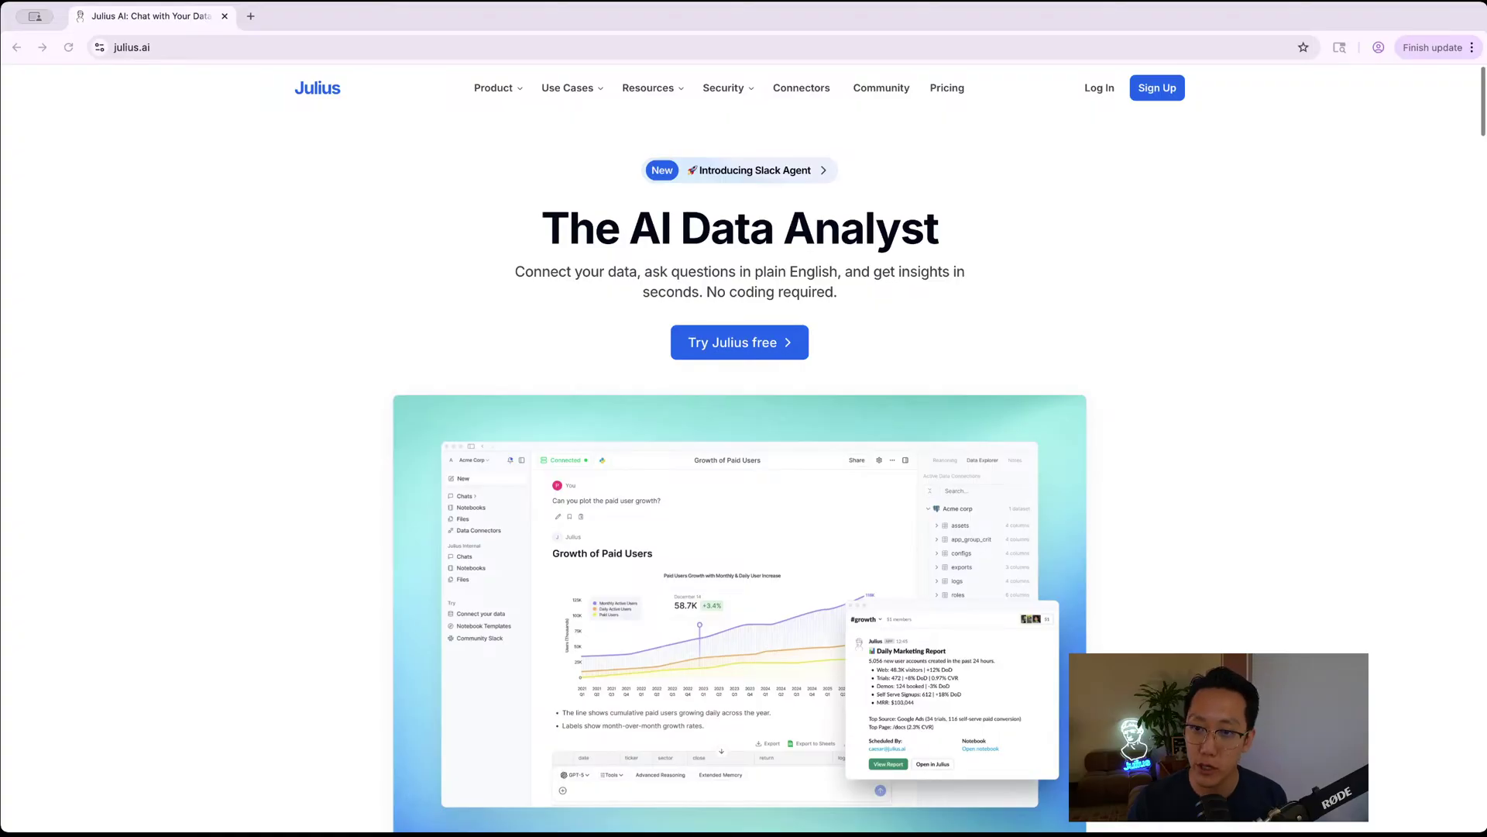
# - Start signing up for Julius and choose to continue with an e-mail address
pyautogui.click(1159, 89)
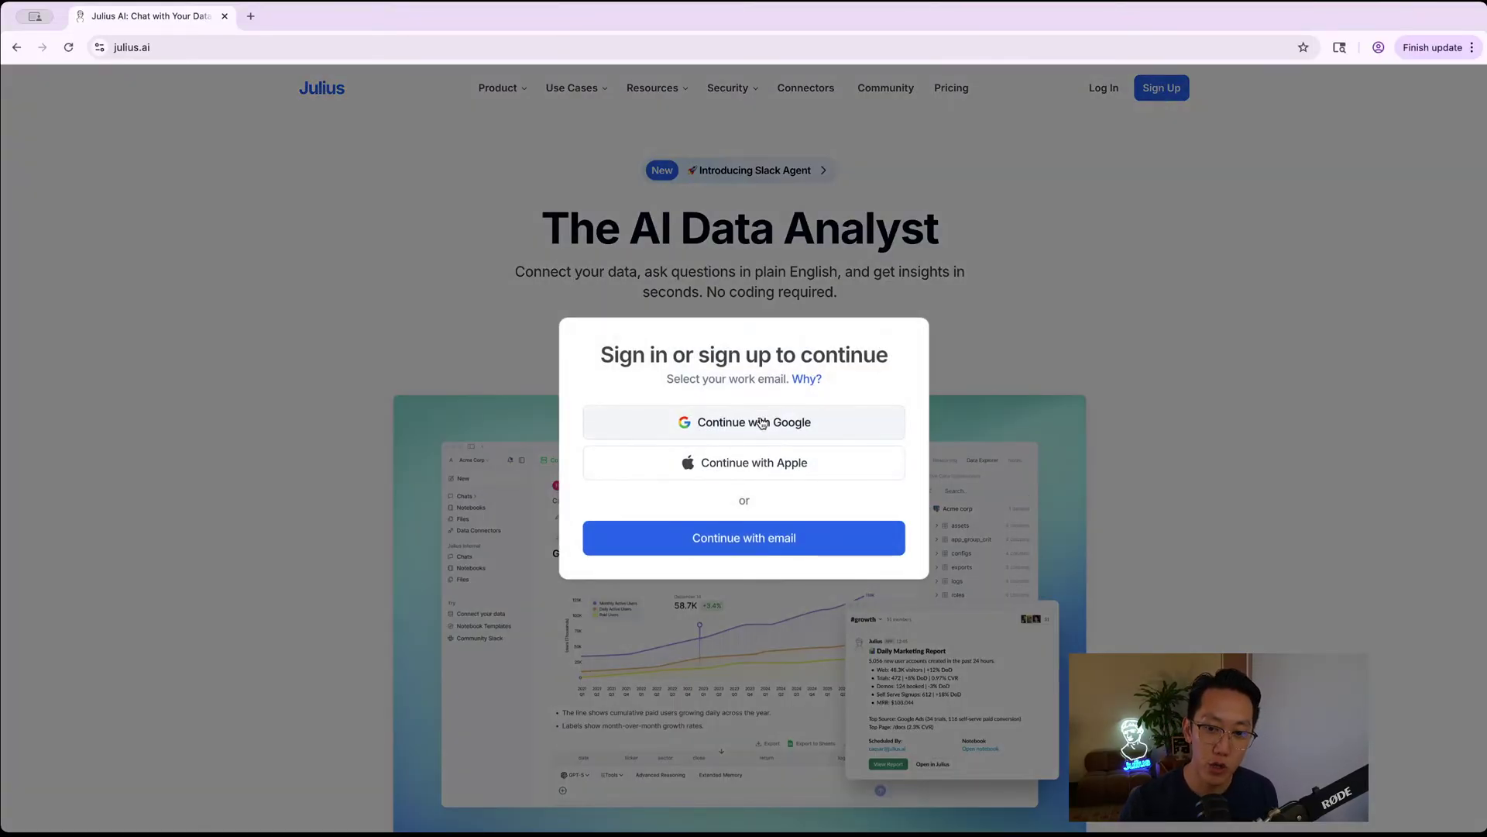
pyautogui.click(790, 538)
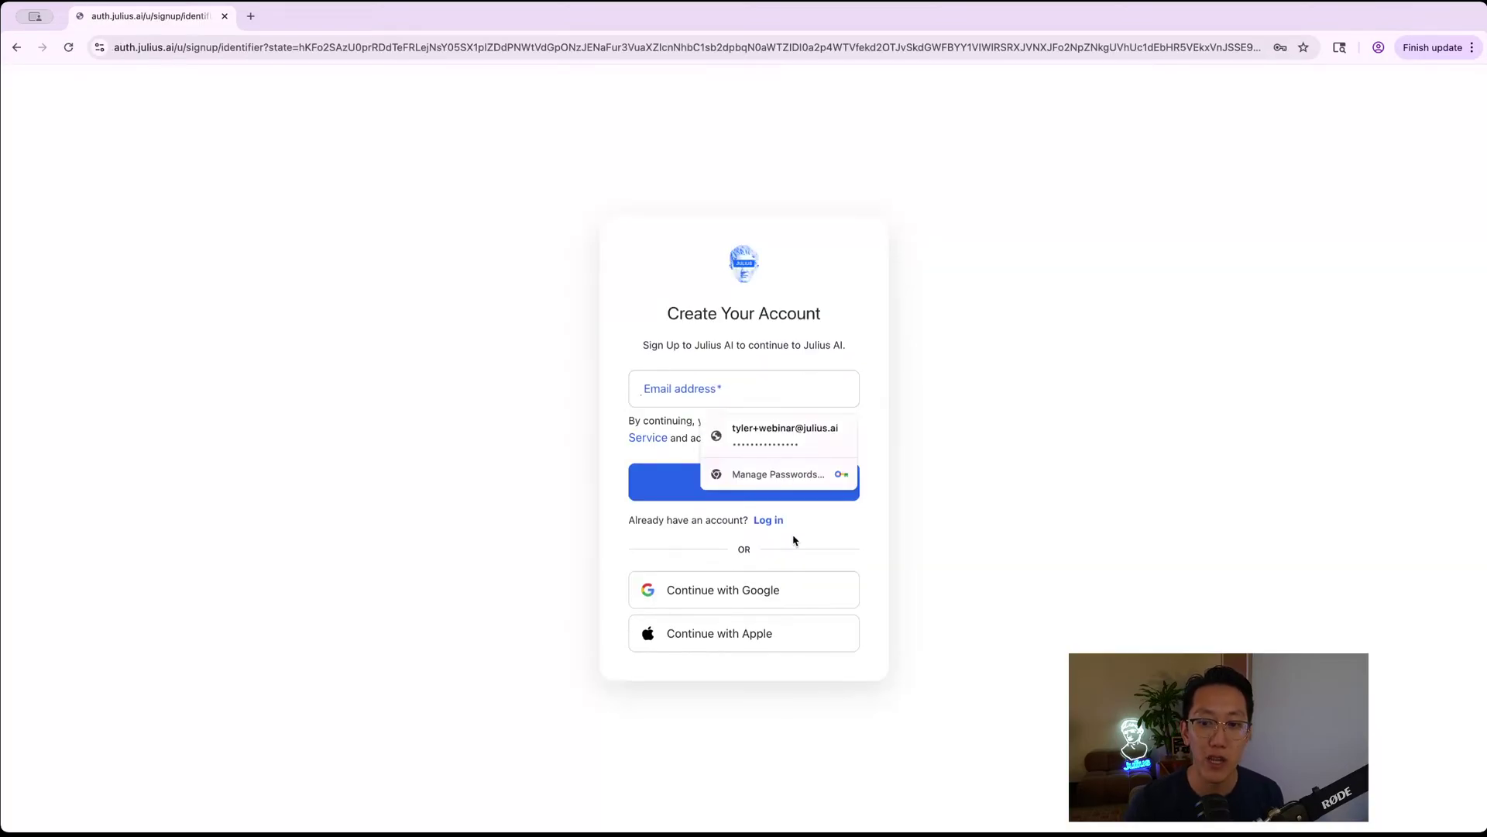
pyautogui.click(780, 436)
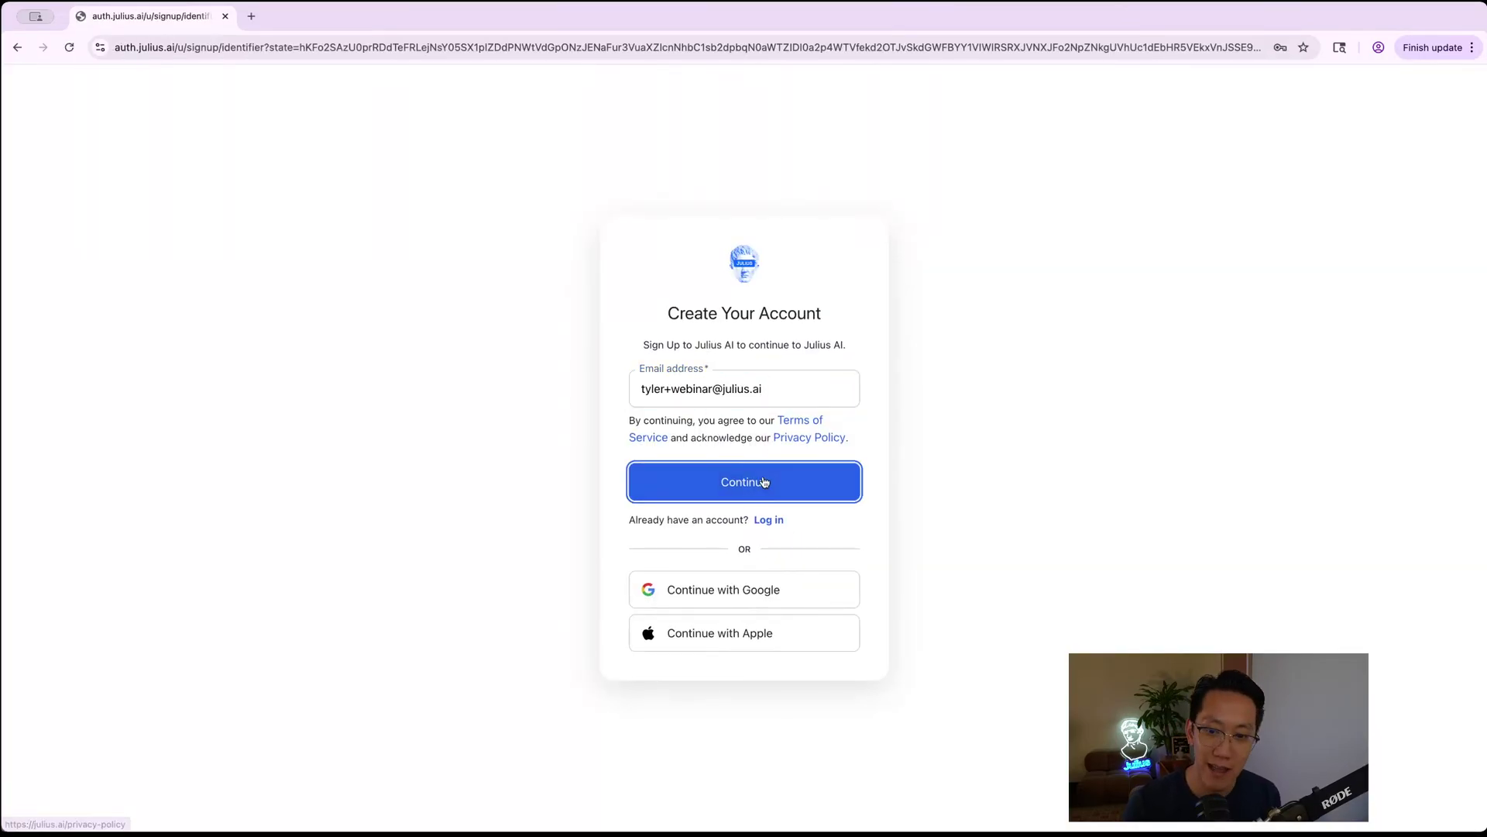
pyautogui.click(763, 482)
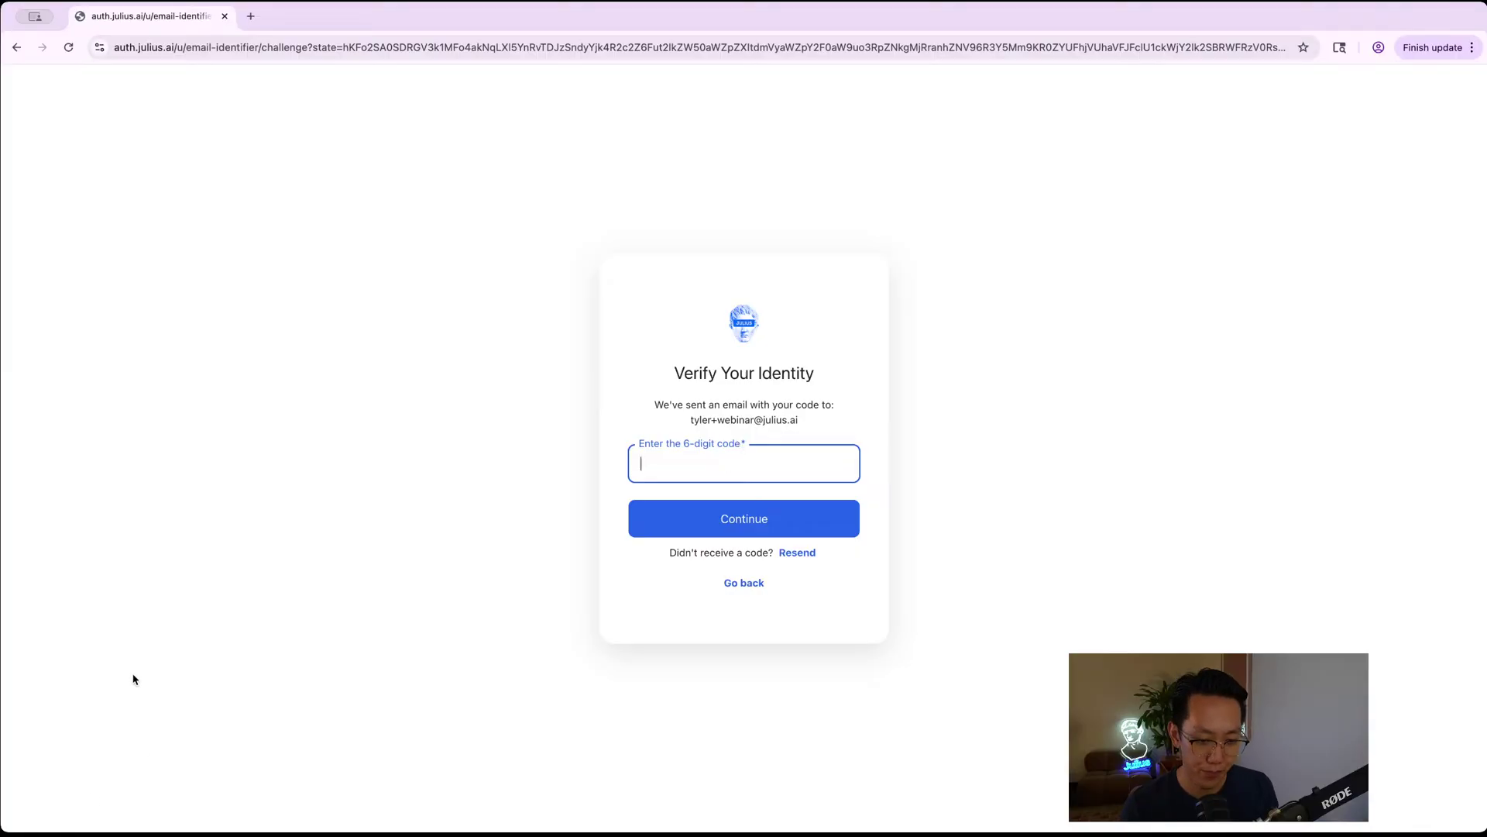
pyautogui.click(726, 584)
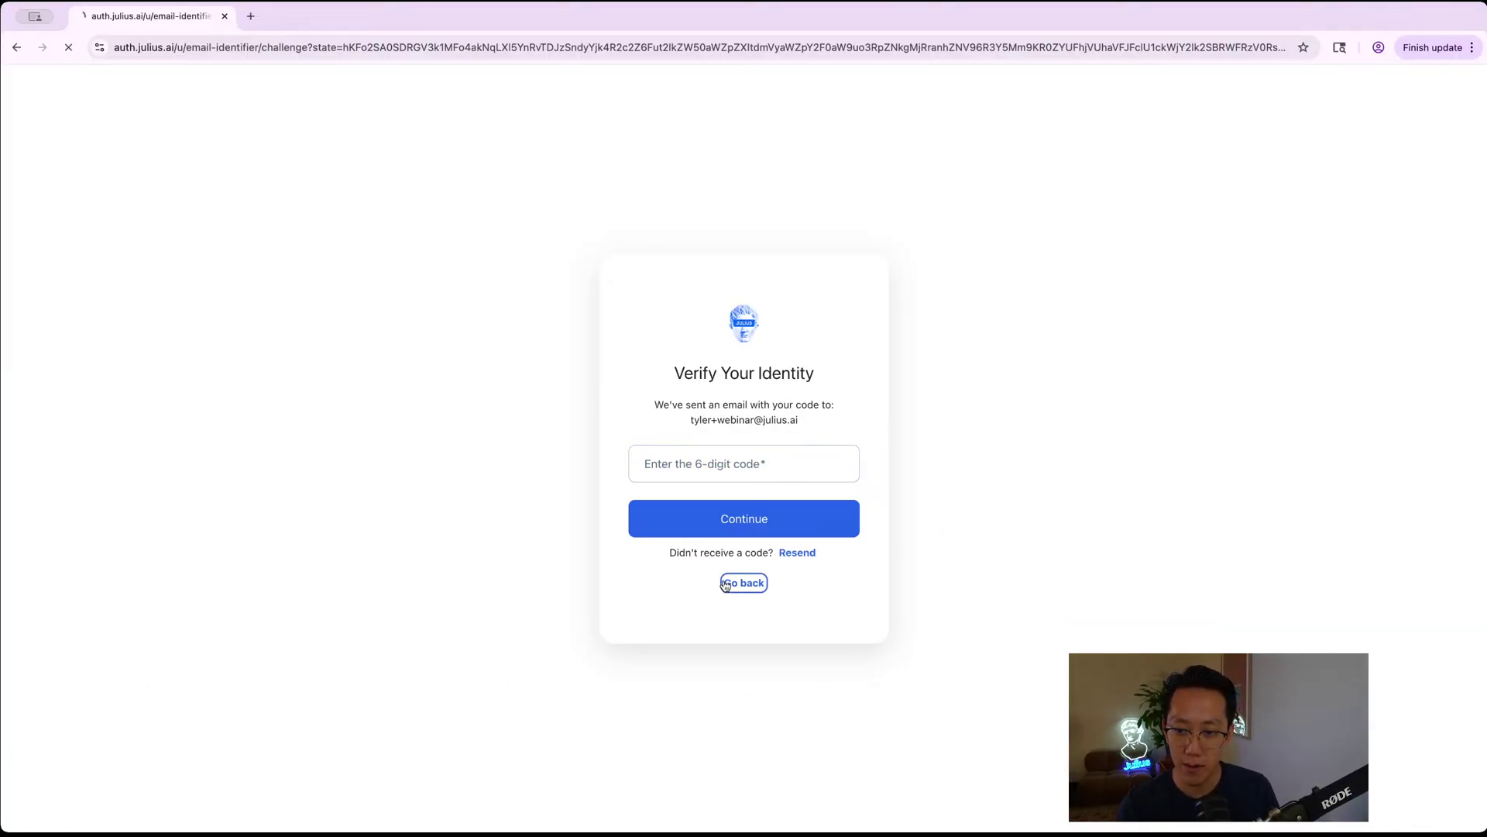
# - Log in to the existing account with the saved e-mail address and account password, declining the passkey and screen-lock offers
pyautogui.click(762, 586)
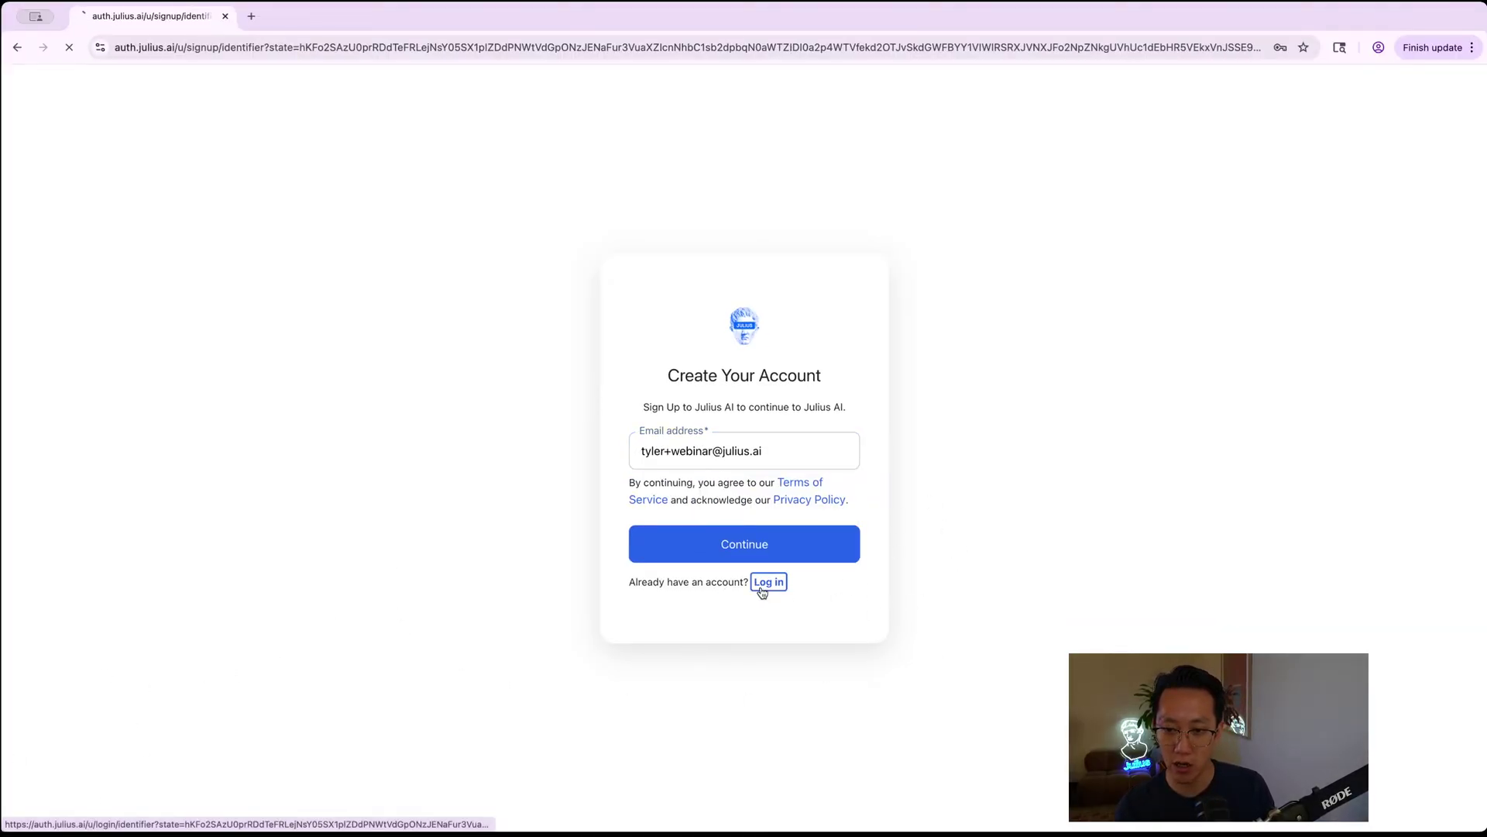
pyautogui.click(740, 431)
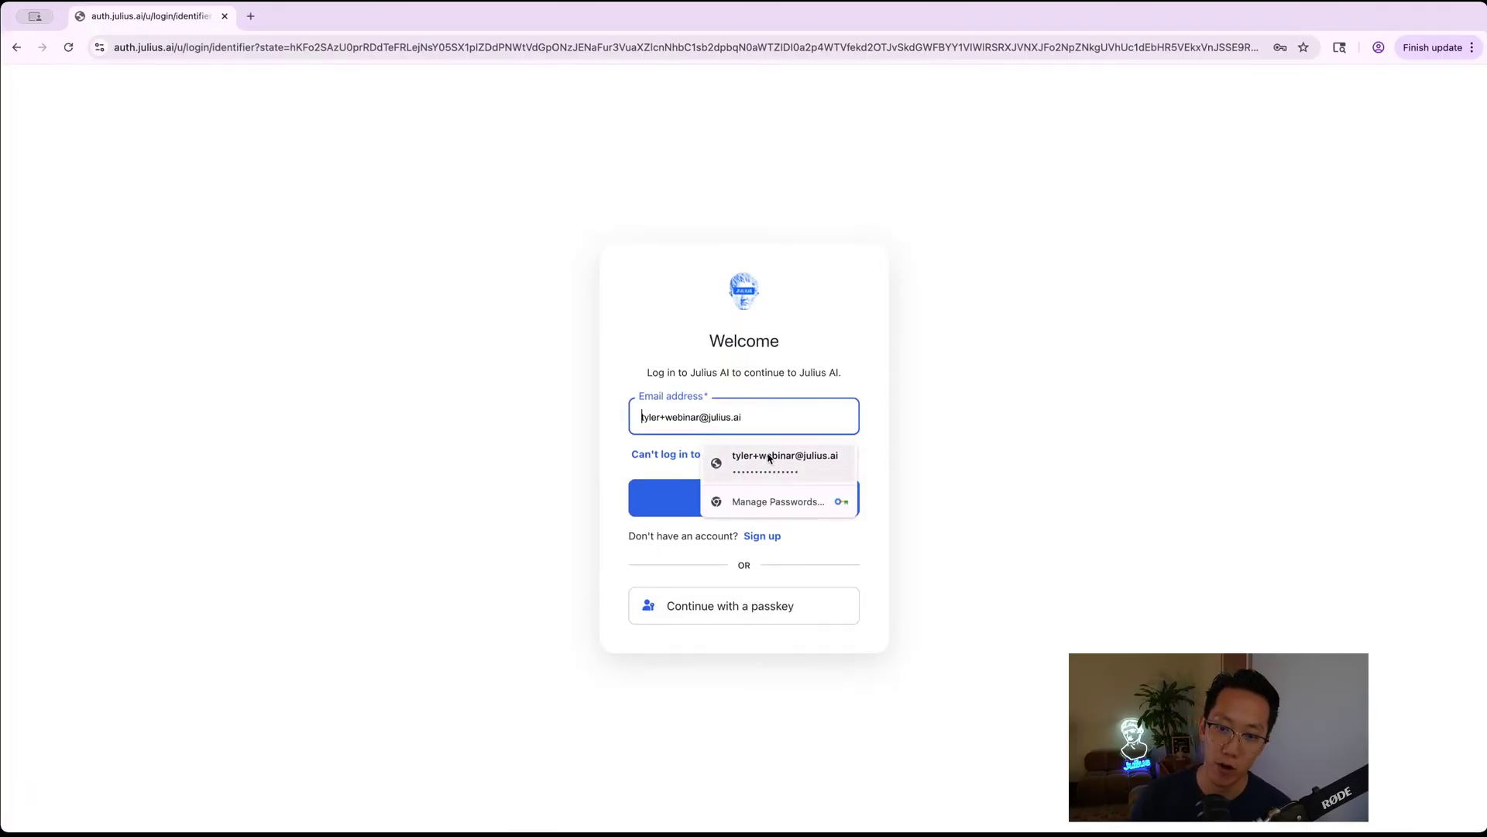
pyautogui.click(769, 458)
pyautogui.click(704, 502)
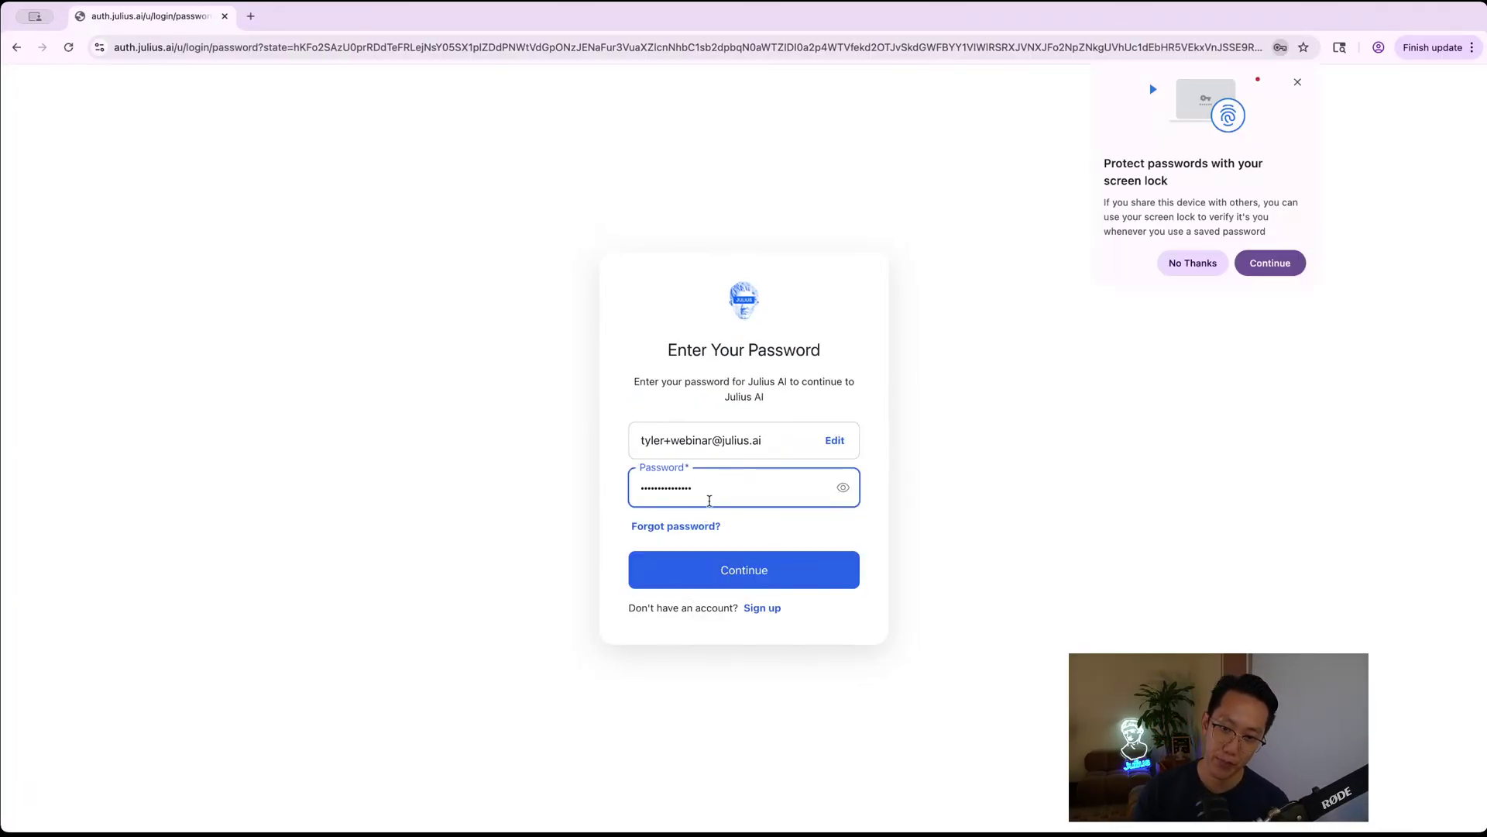
pyautogui.click(720, 571)
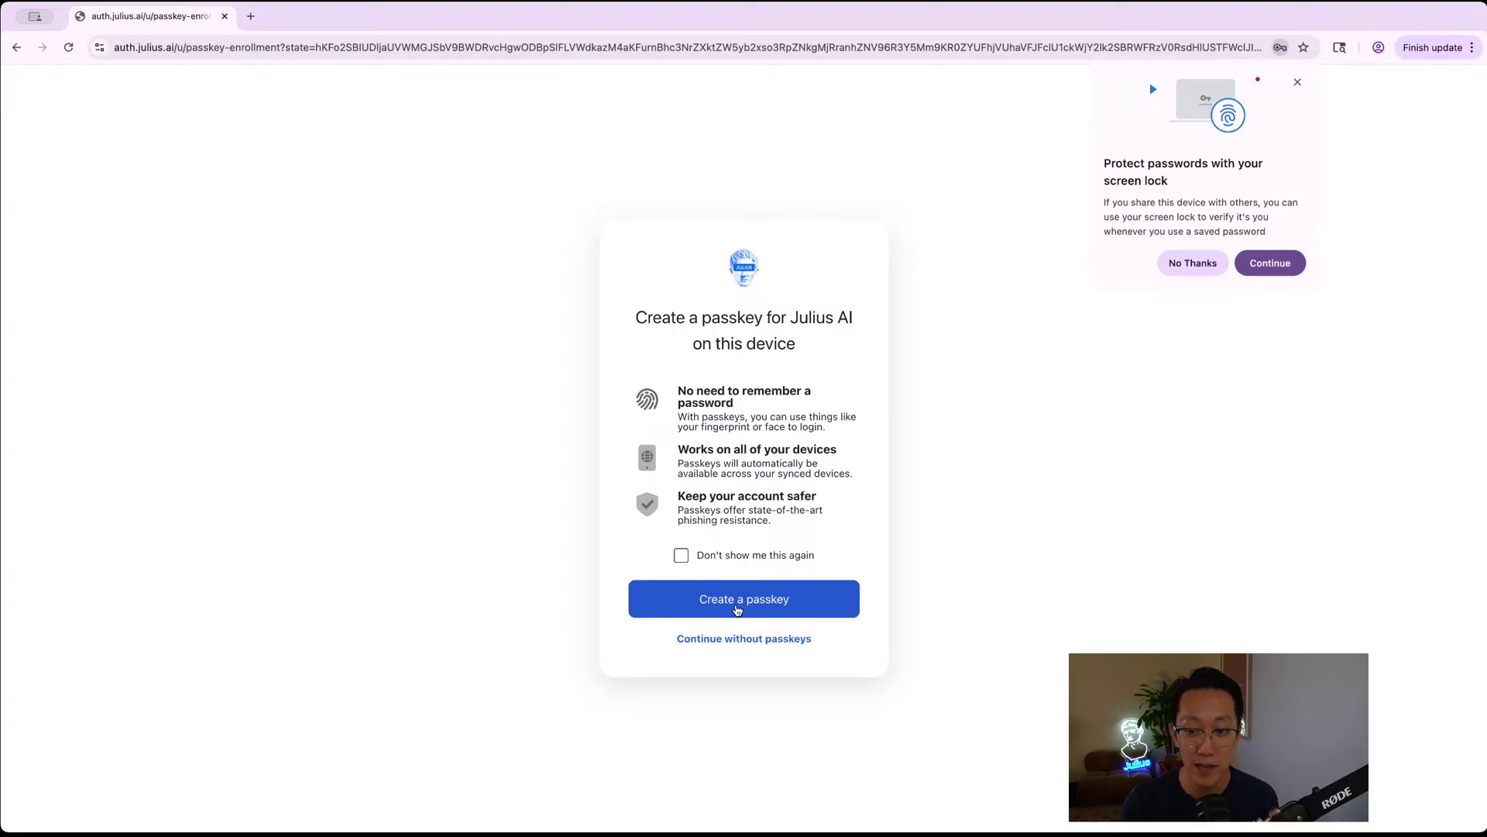
pyautogui.click(742, 643)
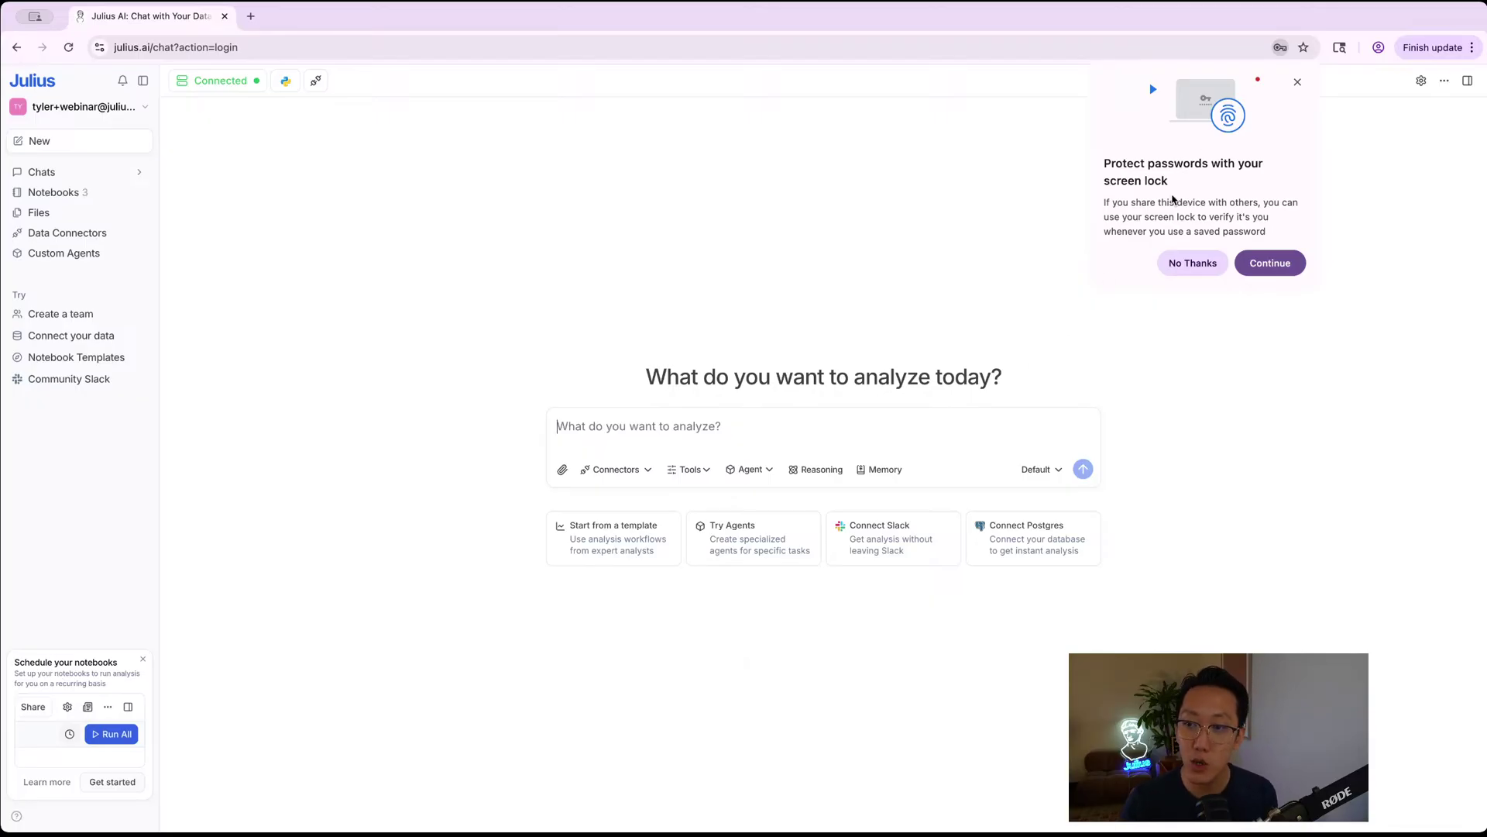
pyautogui.click(1297, 82)
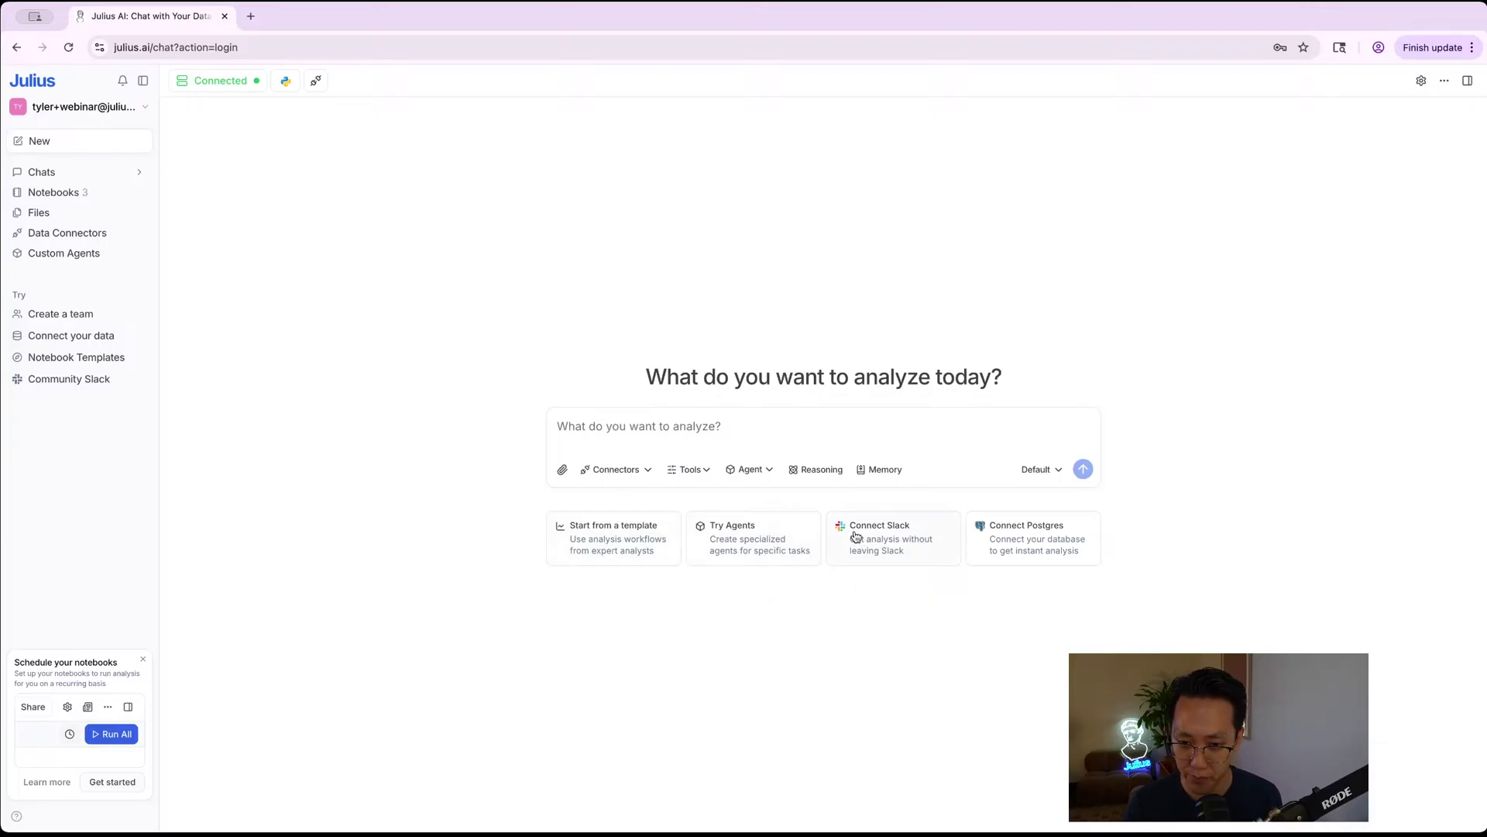
# - Upload sales_transactions_updated.csv, product_catalog_updated.csv, marketing_campaigns_updated.csv and customer_demographics_updated.csv from the notebooks_webinar folder to the chat
pyautogui.click(563, 470)
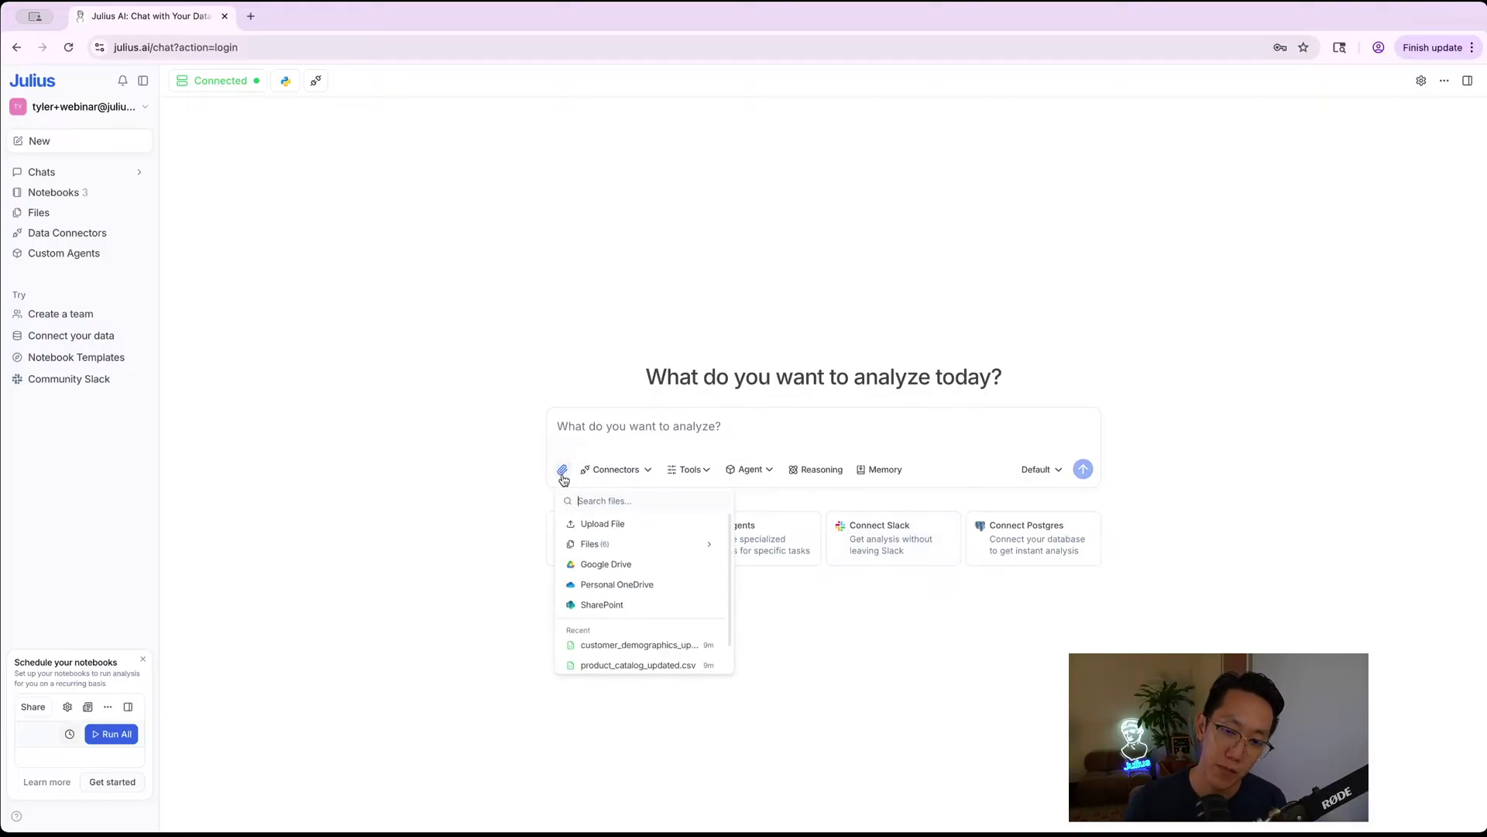
pyautogui.click(602, 531)
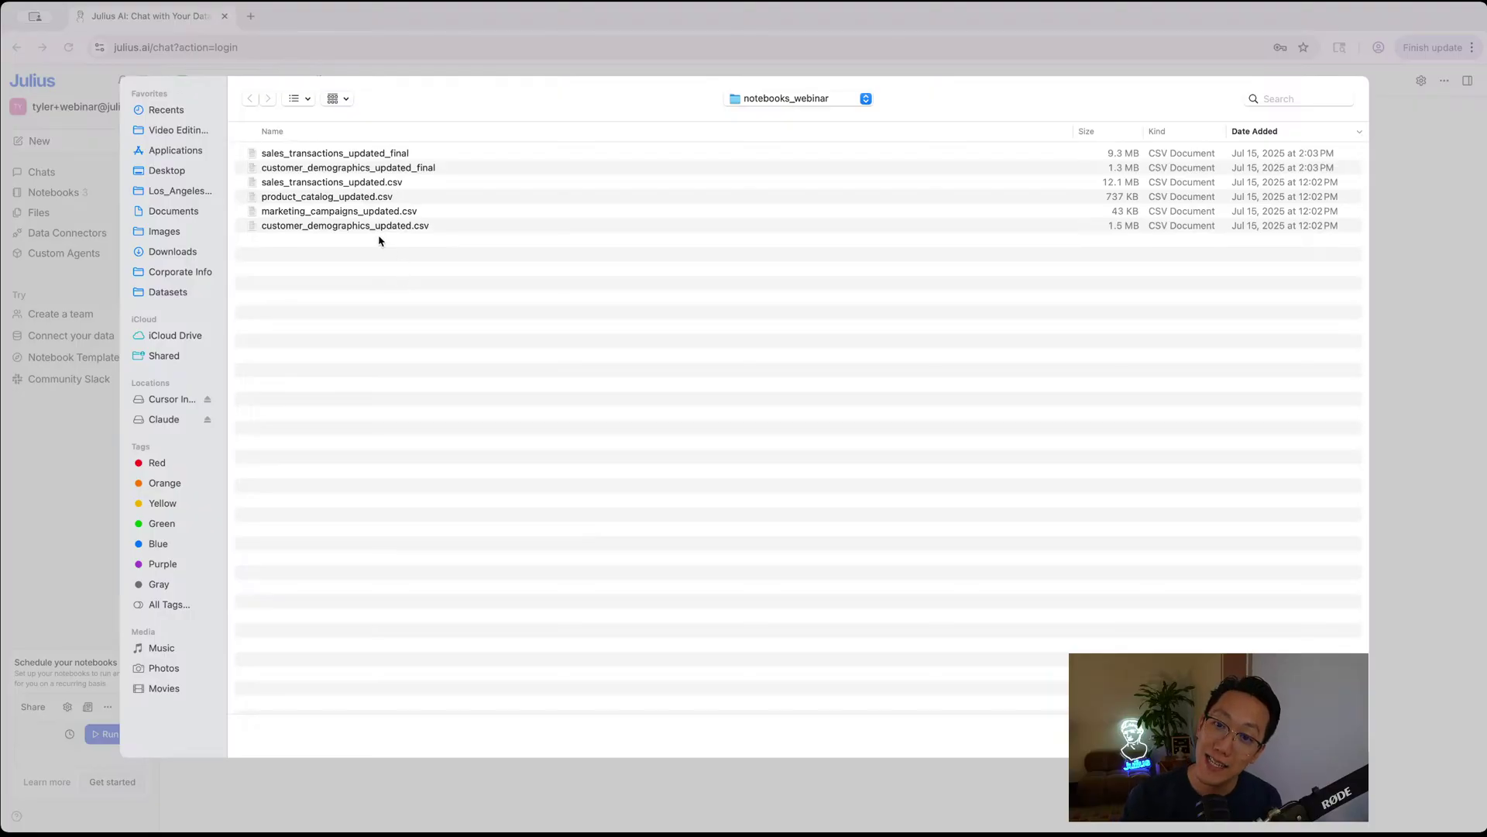
pyautogui.click(295, 153)
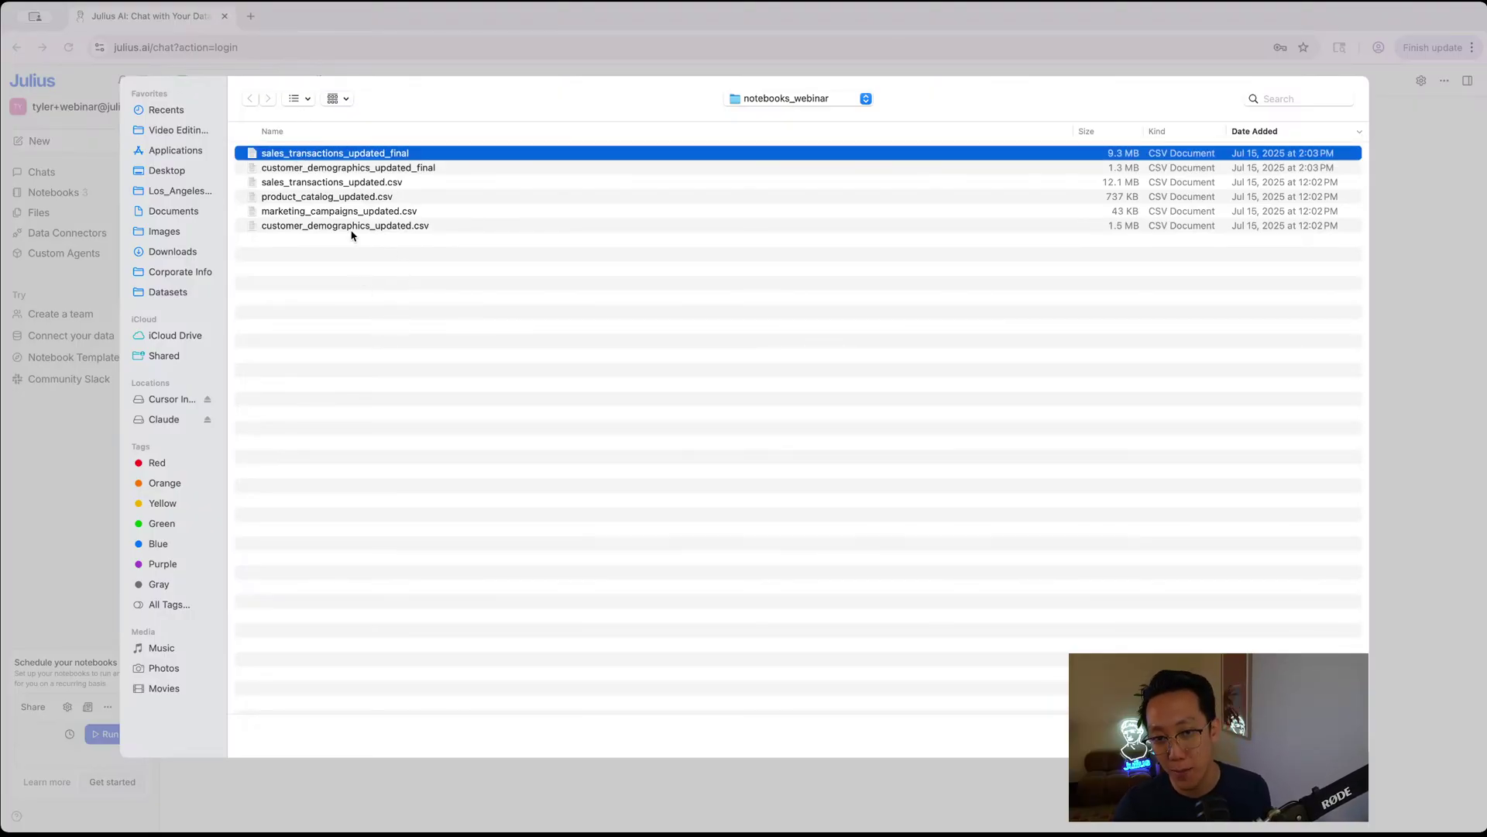
pyautogui.click(358, 186)
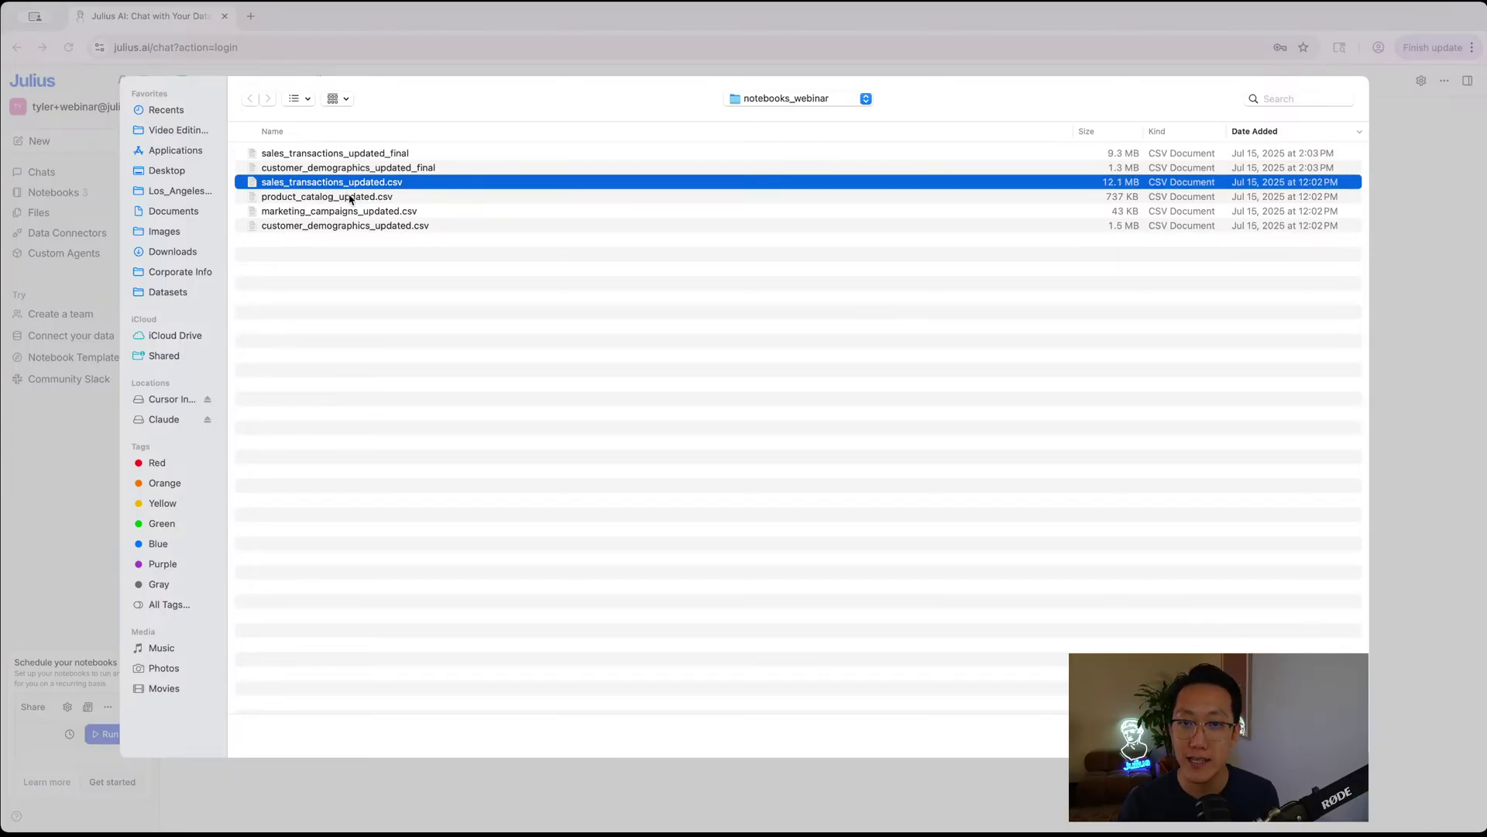
pyautogui.click(351, 198)
pyautogui.click(356, 214)
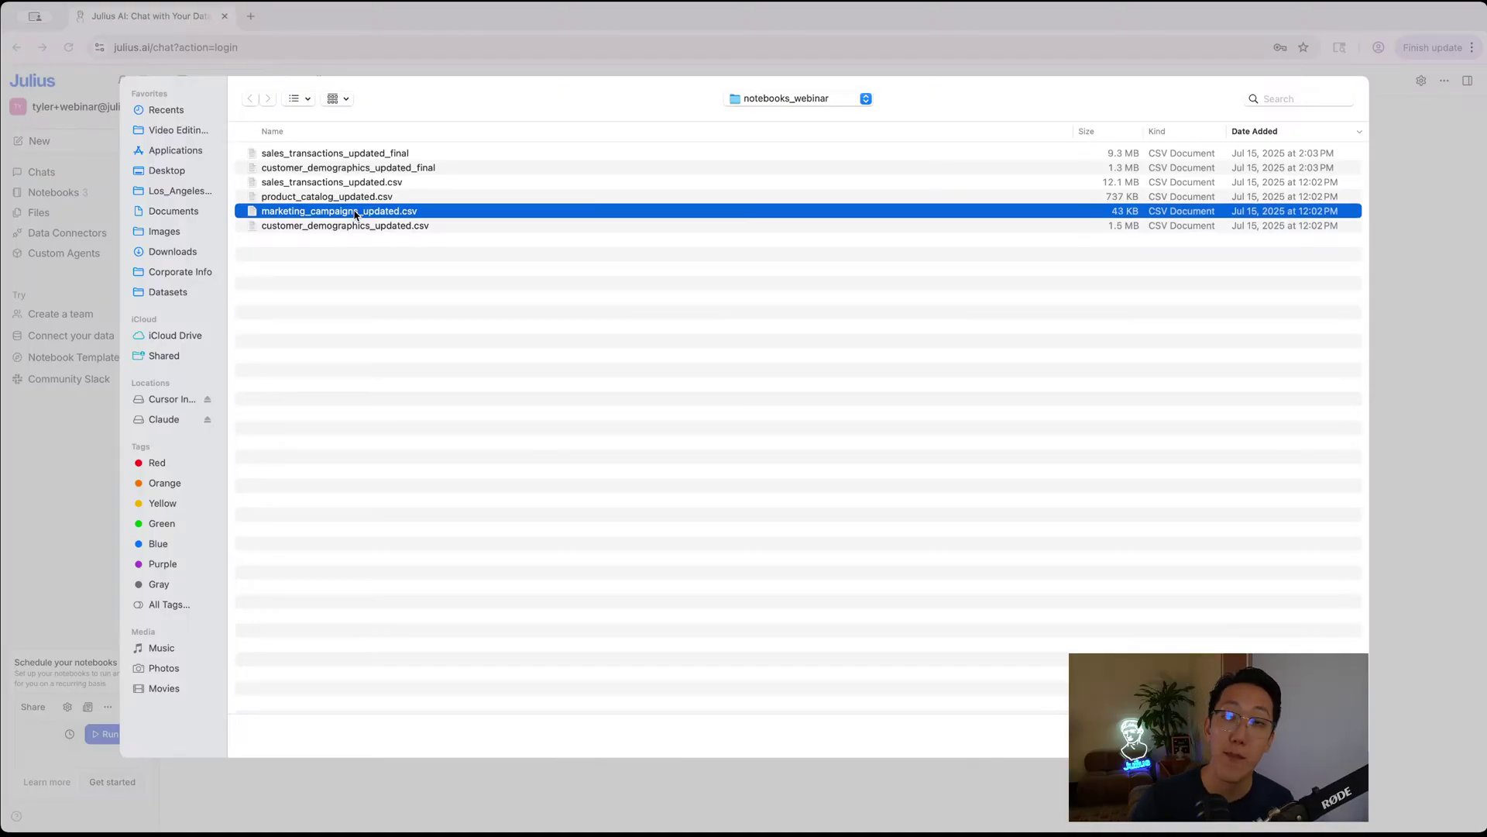
pyautogui.click(350, 229)
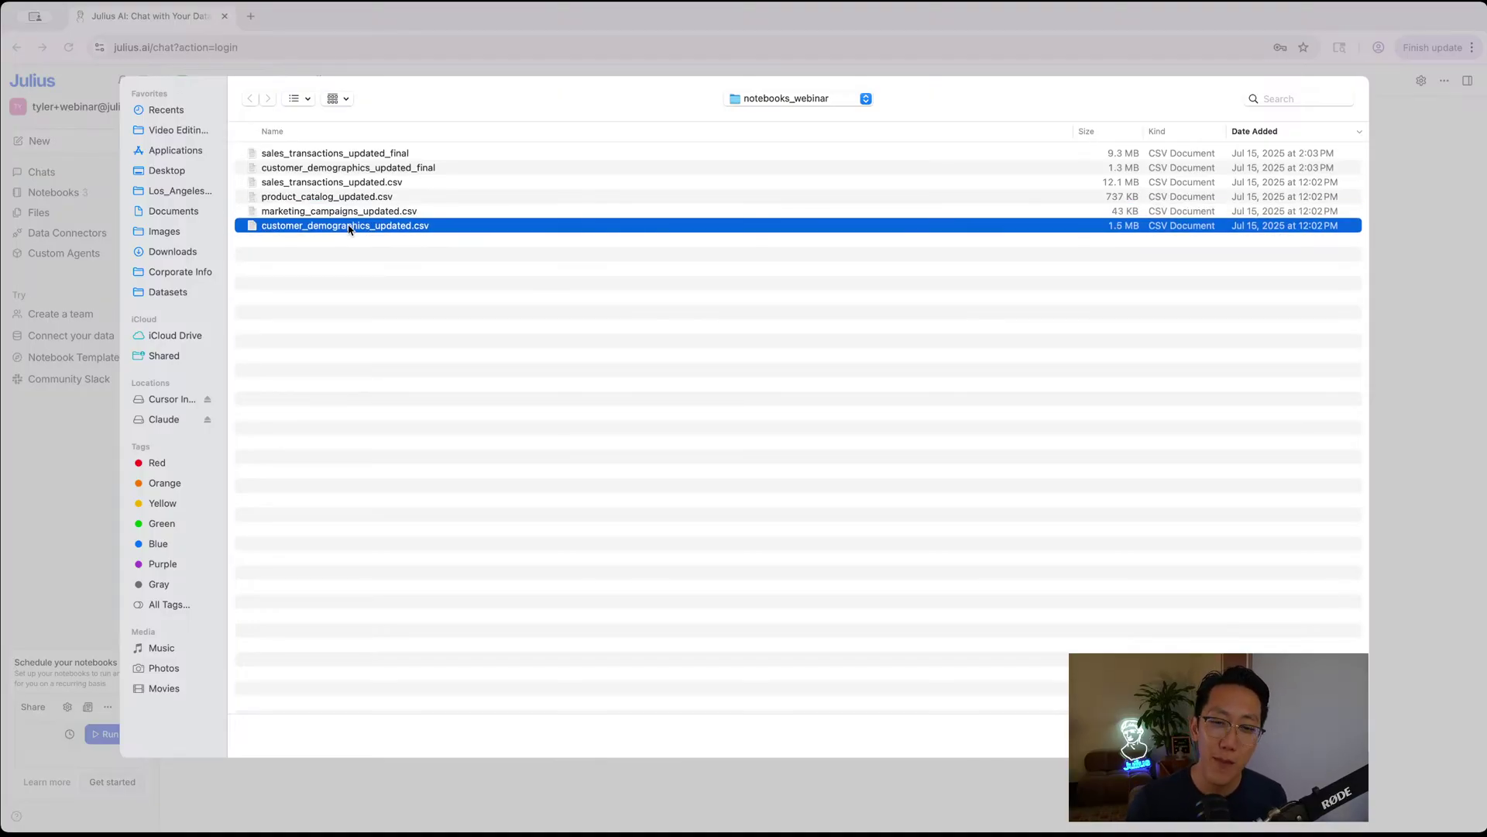
pyautogui.keyDown('shift'); pyautogui.click(352, 183); pyautogui.keyUp('shift')
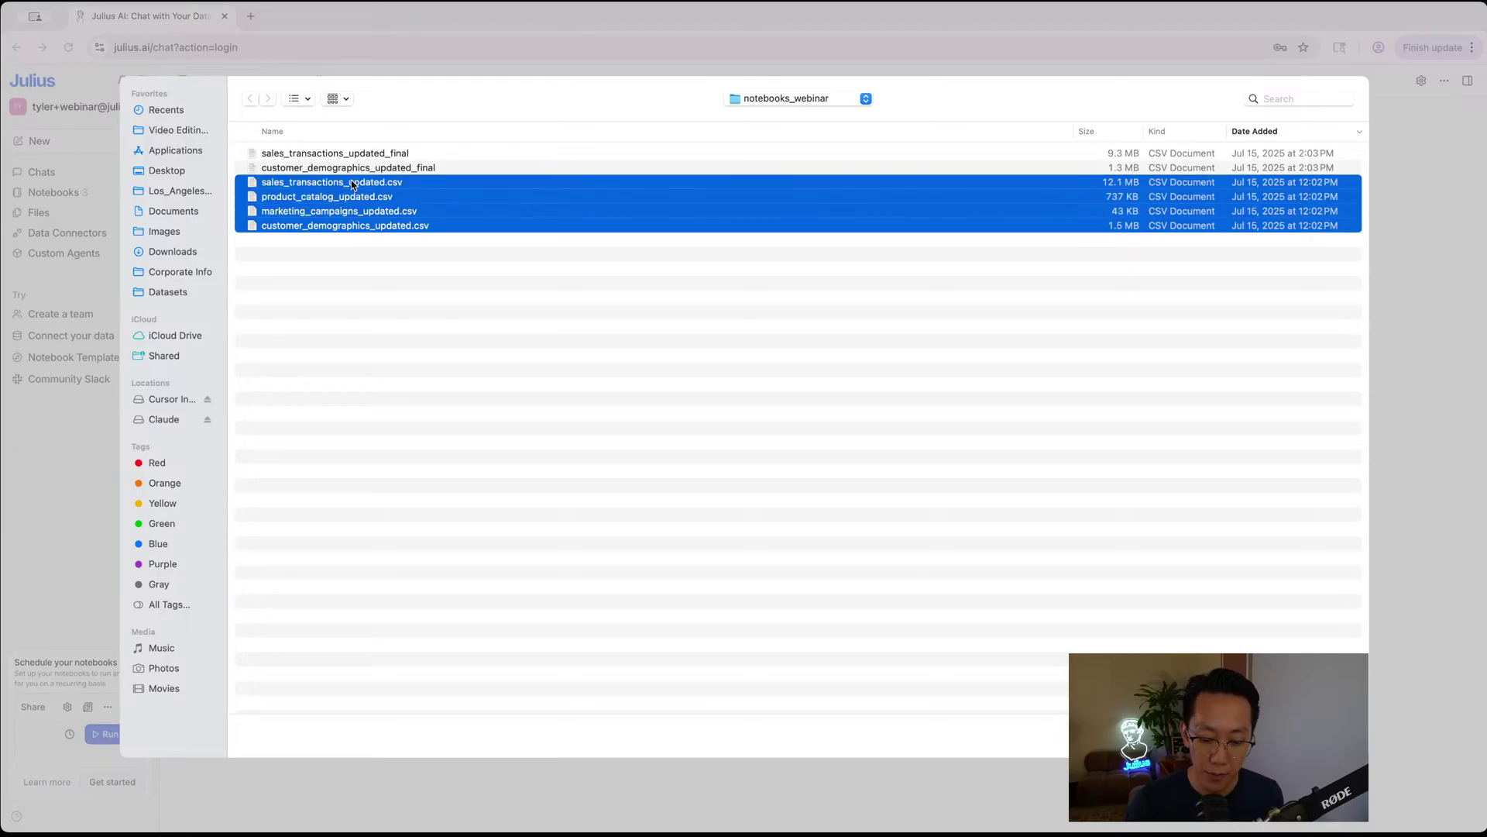
pyautogui.press('Return')
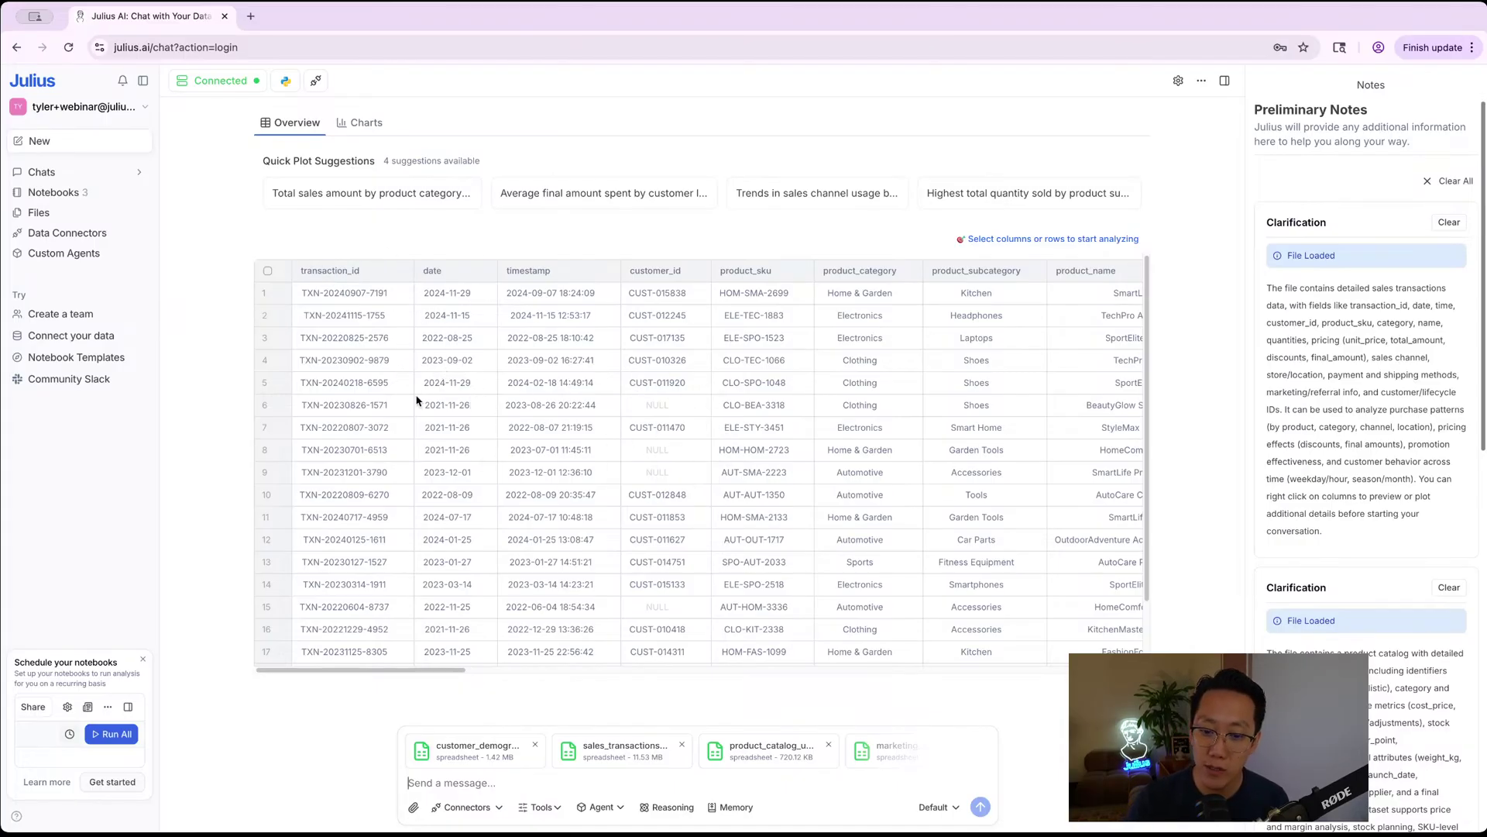
# - Widen the preliminary notes and examine the description of the sales transactions file's fields
pyautogui.moveTo(1246, 260); pyautogui.dragTo(1090, 256)
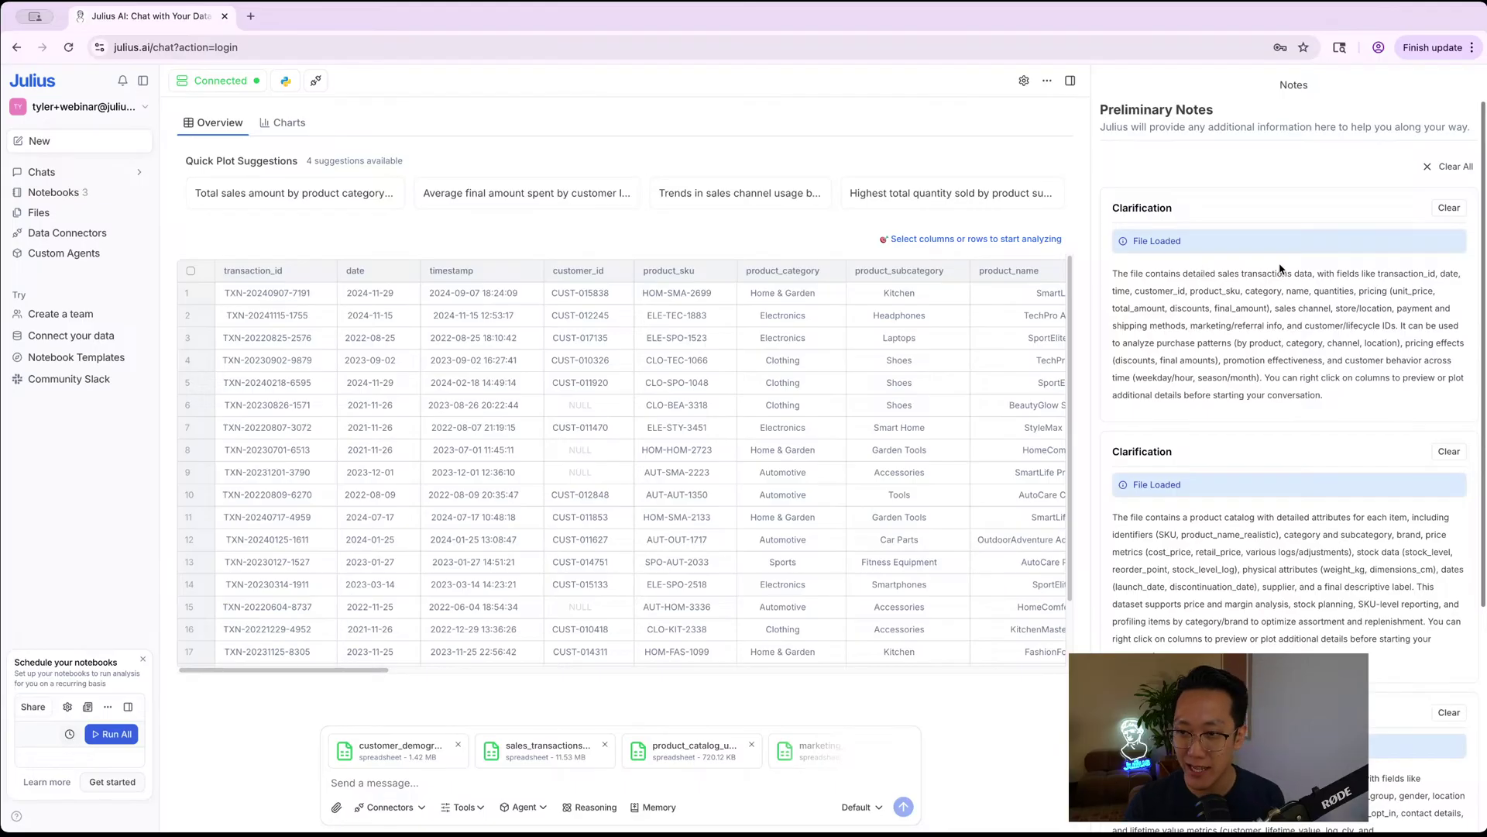
pyautogui.moveTo(1334, 273); pyautogui.dragTo(1428, 275)
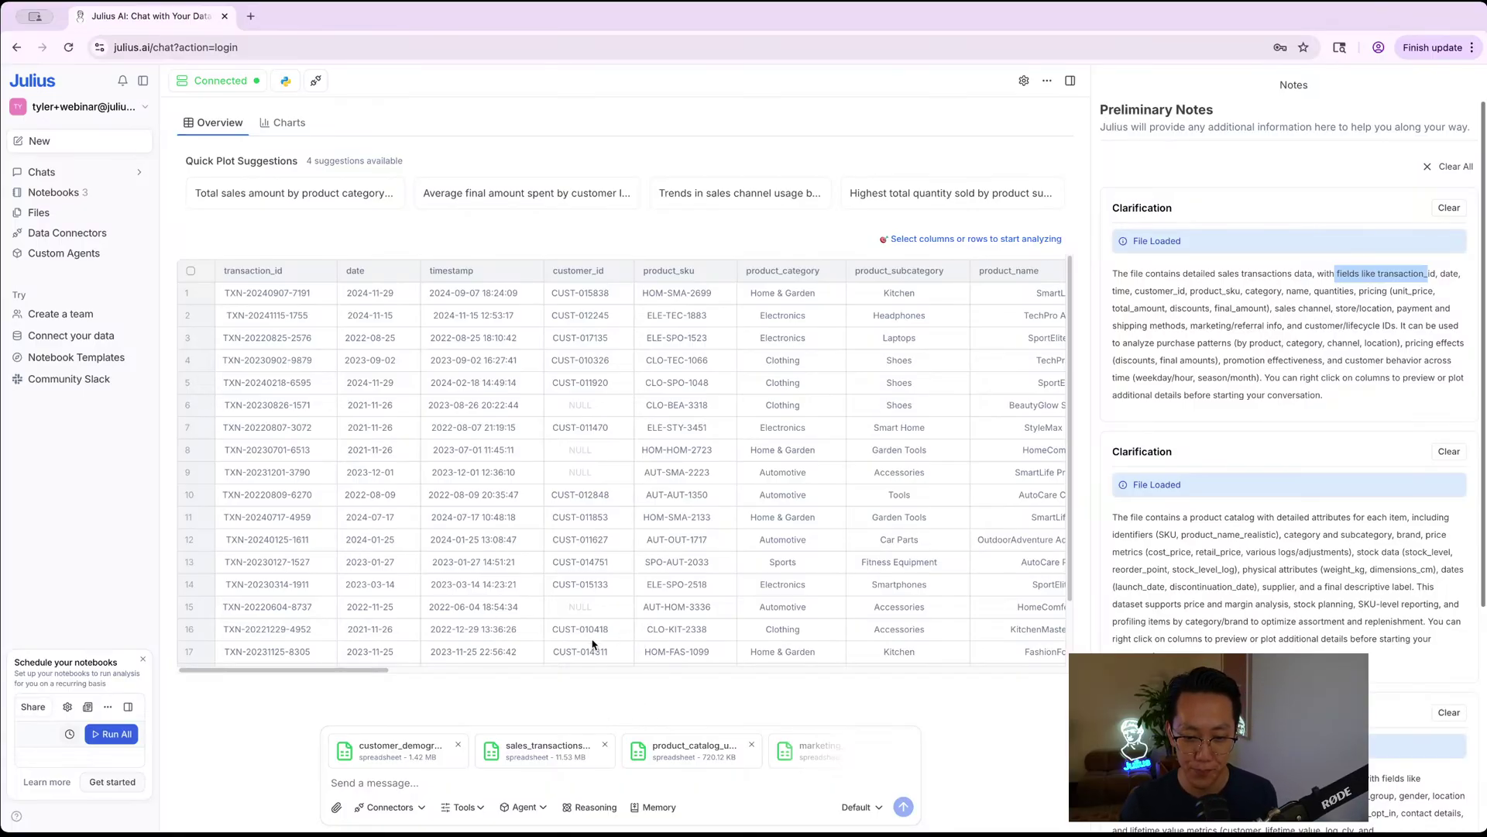
# - Send the prompt "Can you load and preview the data, and tell me any high level insights"
pyautogui.click(394, 786)
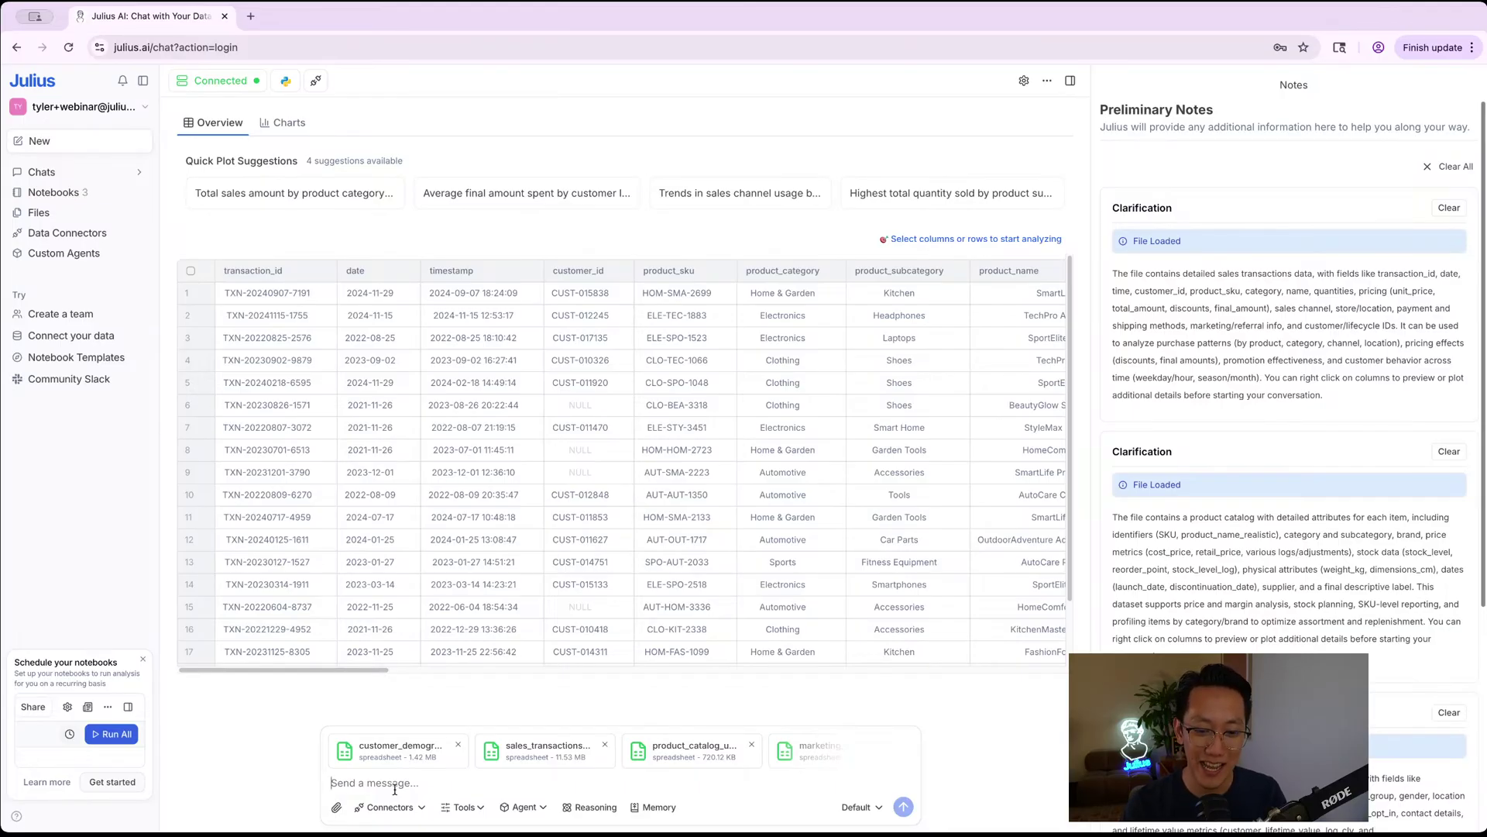
pyautogui.write('Can you load and pr')
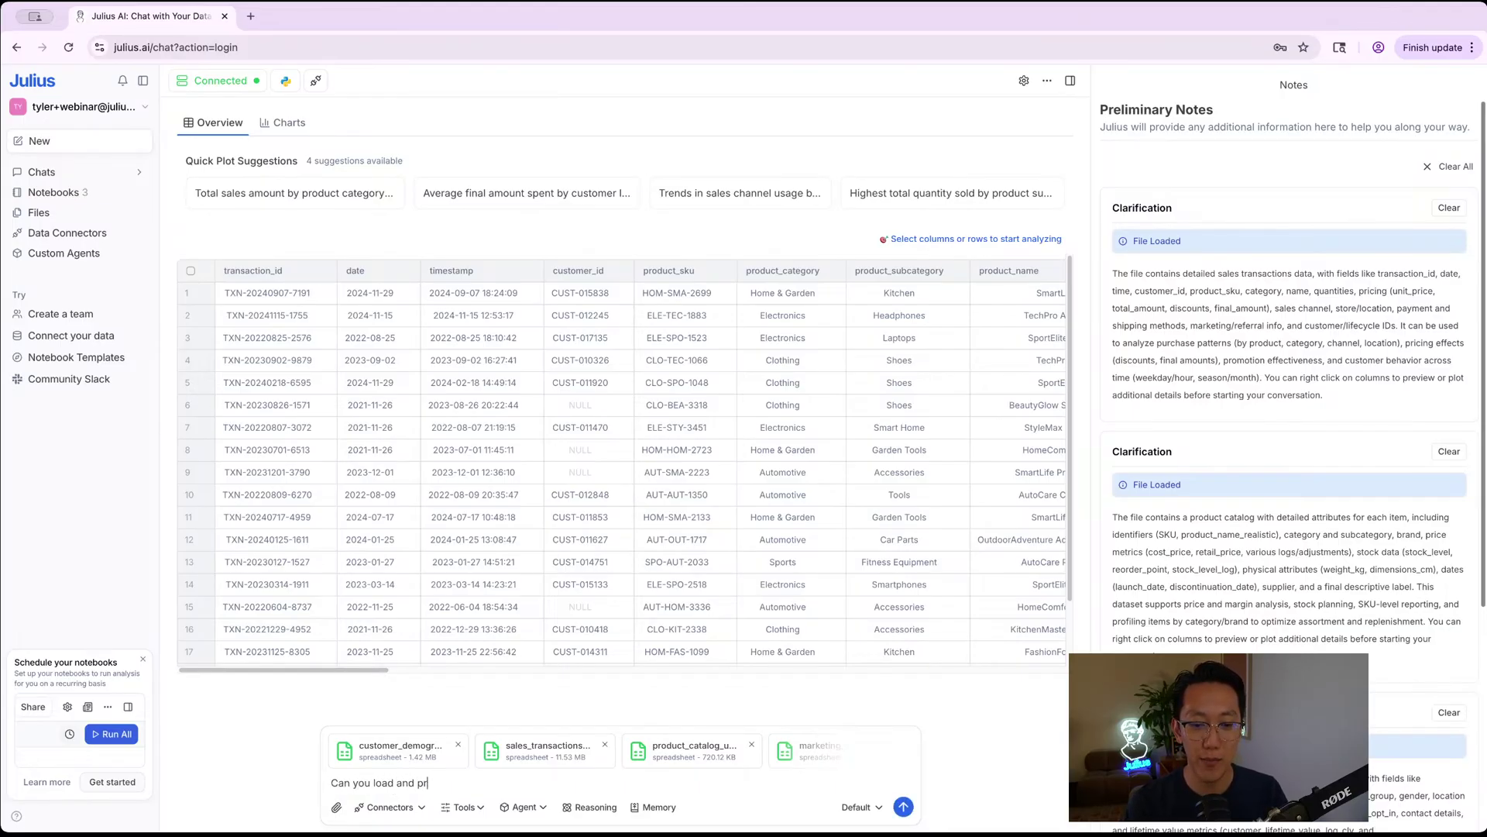
pyautogui.write('eview the data, and t')
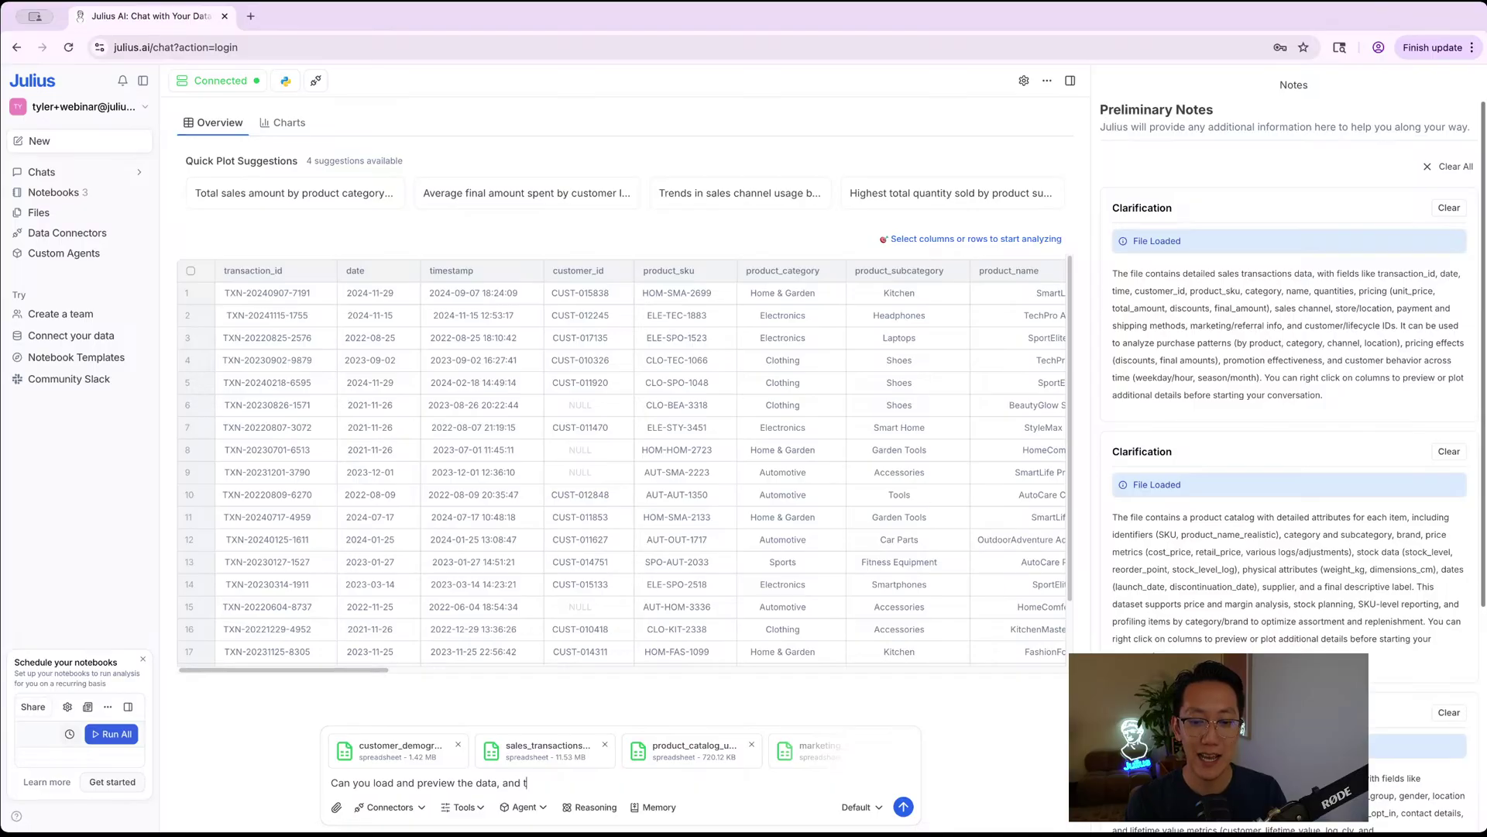
pyautogui.write('ell me any high level insights')
pyautogui.press('Return')
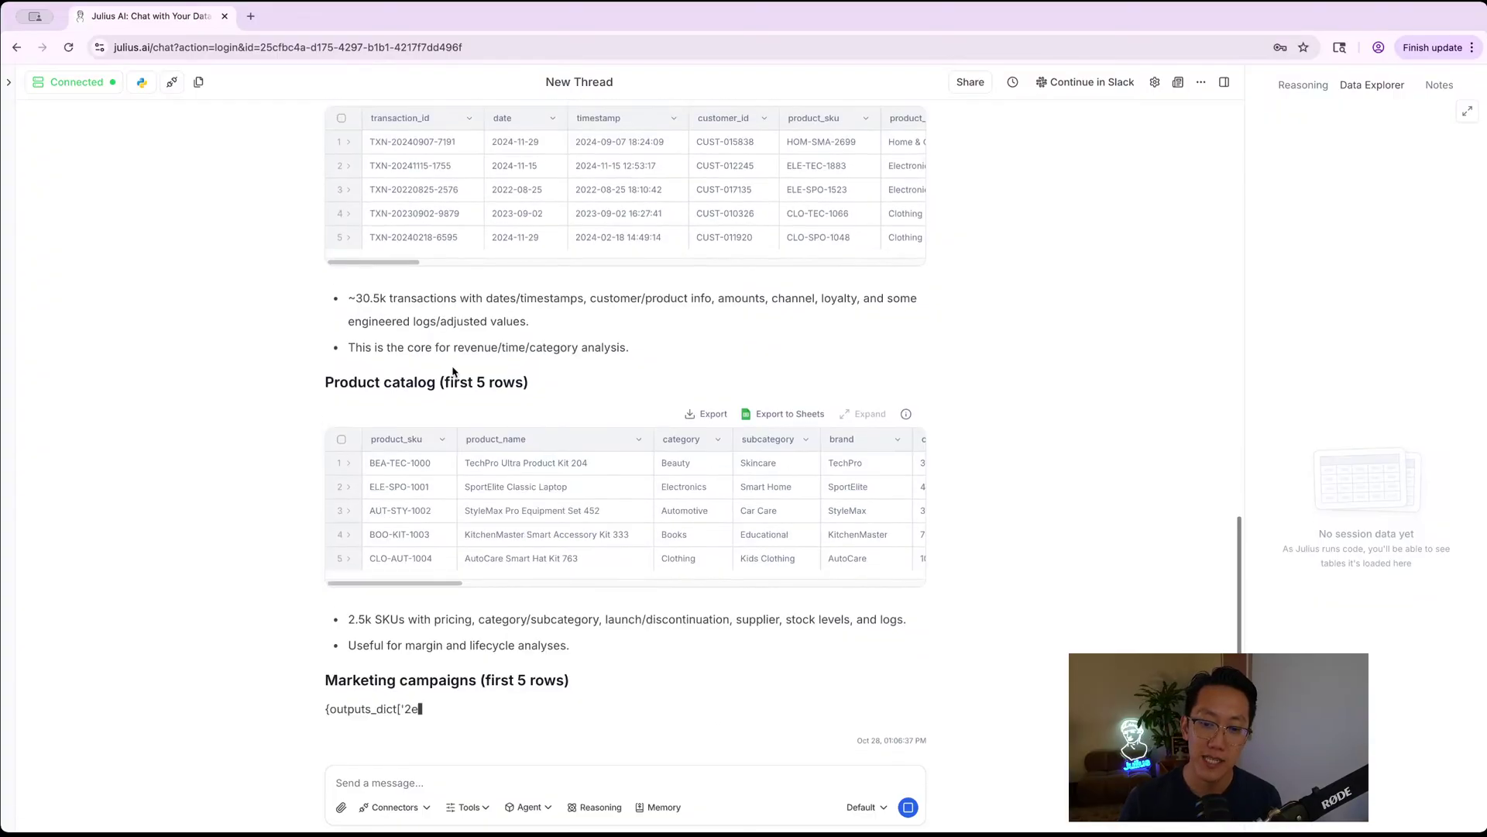
# - Review the generated response from the dataset previews through the quick visuals to the high-level insights
pyautogui.scroll(10, 448, 349)
pyautogui.scroll(-5, 546, 447)
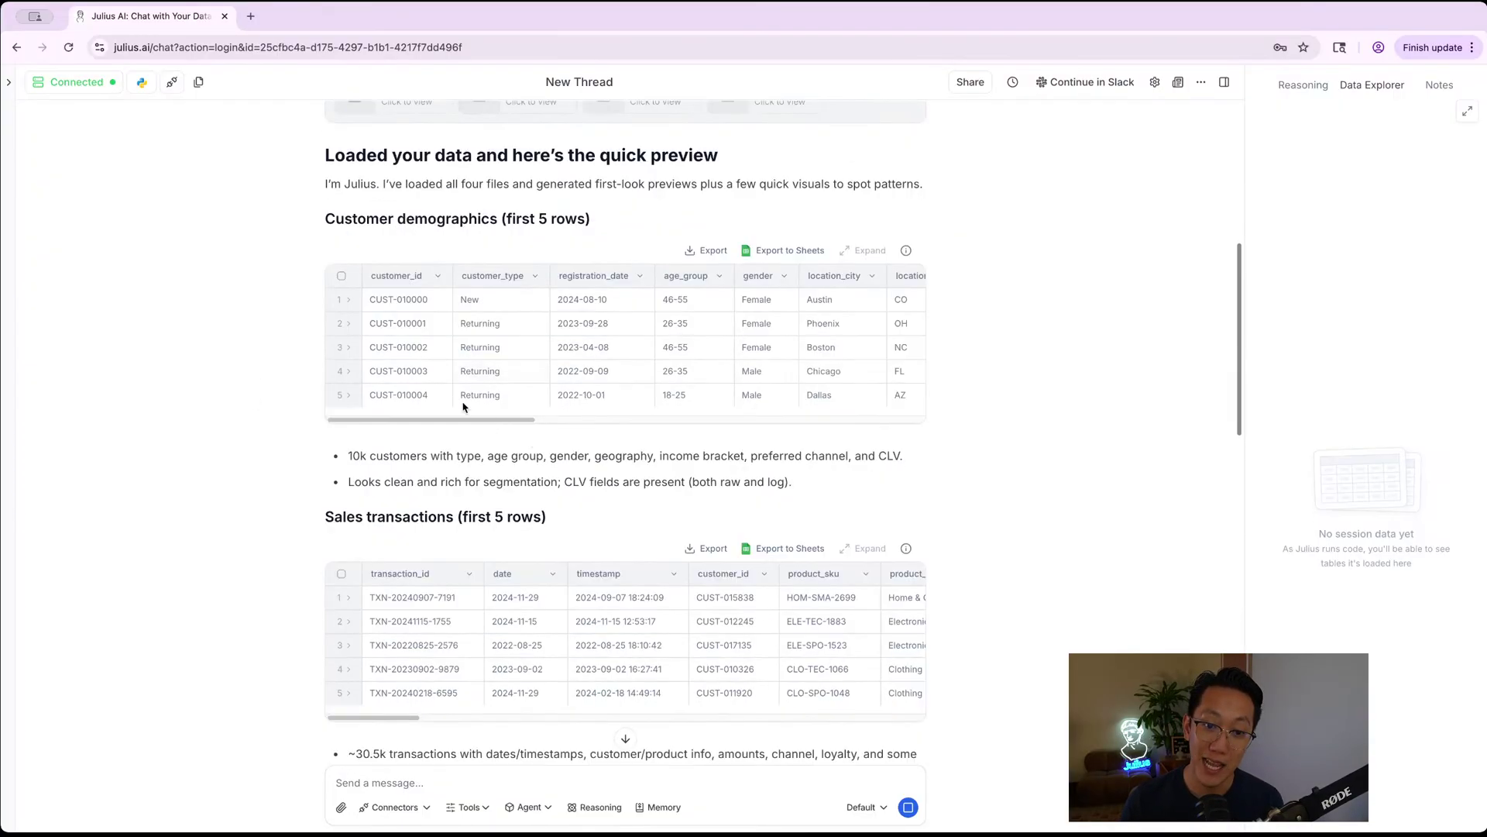
pyautogui.moveTo(327, 186); pyautogui.dragTo(490, 186)
pyautogui.click(496, 194)
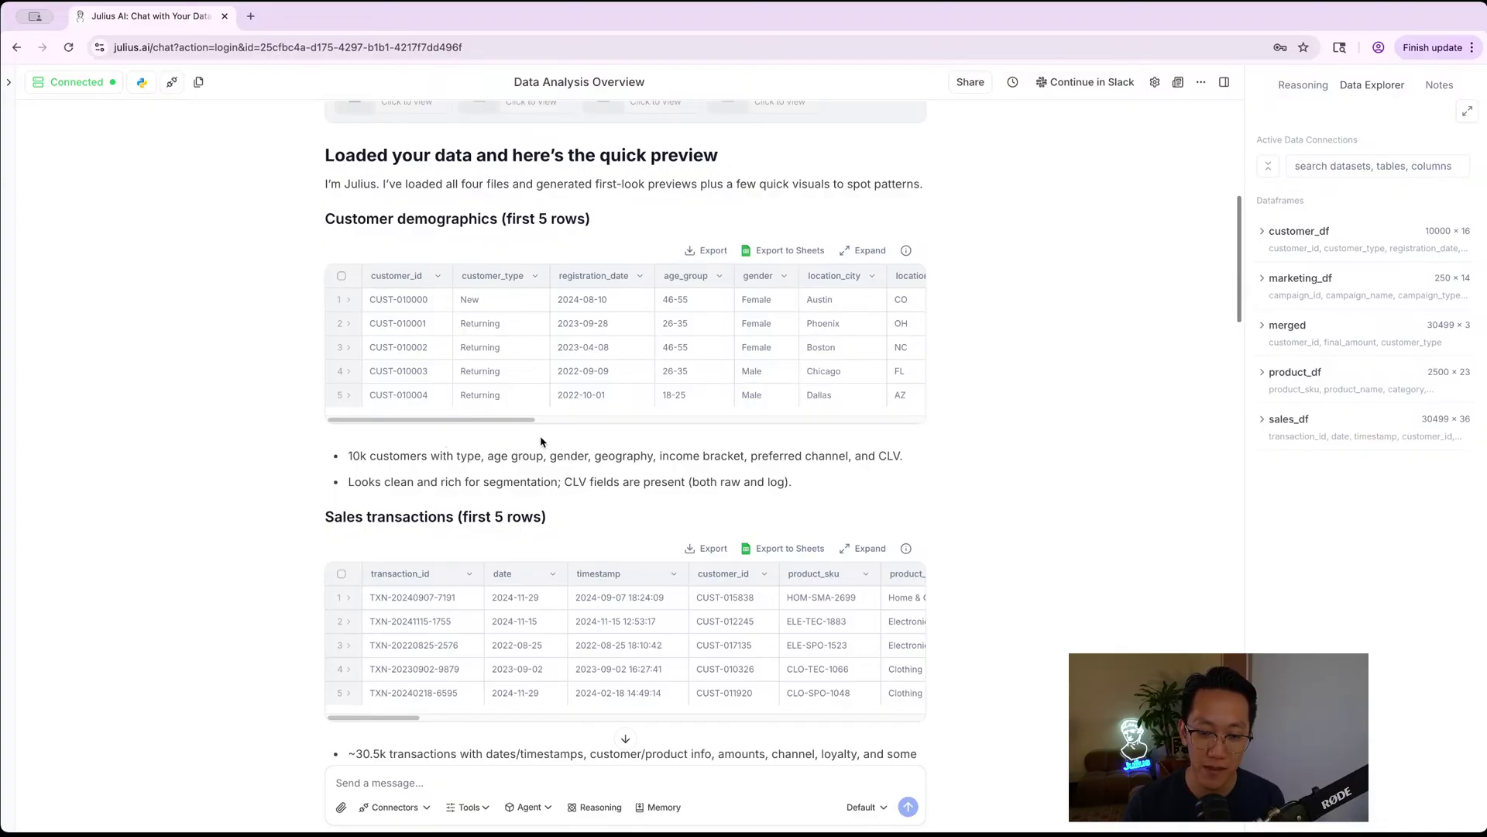
pyautogui.scroll(-5, 543, 439)
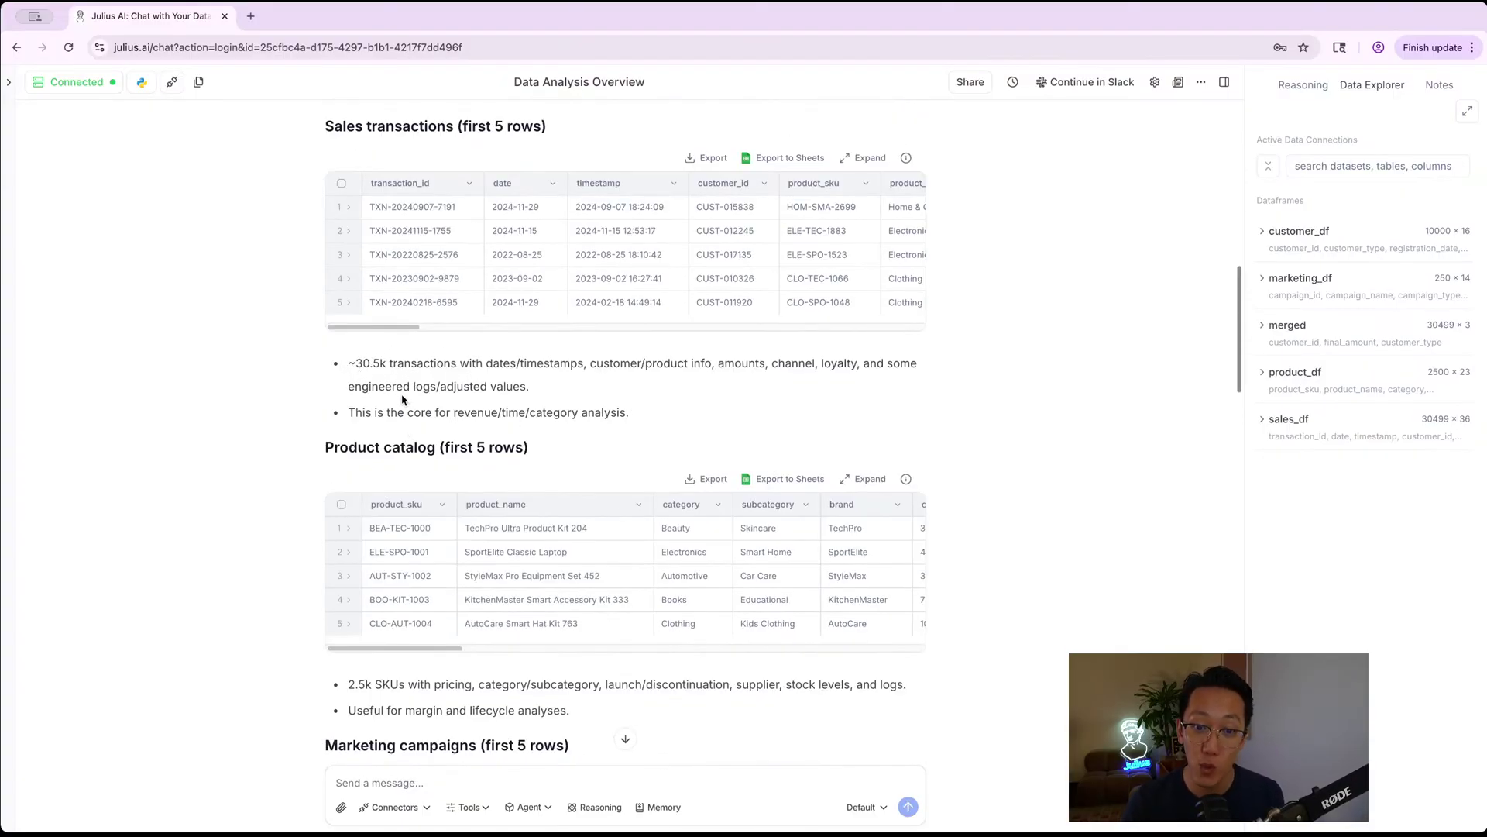
pyautogui.scroll(-3, 403, 400)
pyautogui.scroll(-7, 403, 401)
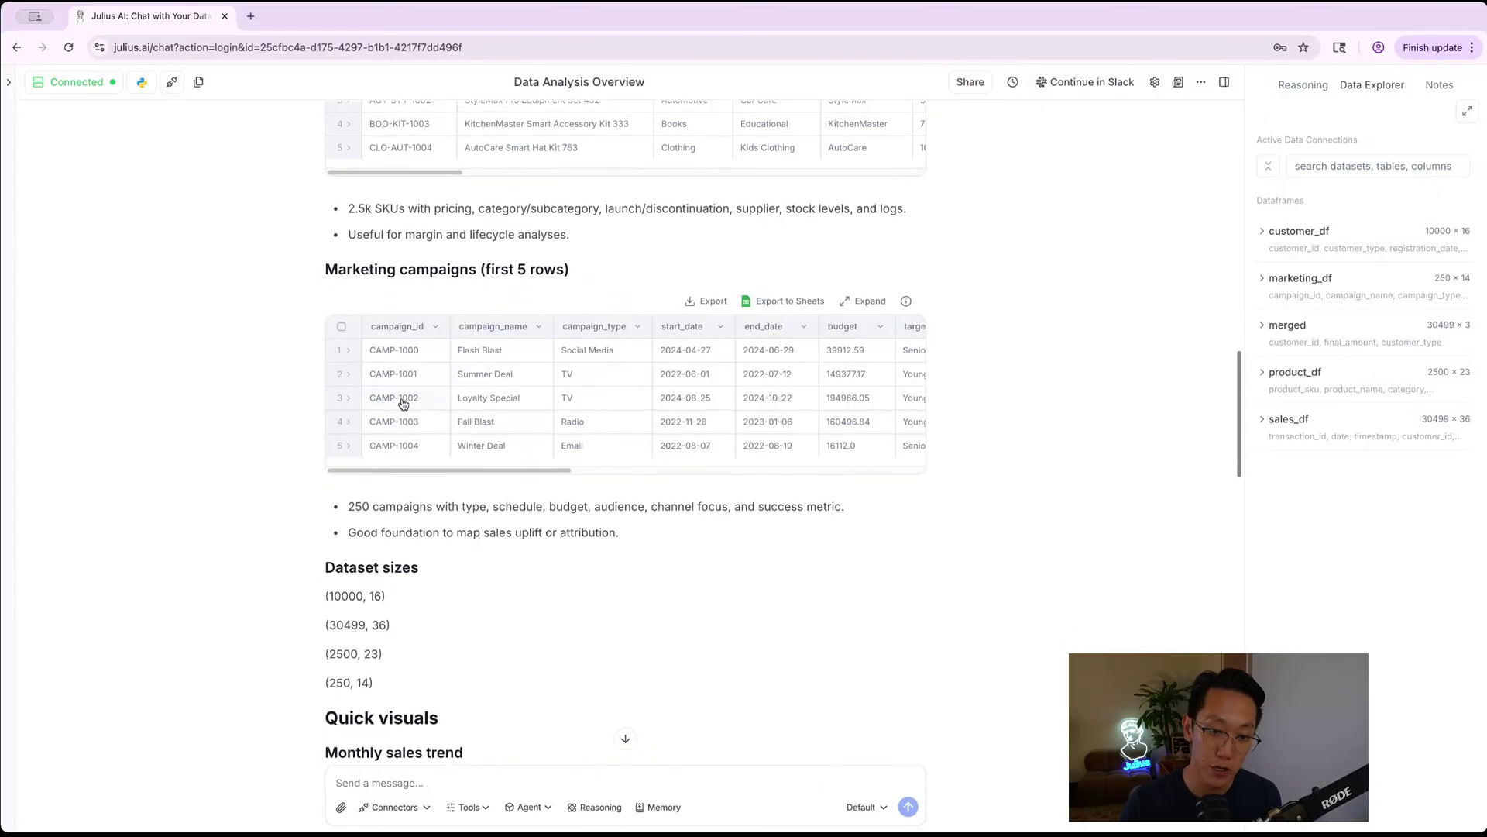
pyautogui.scroll(-2, 403, 404)
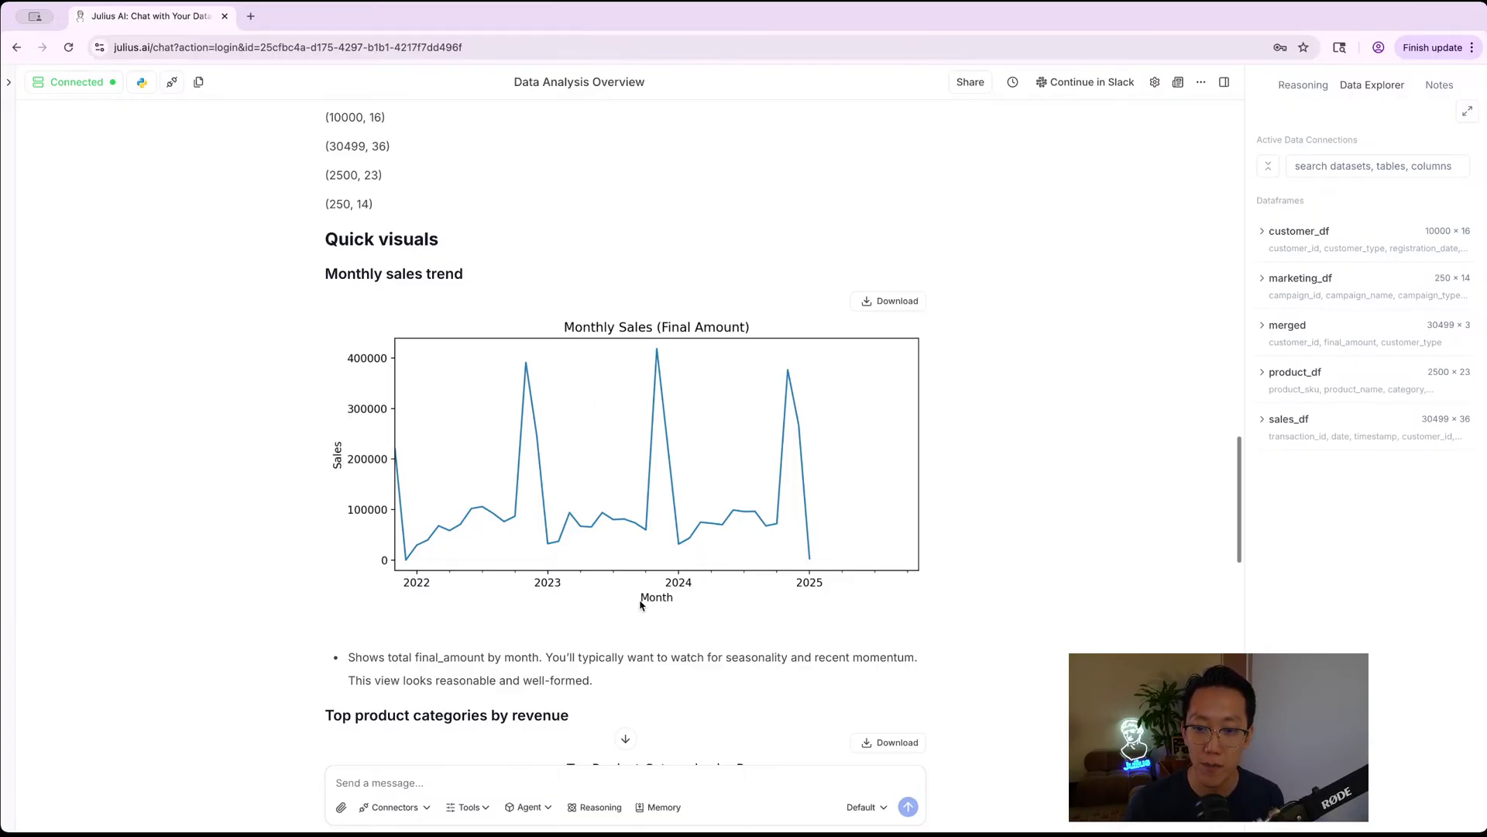
pyautogui.scroll(-5, 644, 606)
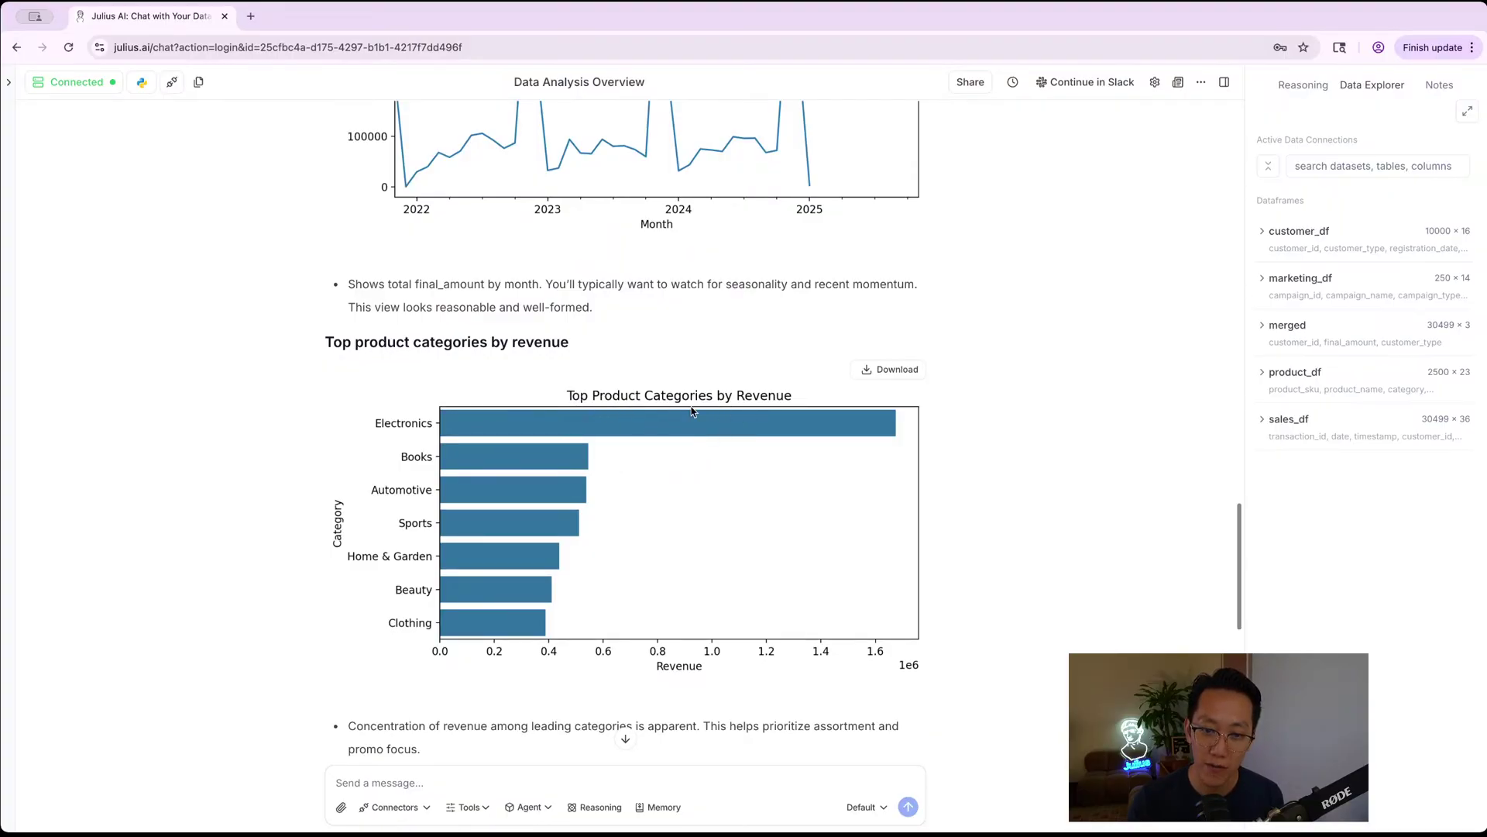
pyautogui.scroll(-4, 564, 370)
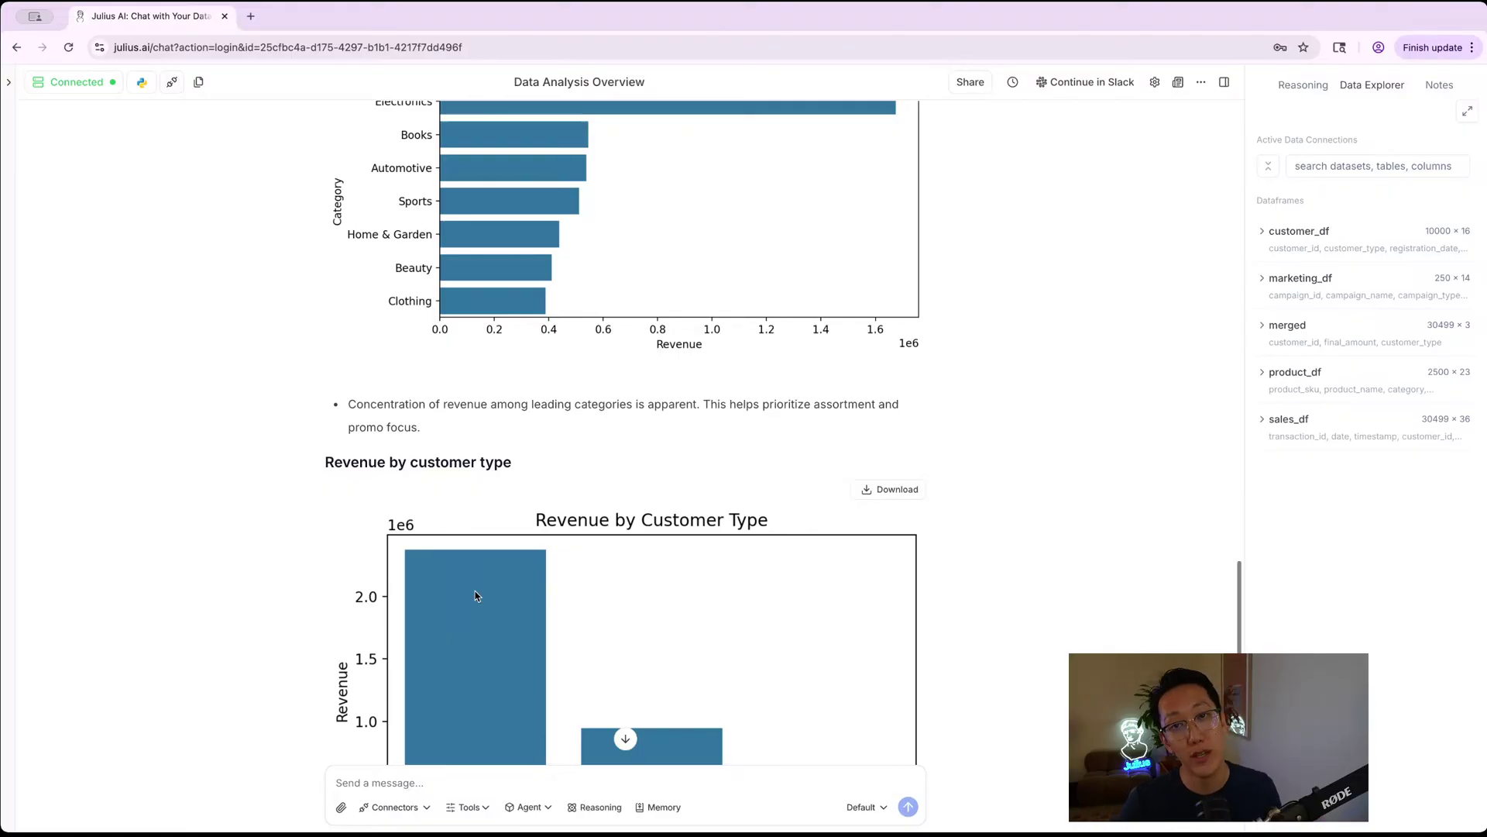
pyautogui.scroll(-9, 445, 563)
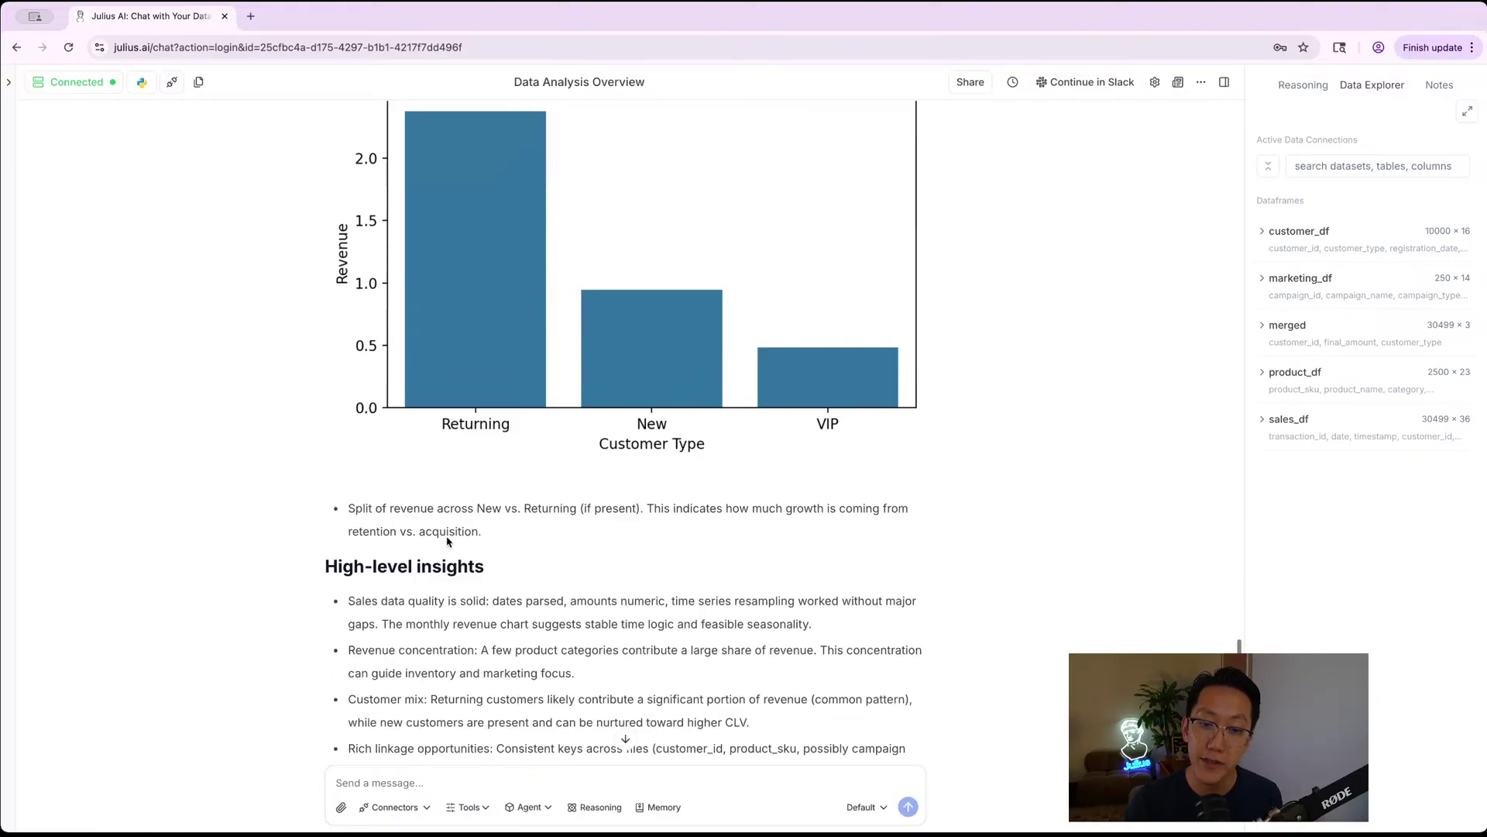
pyautogui.scroll(-1, 447, 538)
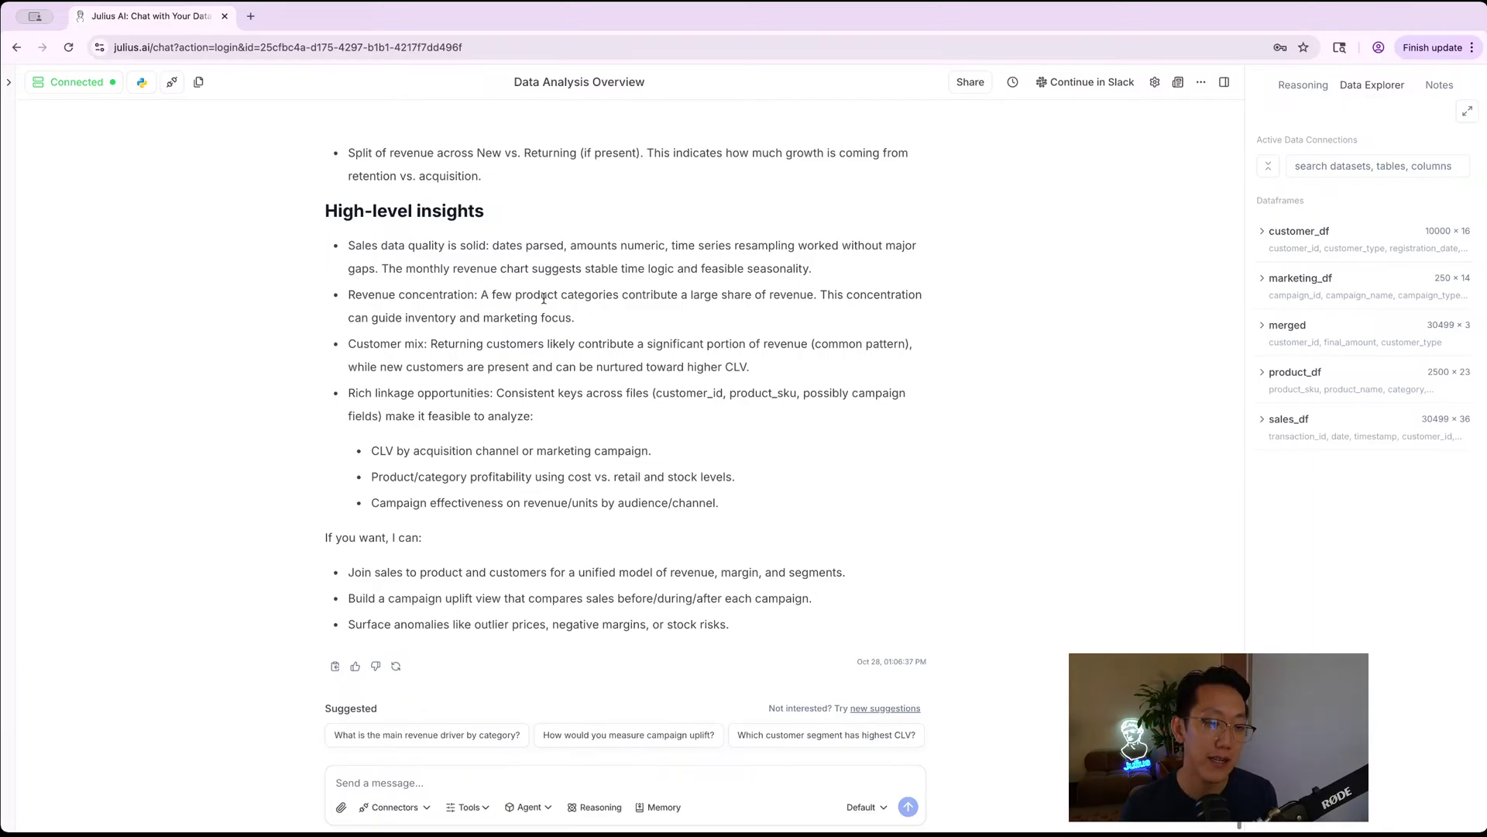
# - Open the resource monitor to check the session's RAM and CPU usage
pyautogui.click(76, 82)
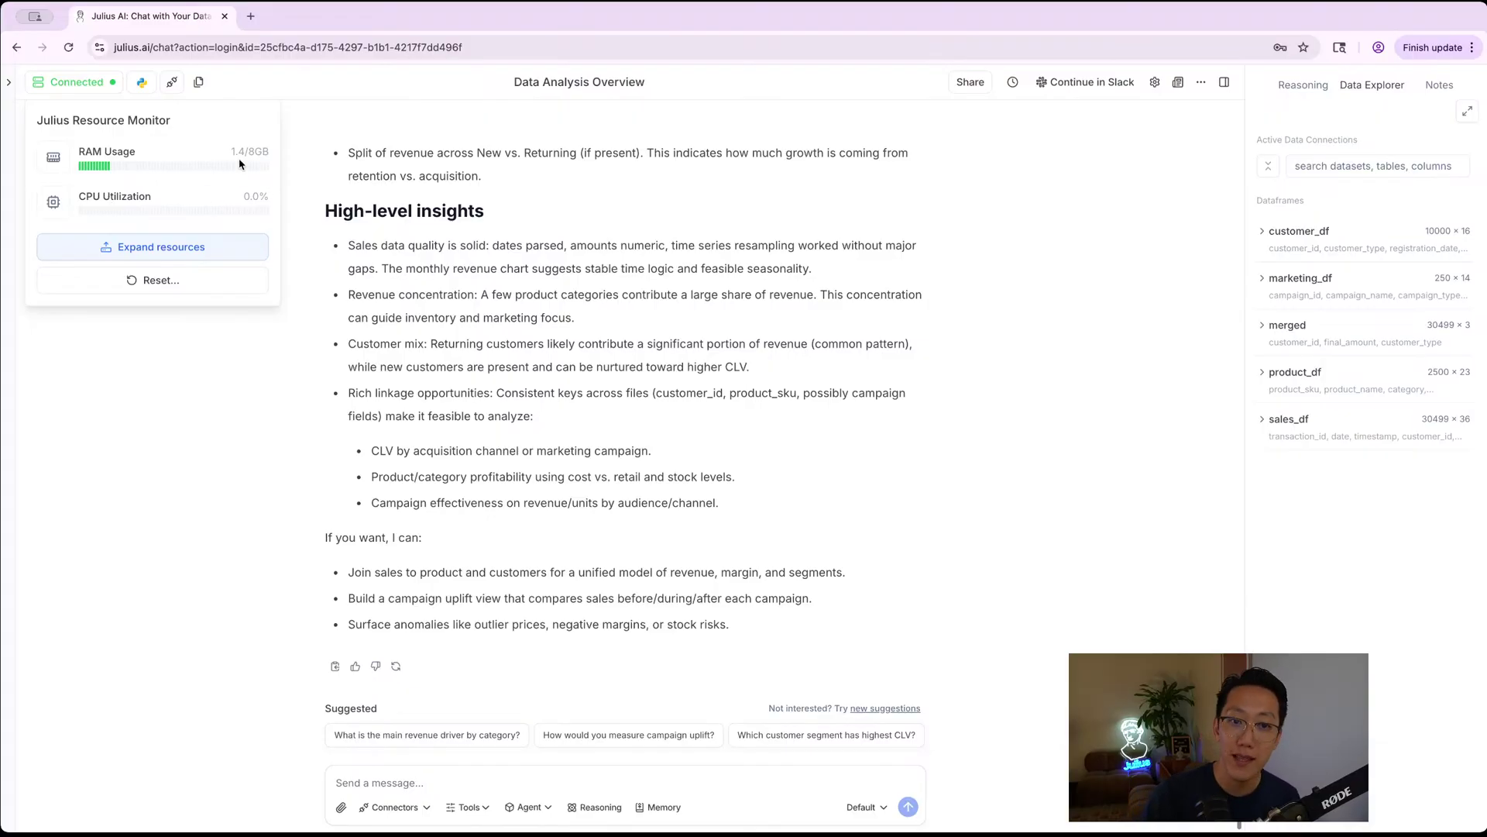
# - View the container options for expanding the session's resources, such as Longer Lifespan and Memory Boost, then close the settings
pyautogui.click(167, 246)
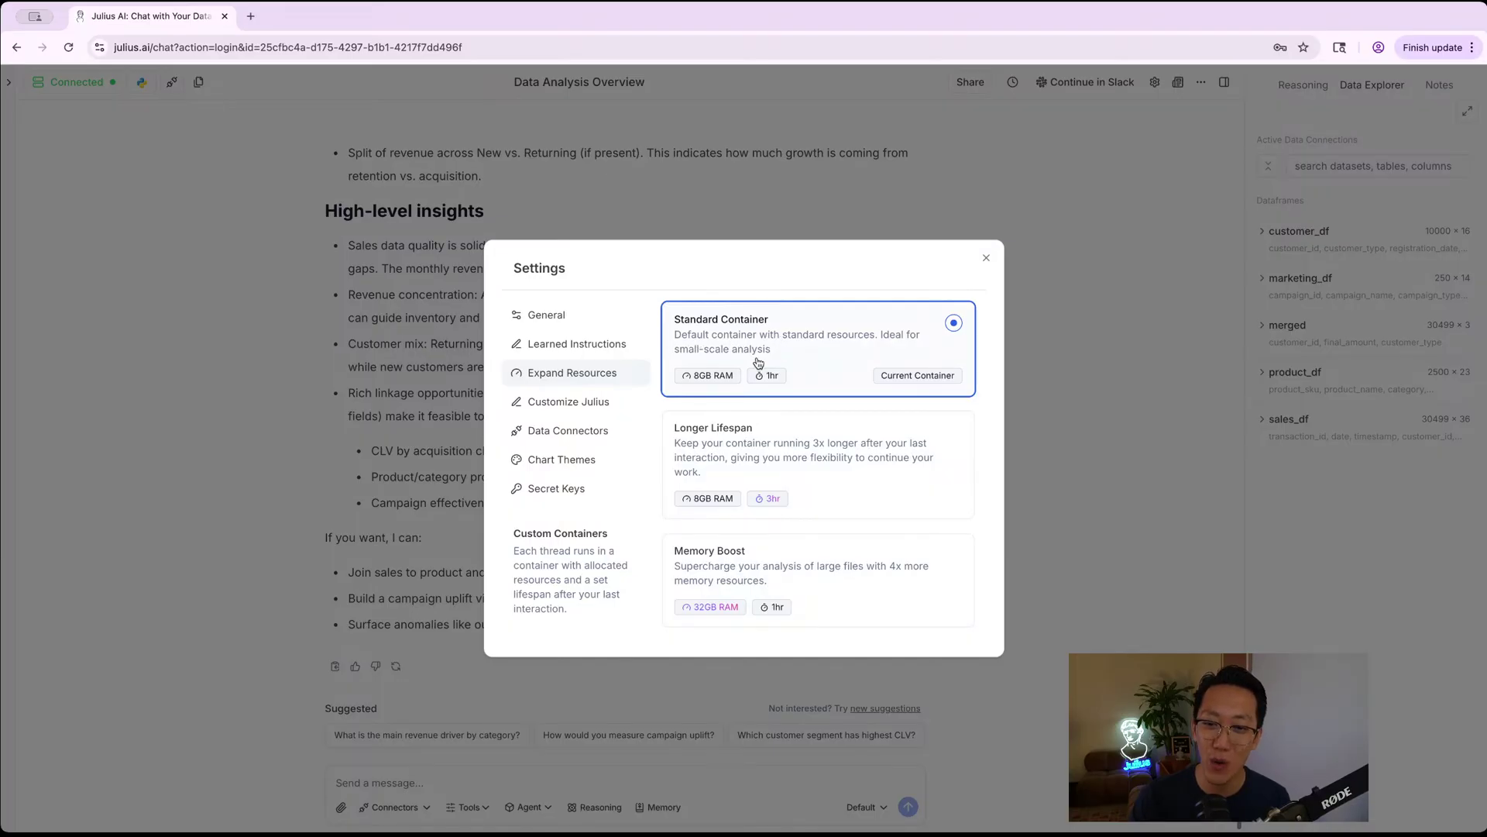
pyautogui.click(986, 259)
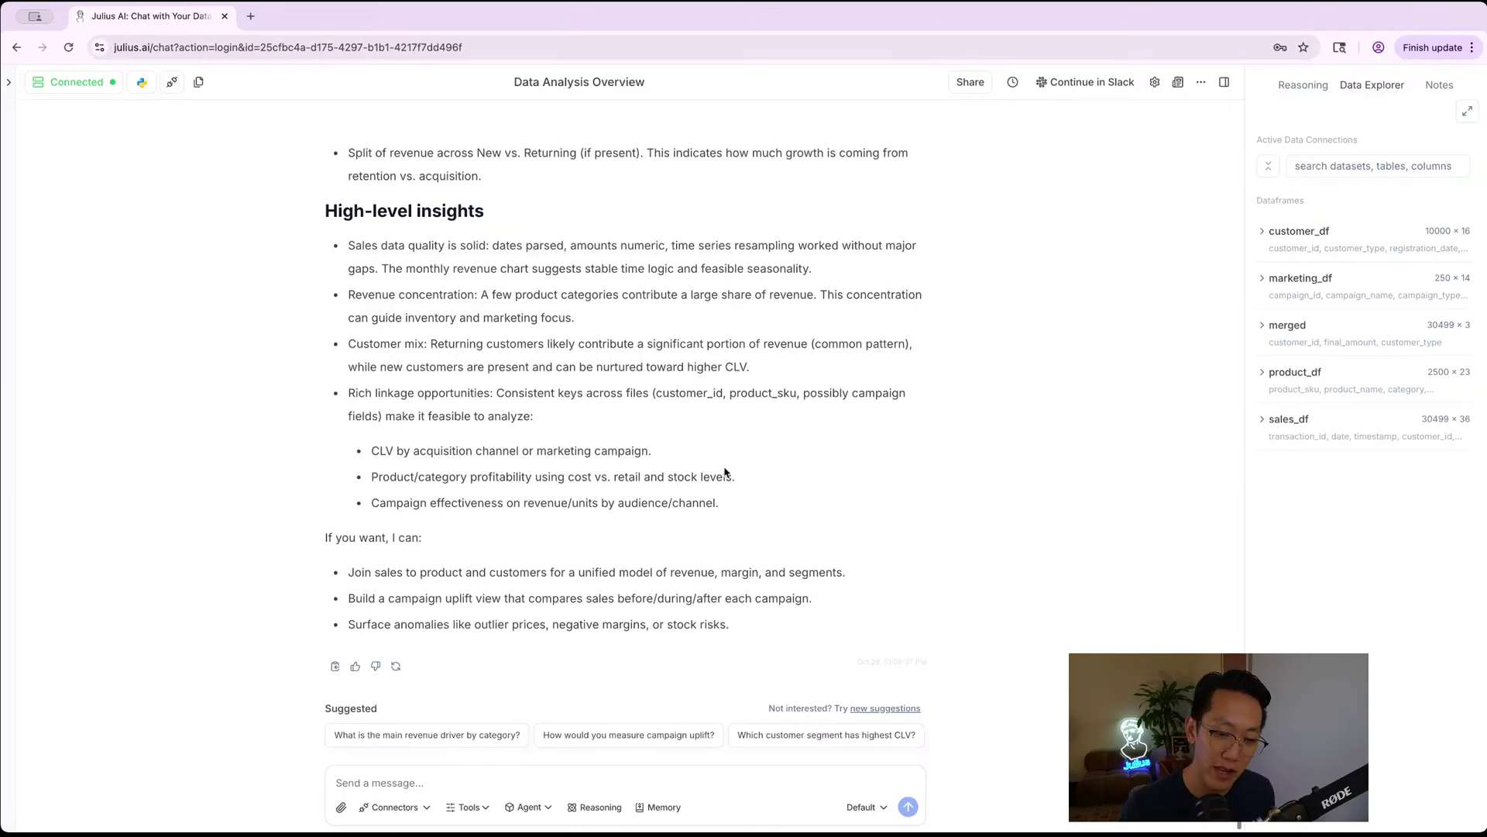
# - Ask the suggested follow-up question "What is the main revenue driver by category?"
pyautogui.doubleClick(352, 709)
pyautogui.click(350, 710)
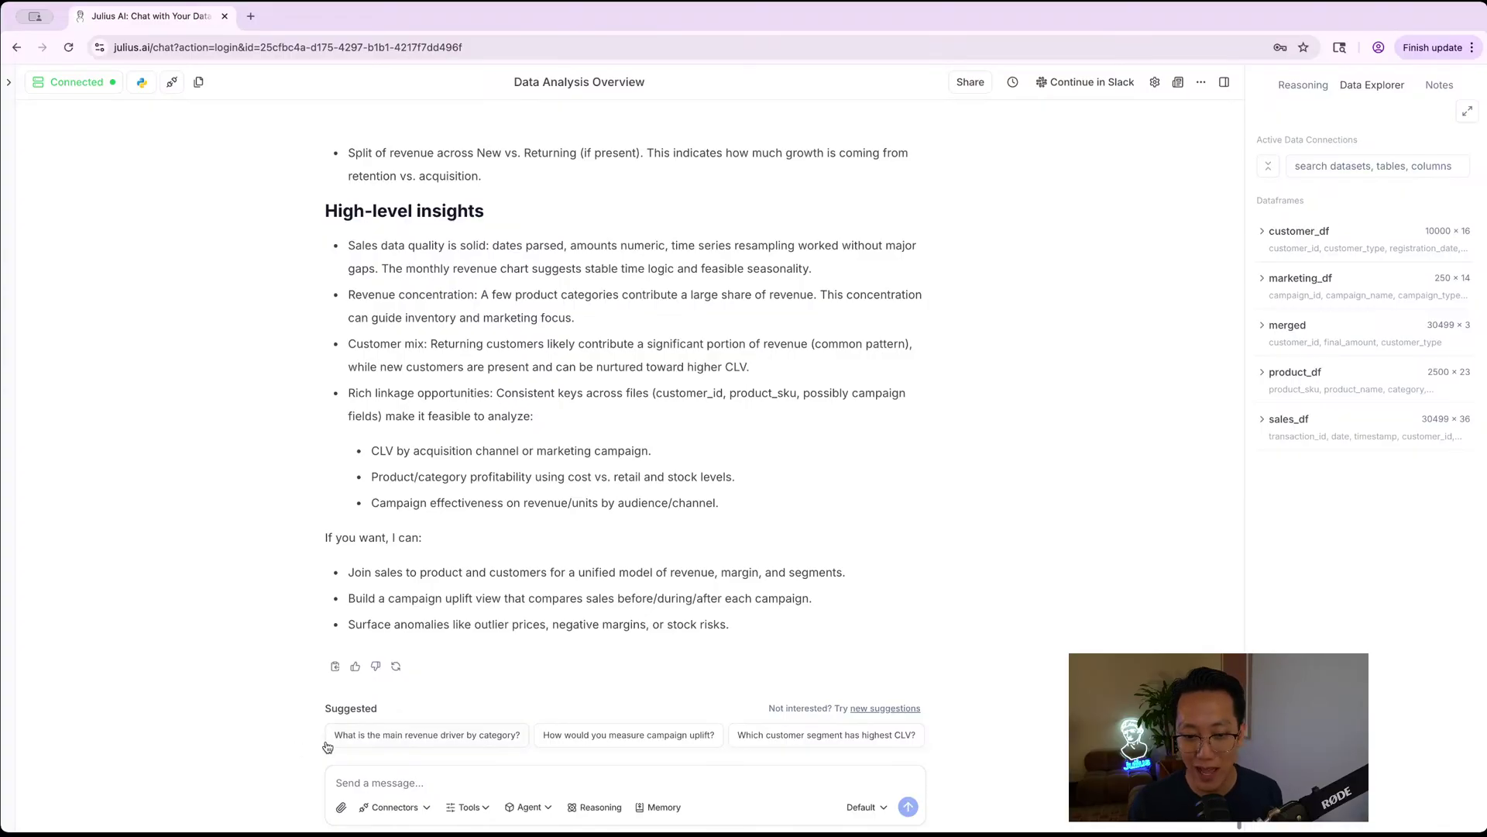
pyautogui.click(486, 741)
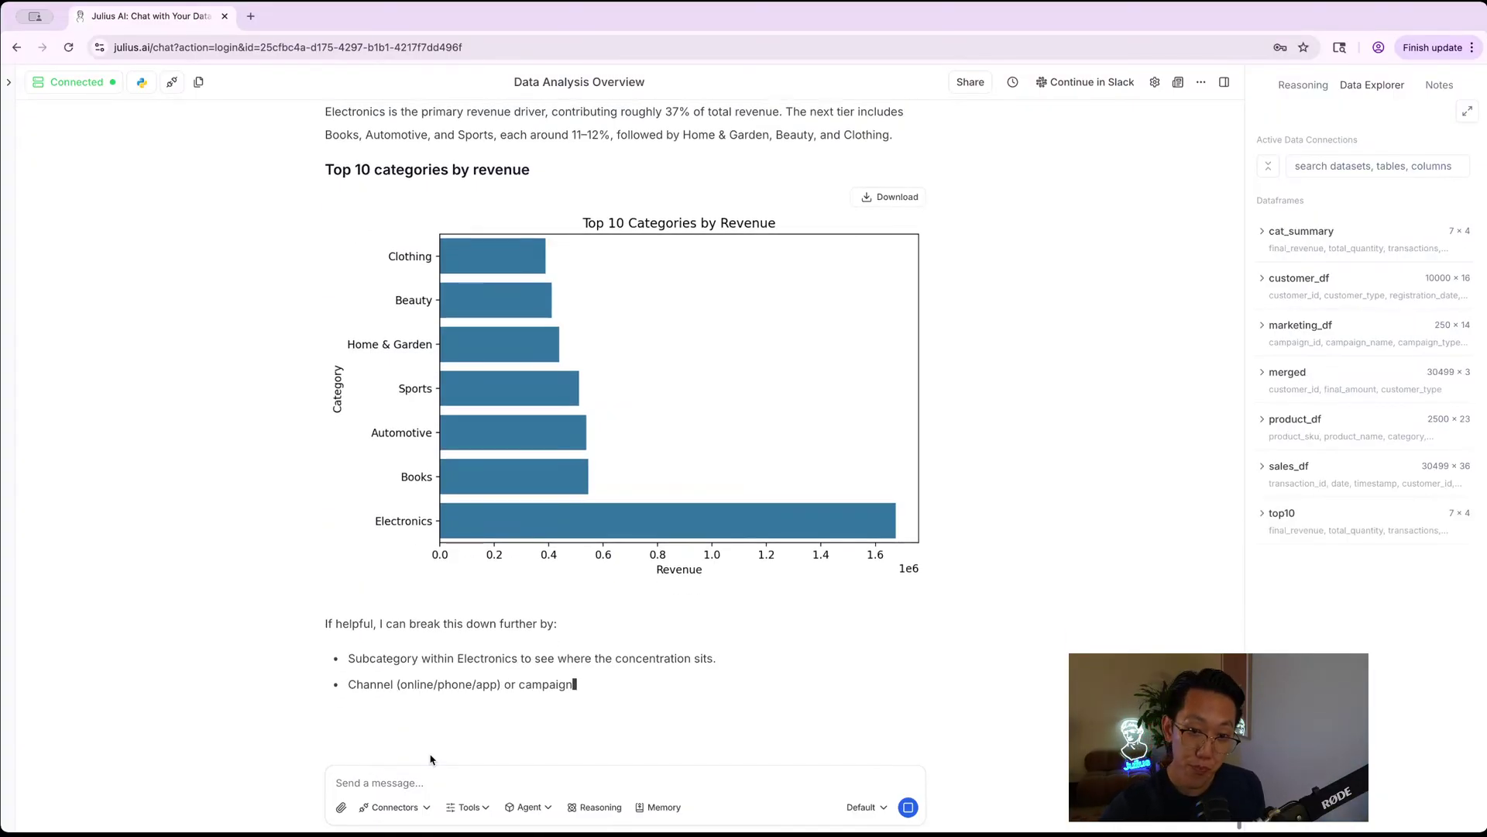
# - Review the revenue-by-category response, from the generated code and table through the top categories chart to the offered further breakdowns
pyautogui.scroll(5, 591, 596)
pyautogui.scroll(10, 590, 596)
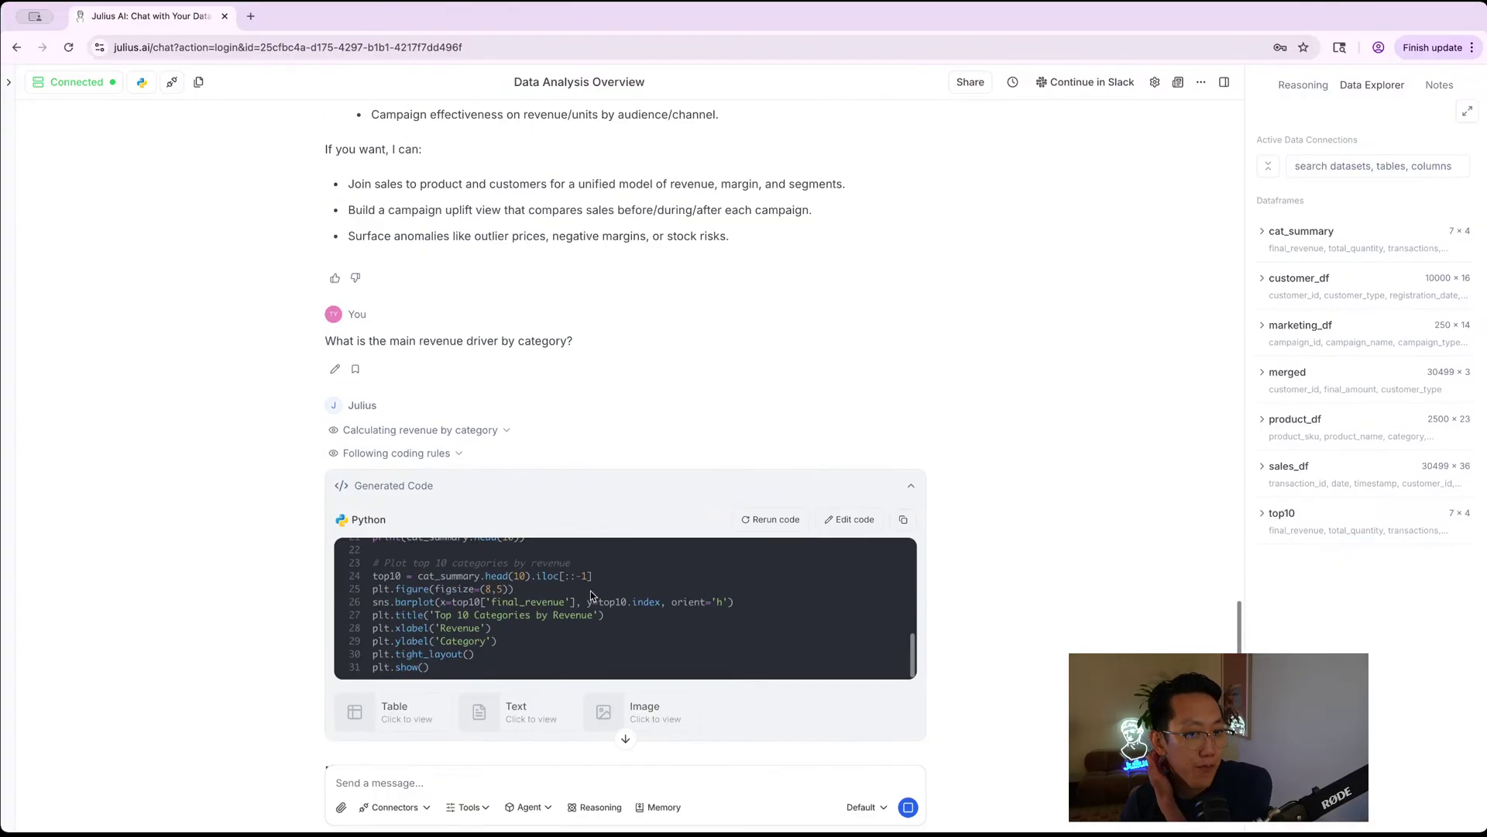
pyautogui.scroll(-5, 593, 595)
pyautogui.scroll(-1, 592, 594)
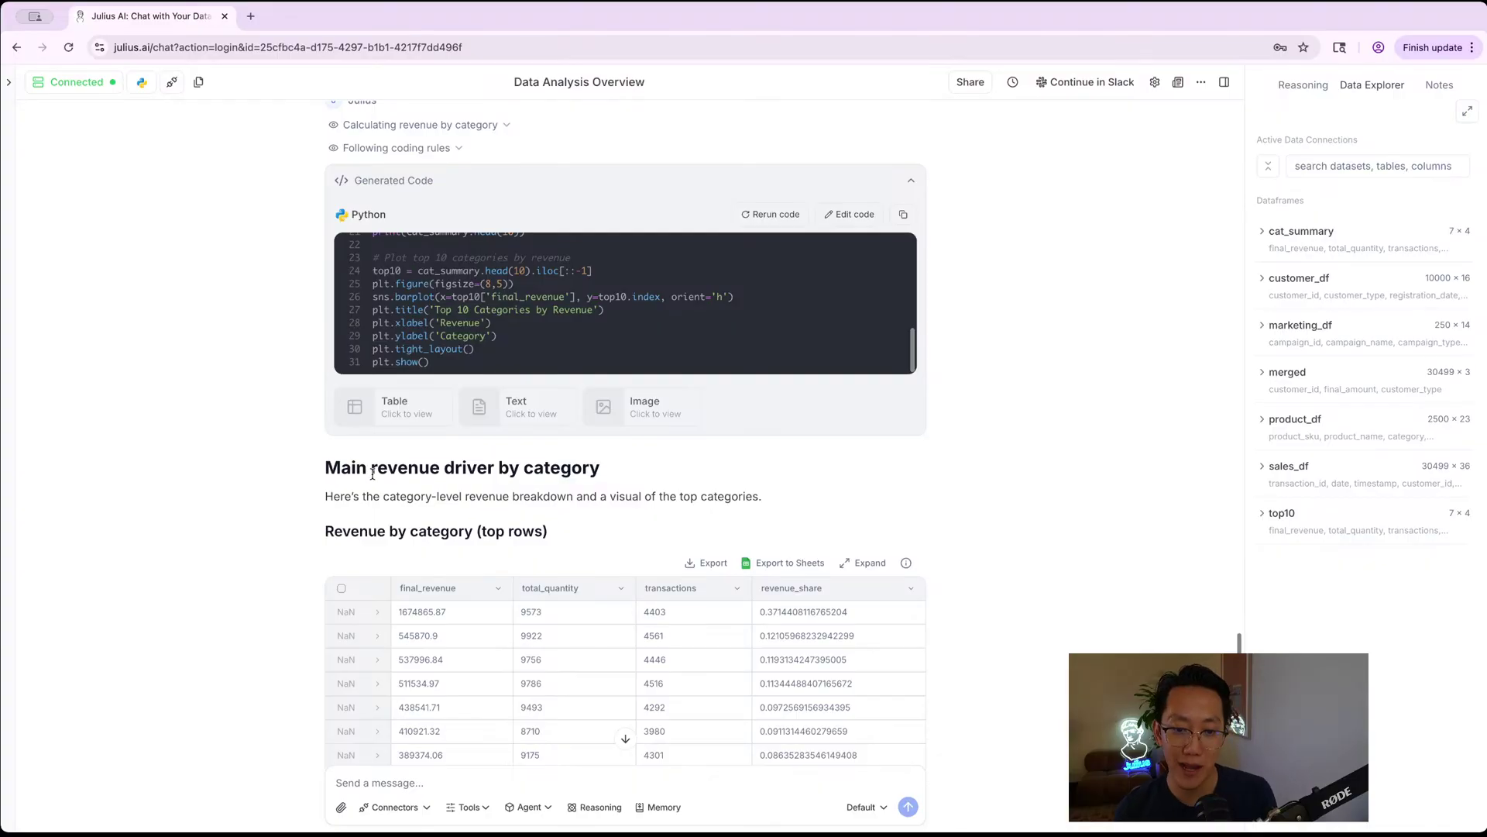
pyautogui.scroll(-5, 372, 472)
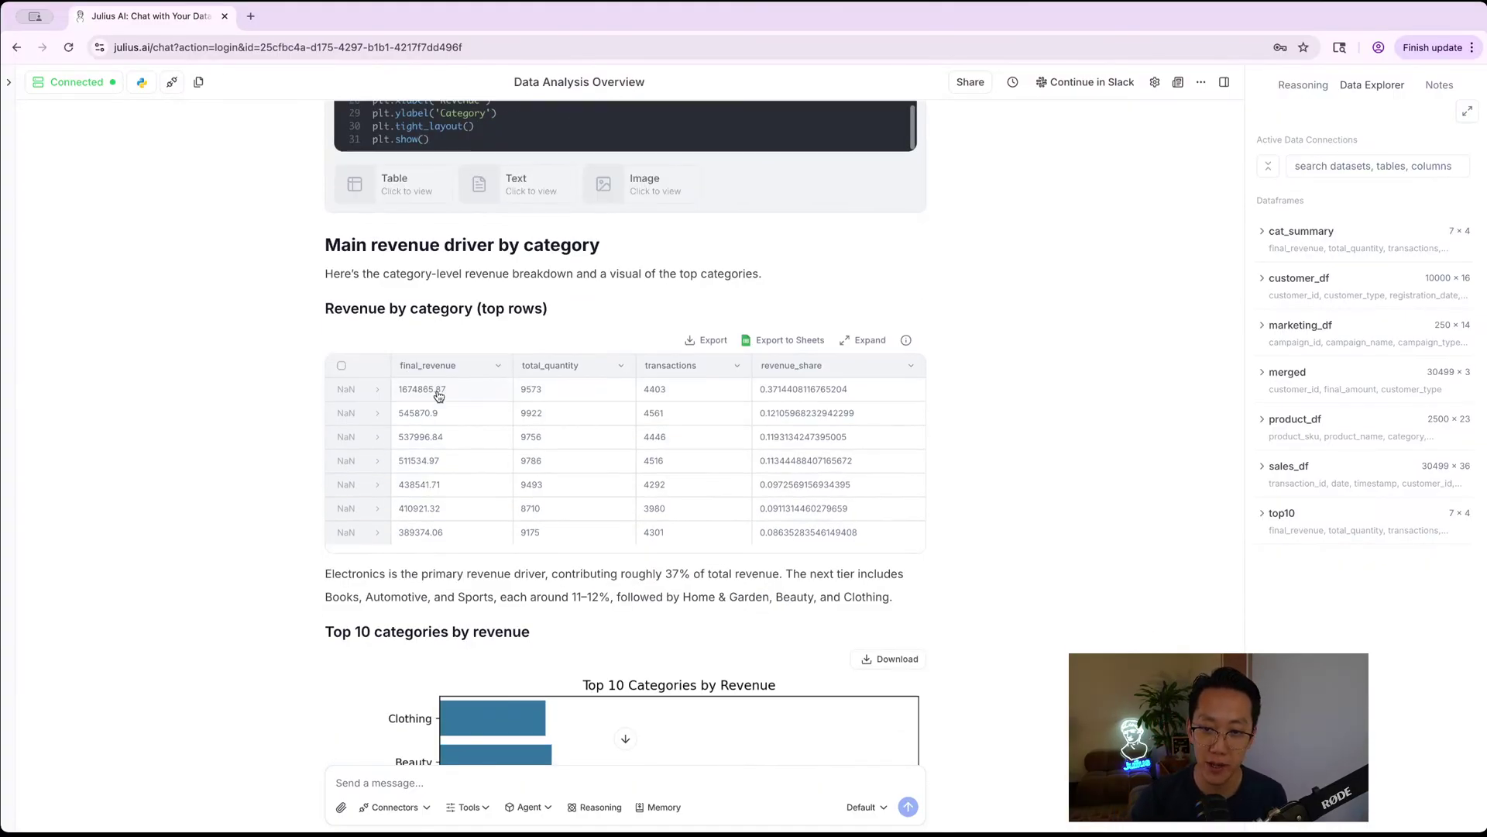
pyautogui.scroll(-4, 438, 395)
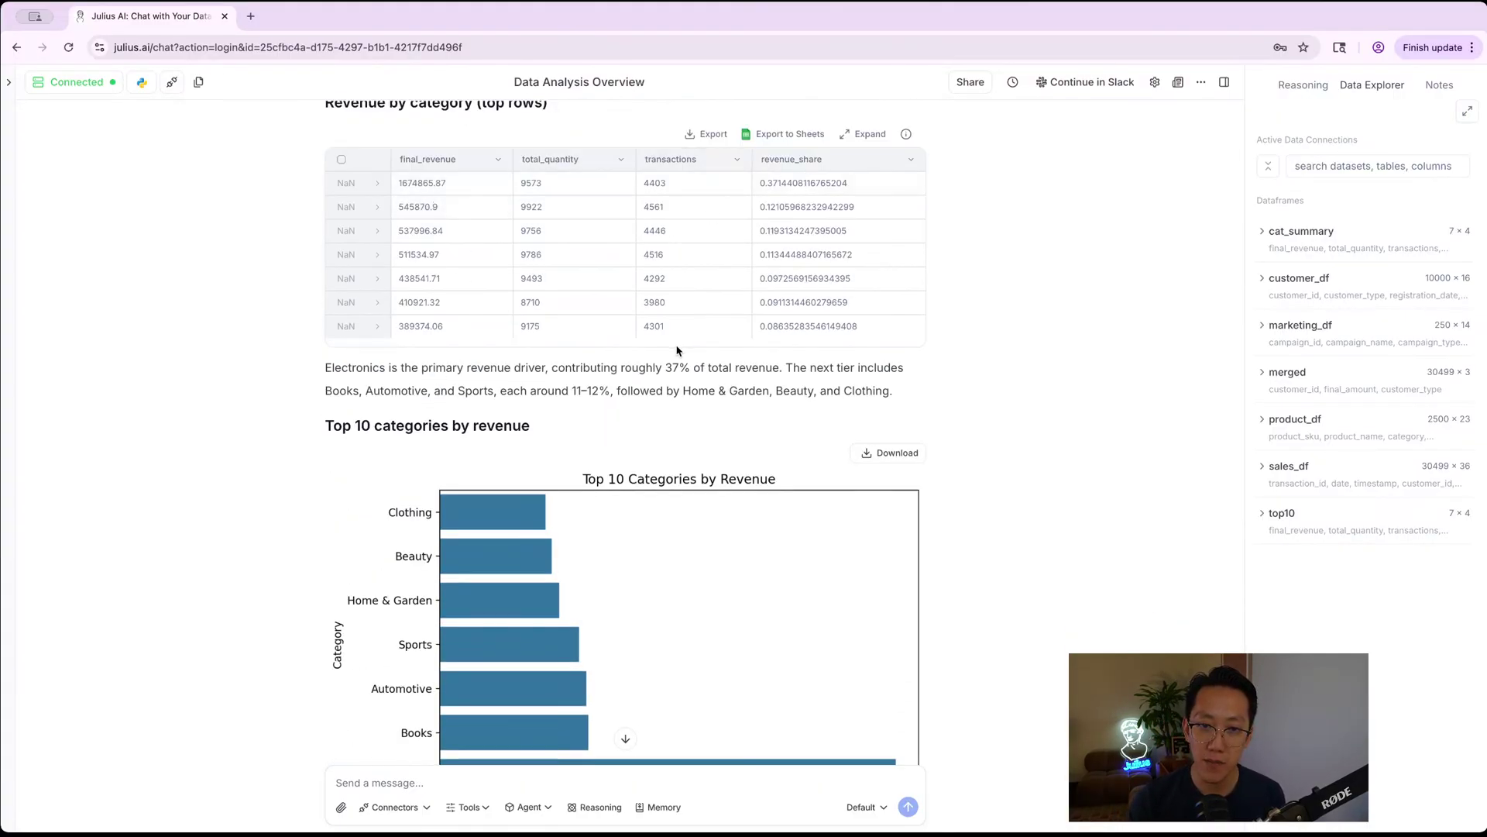
pyautogui.scroll(-2, 682, 442)
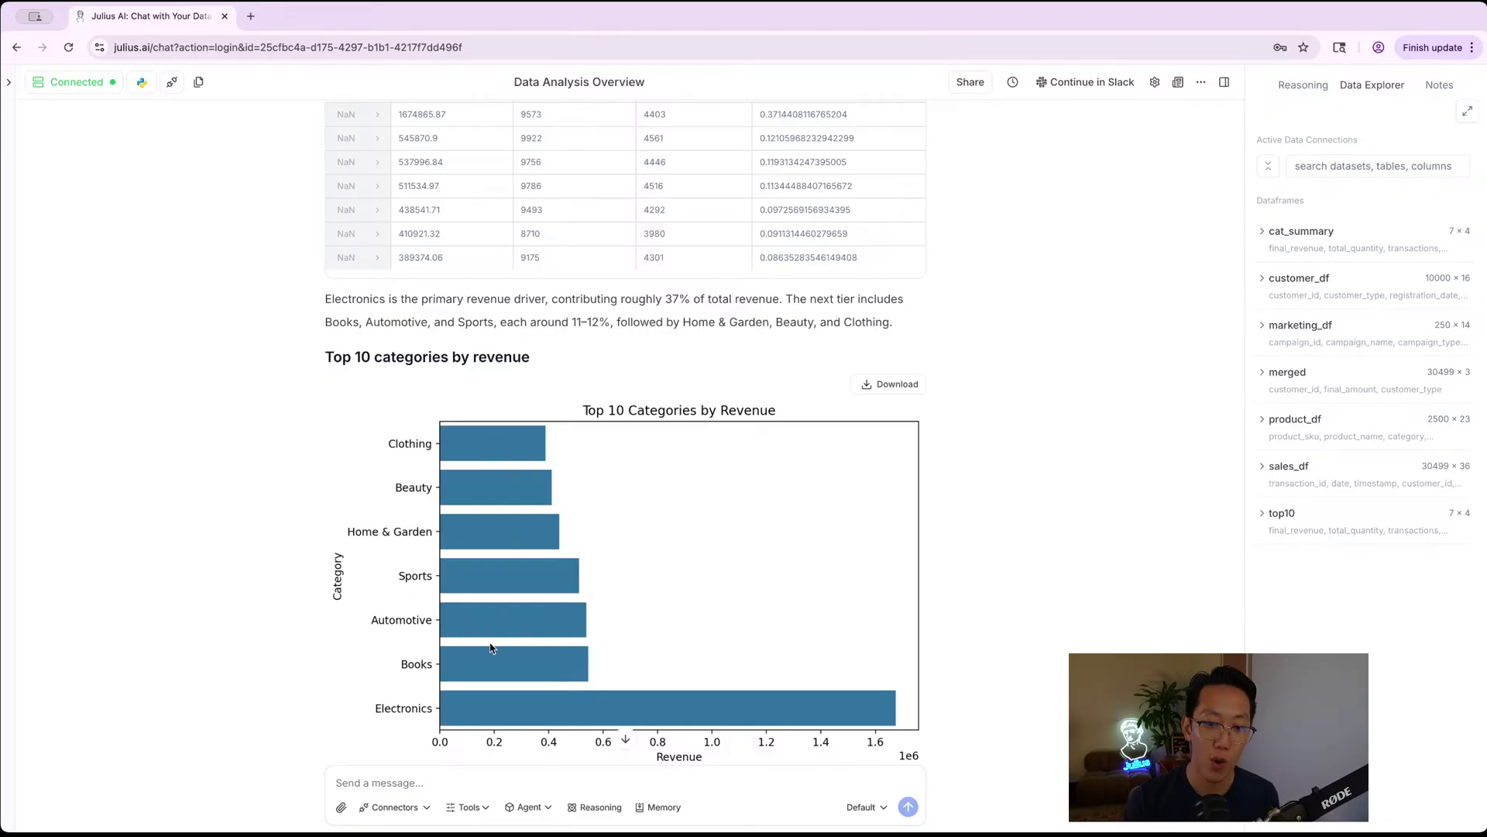
pyautogui.scroll(-5, 721, 720)
pyautogui.scroll(-2, 722, 719)
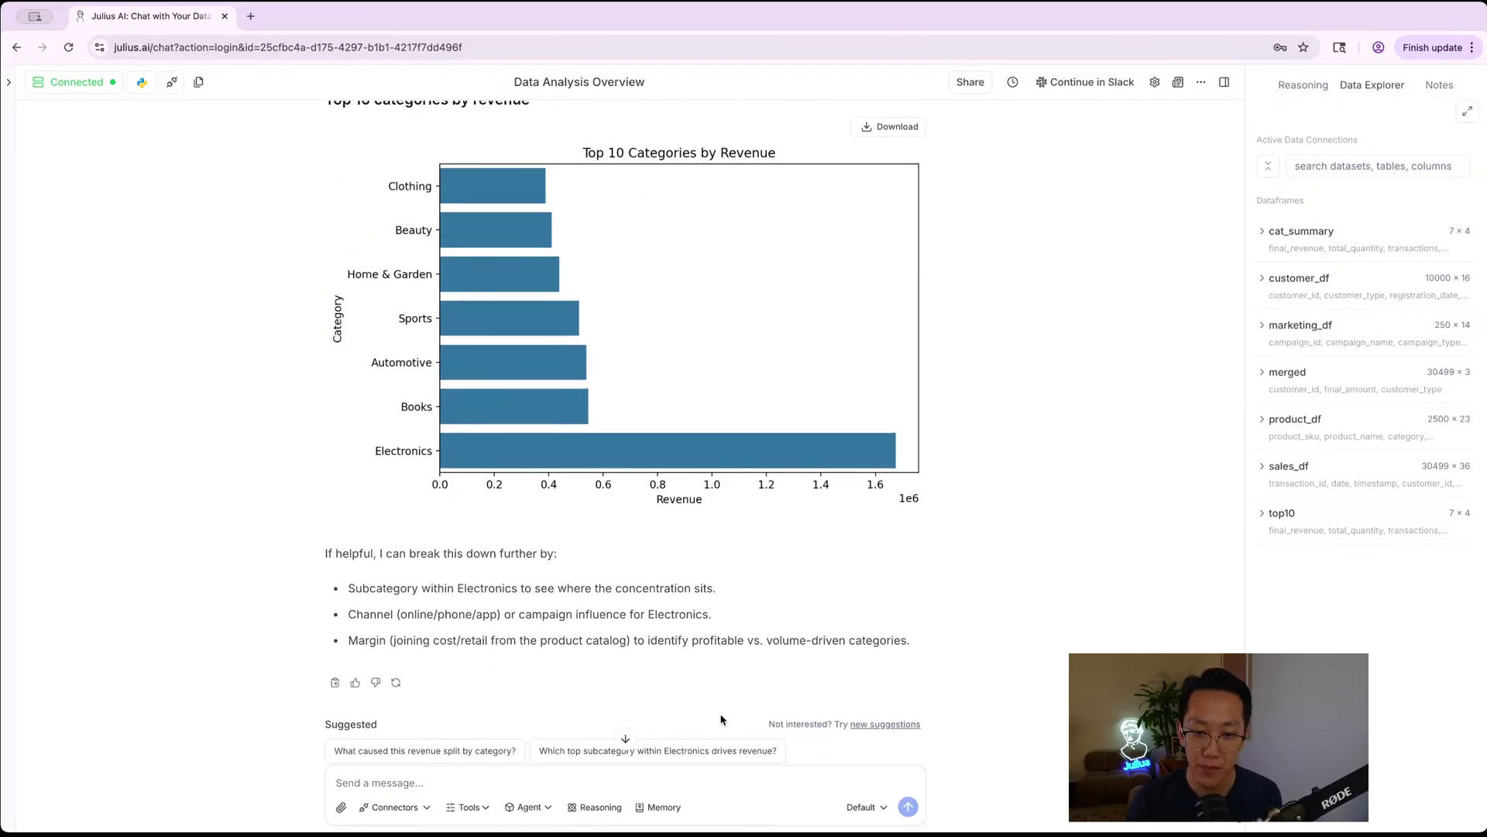
pyautogui.moveTo(334, 508); pyautogui.dragTo(403, 533)
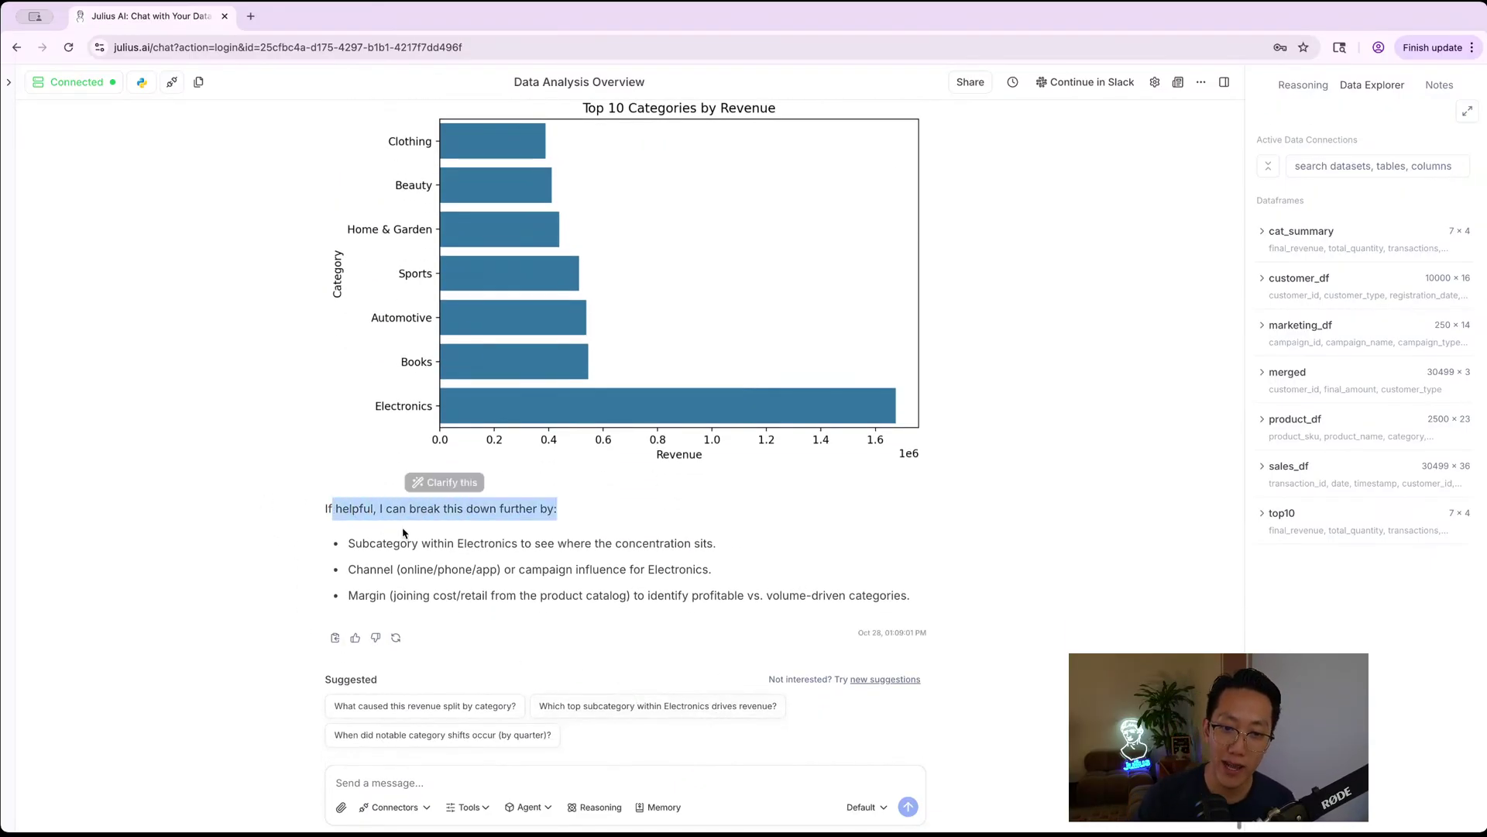
pyautogui.click(404, 534)
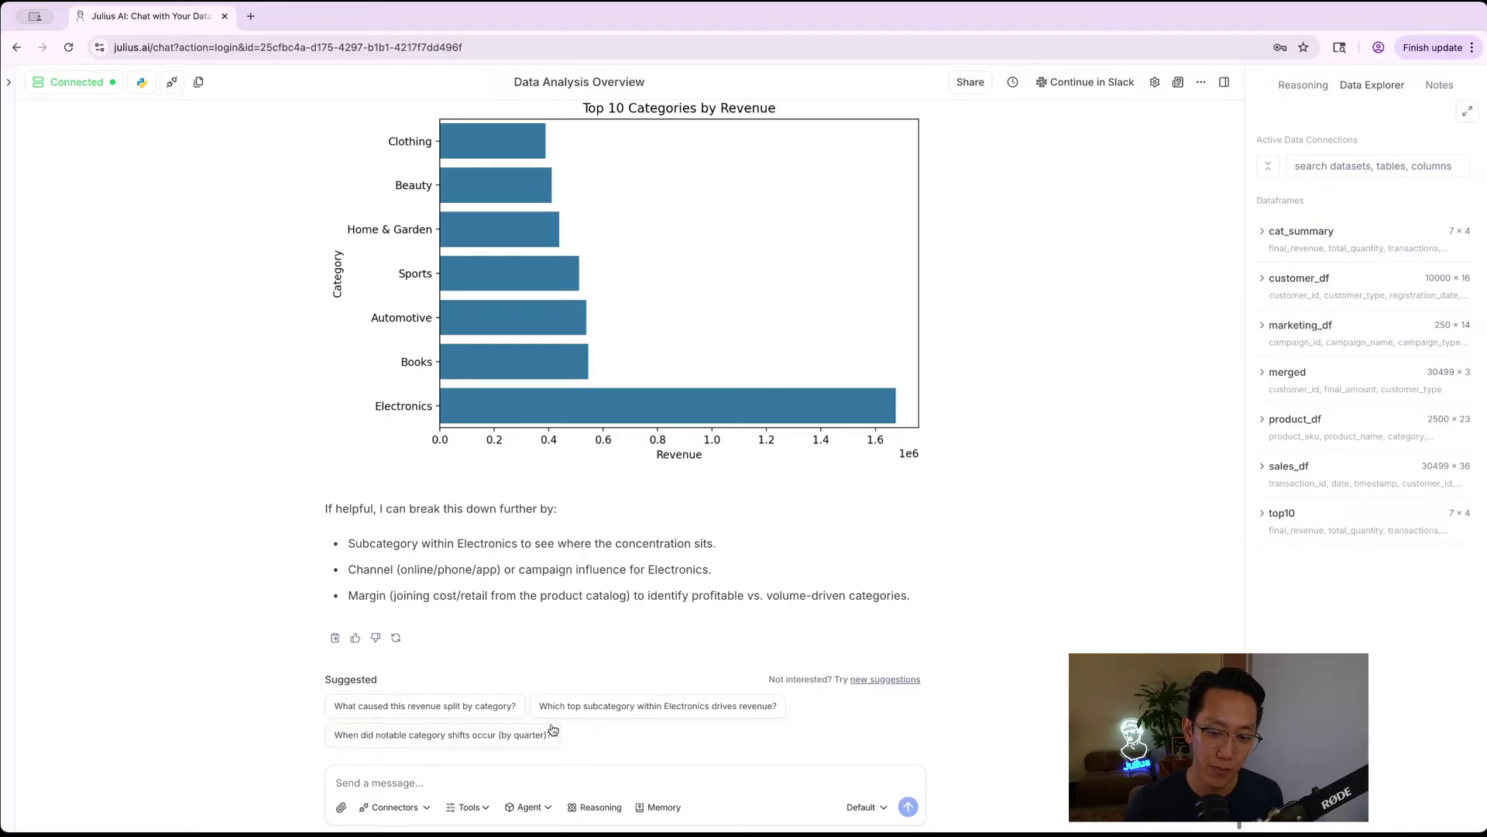
# - Request new suggested questions and switch the chat model to Claude 4.5 Sonnet
pyautogui.click(896, 687)
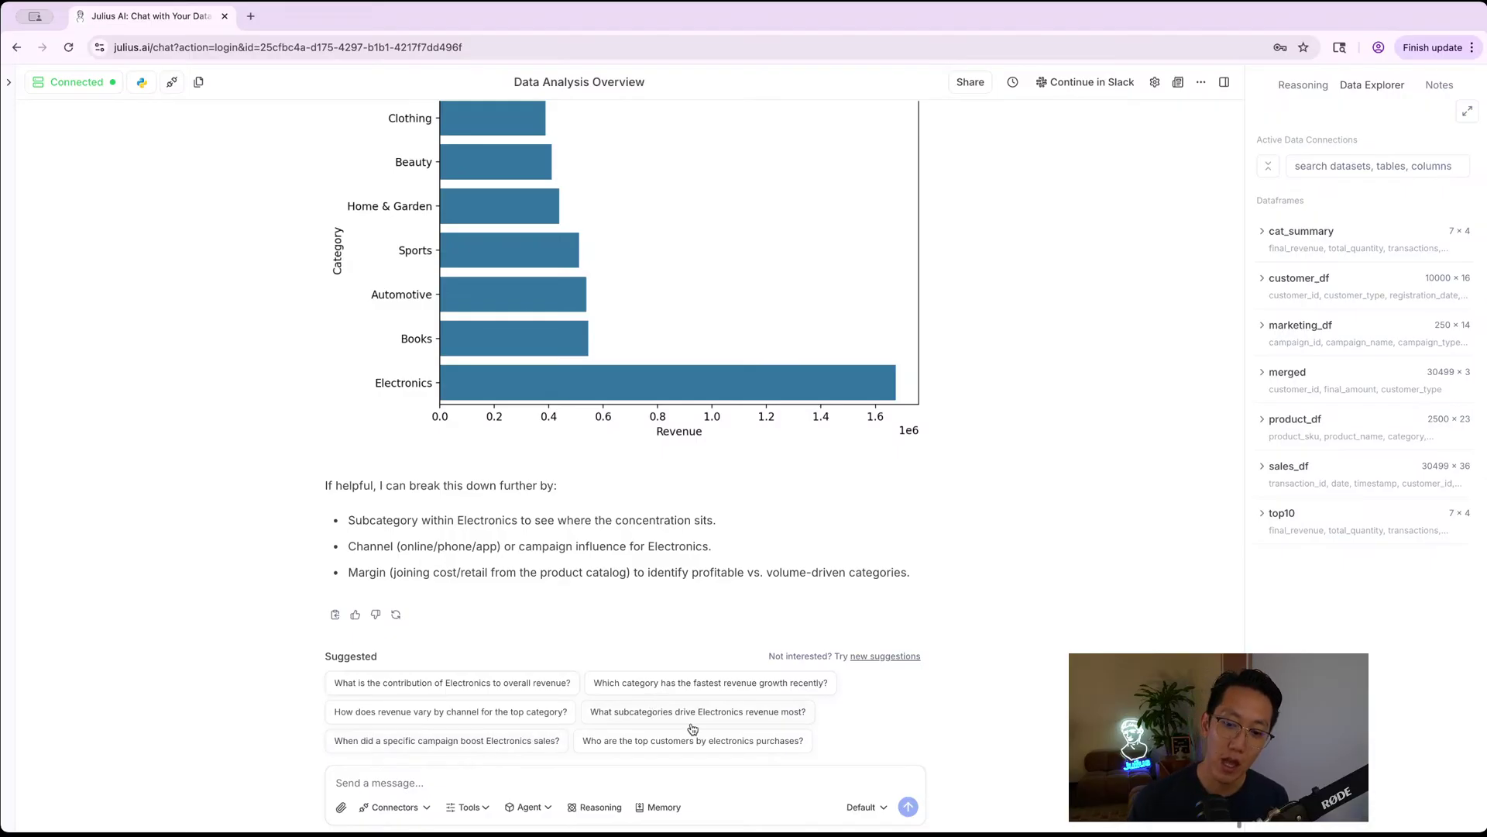
pyautogui.click(863, 807)
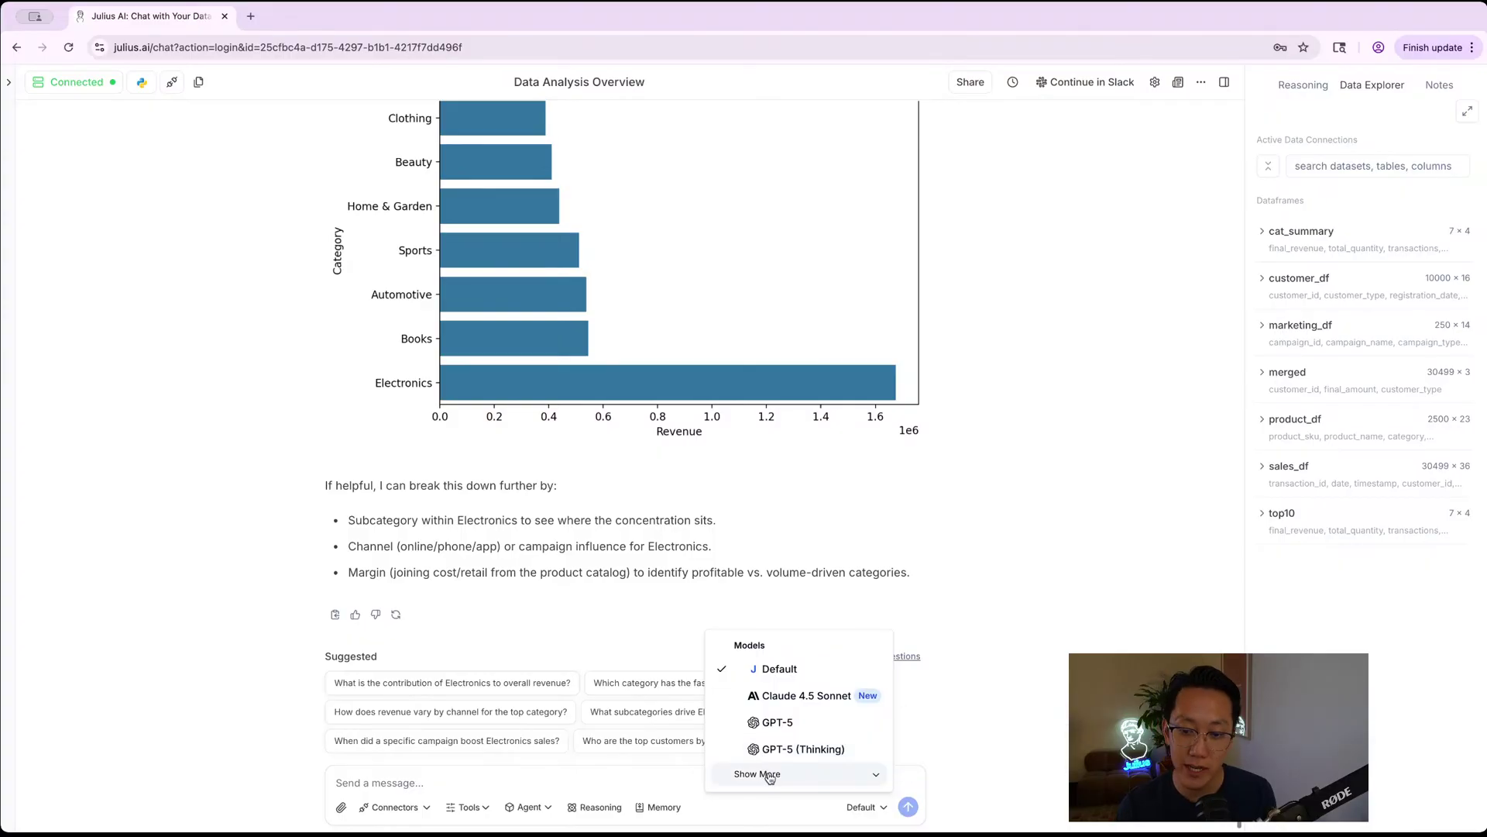
pyautogui.click(767, 774)
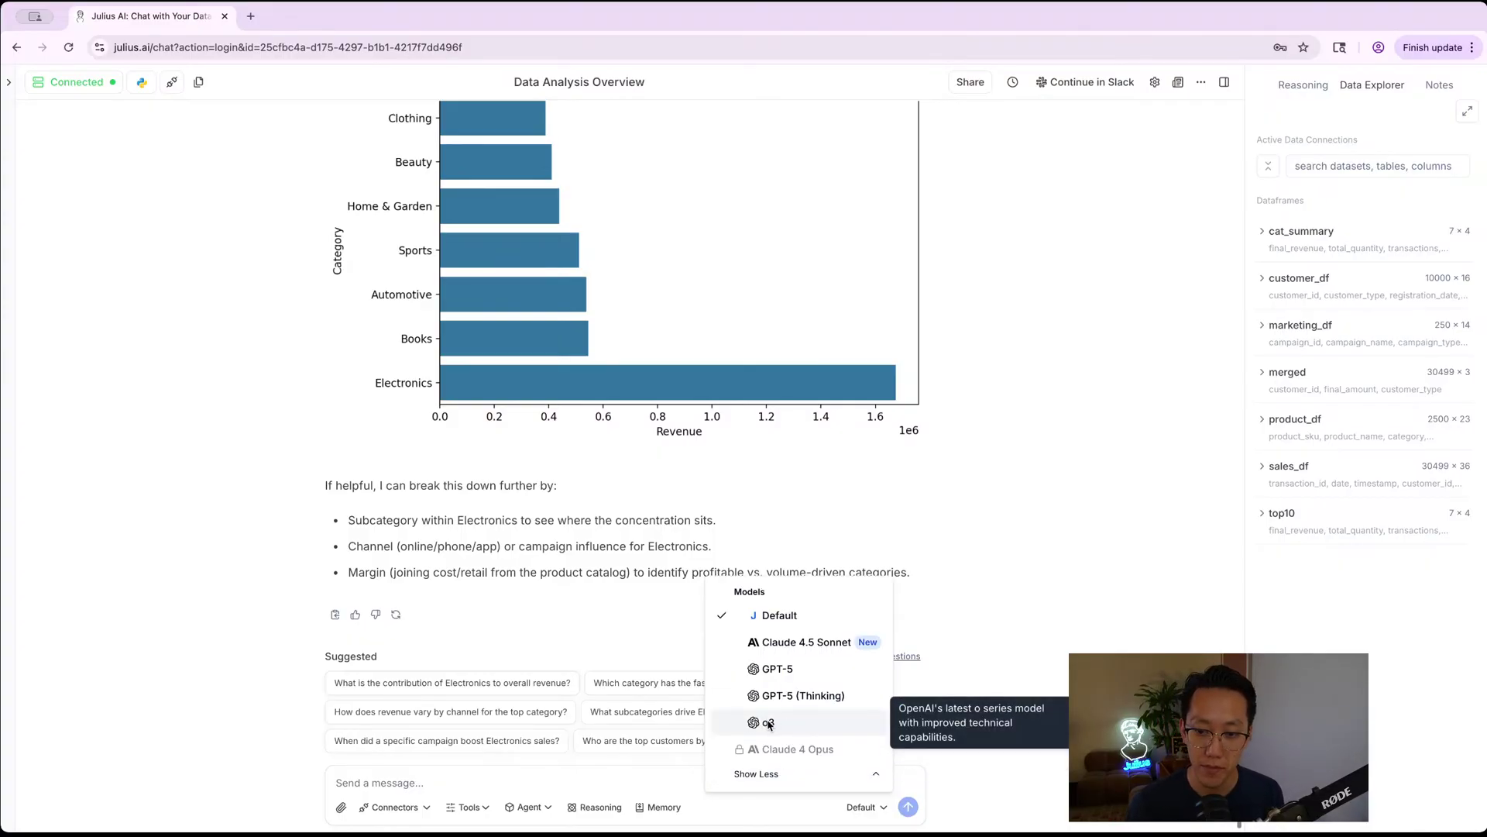
pyautogui.click(788, 649)
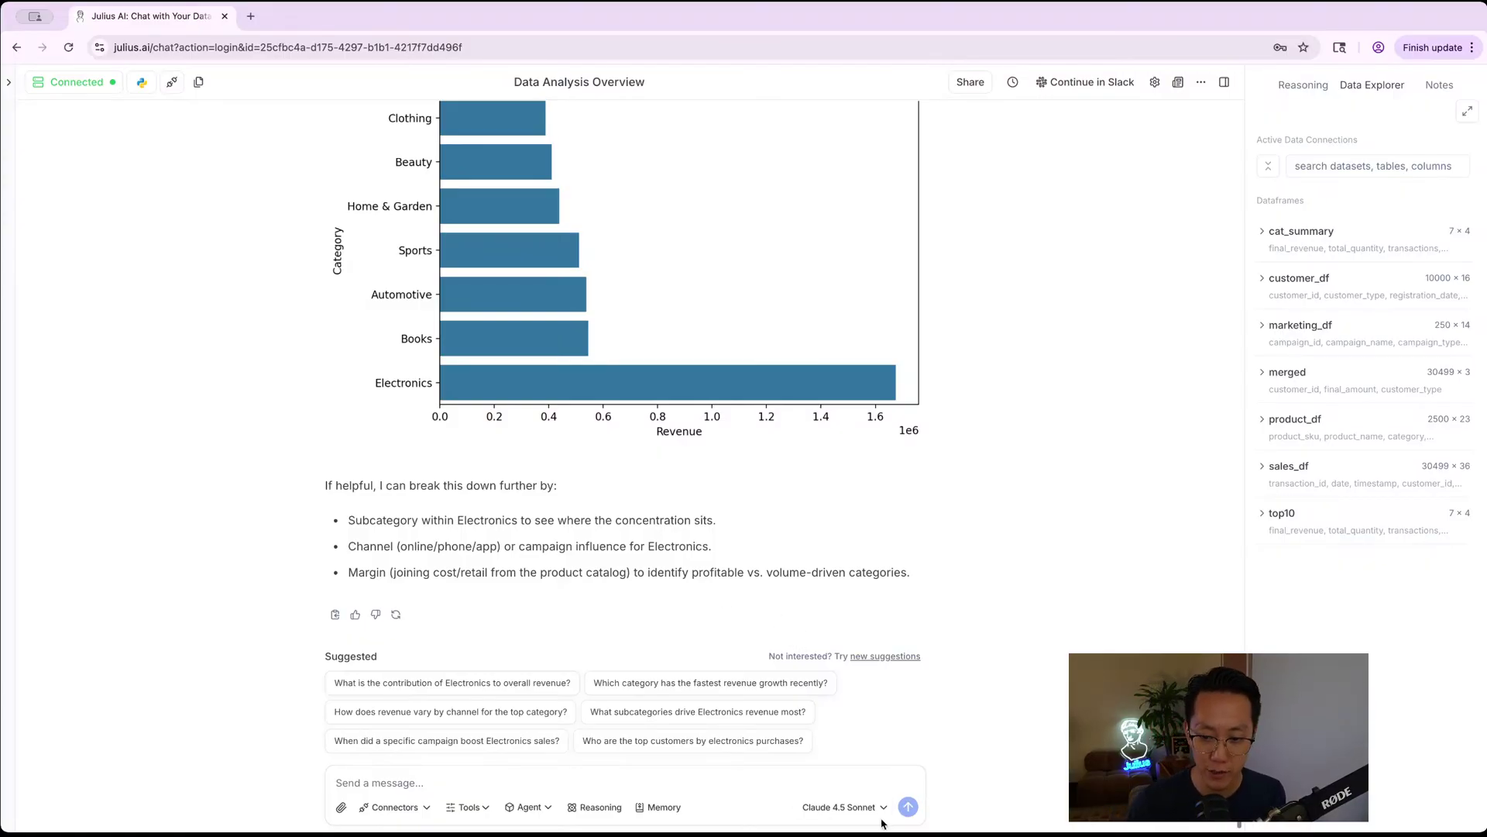
# - Ask the suggested question "When did a specific campaign boost Electronics sales?" and dismiss the Slack integration announcement
pyautogui.click(688, 781)
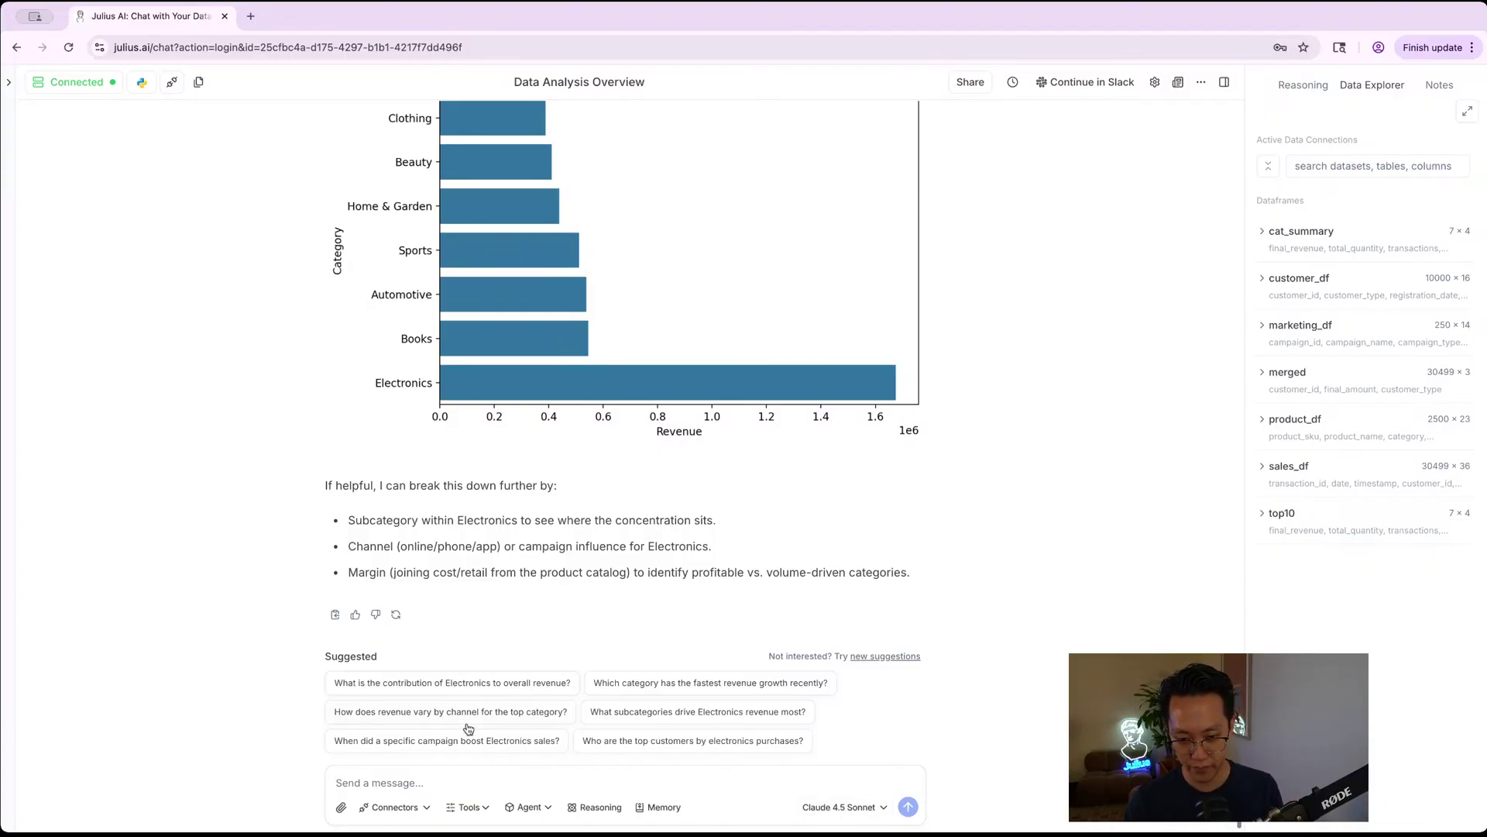
pyautogui.doubleClick(380, 755)
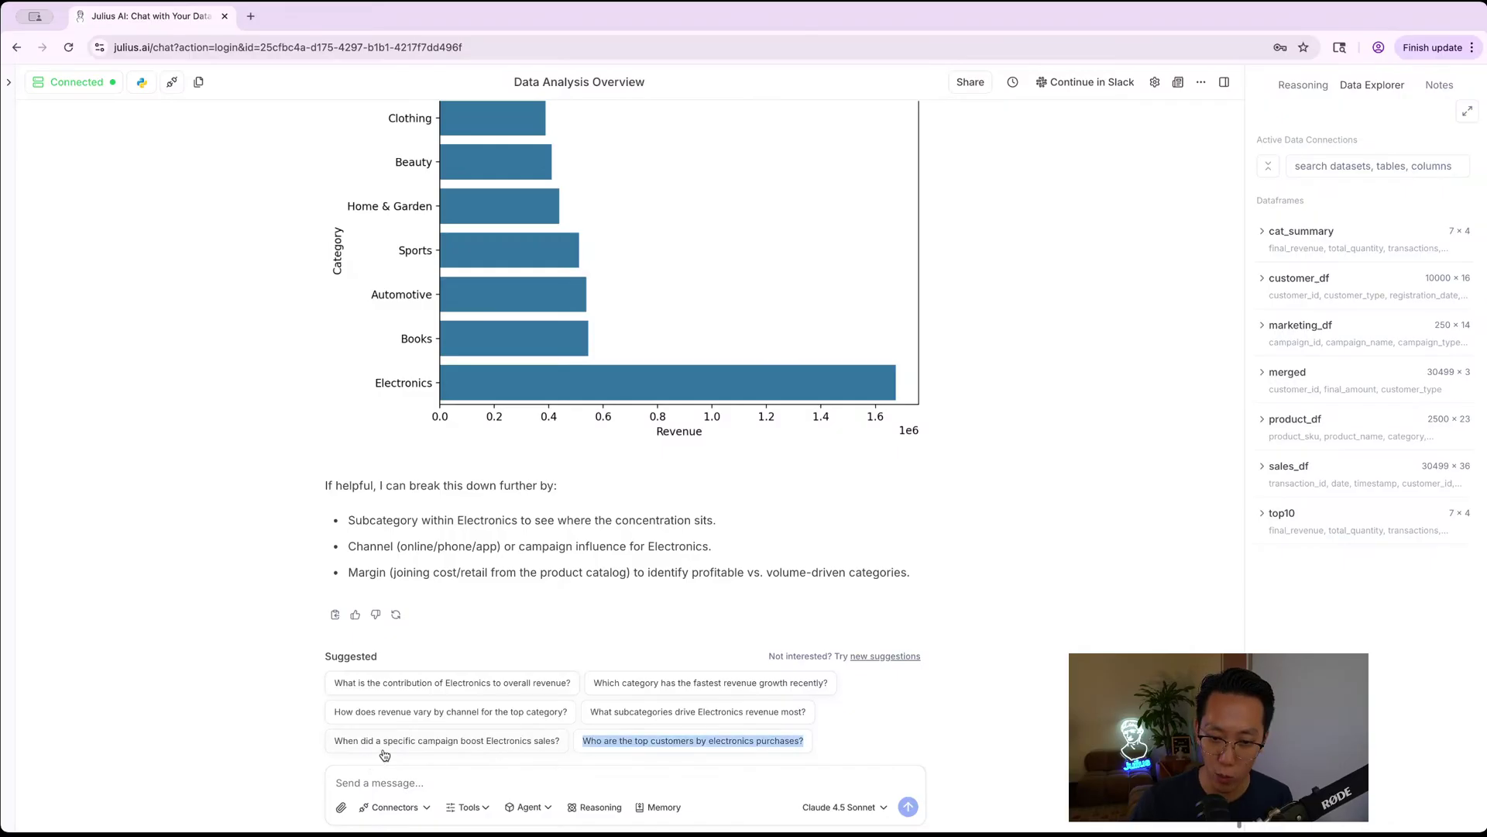
pyautogui.click(392, 744)
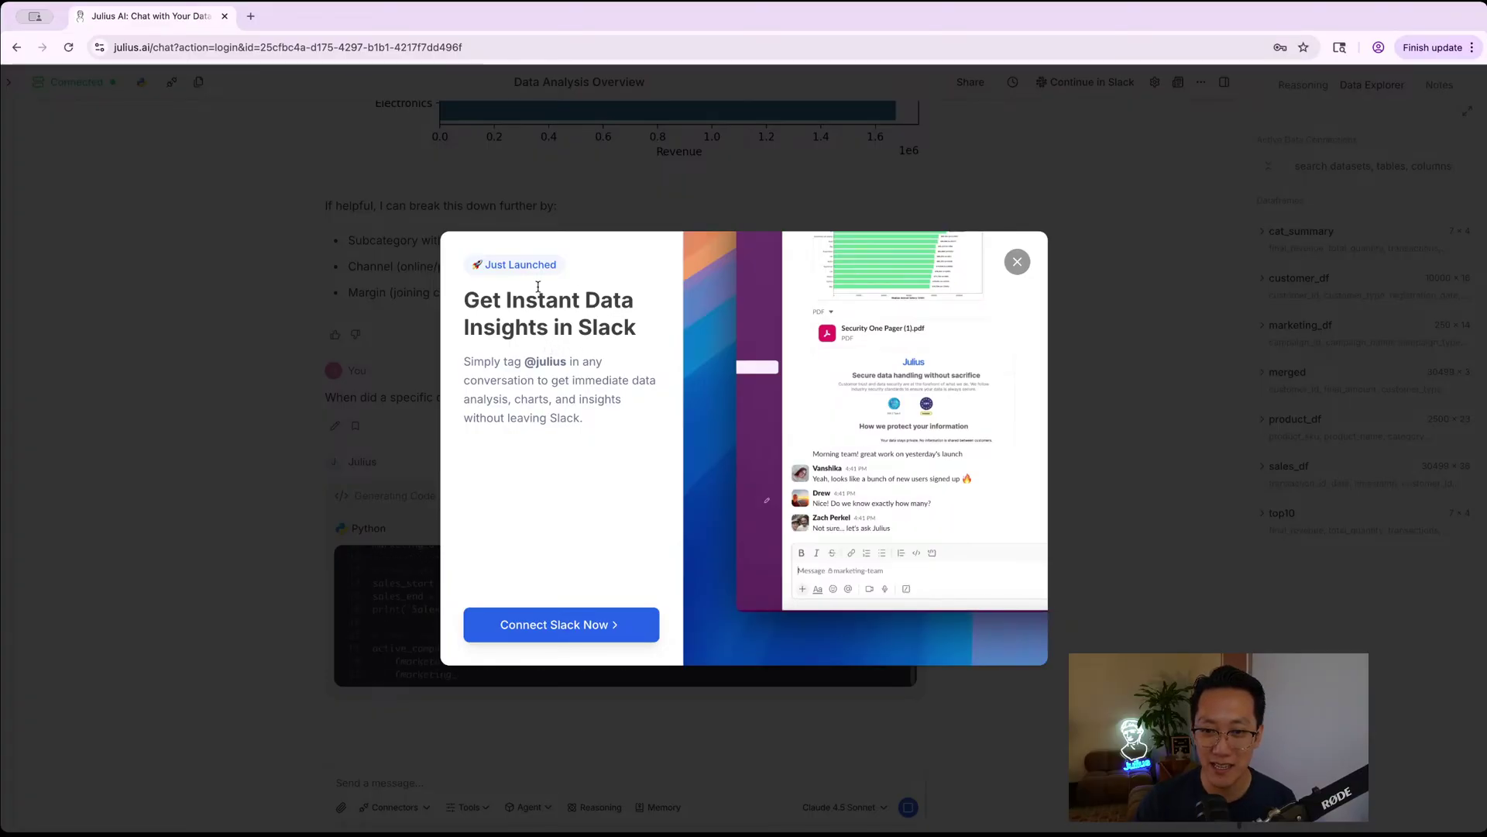
pyautogui.click(1017, 262)
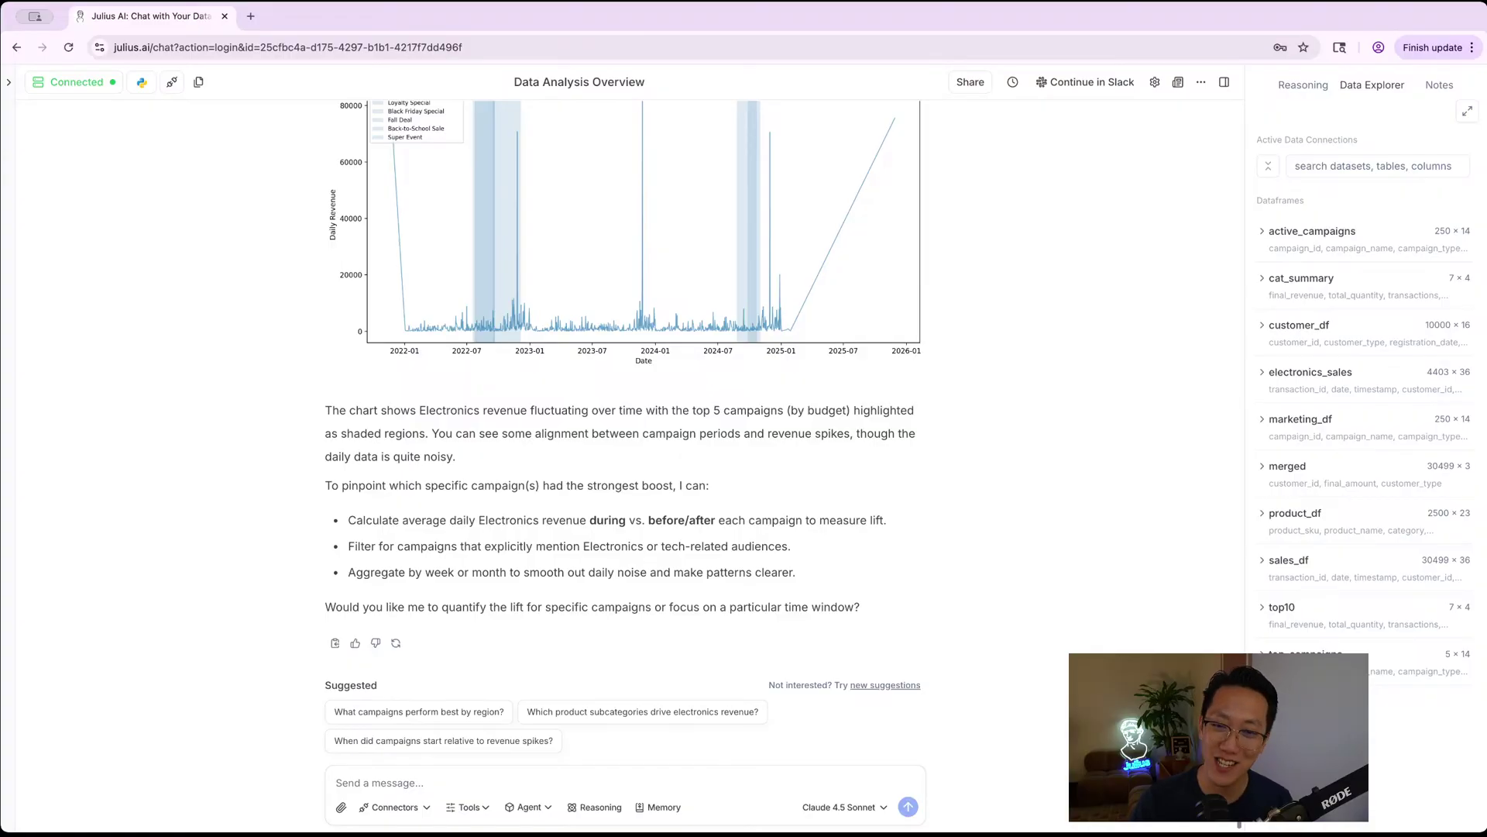
# - Review the campaign impact response, including its code explanation, active campaigns sample table and Electronics sales chart, and check the available models
pyautogui.scroll(6, 870, 635)
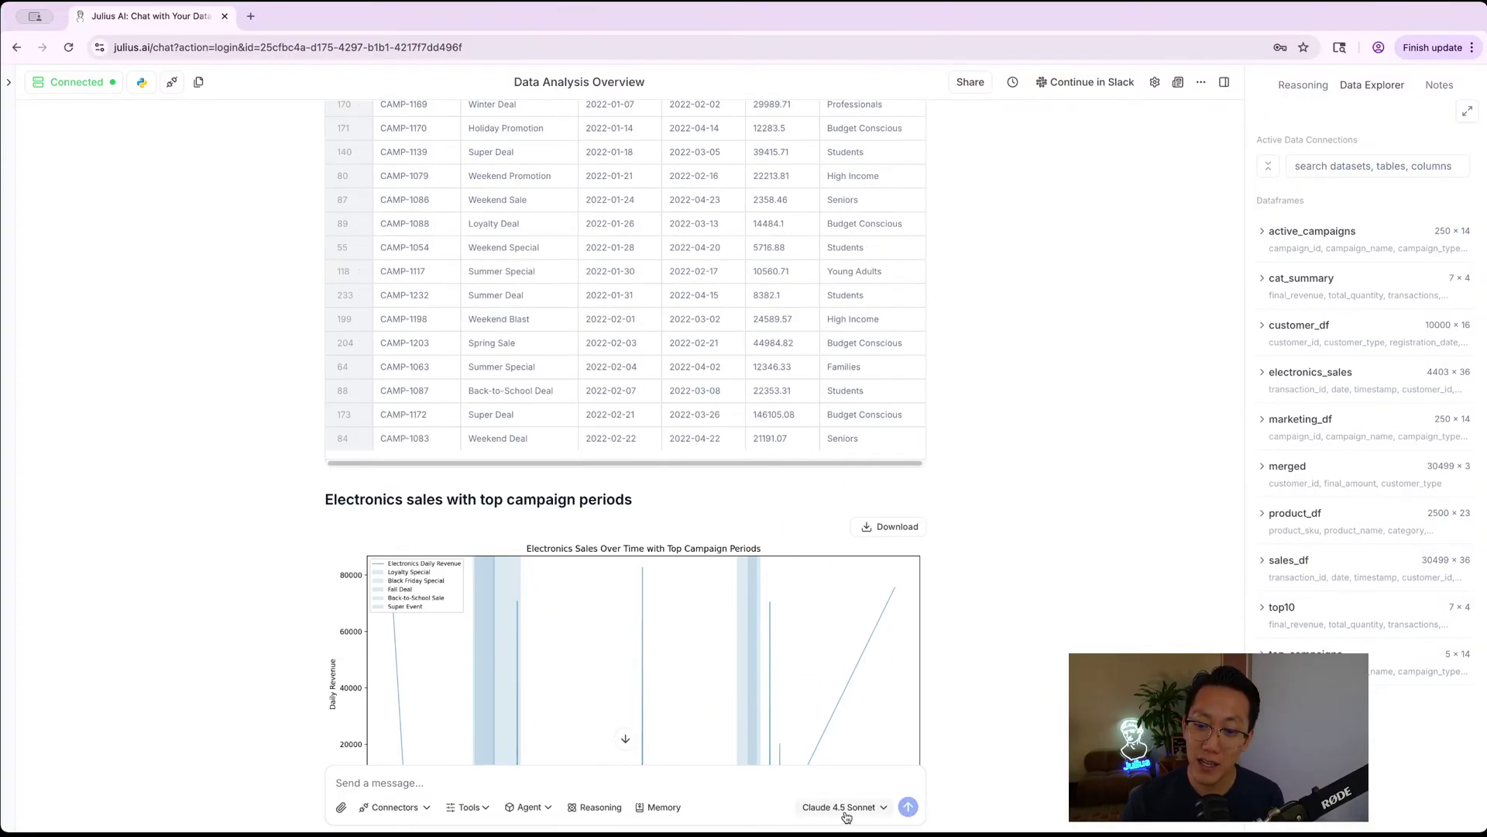
pyautogui.scroll(-5, 627, 638)
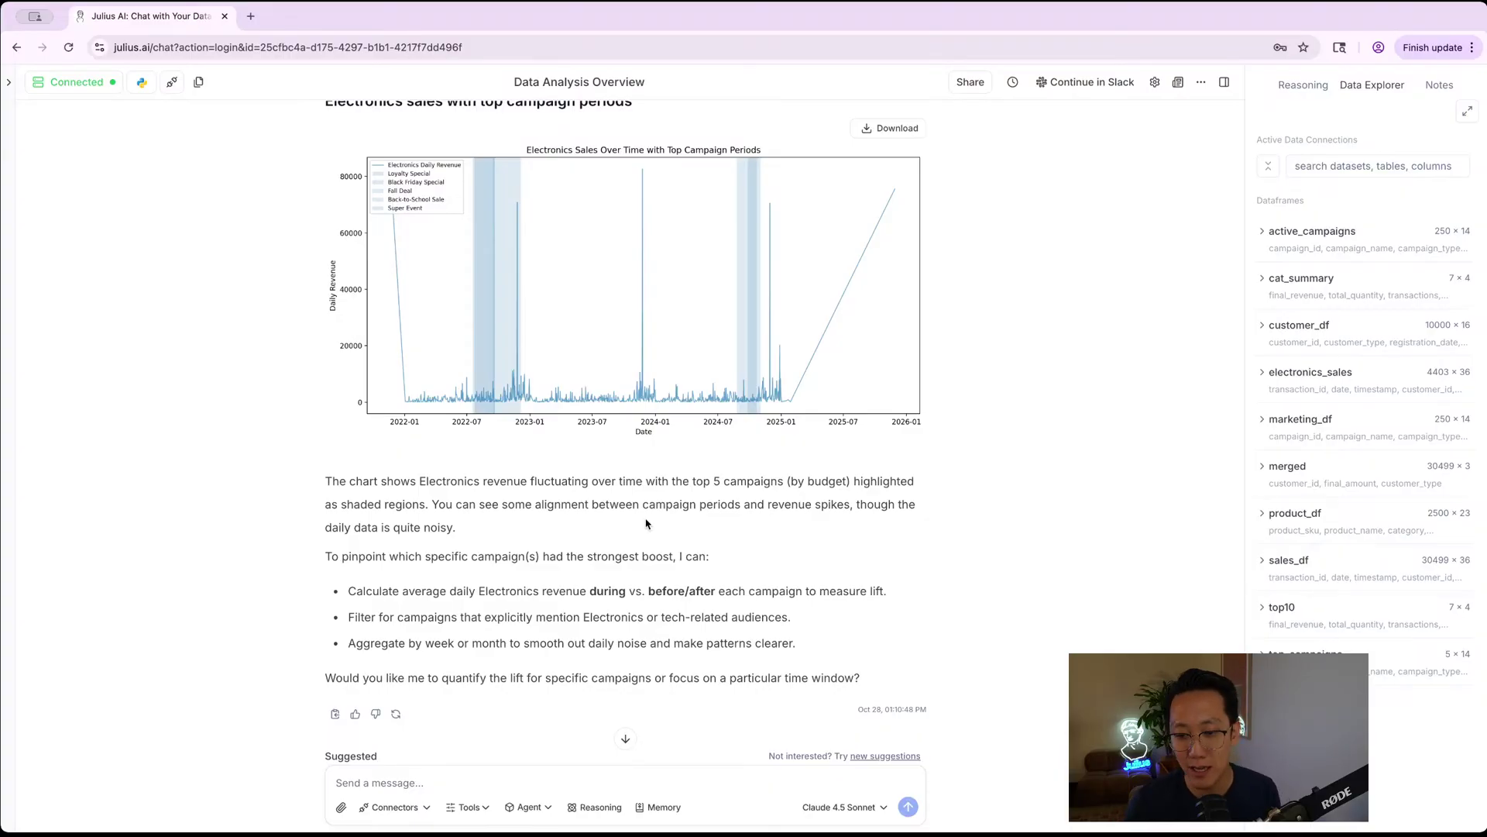
pyautogui.click(859, 811)
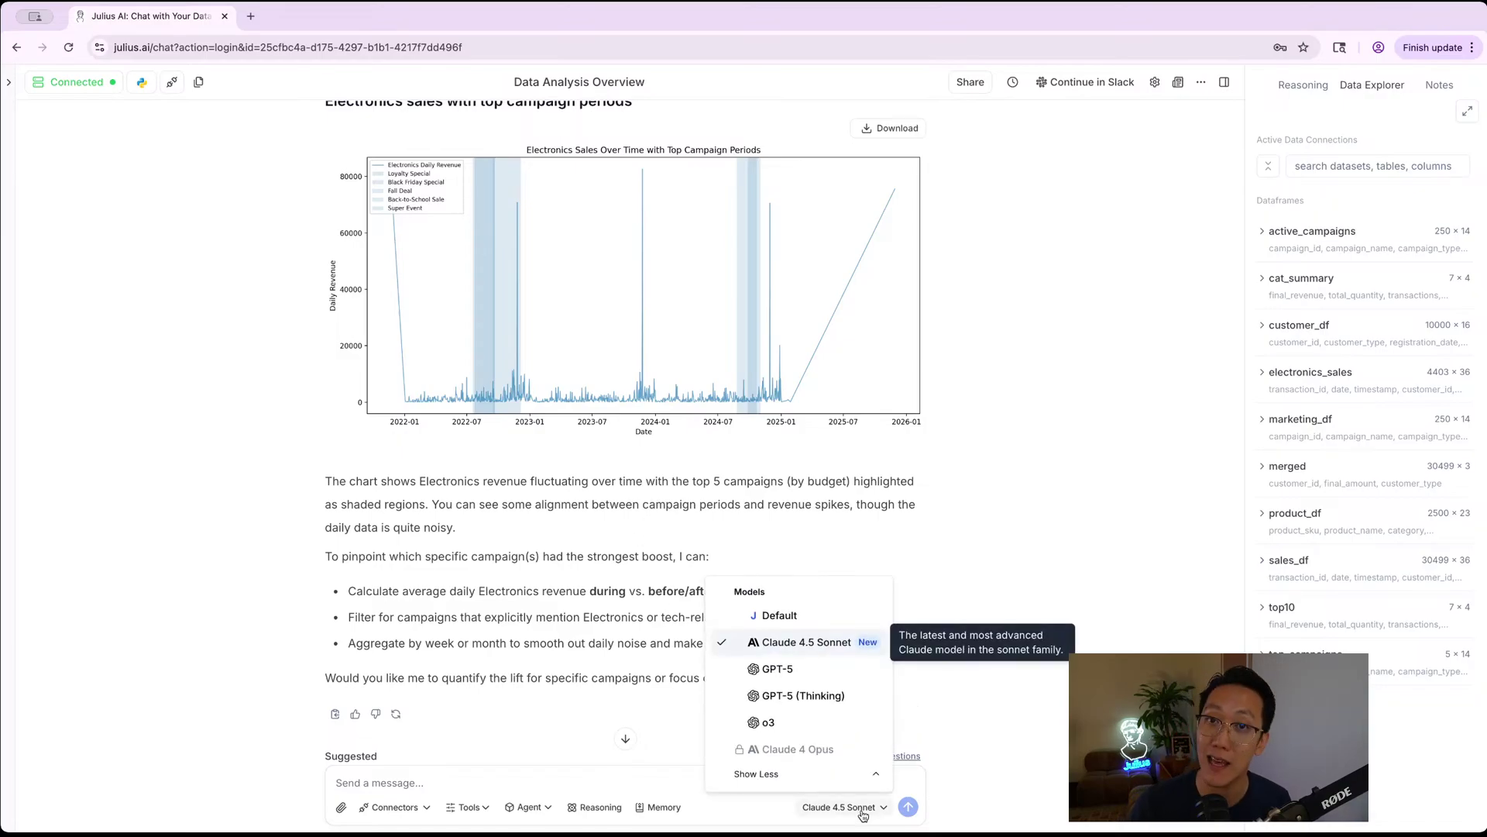
pyautogui.click(1028, 486)
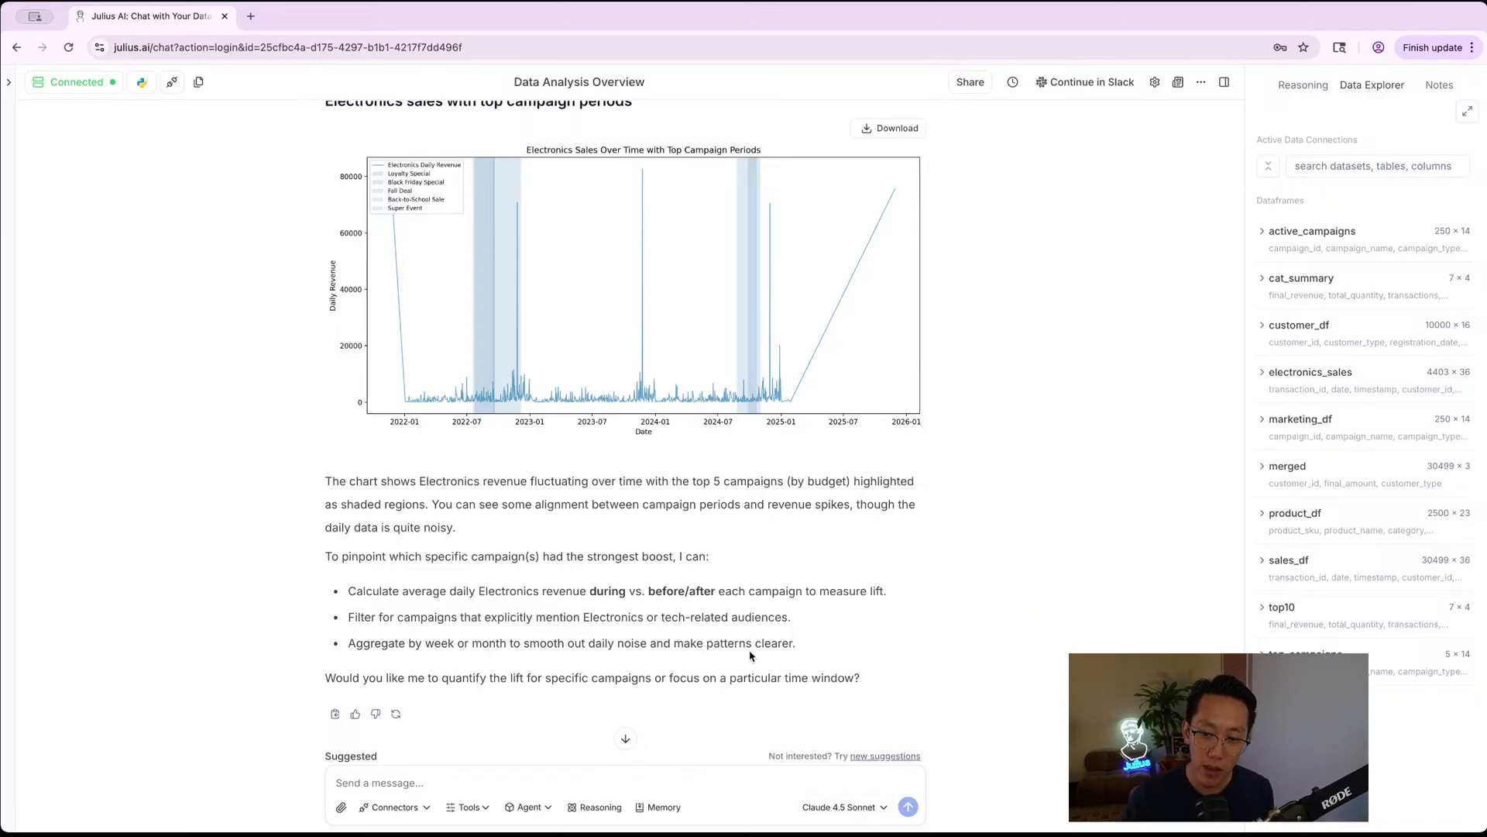
pyautogui.scroll(3, 607, 636)
pyautogui.scroll(10, 534, 387)
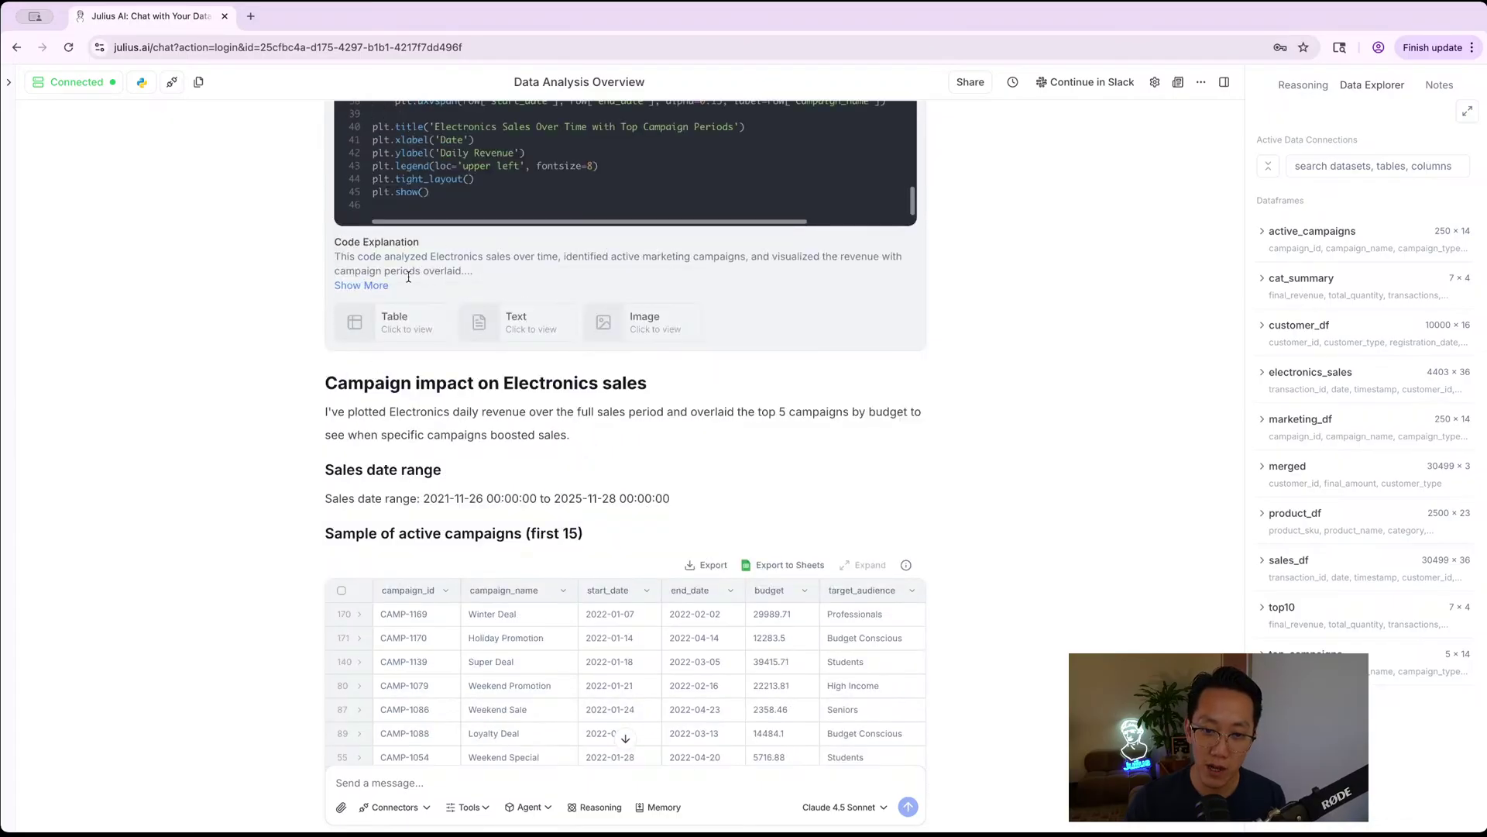
pyautogui.scroll(-5, 395, 286)
pyautogui.scroll(-5, 399, 325)
pyautogui.scroll(5, 412, 213)
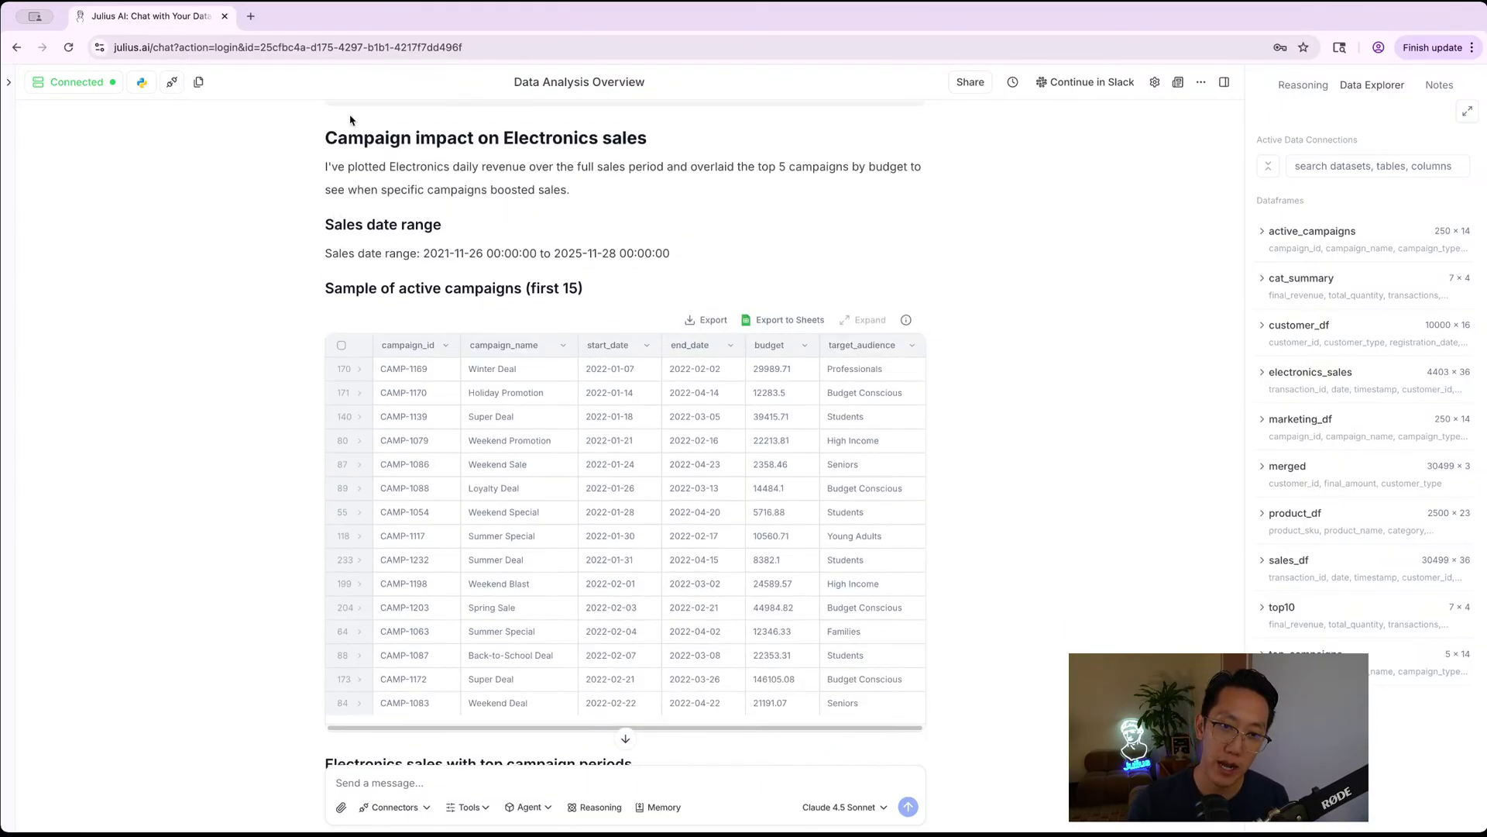
pyautogui.scroll(-8, 651, 142)
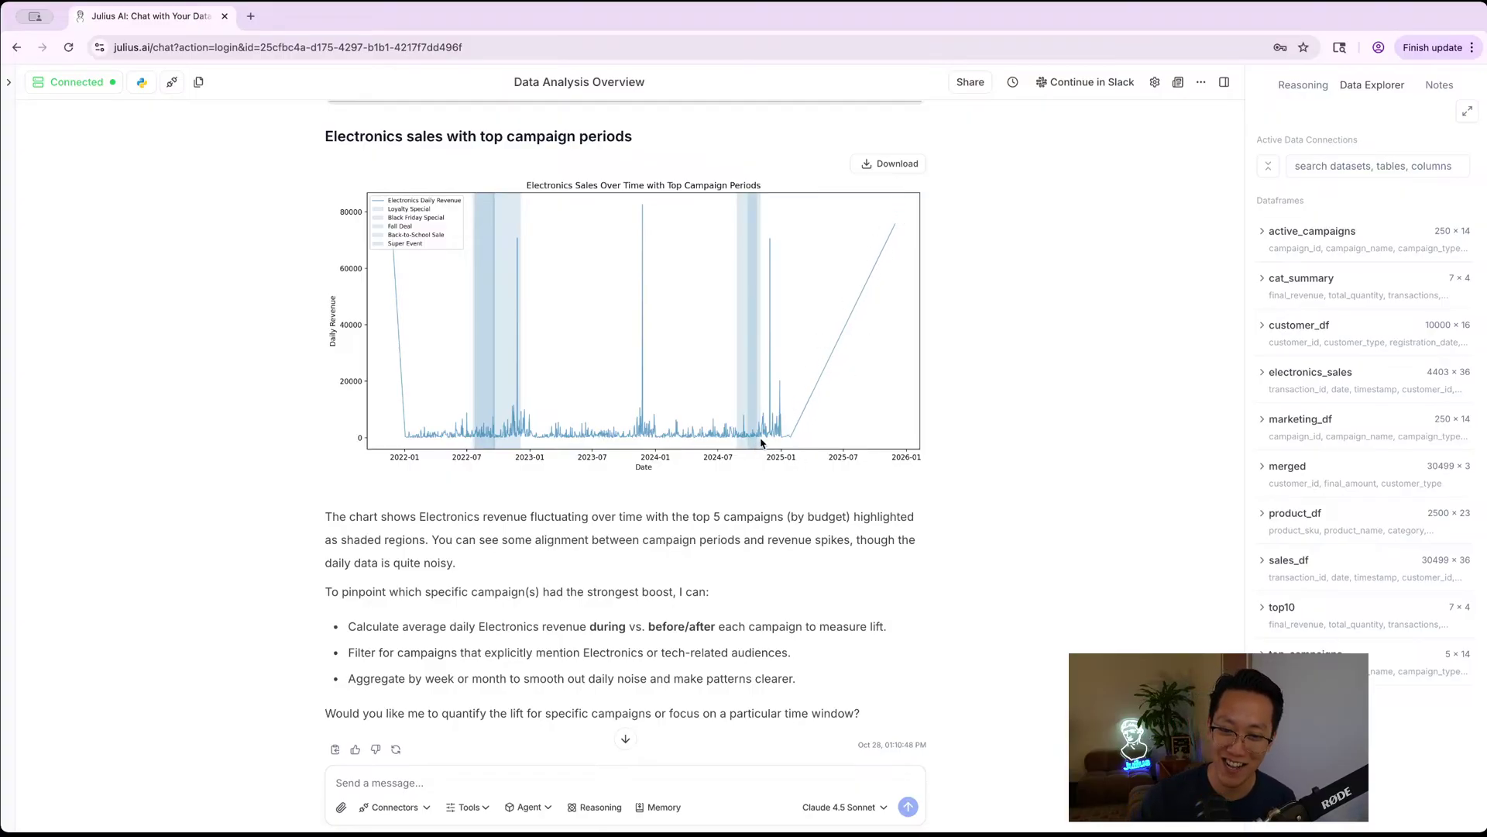
# - Switch the chat model to GPT-5 (Thinking) and ask the suggested question "When did campaigns start relative to revenue spikes?"
pyautogui.click(832, 804)
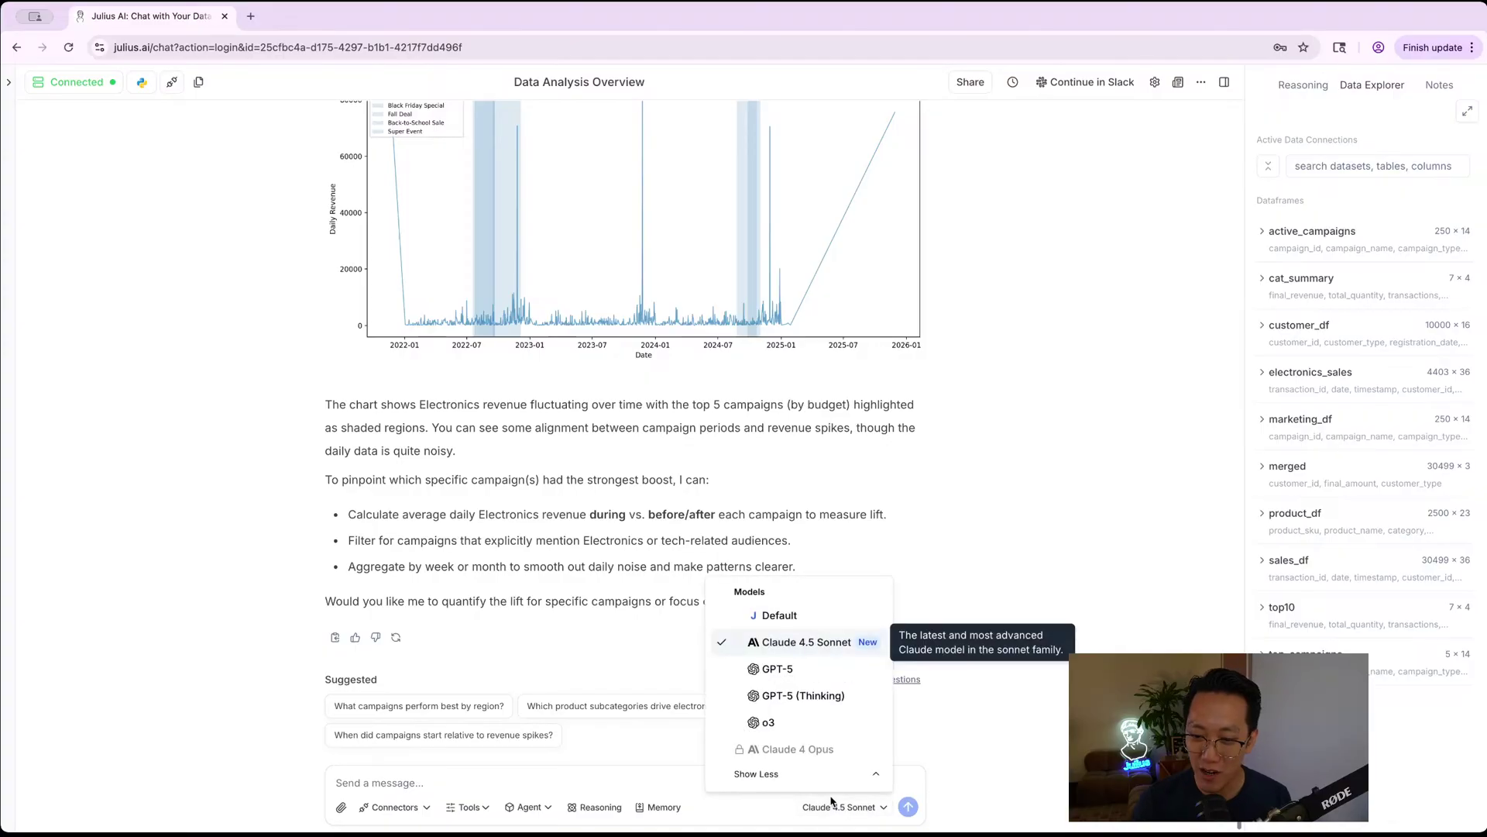
pyautogui.click(778, 665)
pyautogui.click(860, 805)
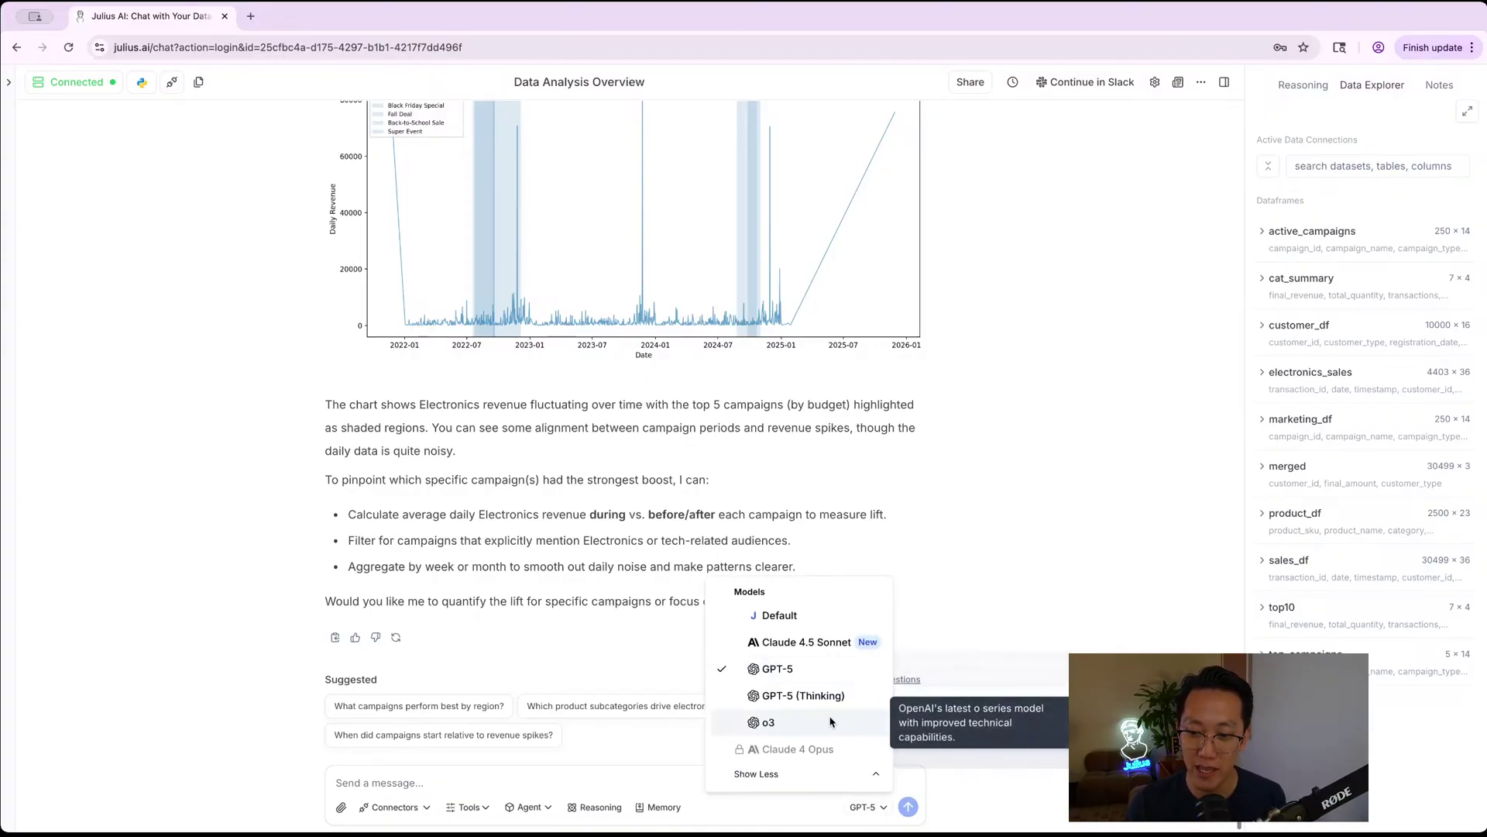
pyautogui.click(831, 693)
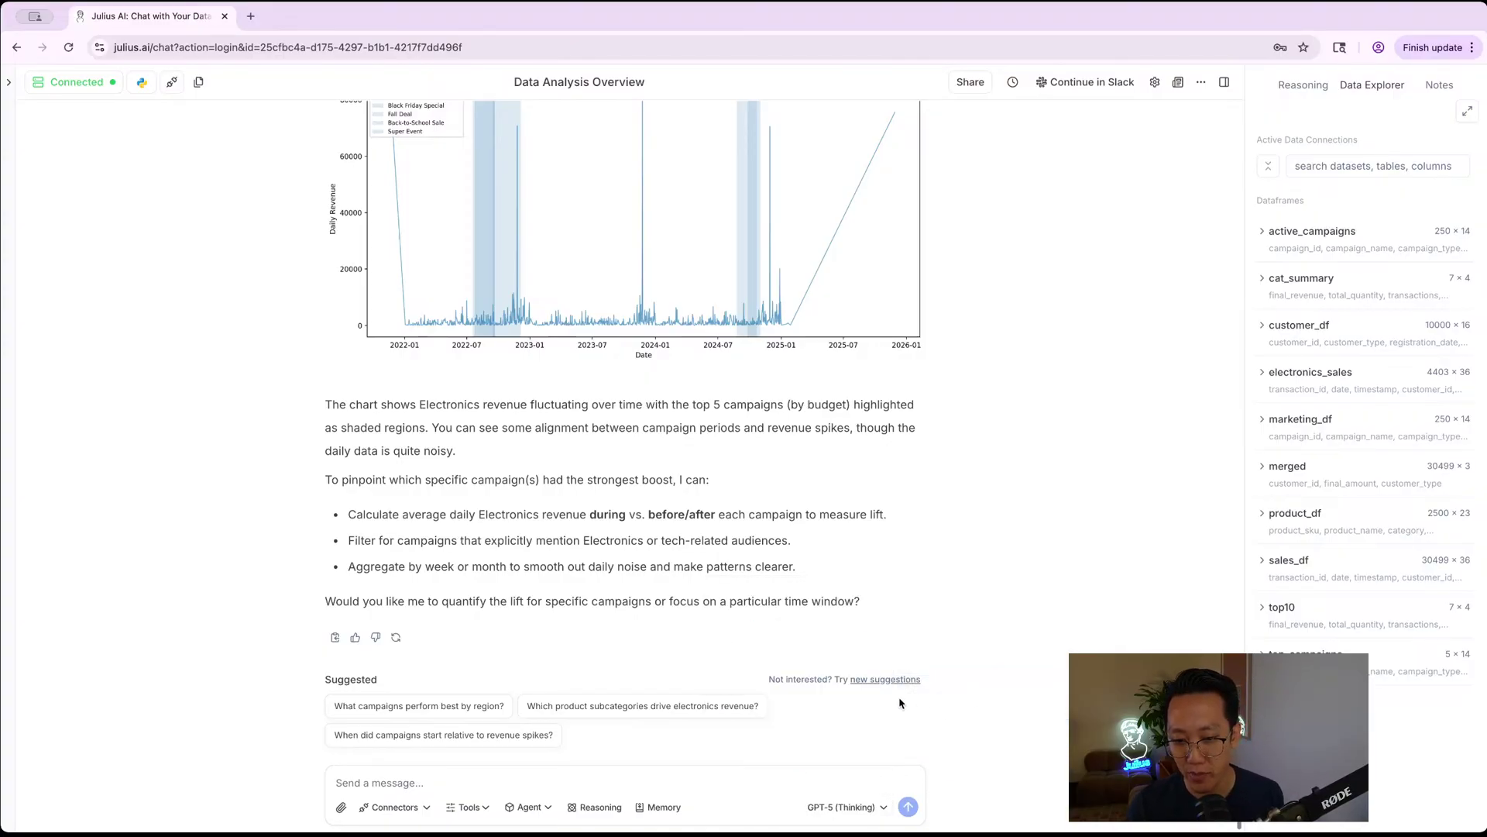
pyautogui.click(422, 735)
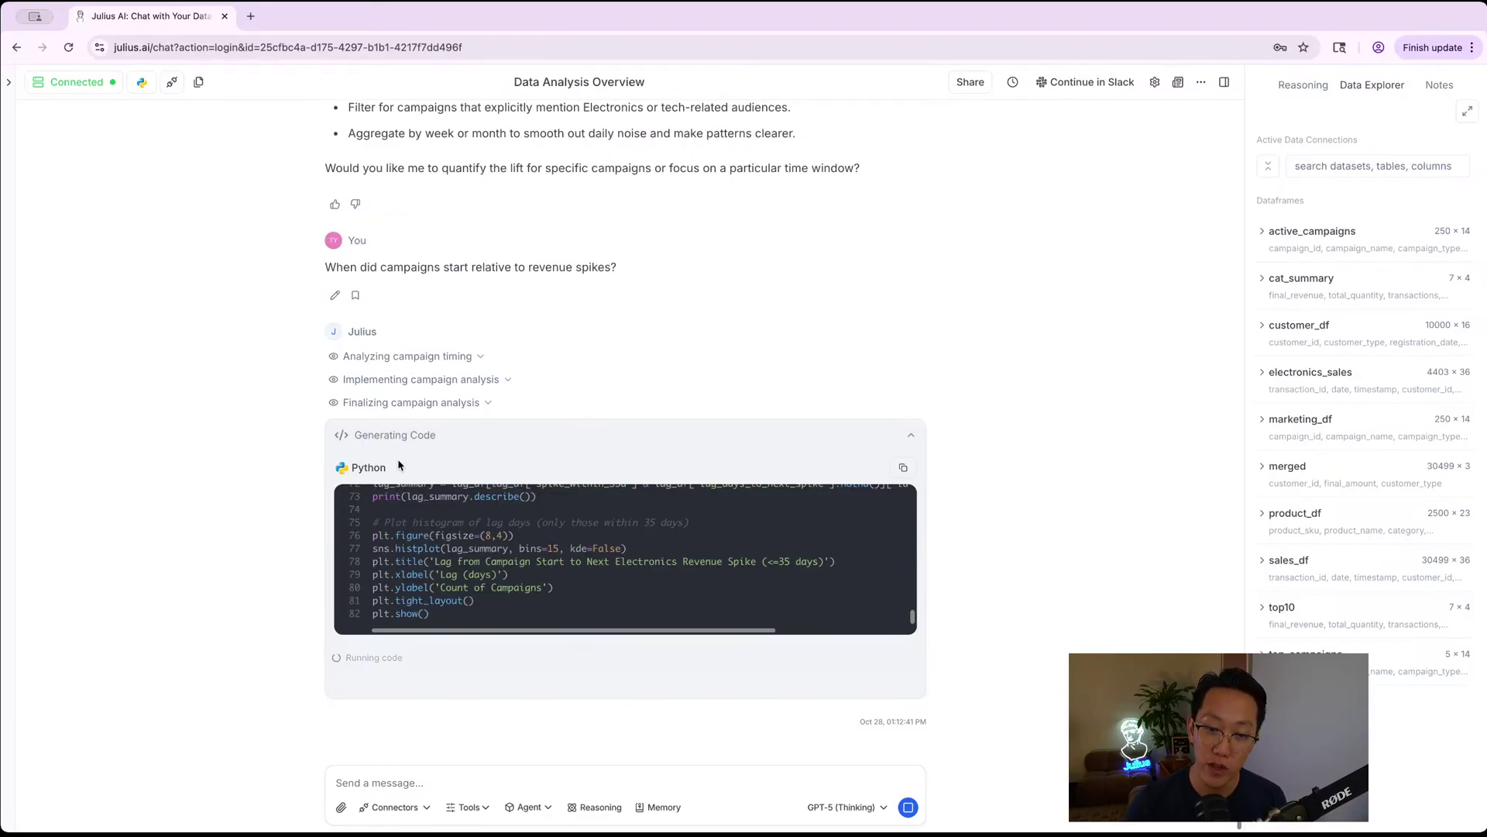
# - Expand the "Analyzing campaign timing" reasoning and compare it with how the earlier campaign response was laid out
pyautogui.click(414, 358)
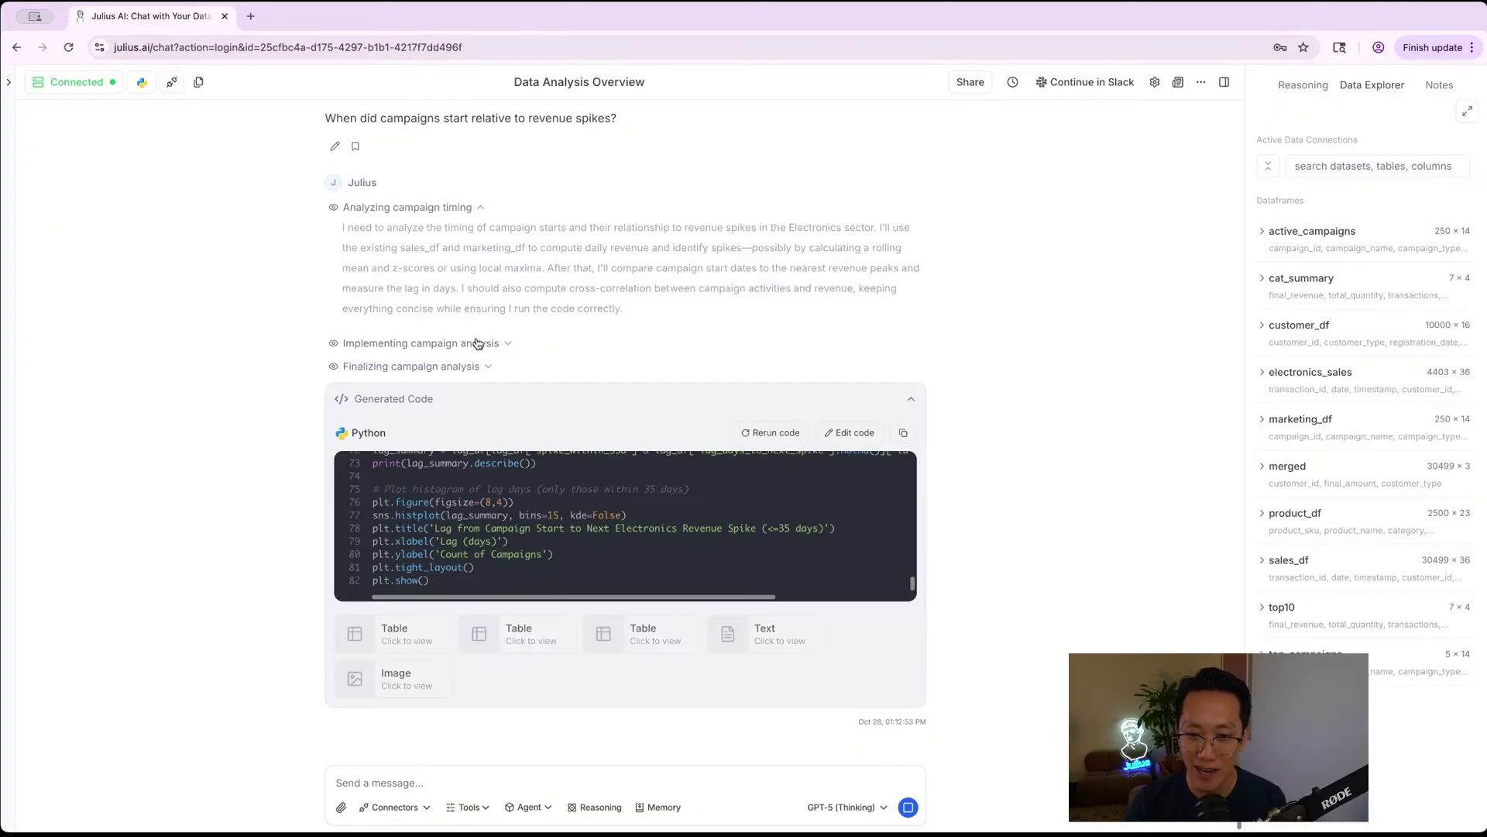
pyautogui.scroll(20, 460, 390)
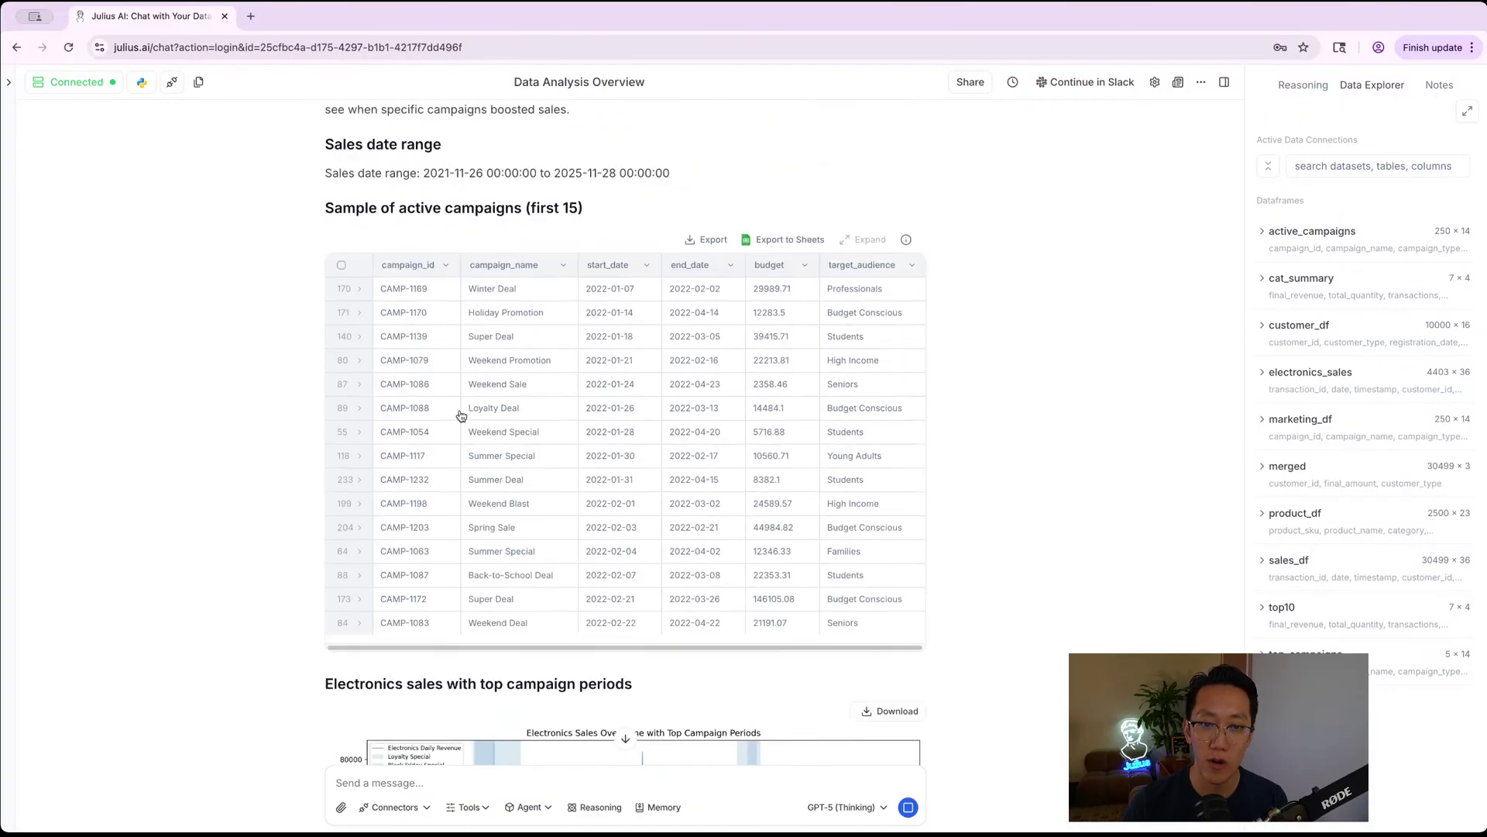
pyautogui.scroll(6, 356, 651)
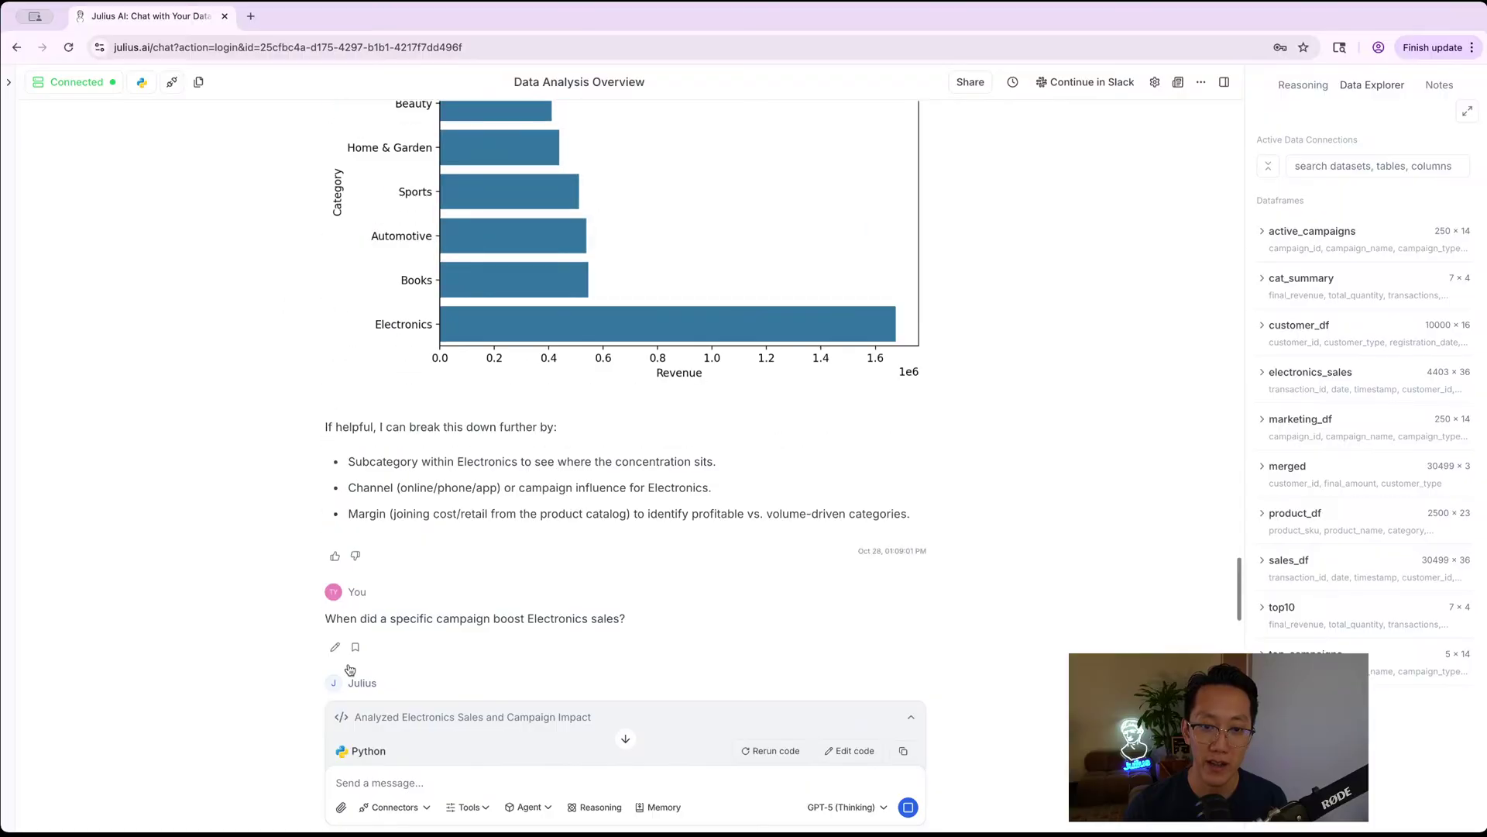
pyautogui.scroll(-15, 356, 650)
pyautogui.scroll(10, 355, 655)
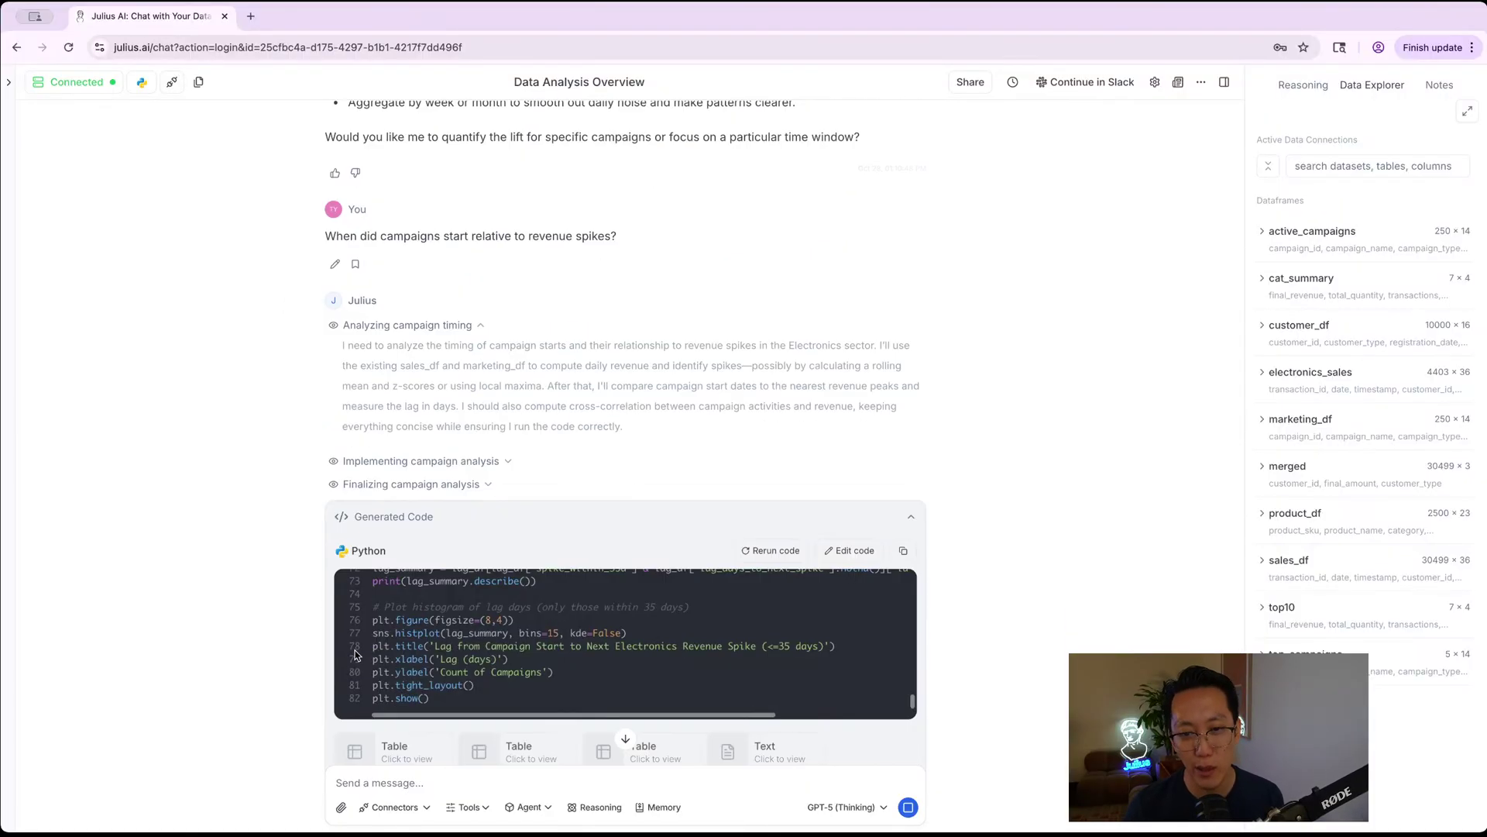
# - Review the campaign timing response, including the spike dates, campaign lag table, lag distribution summary, histogram and takeaway
pyautogui.scroll(-2, 354, 649)
pyautogui.click(407, 211)
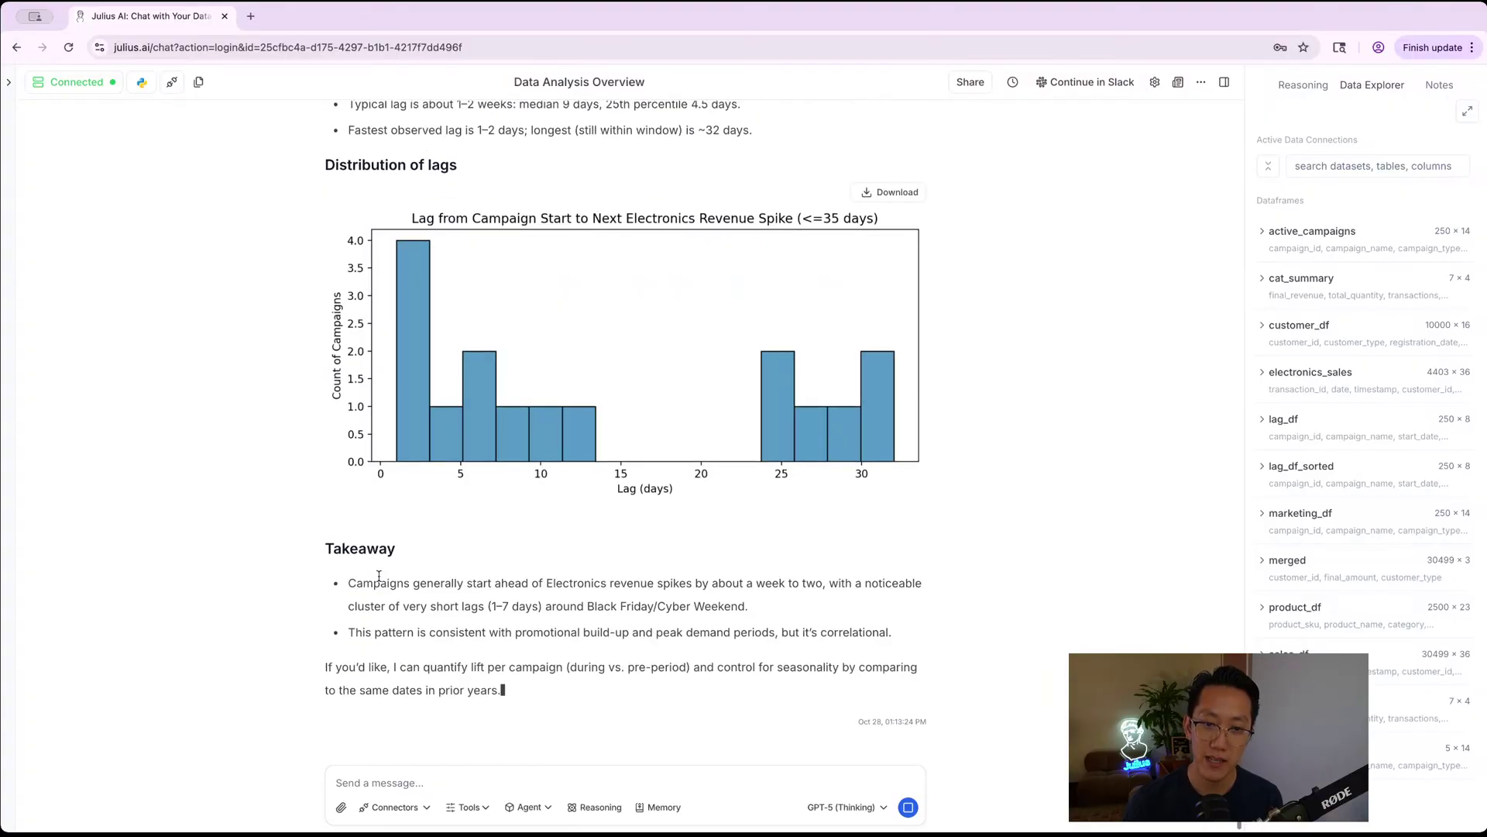
pyautogui.scroll(15, 759, 642)
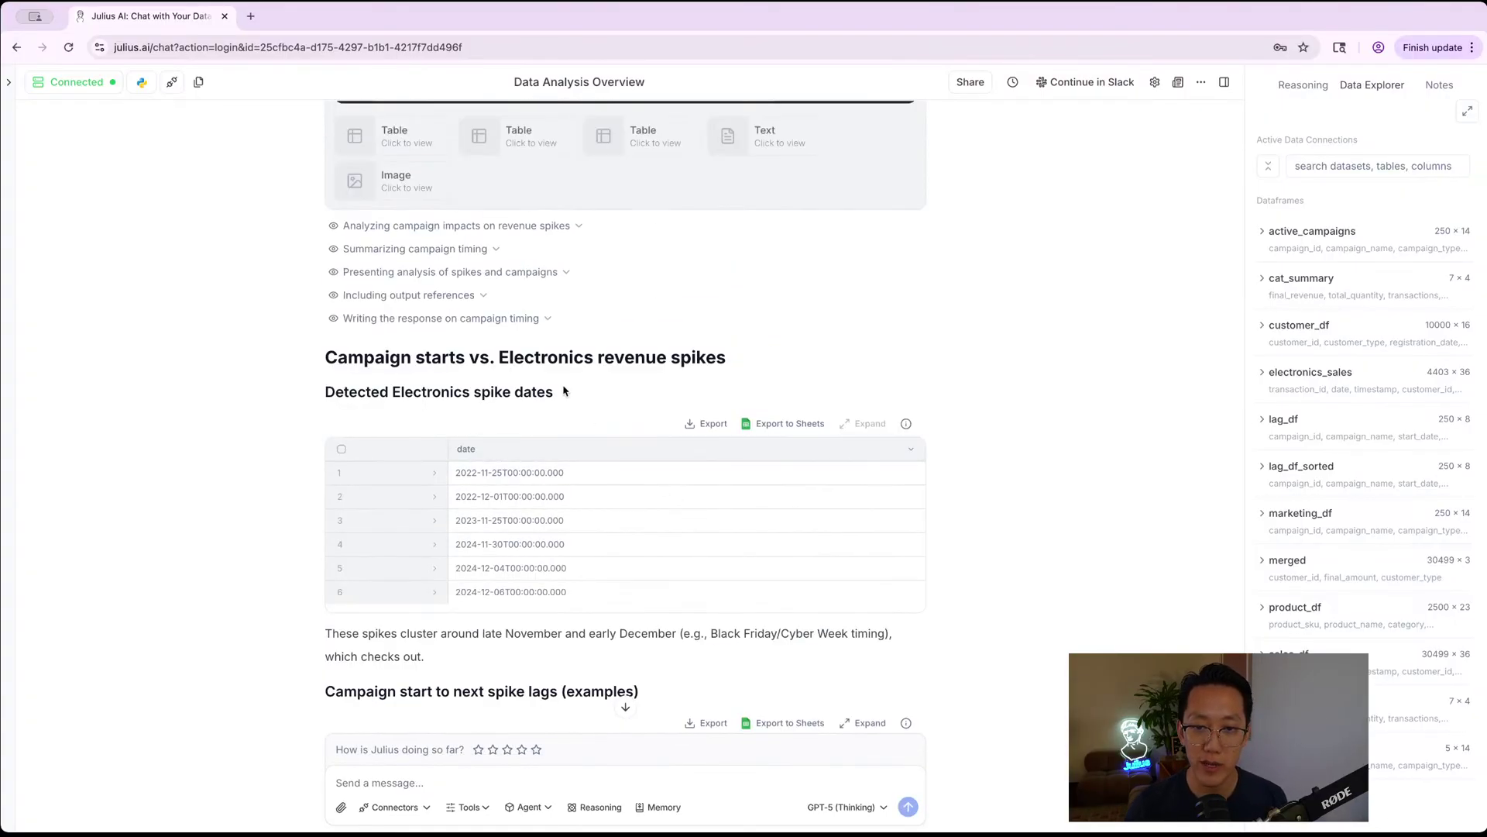
pyautogui.scroll(-3, 449, 316)
pyautogui.scroll(-10, 450, 316)
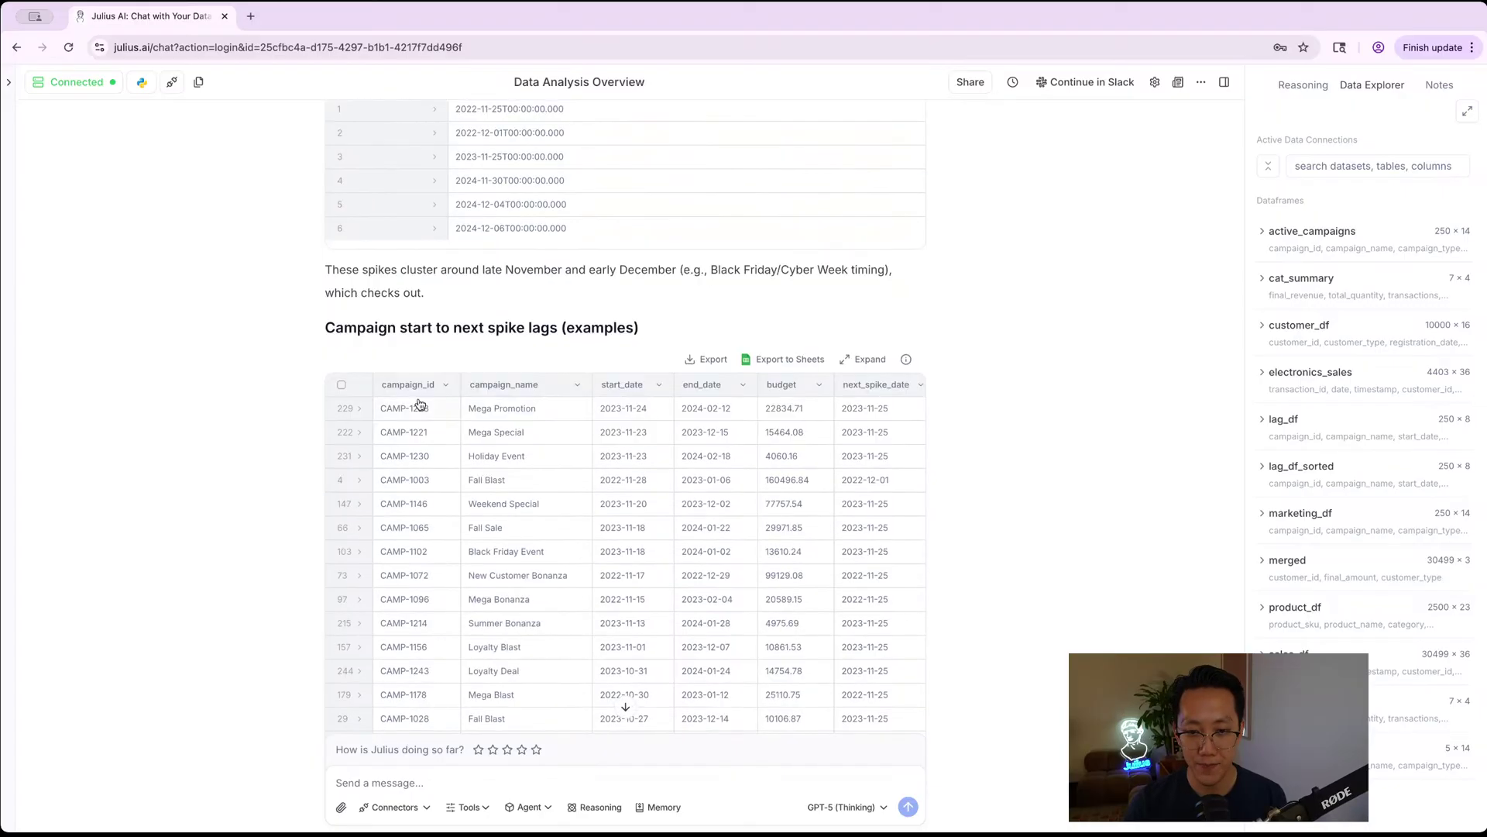
pyautogui.scroll(2, 460, 272)
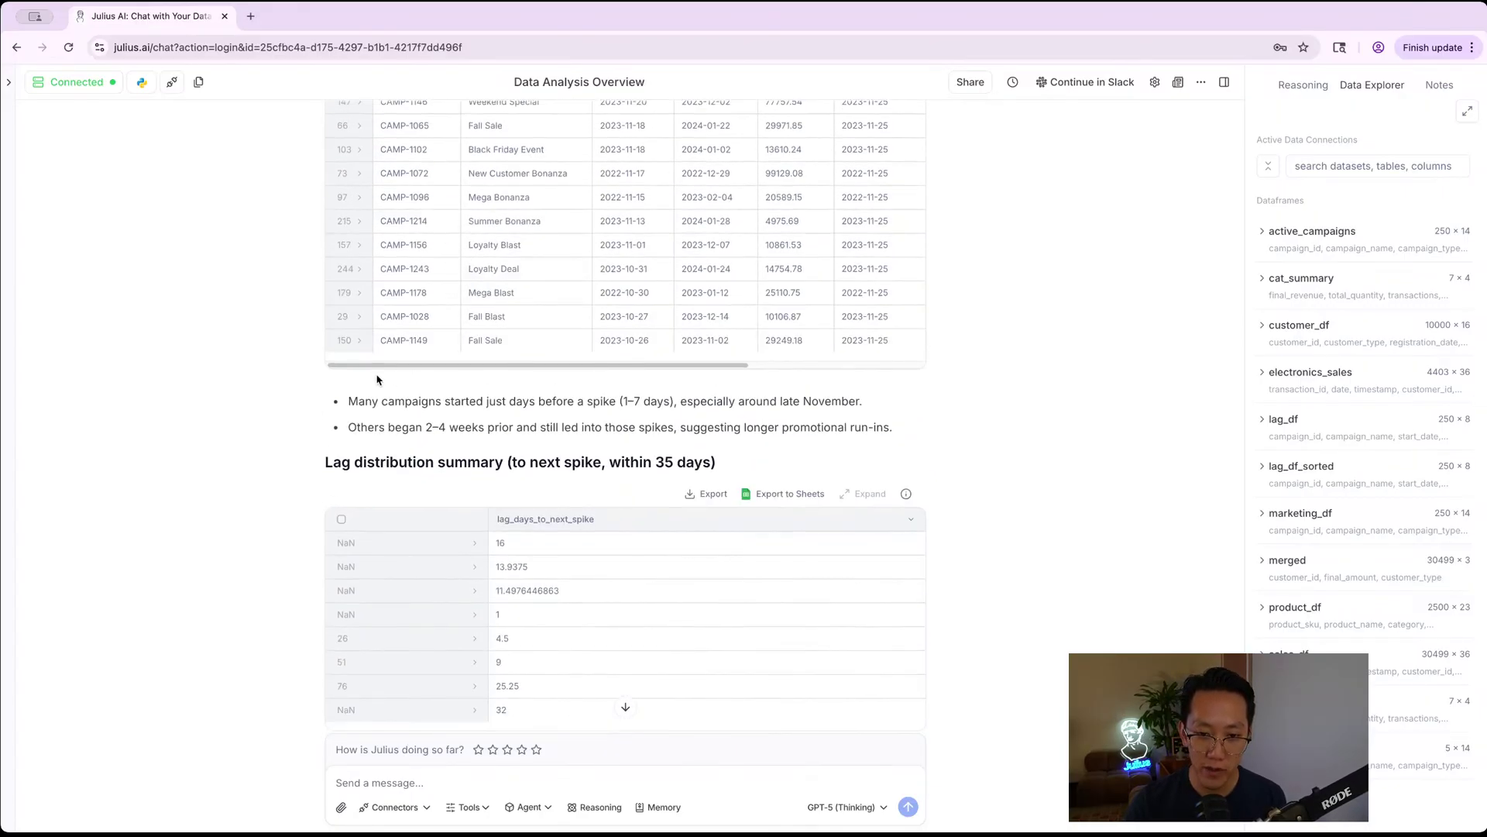
pyautogui.scroll(-5, 505, 401)
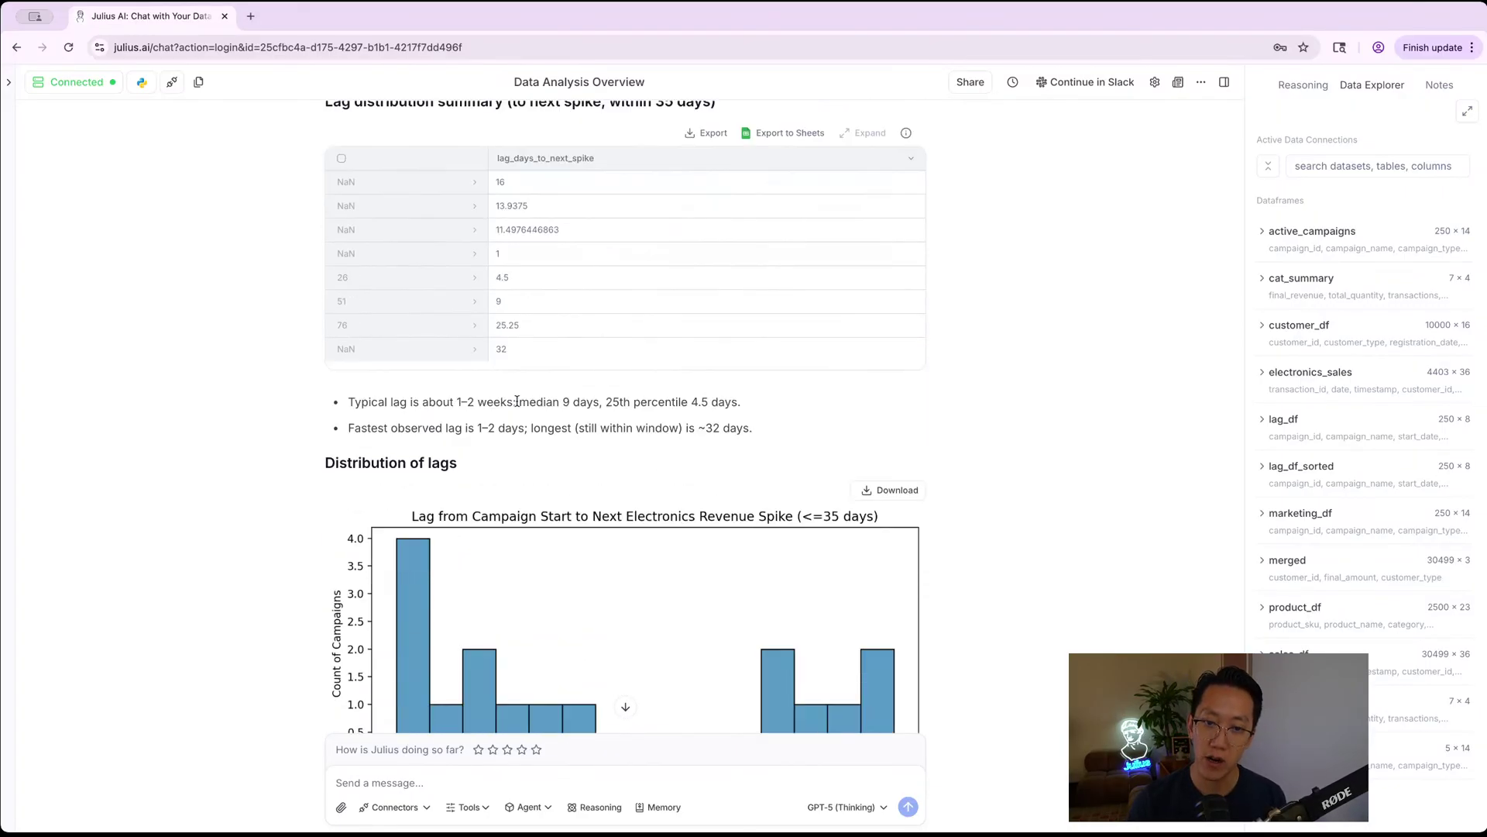
pyautogui.scroll(-5, 507, 448)
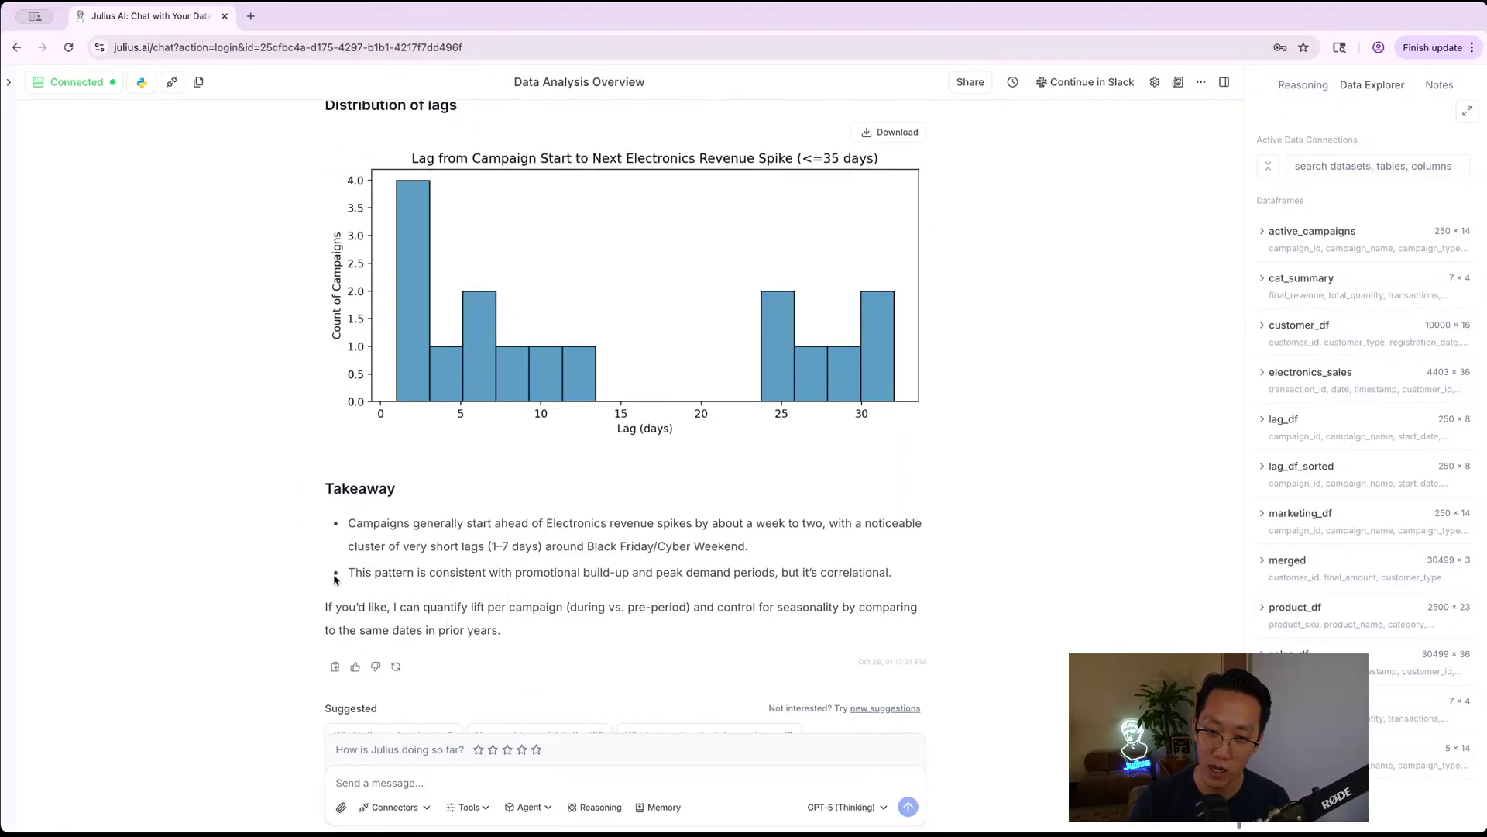
# - Compare the earlier Electronics sales chart and its explanation with the tables, lag histogram and takeaway of the campaign timing response
pyautogui.scroll(20, 470, 572)
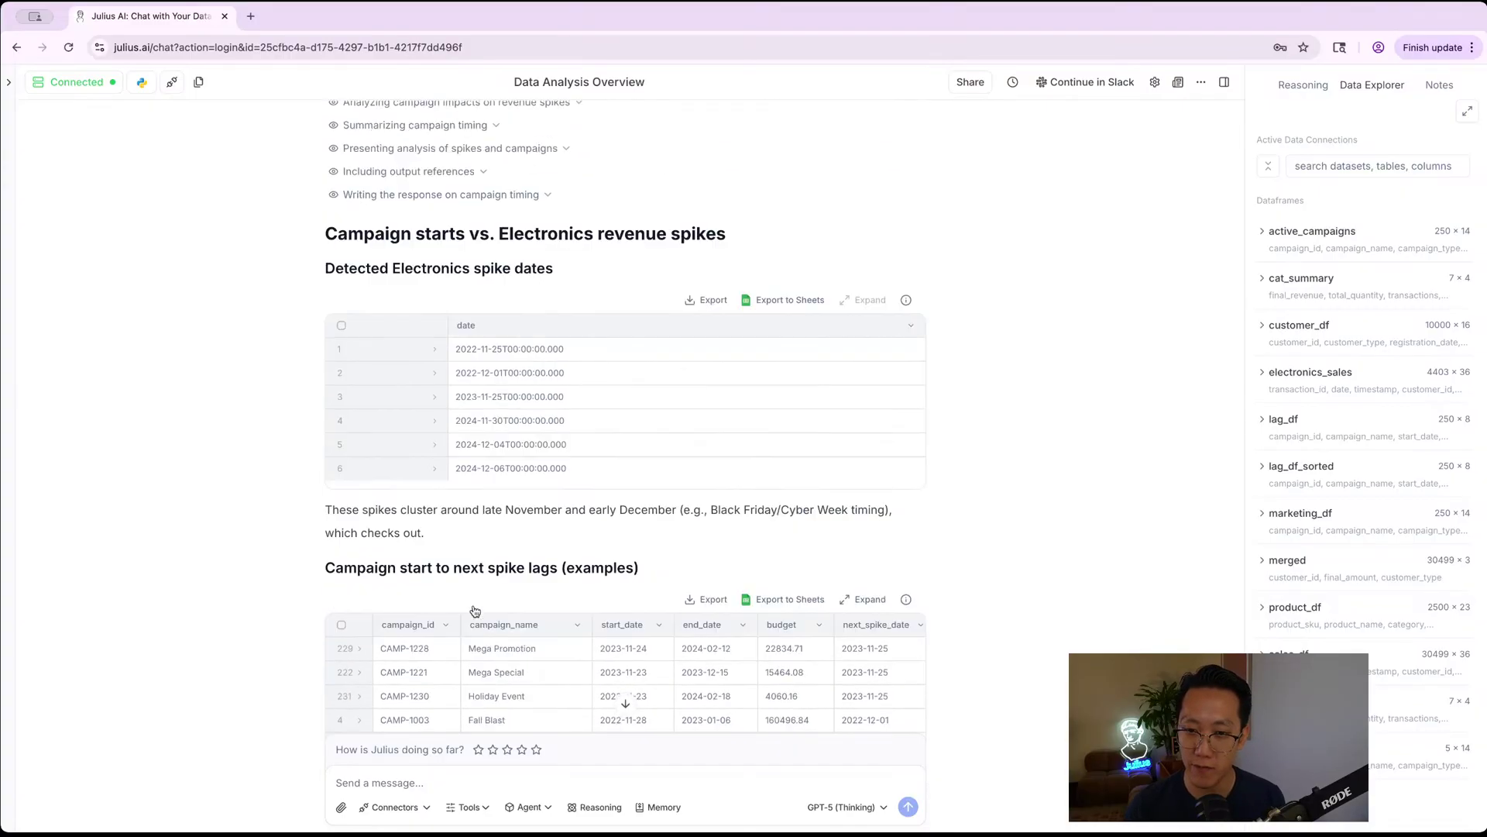
pyautogui.scroll(-10, 244, 331)
pyautogui.scroll(-5, 267, 350)
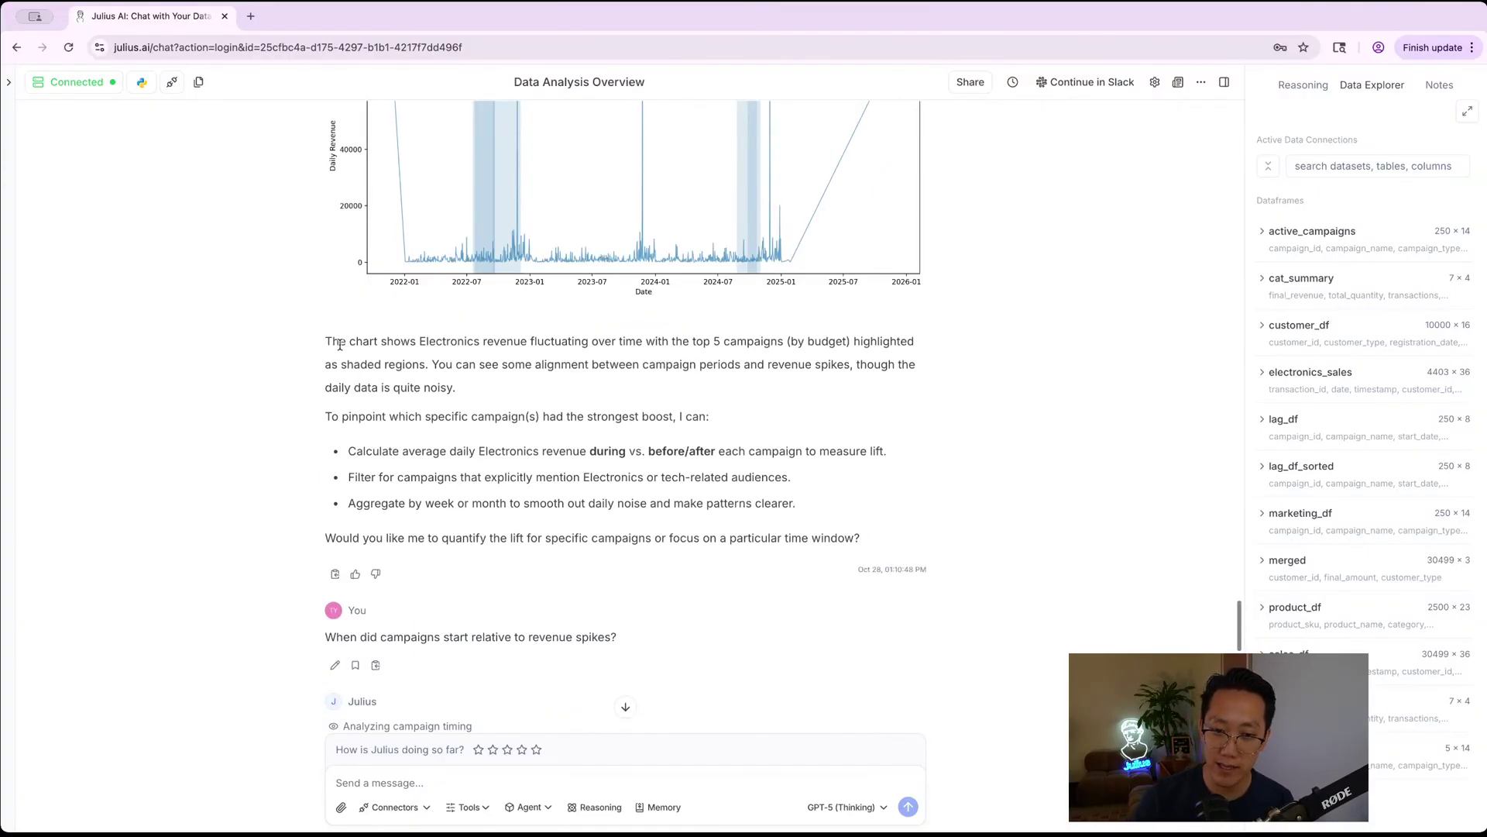
pyautogui.moveTo(339, 345); pyautogui.dragTo(776, 503)
pyautogui.click(776, 504)
pyautogui.scroll(4, 776, 503)
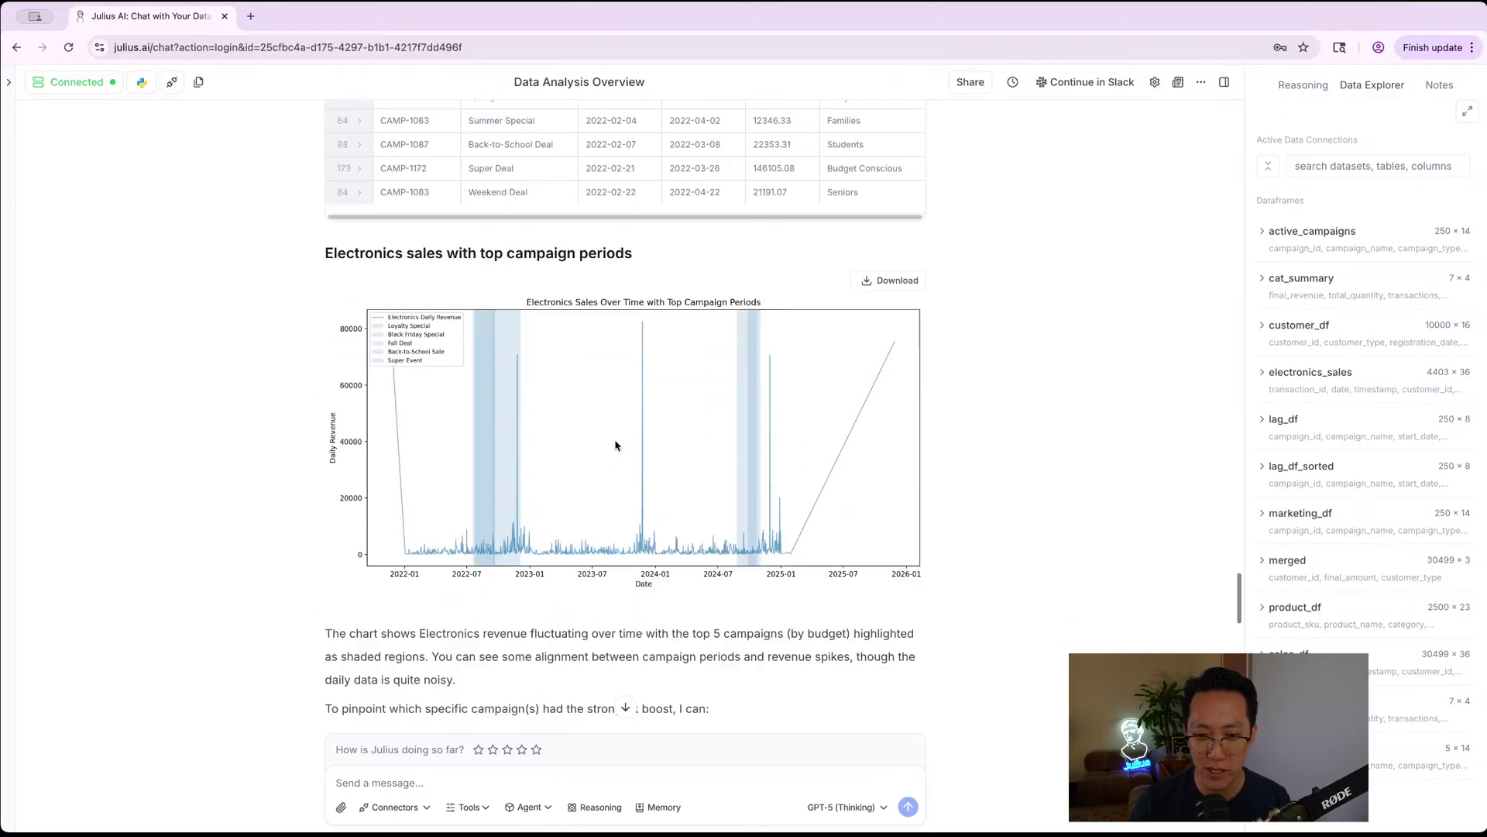
pyautogui.scroll(-15, 616, 445)
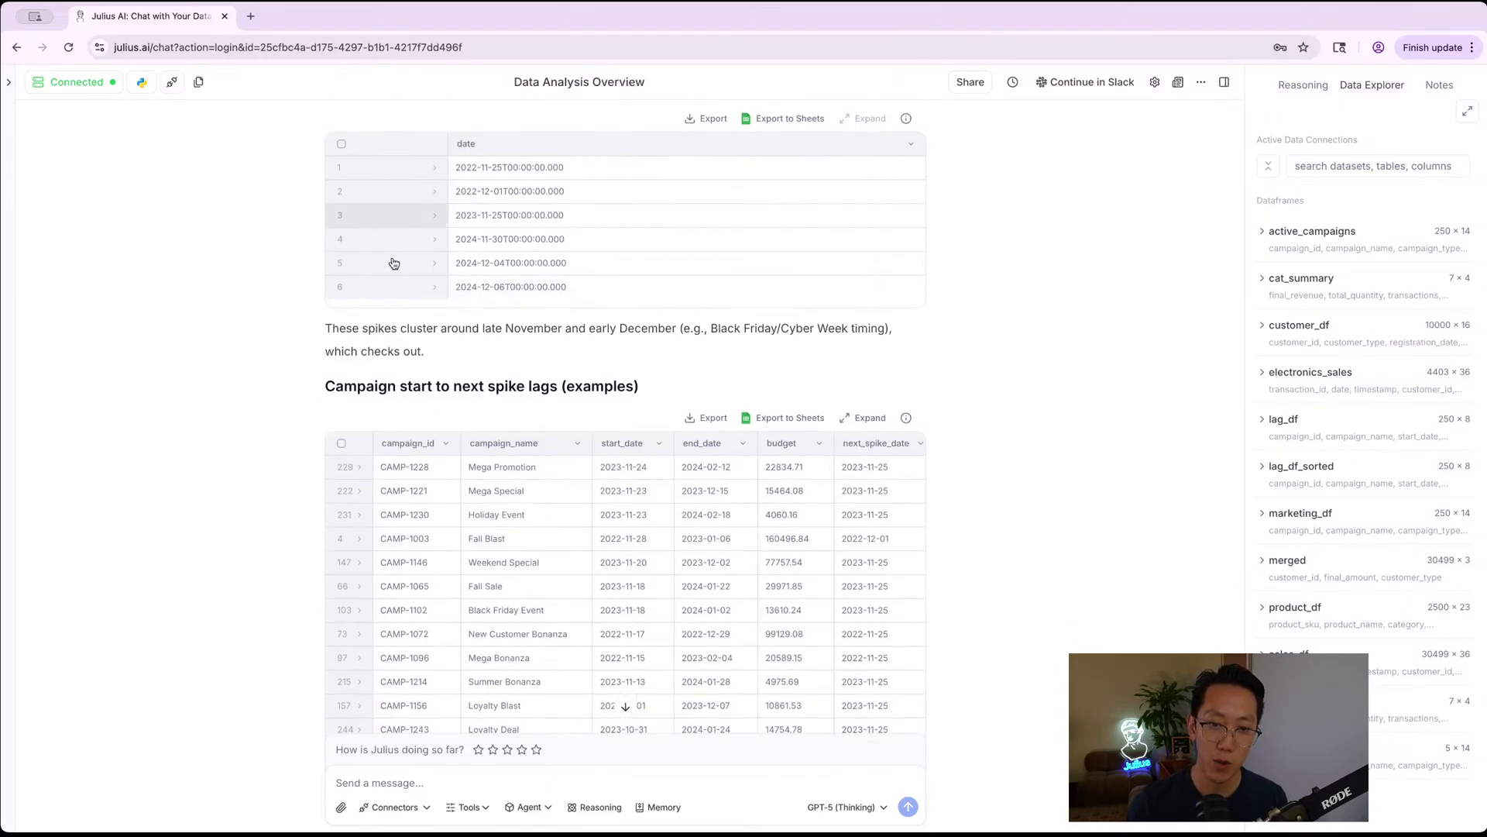
pyautogui.scroll(-7, 394, 264)
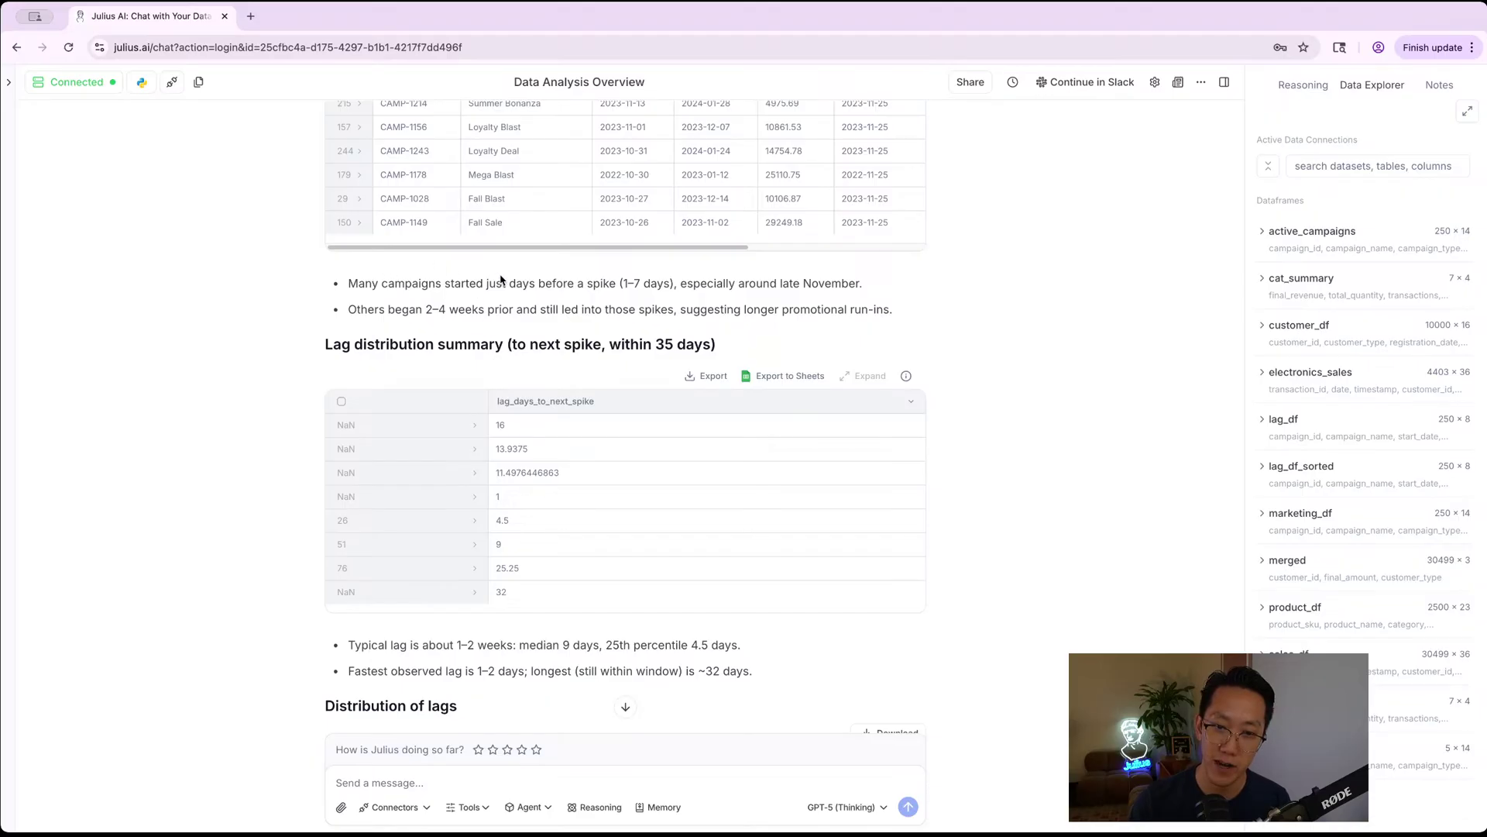
pyautogui.scroll(-8, 501, 280)
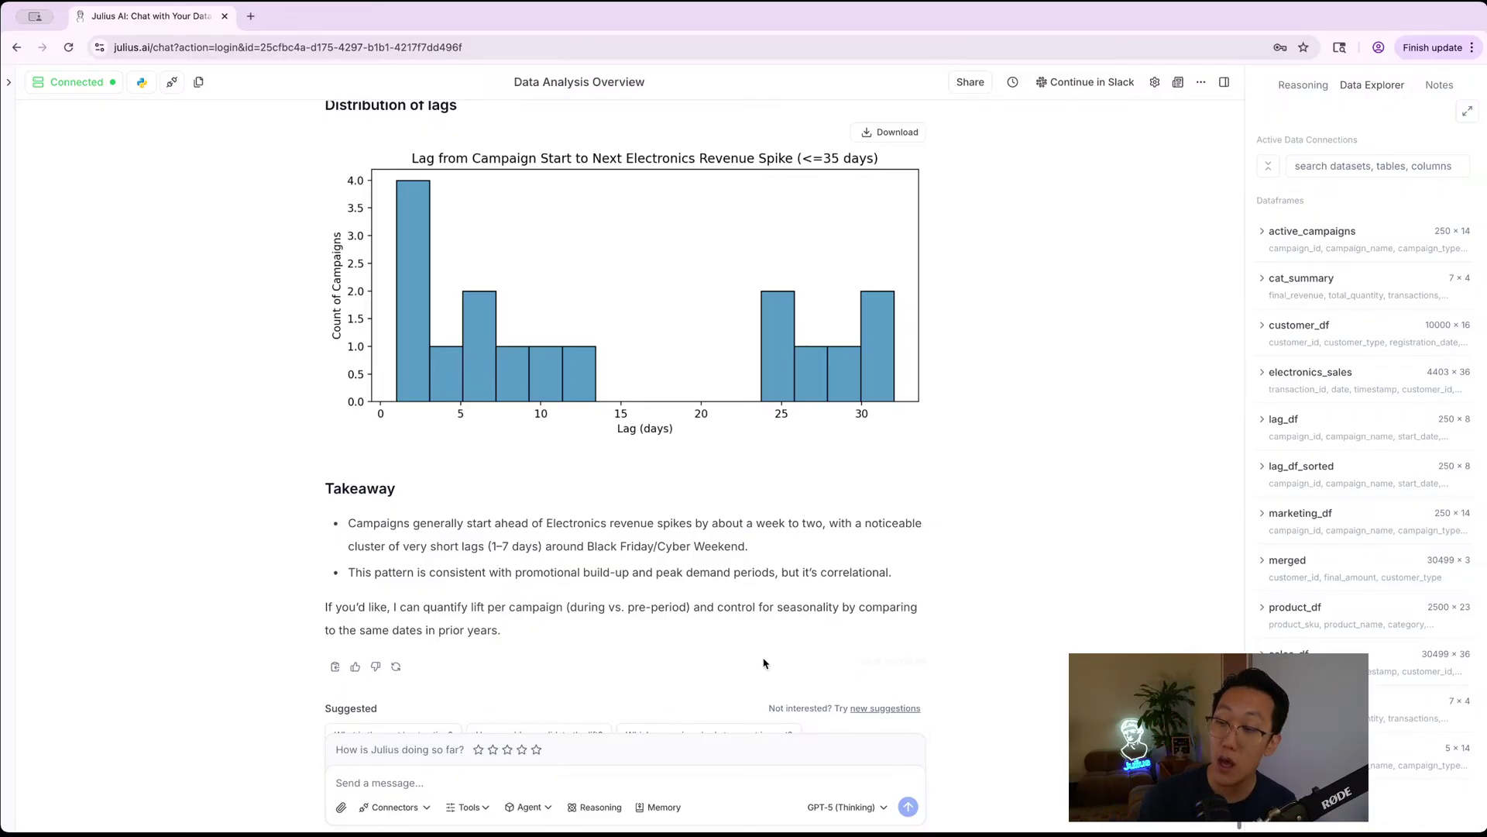
# - Widen the side pane, check its Notes and Reasoning views, and return to the Data Explorer
pyautogui.moveTo(1242, 203); pyautogui.dragTo(885, 248)
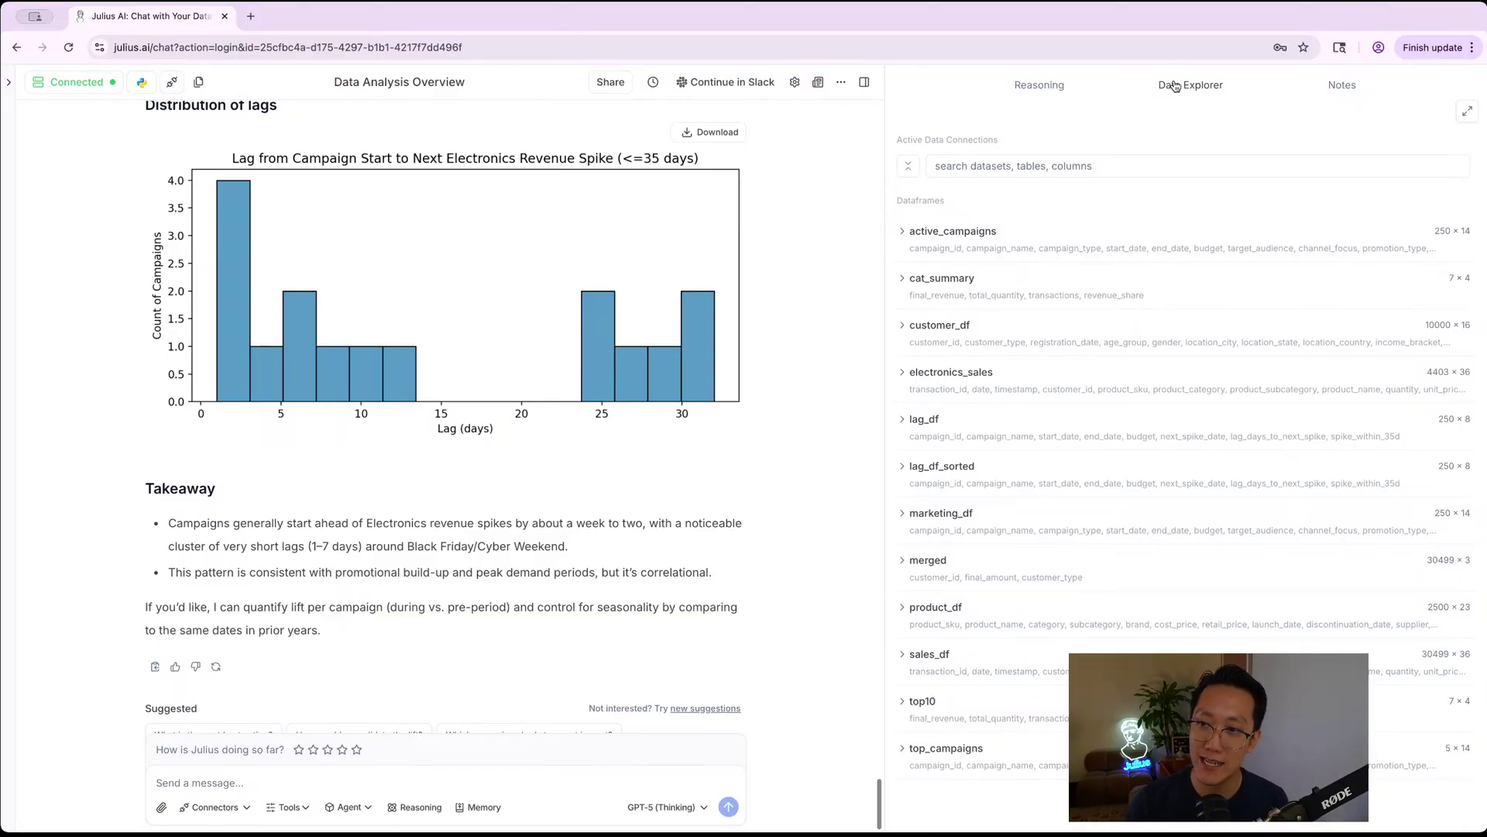
pyautogui.click(1359, 91)
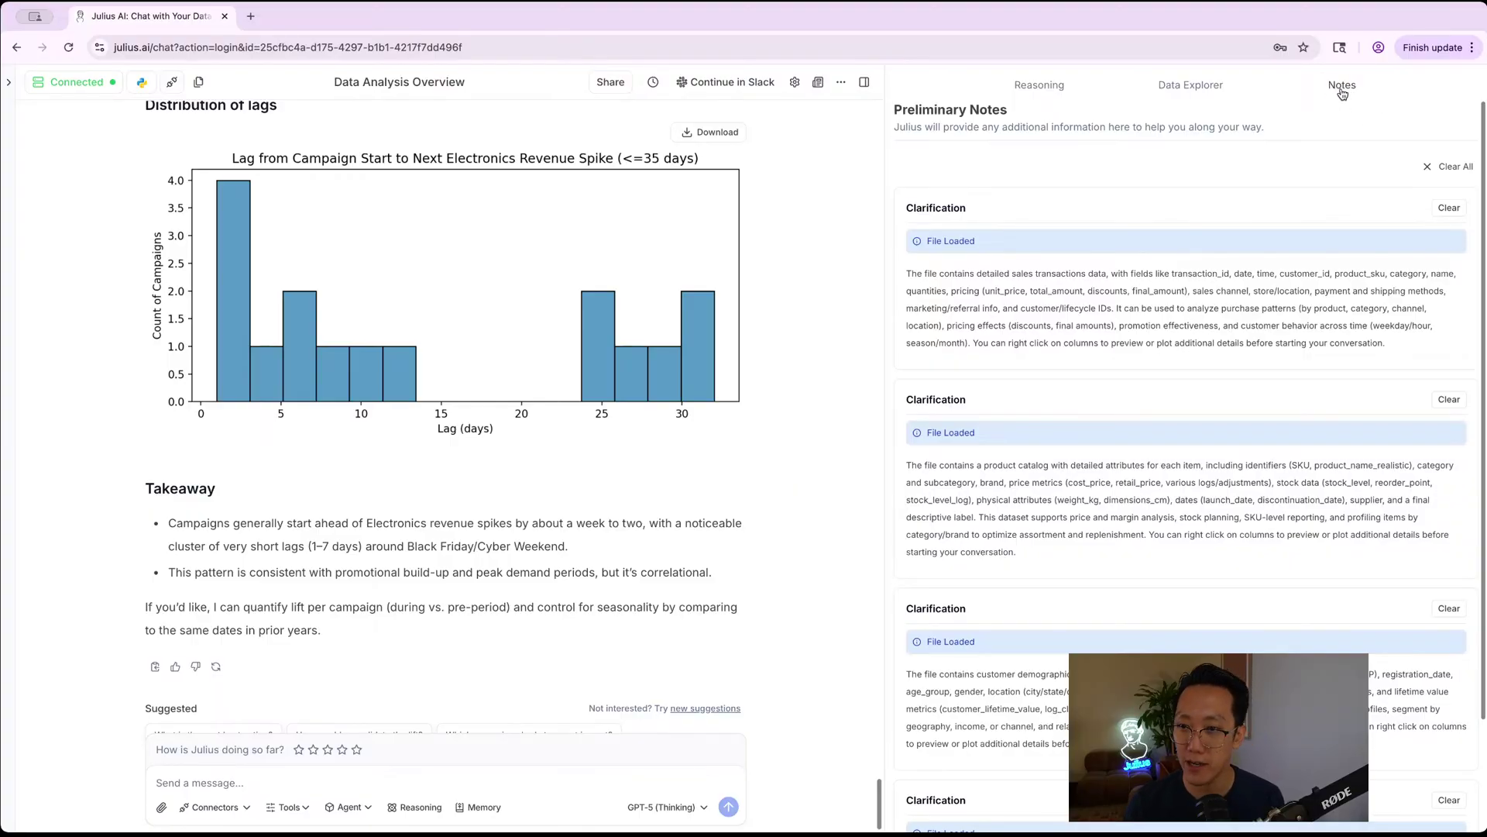
pyautogui.click(1042, 86)
pyautogui.click(1171, 91)
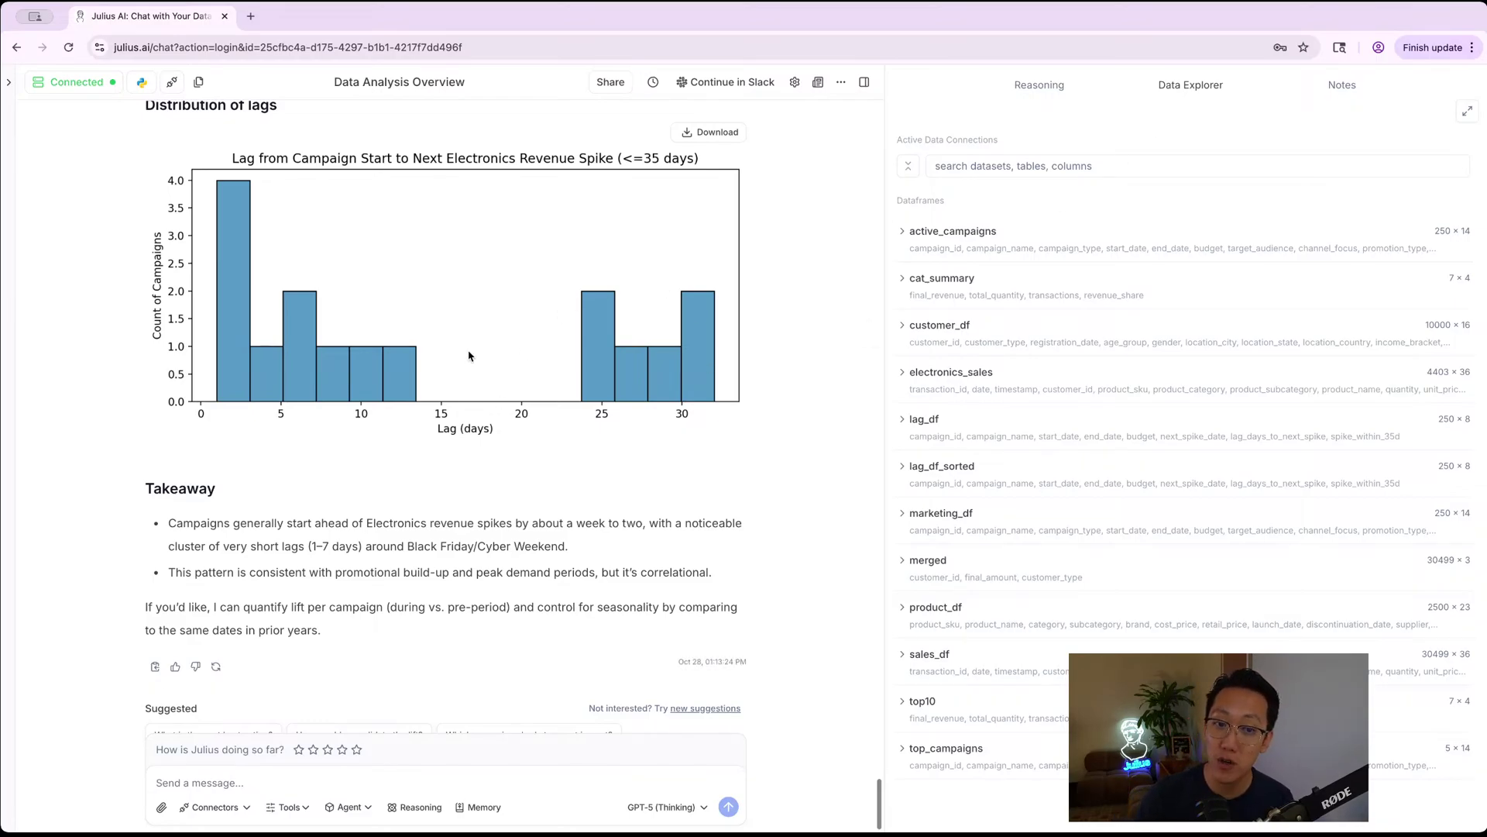
# - Expand the "Campaign start to next spike lags (examples)" table in the Data Explorer and look over its rows
pyautogui.scroll(8, 534, 364)
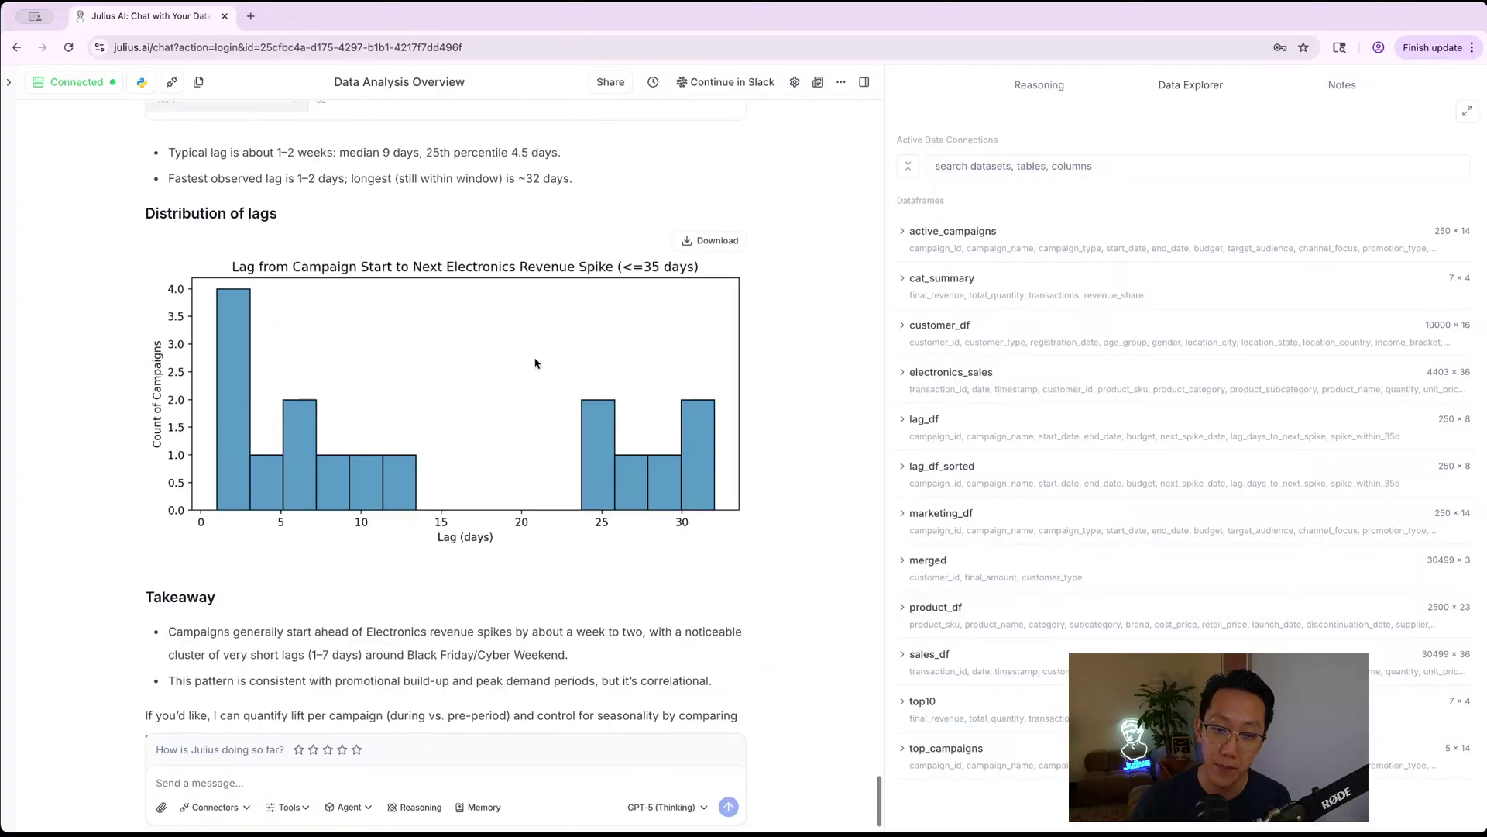
pyautogui.scroll(5, 97, 366)
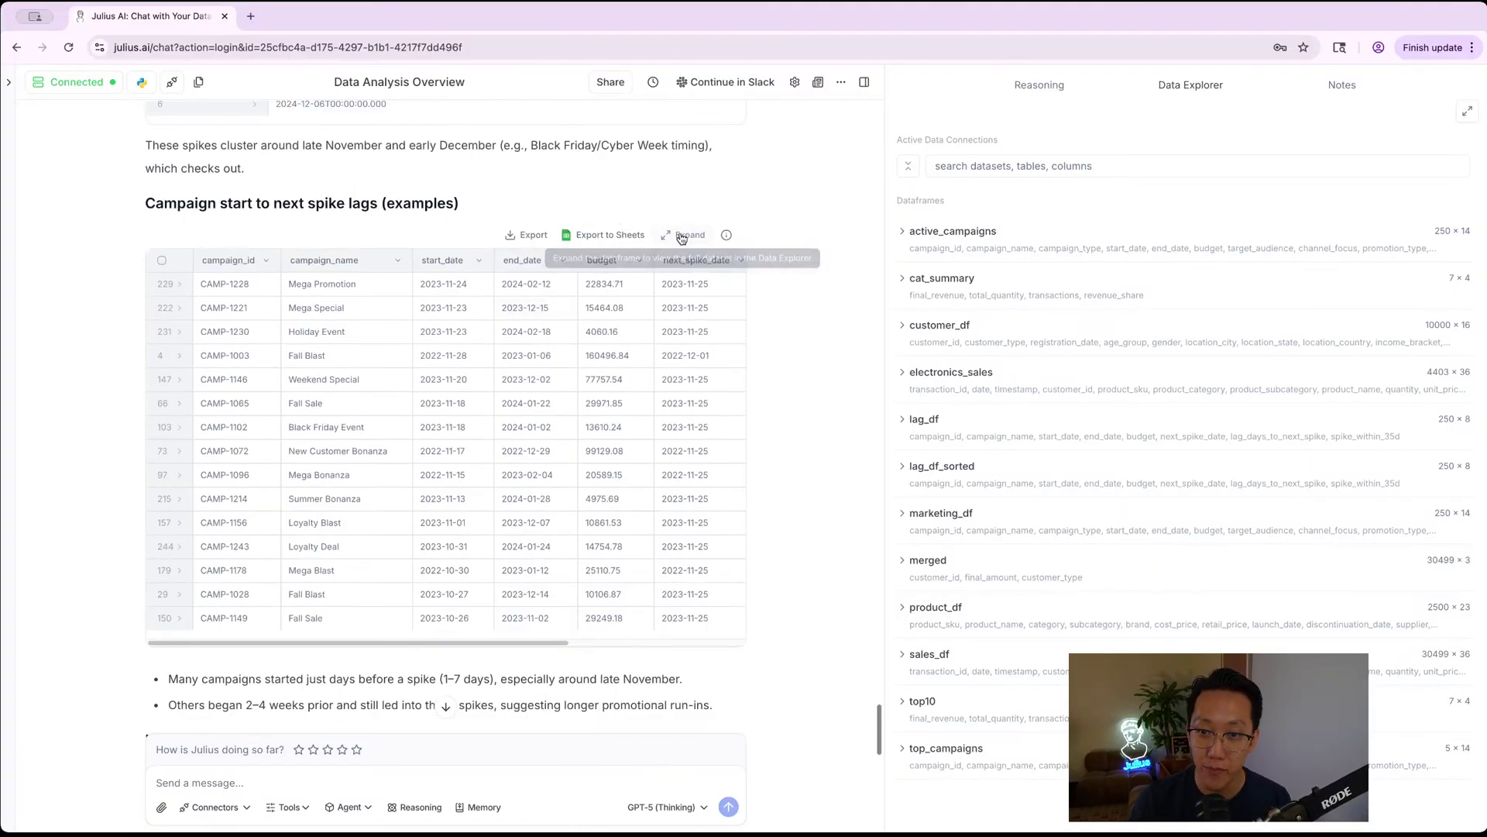
pyautogui.click(682, 235)
pyautogui.scroll(-5, 1128, 222)
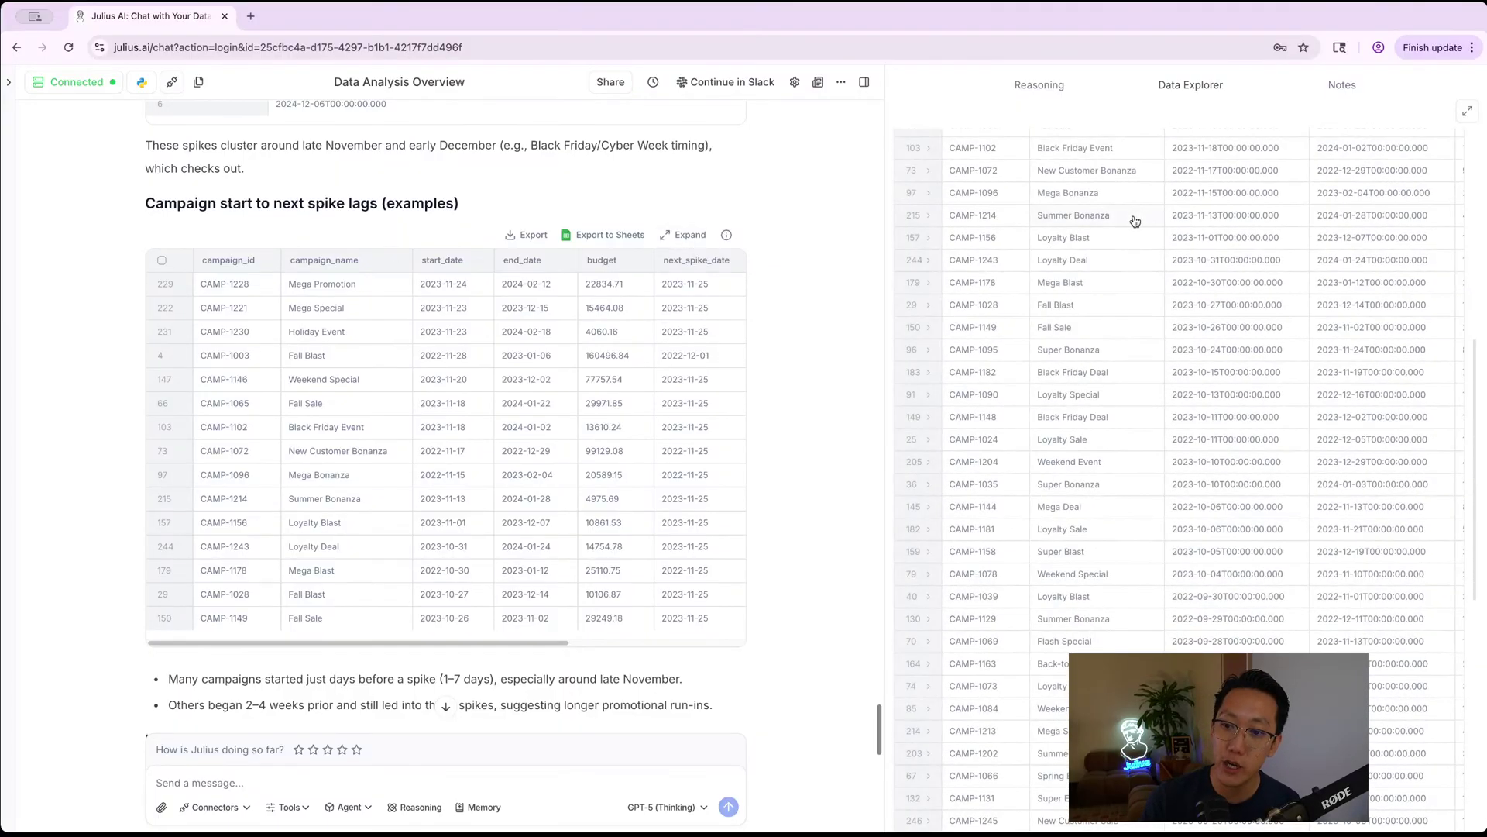
pyautogui.hscroll(2, 1131, 258)
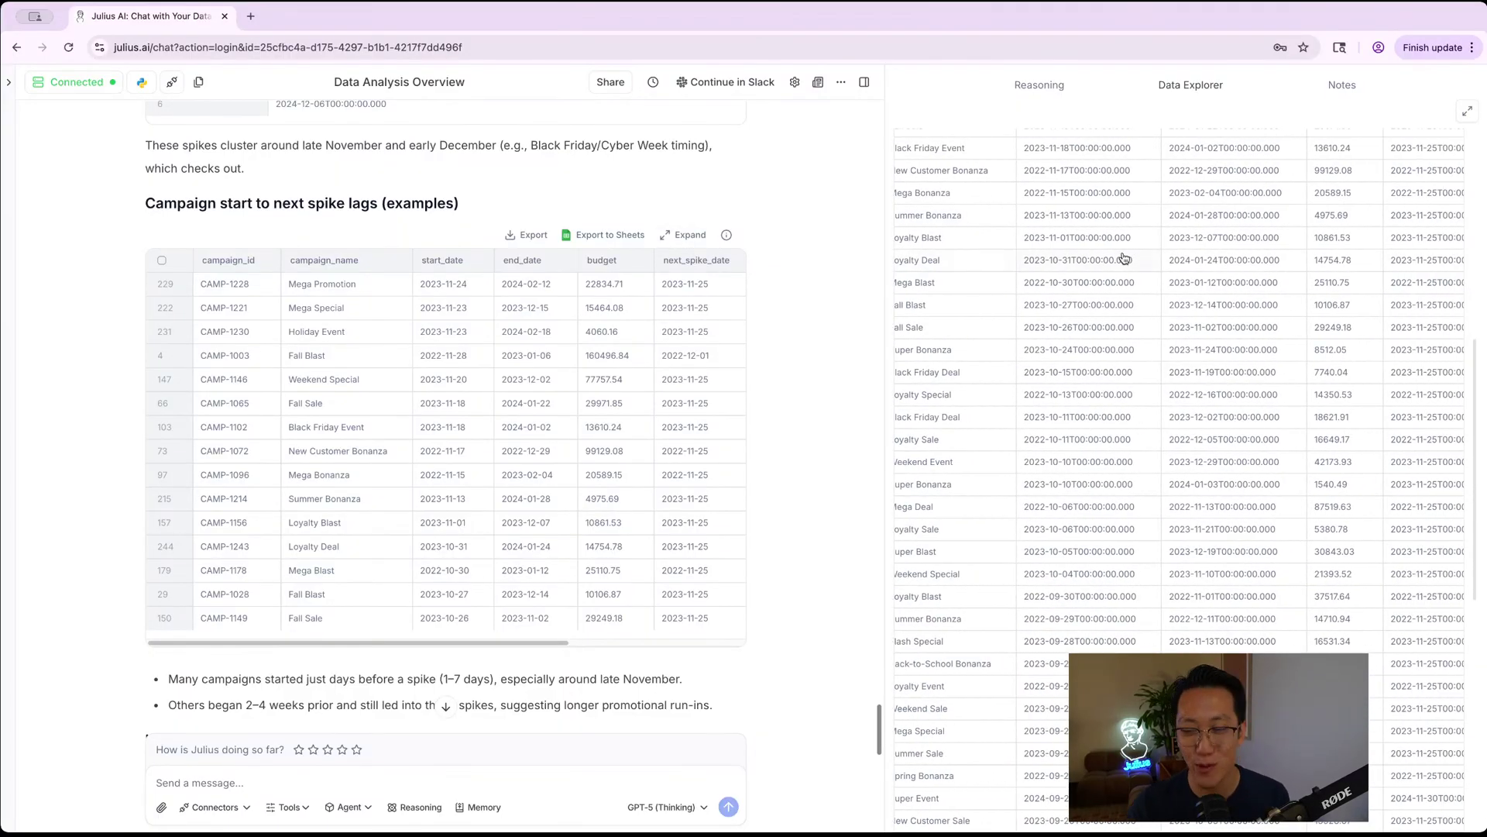
pyautogui.hscroll(-2, 1127, 259)
pyautogui.scroll(10, 1092, 281)
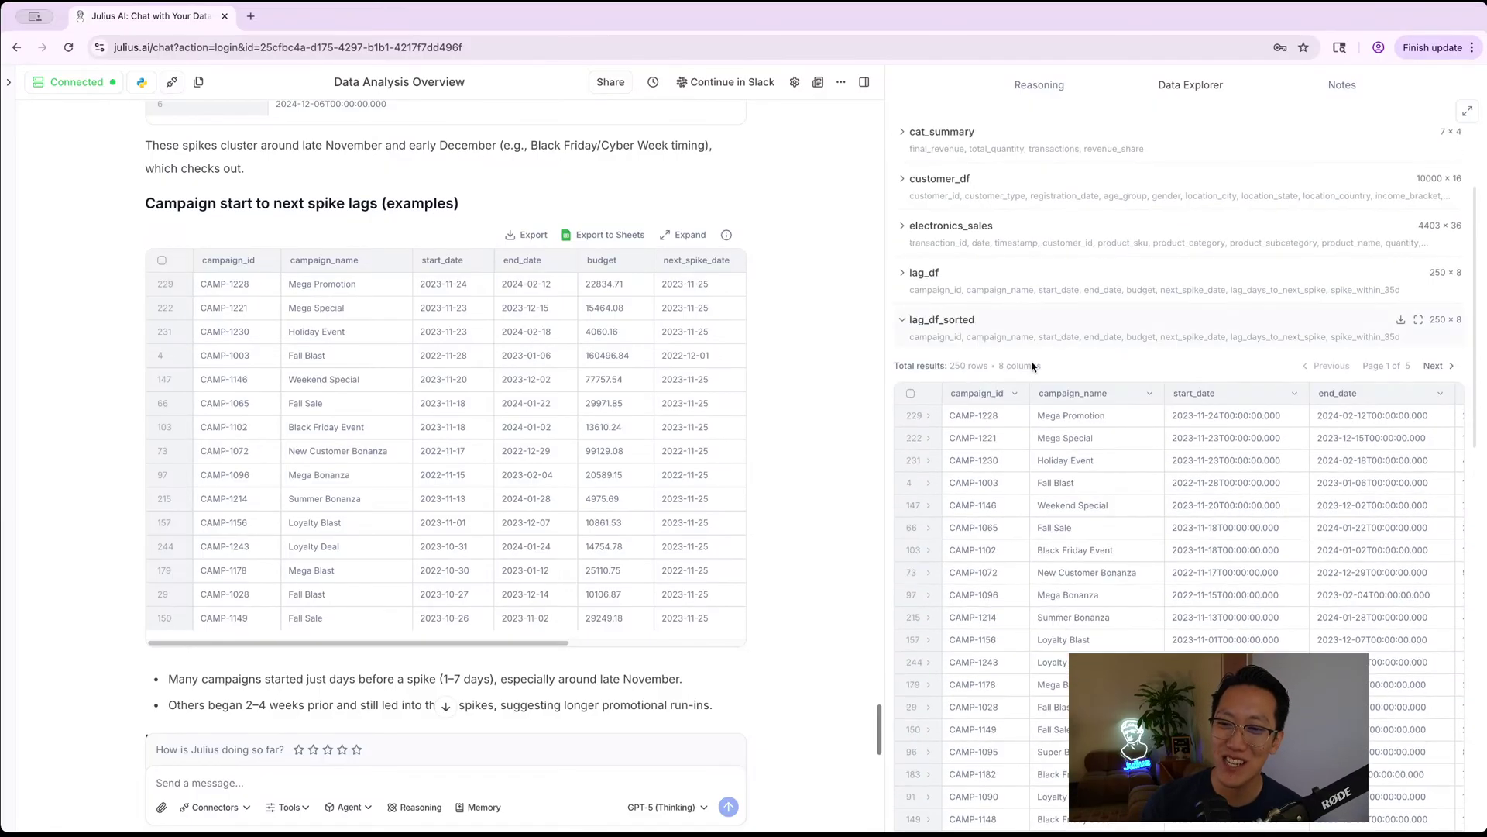
# - Examine the remaining columns of lag_df_sorted and advance to page 3 of its rows
pyautogui.hscroll(3, 964, 399)
pyautogui.hscroll(4, 967, 408)
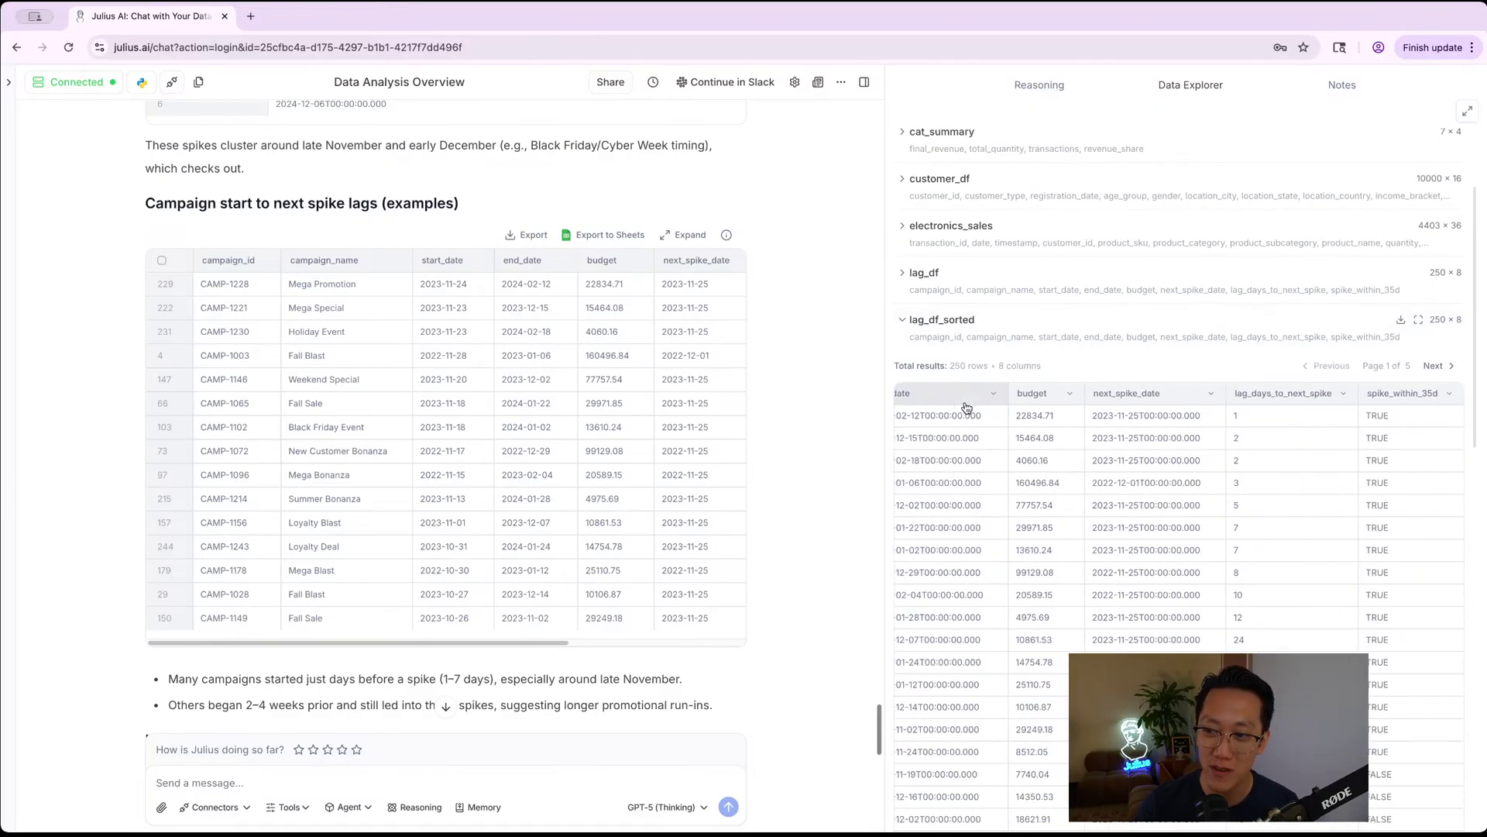
pyautogui.click(1437, 366)
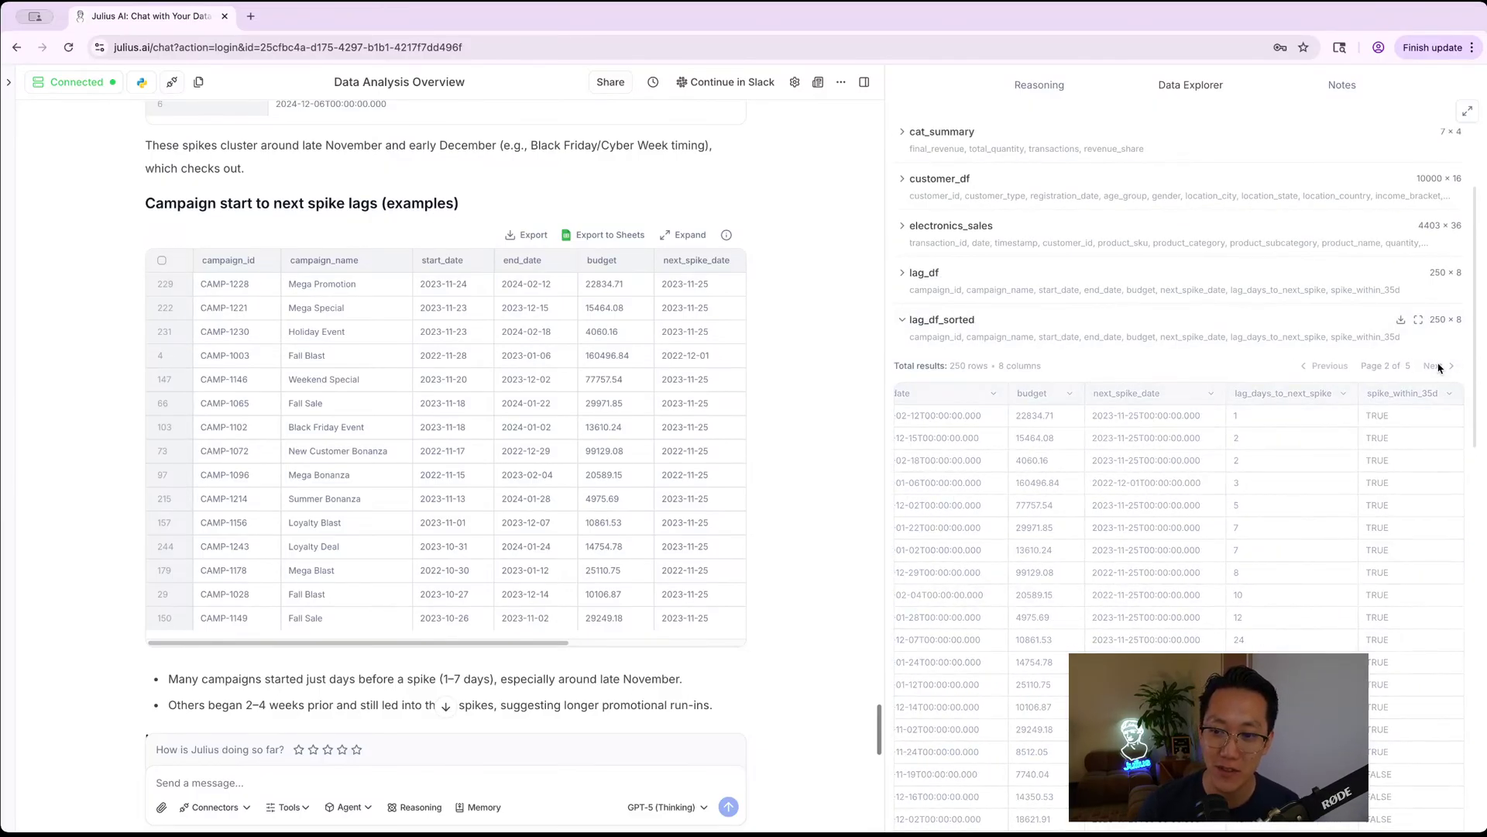
pyautogui.click(1454, 364)
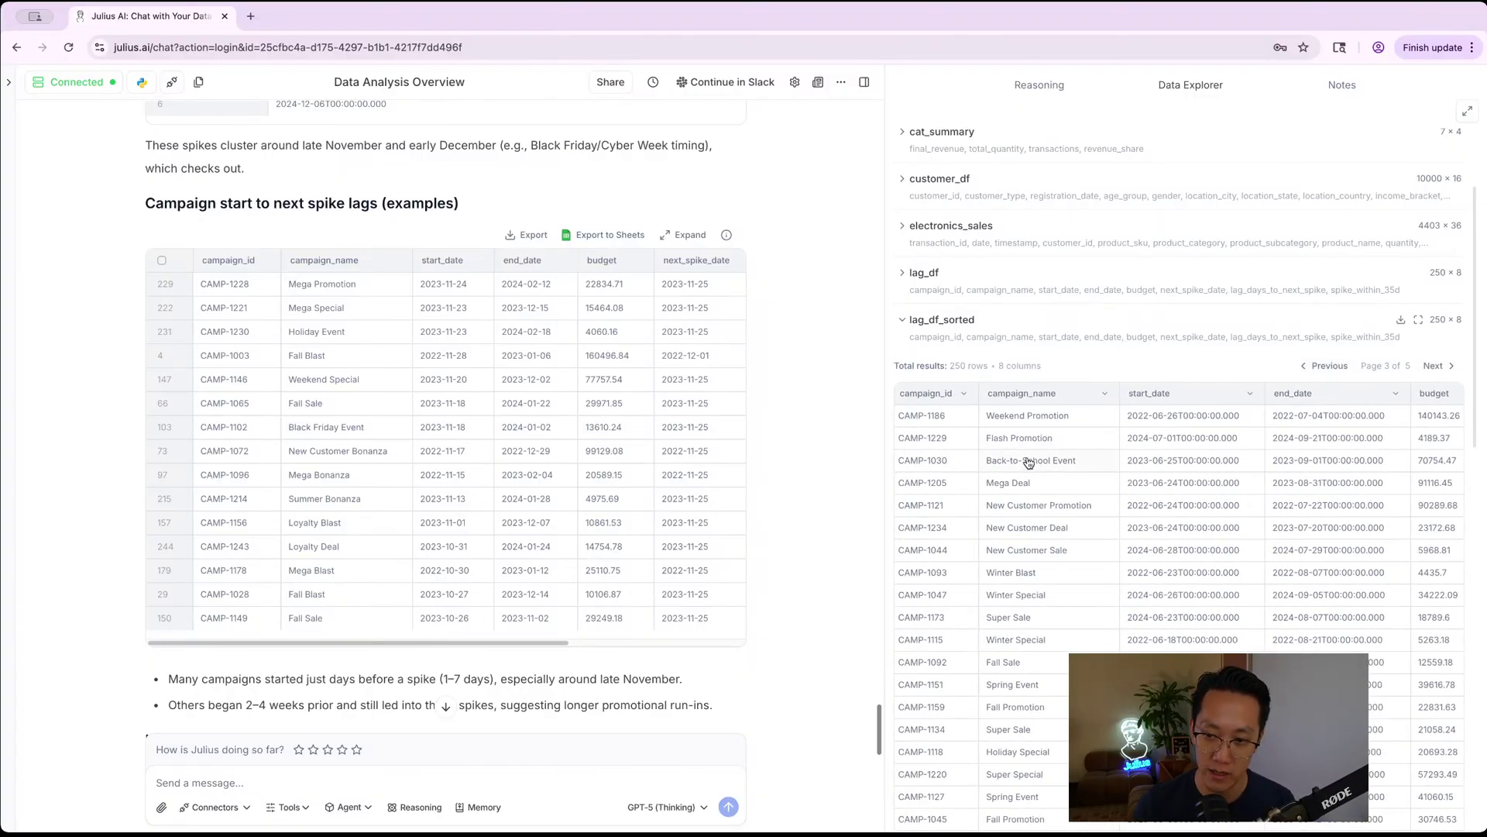
pyautogui.scroll(-5, 1030, 463)
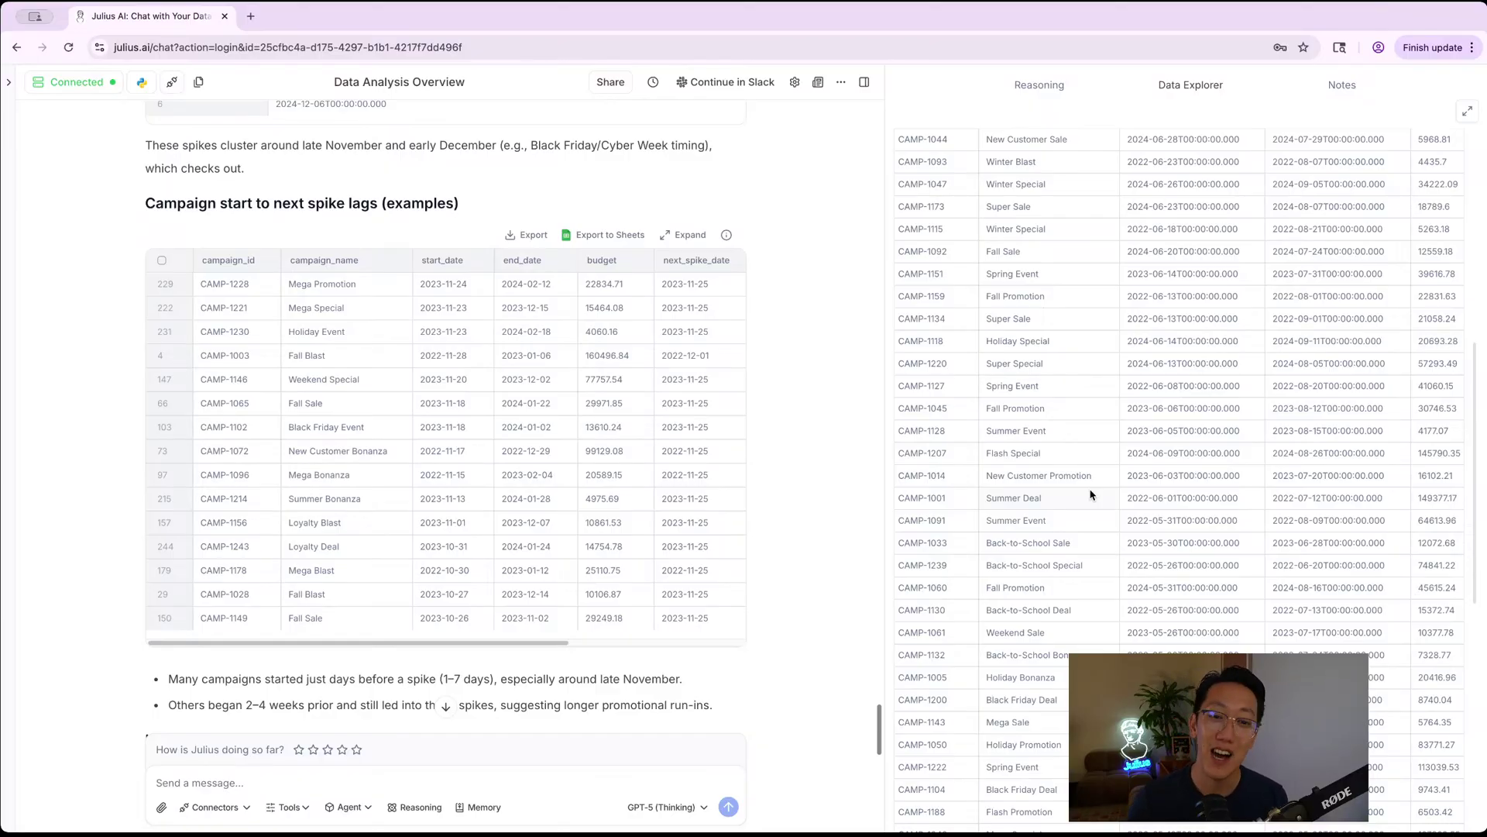
pyautogui.hscroll(2, 1067, 169)
pyautogui.scroll(5, 1204, 233)
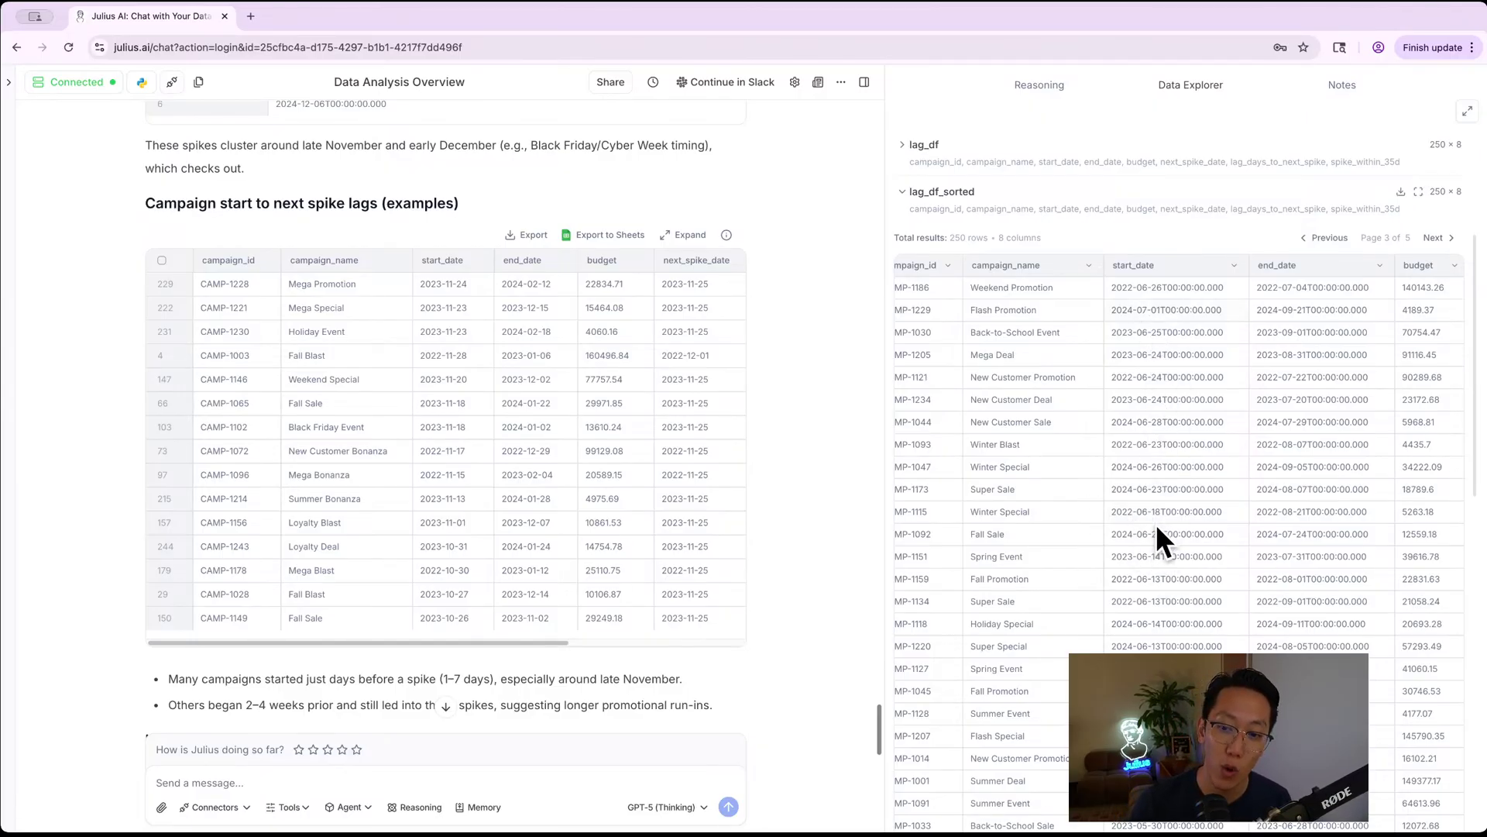
# - Widen the Data Explorer further against the chat and look through page 3 of lag_df_sorted
pyautogui.scroll(-10, 540, 514)
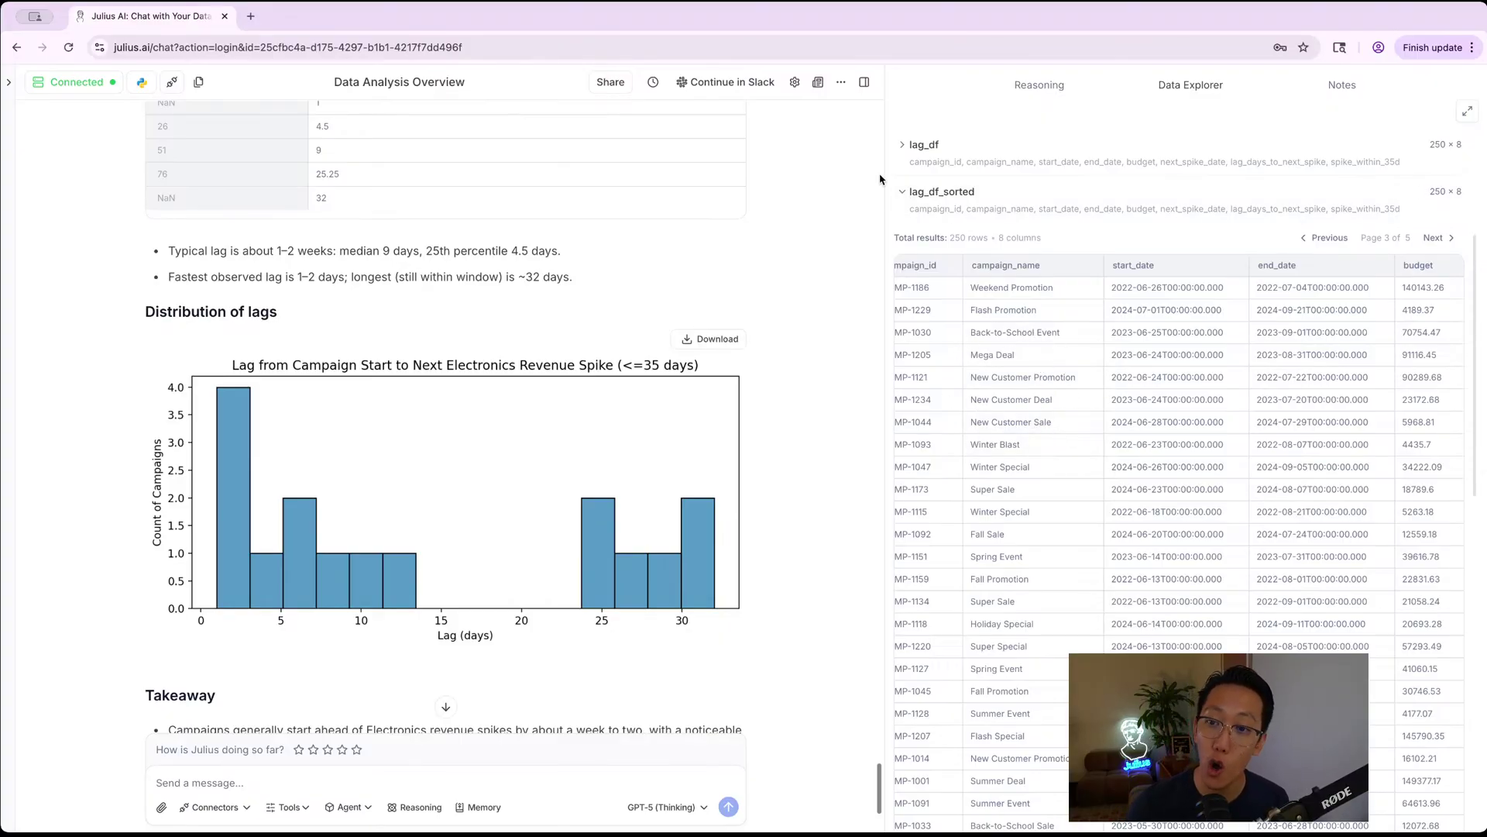
pyautogui.moveTo(891, 173); pyautogui.dragTo(711, 195)
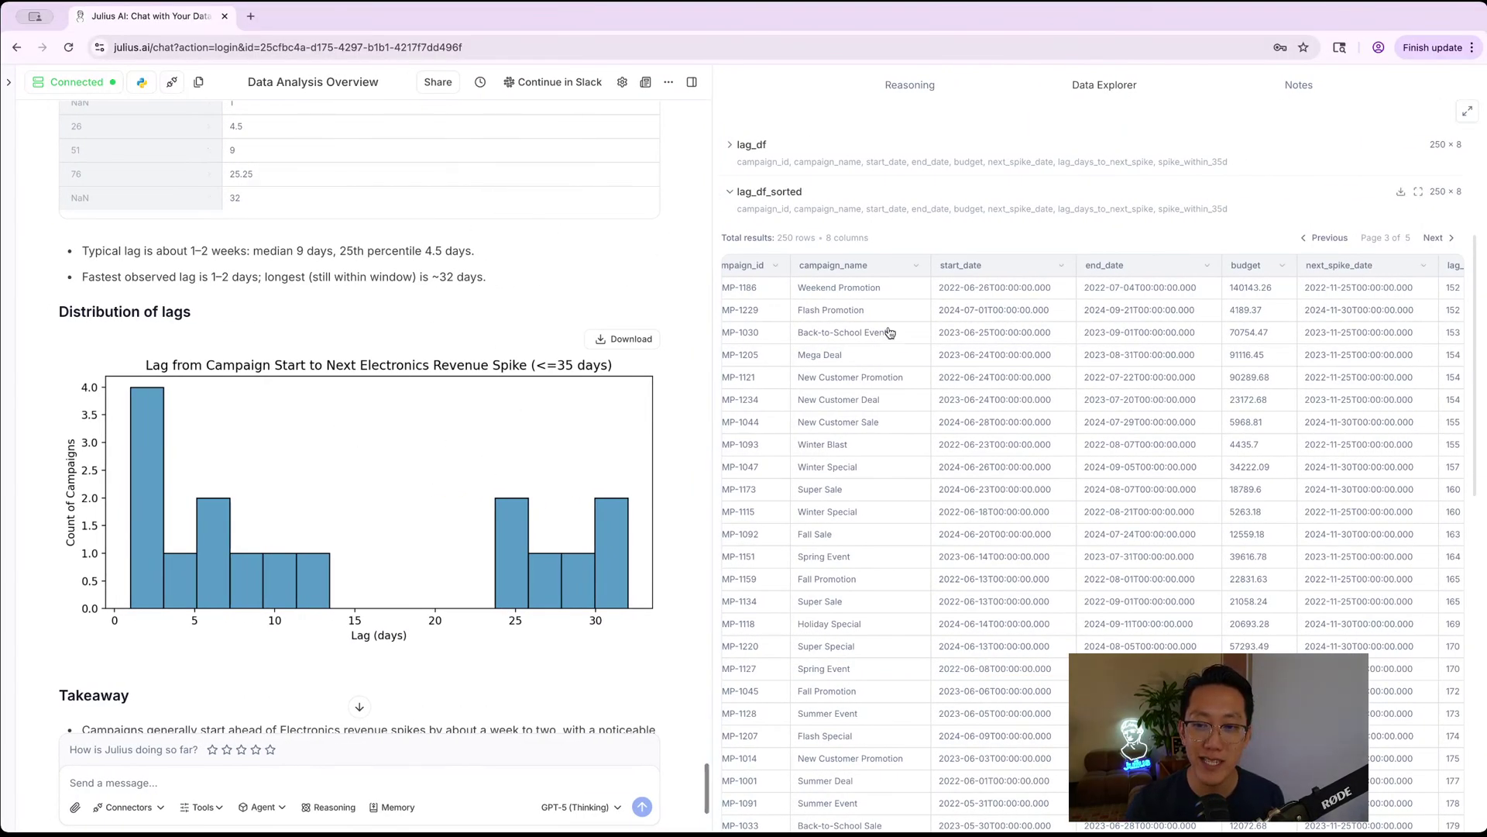
pyautogui.scroll(-10, 878, 371)
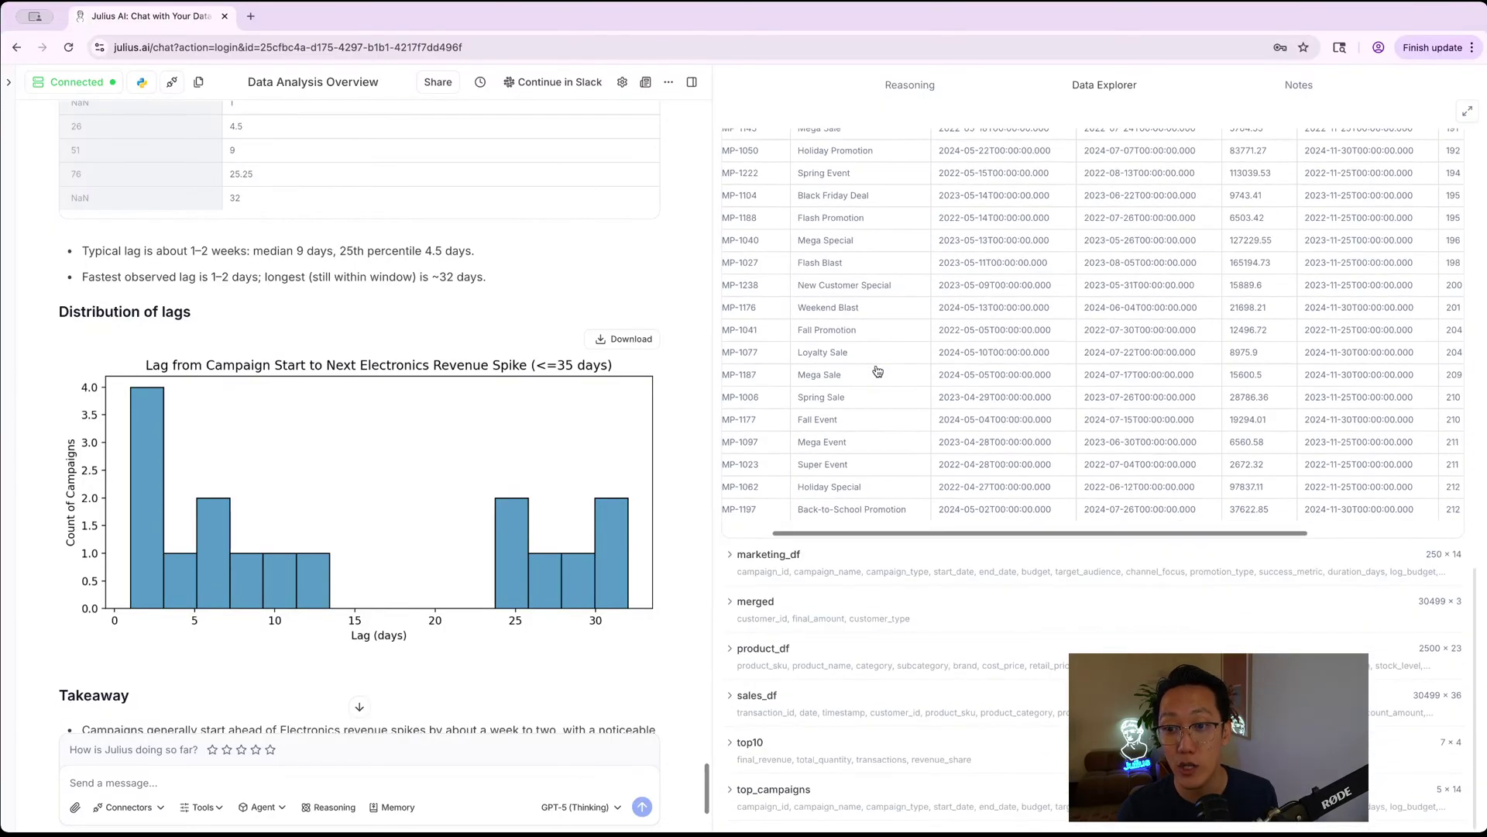
pyautogui.hscroll(-2, 878, 372)
pyautogui.scroll(12, 877, 372)
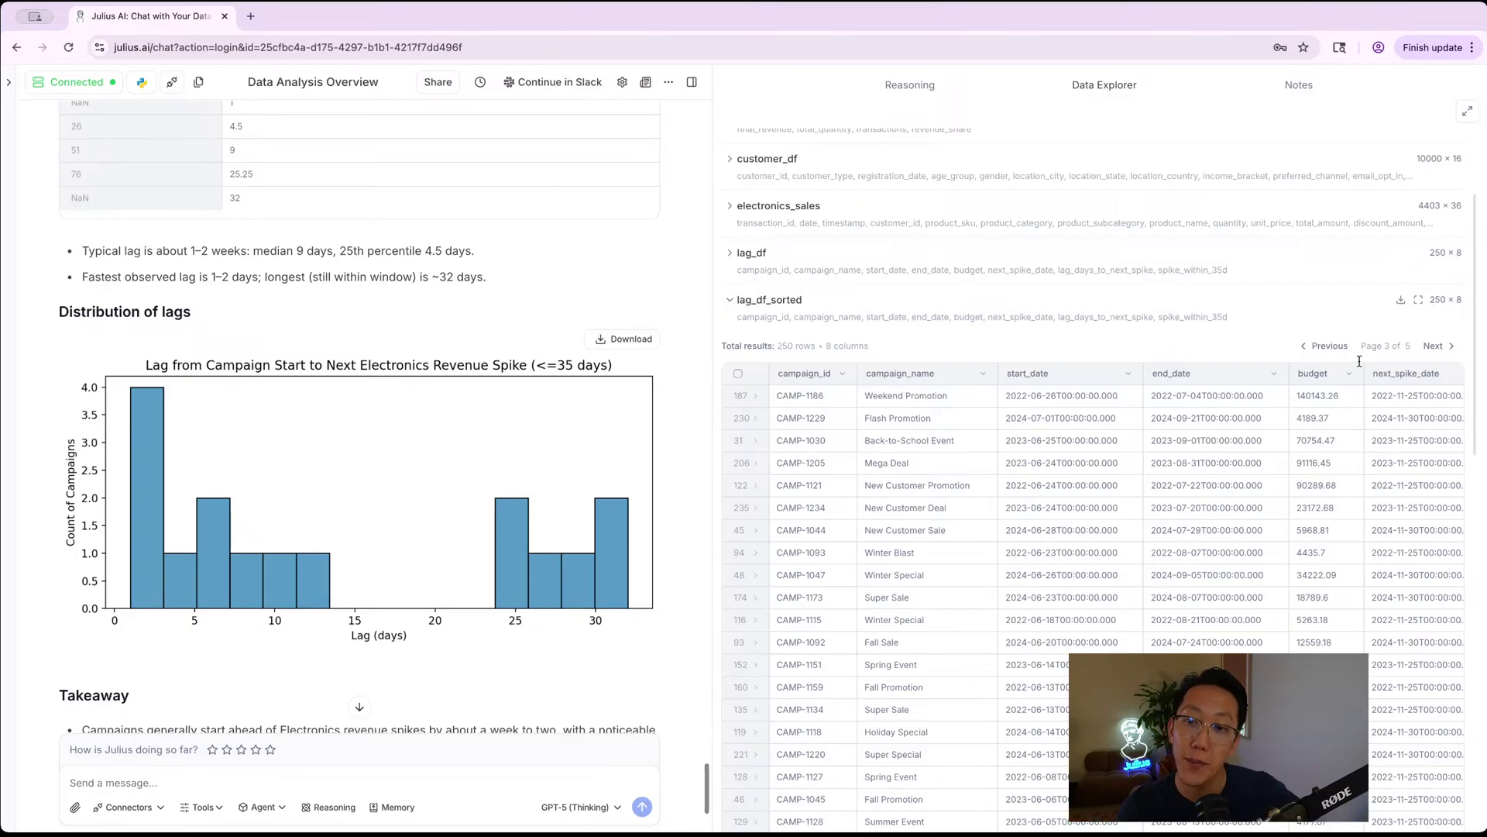
# - Expand the active_campaigns and cat_summary dataframes in the Data Explorer to view their rows
pyautogui.scroll(3, 1316, 446)
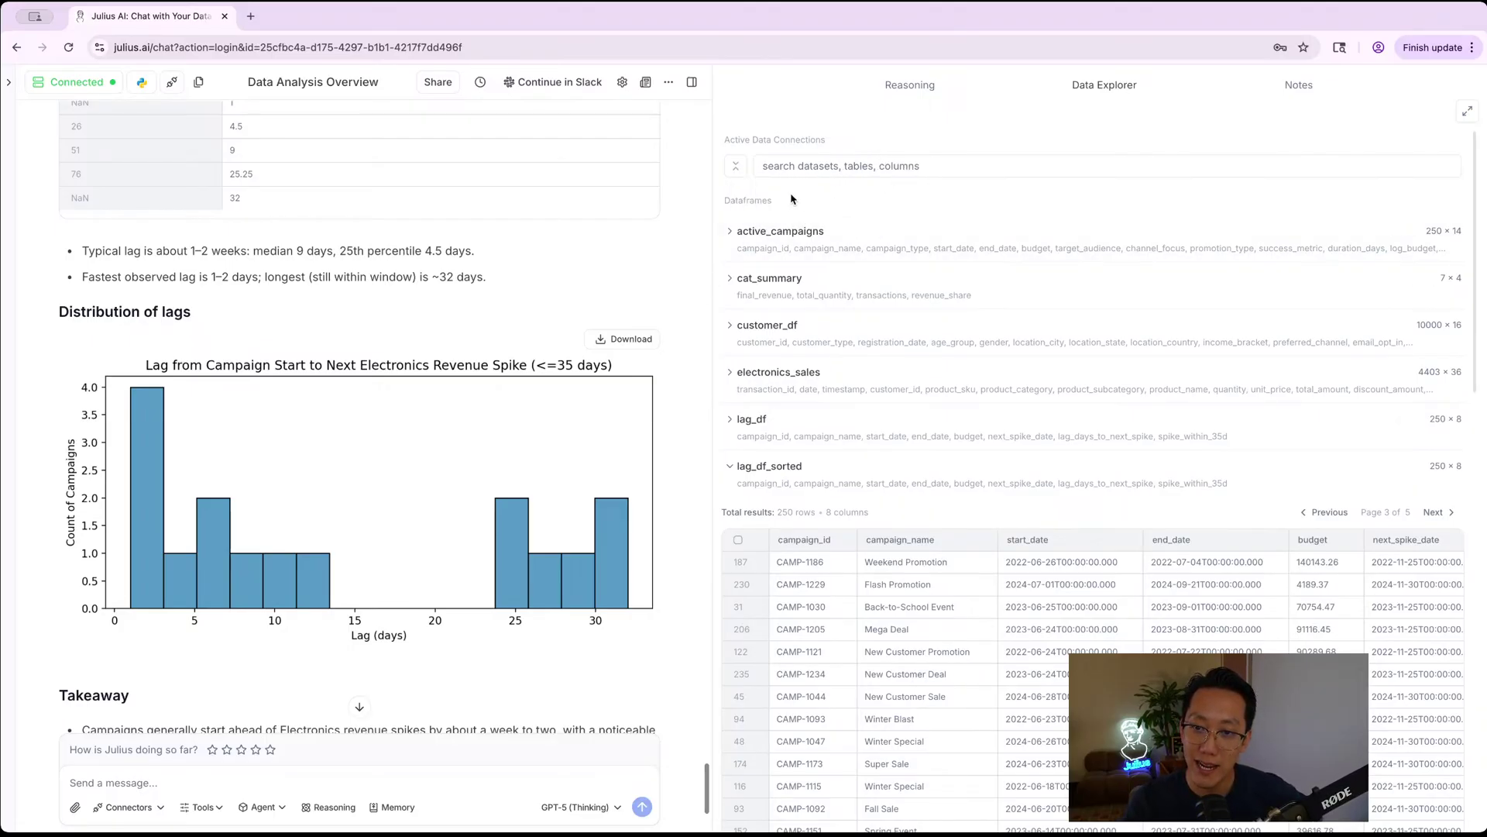
pyautogui.click(731, 234)
pyautogui.scroll(-10, 774, 308)
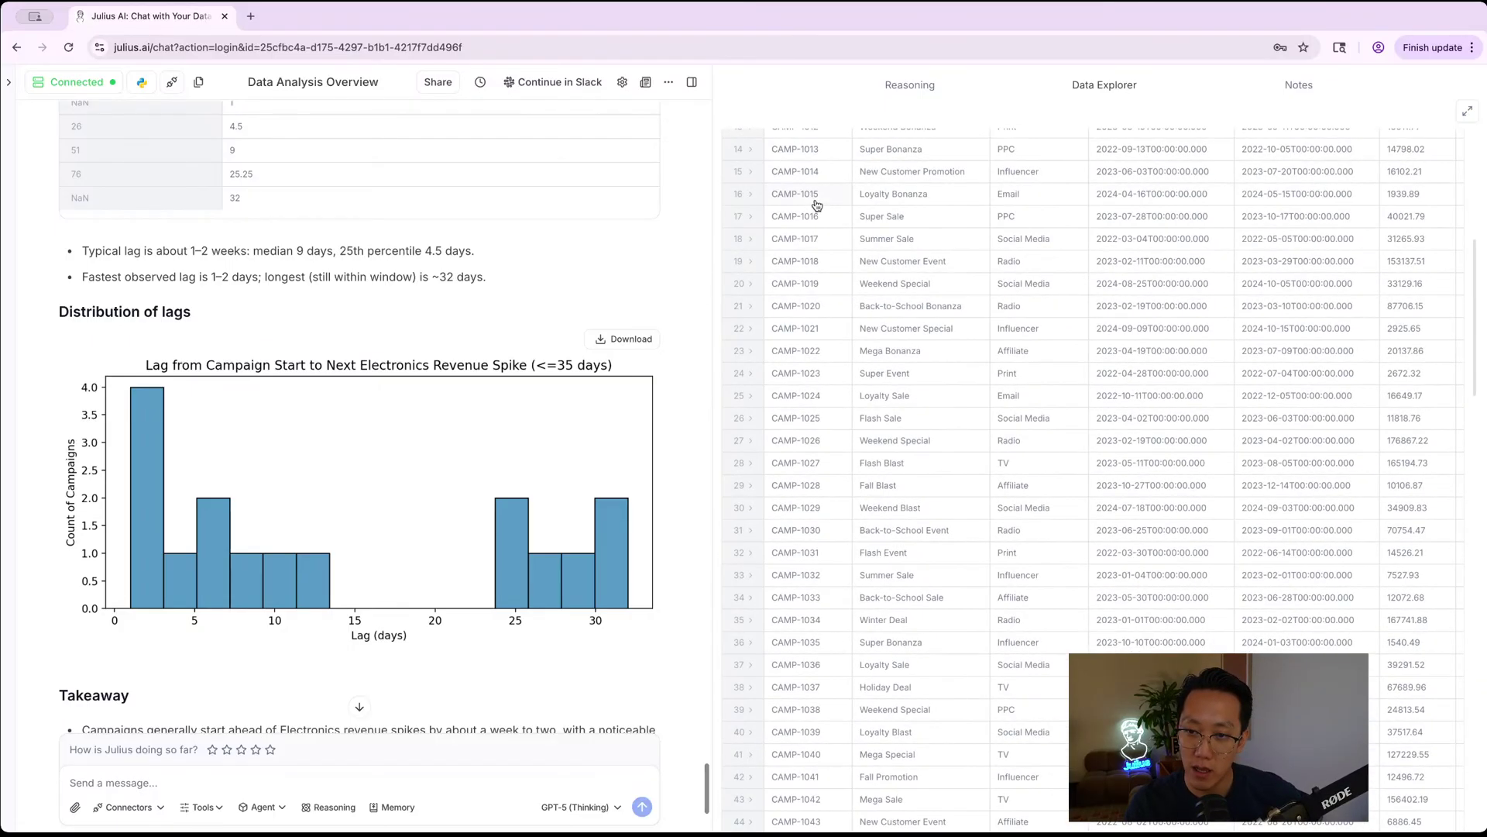
pyautogui.click(772, 385)
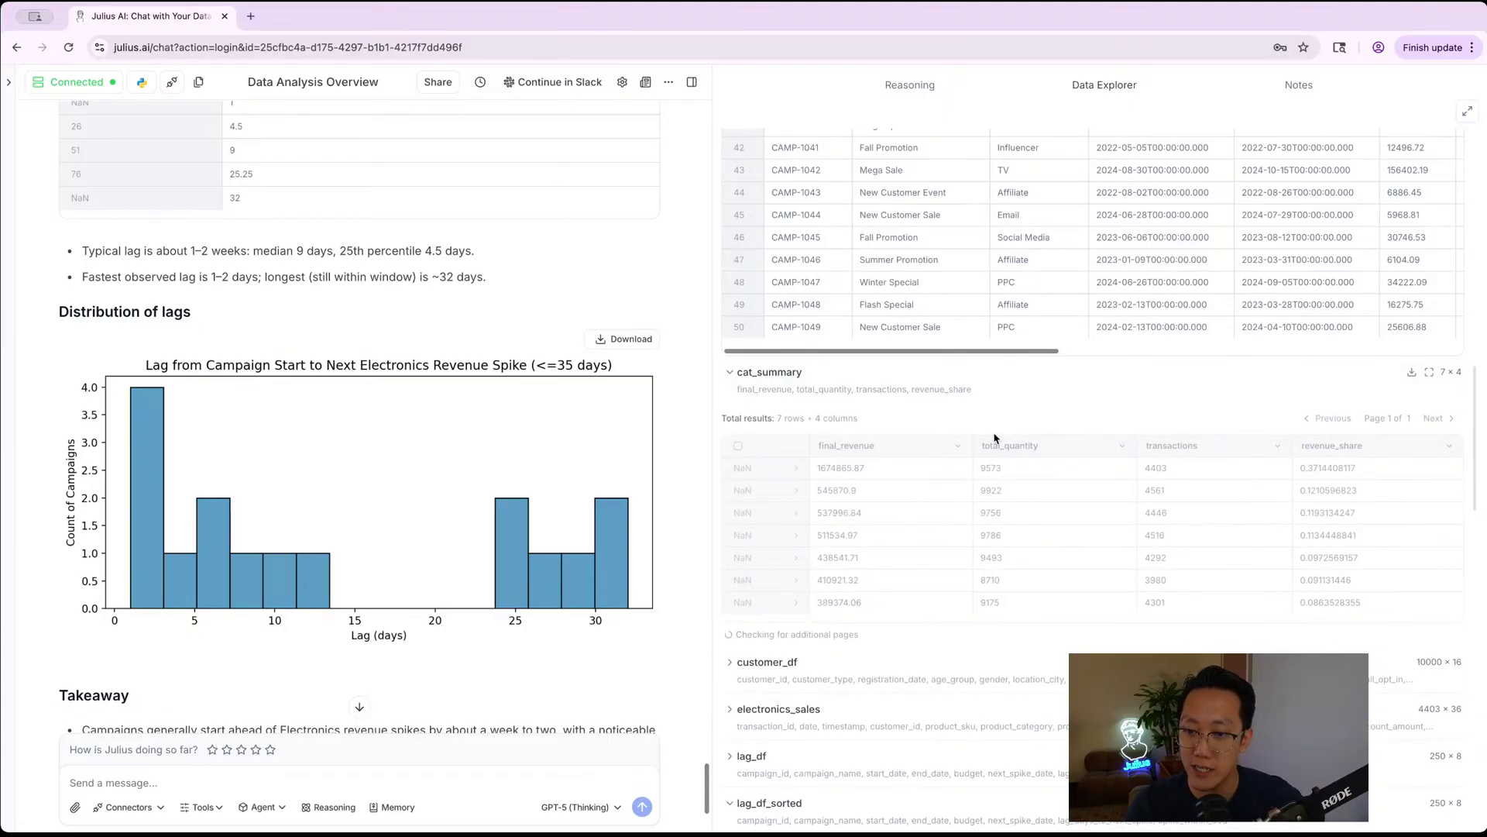
# - Recheck the campaign lag table and takeaway in the chat, and dismiss the "How is Julius doing so far?" rating prompt
pyautogui.scroll(10, 338, 323)
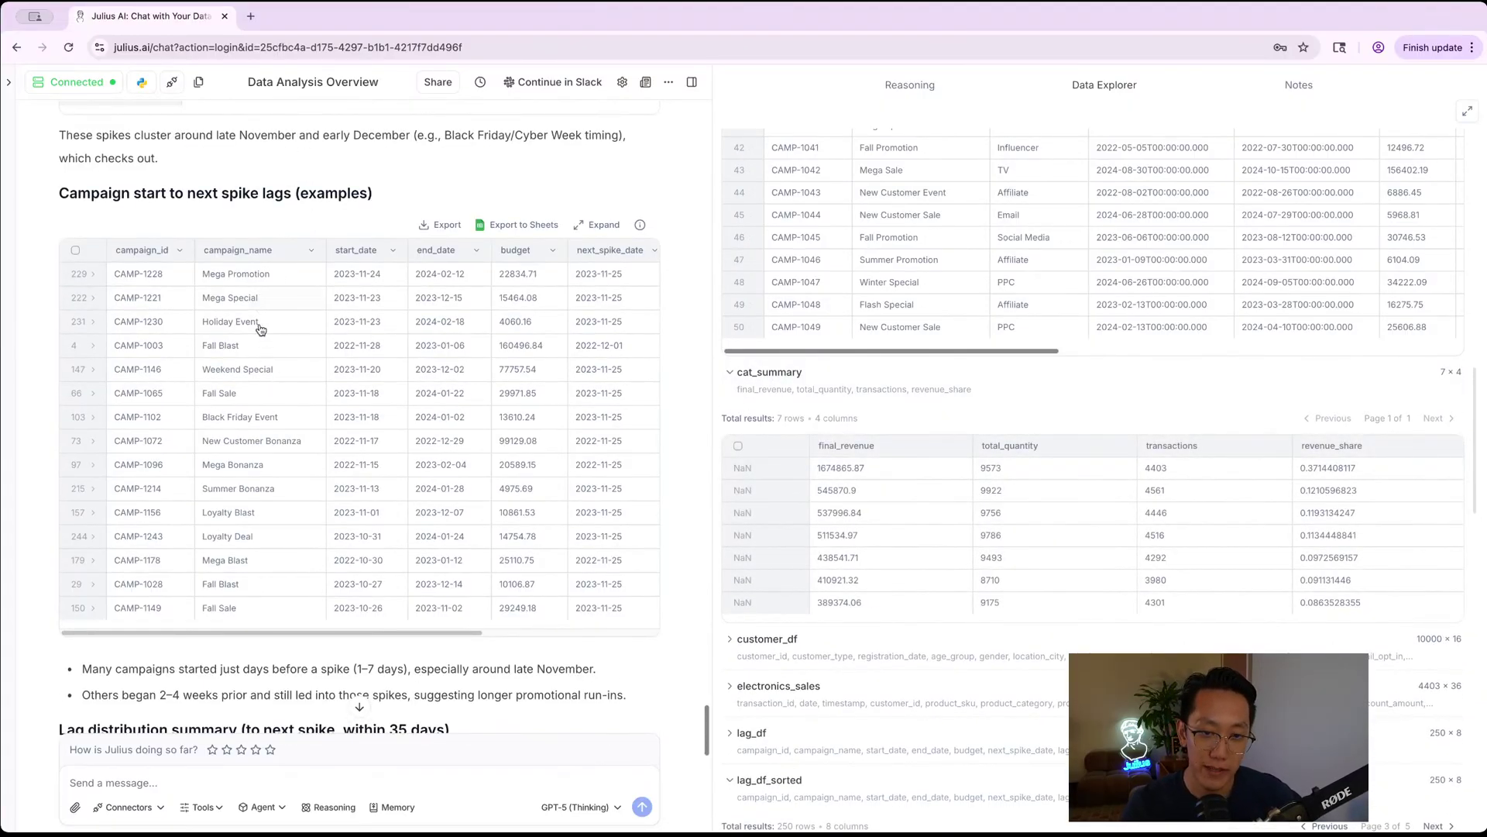
pyautogui.scroll(-8, 261, 333)
pyautogui.scroll(-5, 266, 351)
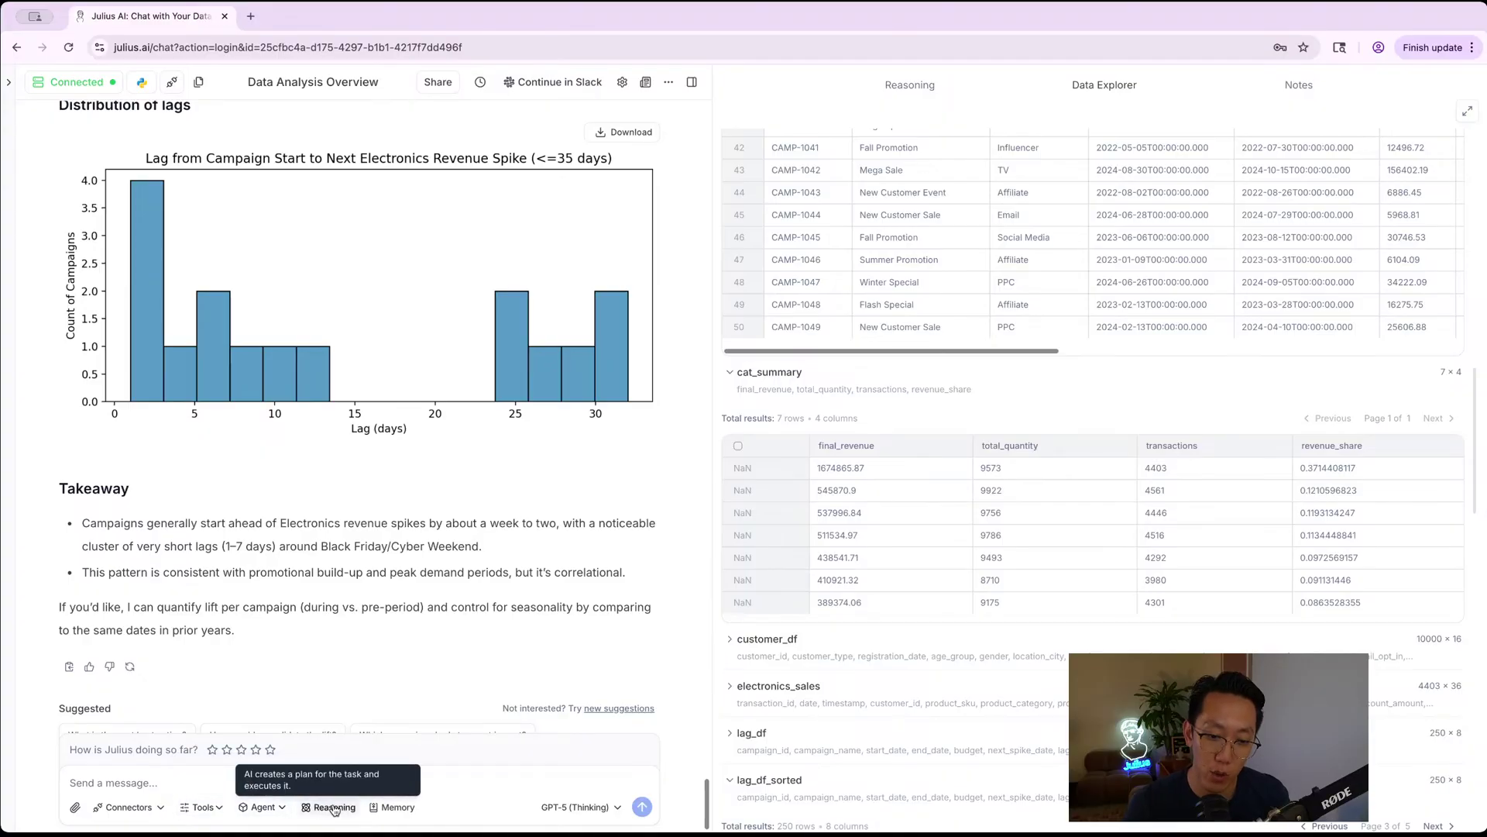
pyautogui.click(656, 736)
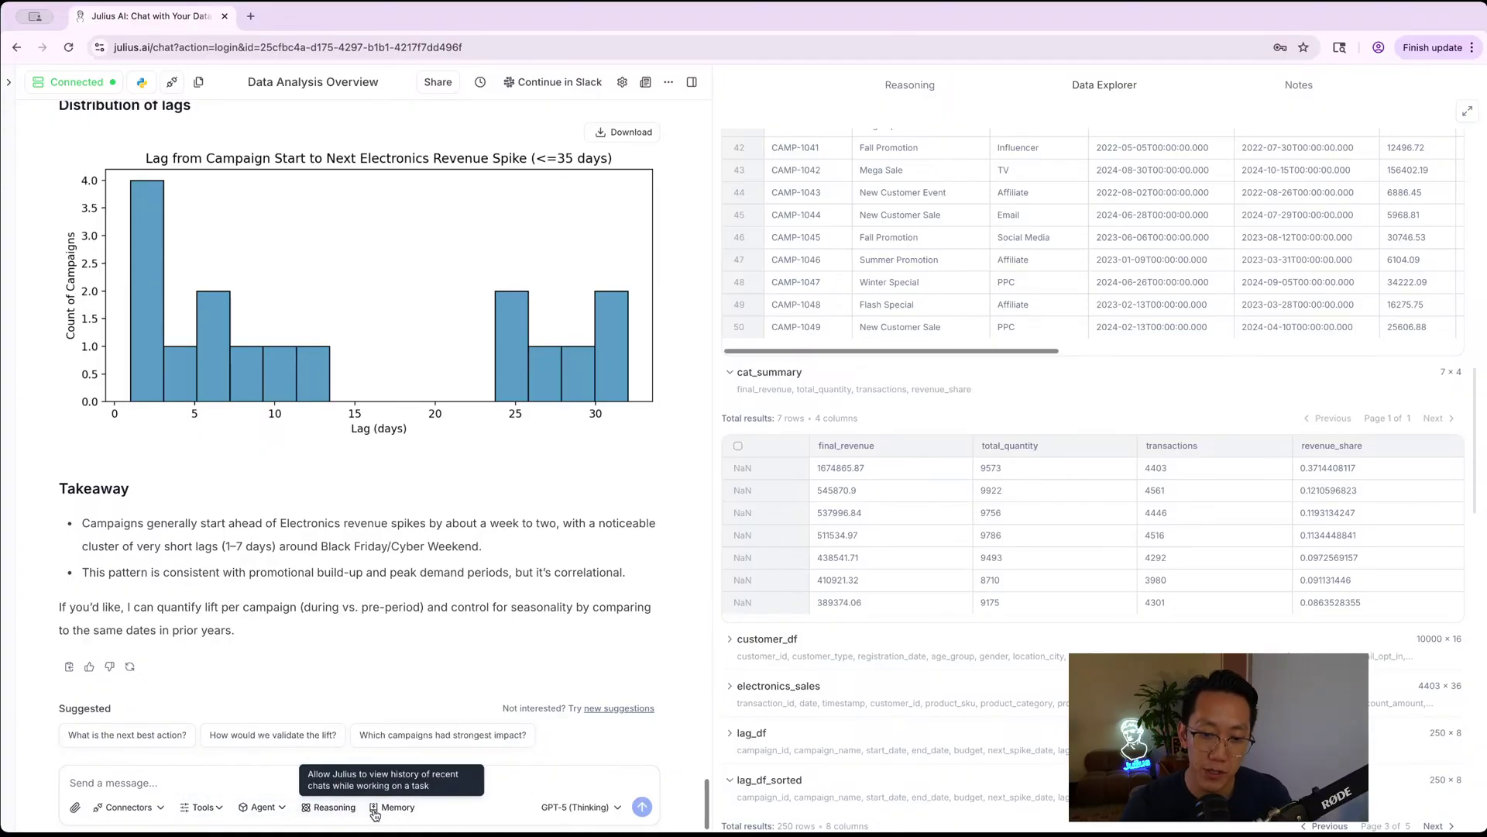
# - Turn on the Memory and Reasoning options for the chat
pyautogui.click(399, 810)
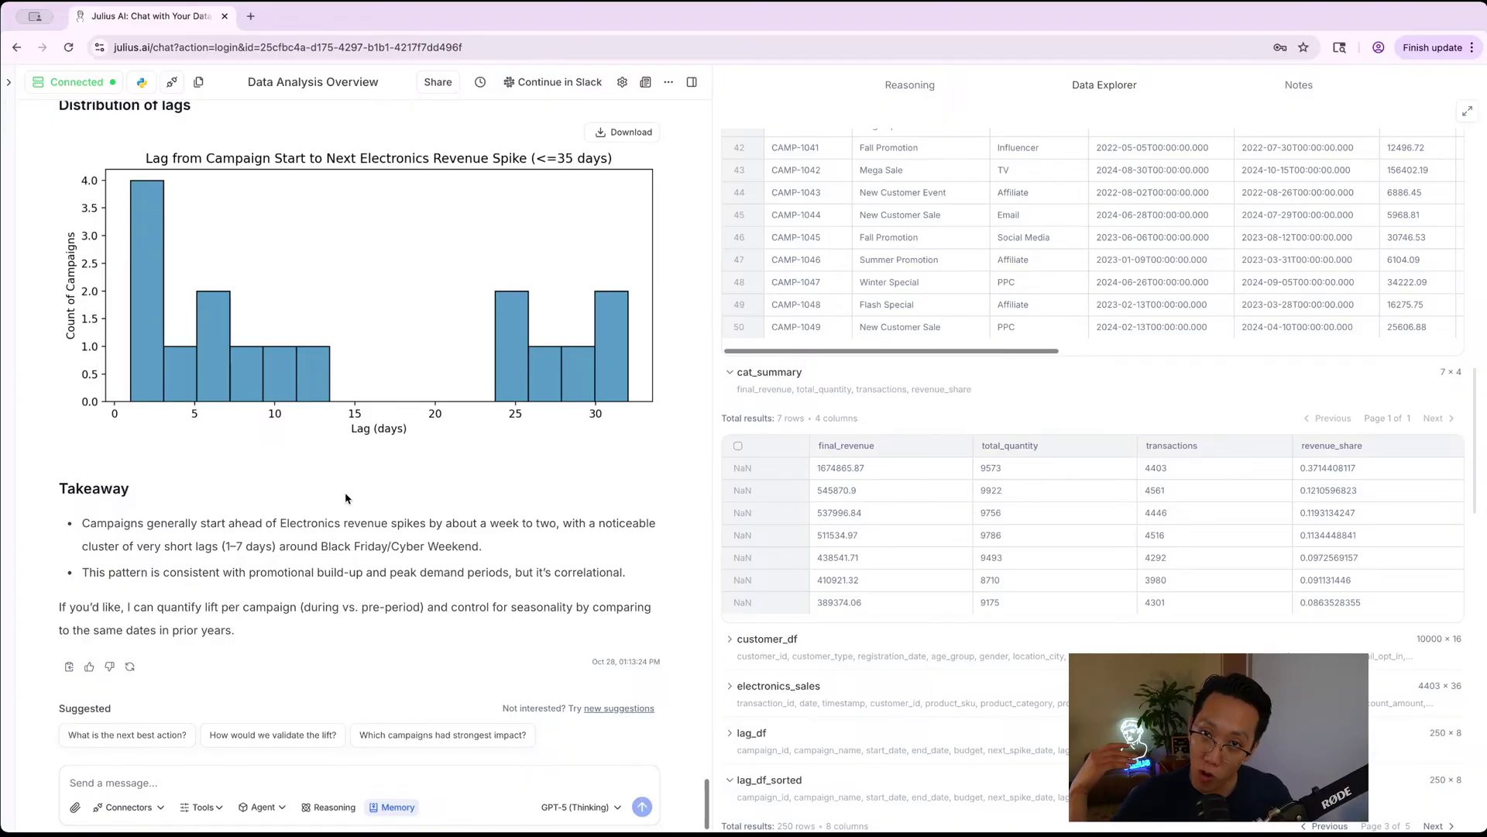
pyautogui.click(414, 807)
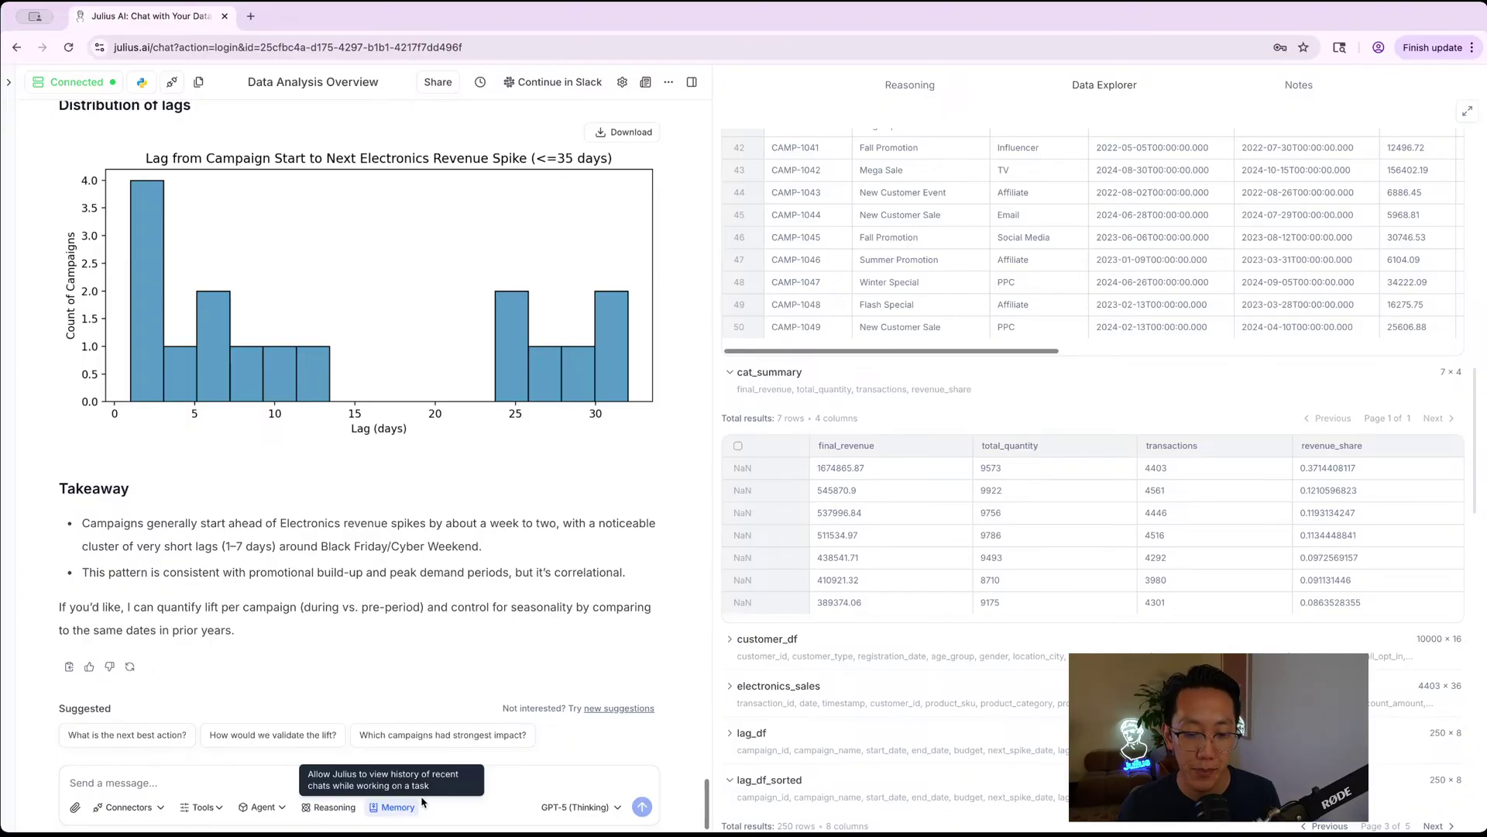
pyautogui.click(325, 809)
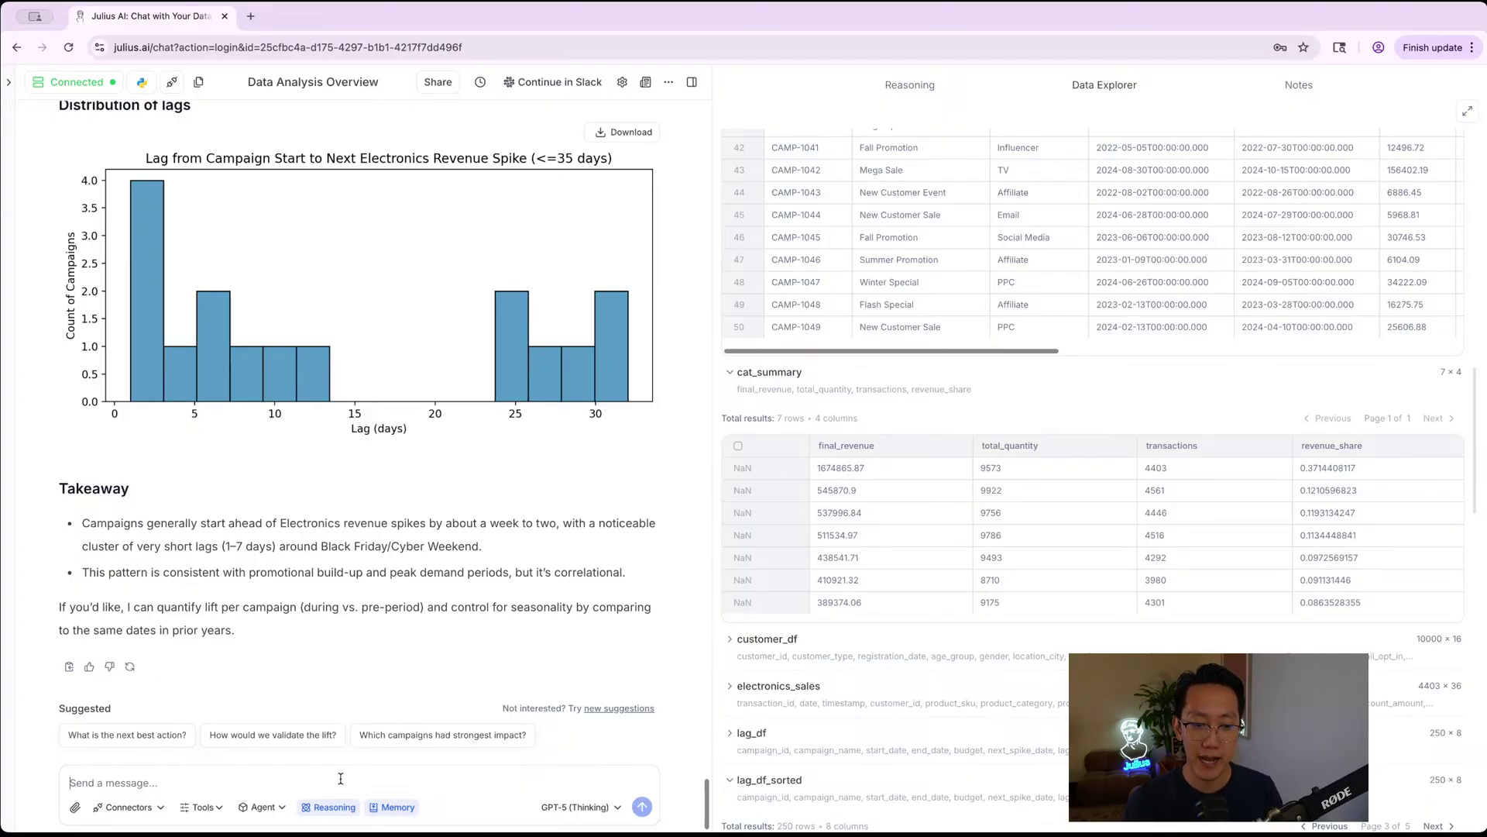
# - Send the message "Can you forecast what sales would look like for electronics if i were to make adjustments to my marketing campaigns using your suggestions?"
pyautogui.write('How can w')
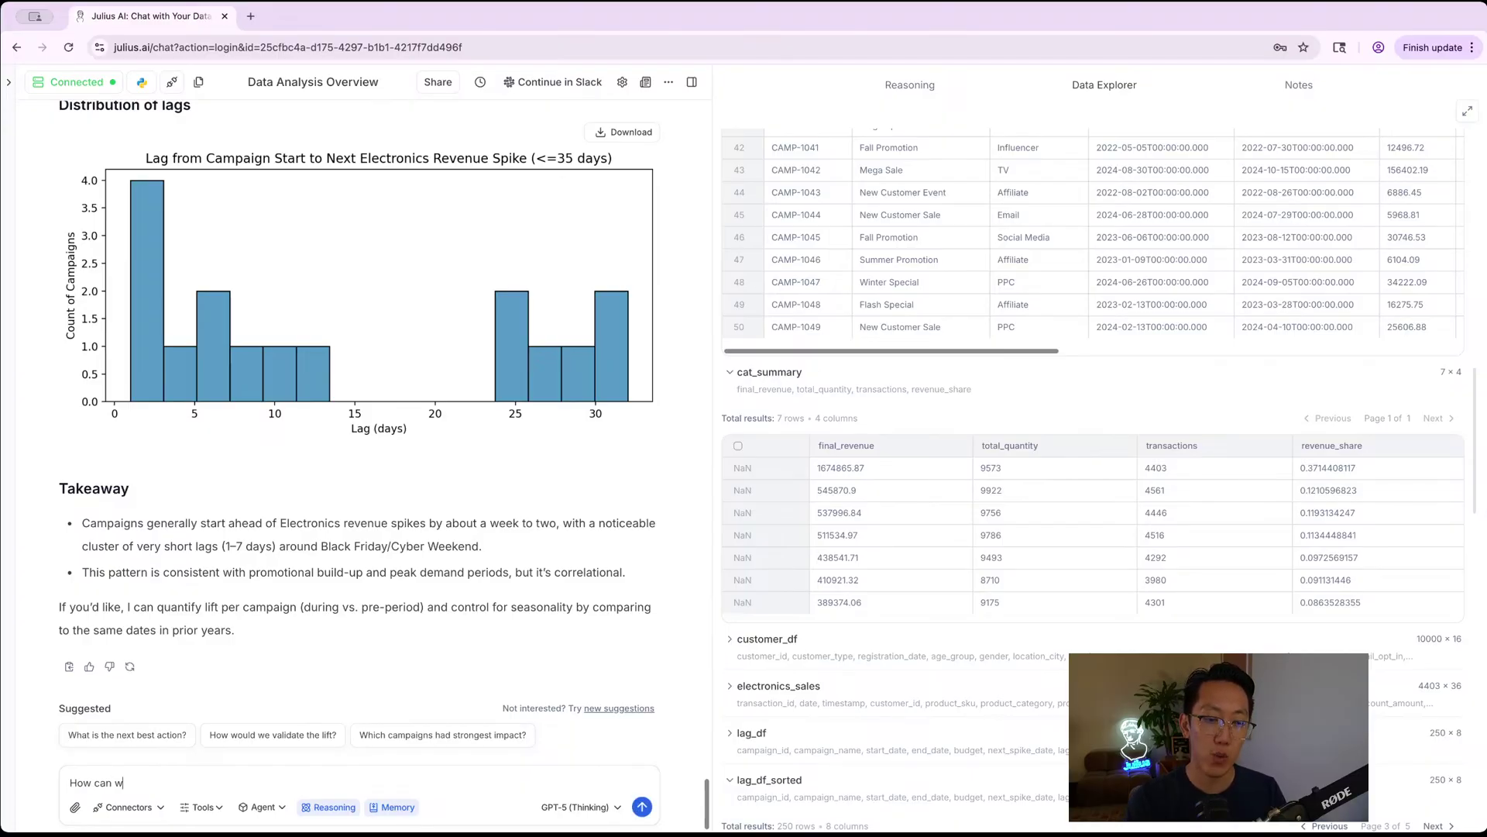
pyautogui.write('e fo')
pyautogui.hotkey('ctrl', 'a')
pyautogui.write('Can y')
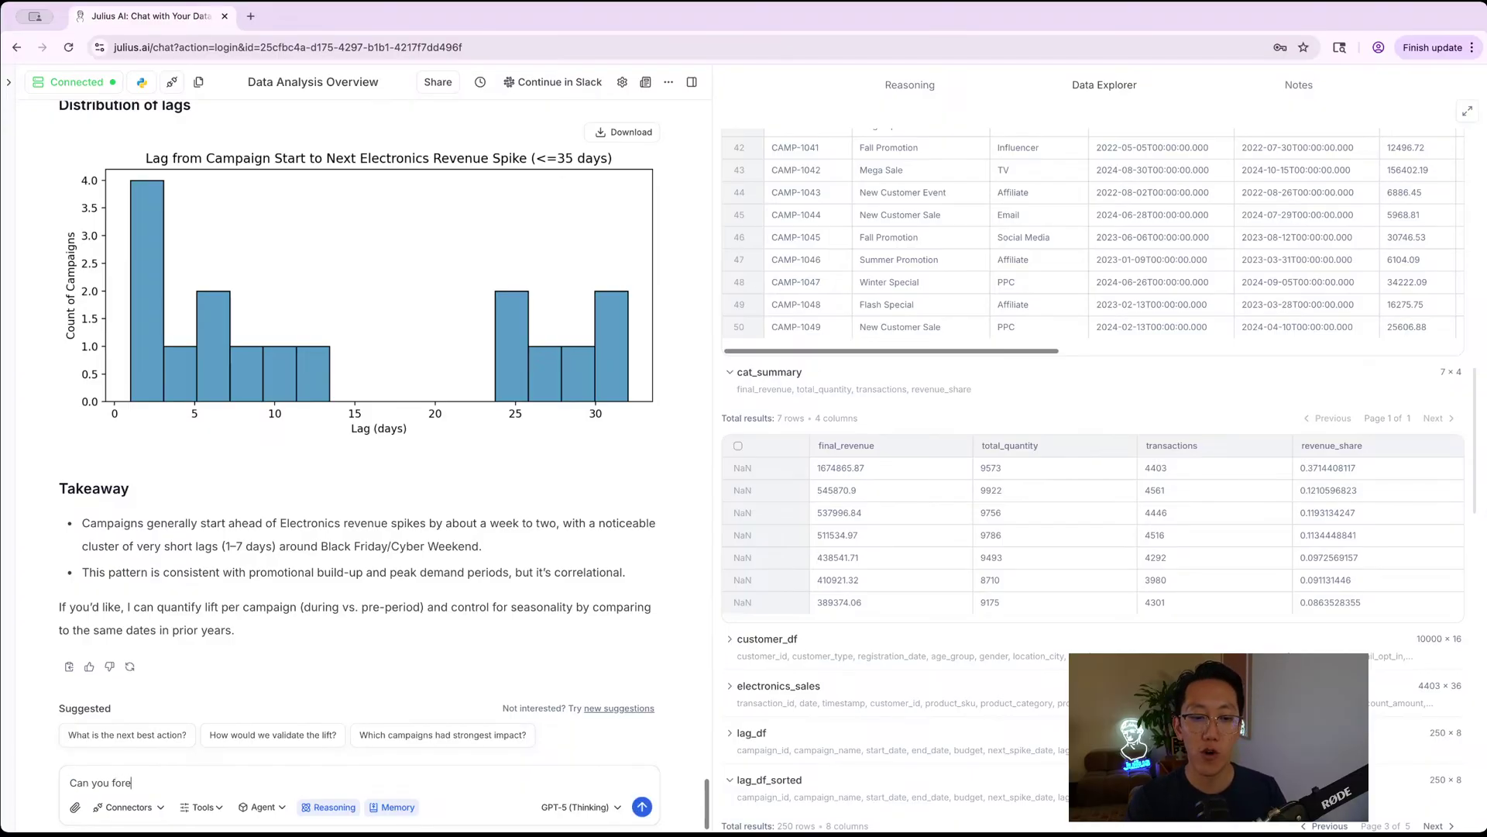
pyautogui.write('ou forecast what sales would')
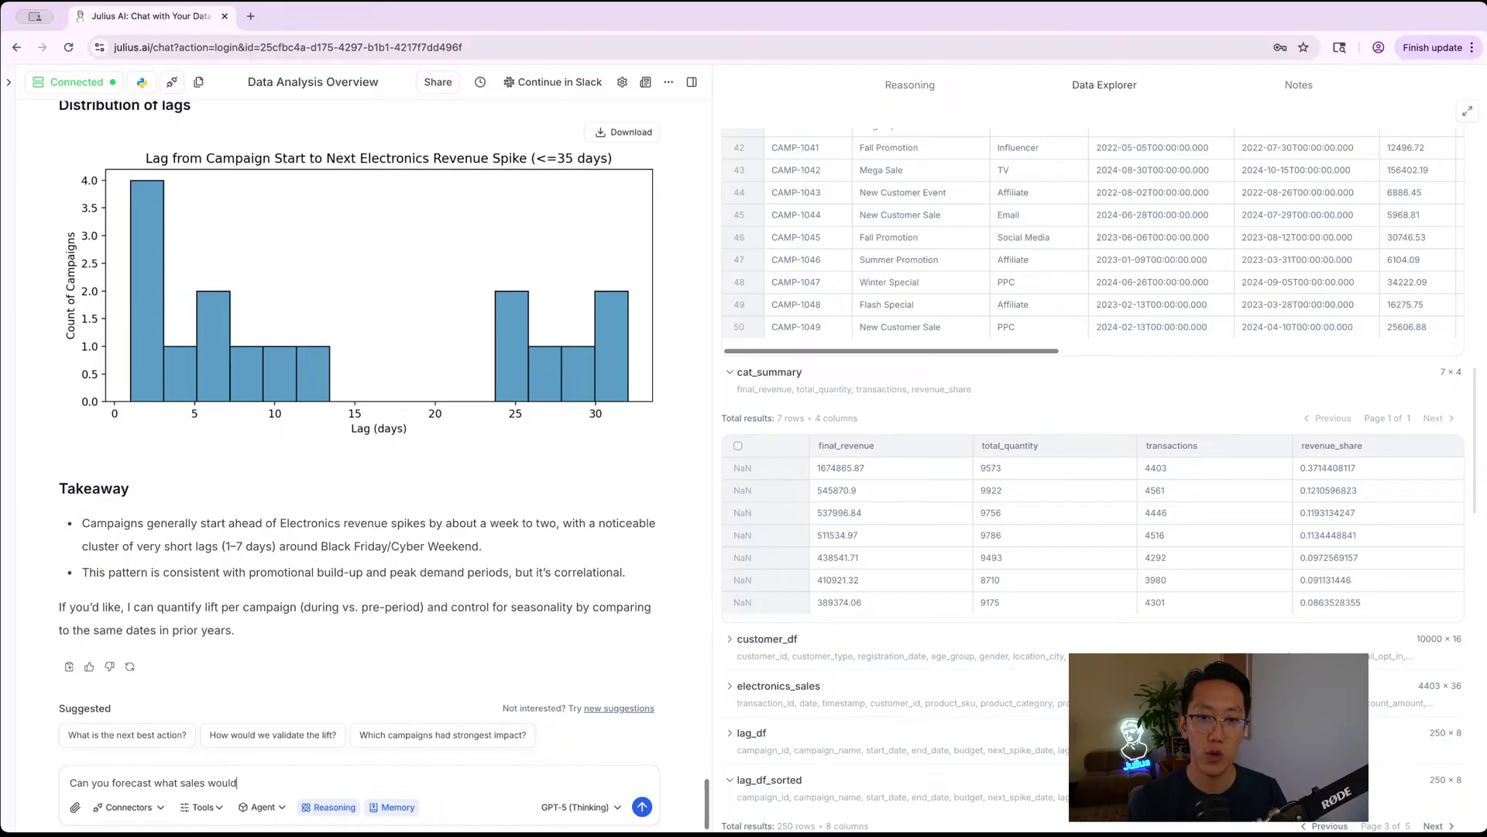
pyautogui.write(' look like for electron')
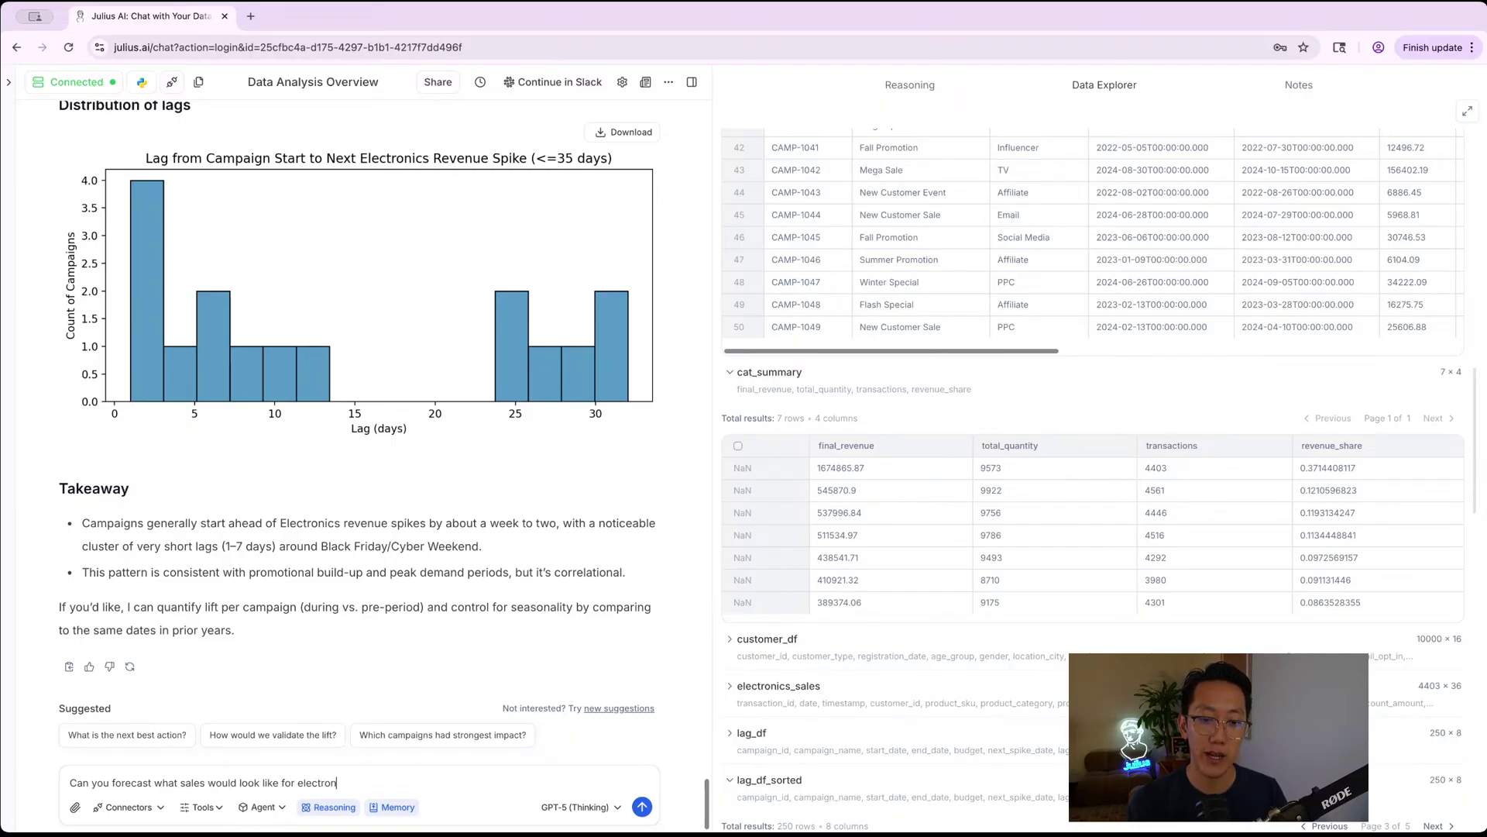
pyautogui.write('ics if i were to make a')
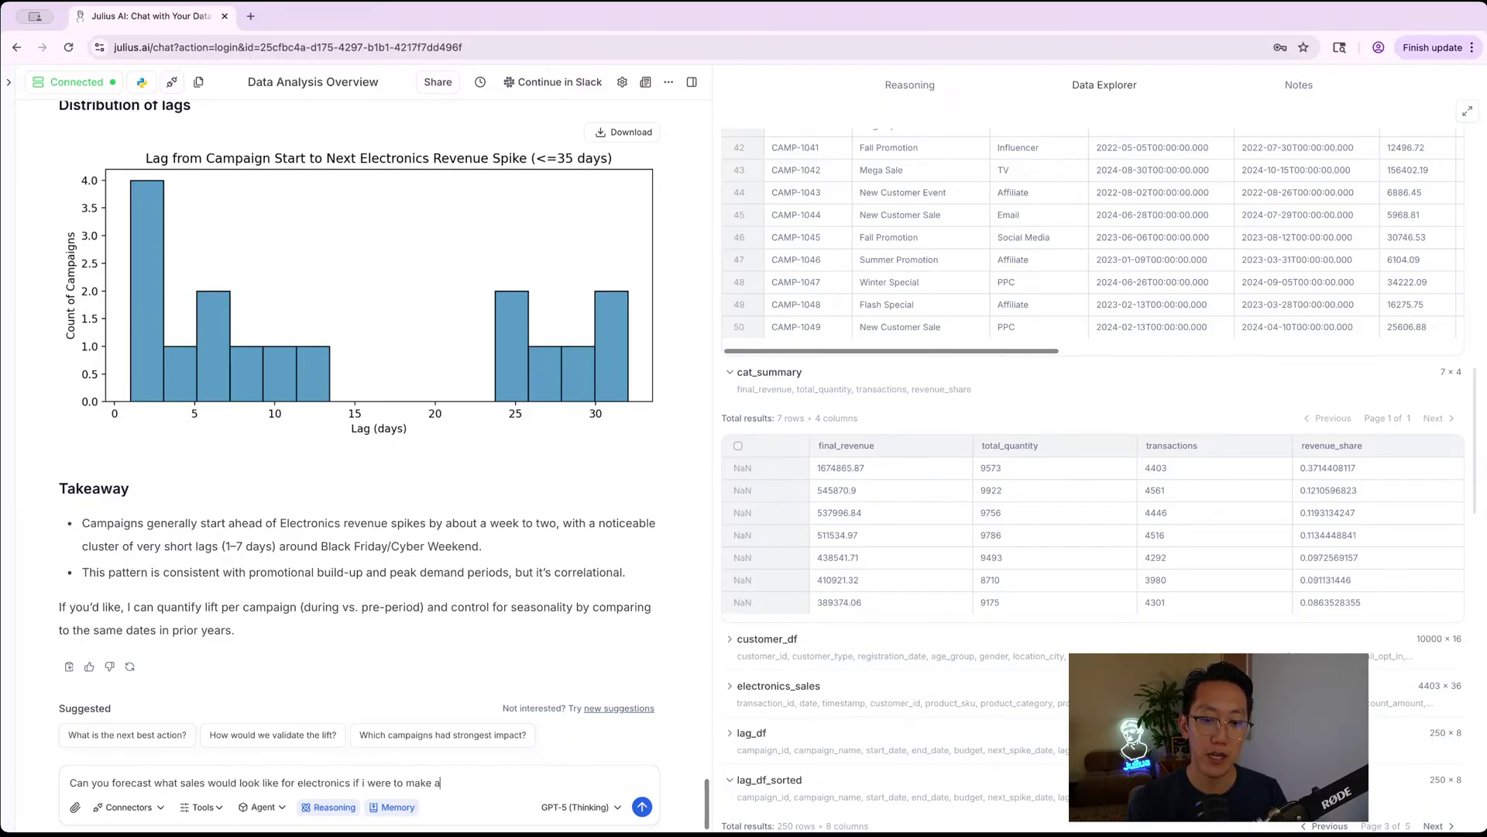
pyautogui.write('djustments to my ma')
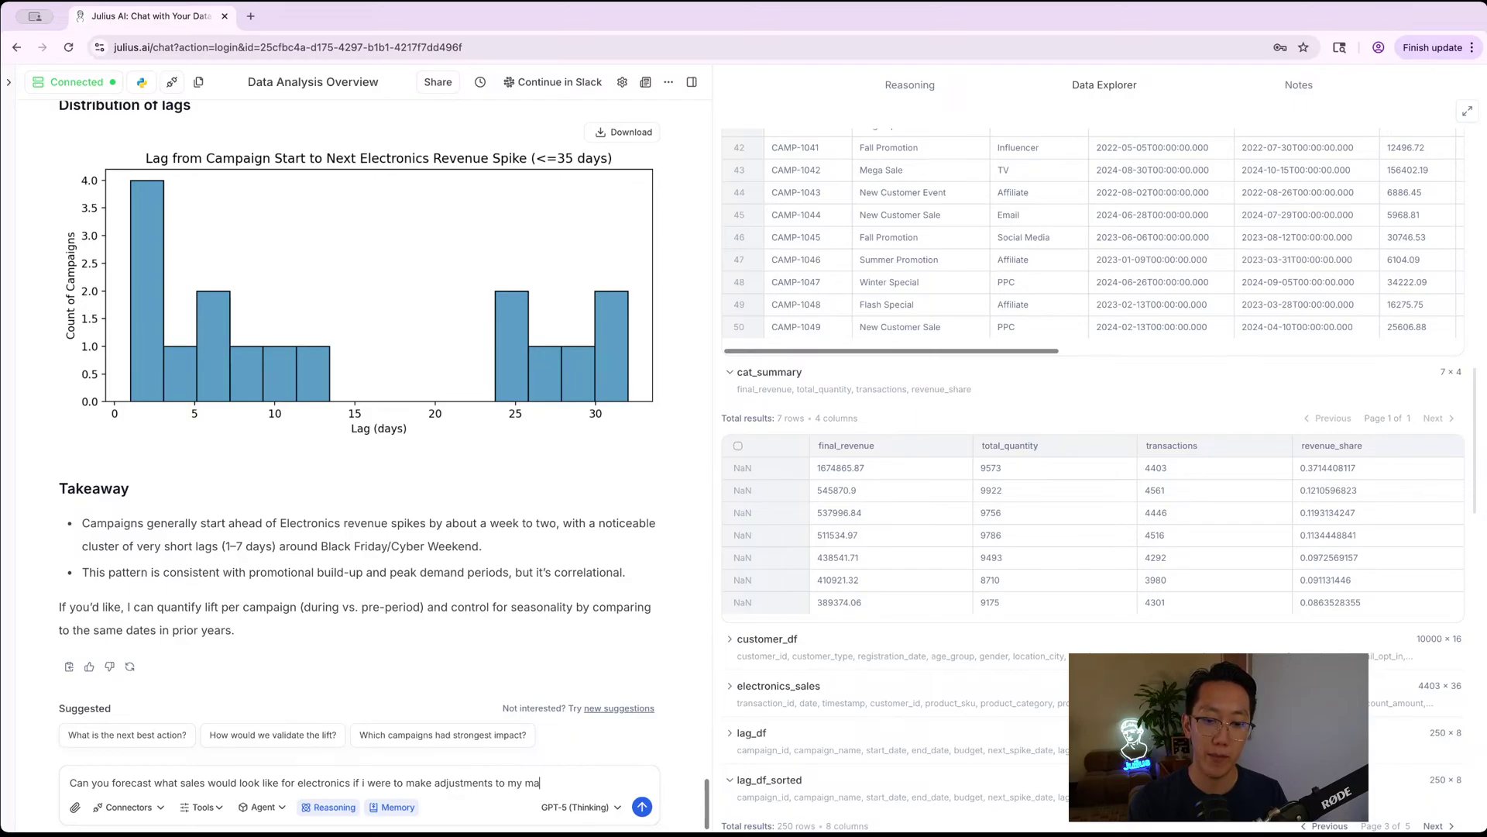
pyautogui.write('rketing campaigns usi')
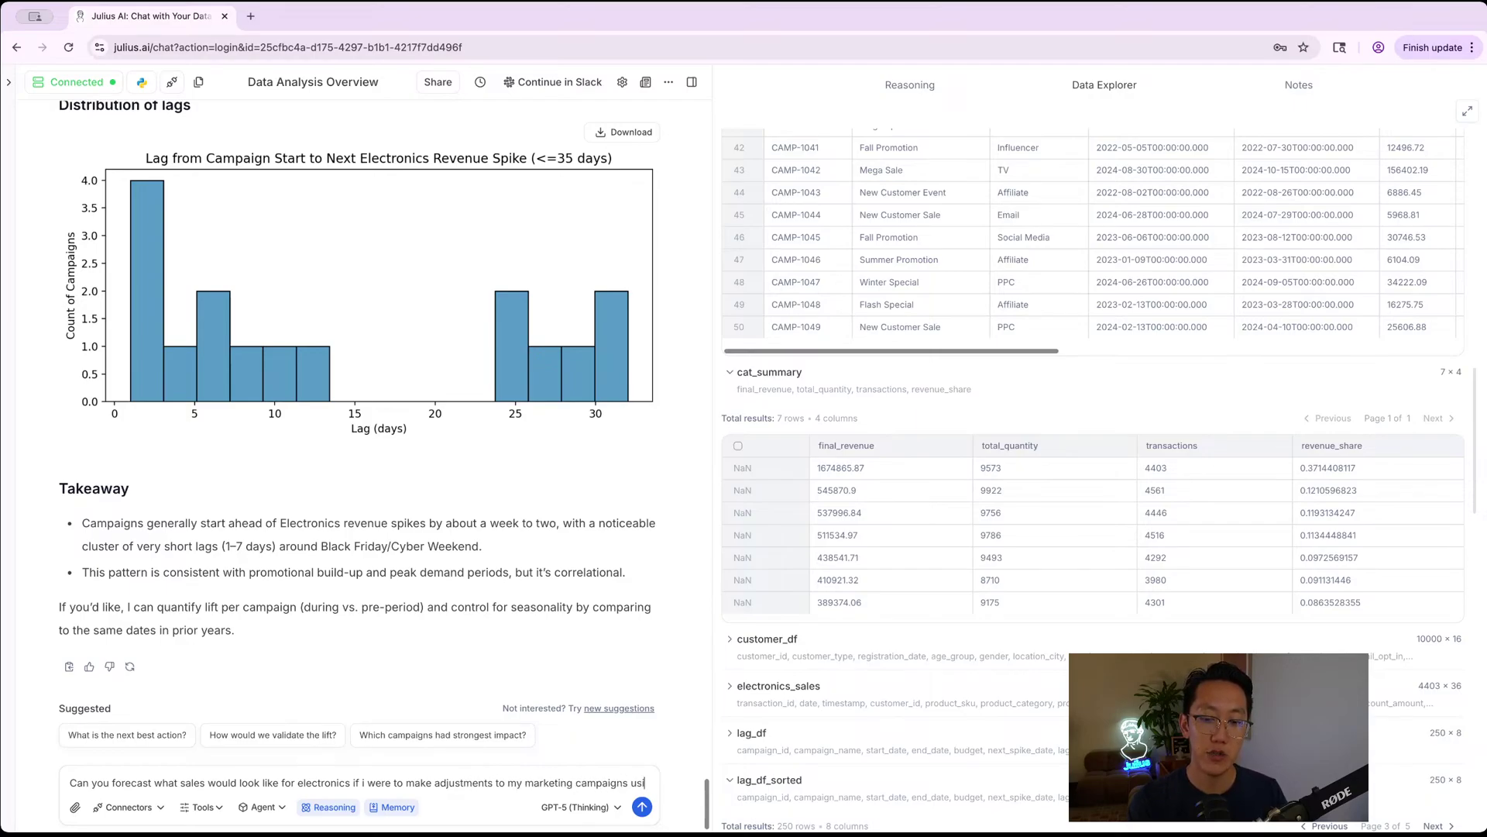
pyautogui.write('ng your suggestions?')
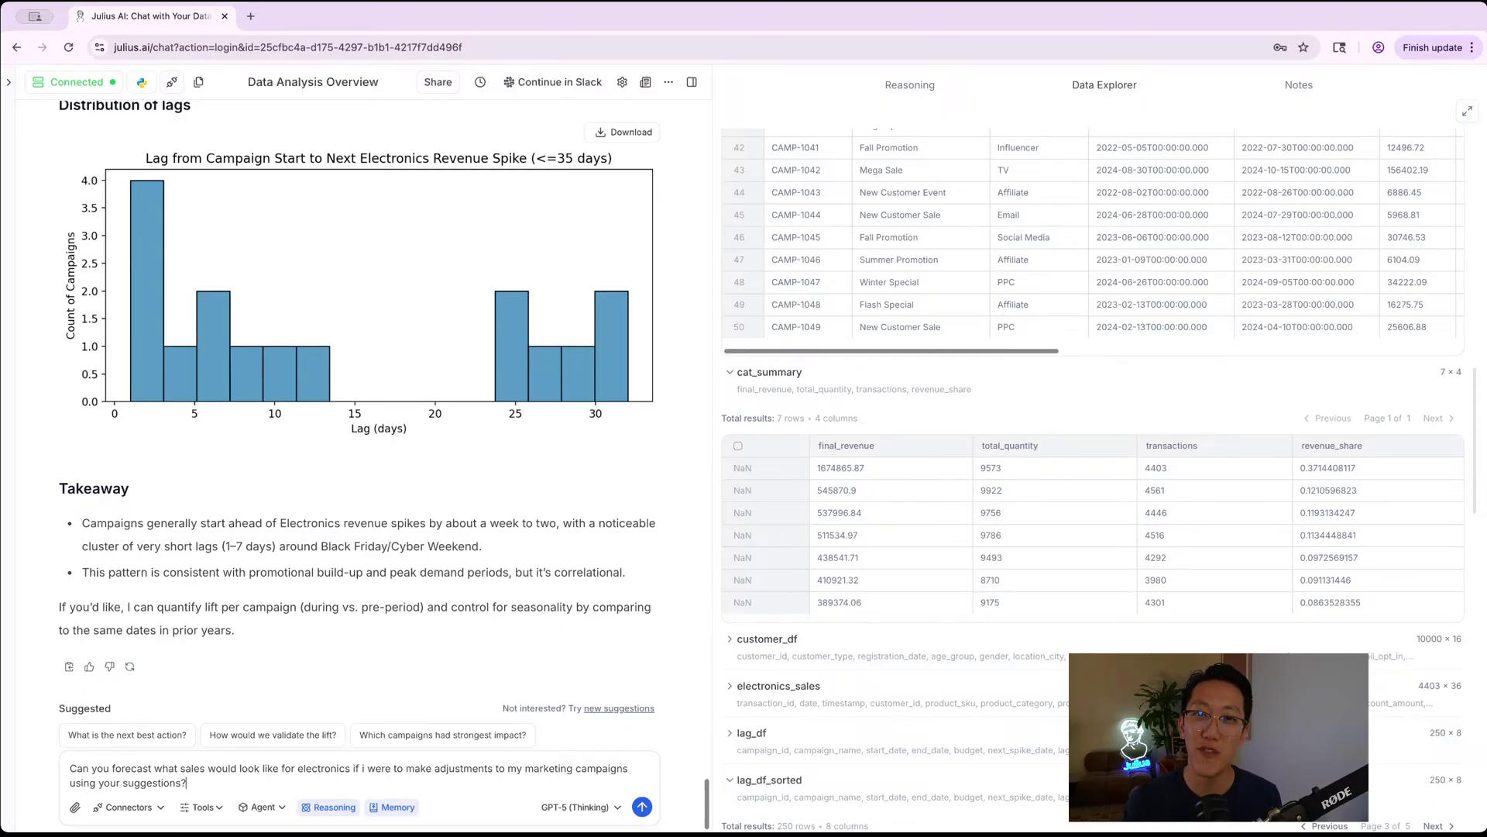
pyautogui.press('Return')
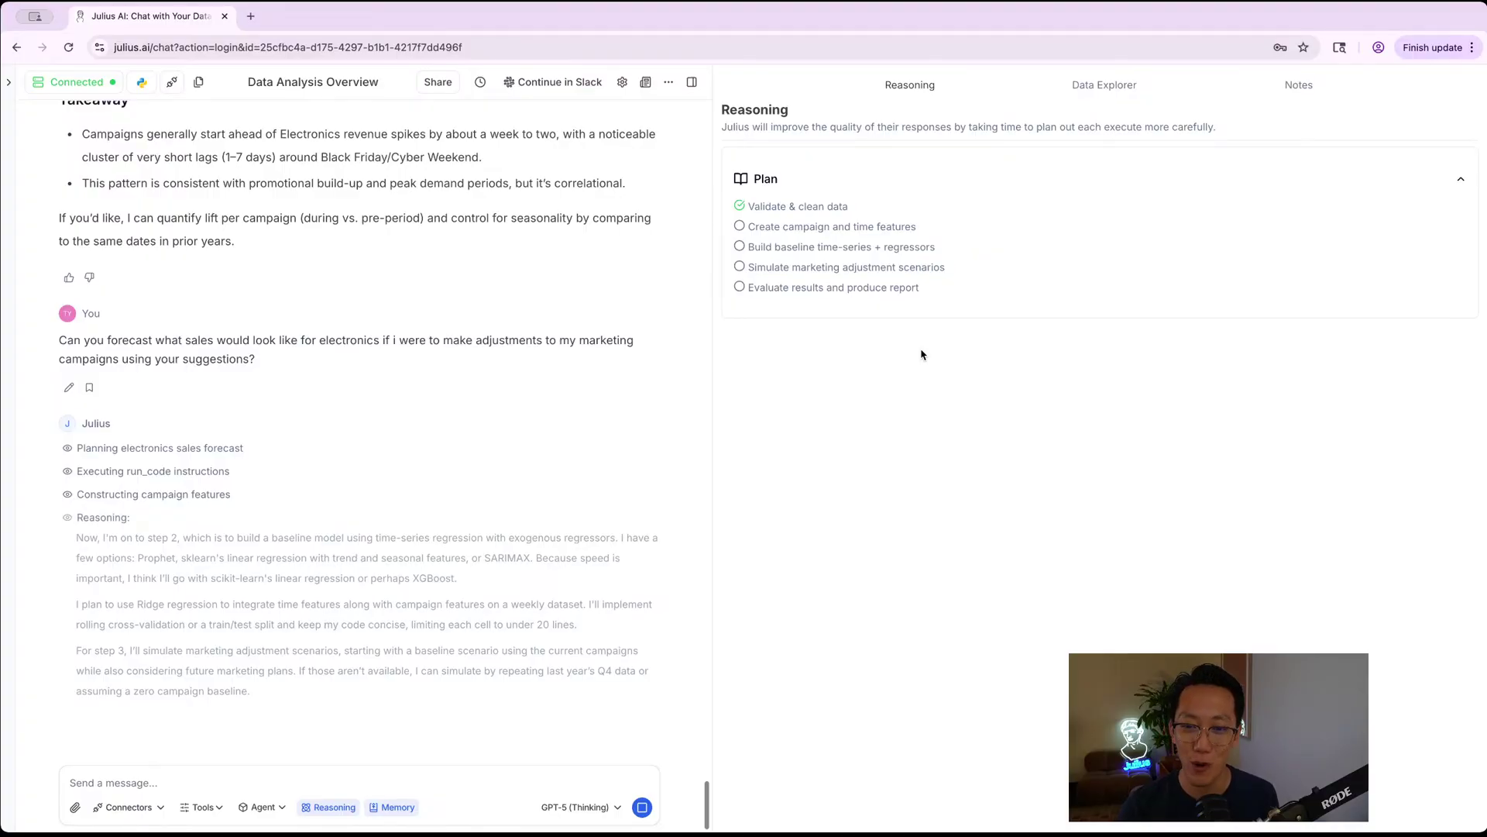
# - Review the Data Explorer dataframes and the forecast's reasoning plan, and check the list of available AI models
pyautogui.click(1135, 88)
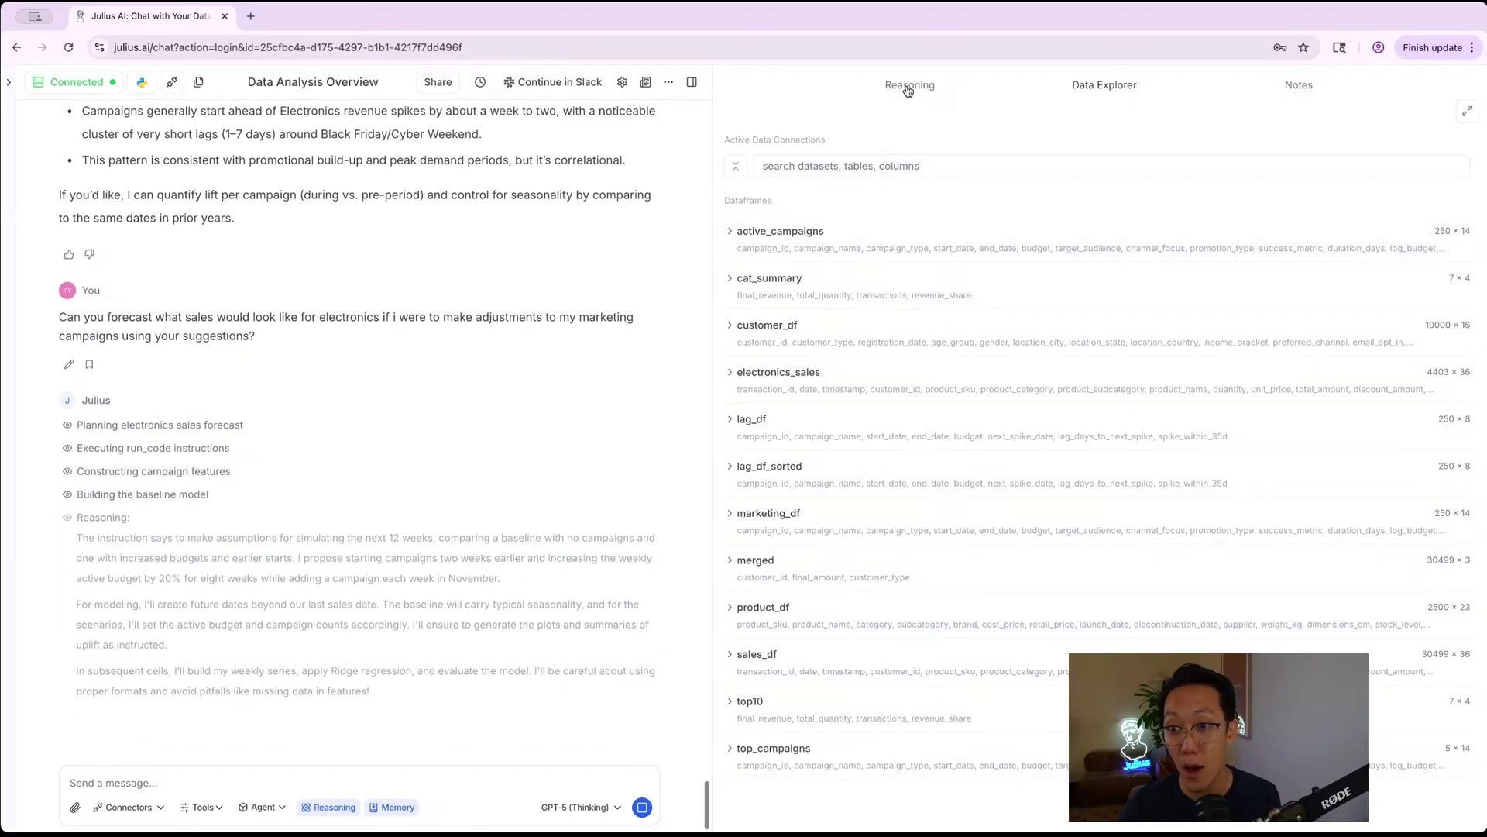
pyautogui.click(908, 87)
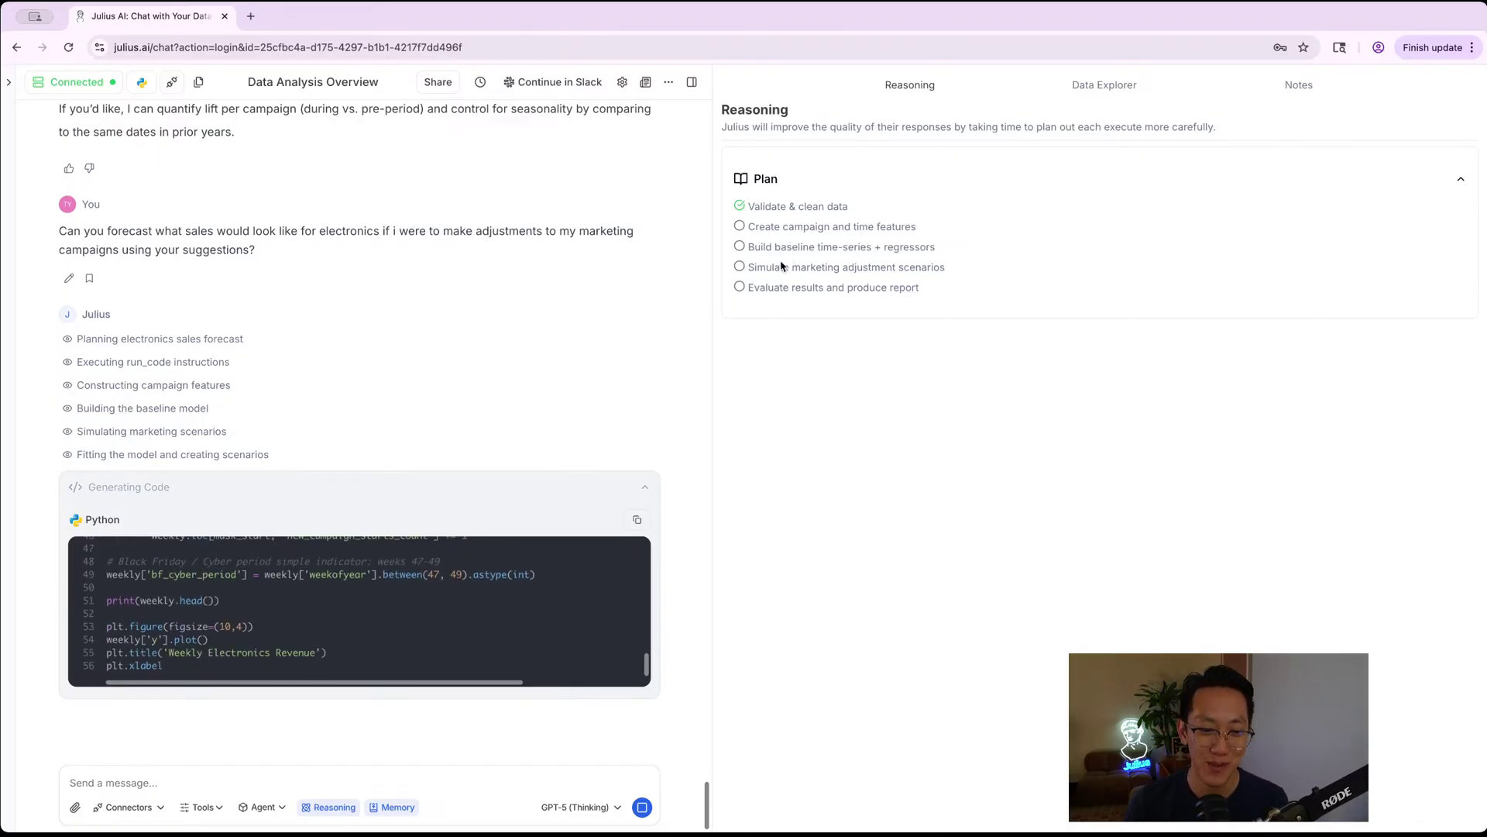
pyautogui.click(615, 813)
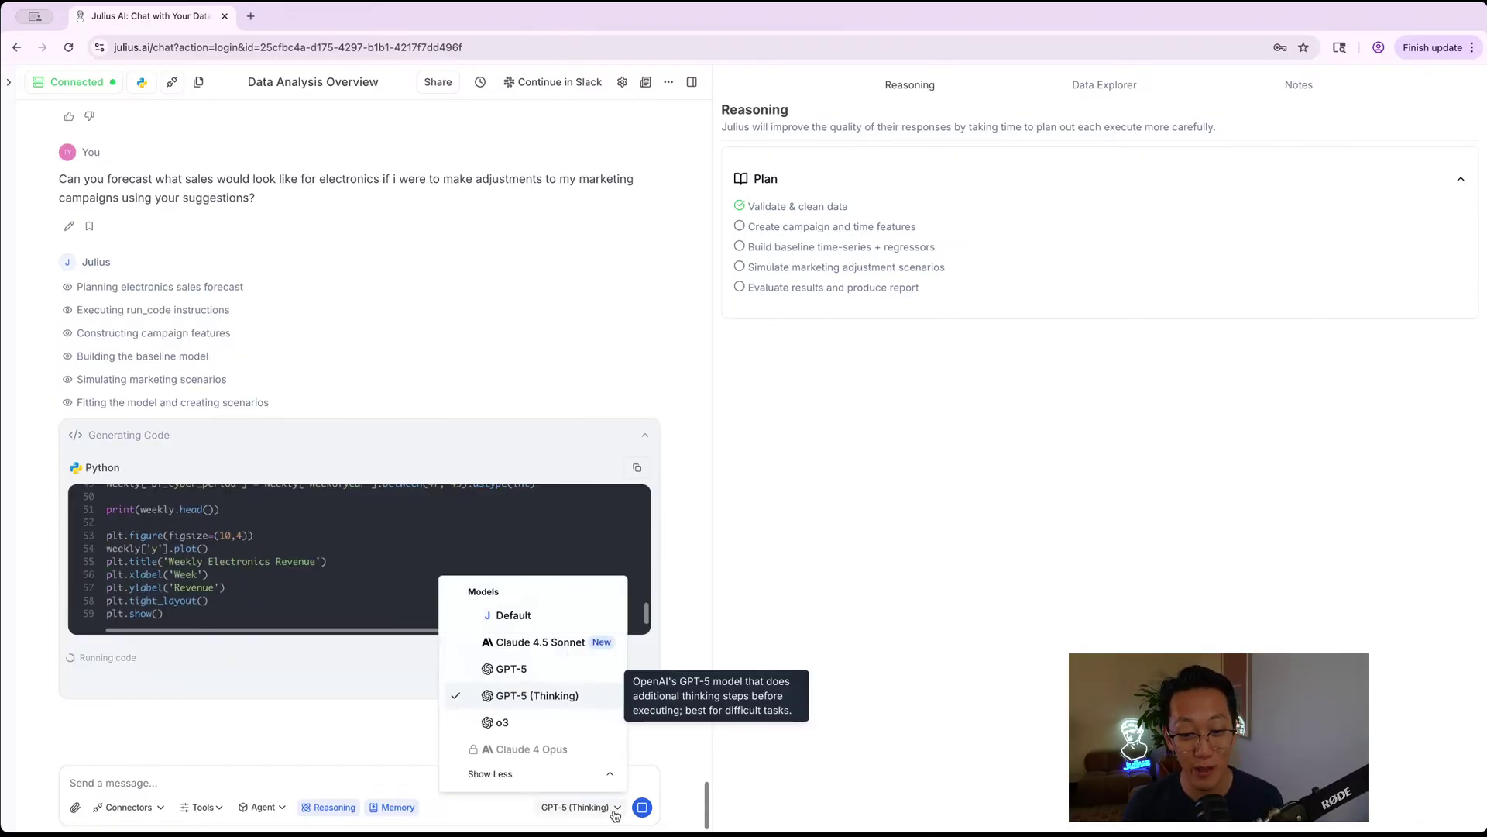
pyautogui.click(851, 699)
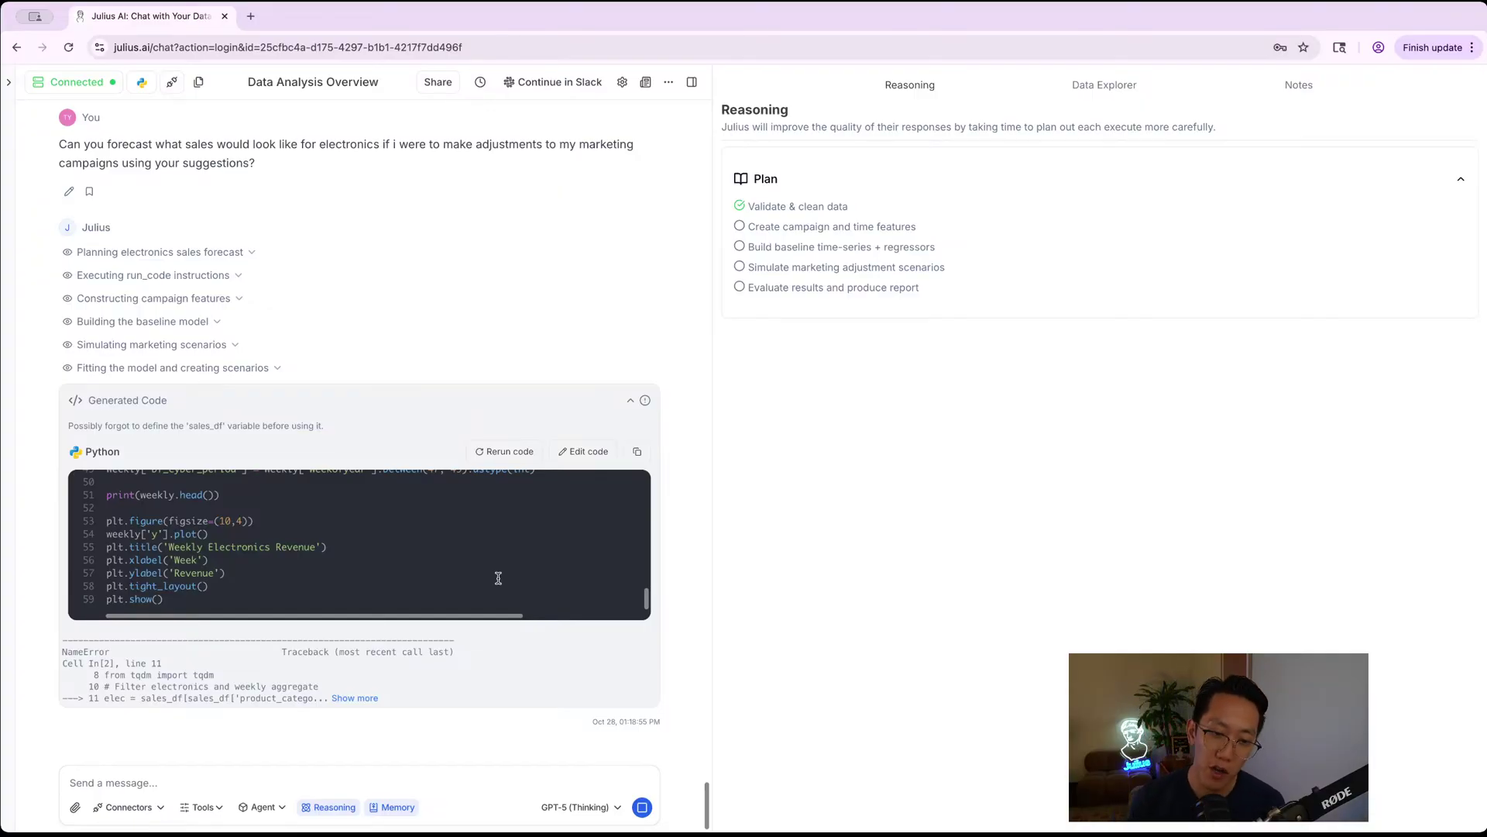
# - Preview the available chart themes, including No Theme, Julius, Scientific, Interactive (Beta) and Dark
pyautogui.click(201, 807)
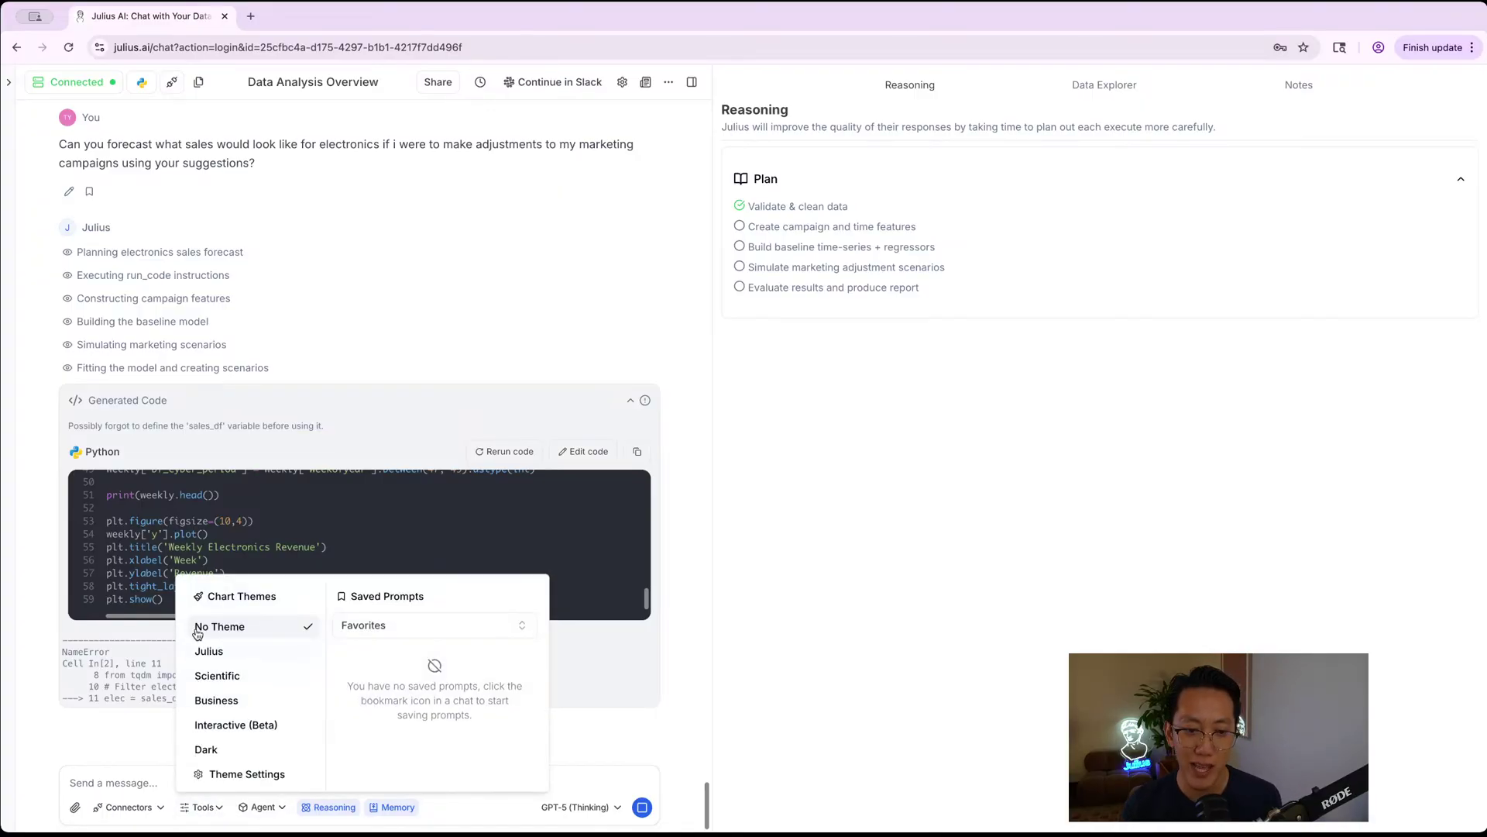
pyautogui.moveTo(229, 626)
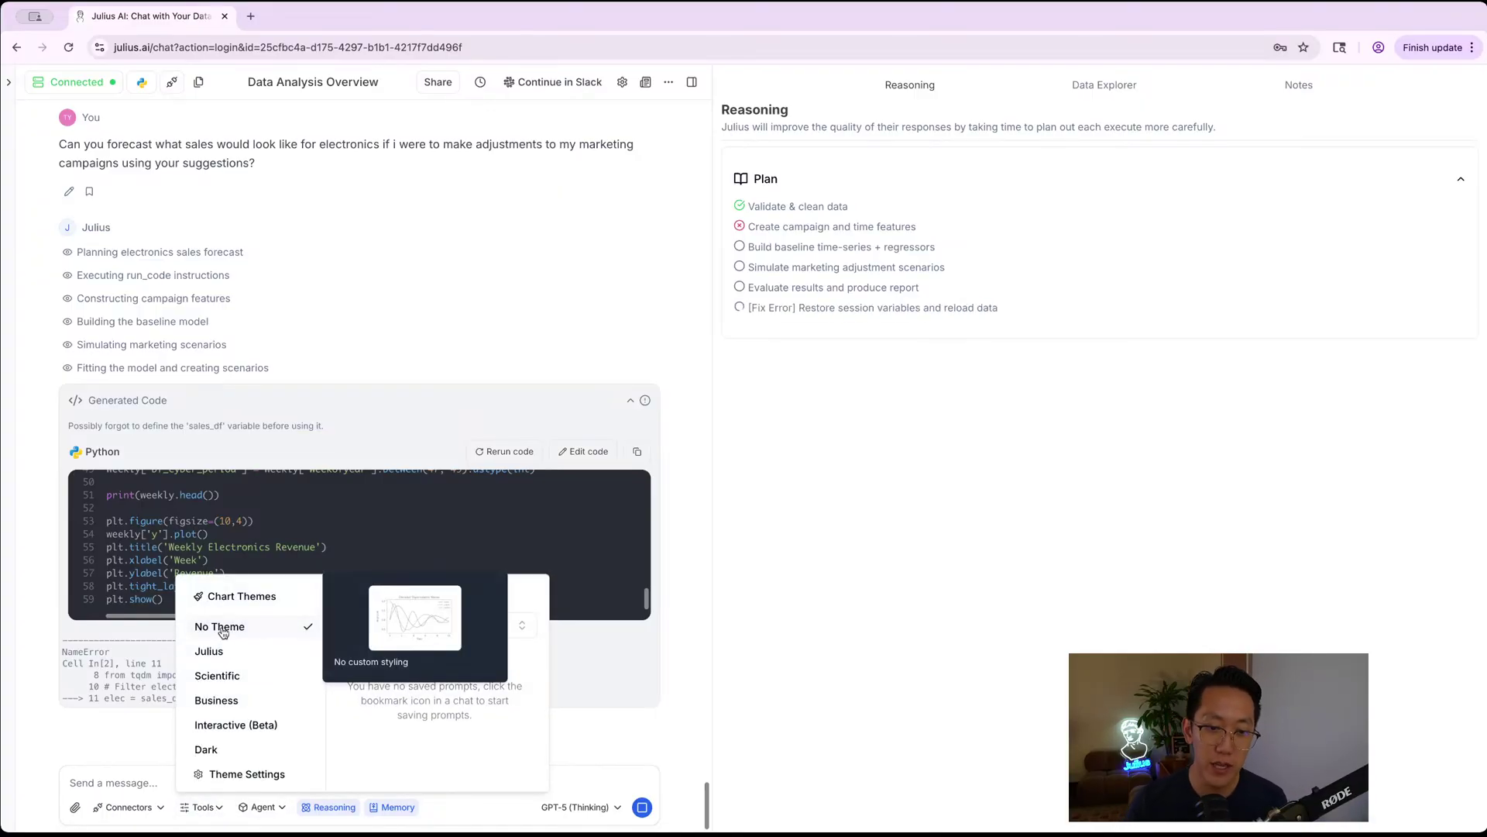
pyautogui.moveTo(221, 655)
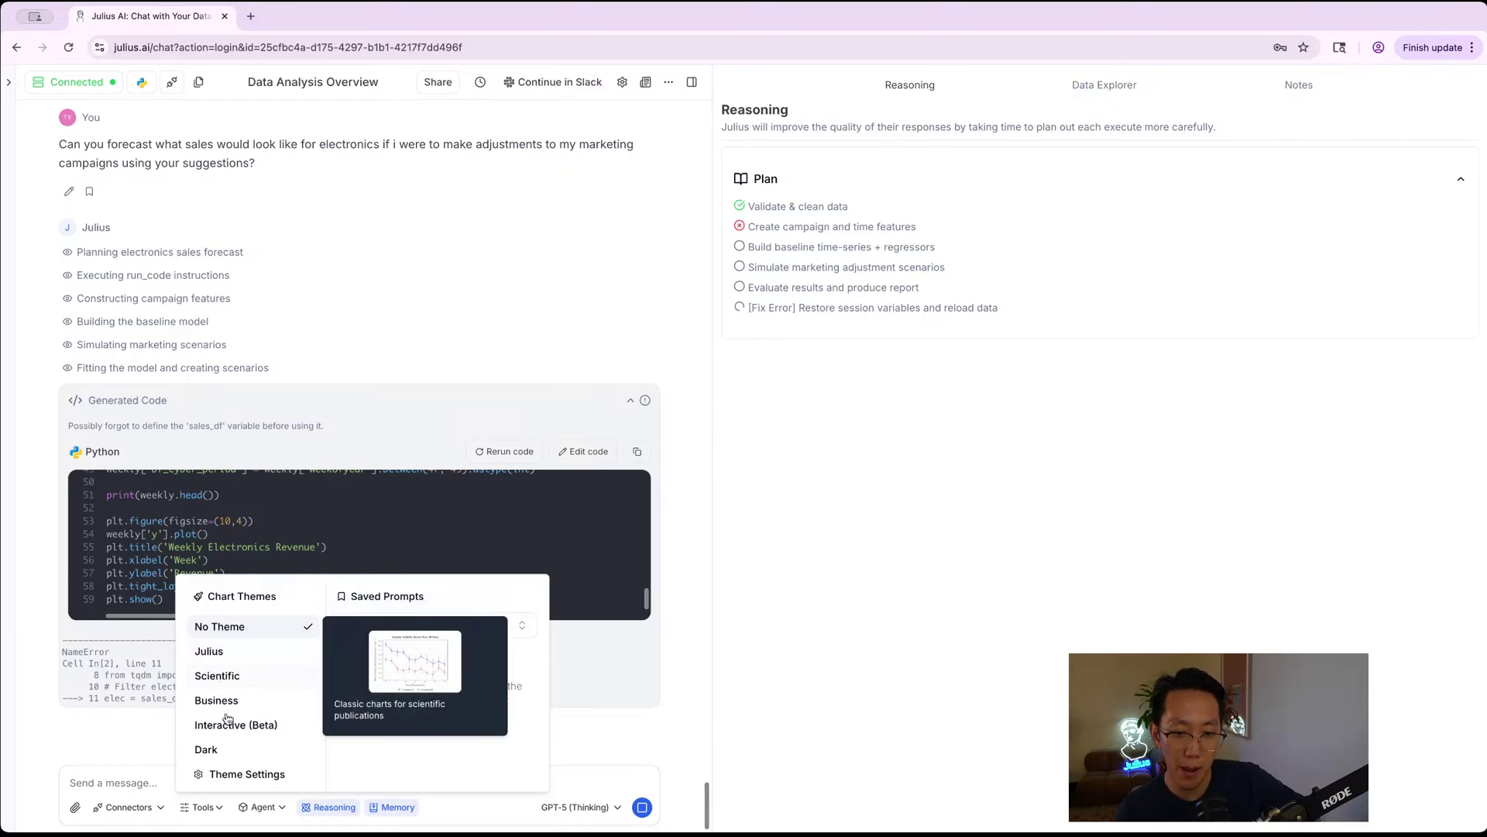
pyautogui.moveTo(229, 732)
pyautogui.moveTo(225, 762)
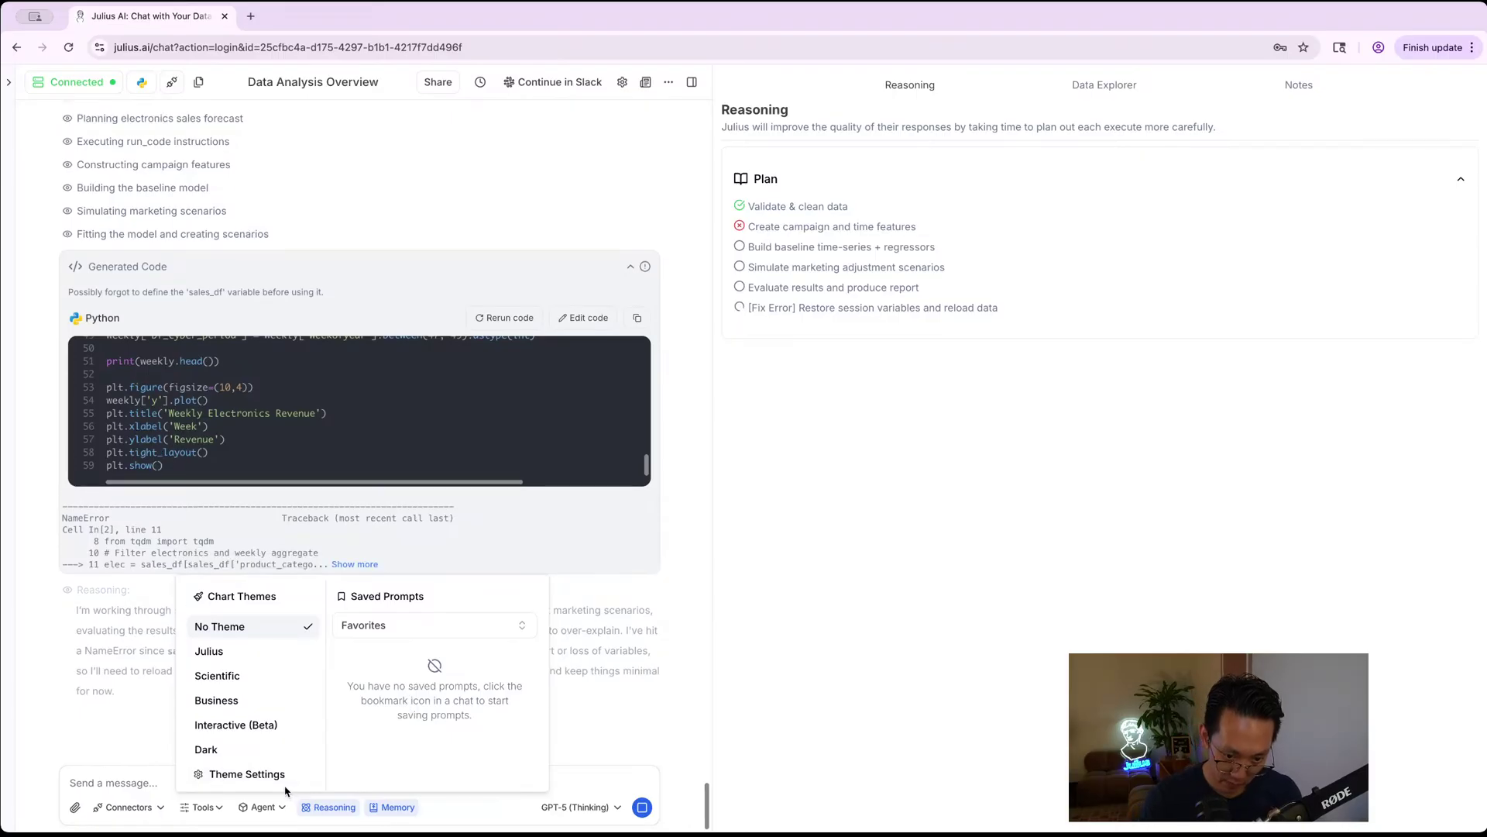
# - Start creating a new custom chart theme from the theme settings and look over its name, color and instruction fields
pyautogui.click(239, 775)
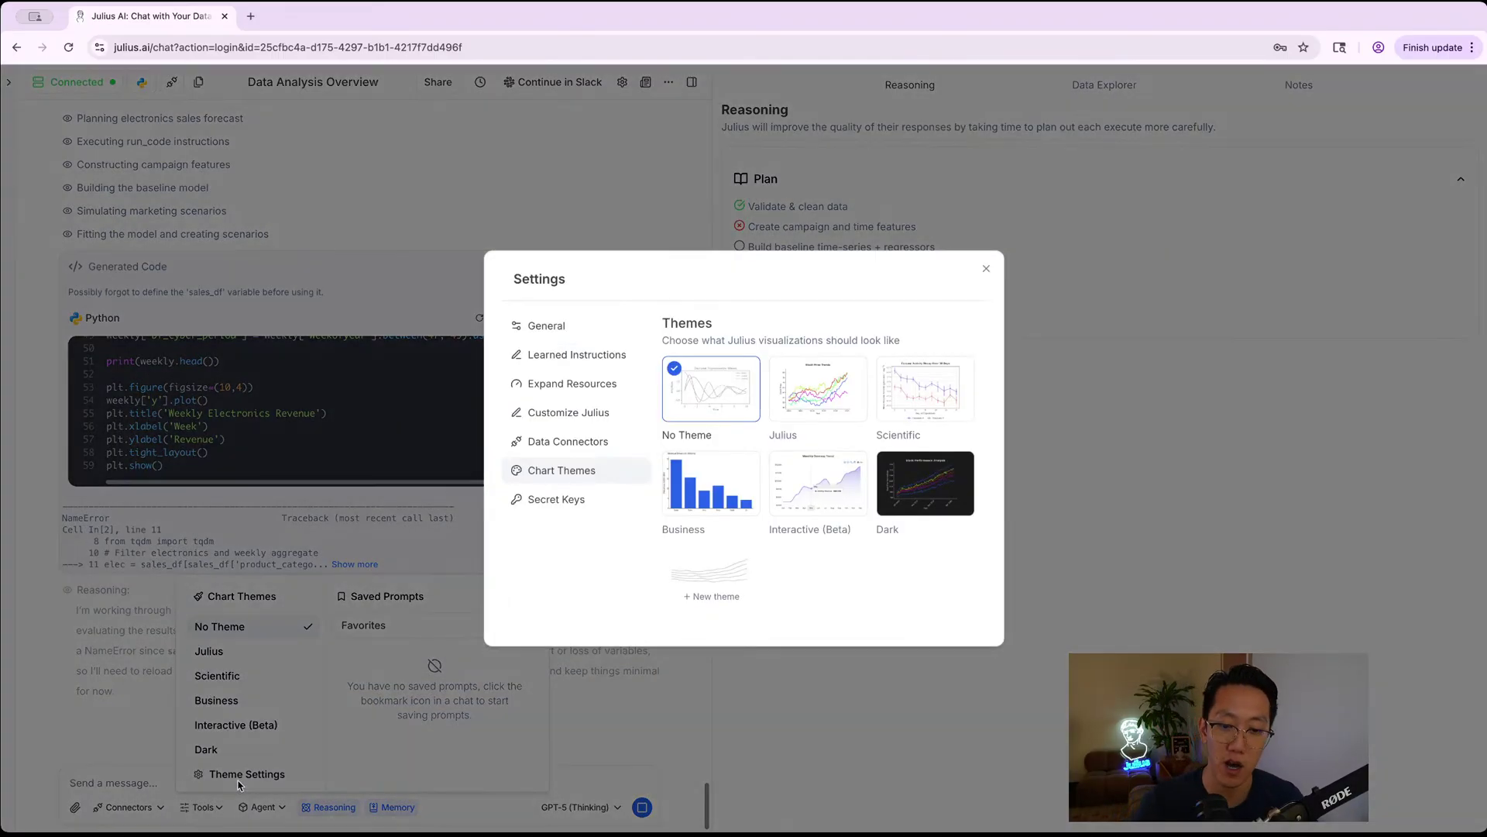
pyautogui.click(708, 573)
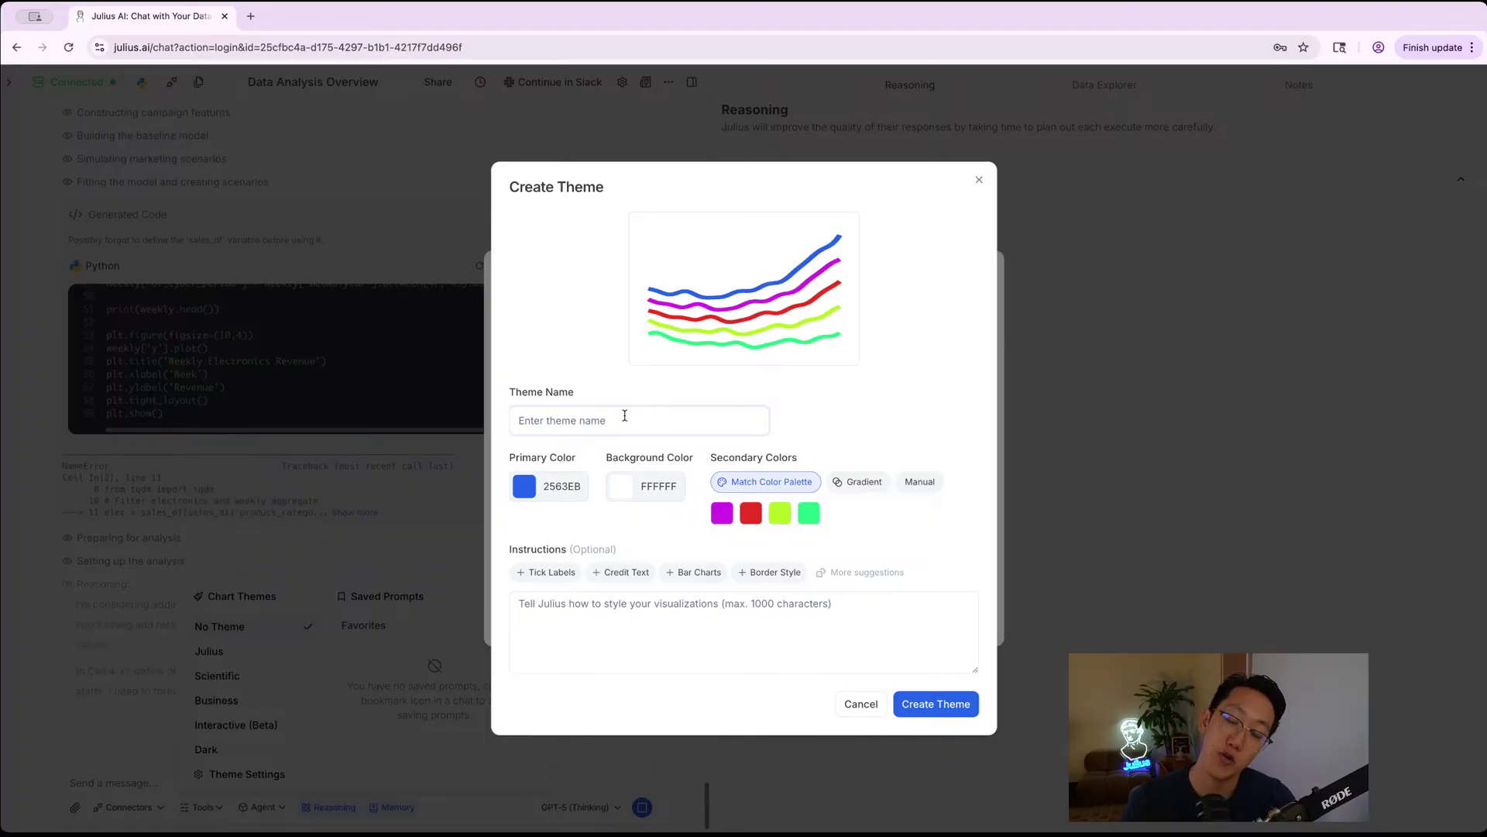
pyautogui.click(578, 428)
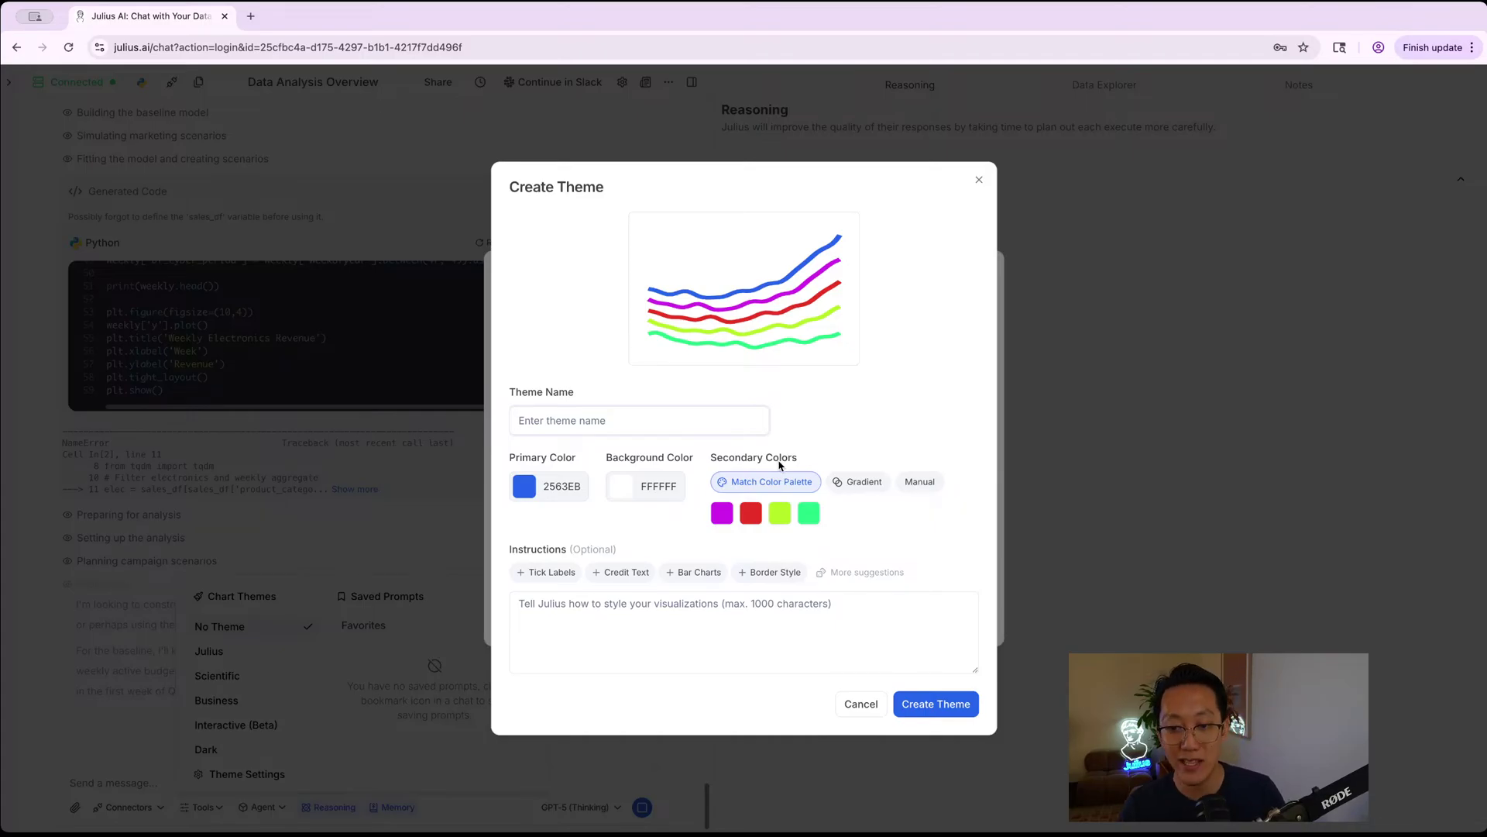
pyautogui.click(844, 448)
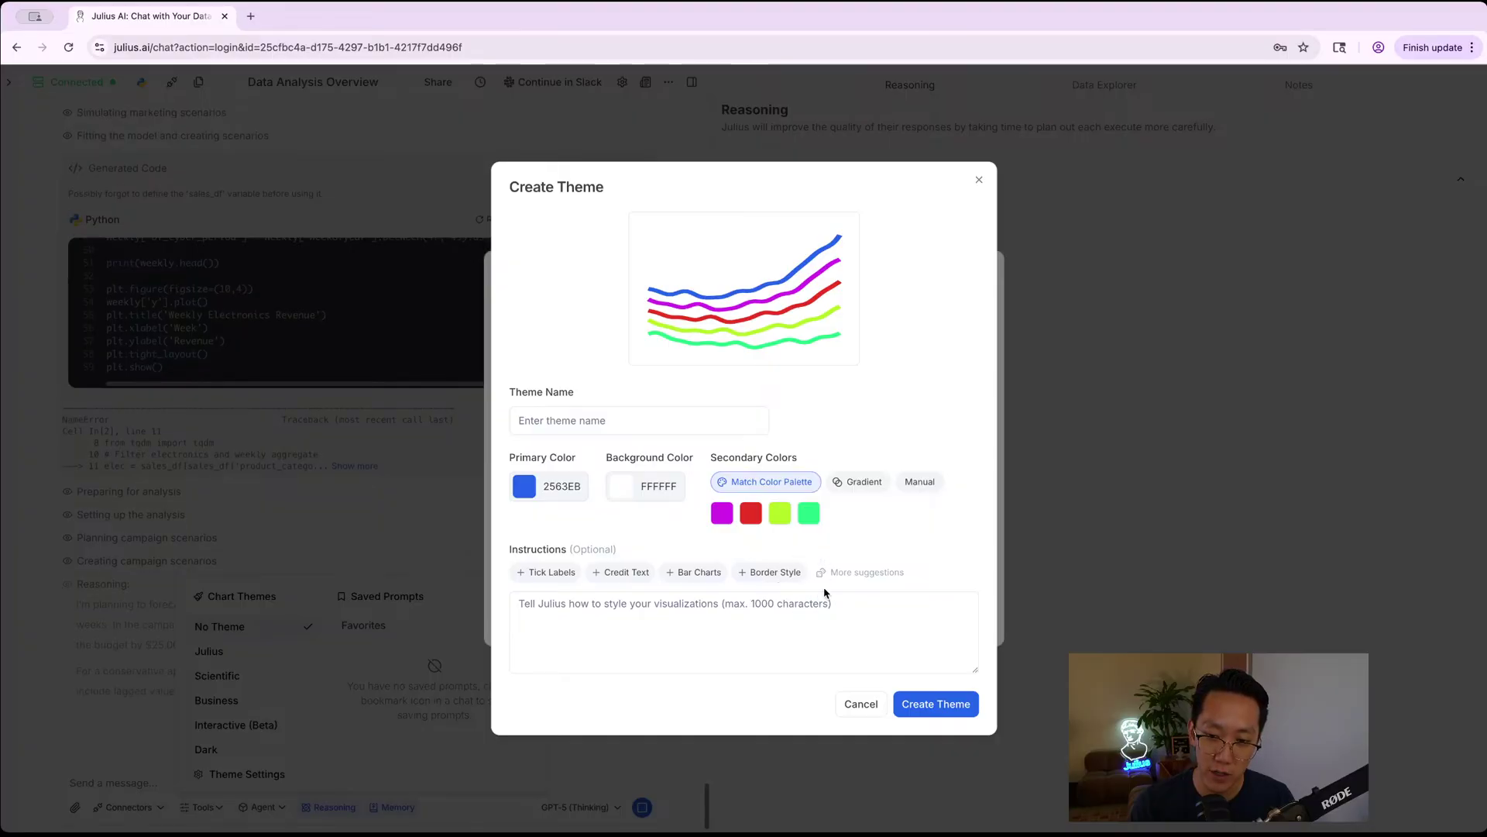
pyautogui.click(691, 604)
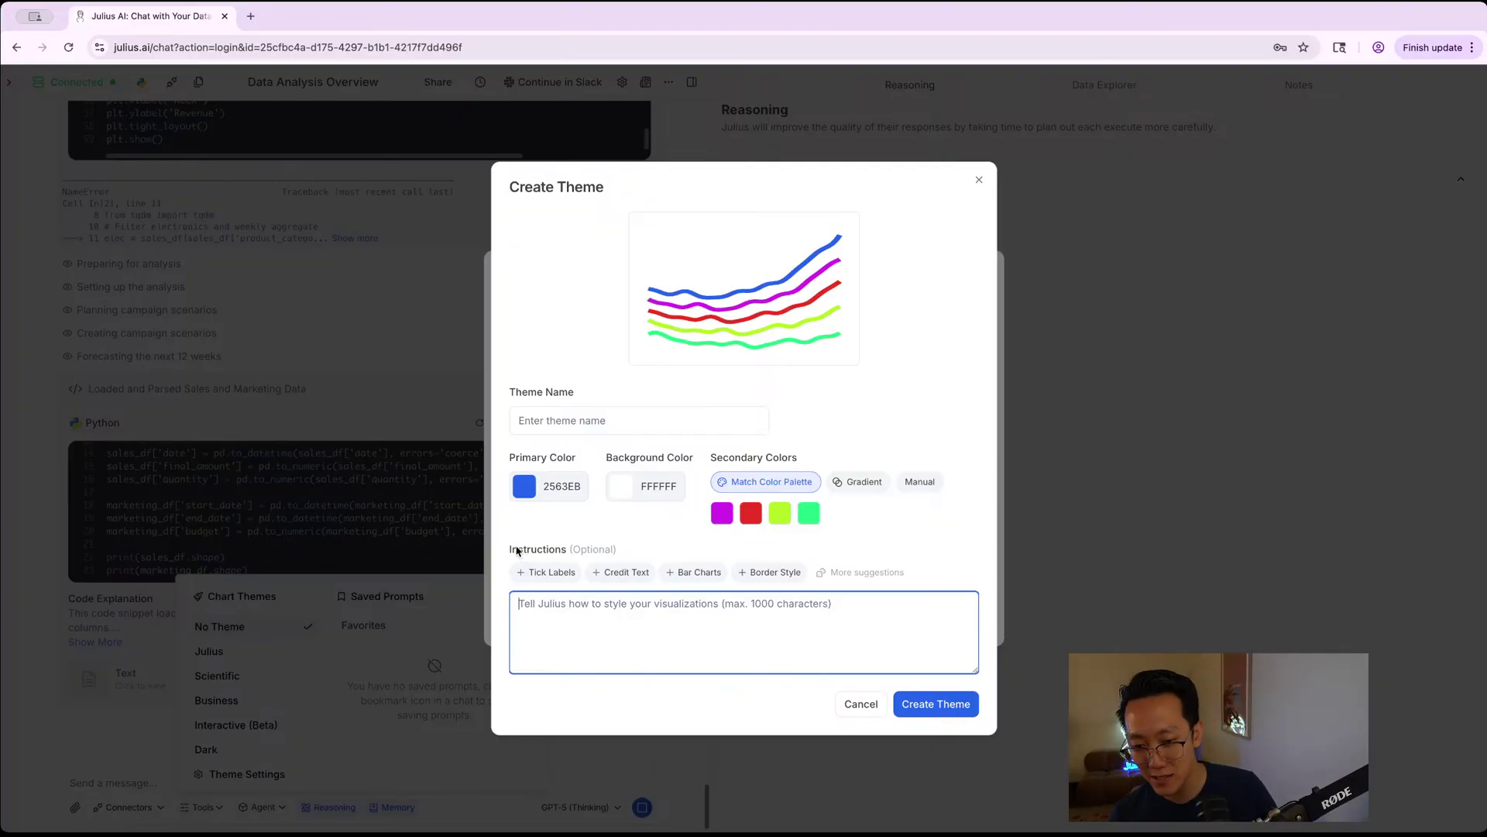
# - Add the suggested Credit Text, Bar Charts, Border Style, Tick Labels and Error Bars instructions to the new theme, and cancel it without saving
pyautogui.click(630, 578)
pyautogui.click(625, 576)
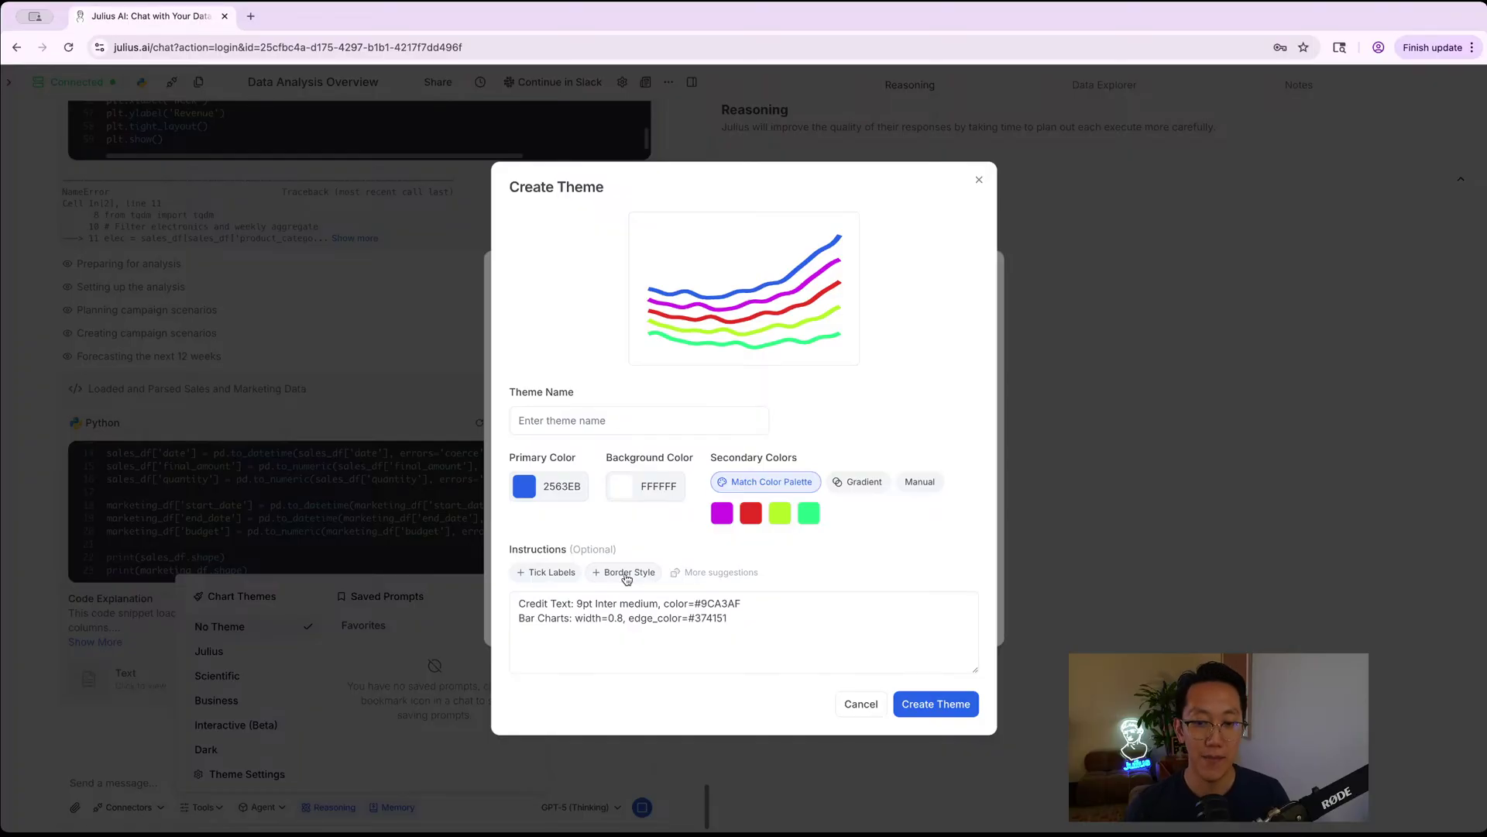
pyautogui.click(626, 576)
pyautogui.click(544, 574)
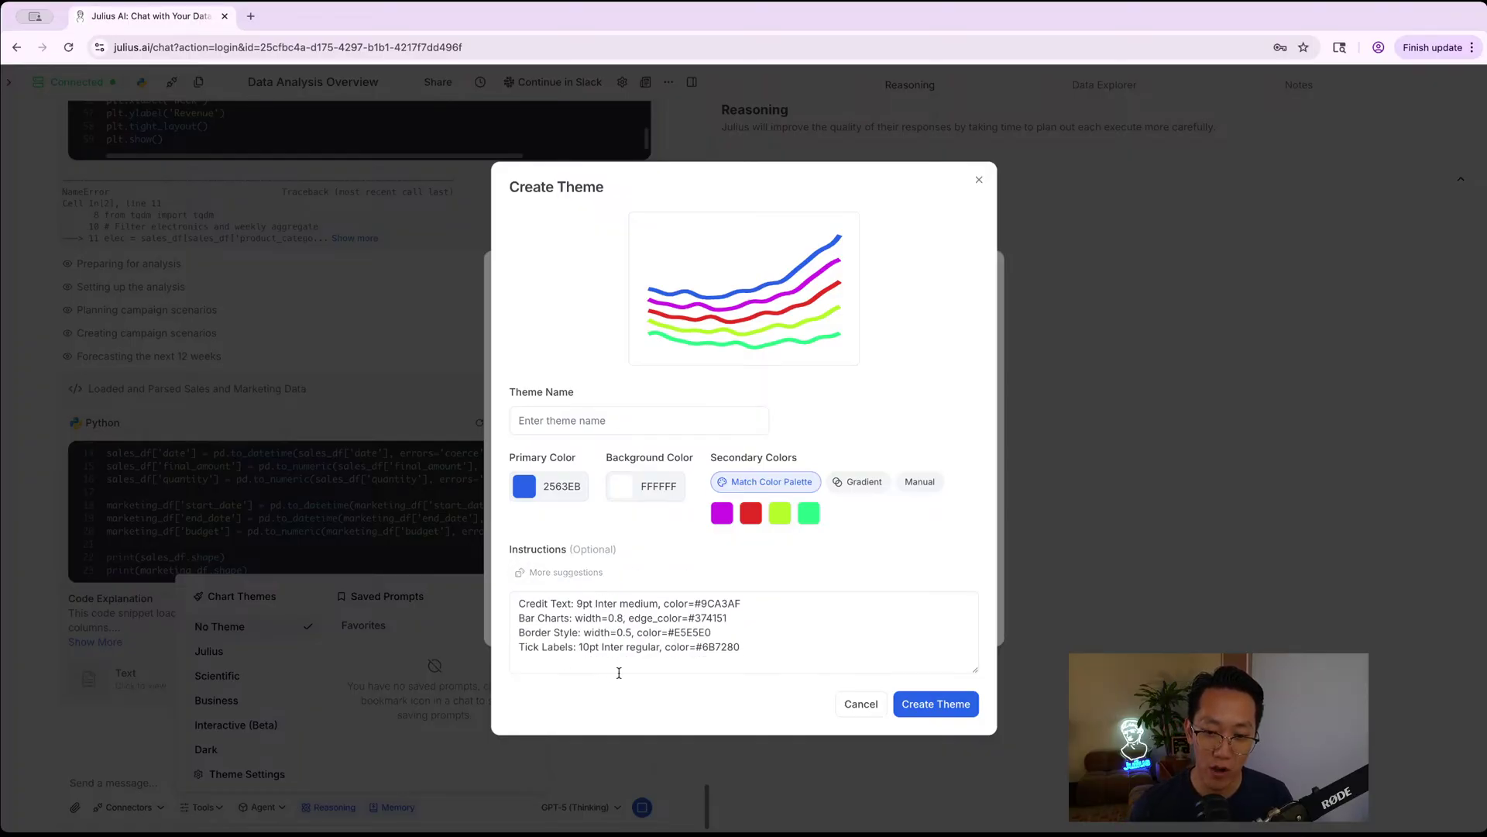
pyautogui.moveTo(619, 672); pyautogui.dragTo(476, 605)
pyautogui.click(562, 572)
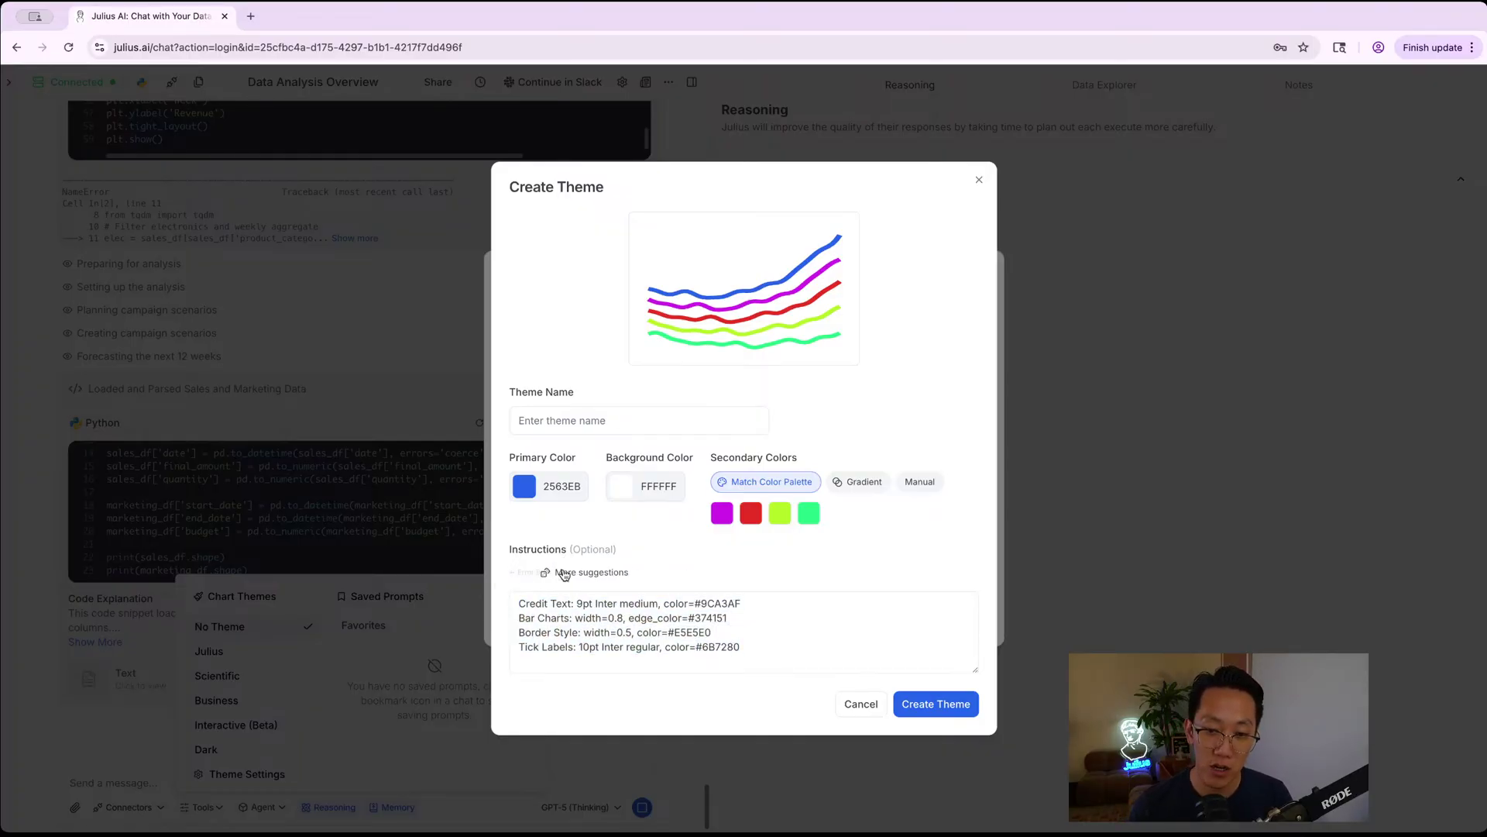
pyautogui.click(556, 574)
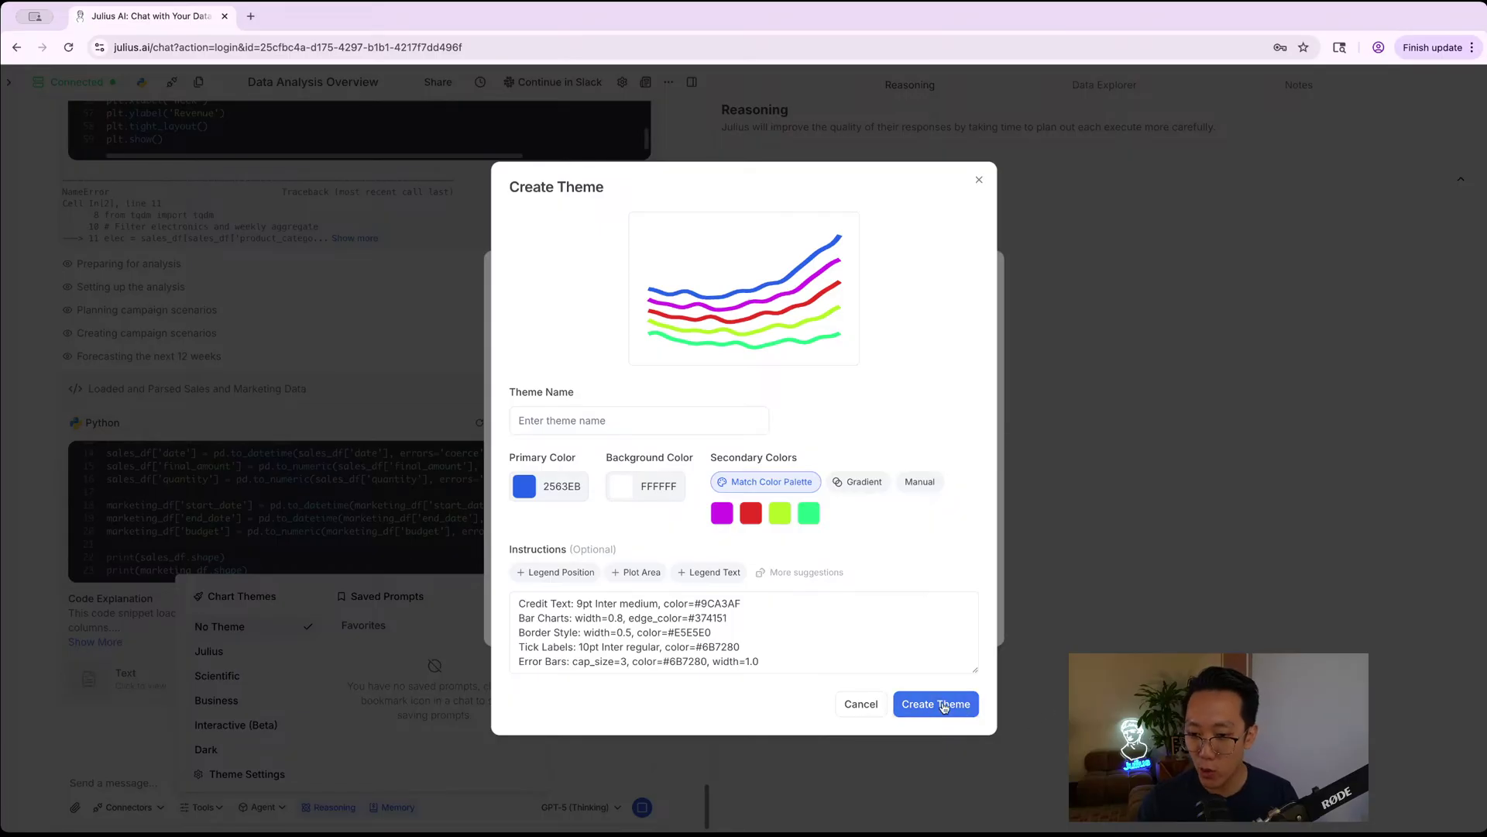
pyautogui.click(602, 428)
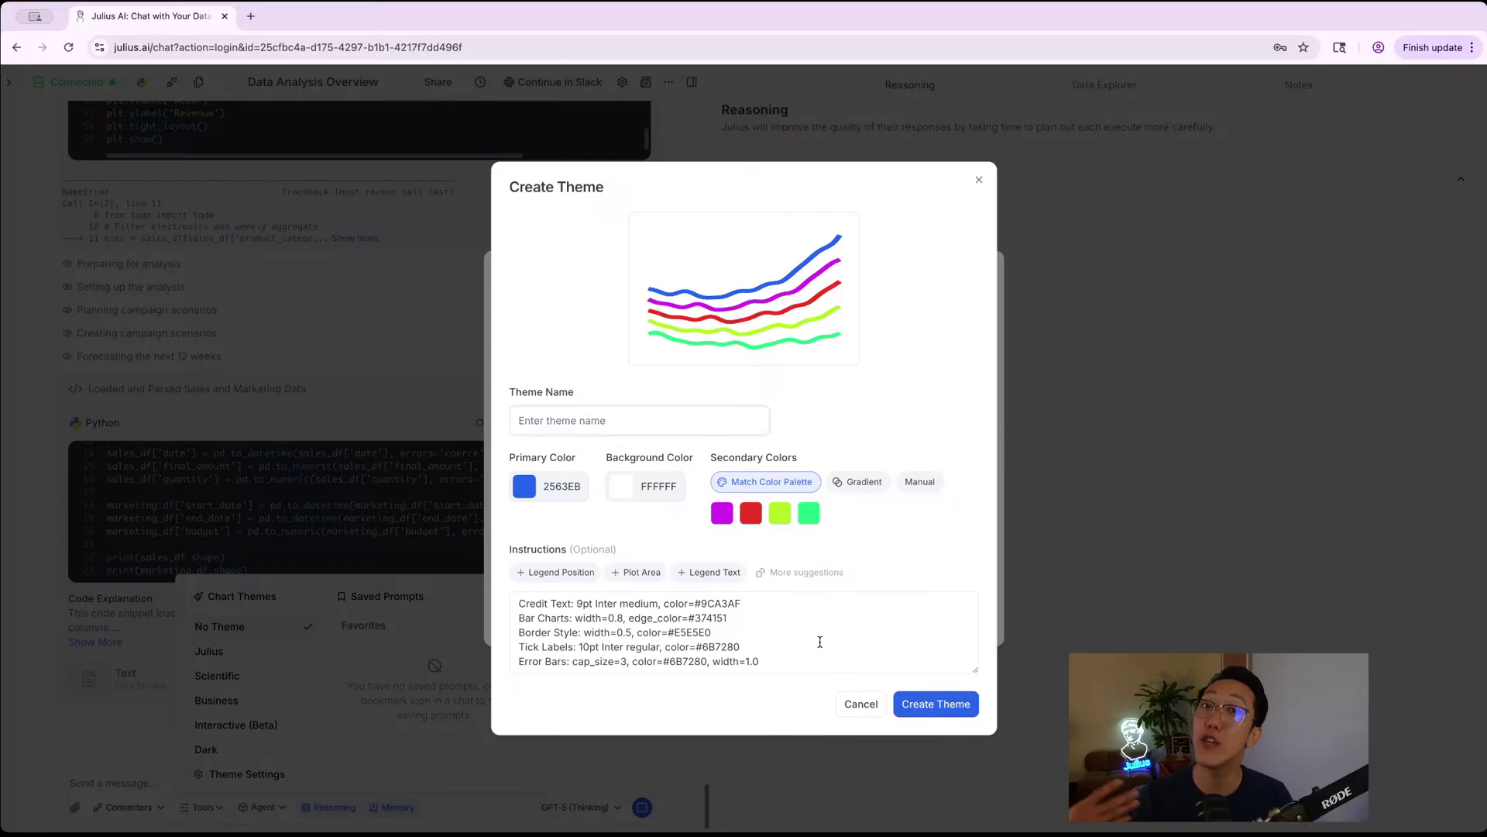
pyautogui.click(862, 702)
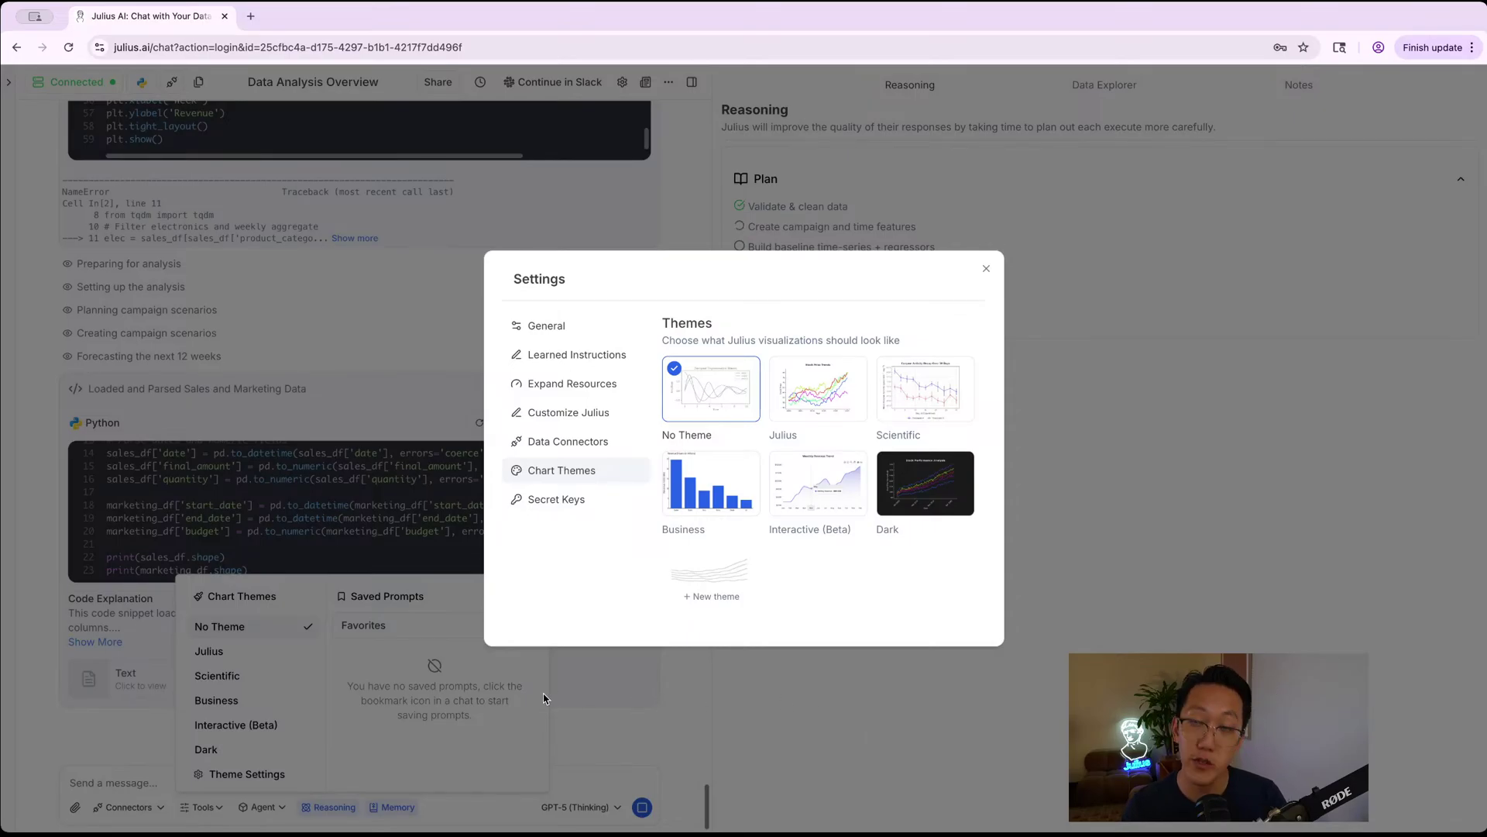
pyautogui.click(545, 697)
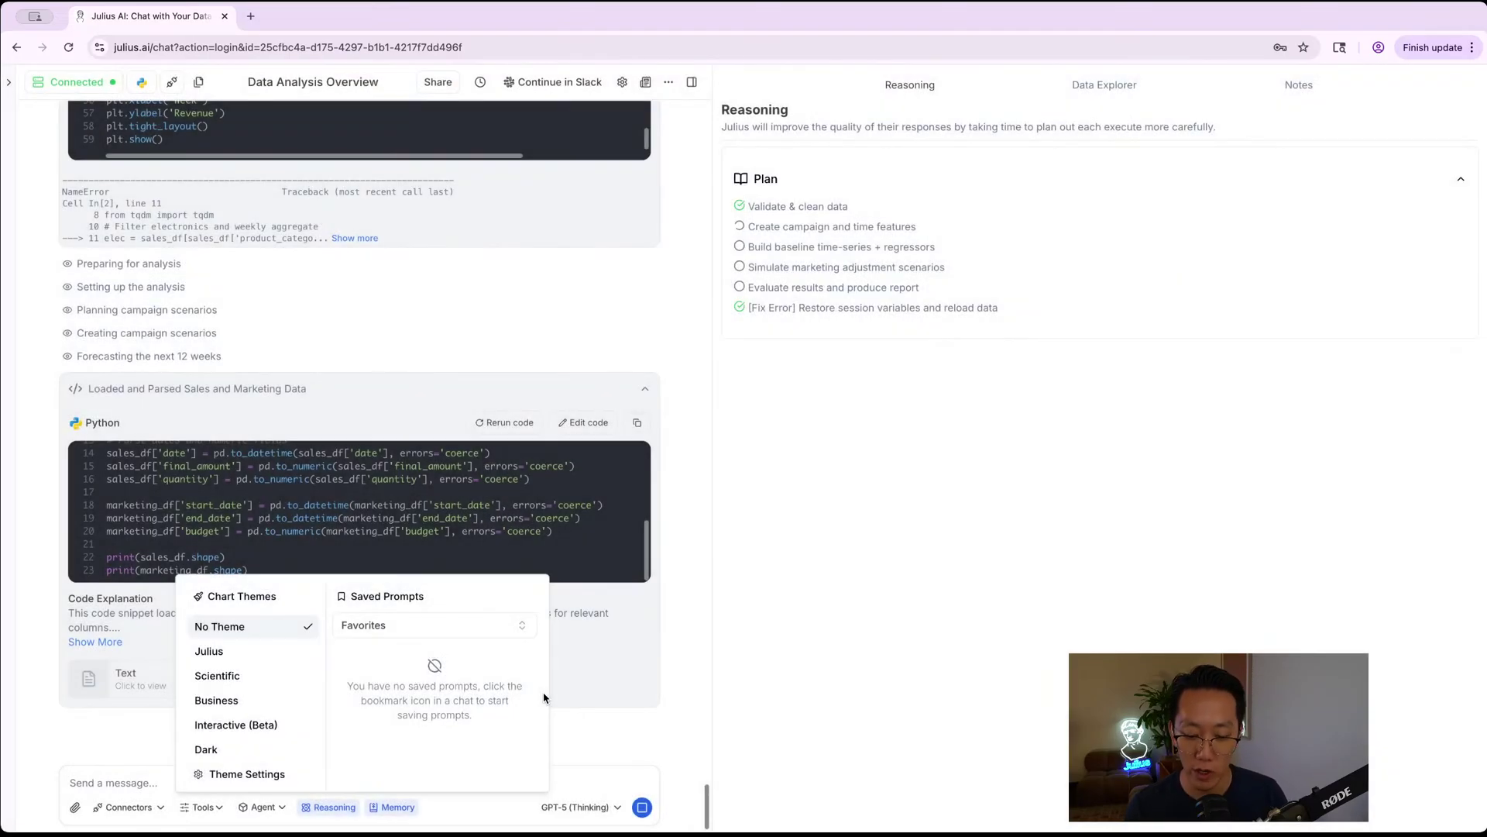
pyautogui.click(640, 710)
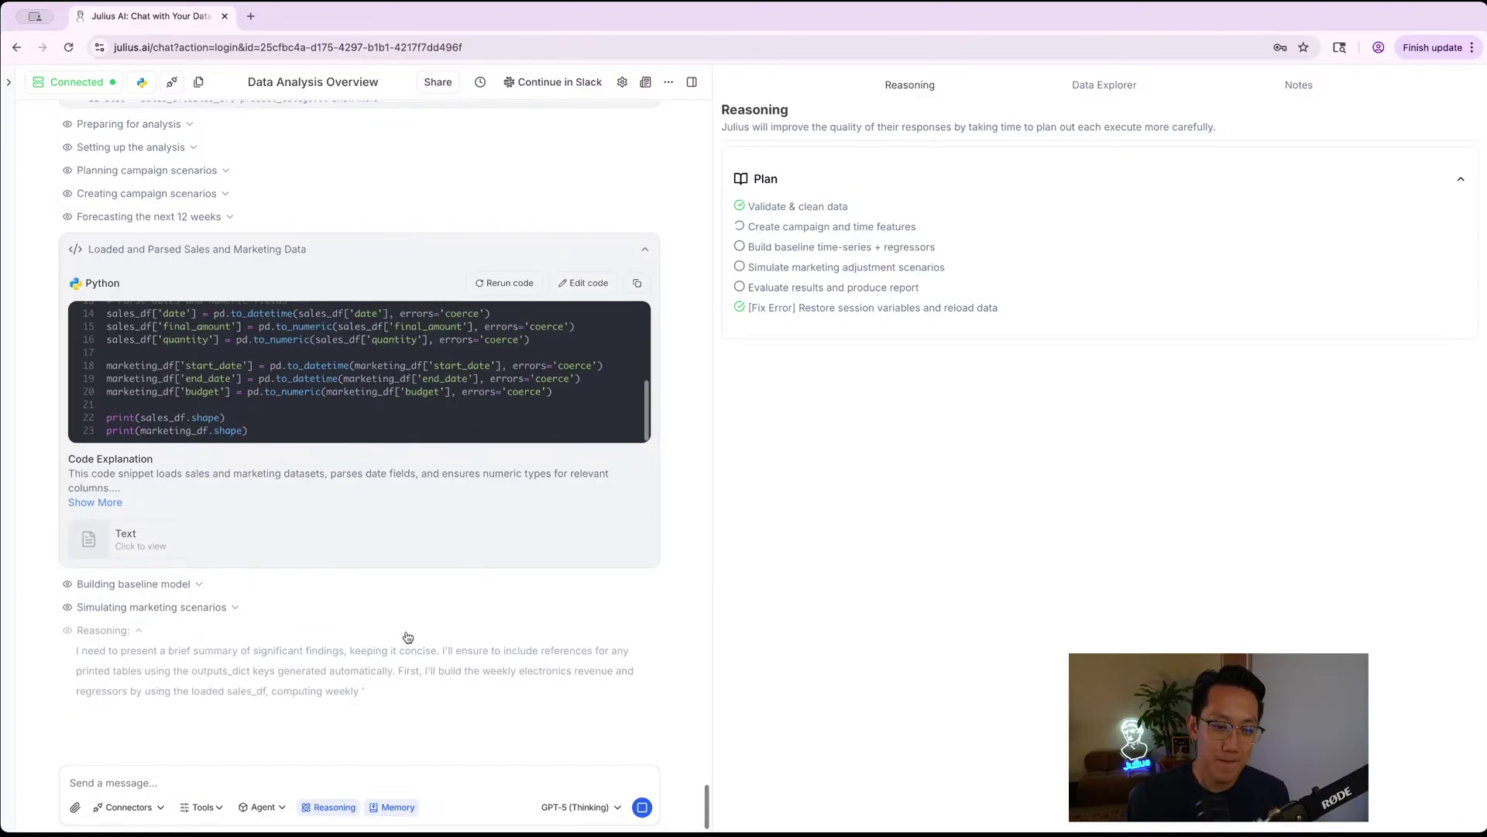
# - Check which AI model is selected for the chat while the forecast runs
pyautogui.click(579, 806)
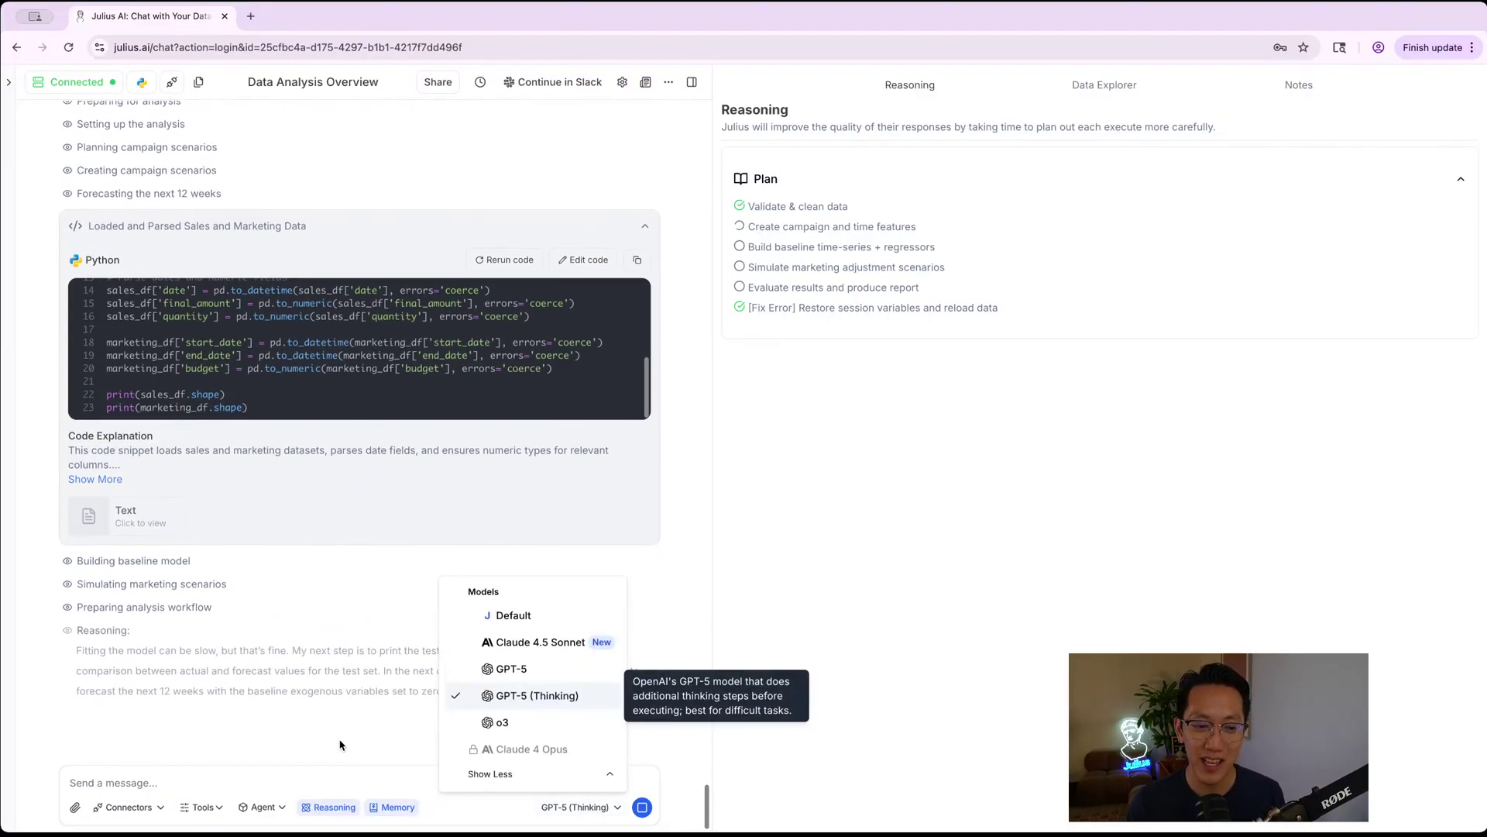
pyautogui.click(341, 745)
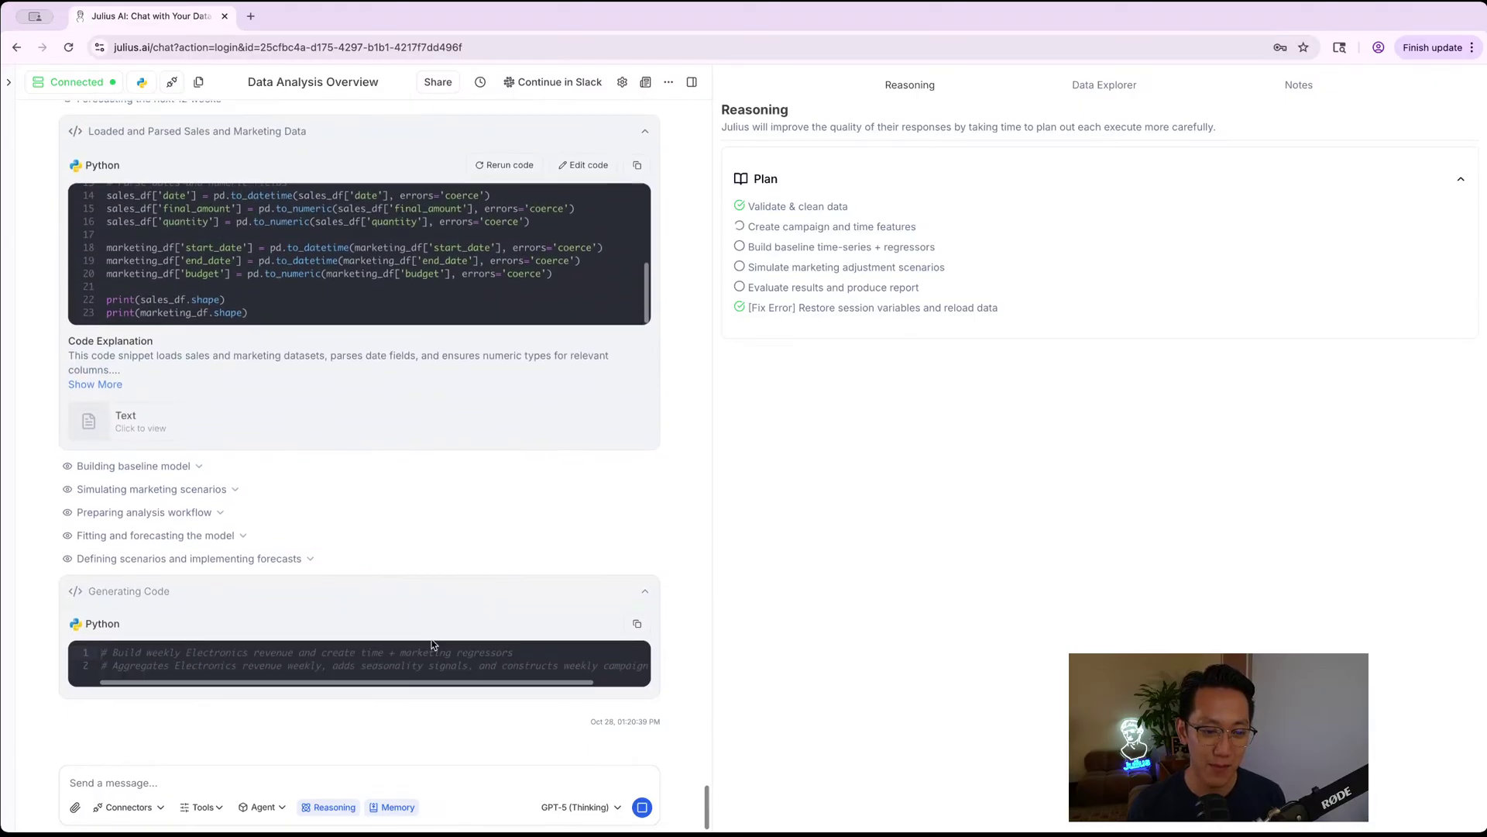
# - Look over the AI models available for the chat and its data connector options
pyautogui.click(580, 806)
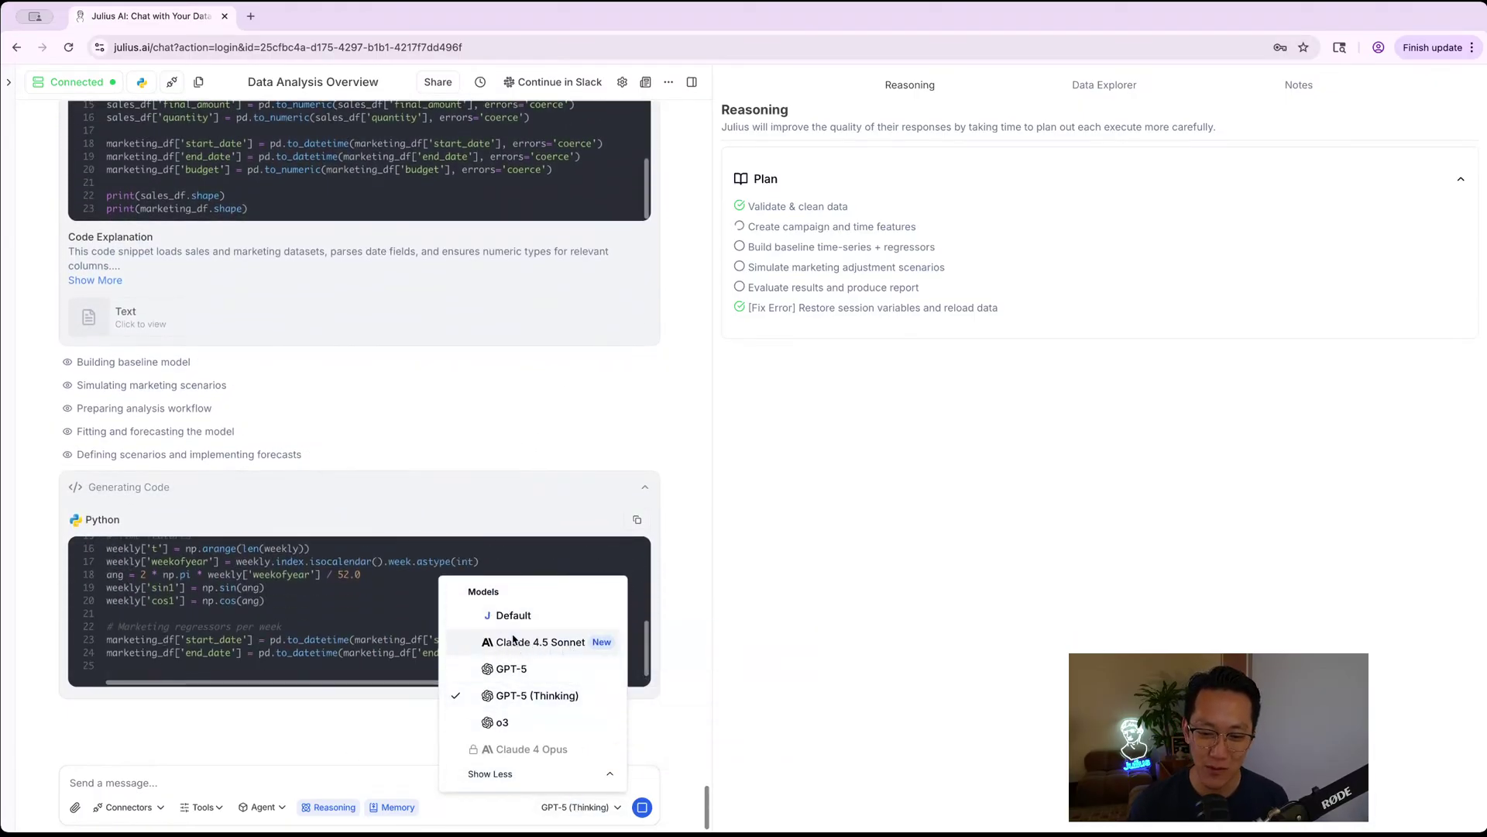
pyautogui.click(870, 633)
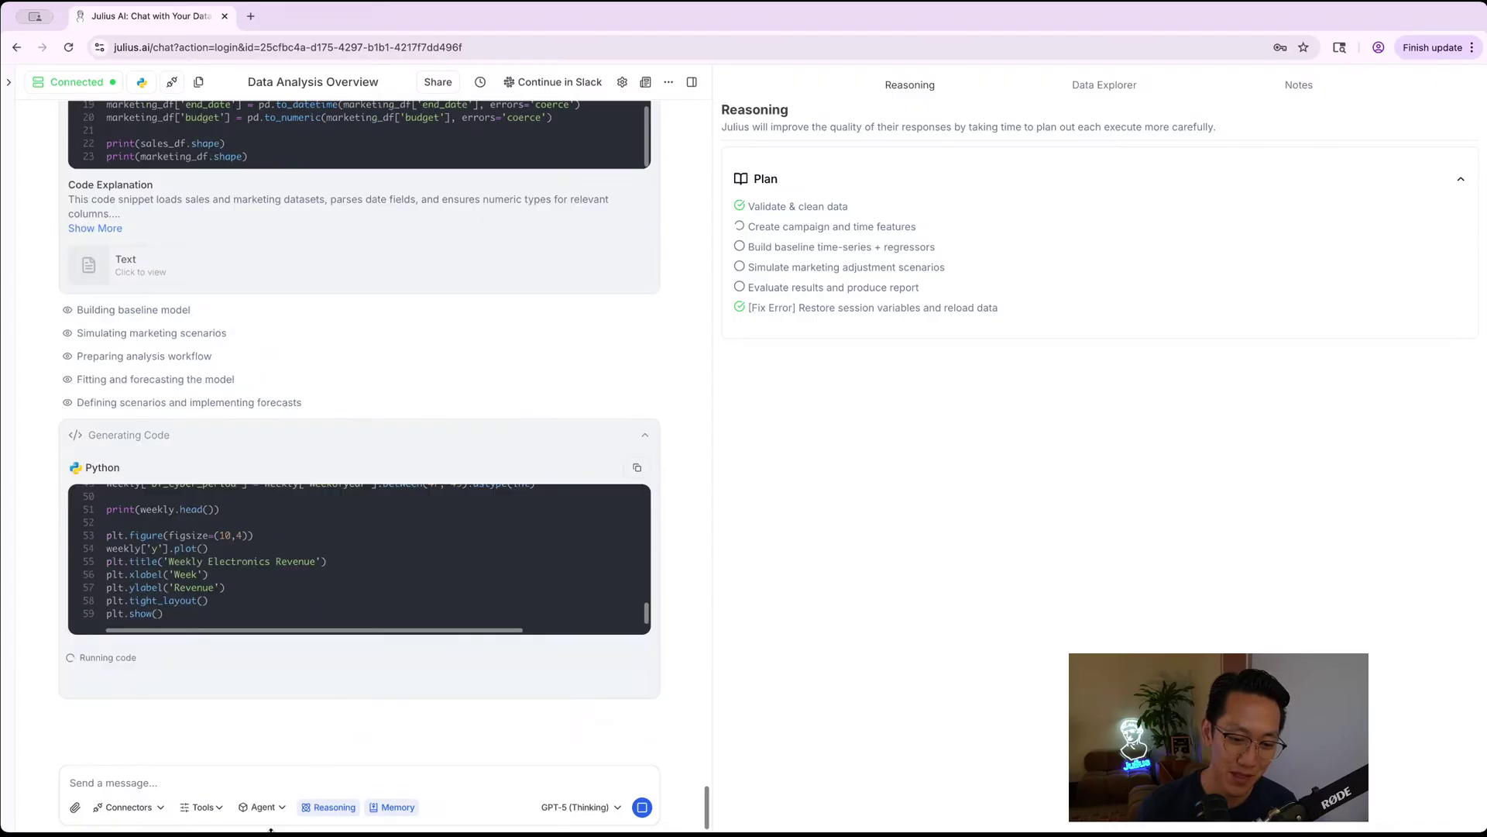
pyautogui.click(124, 808)
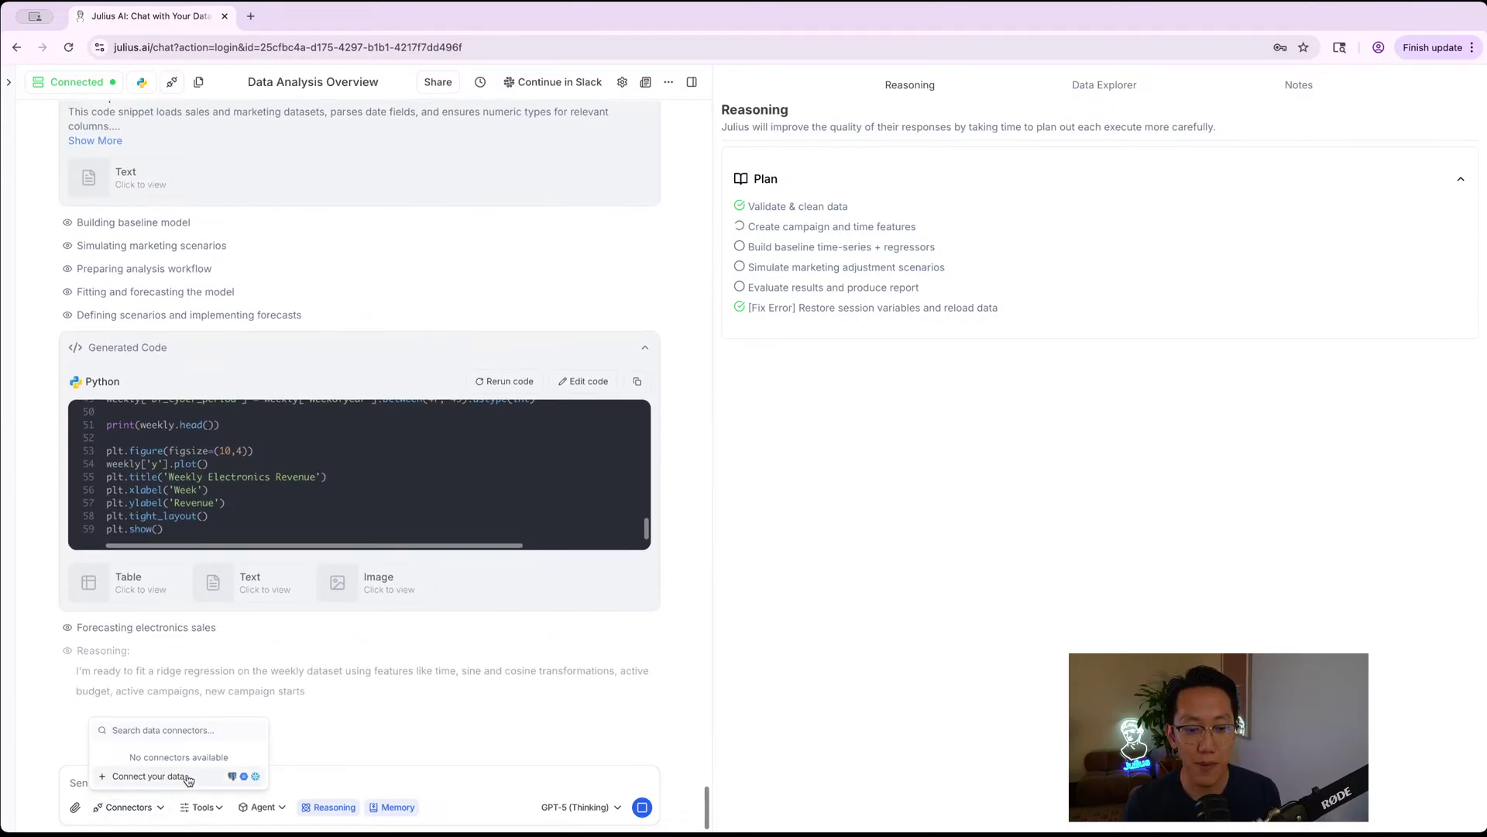
pyautogui.click(800, 558)
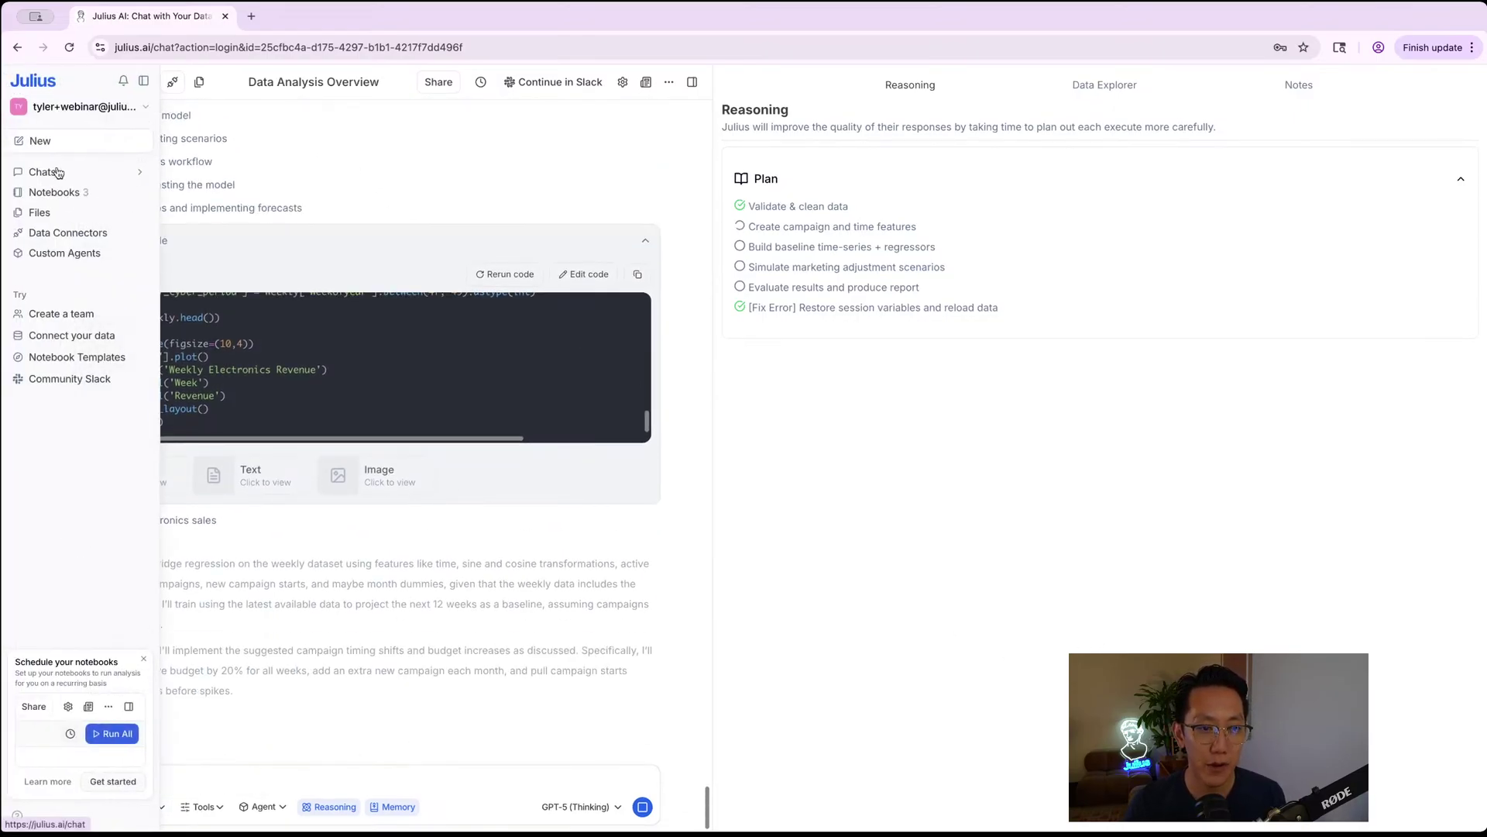
# - Open the Data Connectors page in a separate browser tab and look over the available integrations, databases and MCP connectors
pyautogui.click(55, 234)
pyautogui.click(332, 19)
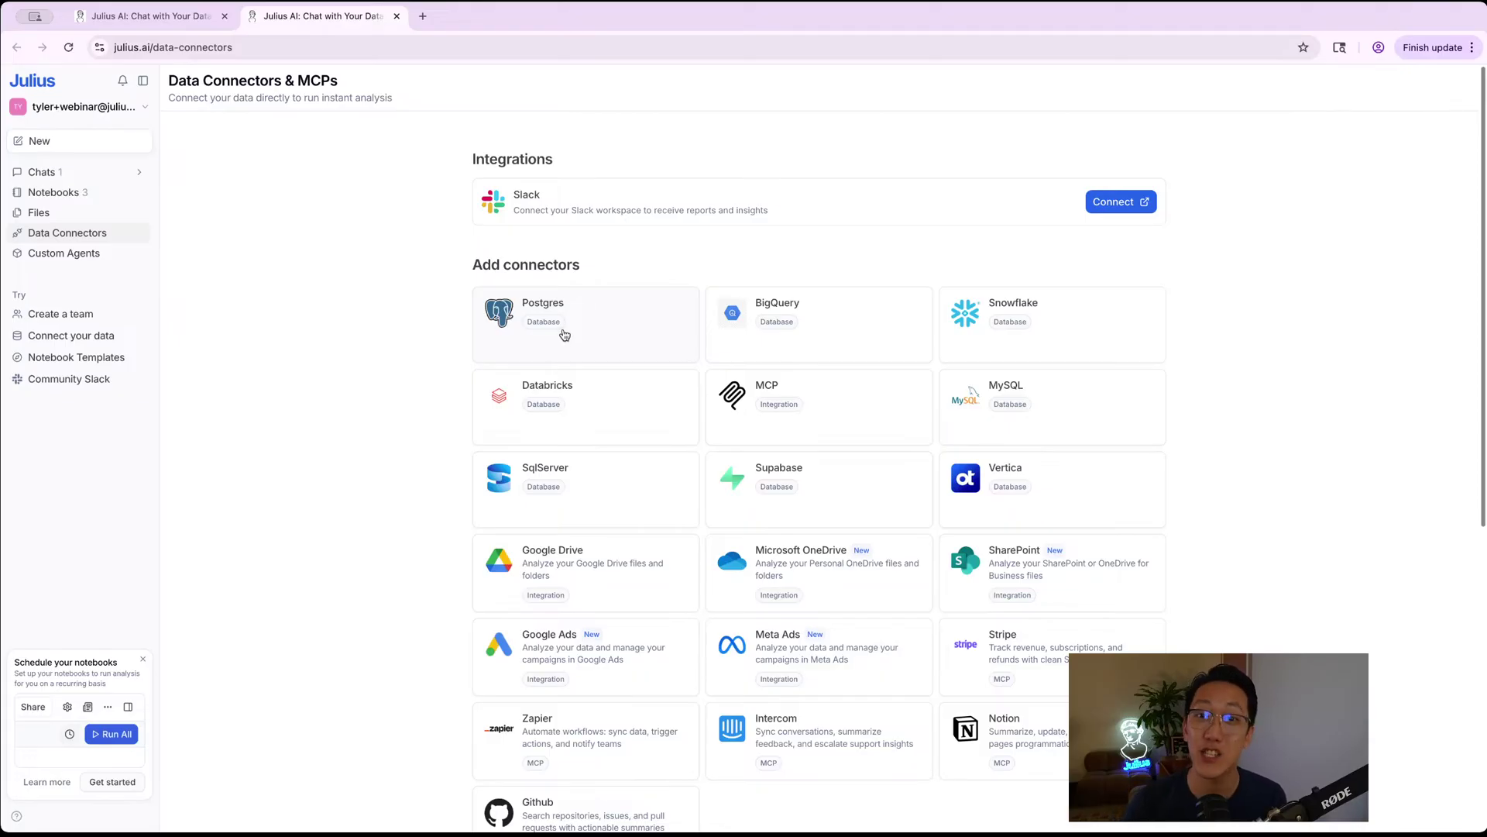
pyautogui.scroll(-3, 564, 369)
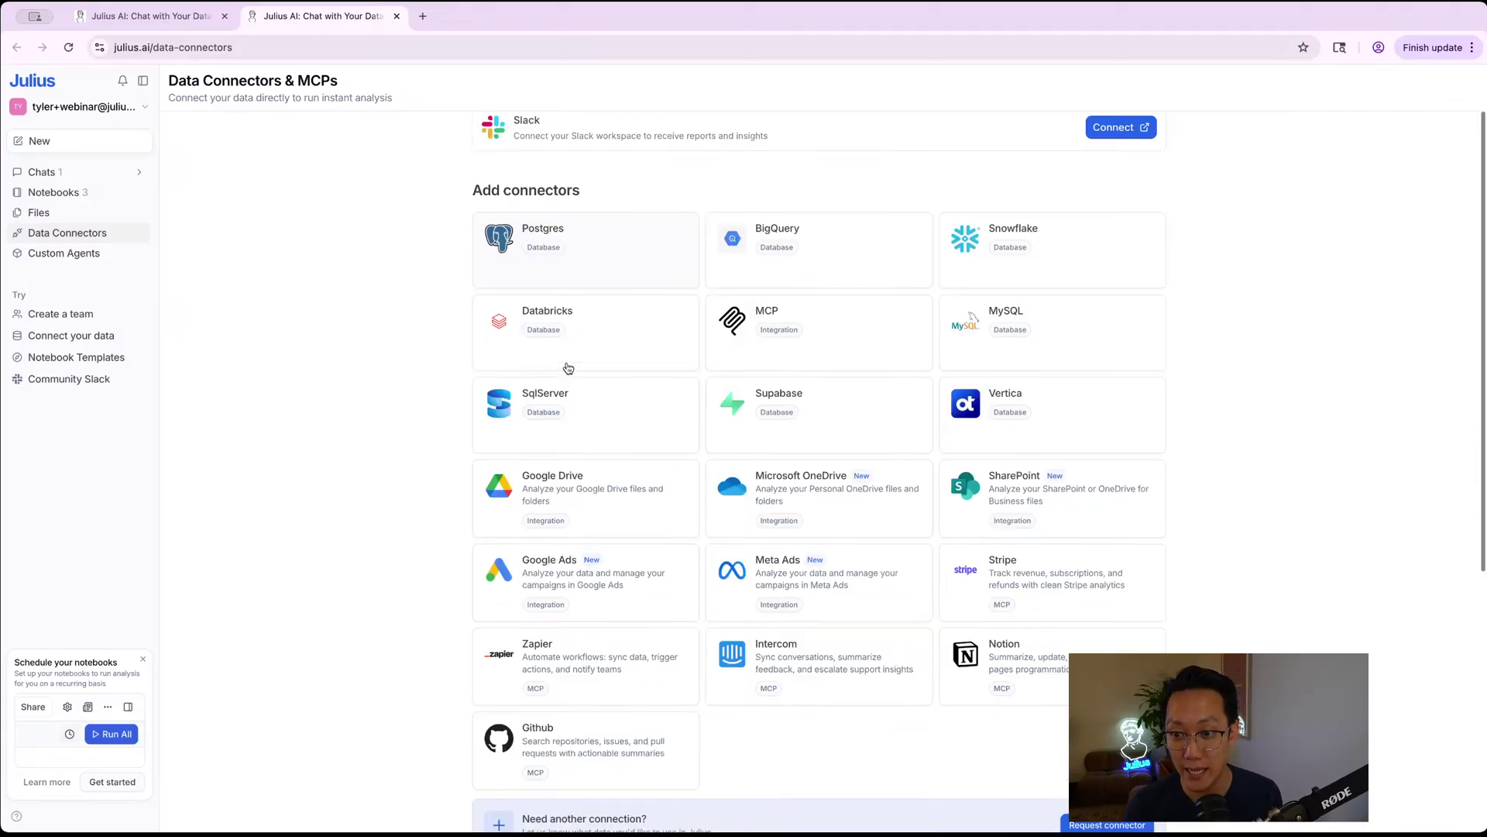
pyautogui.scroll(2, 564, 375)
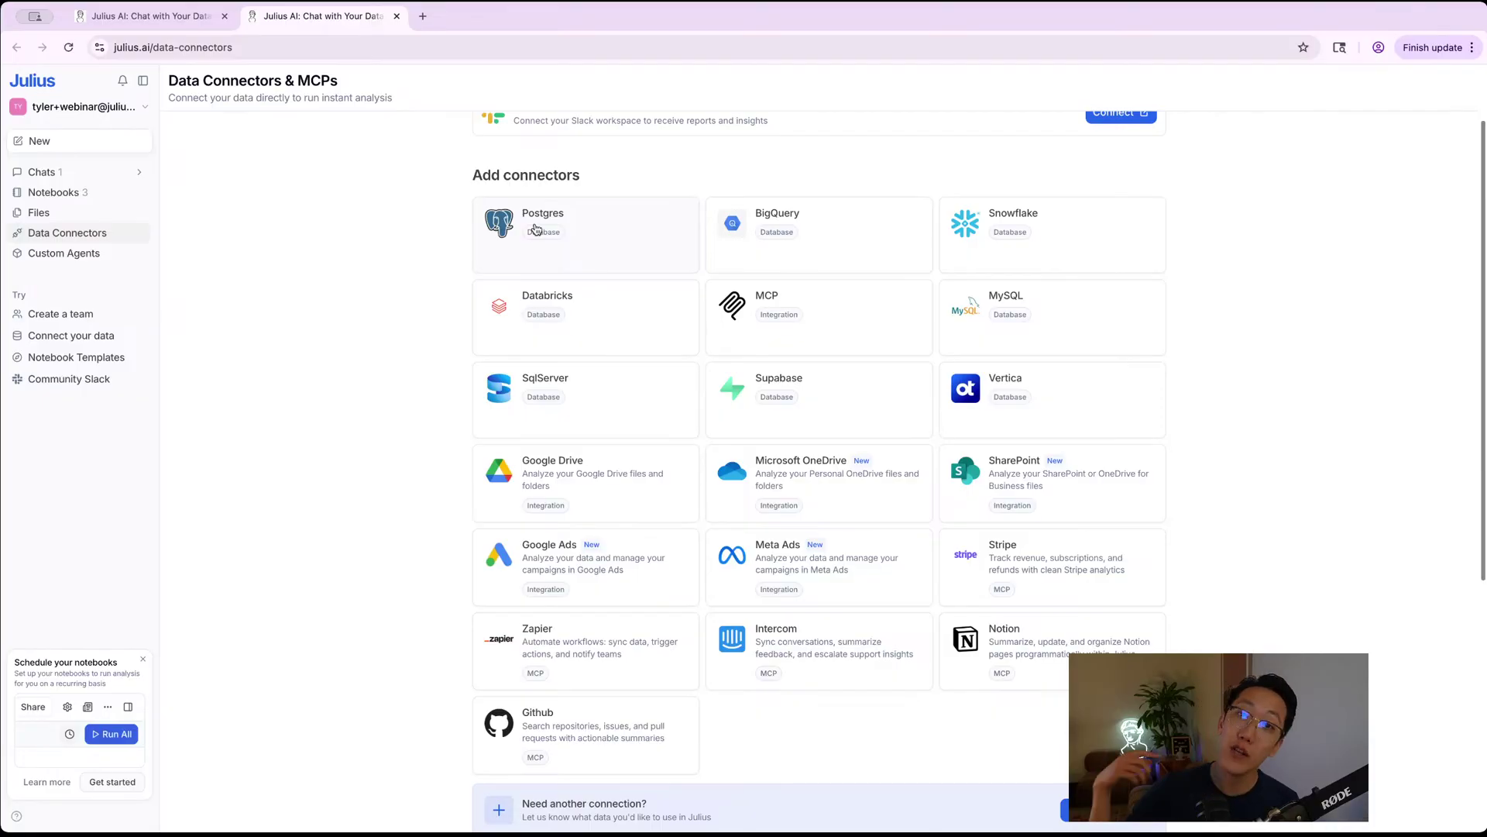
# - Return to the Data Analysis Overview chat and review the forecast's generated code, modeled features, model fit and coefficients
pyautogui.click(180, 14)
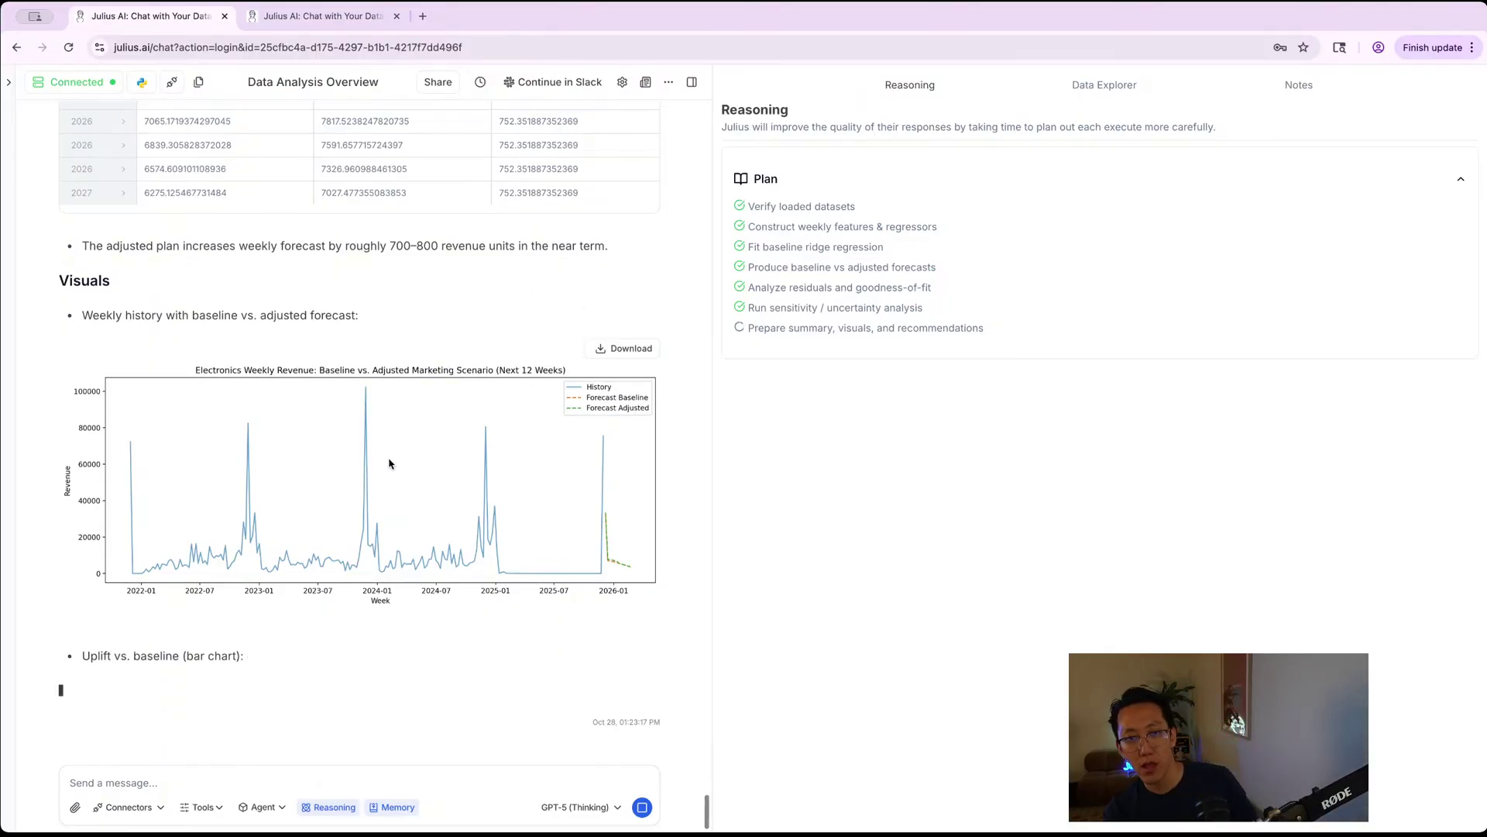
pyautogui.scroll(10, 324, 512)
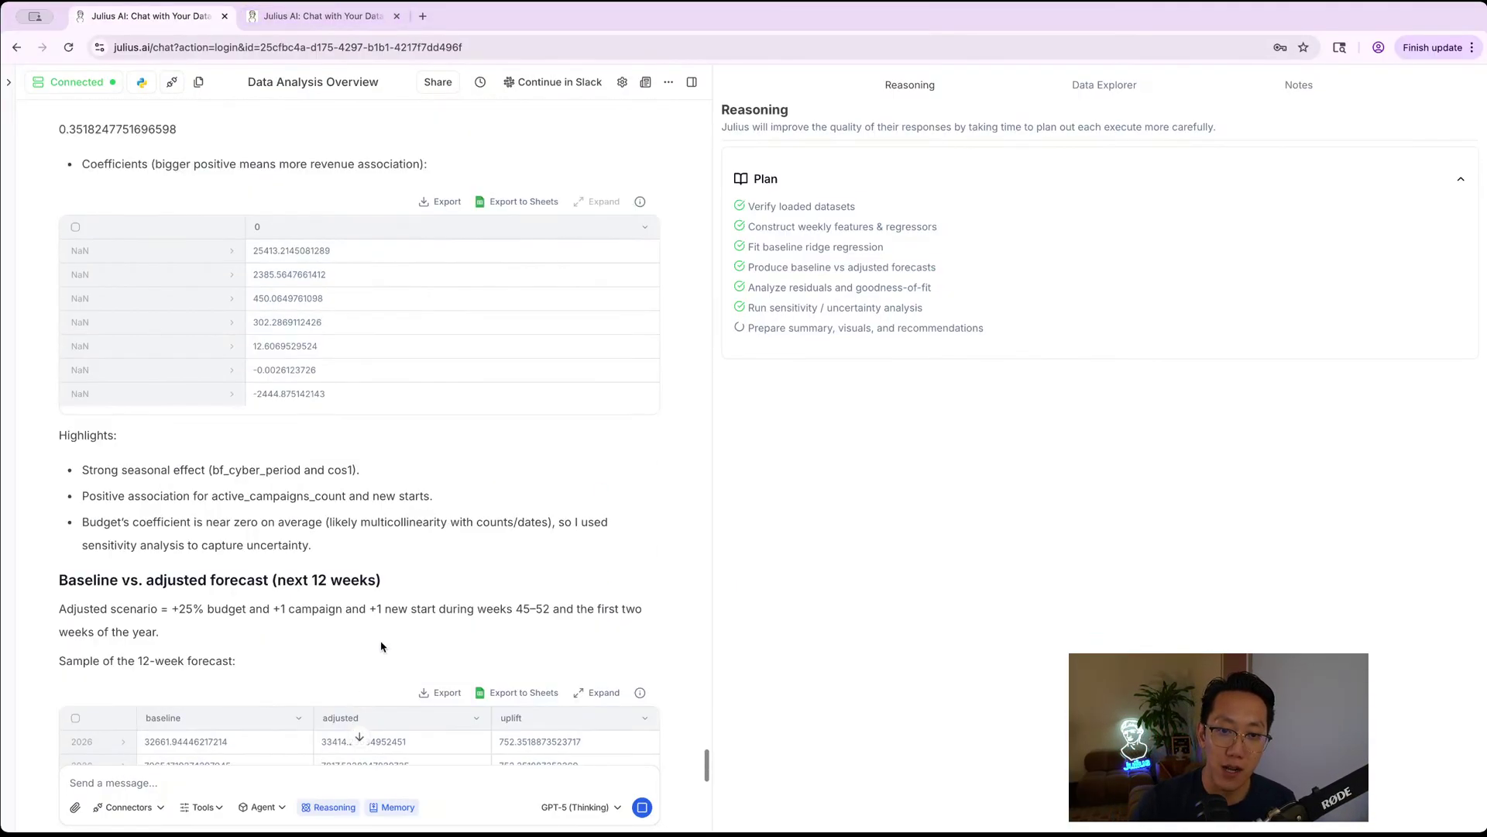
pyautogui.scroll(5, 324, 511)
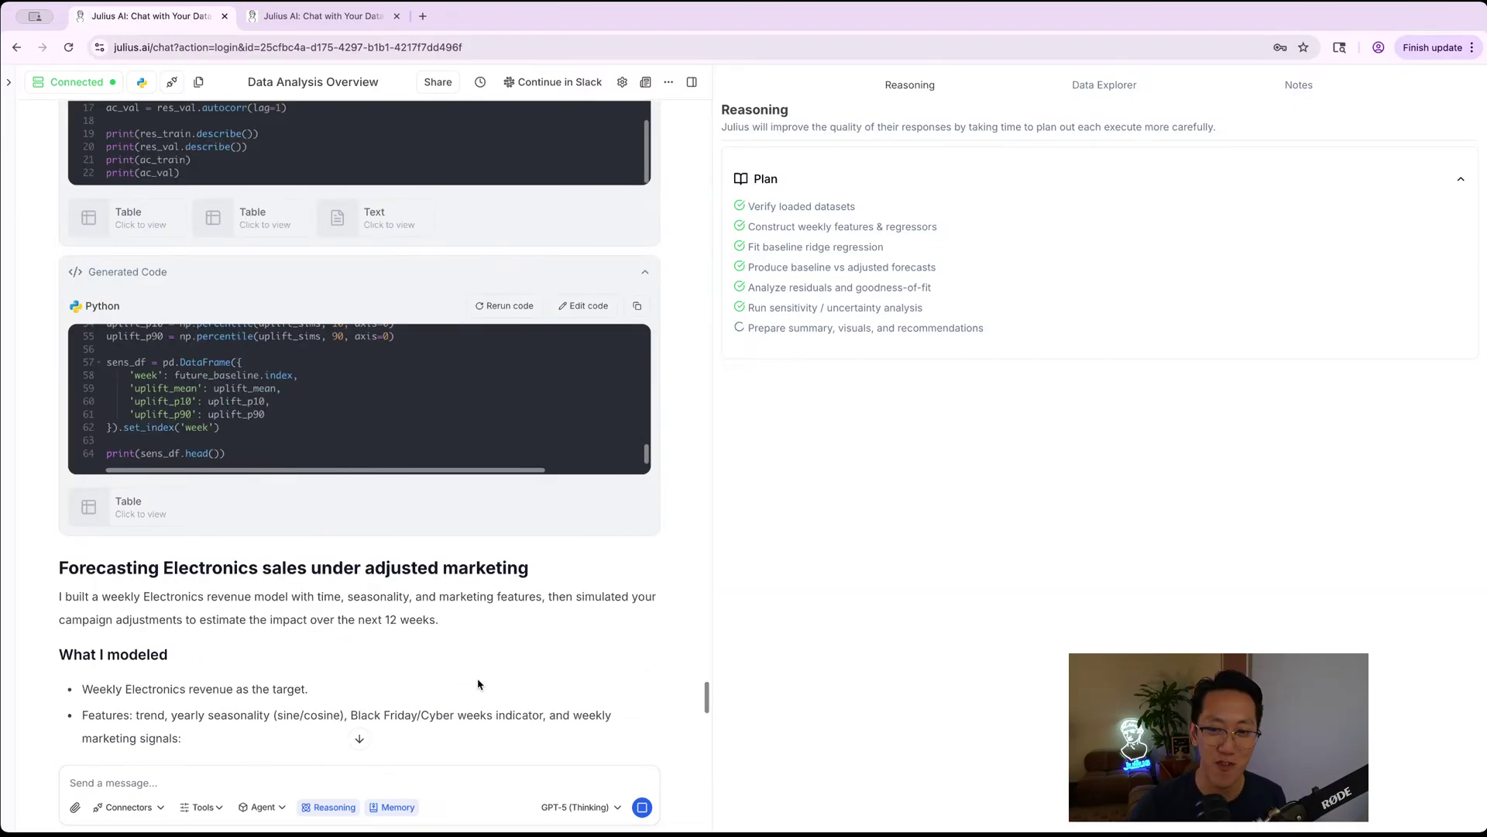
pyautogui.scroll(6, 481, 682)
pyautogui.scroll(-15, 424, 468)
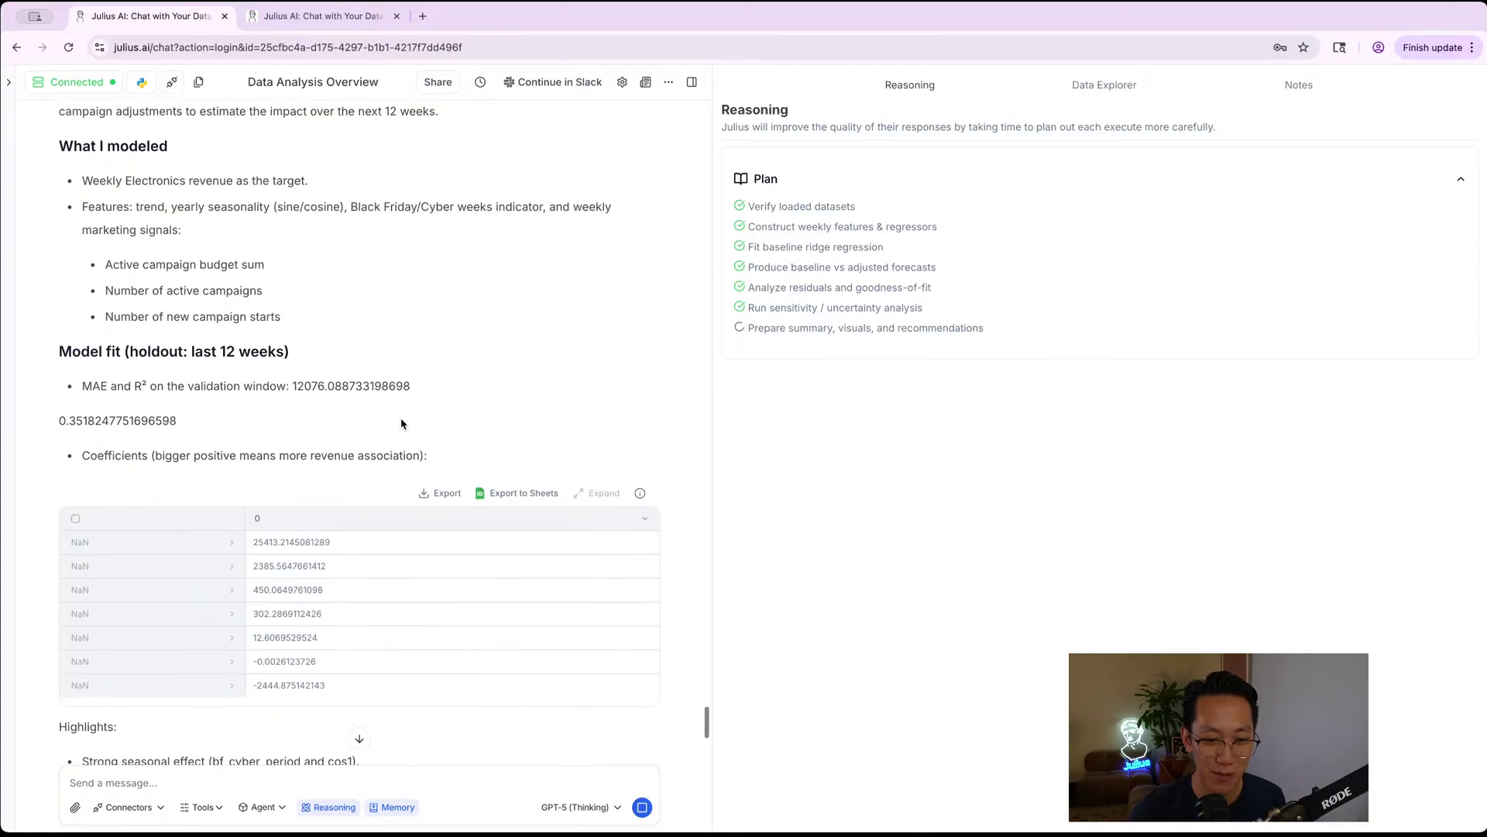
pyautogui.scroll(2, 378, 396)
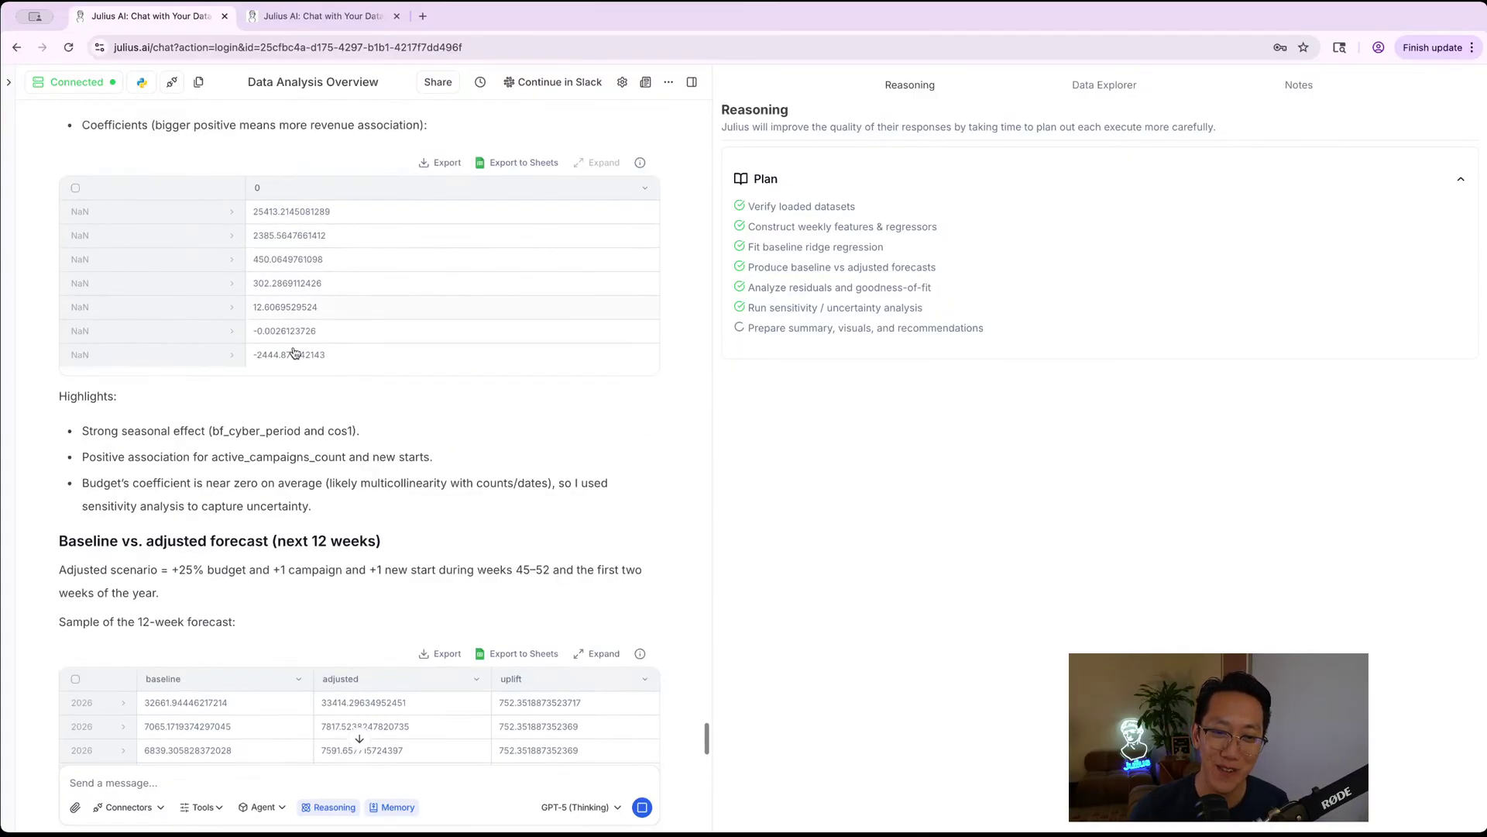
# - Review the forecast's highlights, 12-week baseline versus adjusted comparison, charts, uncertainty band and practical takeaway
pyautogui.scroll(-3, 155, 443)
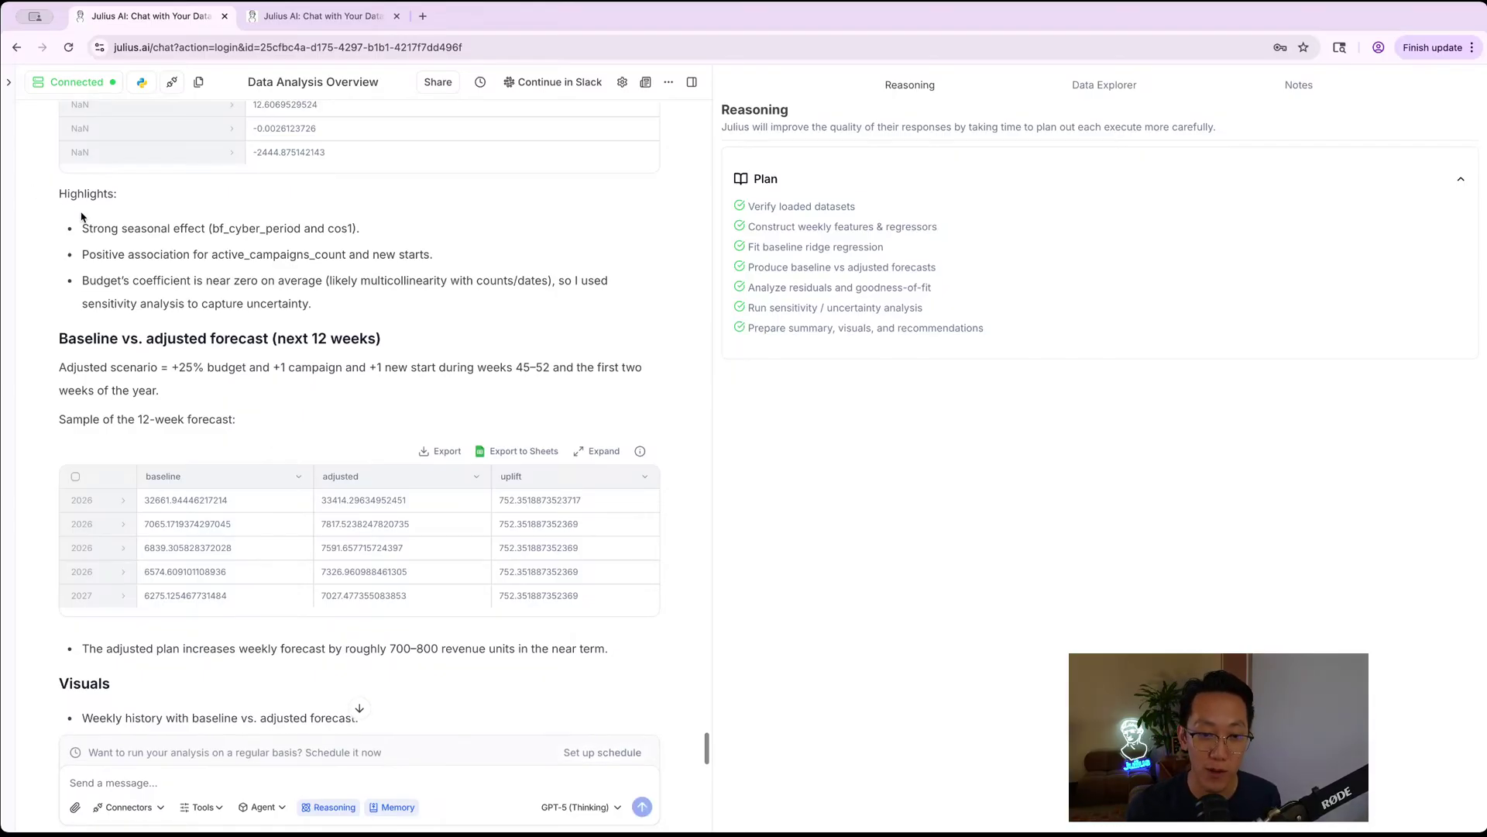
pyautogui.scroll(-2, 77, 213)
pyautogui.scroll(-5, 86, 215)
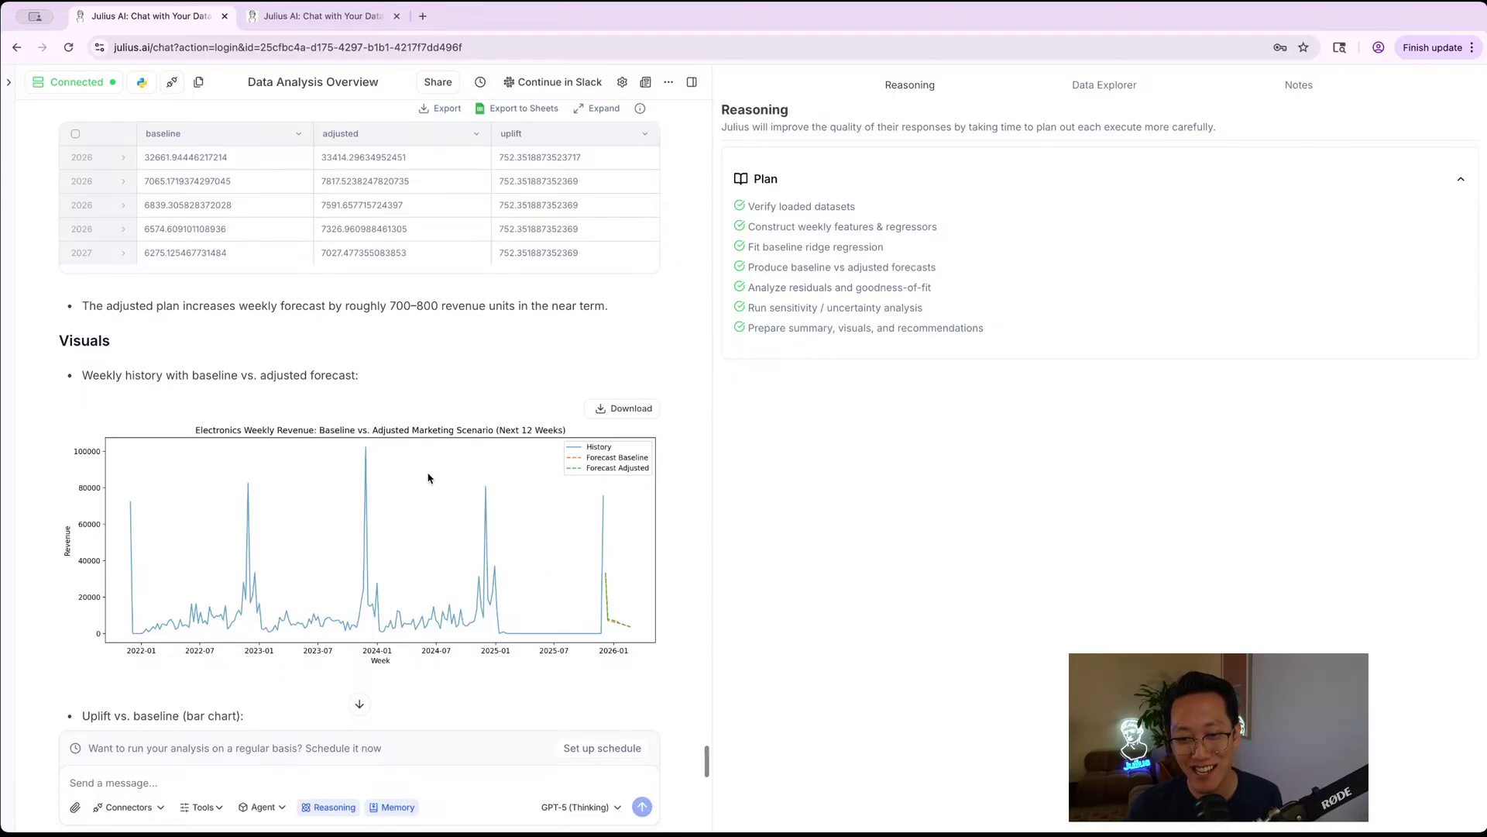
pyautogui.scroll(-6, 372, 558)
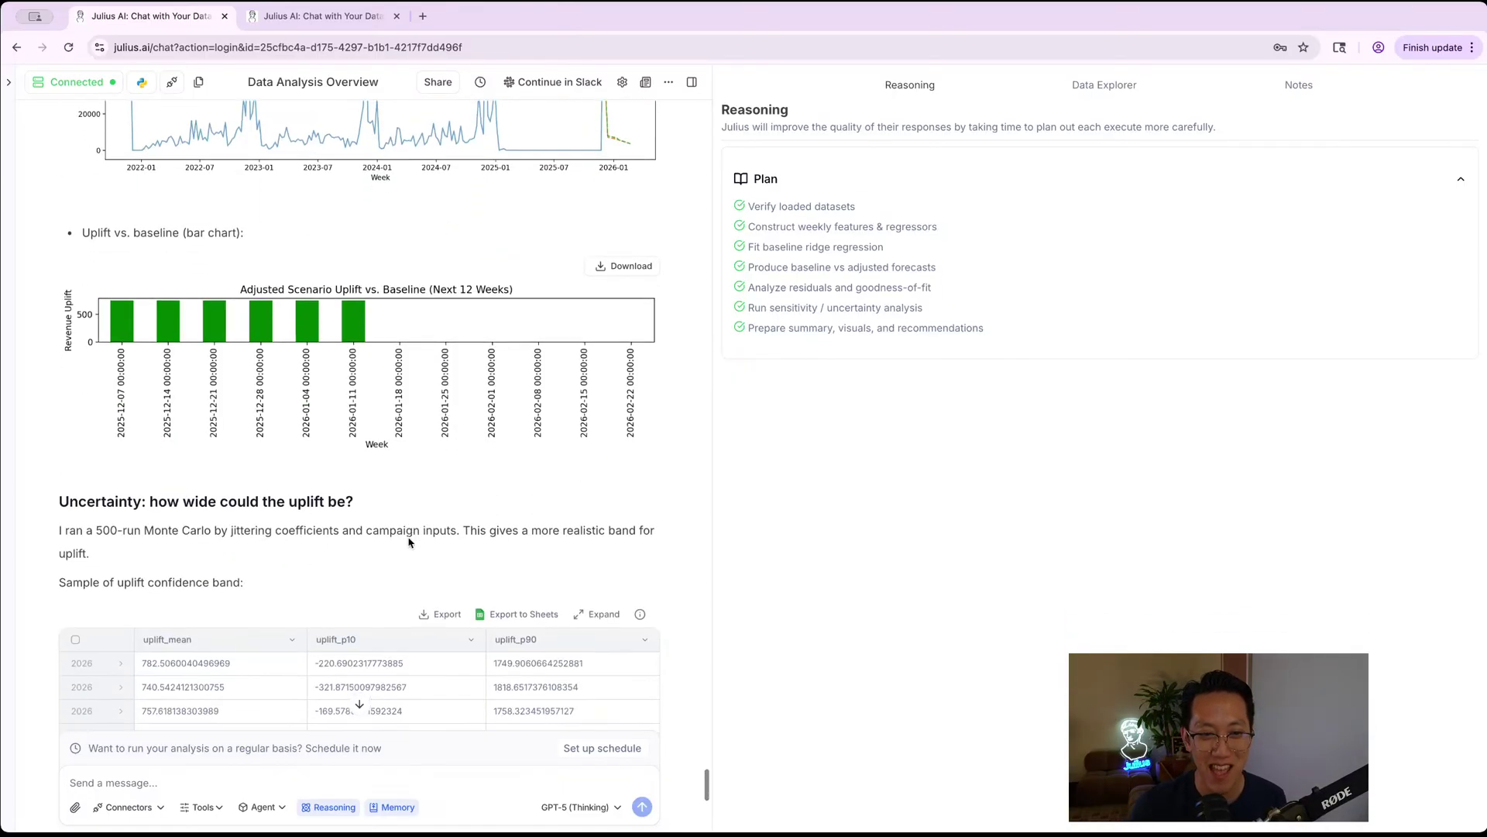
pyautogui.scroll(-7, 409, 542)
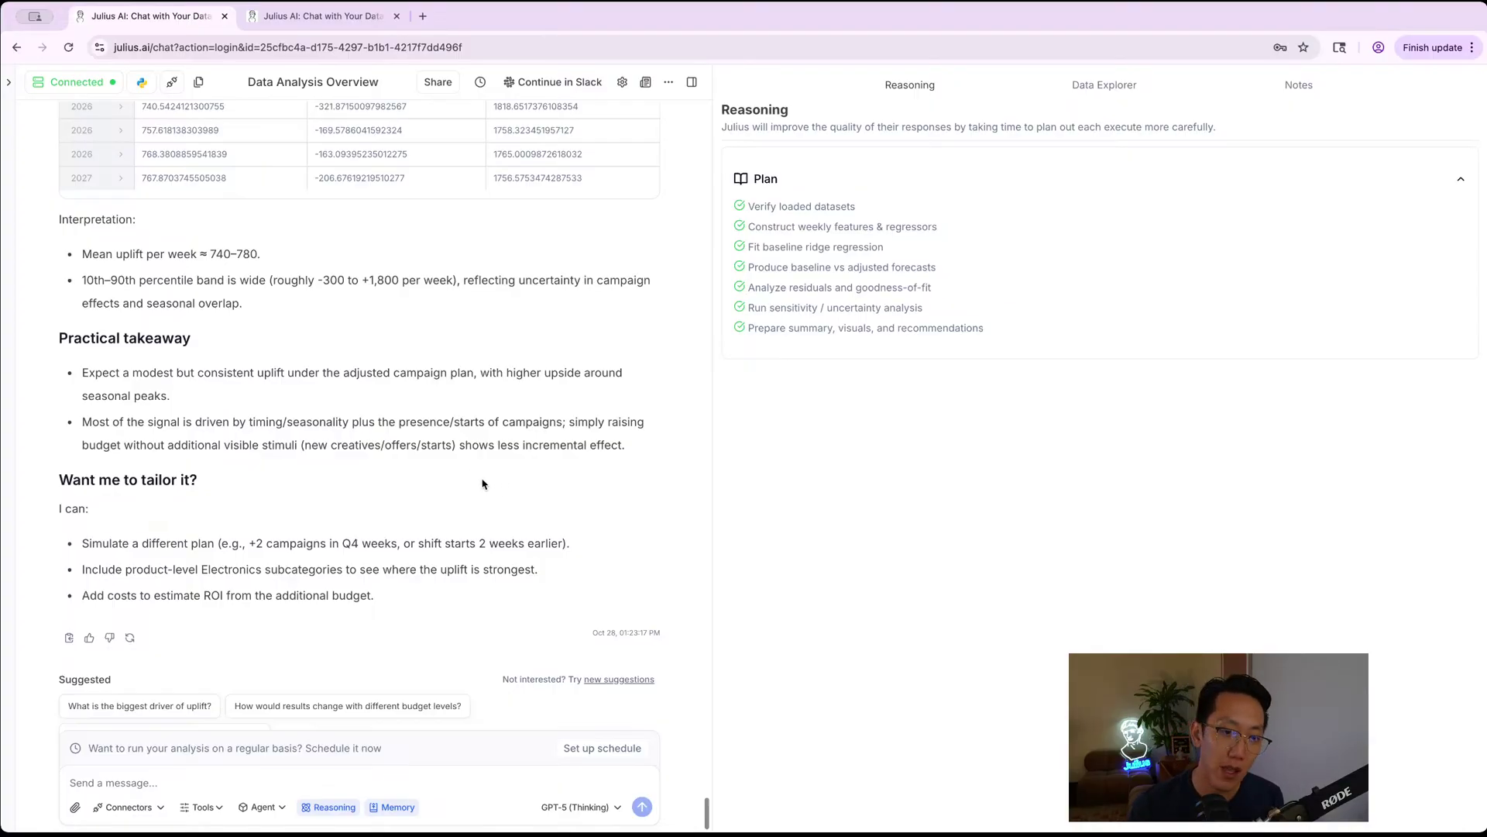
pyautogui.scroll(10, 480, 488)
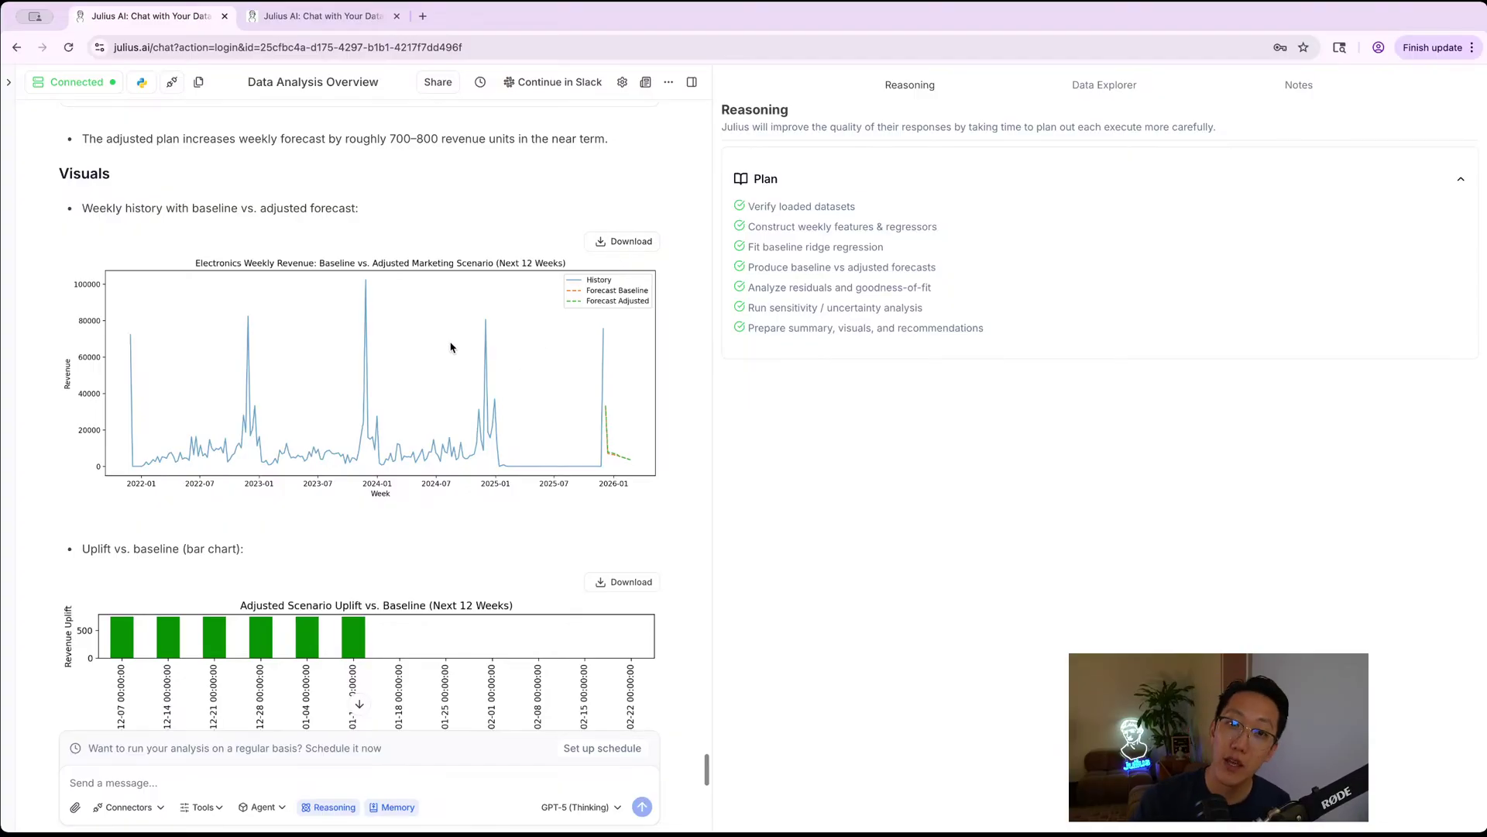
# - Check the sharing options for the Data Analysis Overview chat, including adding people and public access
pyautogui.click(438, 82)
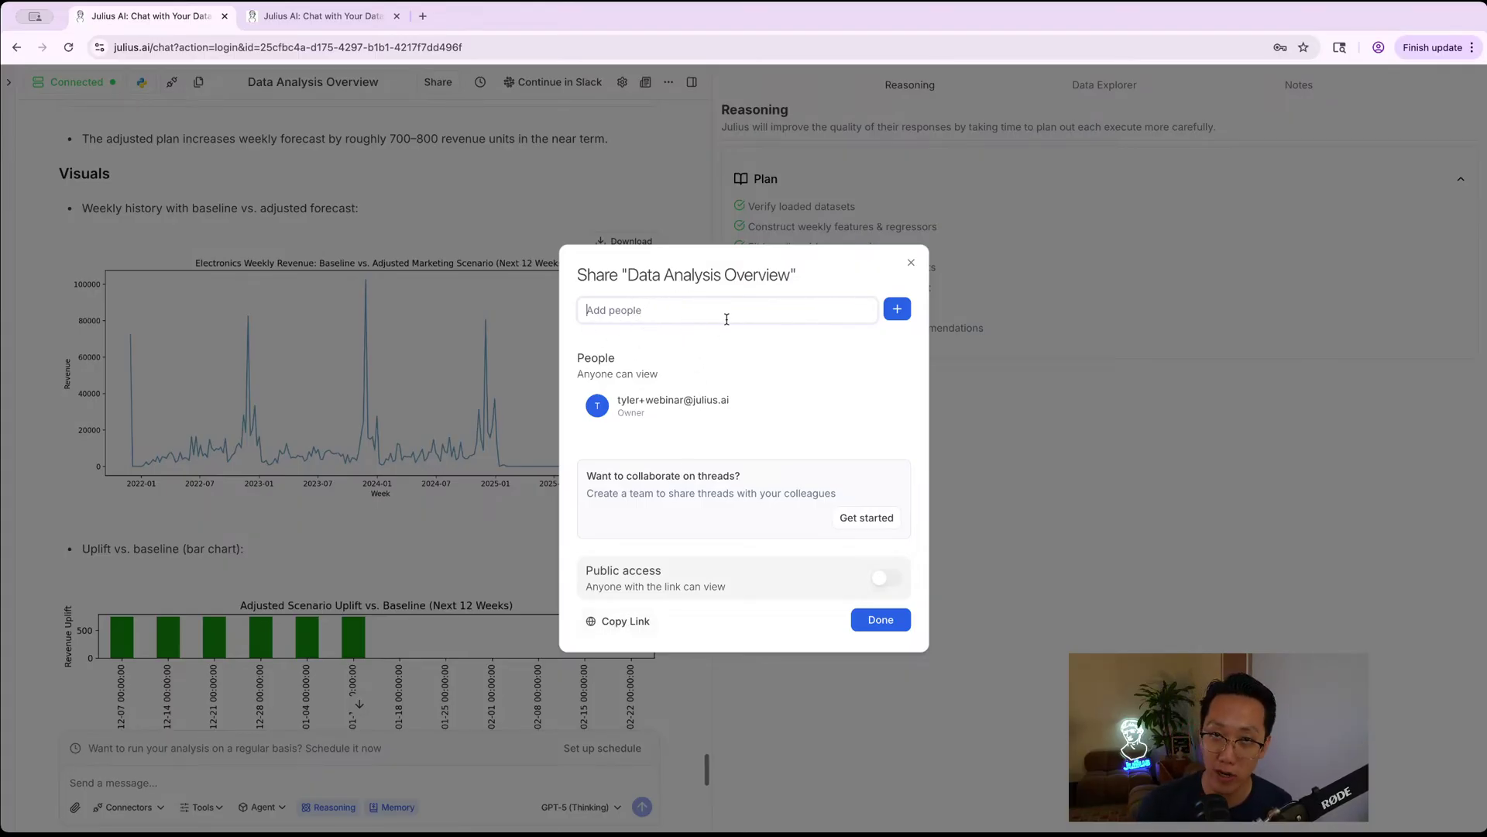
pyautogui.click(1123, 423)
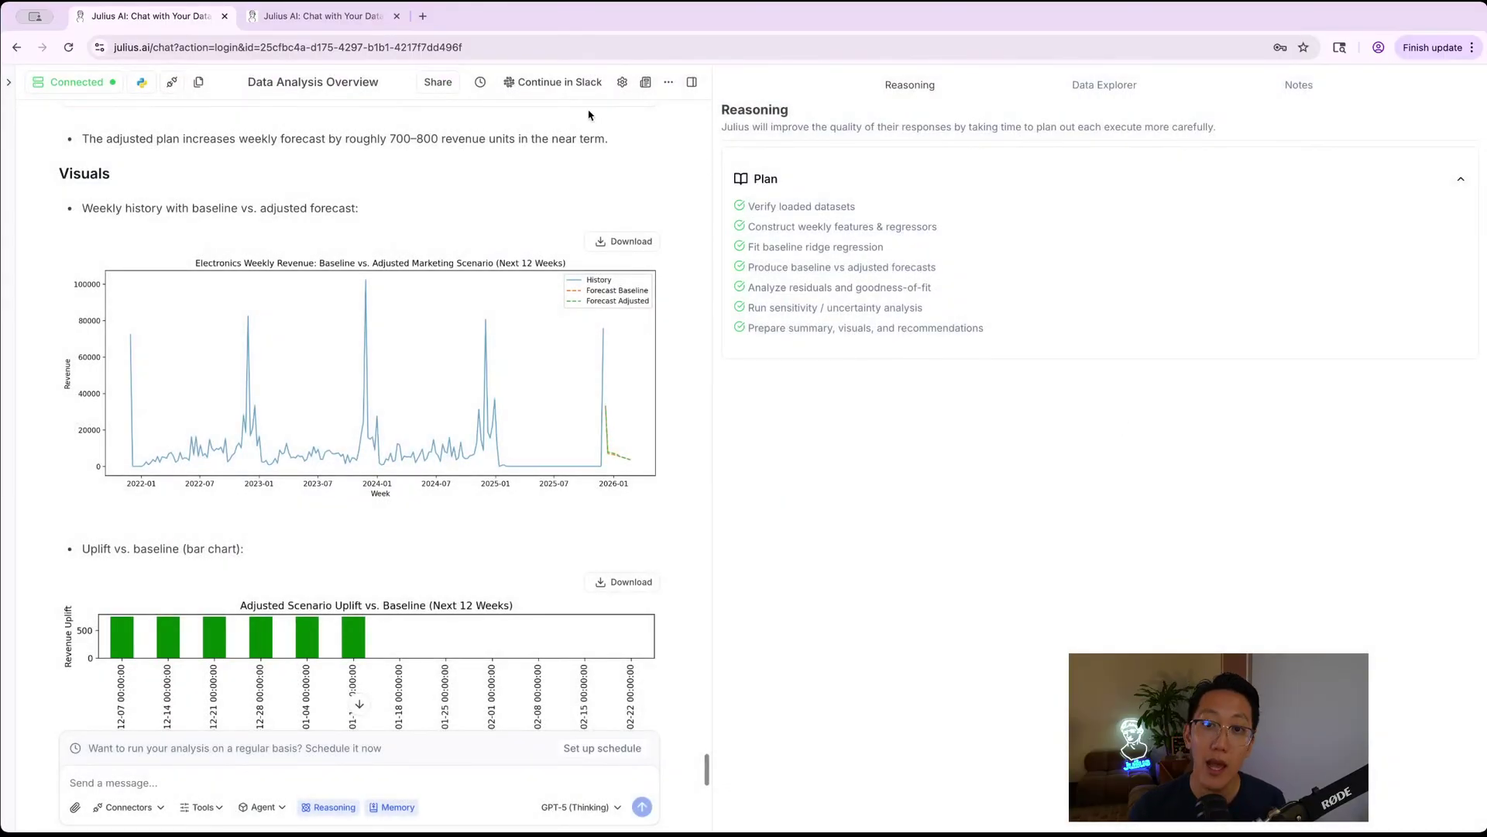
# - Create a report from the chat and read its introduction, headline finding and category revenue evidence
pyautogui.click(645, 84)
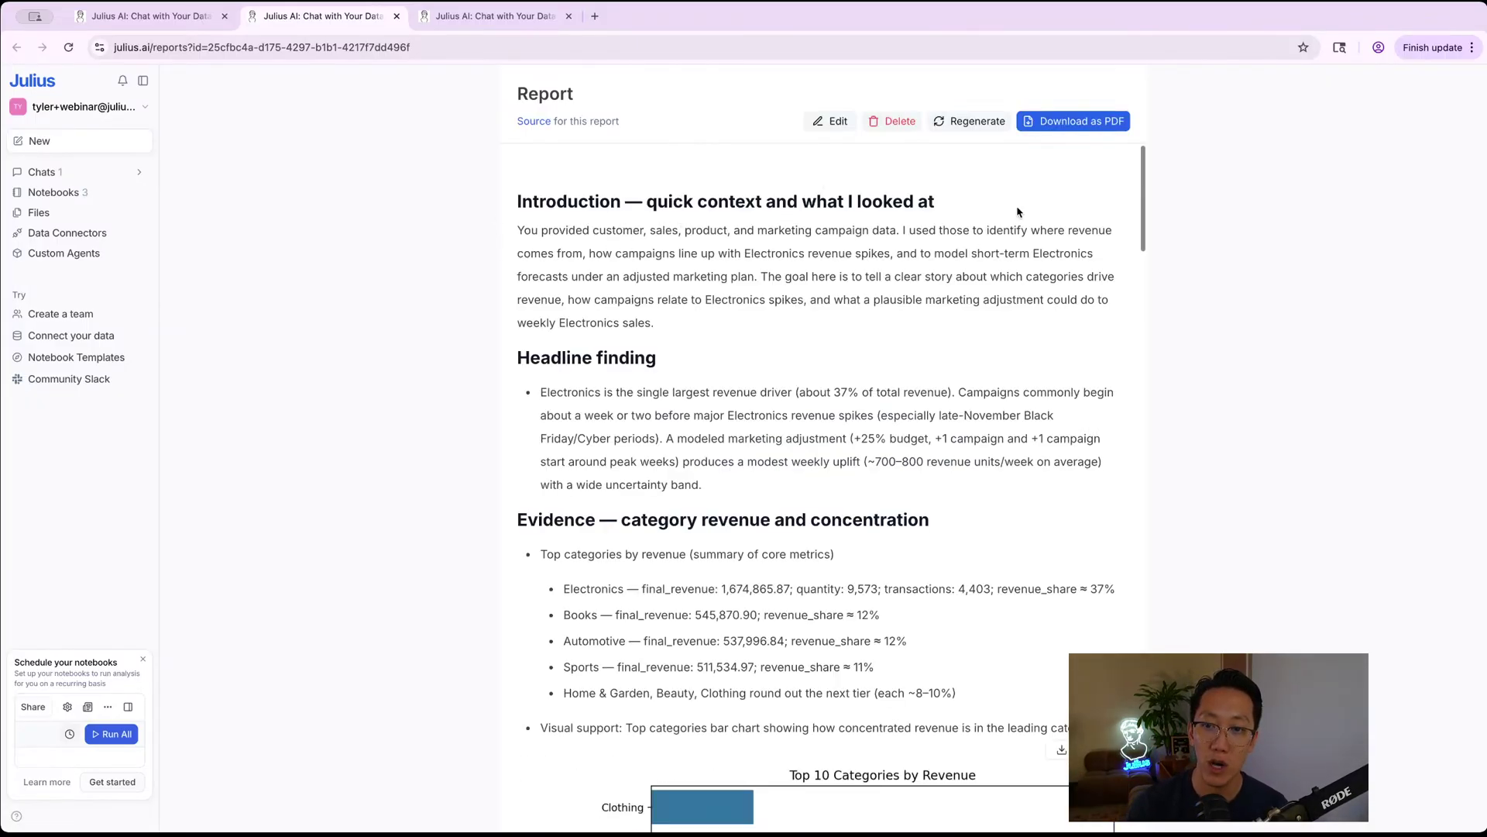
pyautogui.scroll(-1, 702, 221)
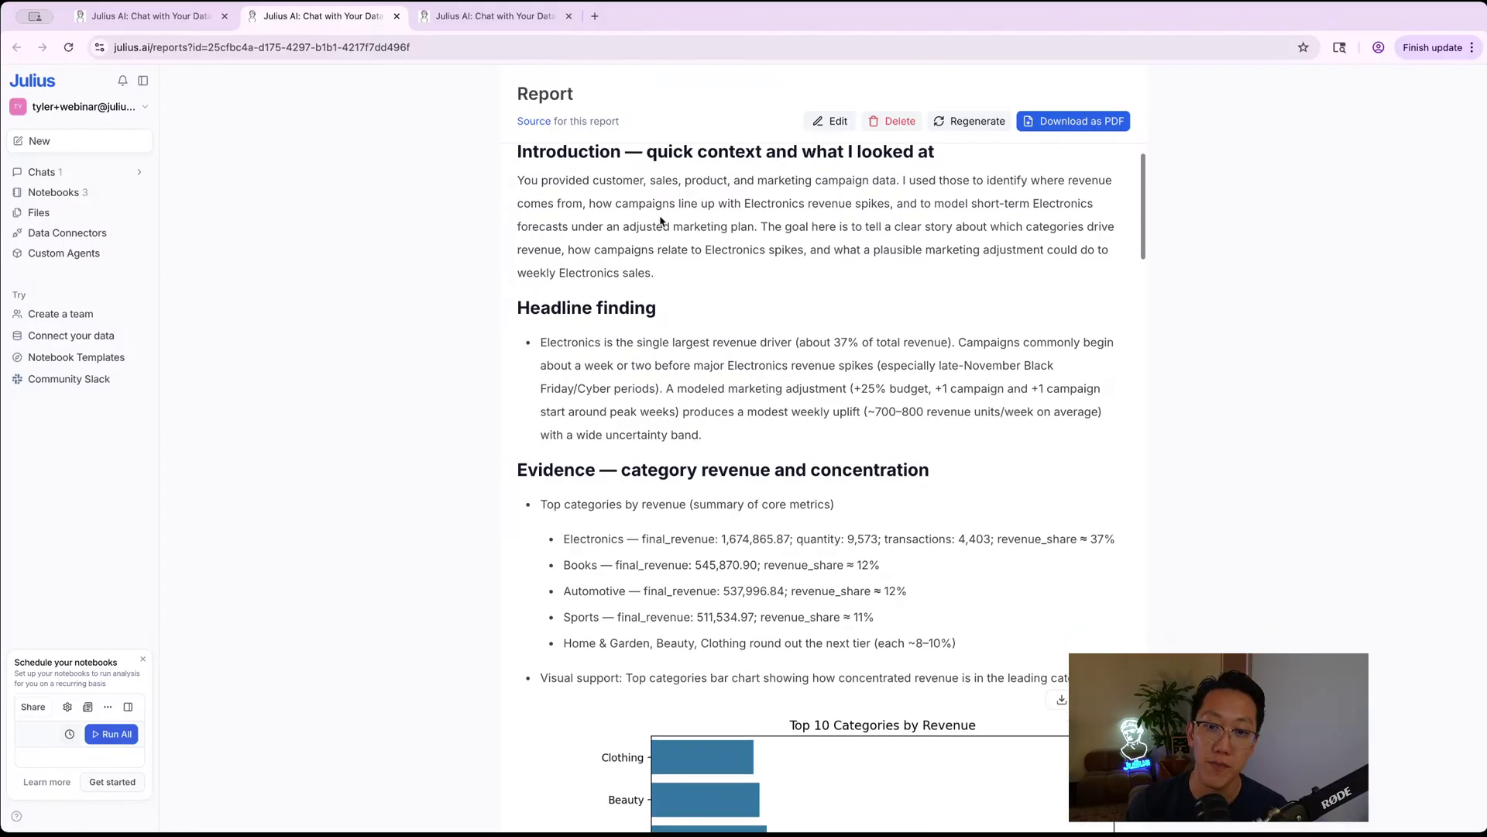
pyautogui.scroll(1, 566, 232)
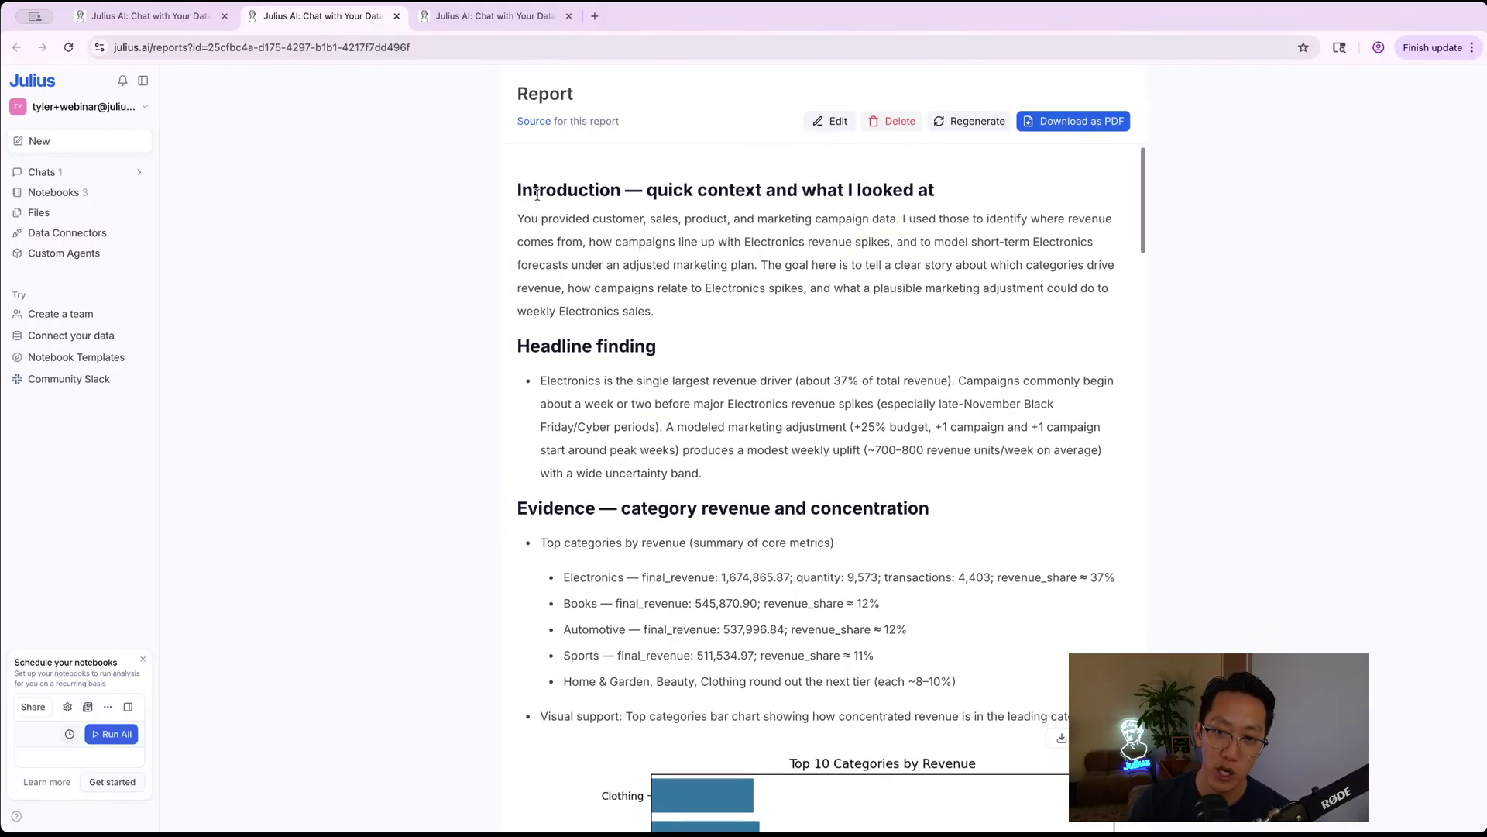
pyautogui.scroll(-2, 630, 260)
pyautogui.scroll(-8, 630, 263)
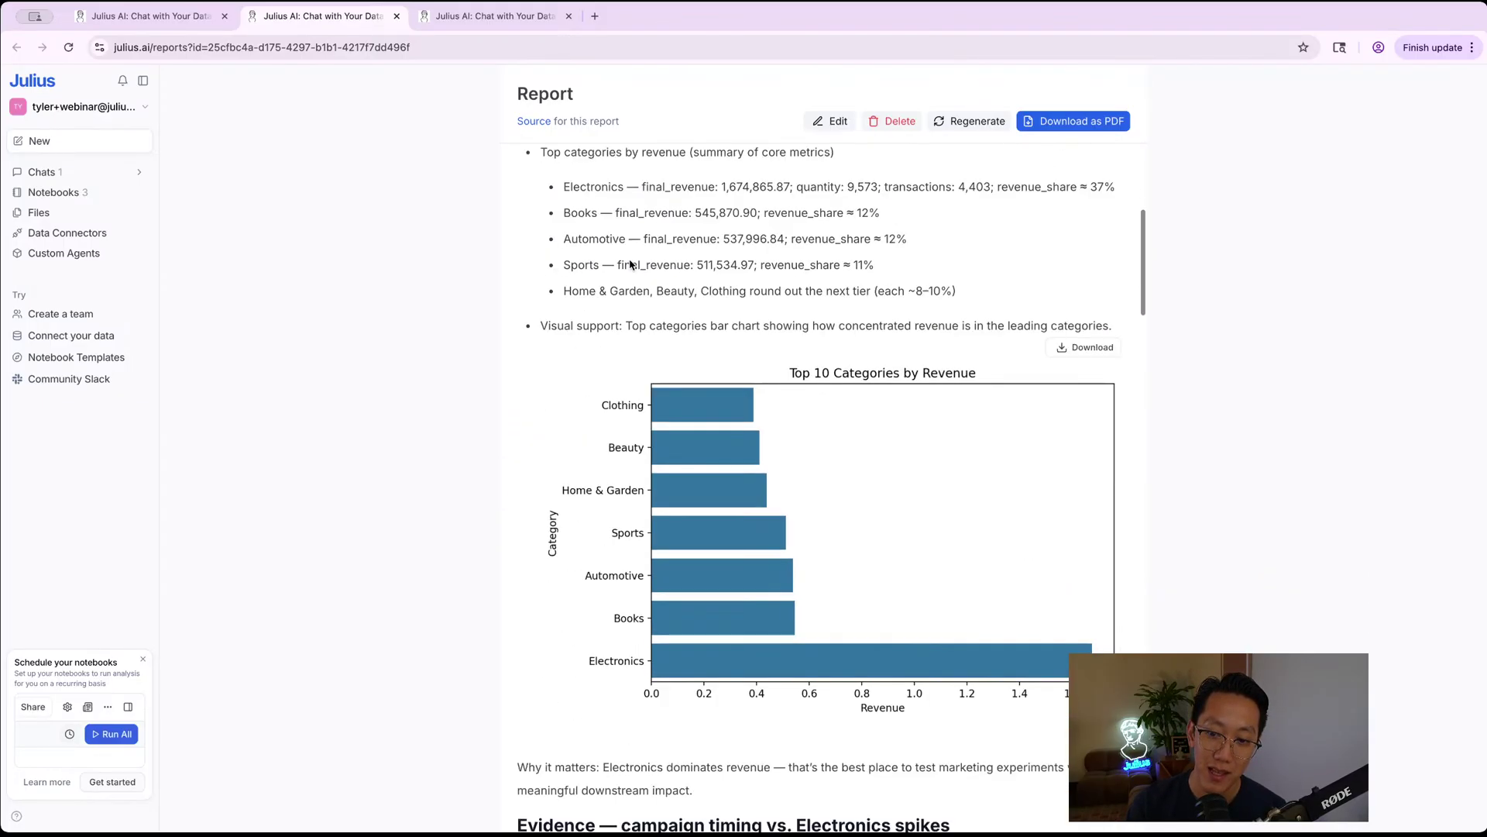
pyautogui.scroll(-14, 629, 268)
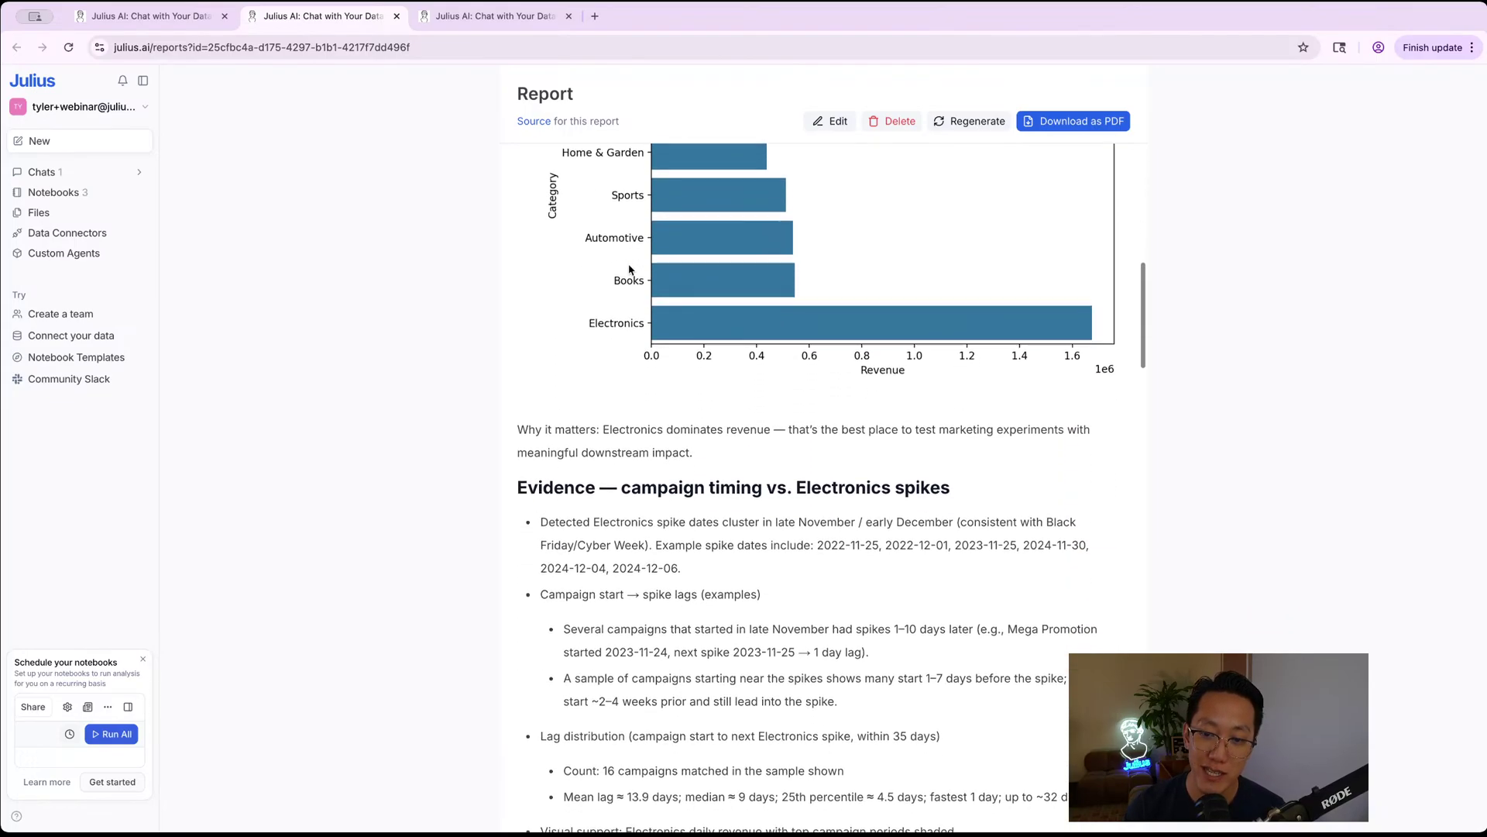
# - Read the report's campaign timing charts, forecast modeling, uncertainty, recommendations and concluding summary sections
pyautogui.scroll(-5, 629, 265)
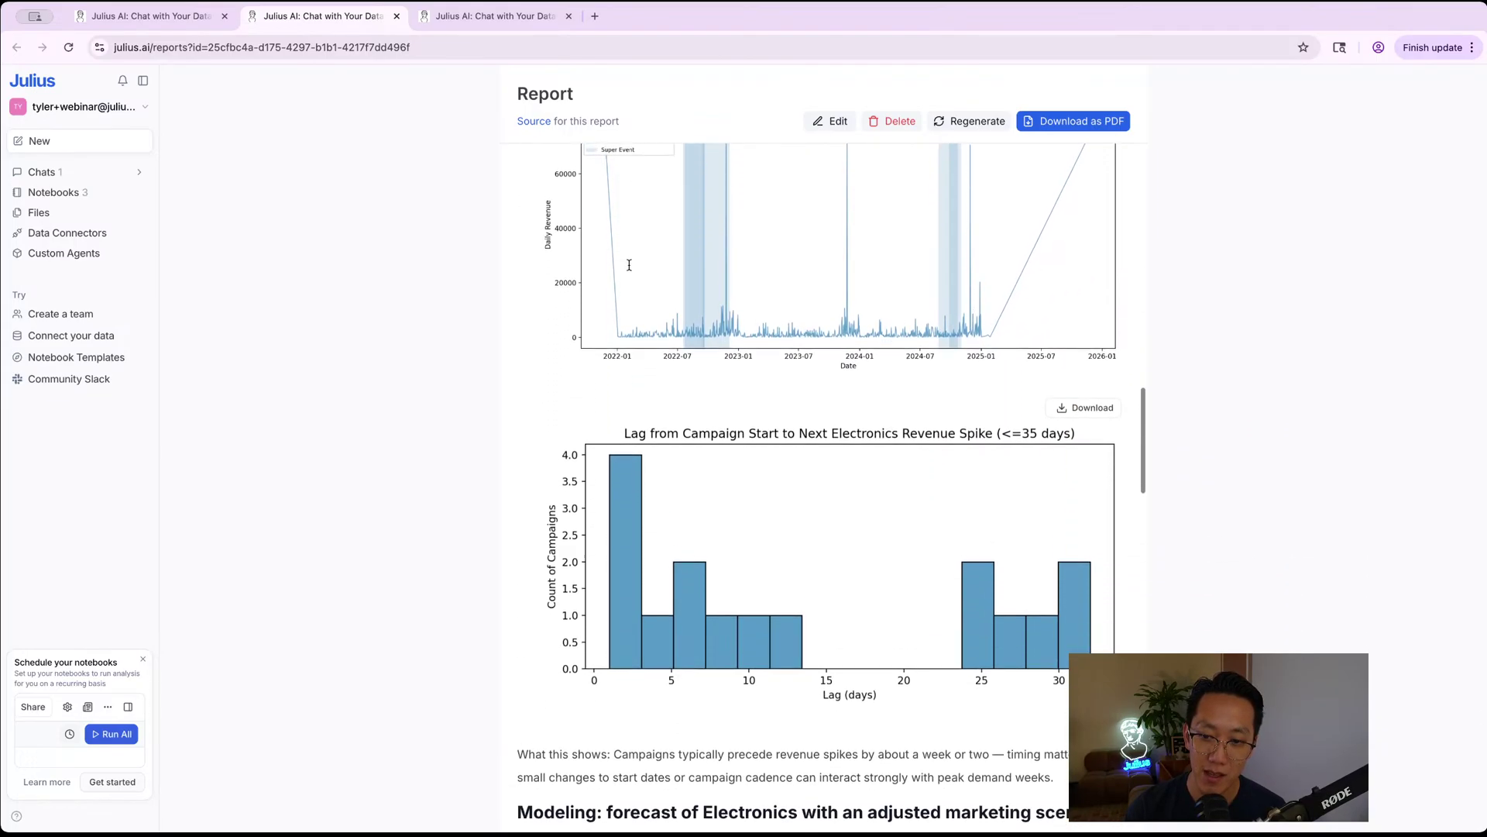
pyautogui.scroll(3, 629, 265)
pyautogui.scroll(-4, 630, 269)
pyautogui.scroll(-20, 629, 269)
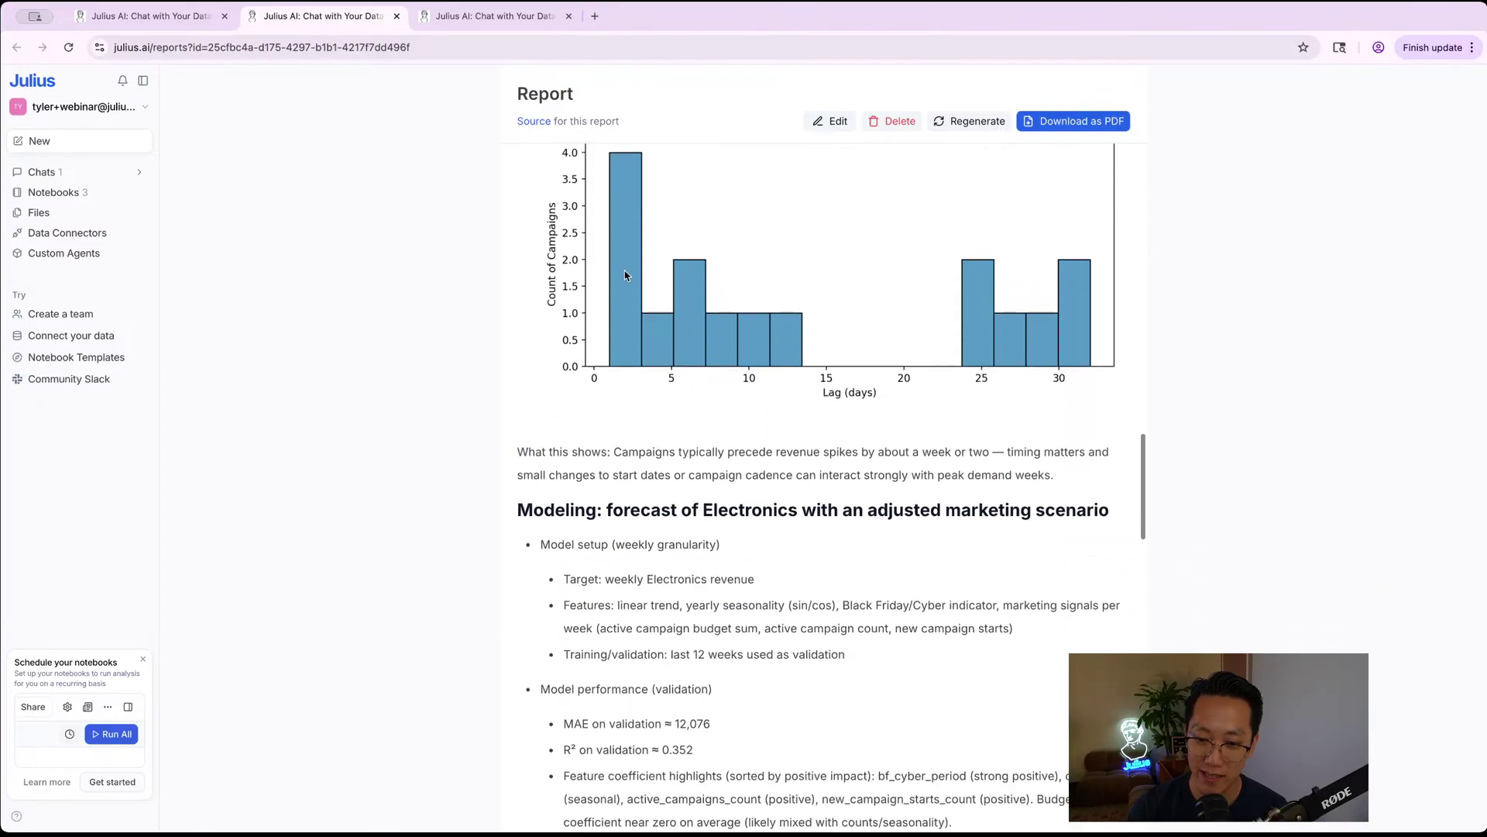
pyautogui.scroll(-9, 625, 275)
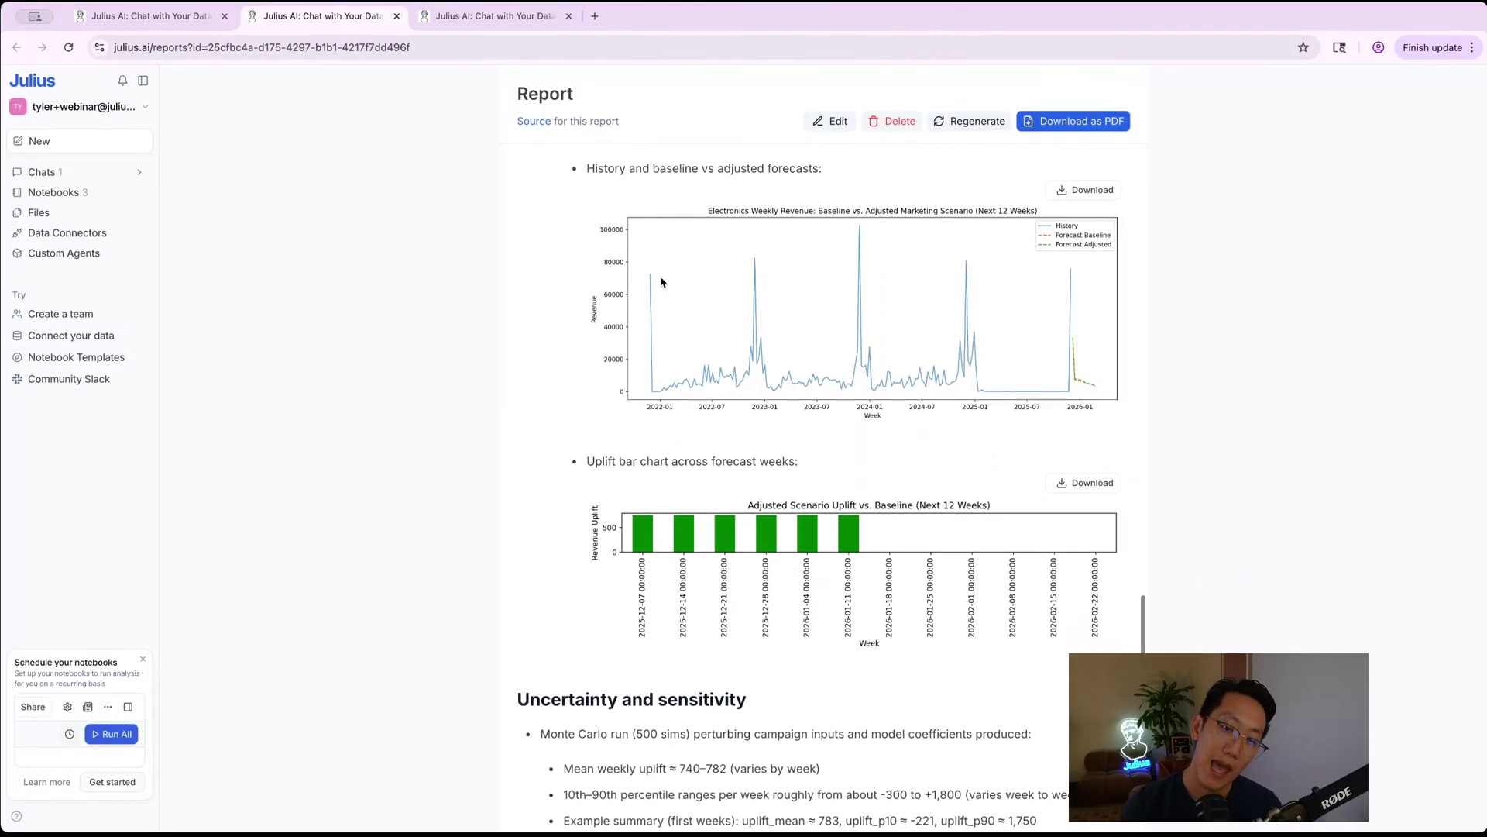
pyautogui.scroll(-7, 707, 262)
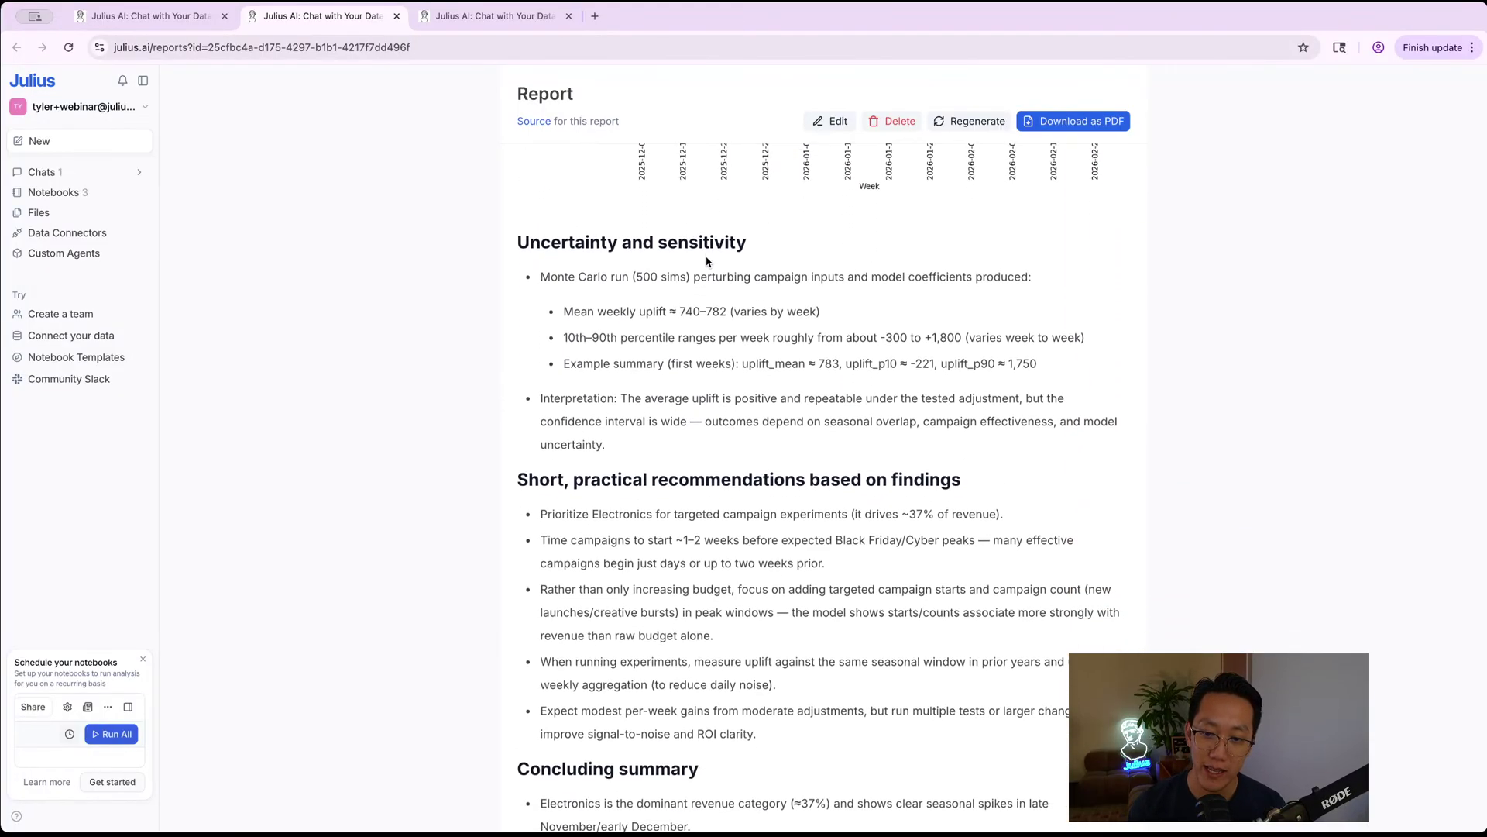
pyautogui.scroll(-1, 666, 399)
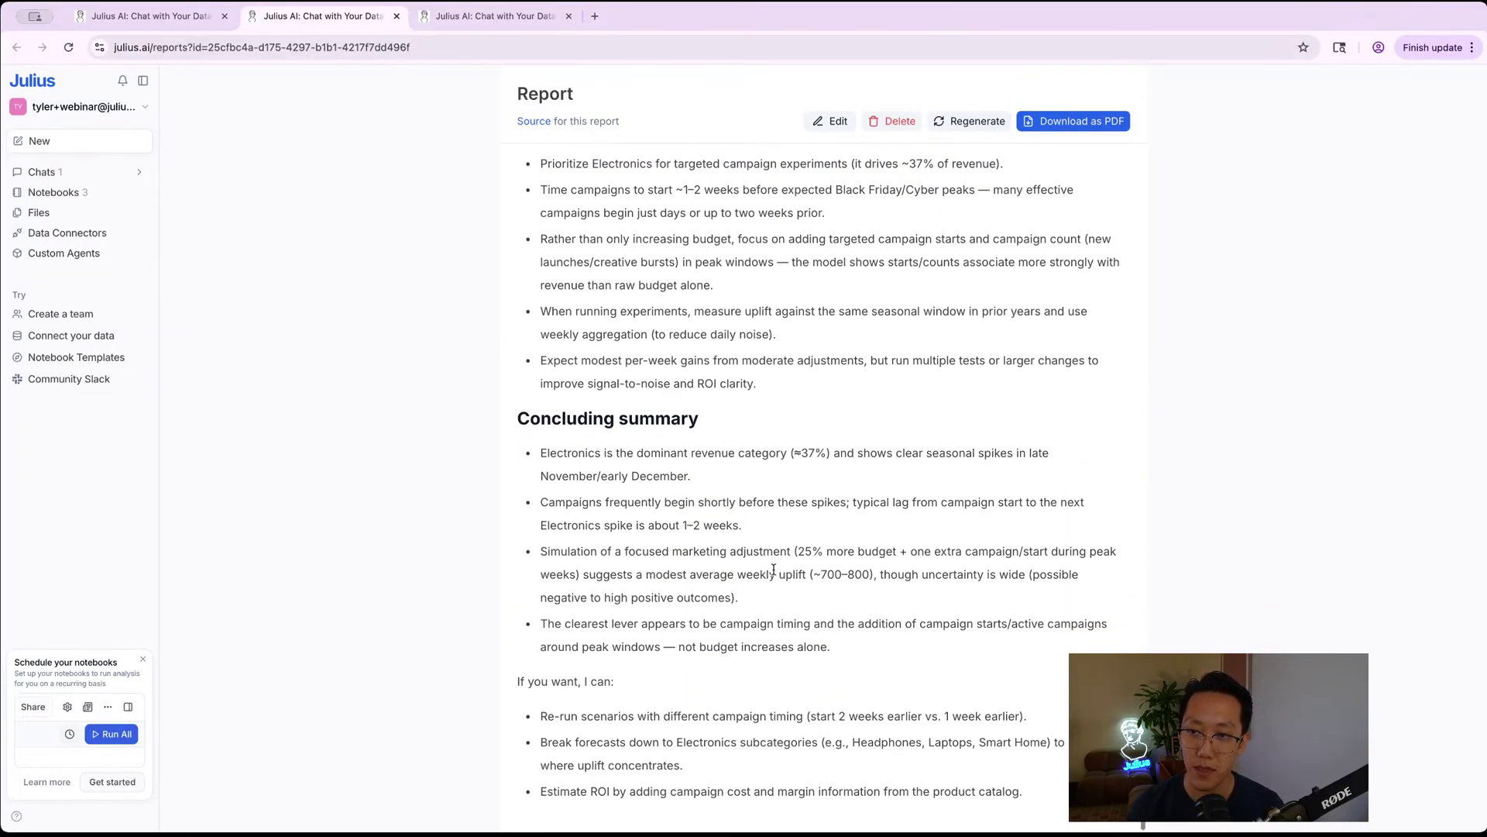
# - Try adding an image placeholder above the category revenue evidence section in the report's editor, undo it and save the report
pyautogui.click(830, 122)
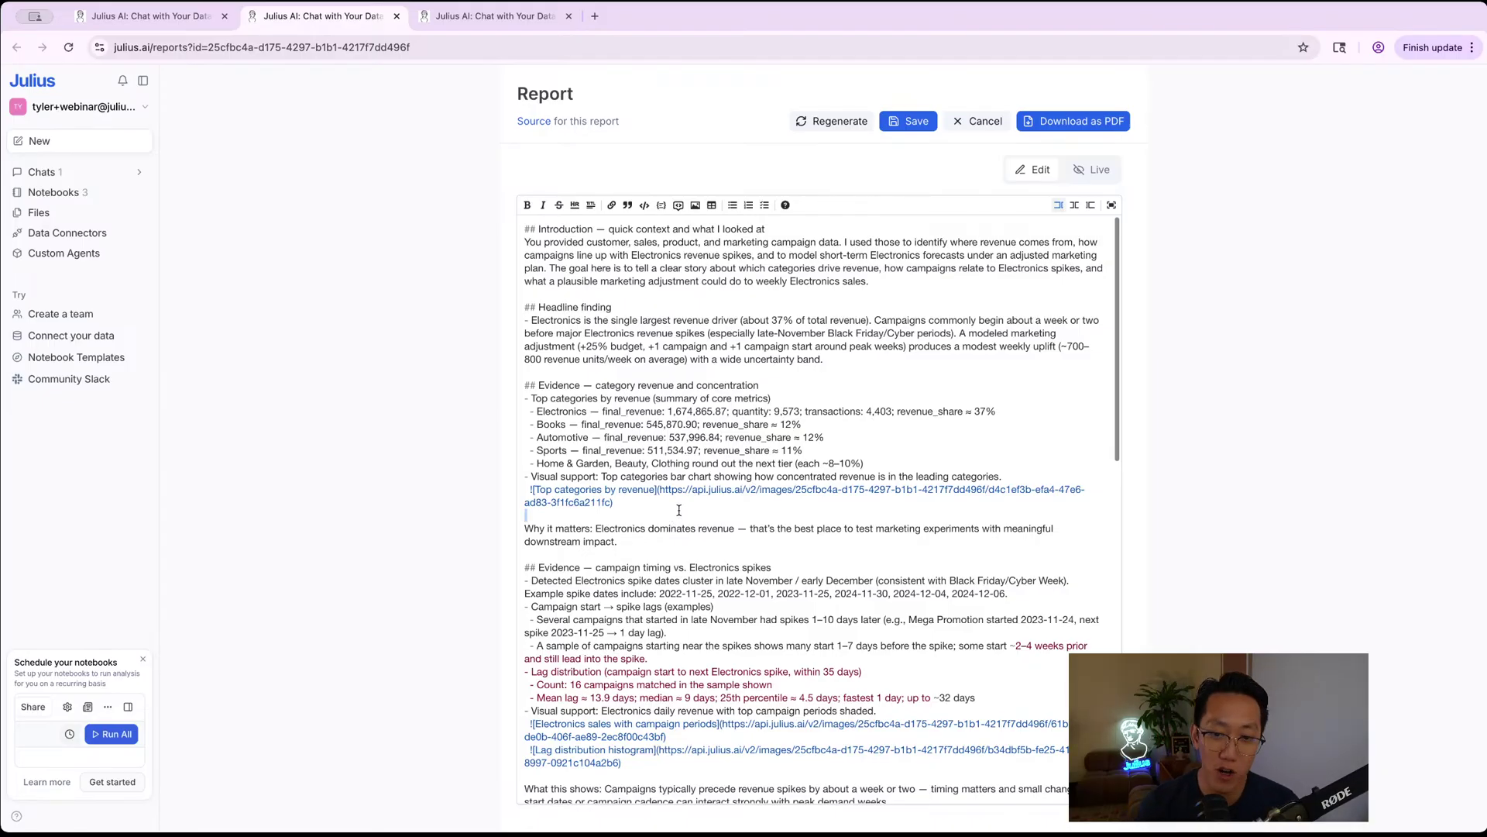
pyautogui.moveTo(689, 506); pyautogui.dragTo(504, 375)
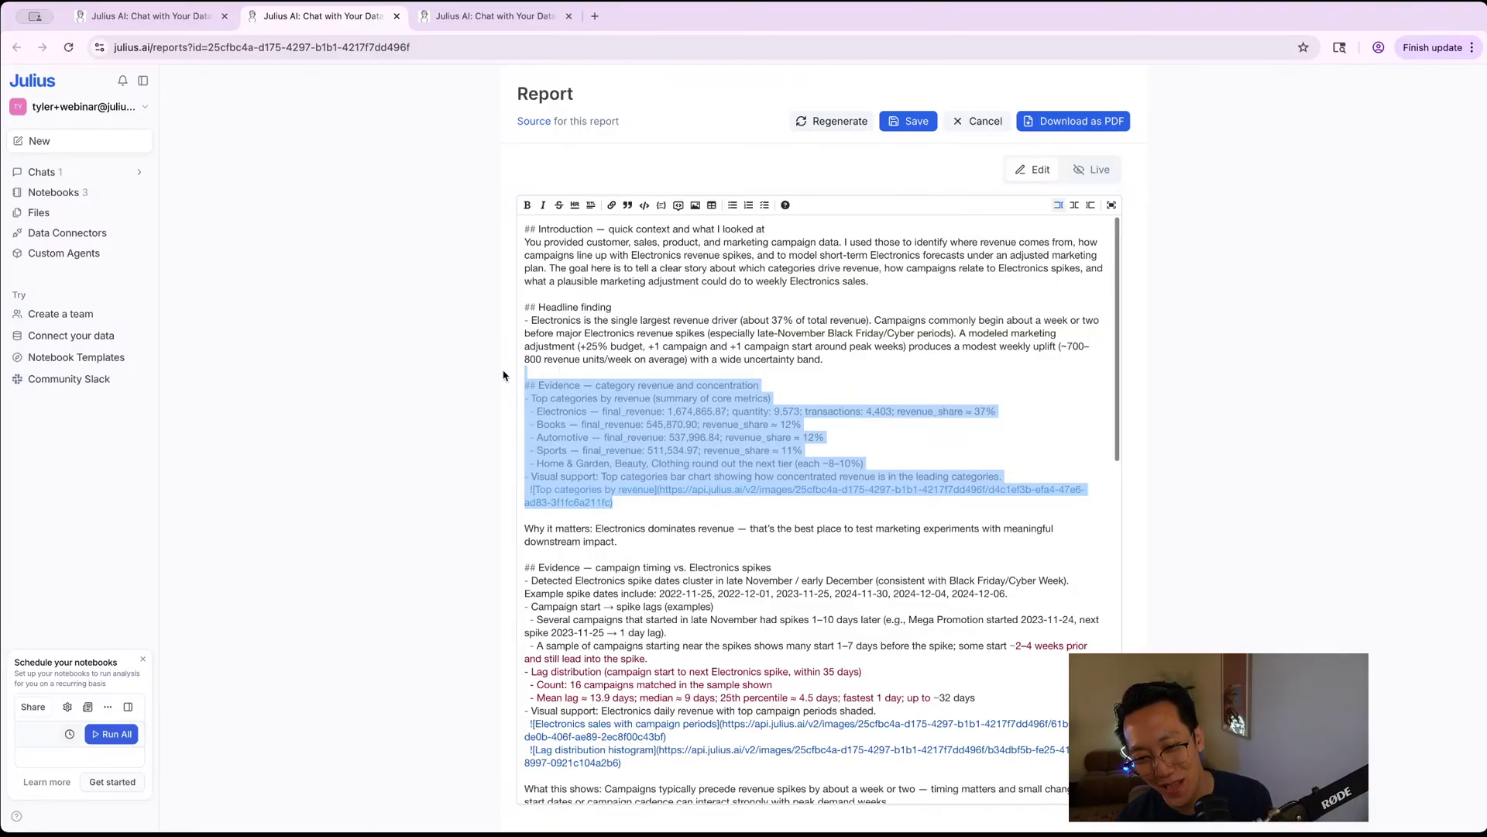
pyautogui.click(657, 370)
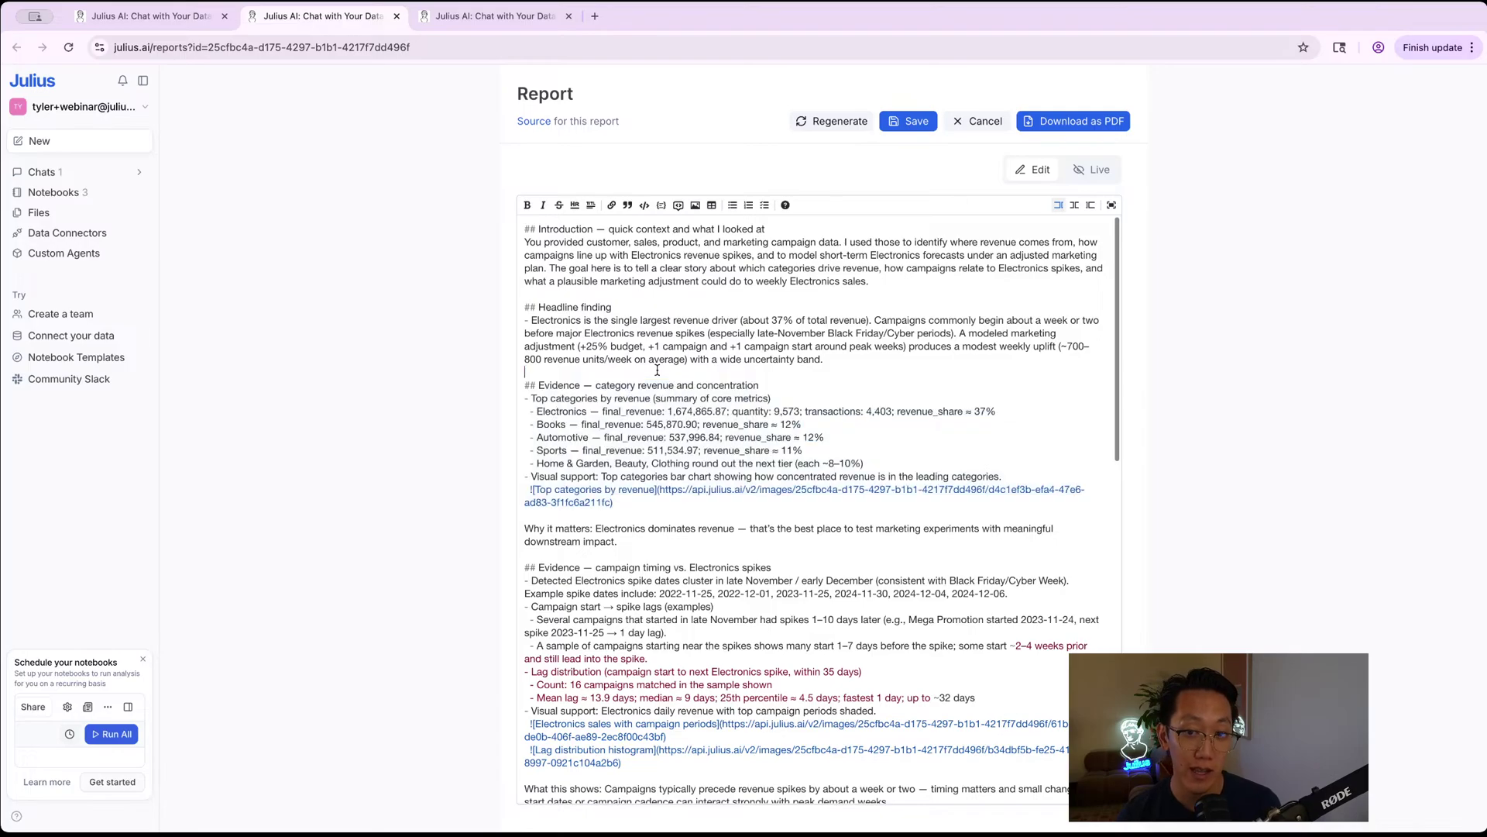
pyautogui.click(697, 206)
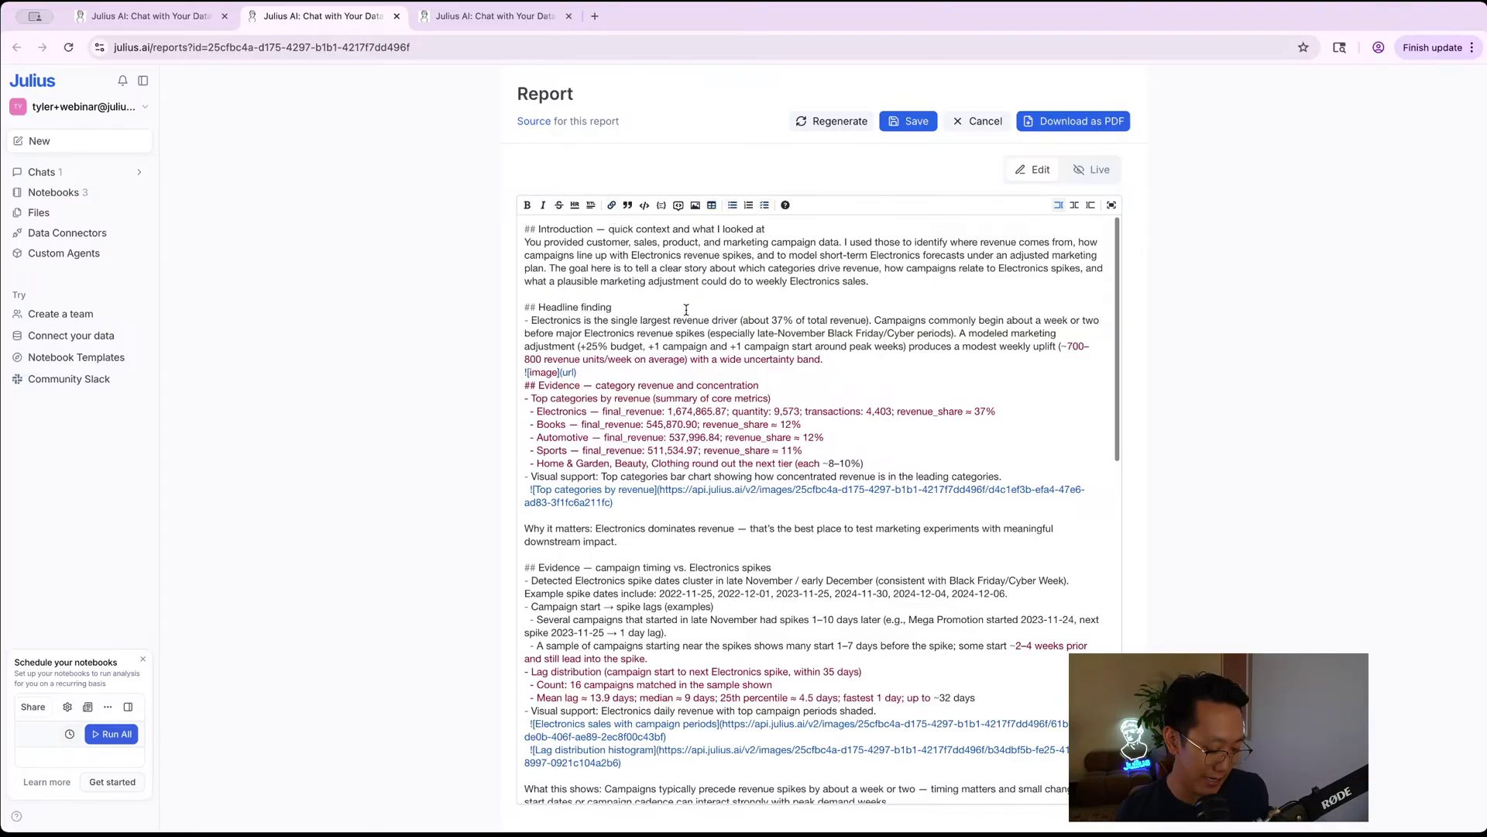
pyautogui.press('super+z')
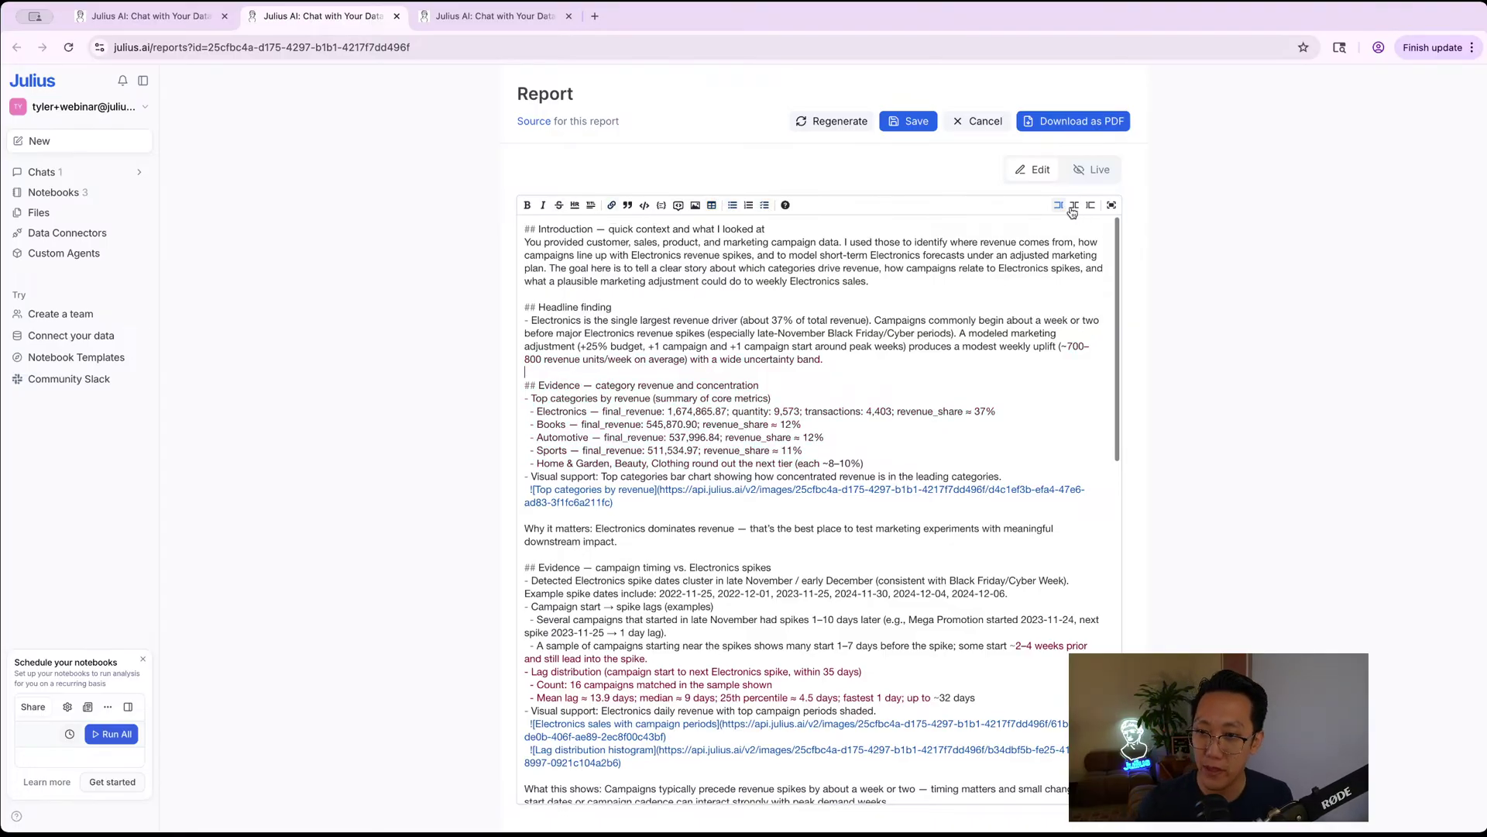
pyautogui.click(912, 126)
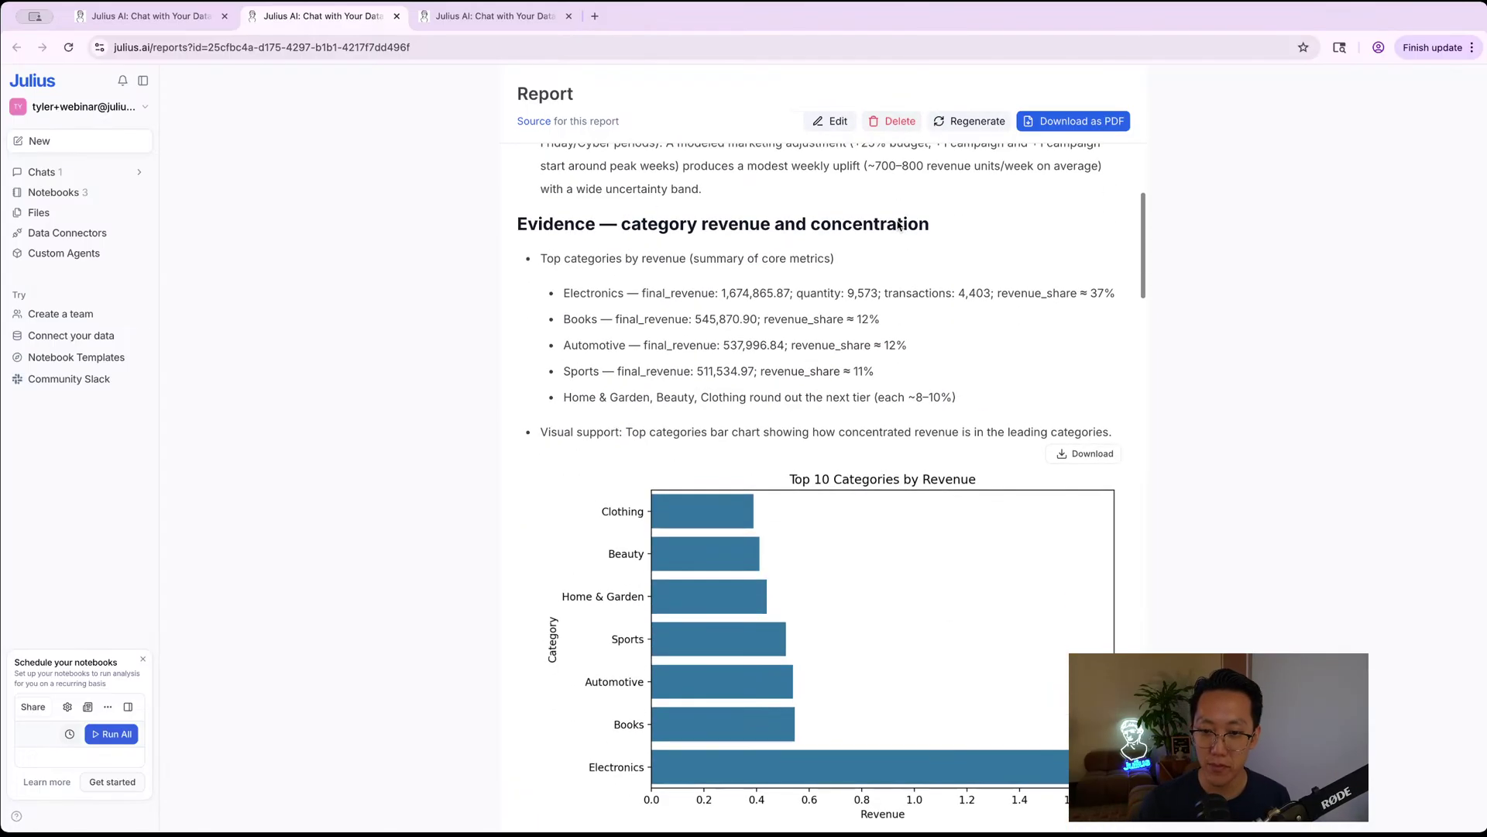
# - Preview the report's PDF download with Save as PDF as the print destination, look through its pages, and cancel
pyautogui.click(1106, 122)
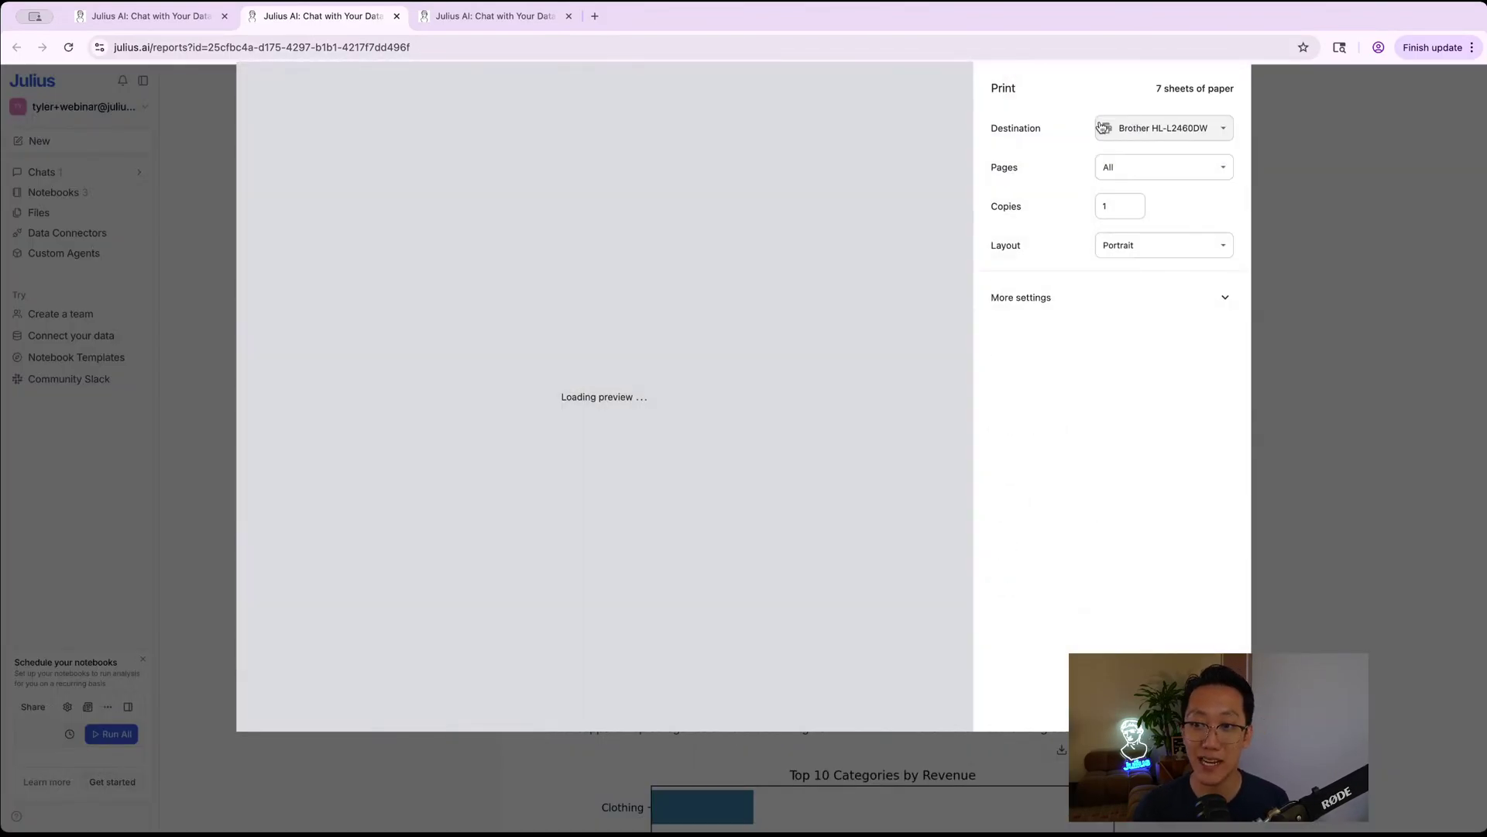
pyautogui.scroll(-10, 830, 301)
pyautogui.scroll(-10, 831, 300)
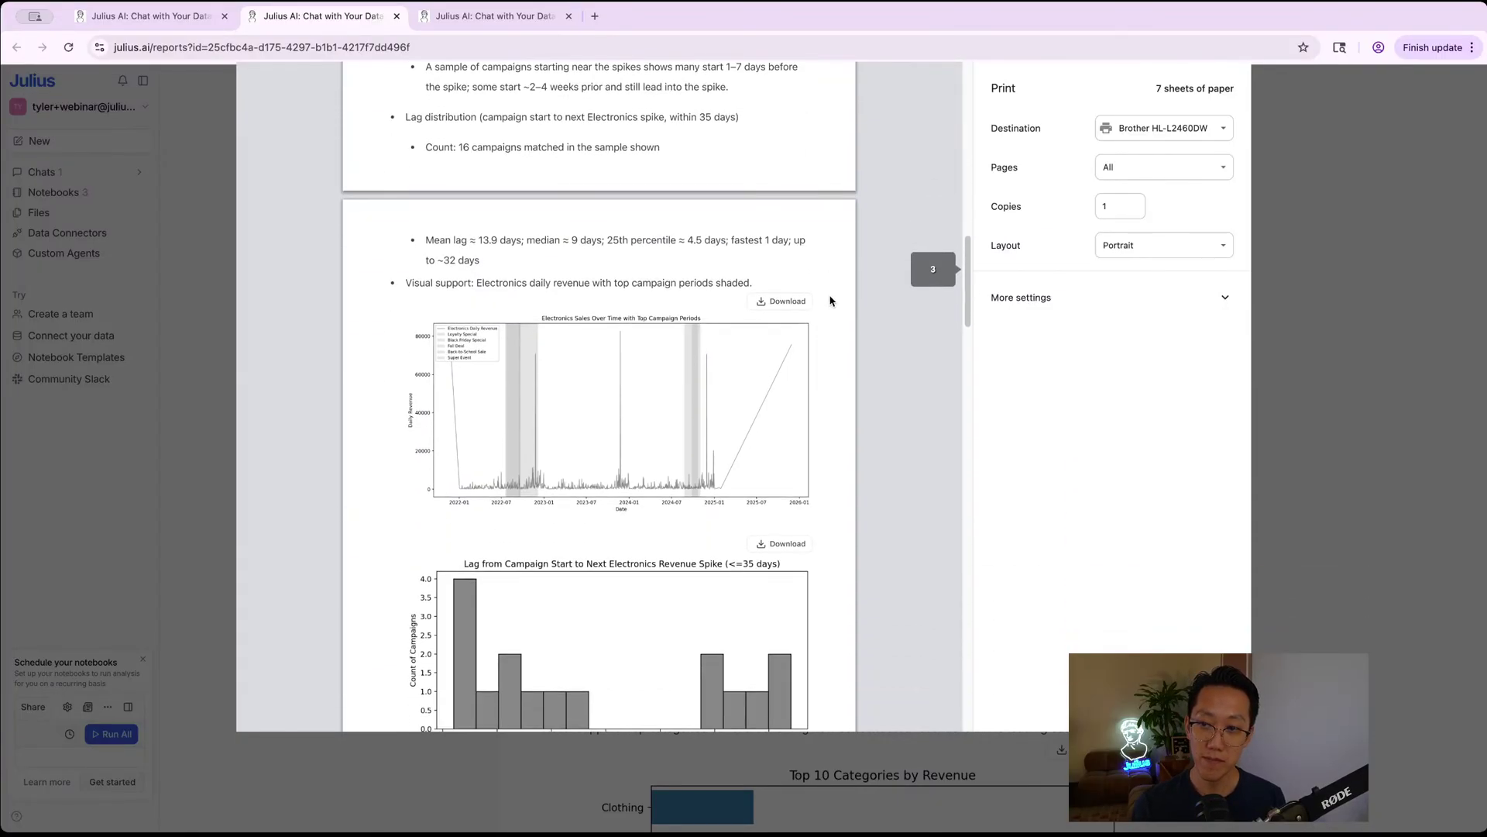
pyautogui.click(1161, 128)
pyautogui.click(1149, 156)
pyautogui.scroll(15, 805, 355)
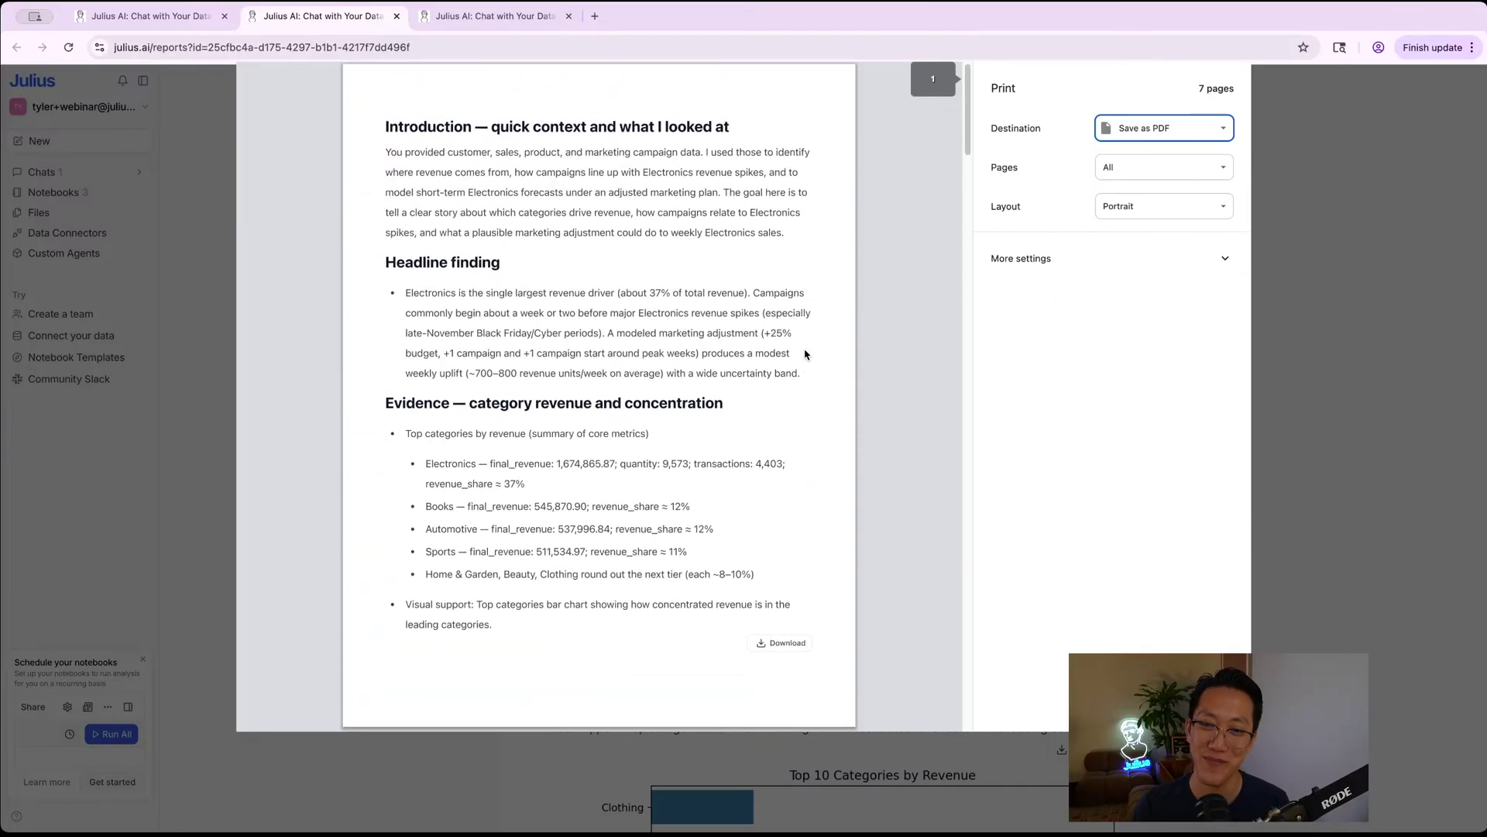
pyautogui.scroll(-15, 804, 355)
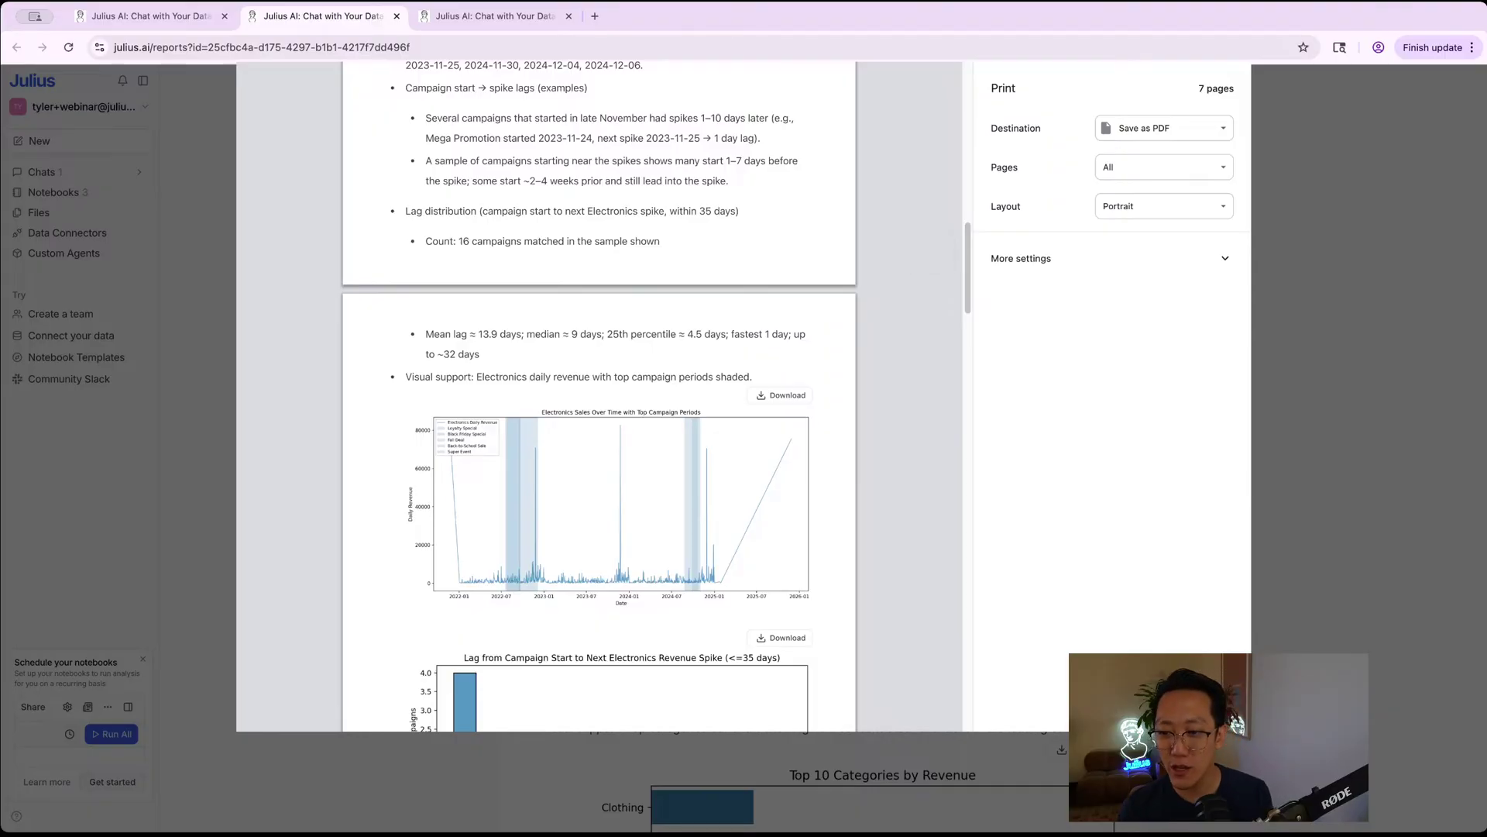
pyautogui.press('Escape')
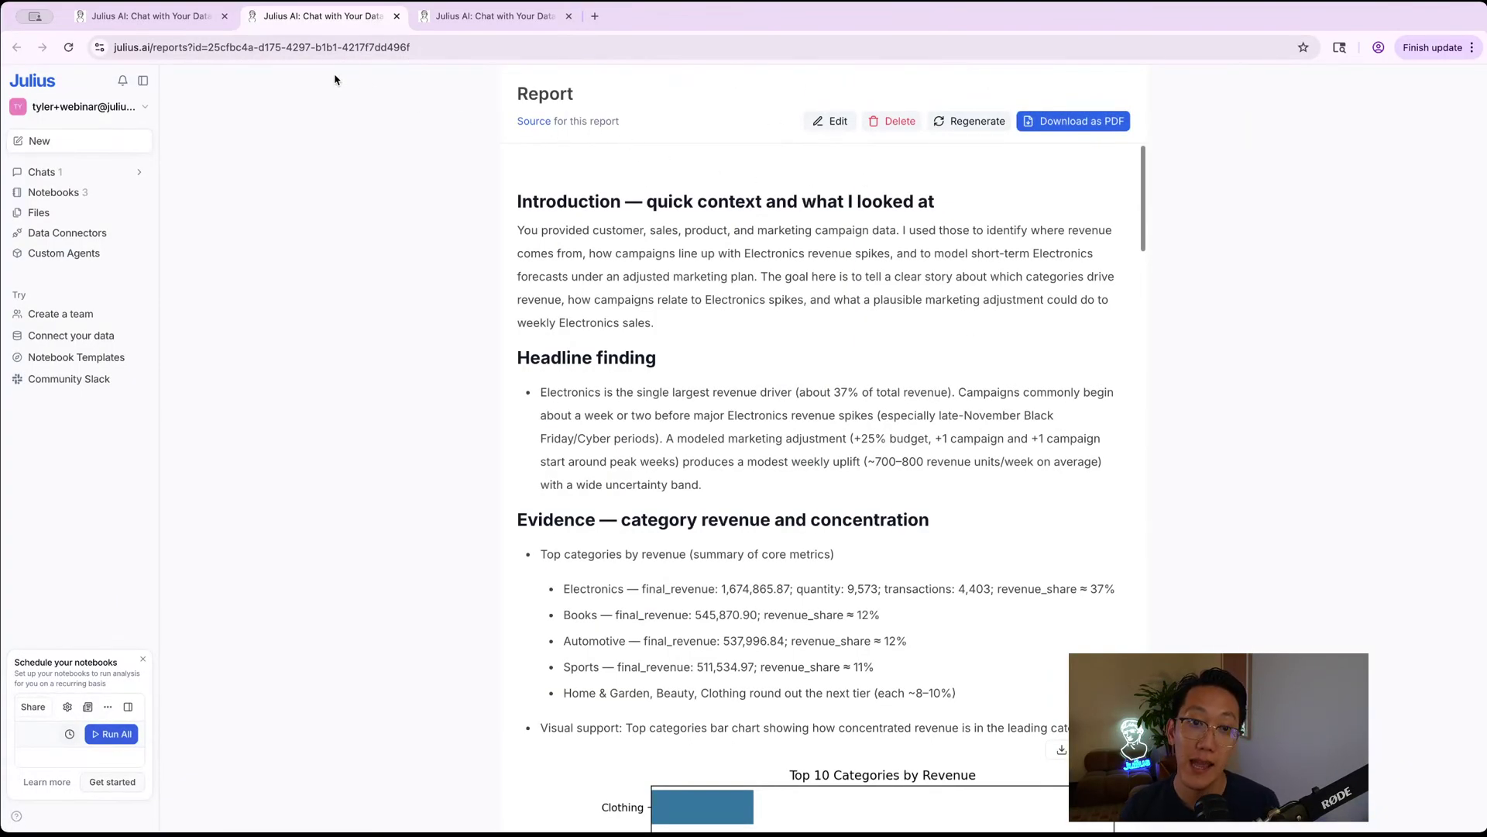
# - Open the report's source chat and review its 12-week forecast table and closing takeaways
pyautogui.click(384, 53)
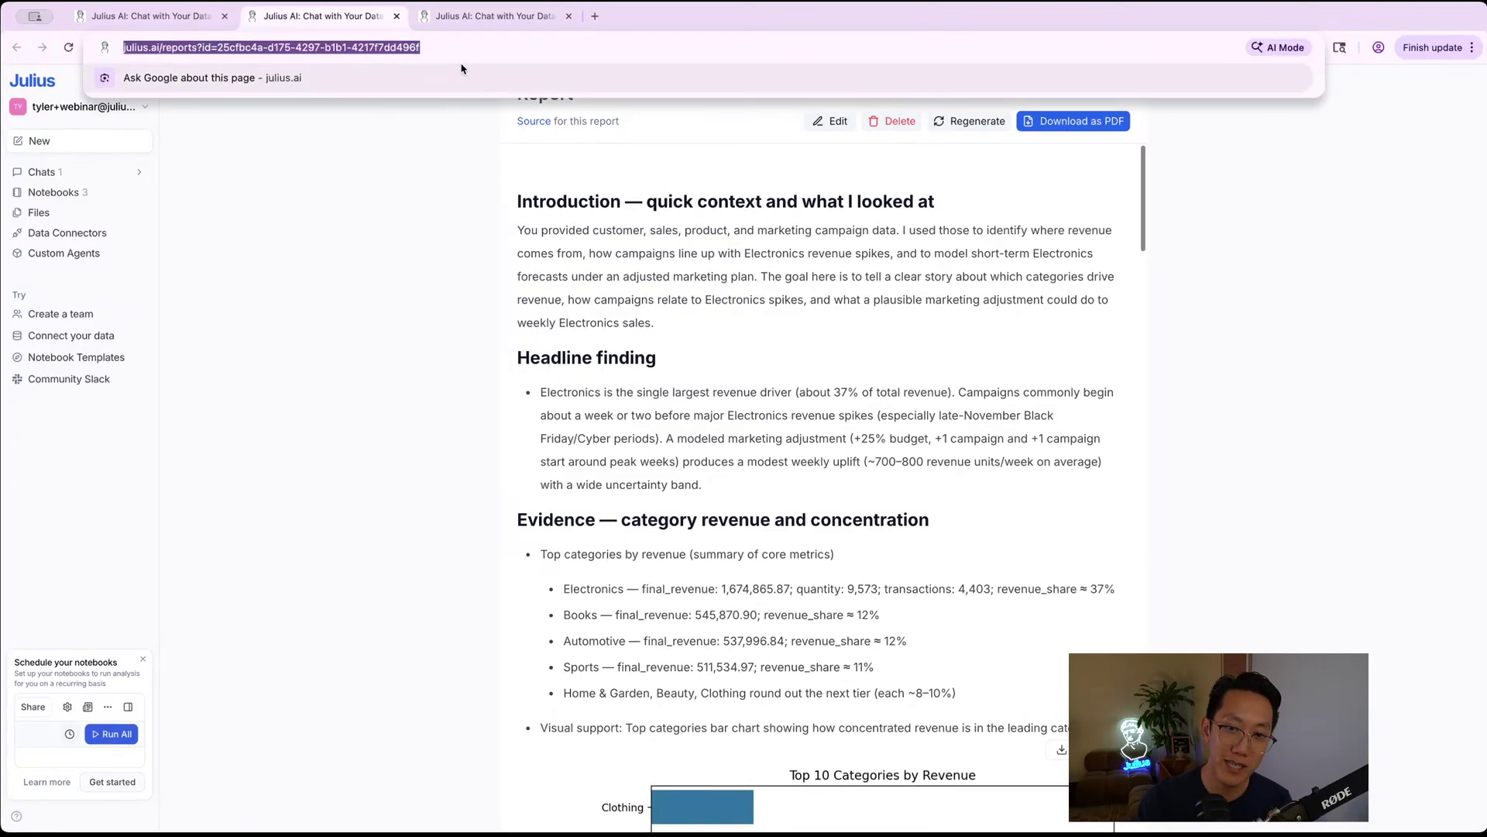
pyautogui.click(752, 274)
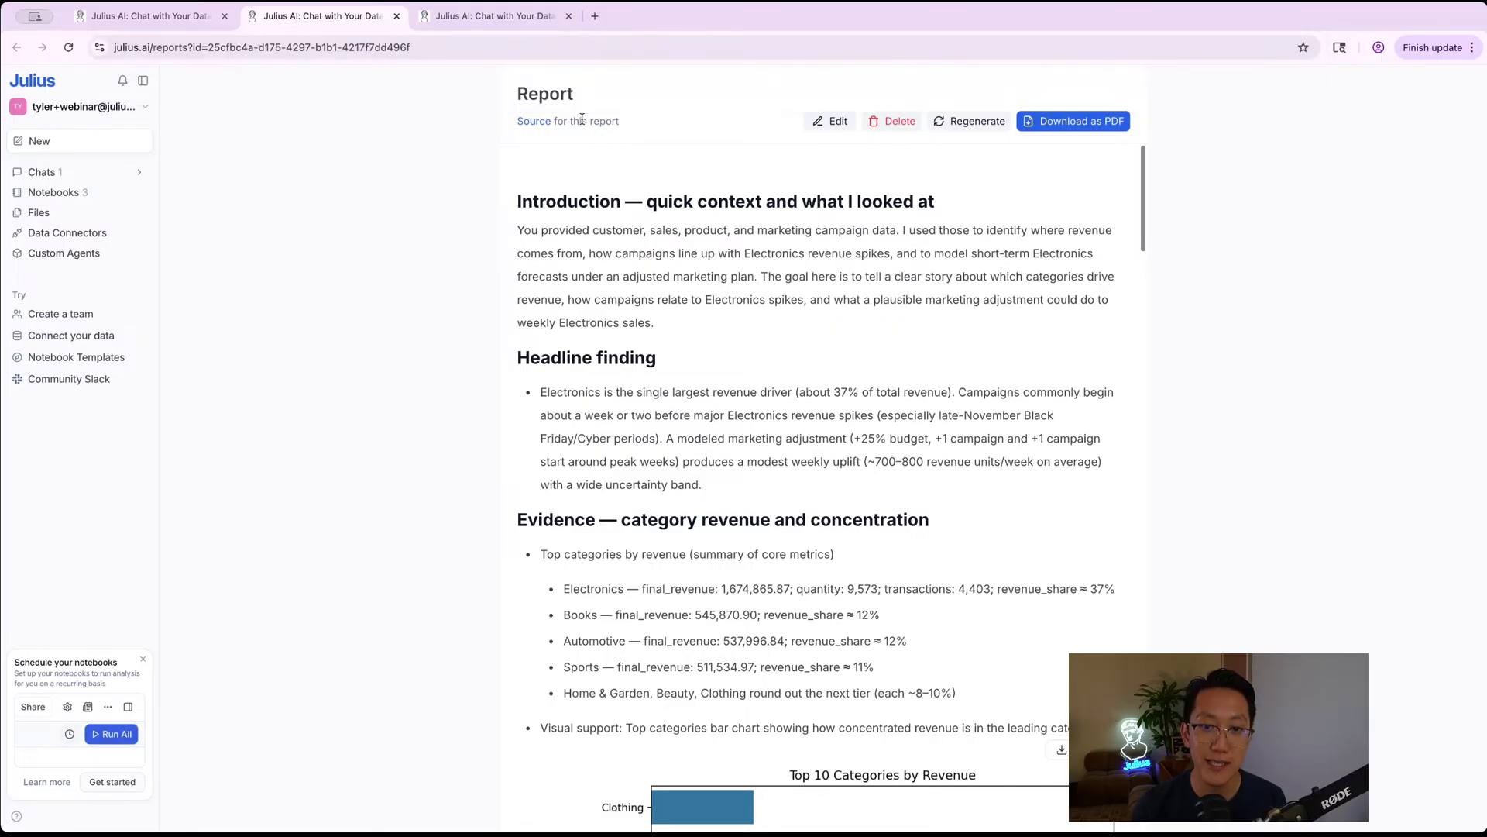
pyautogui.click(534, 122)
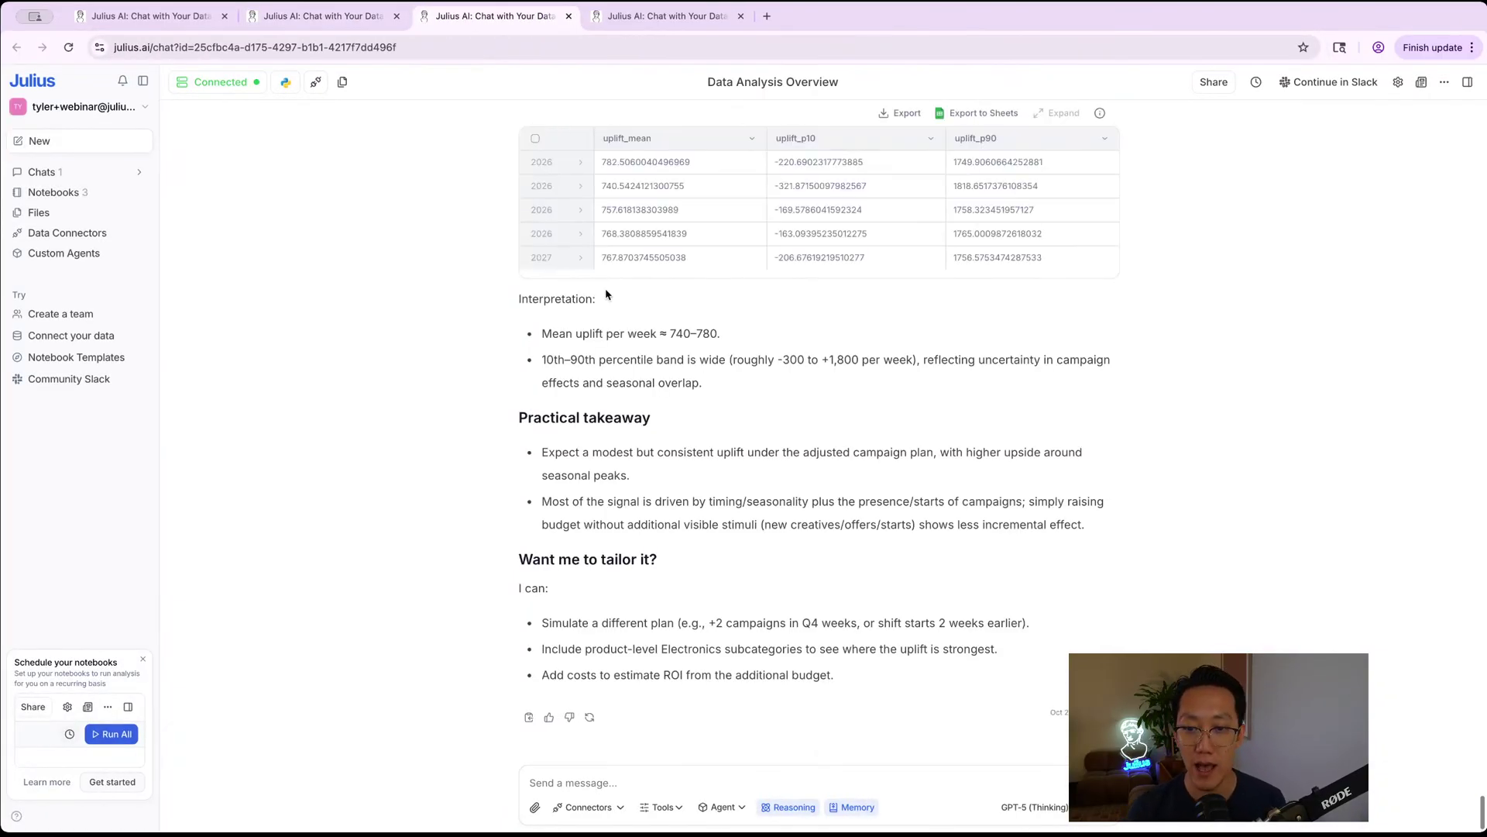
pyautogui.scroll(15, 607, 294)
pyautogui.scroll(5, 607, 295)
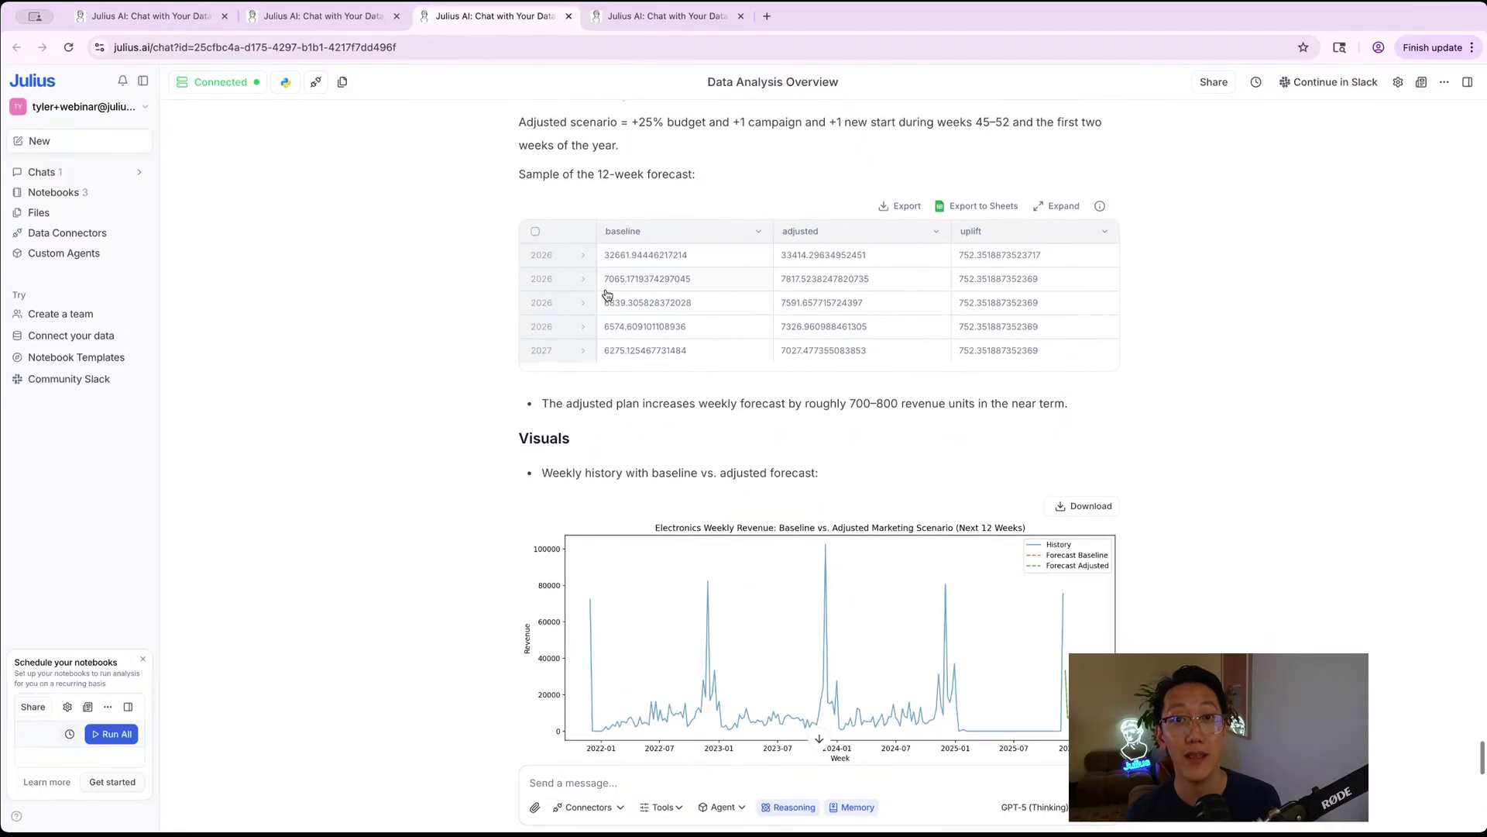
pyautogui.scroll(-20, 606, 290)
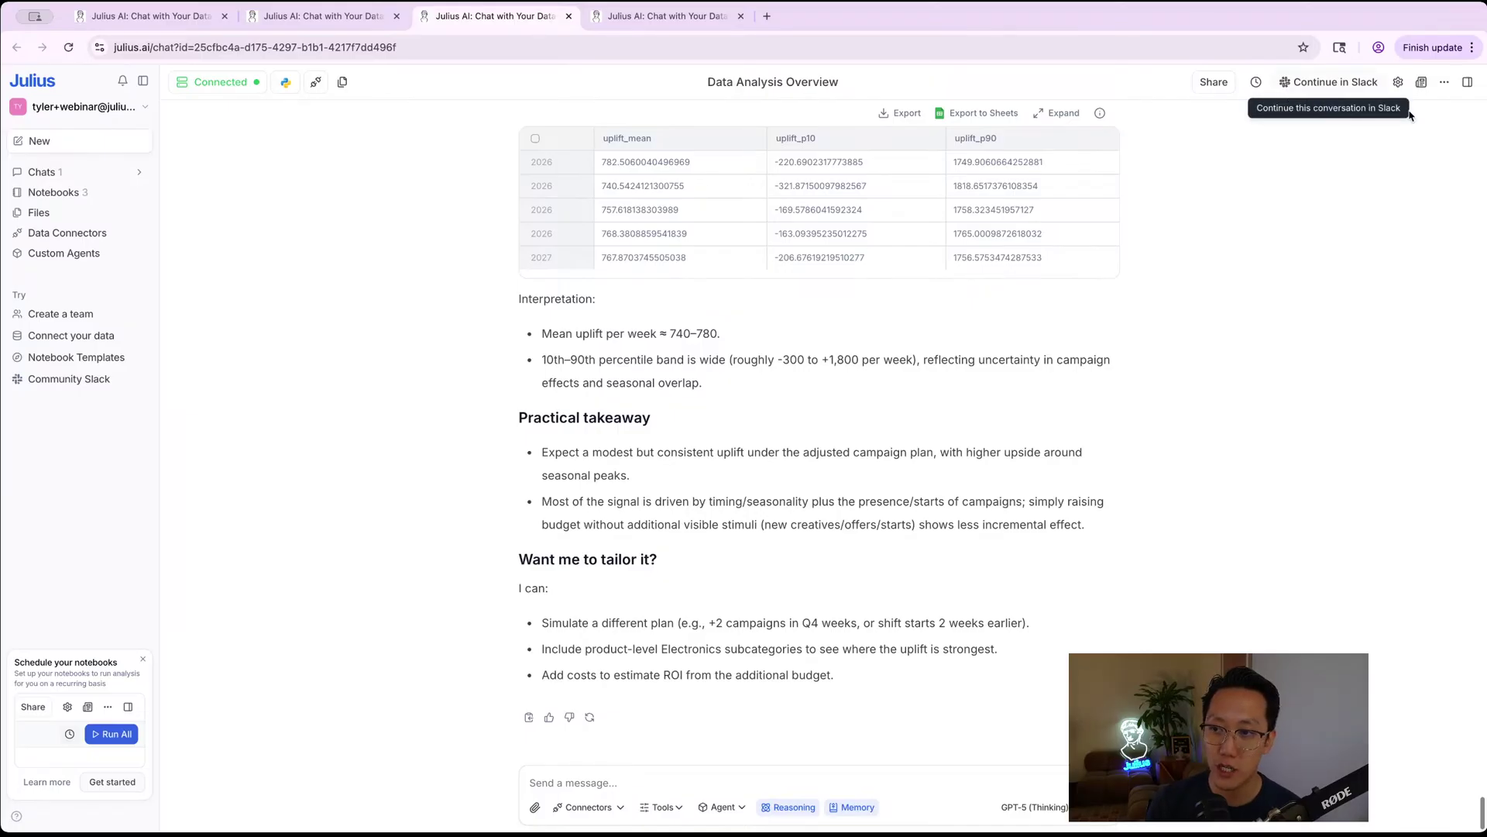
# - Check the chat settings for adding a secret key with a name and value, and close them without adding one
pyautogui.click(1399, 83)
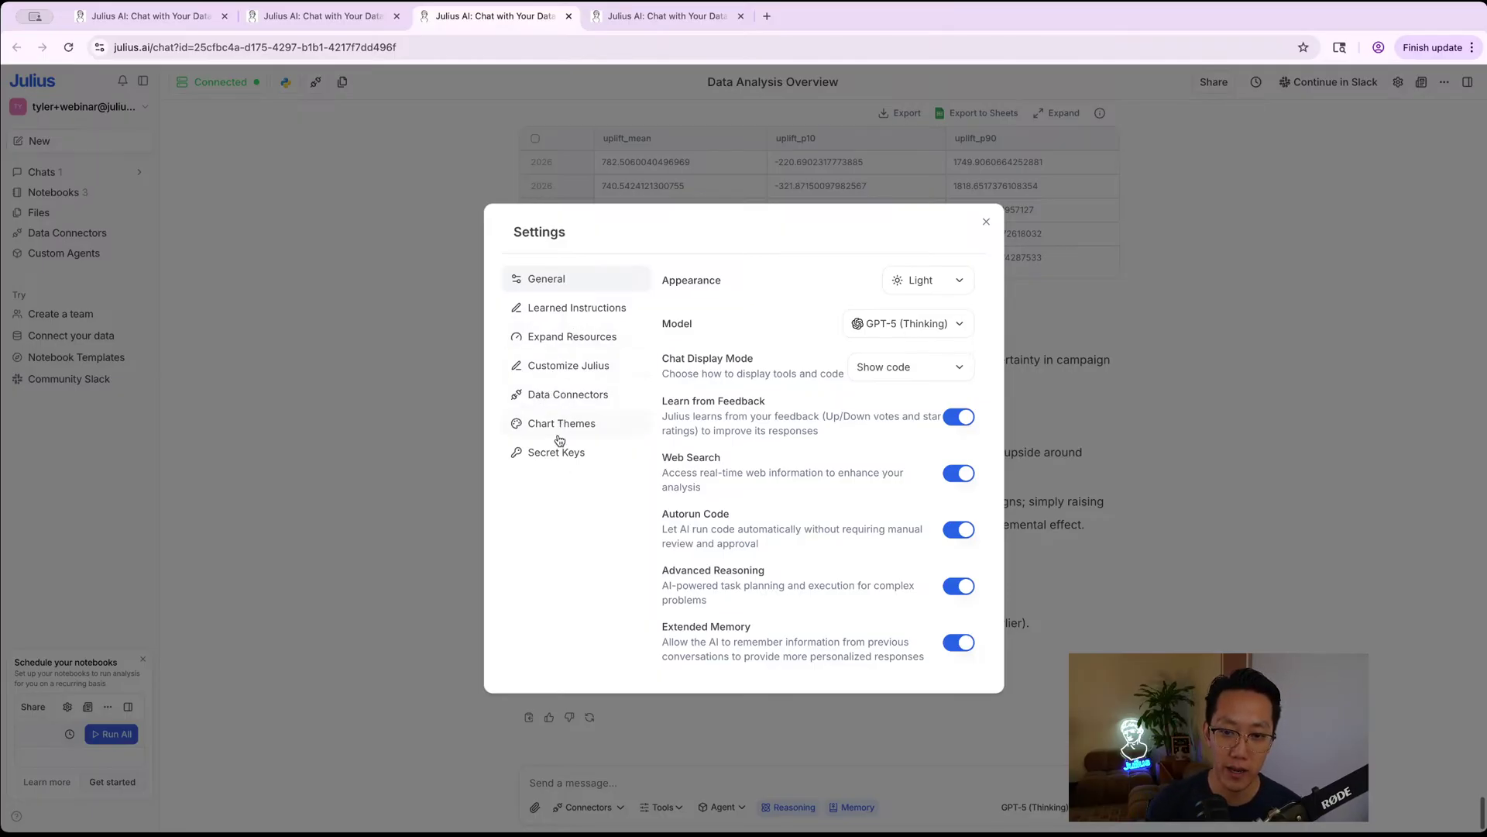
pyautogui.click(546, 457)
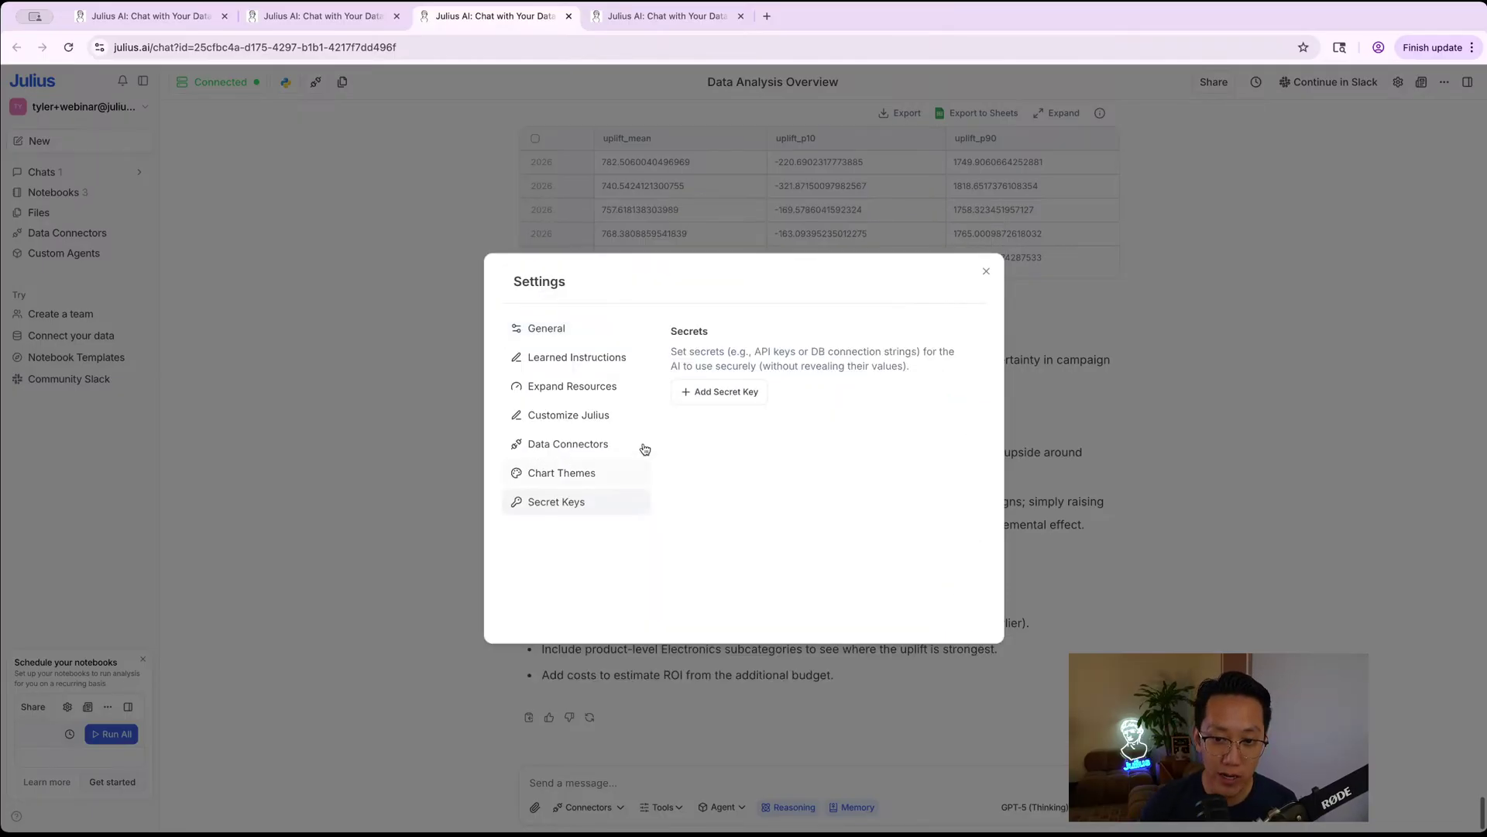
pyautogui.click(722, 389)
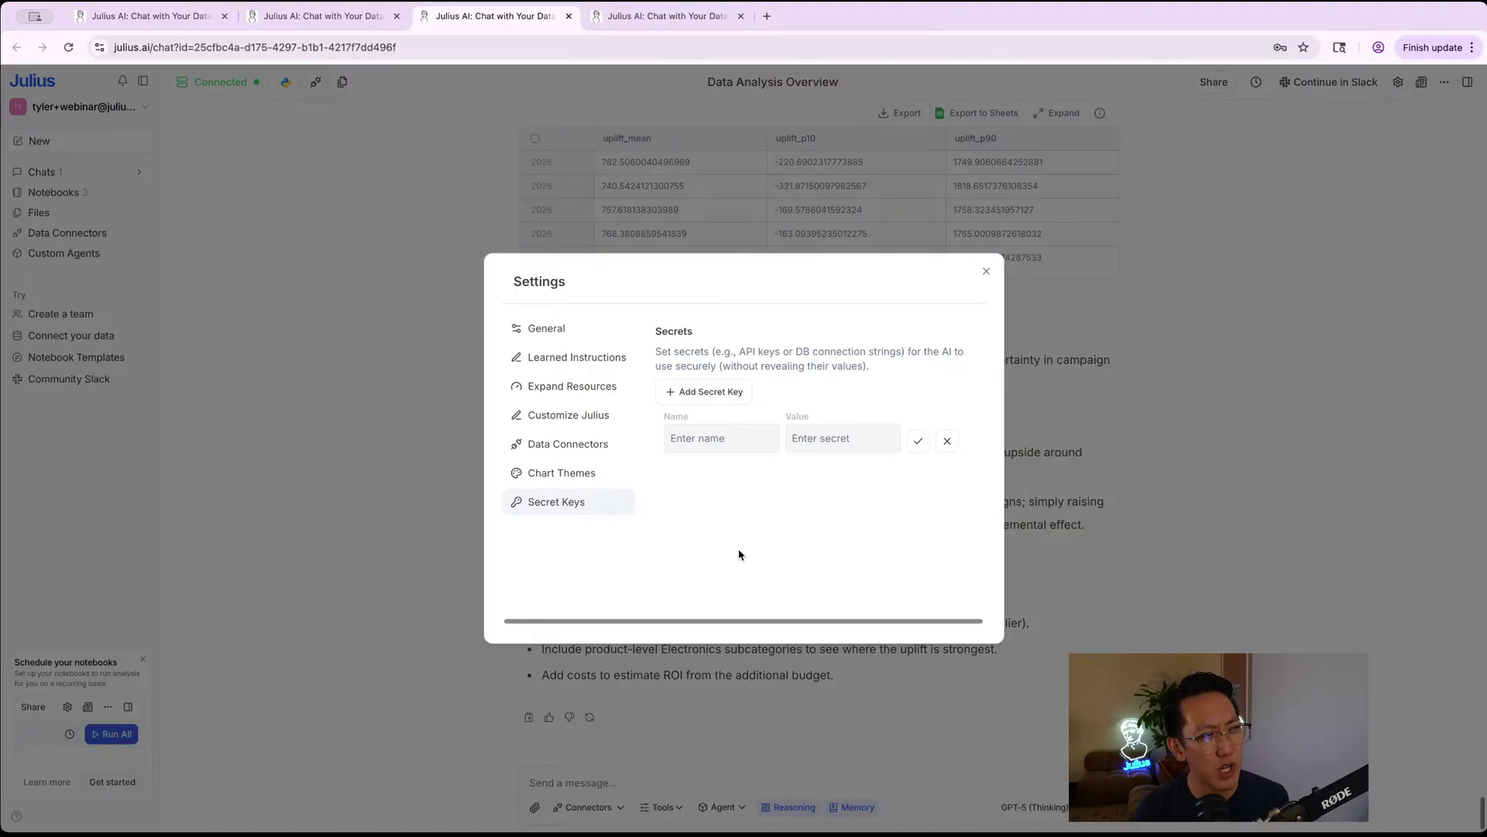
pyautogui.click(986, 271)
# - Create a new notebook, check its Google Drive source option and return from the Google sign-in page to the notebook
pyautogui.click(59, 143)
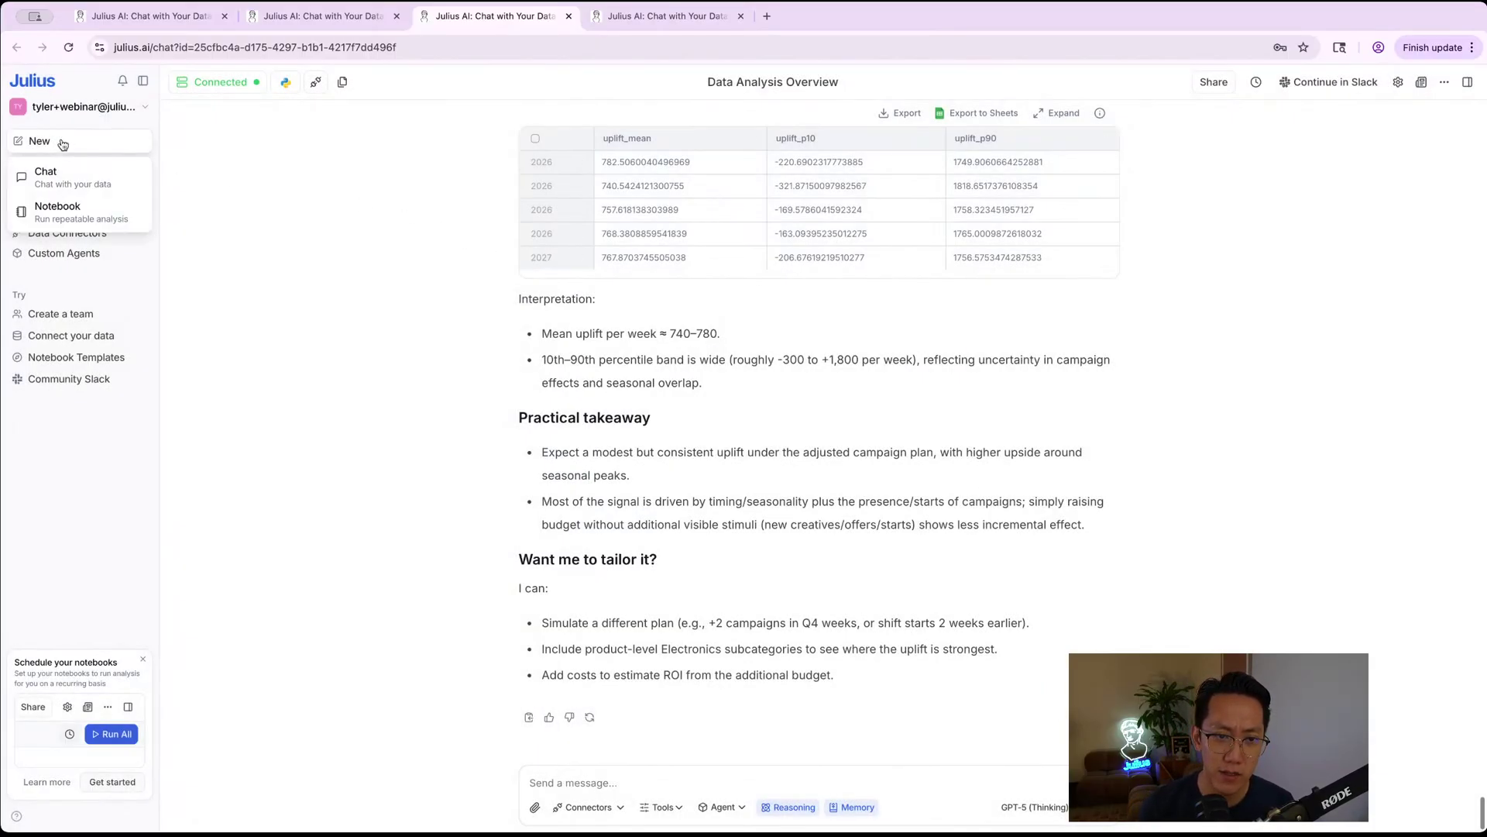
pyautogui.click(86, 215)
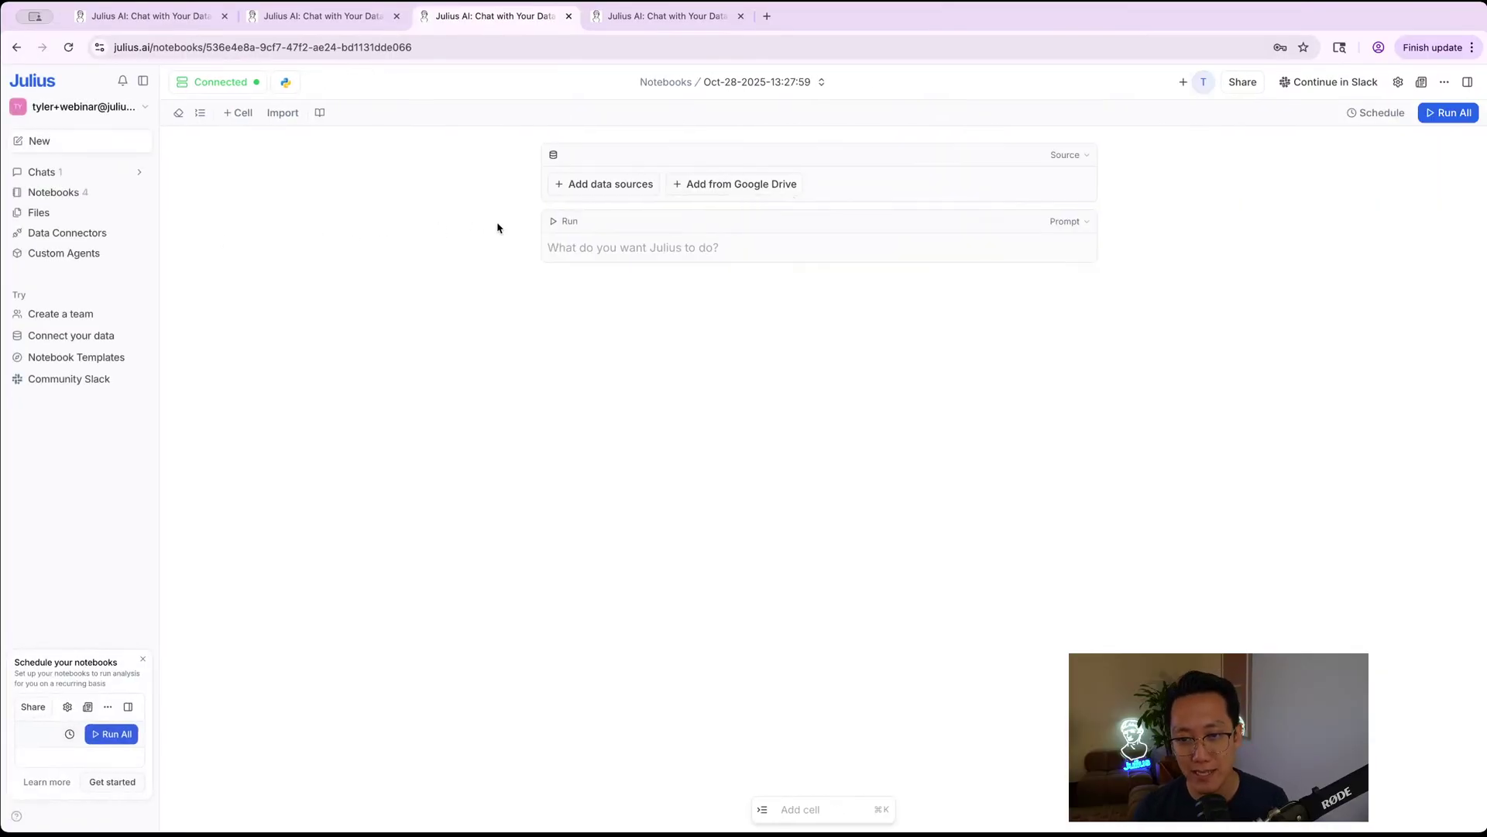
pyautogui.click(734, 190)
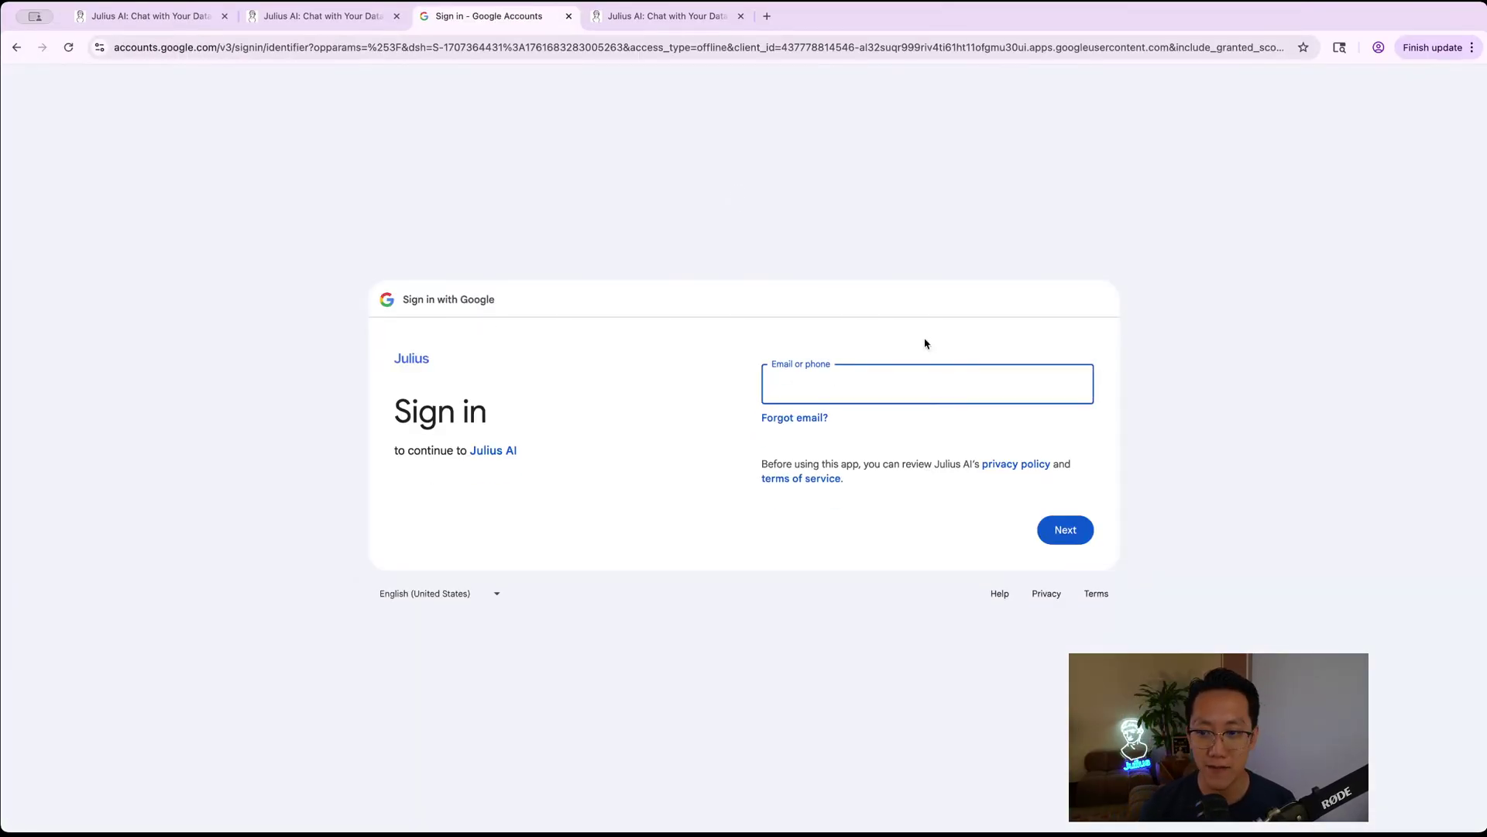
pyautogui.click(16, 47)
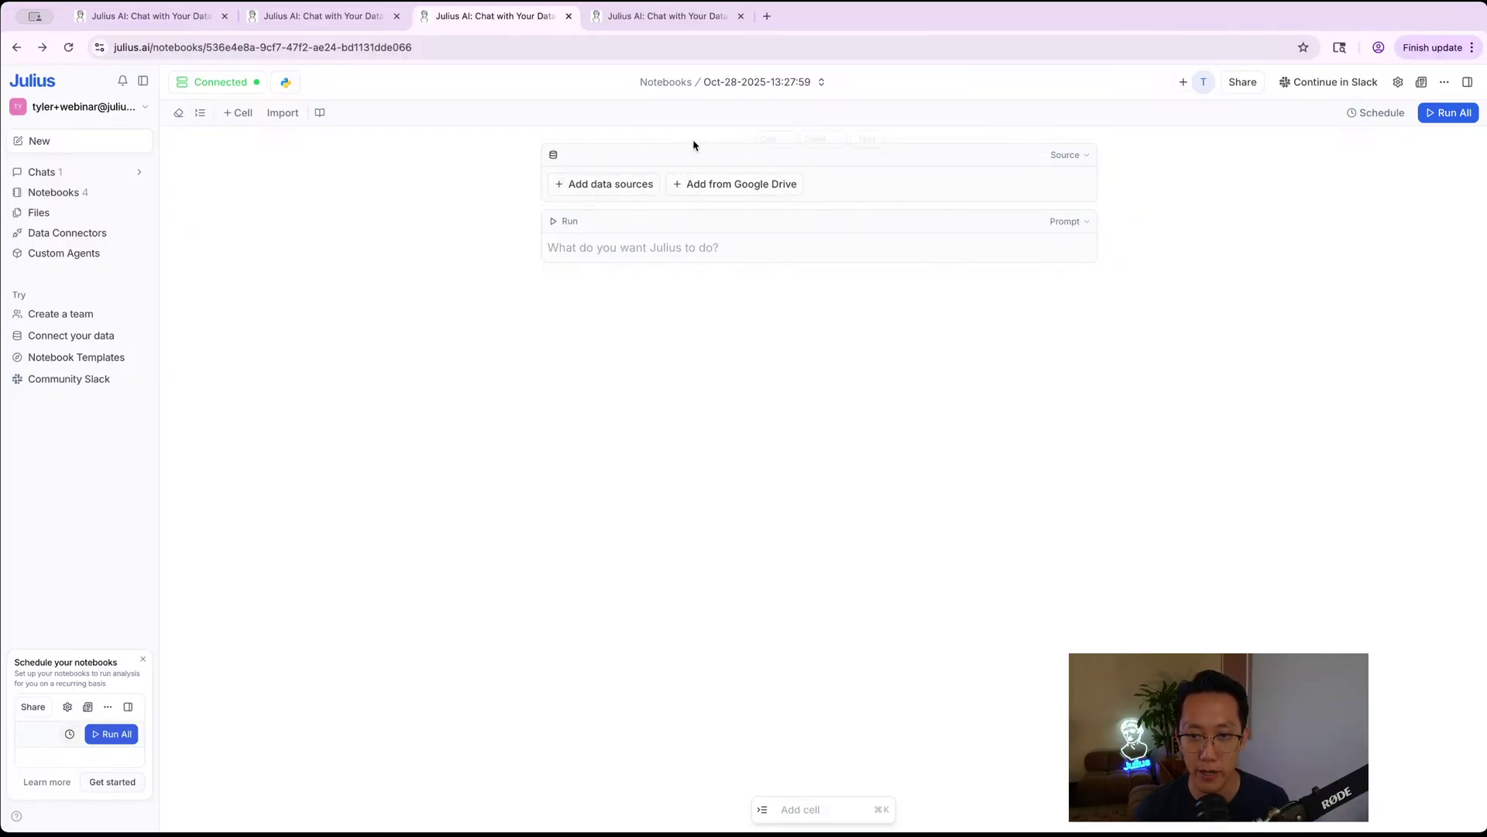
# - Examine the notebook's data source choices, including uploading local files and the previously uploaded CSV files, without adding any
pyautogui.click(619, 184)
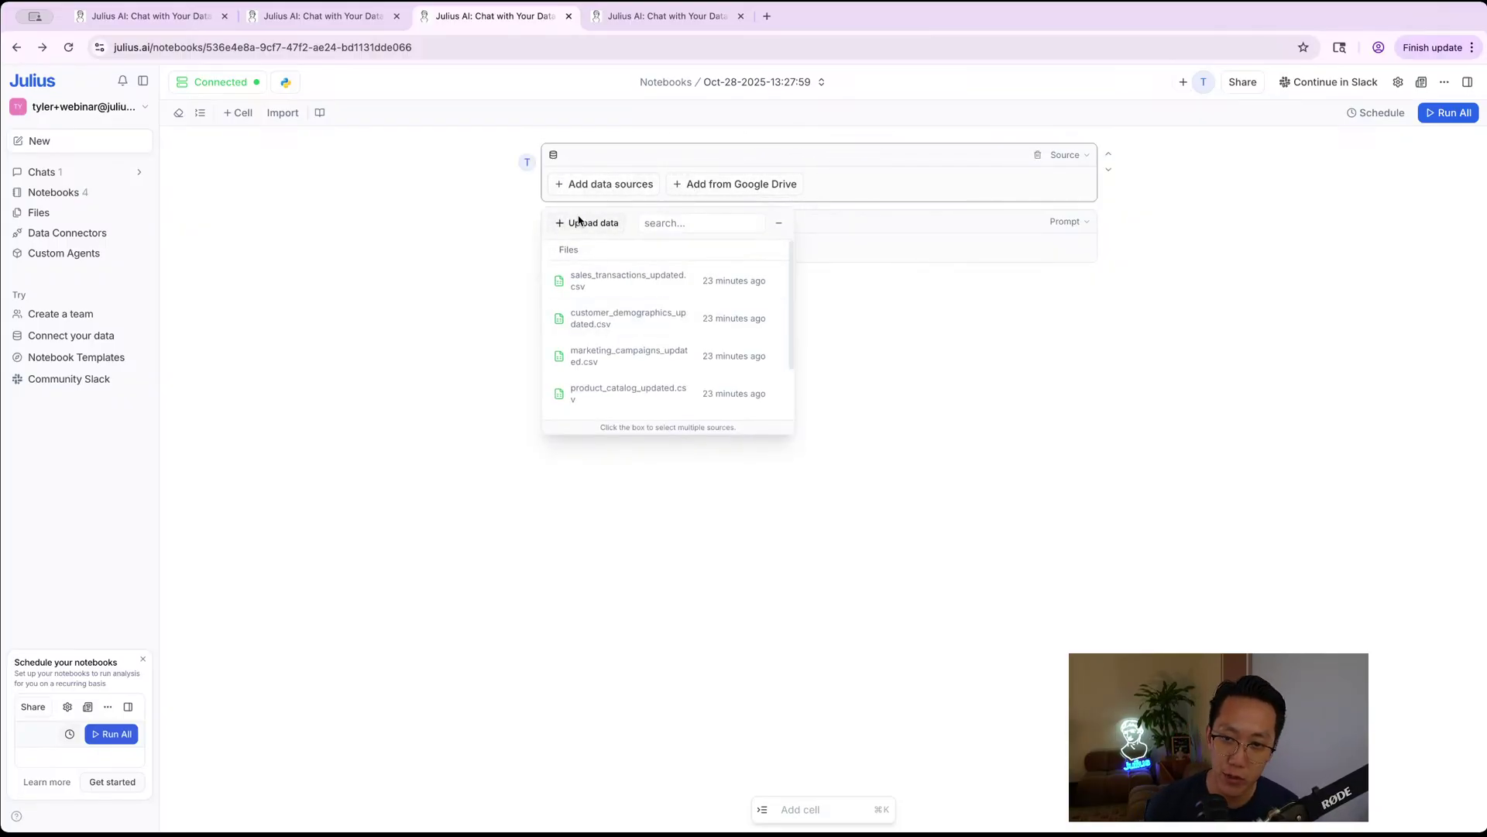
pyautogui.click(588, 223)
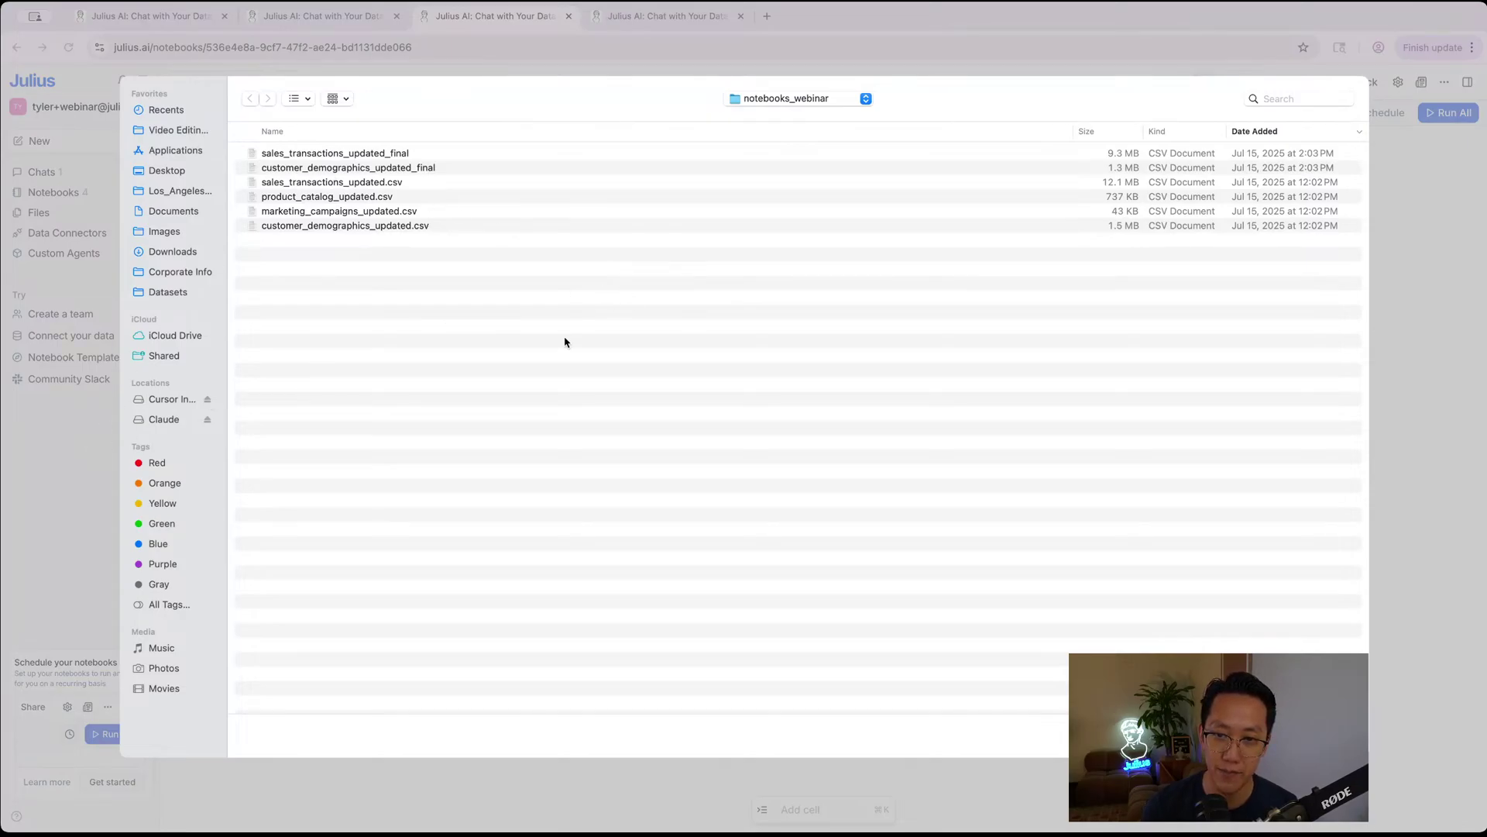
pyautogui.click(1271, 735)
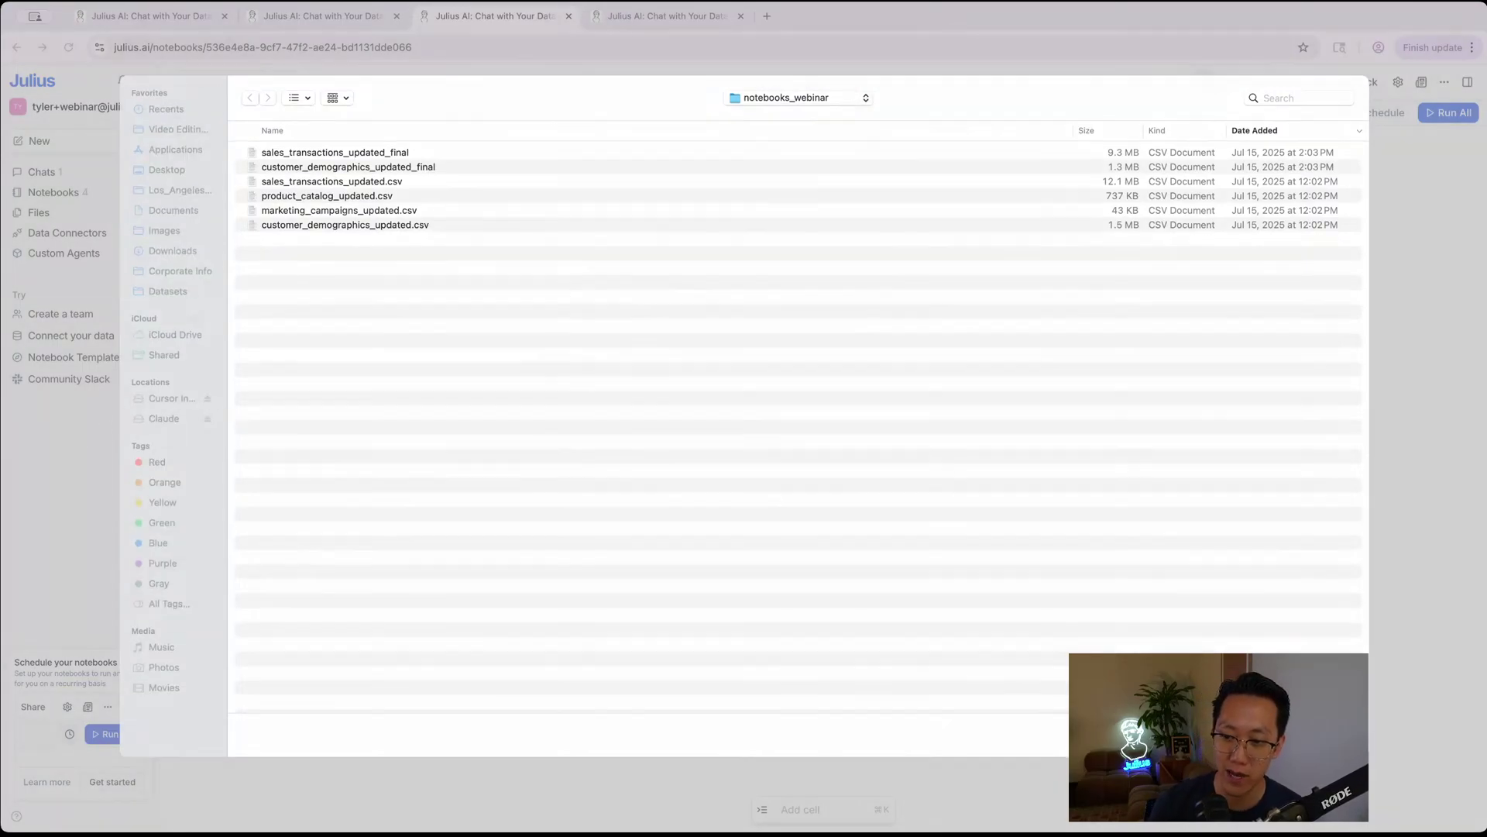
pyautogui.click(686, 169)
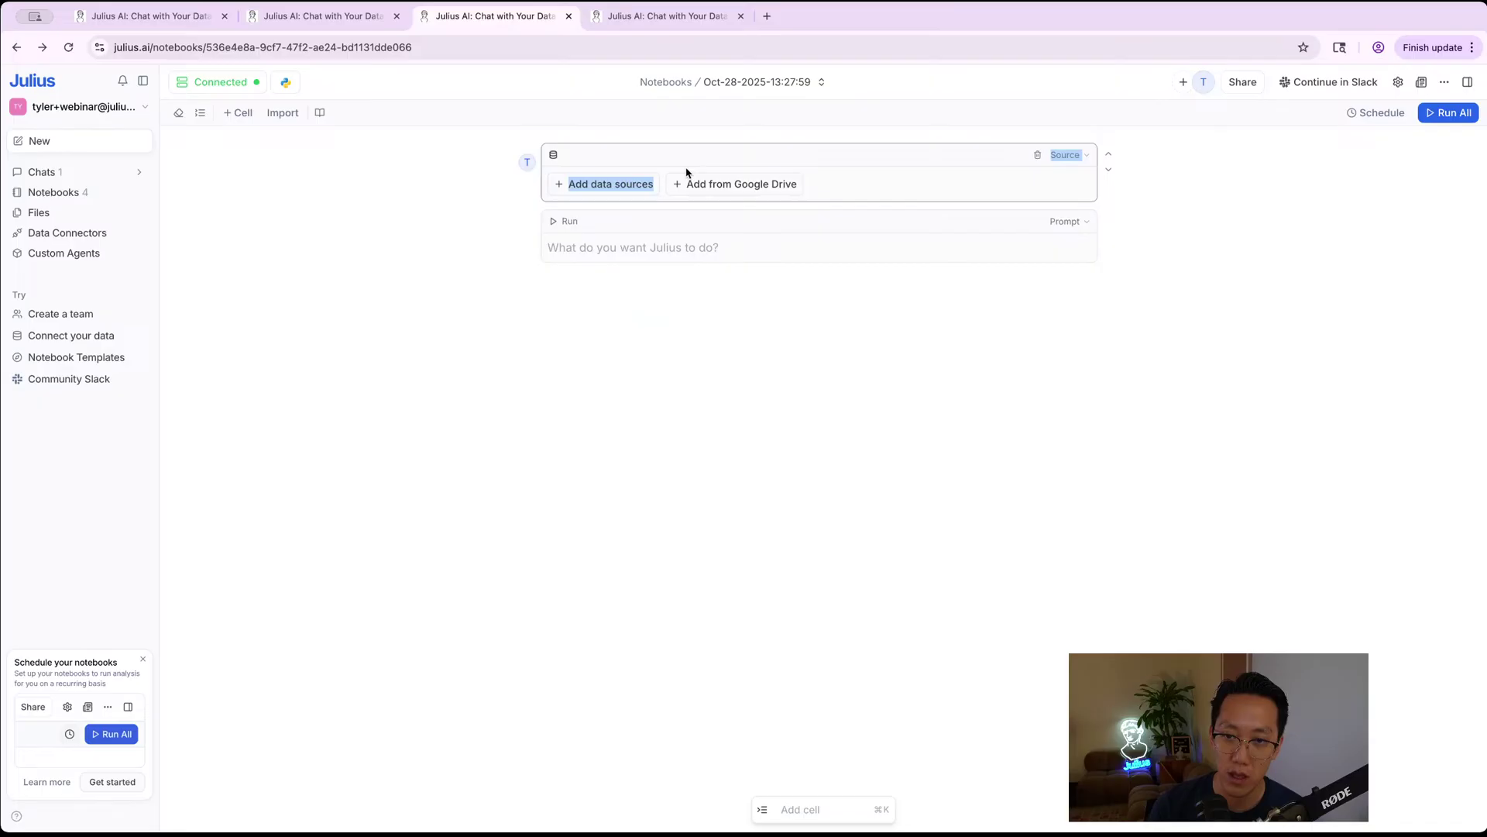
pyautogui.click(616, 184)
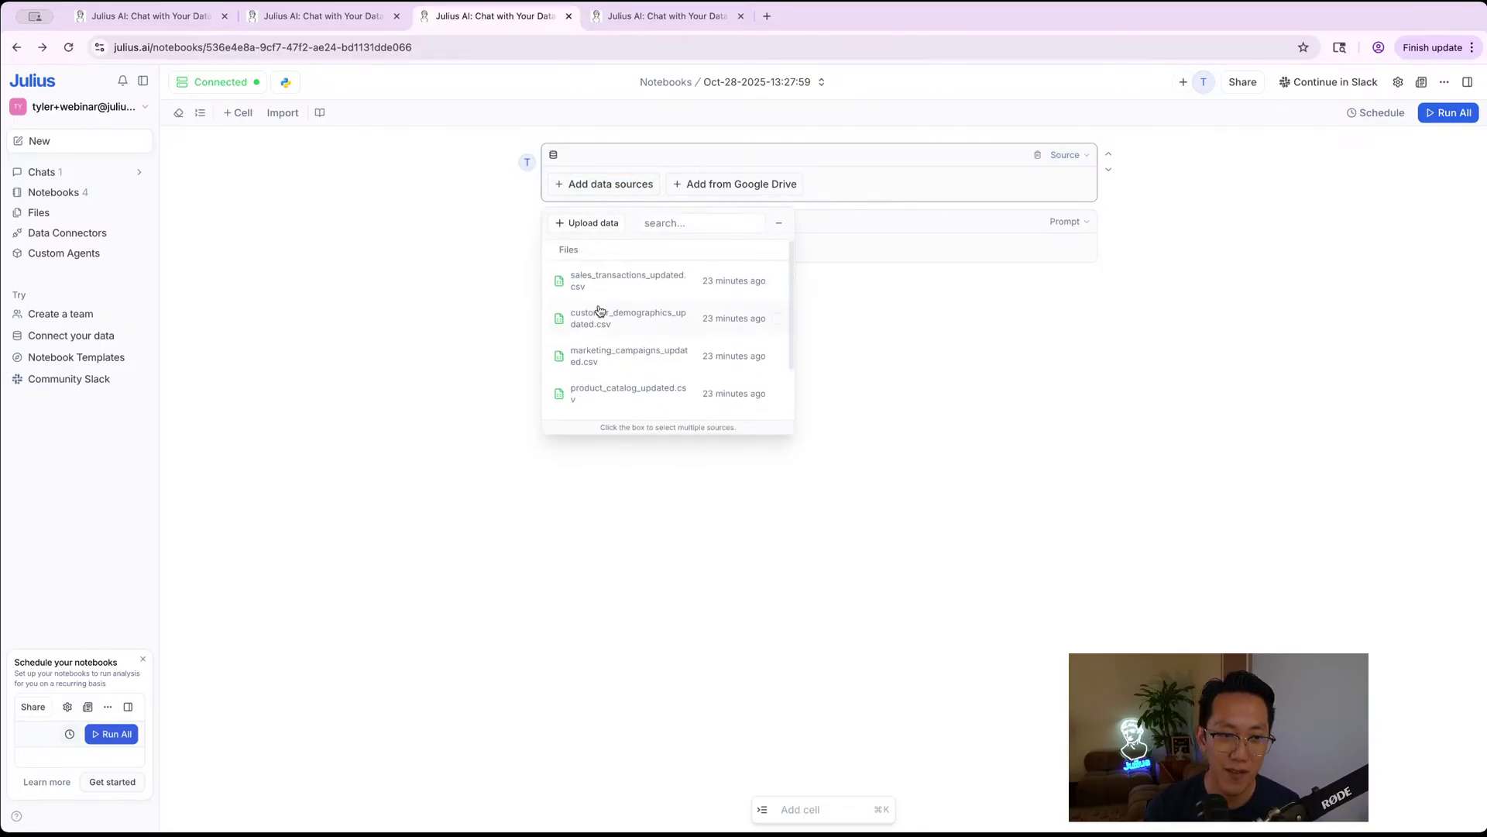
# - Browse the available data connectors and integrations, and examine the MySQL connector's connection form without adding a connection
pyautogui.click(68, 232)
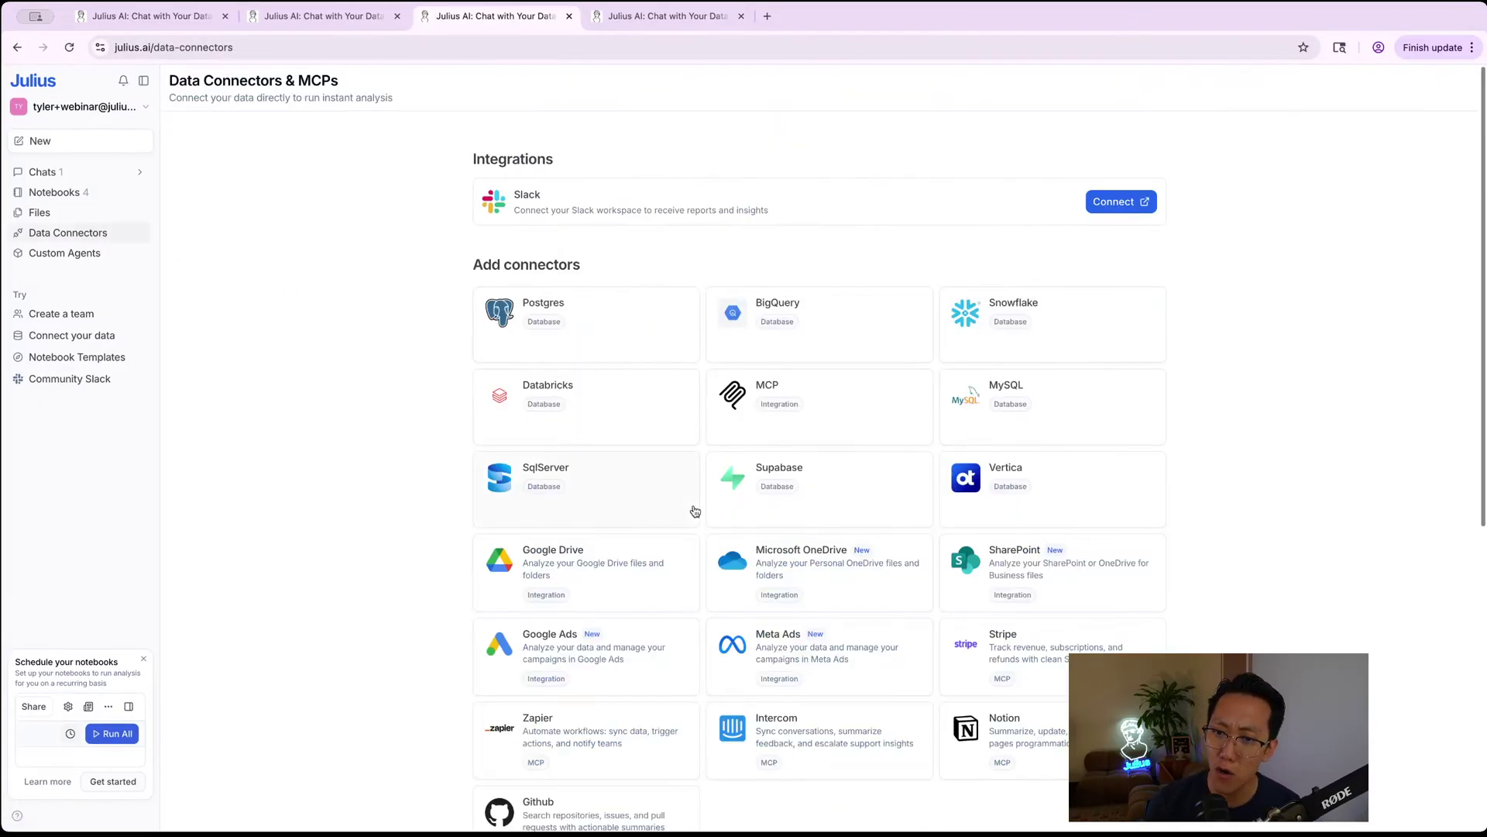
pyautogui.scroll(-1, 694, 510)
pyautogui.scroll(-1, 694, 511)
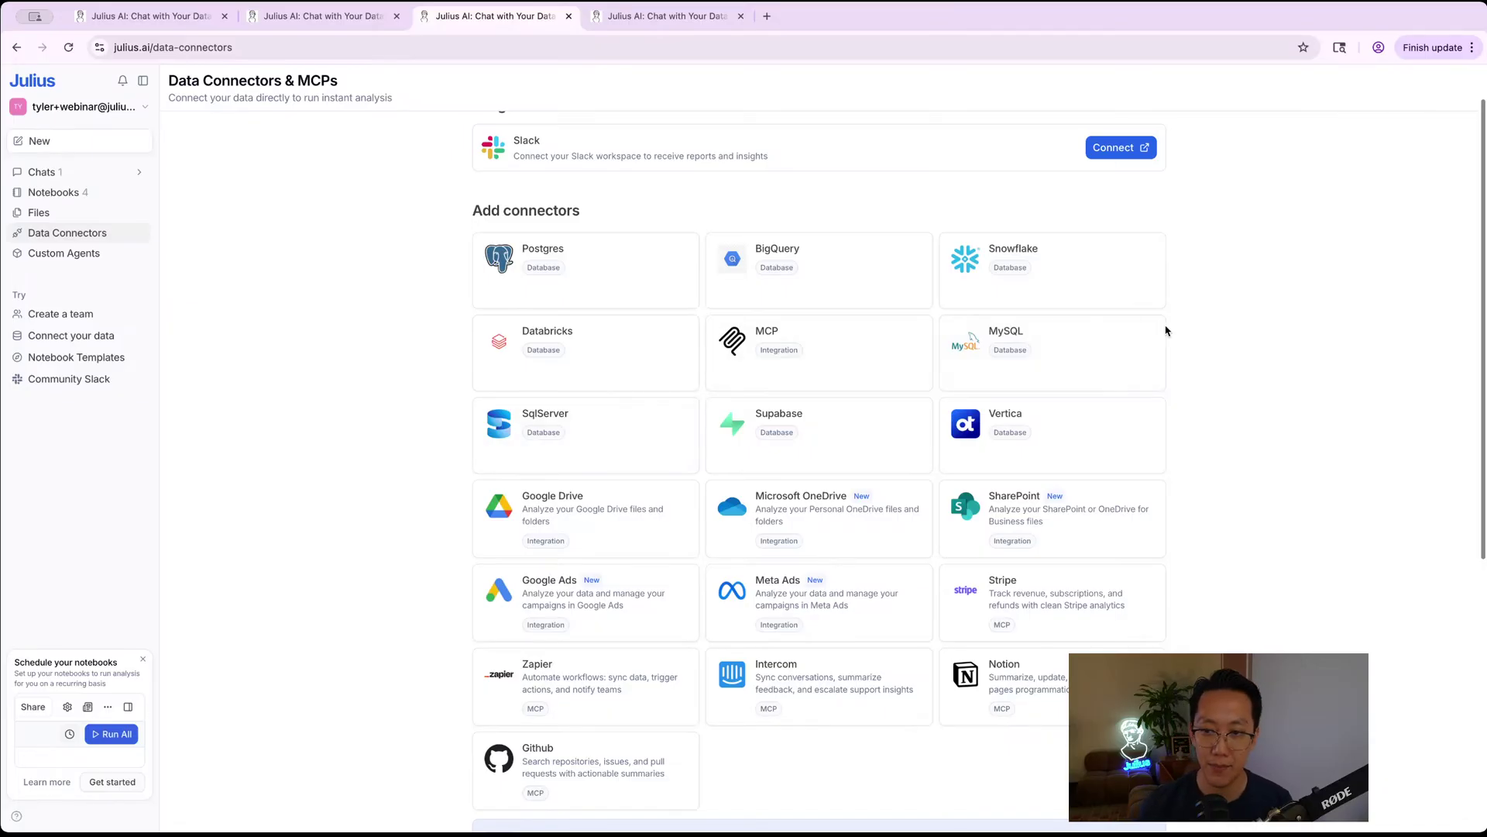
pyautogui.click(1134, 334)
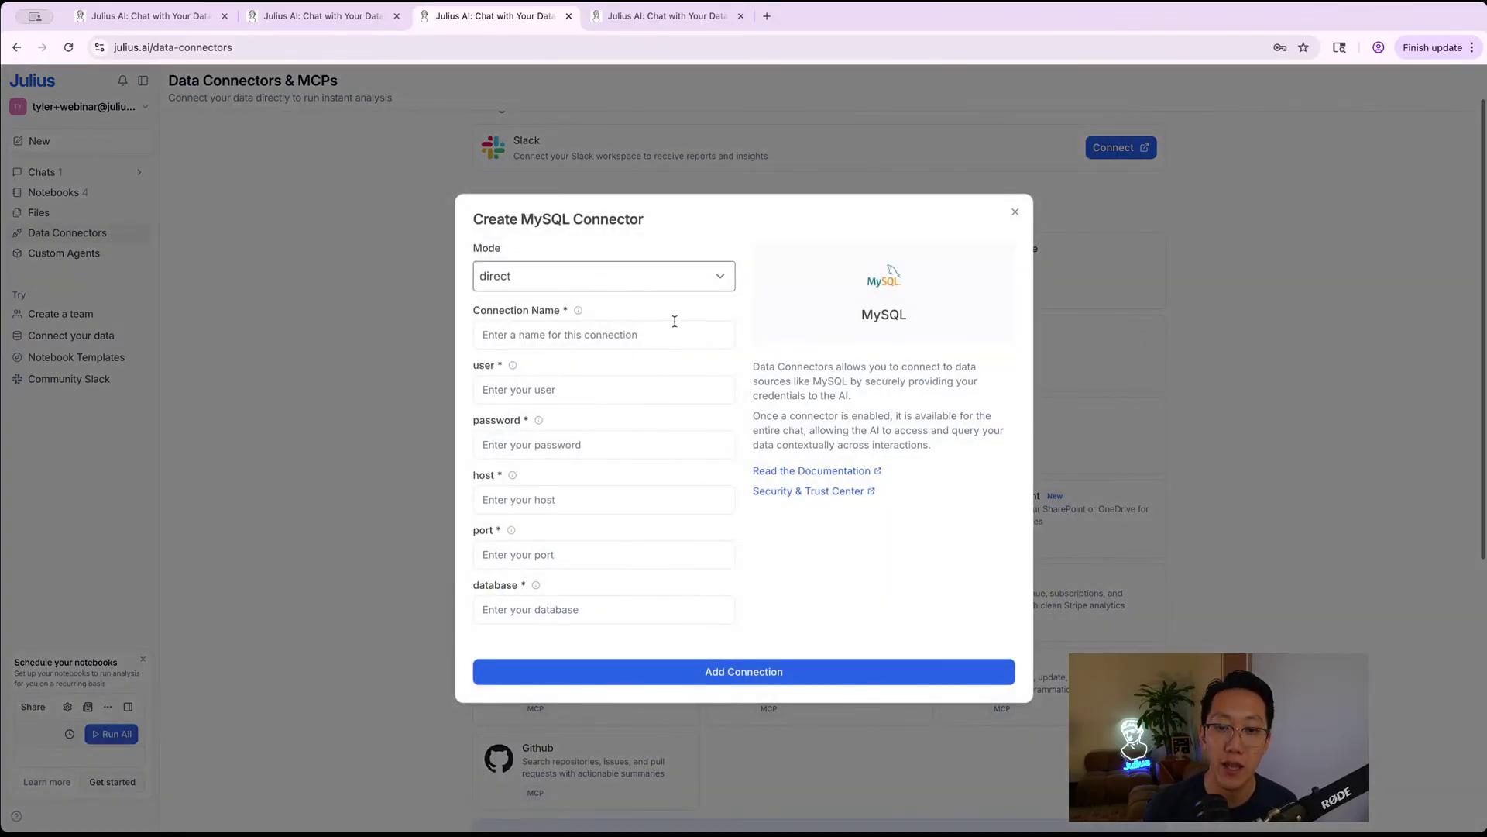
pyautogui.click(1306, 492)
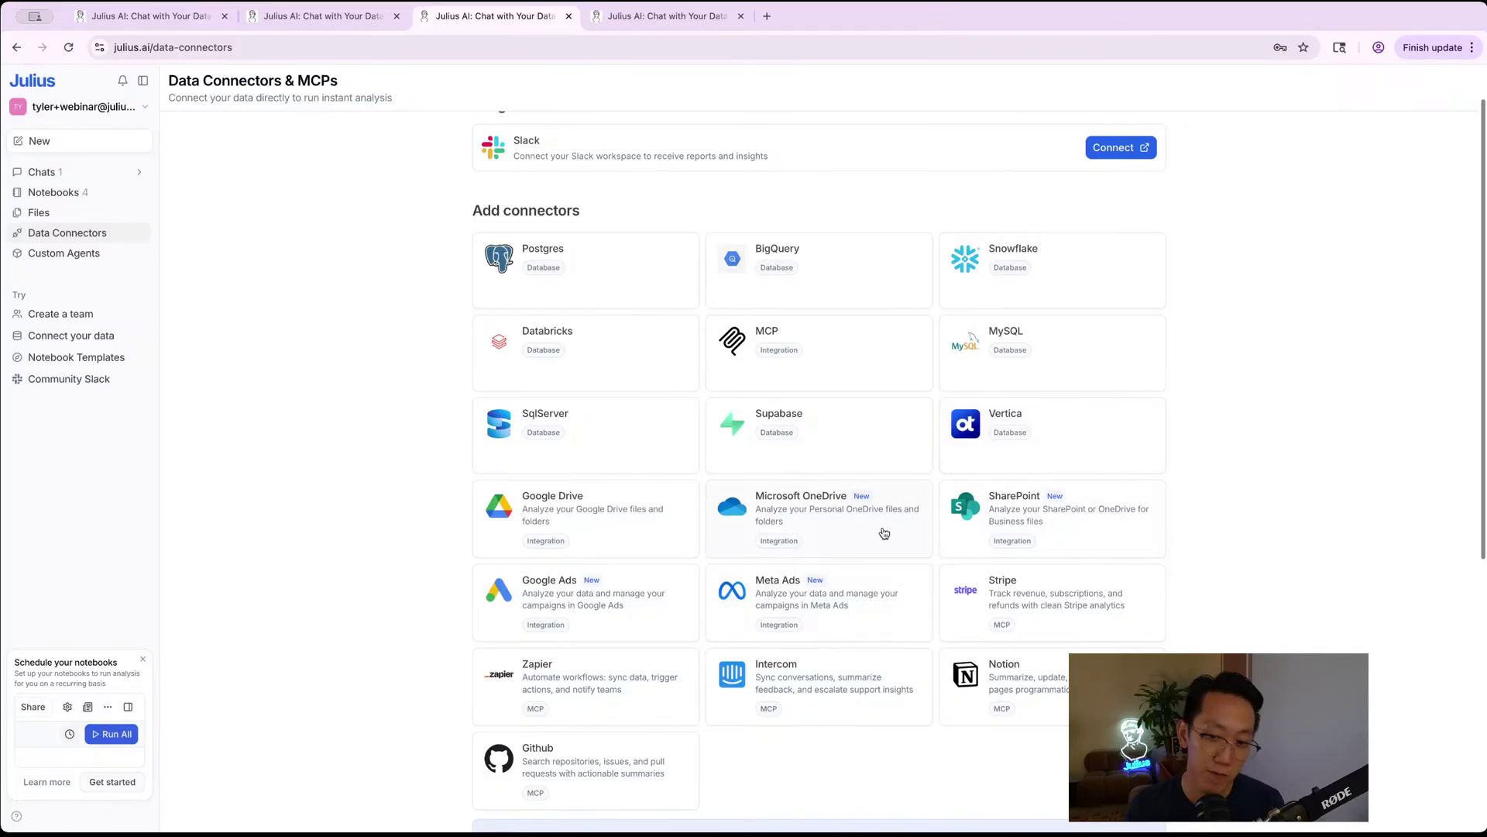
pyautogui.scroll(-2, 884, 533)
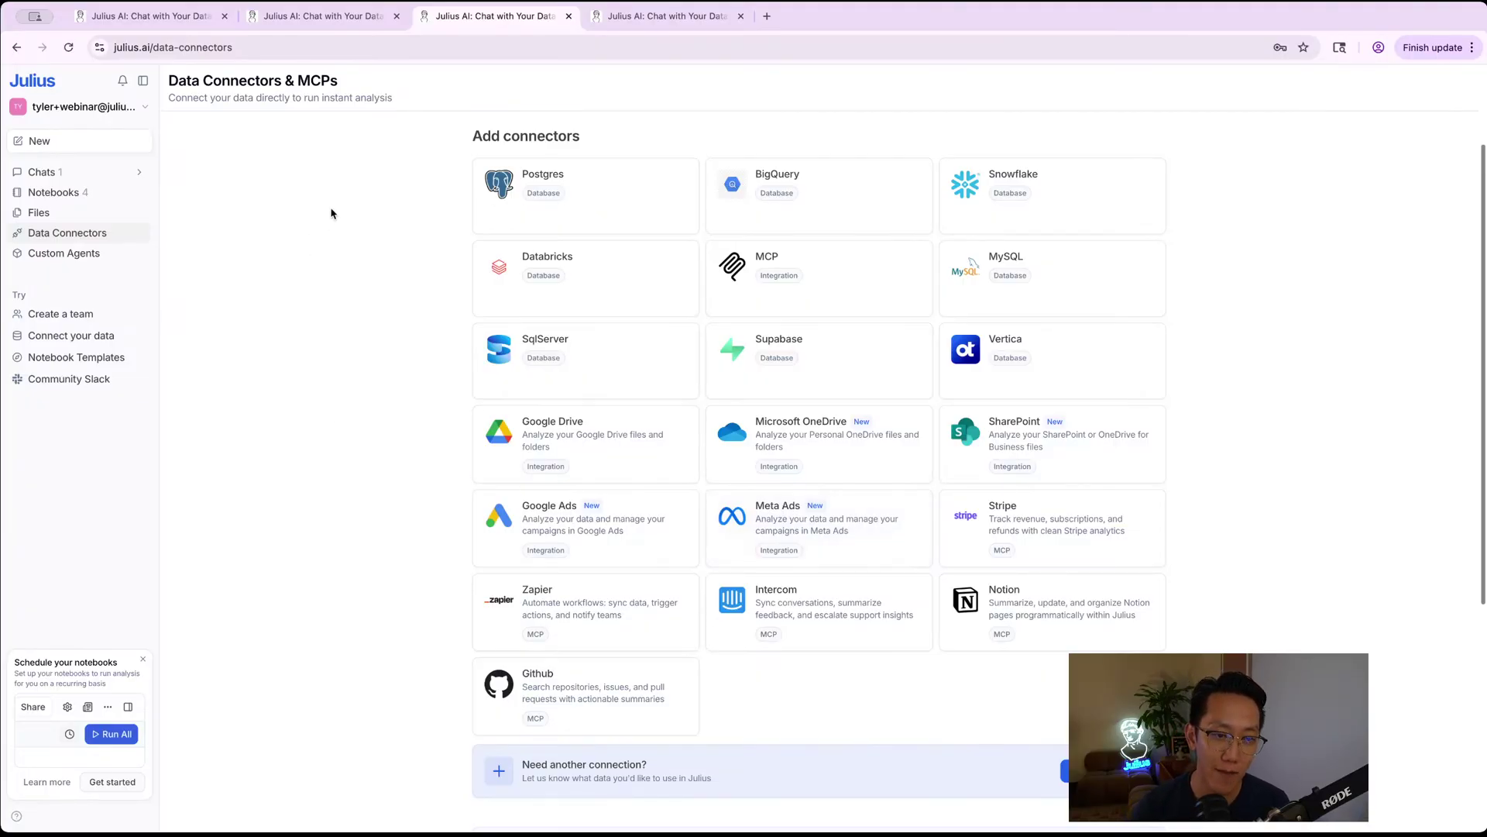
# - Browse the notebook templates and run the Data Cleaner template as a new notebook
pyautogui.click(68, 357)
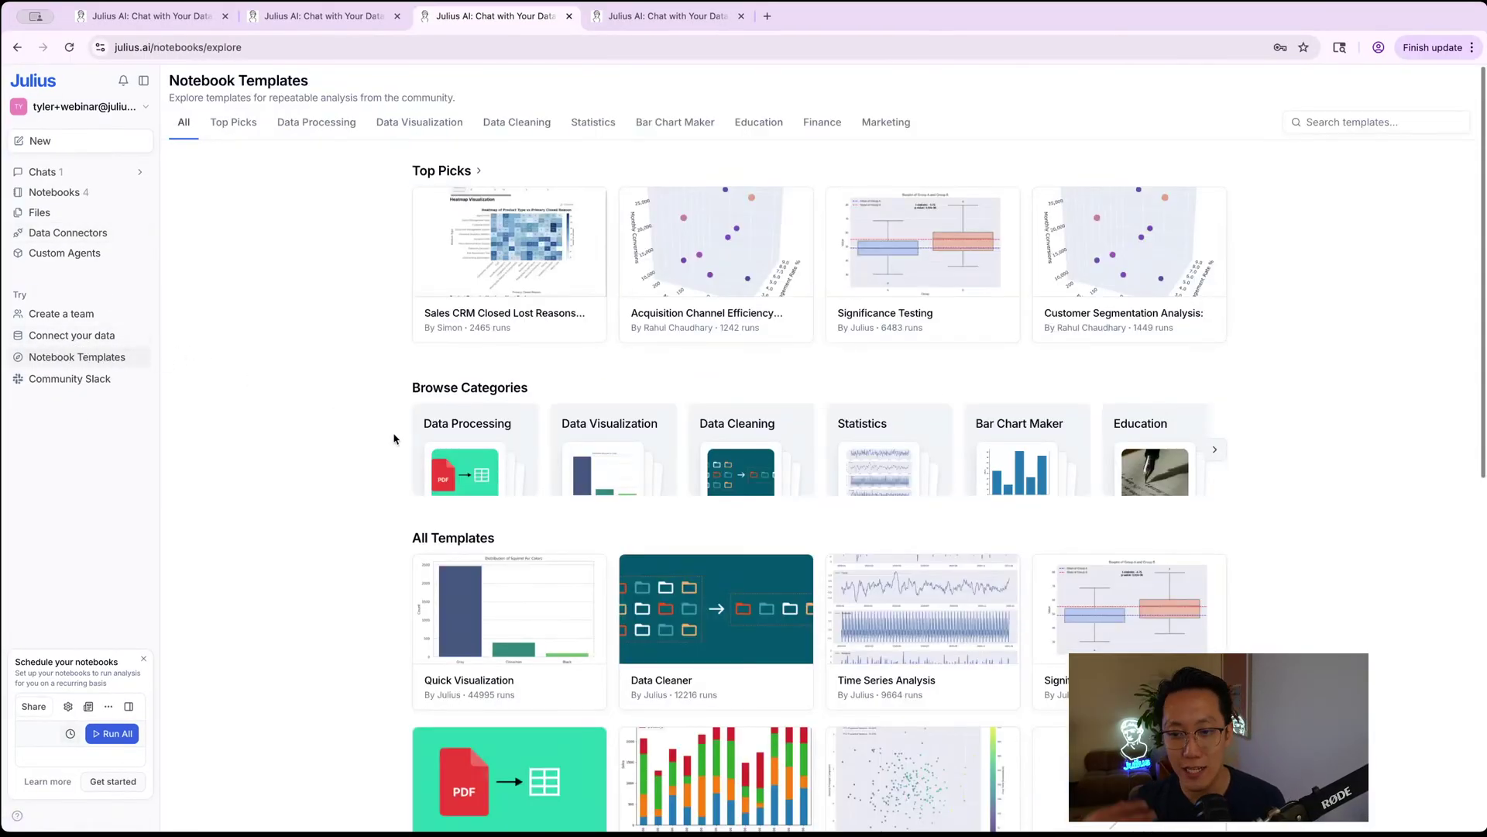
pyautogui.scroll(-5, 558, 366)
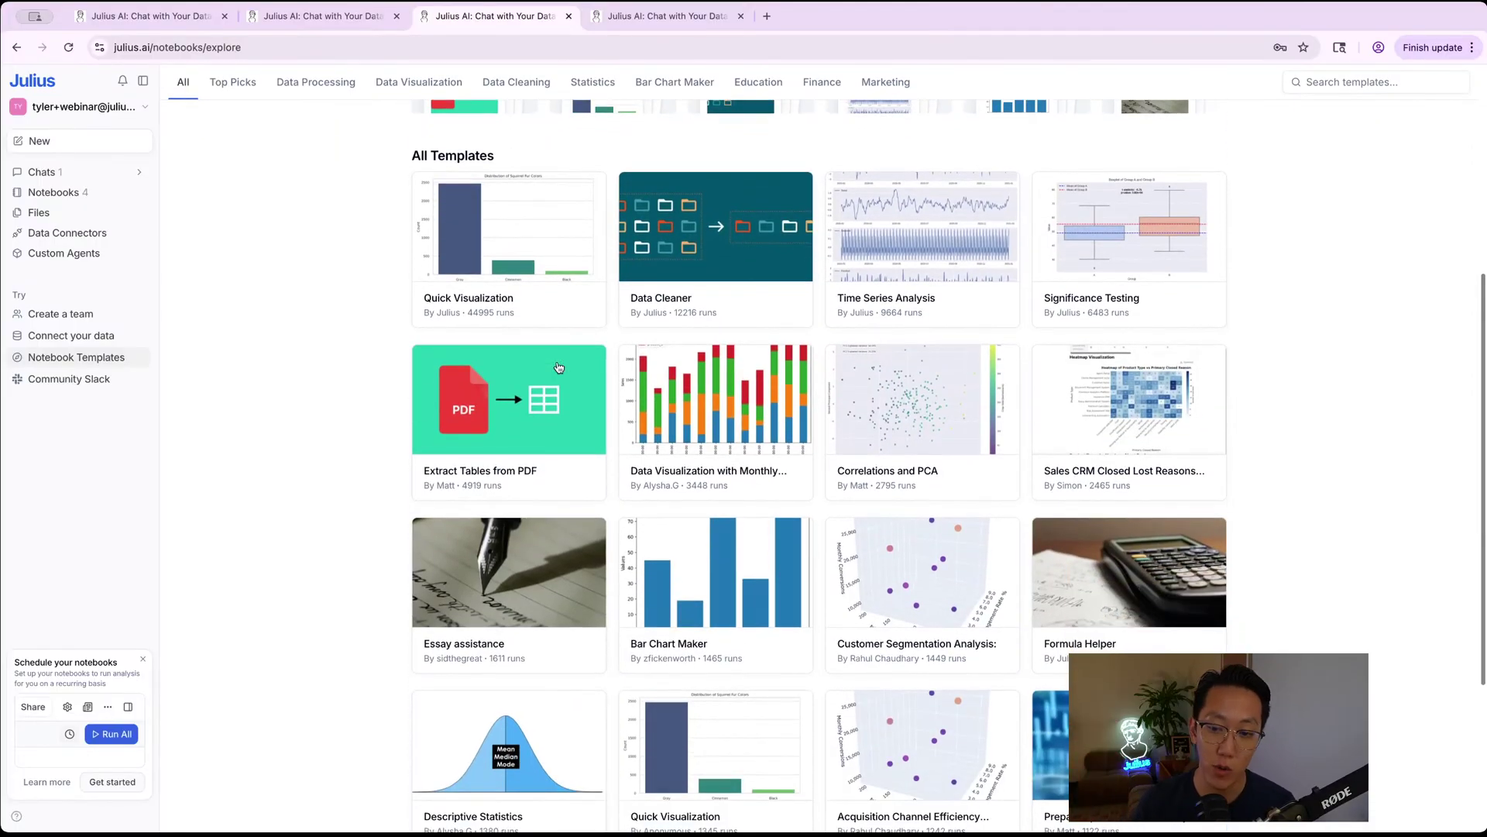
pyautogui.scroll(2, 798, 510)
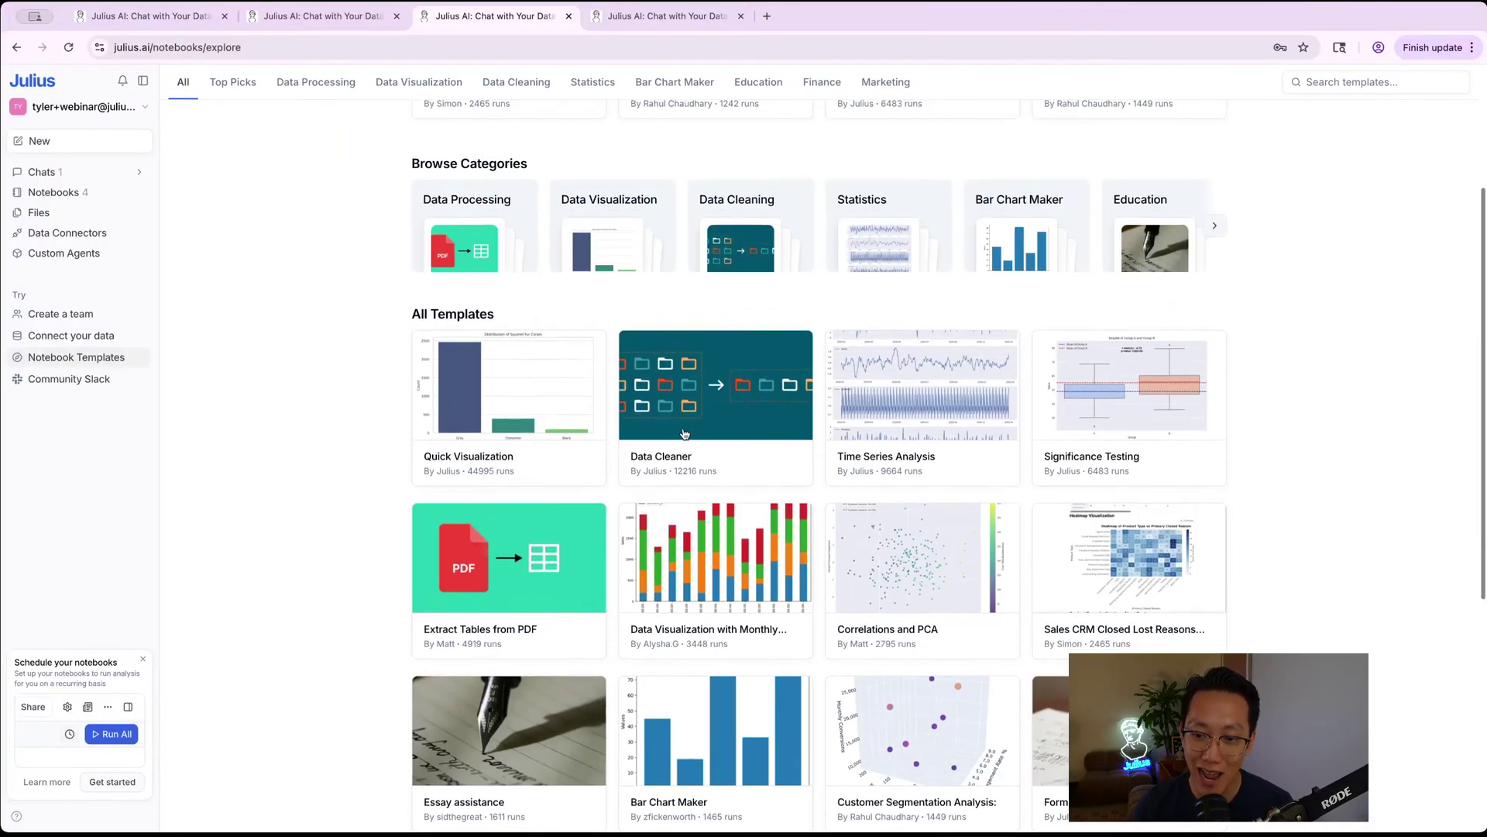
pyautogui.click(723, 397)
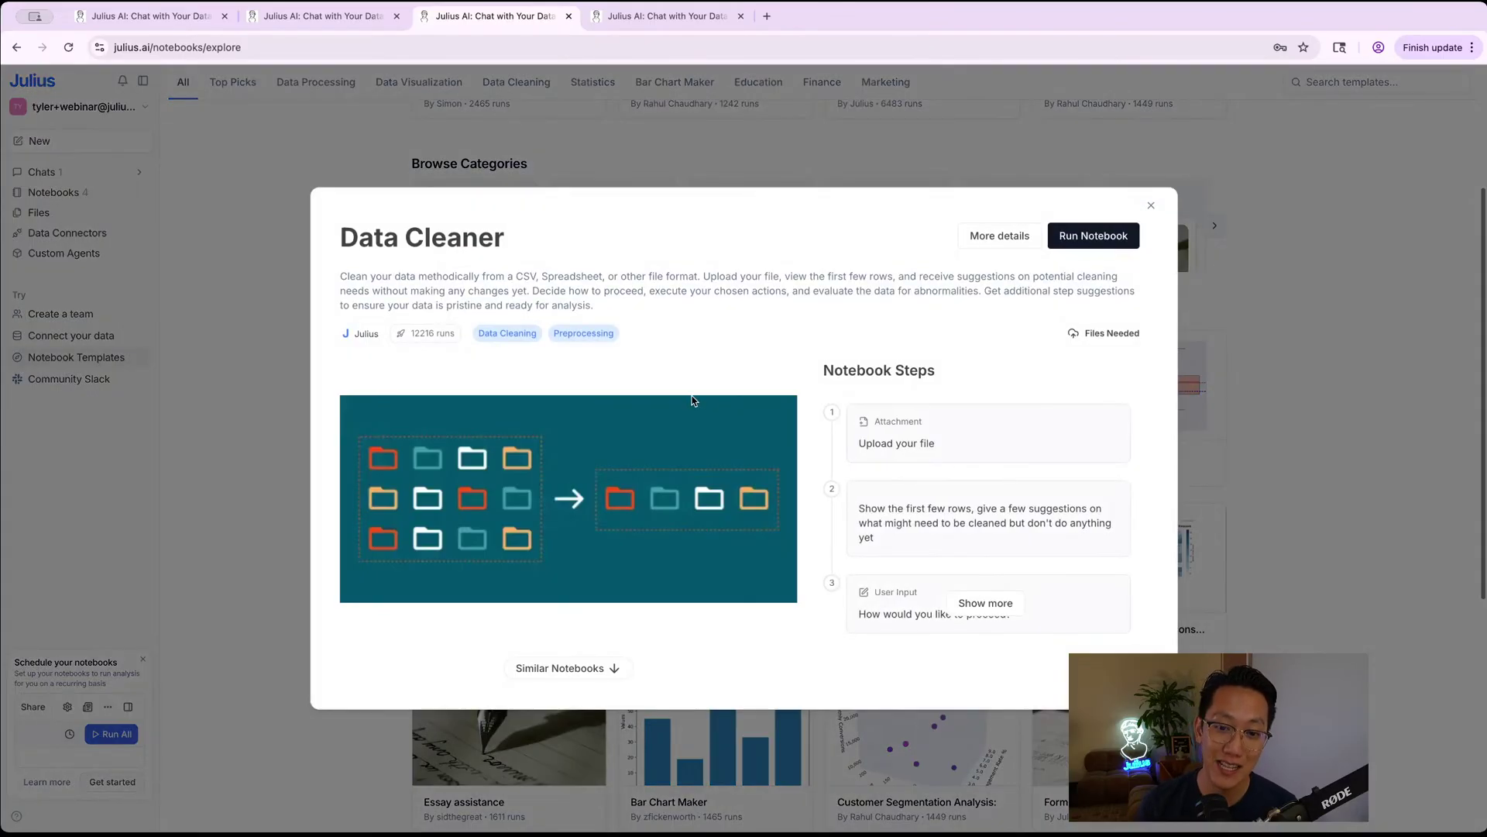
pyautogui.click(1131, 239)
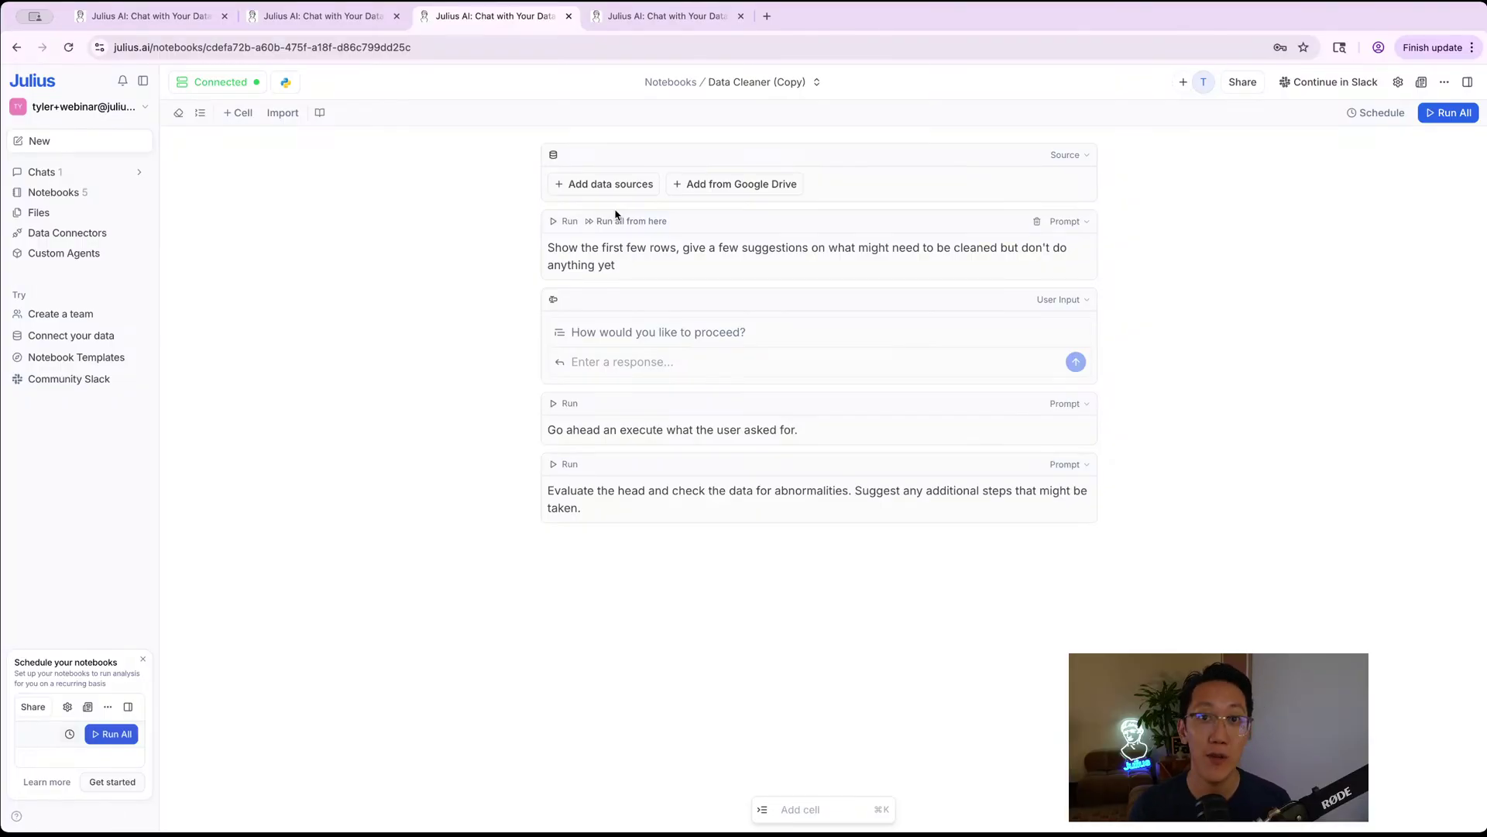
# - Check which files can be added as data sources to the Data Cleaner notebook, and close the list without selecting any
pyautogui.moveTo(619, 213)
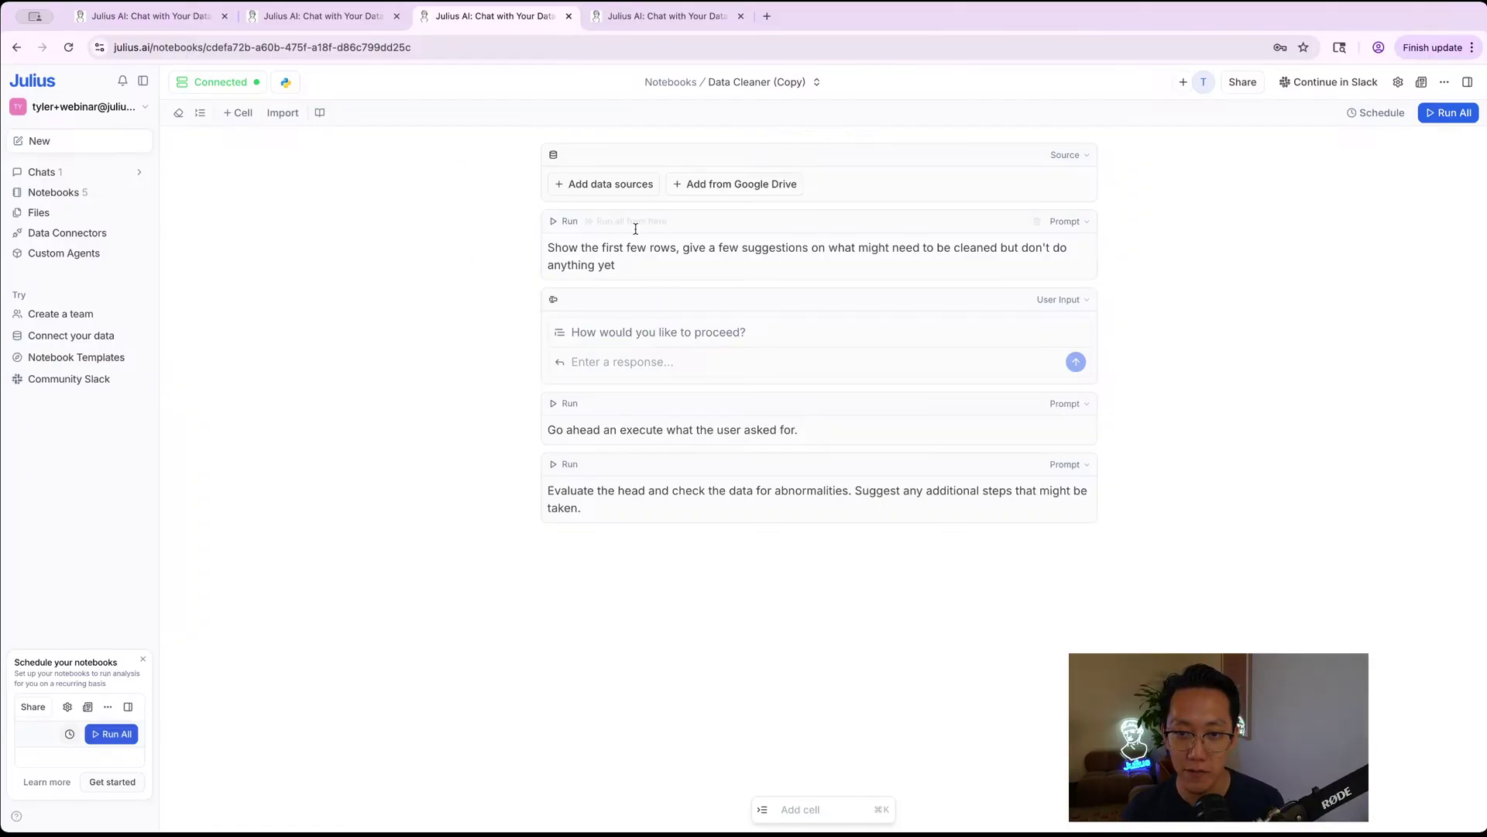
pyautogui.click(583, 187)
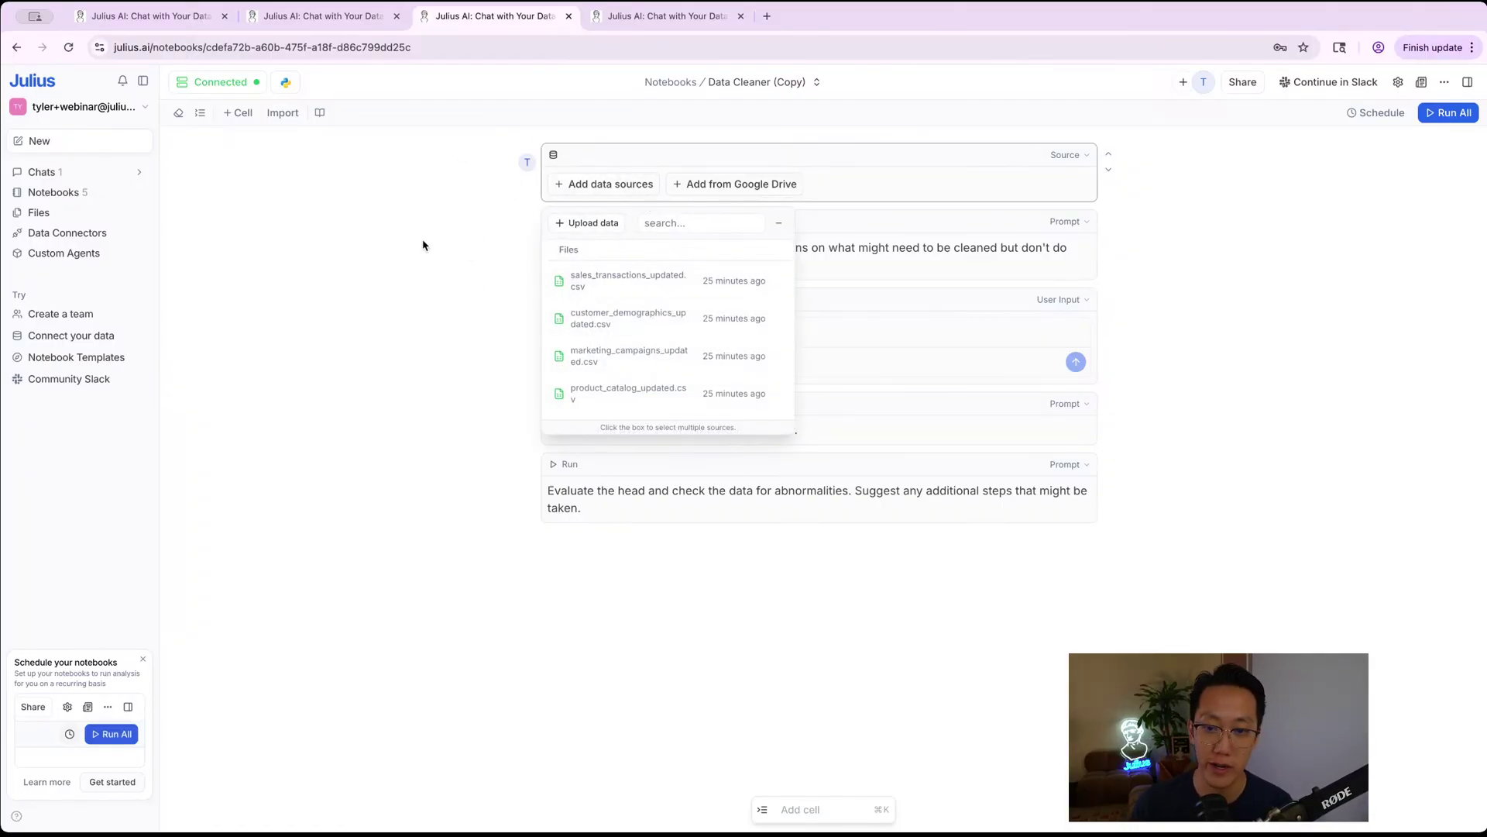
pyautogui.click(415, 258)
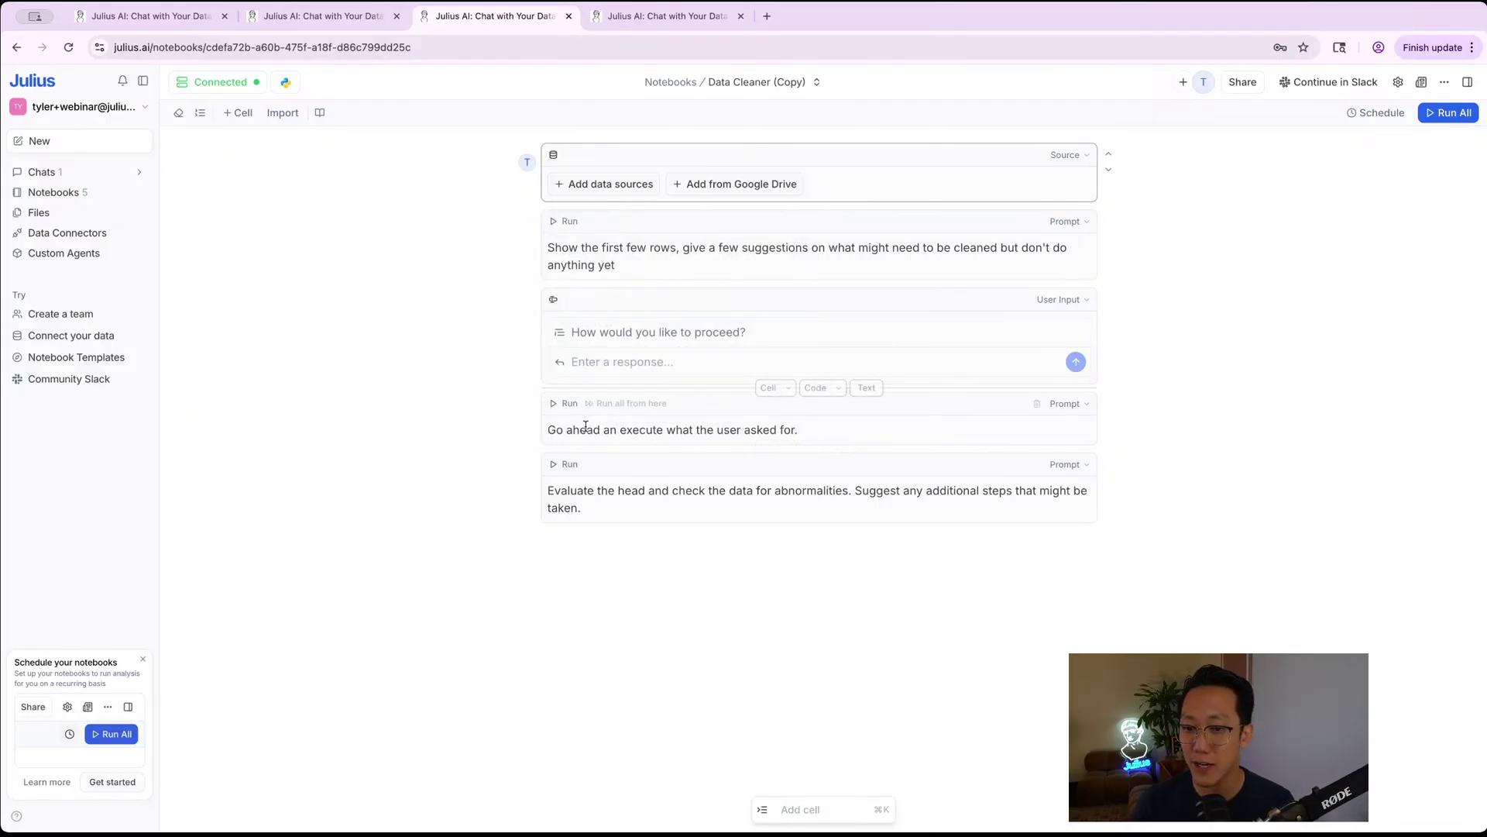
# - Examine the Data Cleaner notebook's prompts for suggesting cleaning steps and for checking the data for abnormalities, without editing them
pyautogui.moveTo(637, 248); pyautogui.dragTo(878, 264)
pyautogui.tripleClick(561, 243)
pyautogui.click(514, 262)
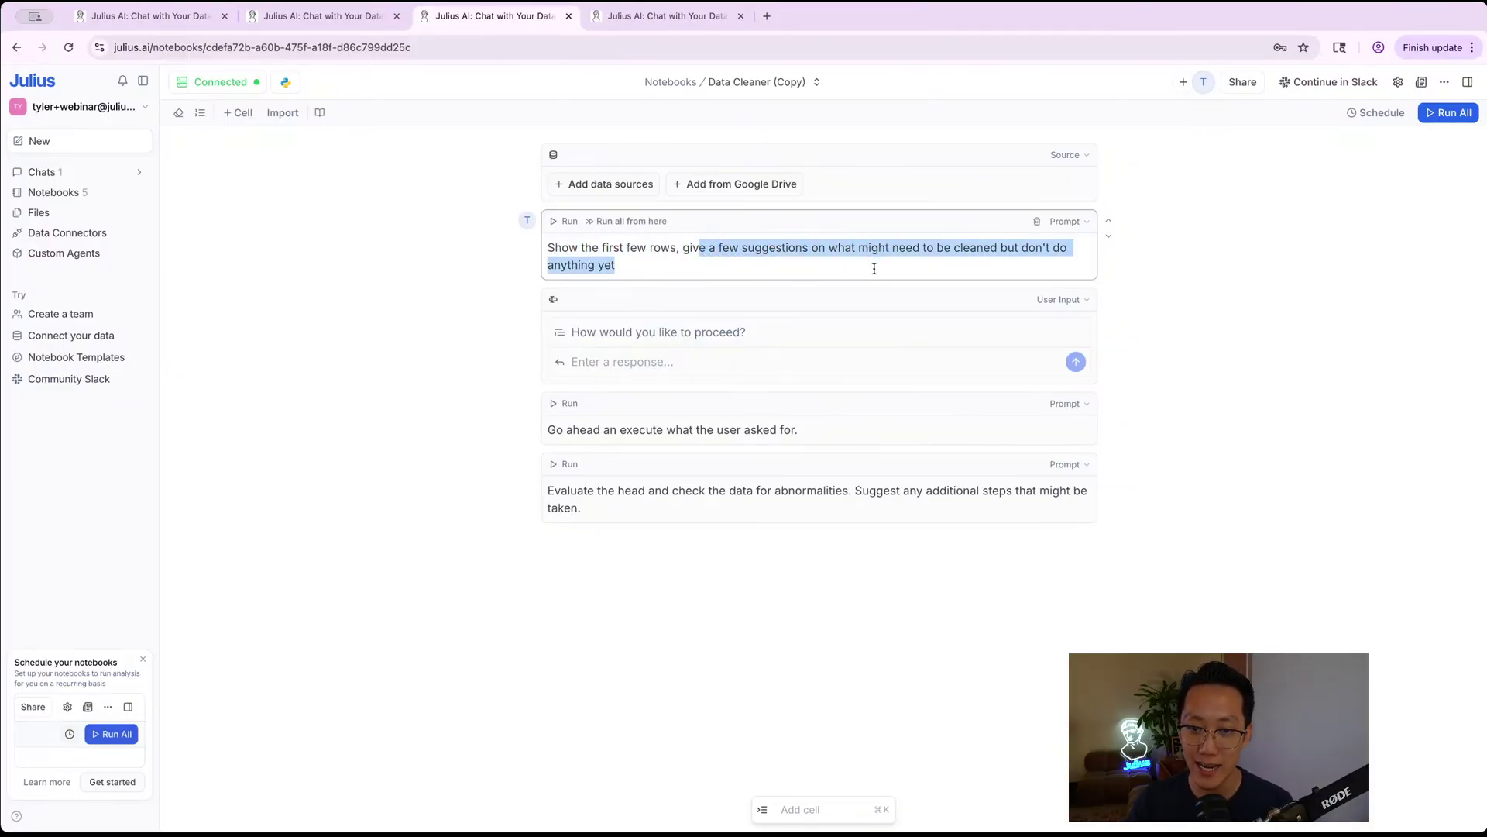
pyautogui.moveTo(588, 511); pyautogui.dragTo(542, 491)
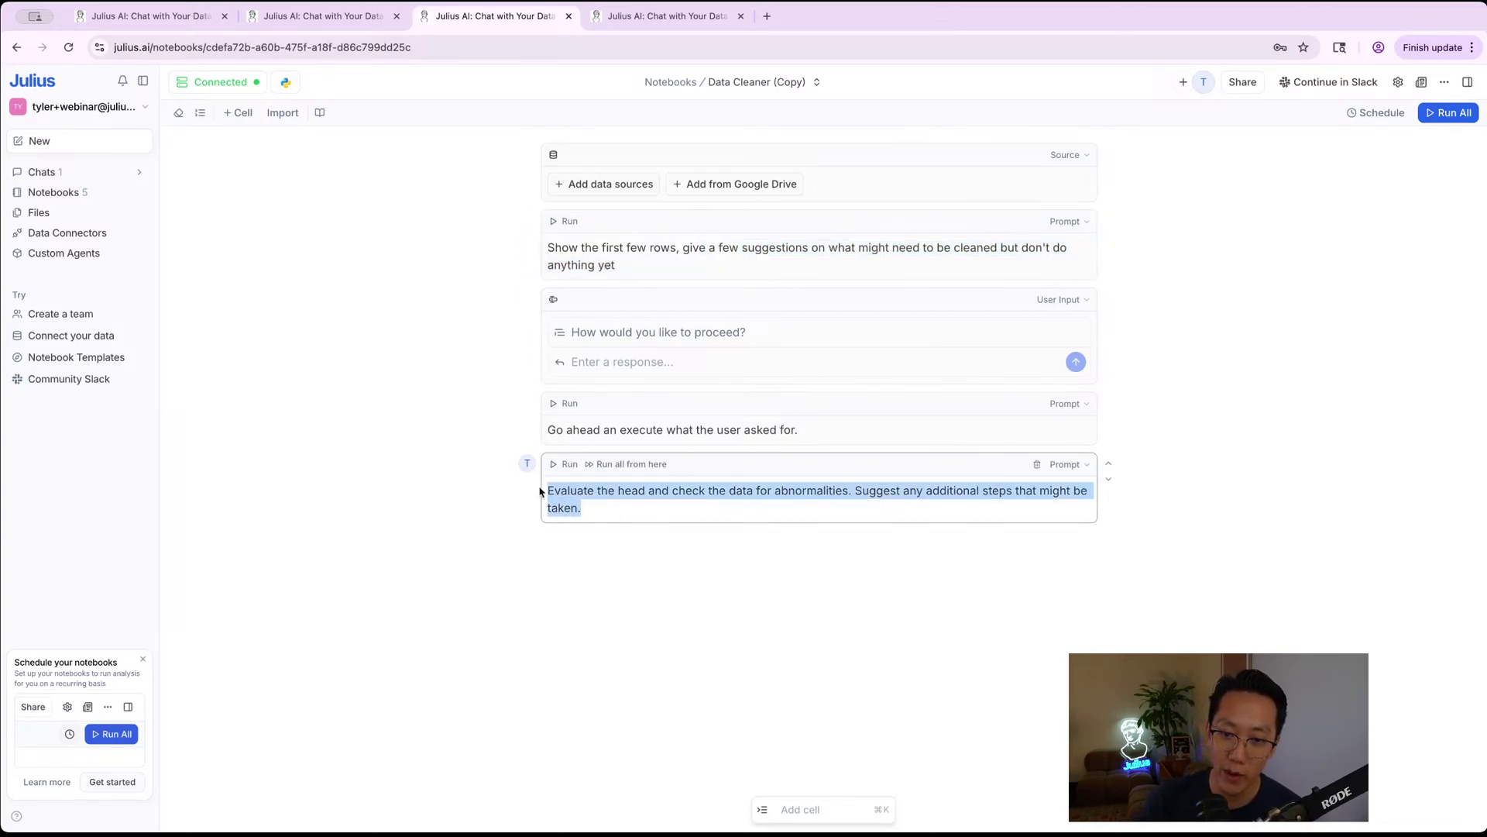
pyautogui.click(705, 481)
pyautogui.doubleClick(706, 486)
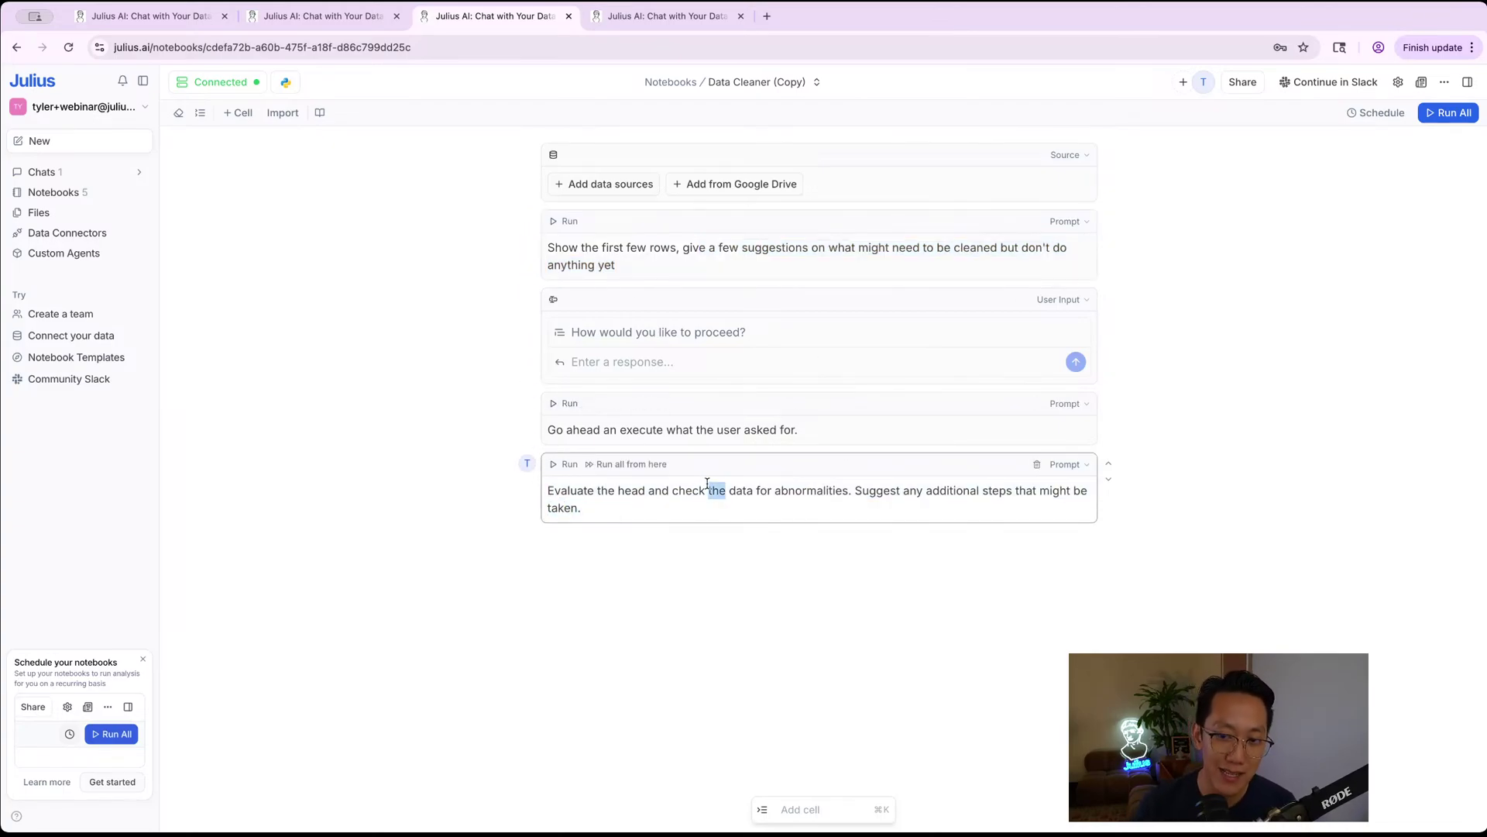
pyautogui.tripleClick(710, 487)
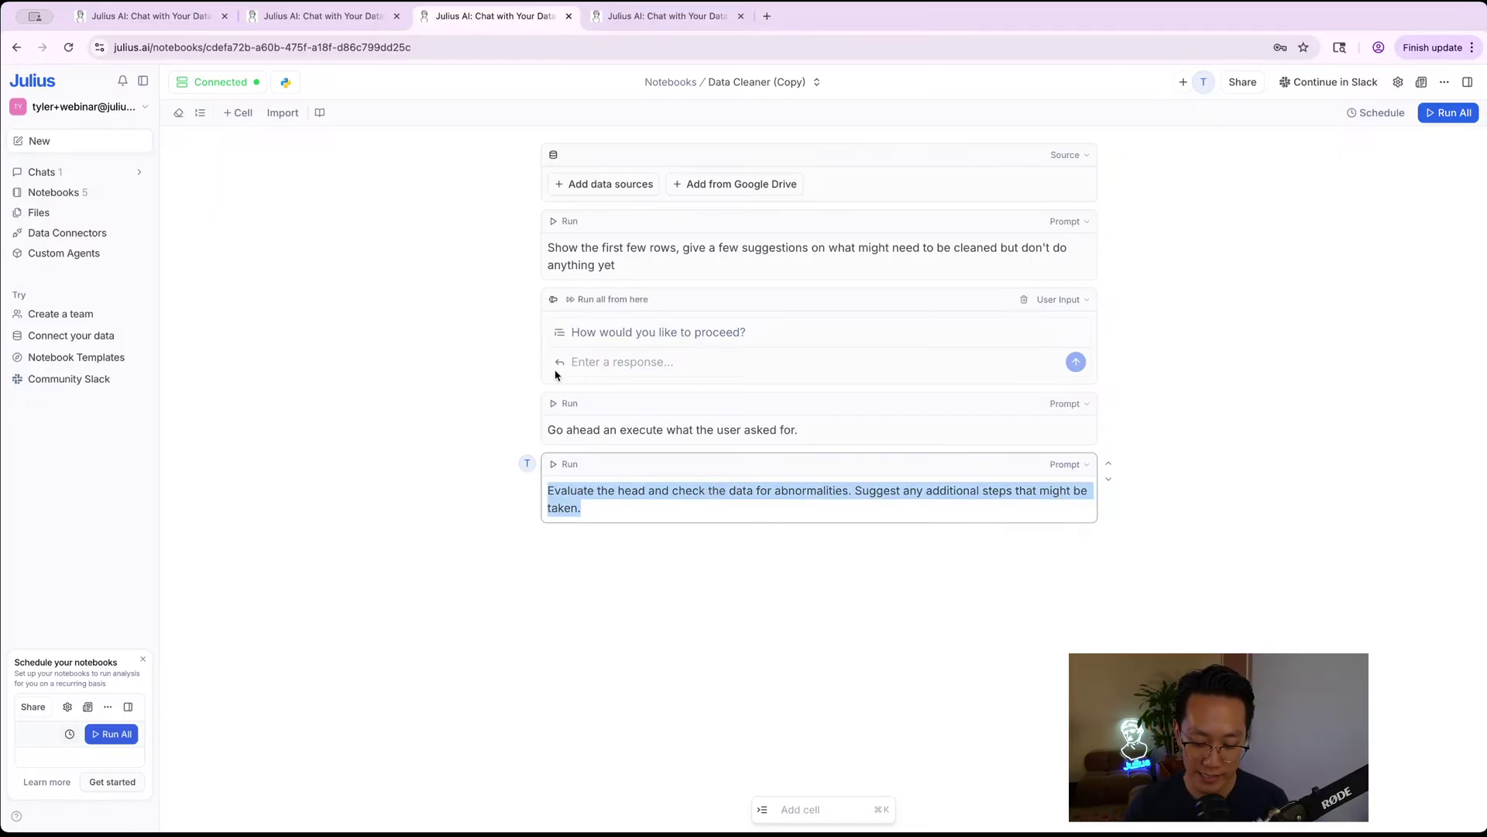
pyautogui.click(282, 242)
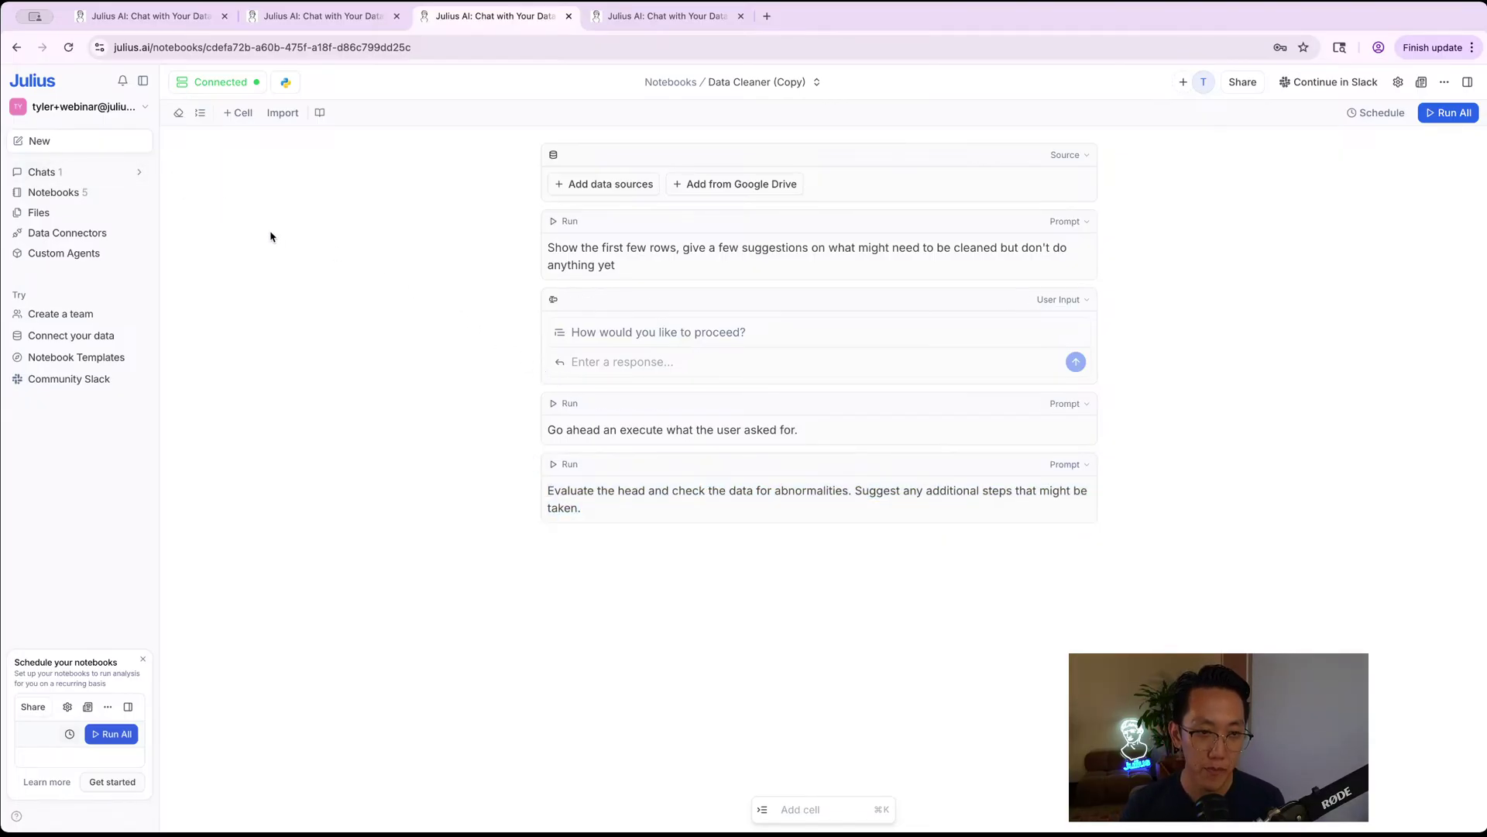
# - Reopen Data Cleaner (Copy) from the notebooks list and inspect its first prompt and the "How would you like to proceed?" user input cell
pyautogui.click(70, 194)
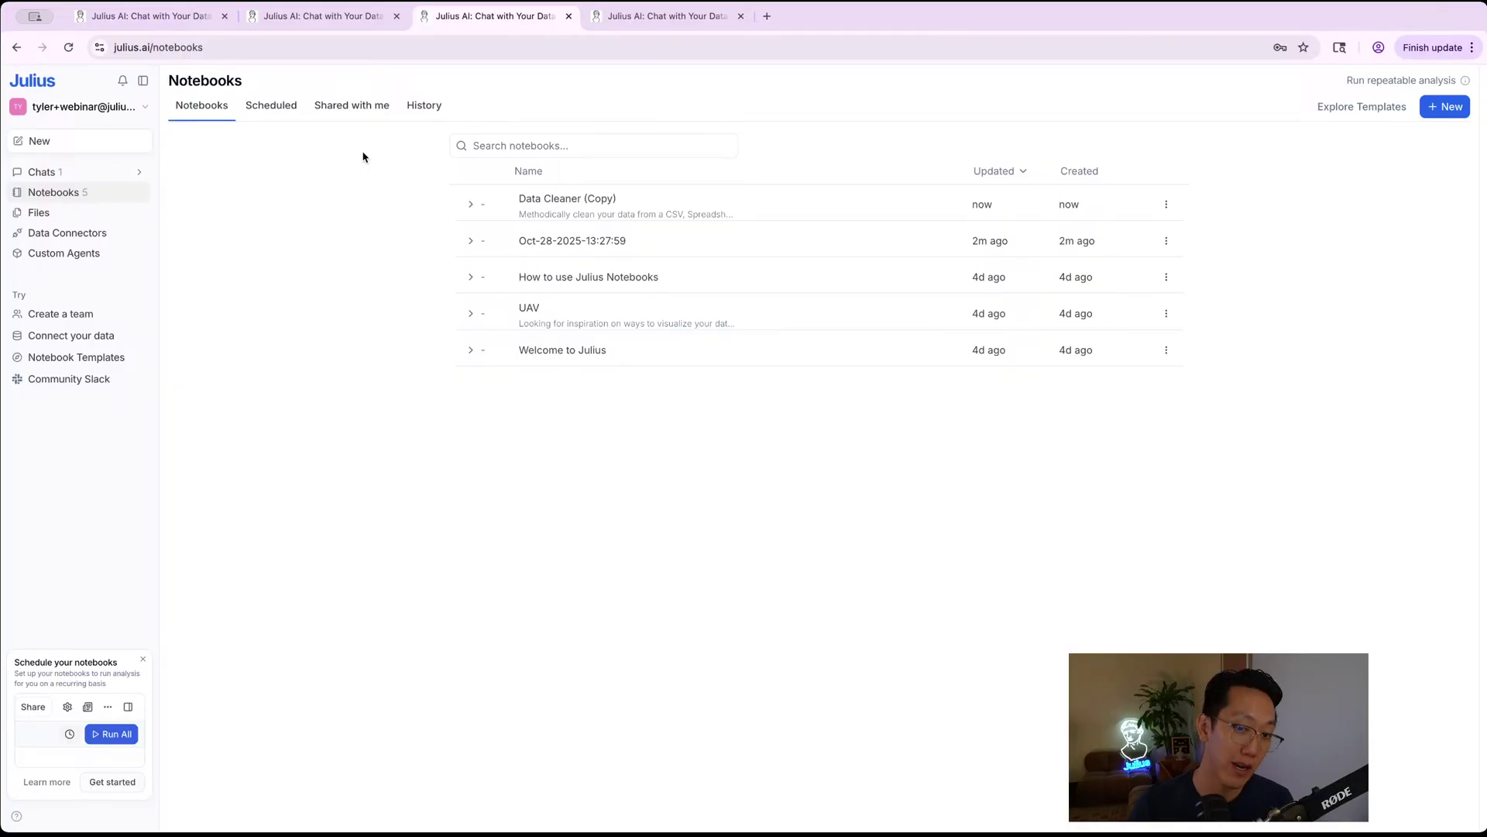
pyautogui.click(540, 211)
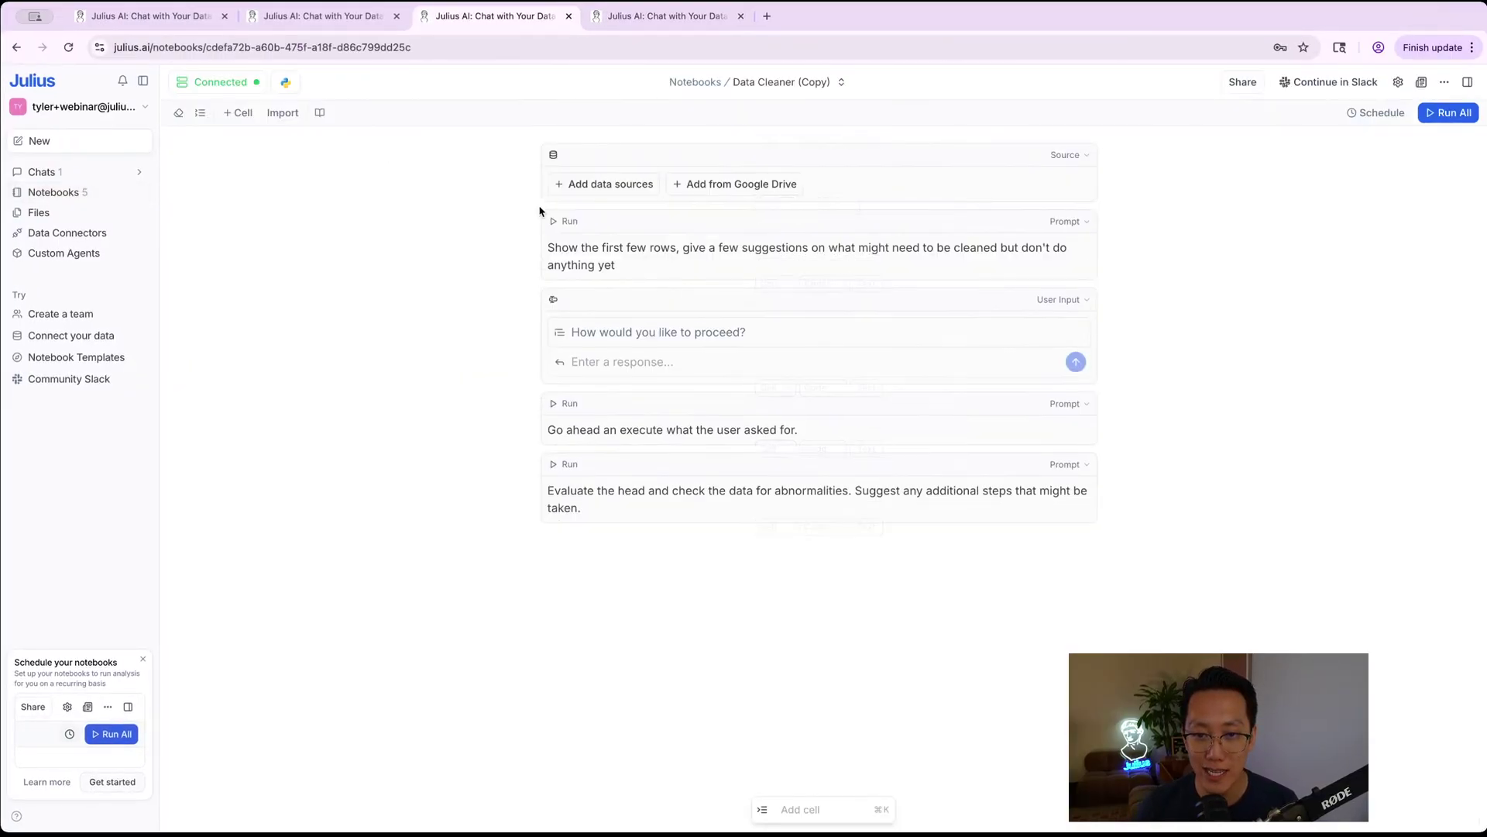
pyautogui.moveTo(645, 300)
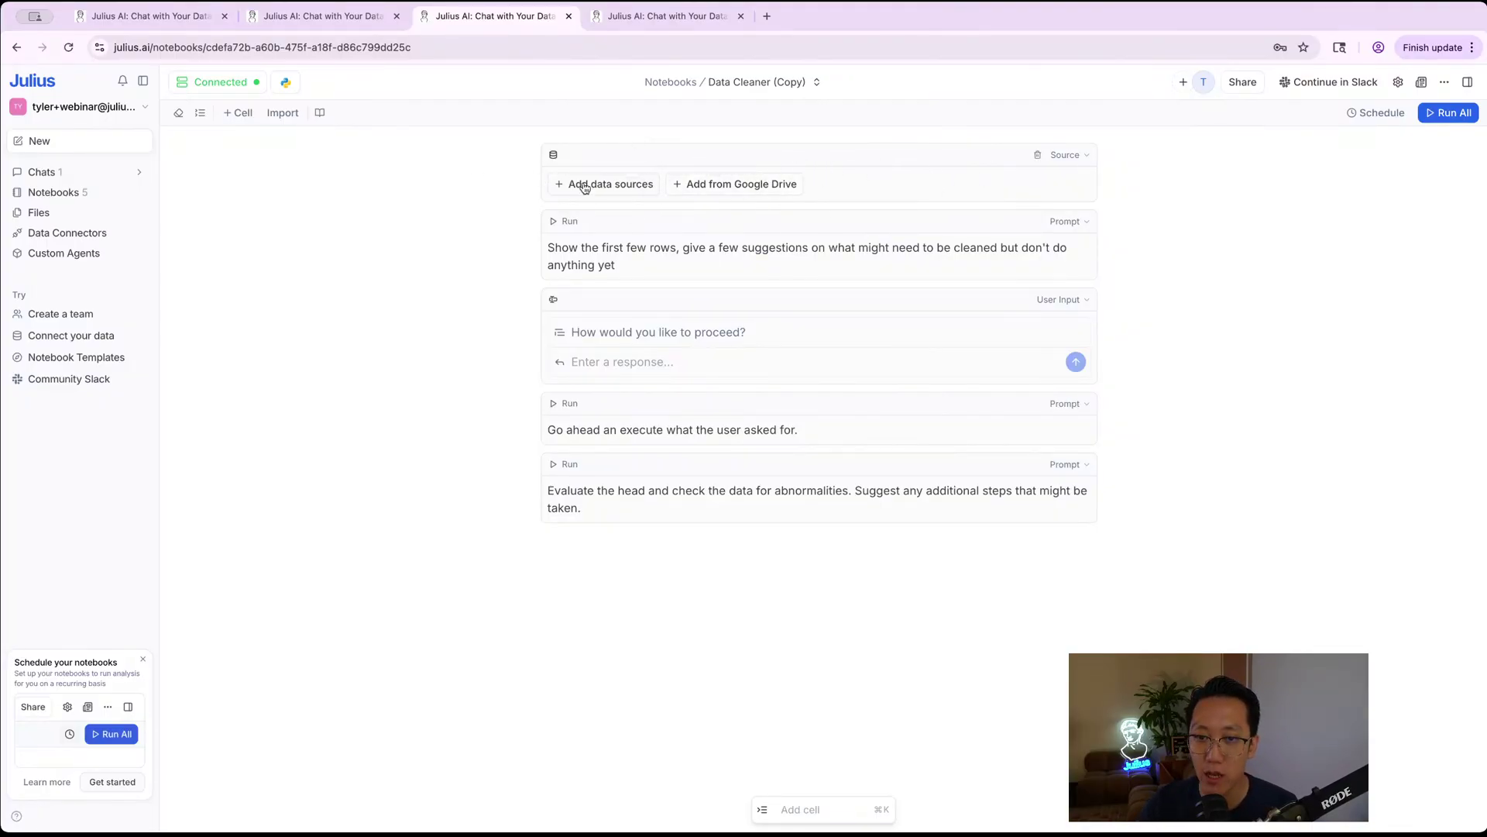
pyautogui.moveTo(658, 266); pyautogui.dragTo(515, 258)
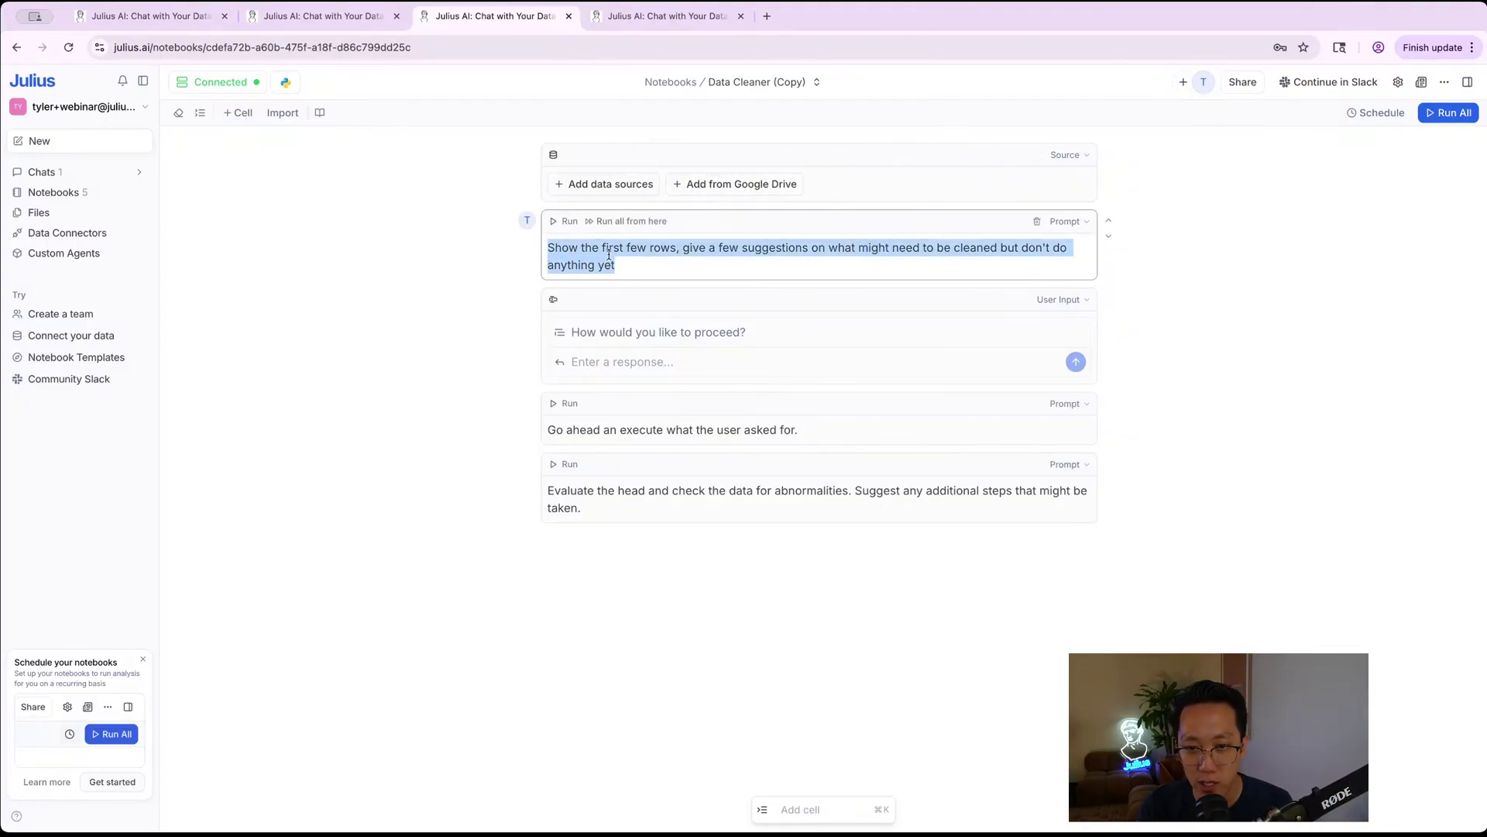
pyautogui.click(648, 330)
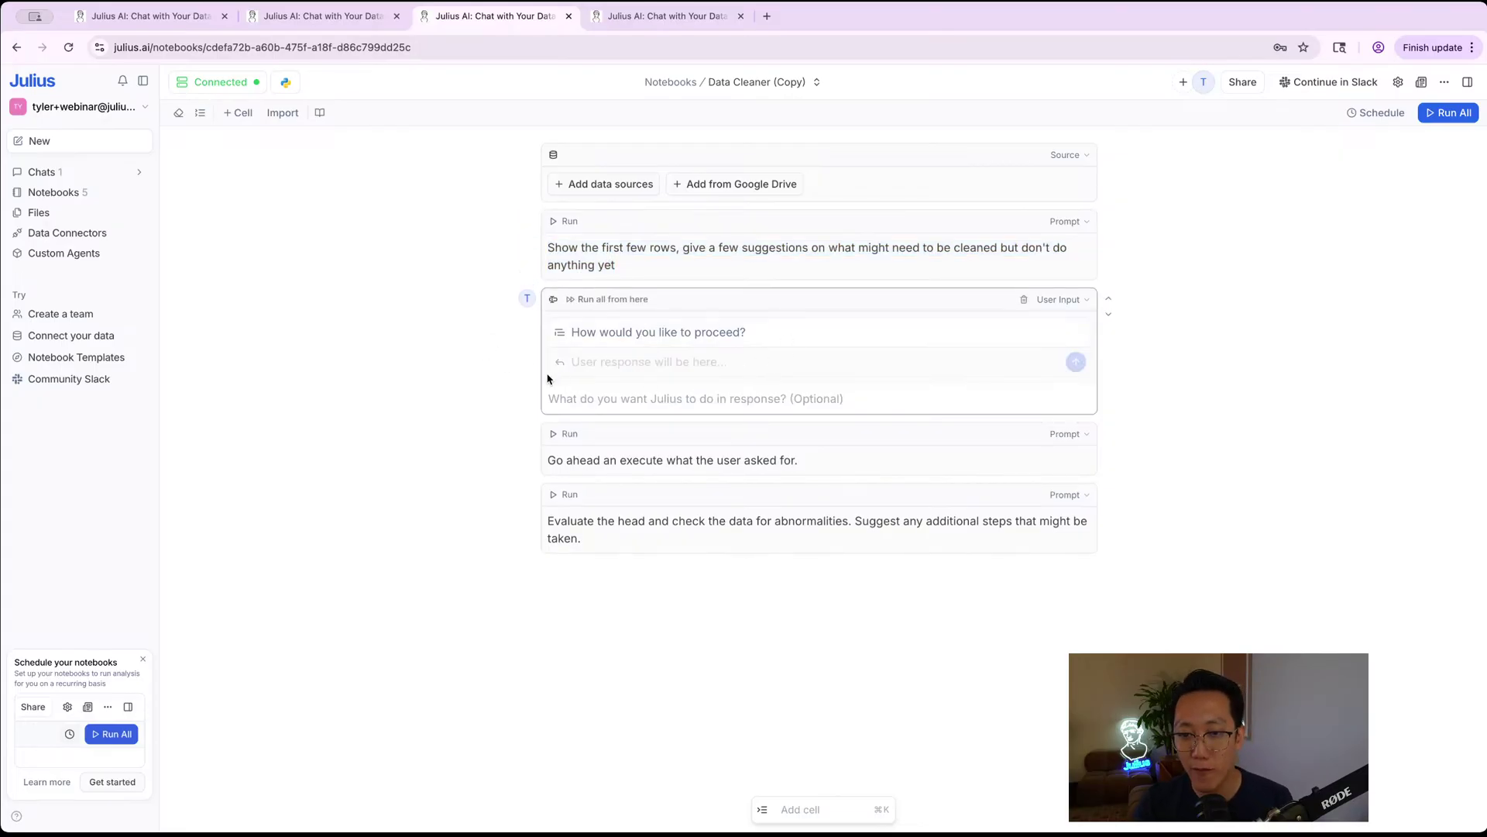
pyautogui.click(605, 362)
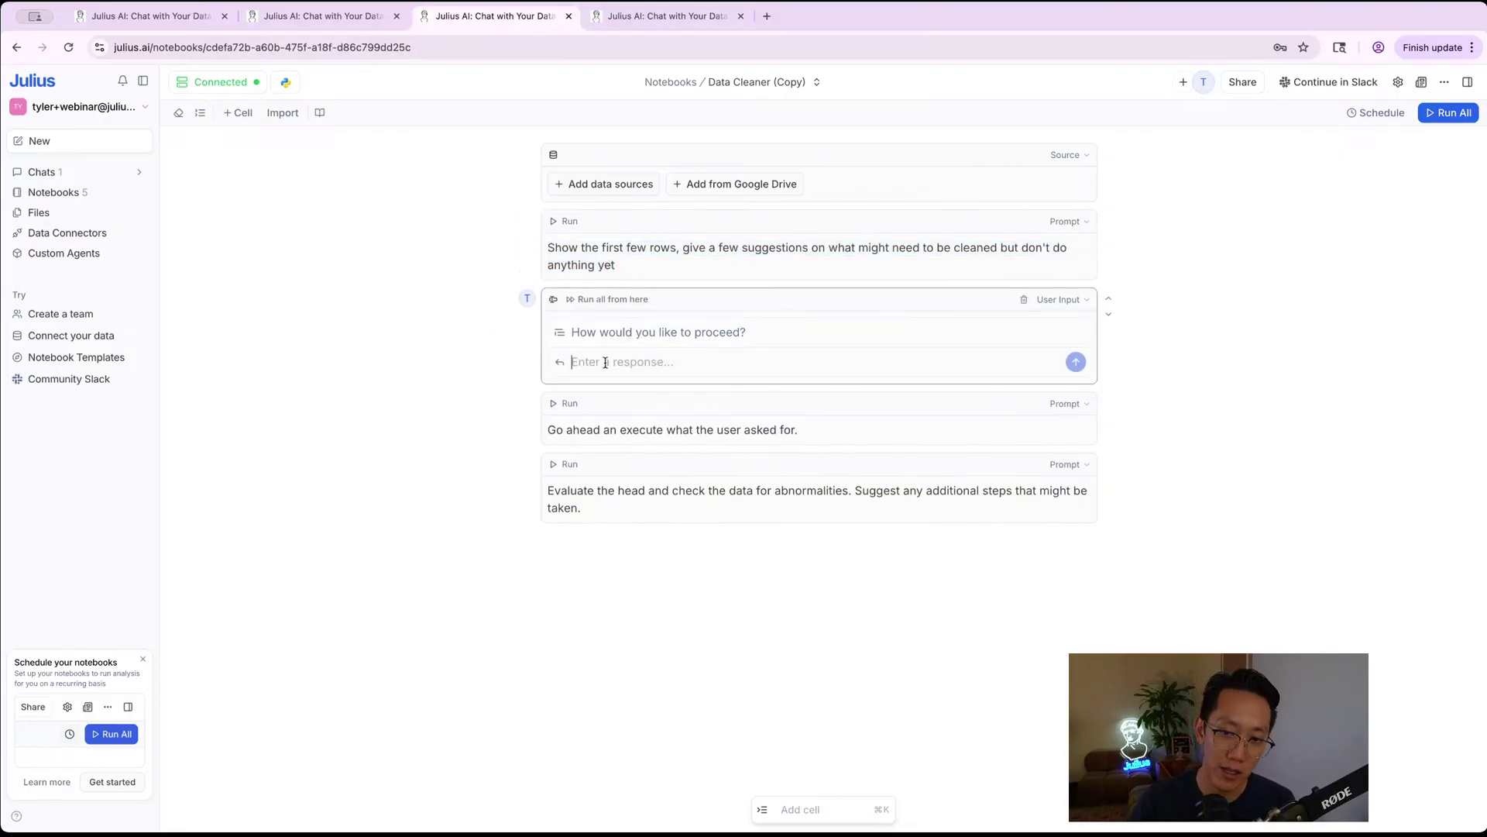
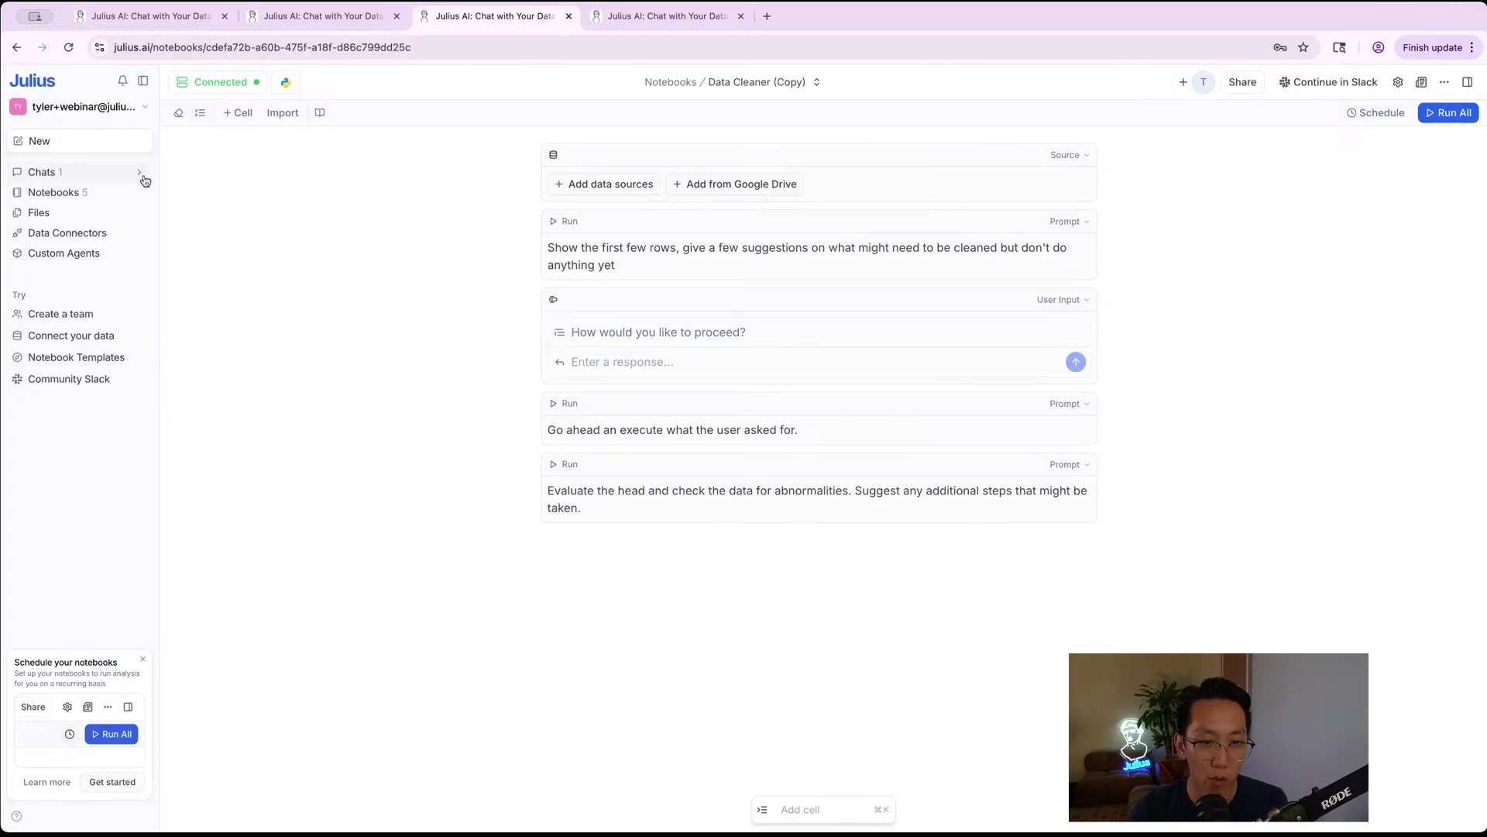
# - View the Community Slack invitation and the team creation form, leaving both without joining or creating anything
pyautogui.click(57, 381)
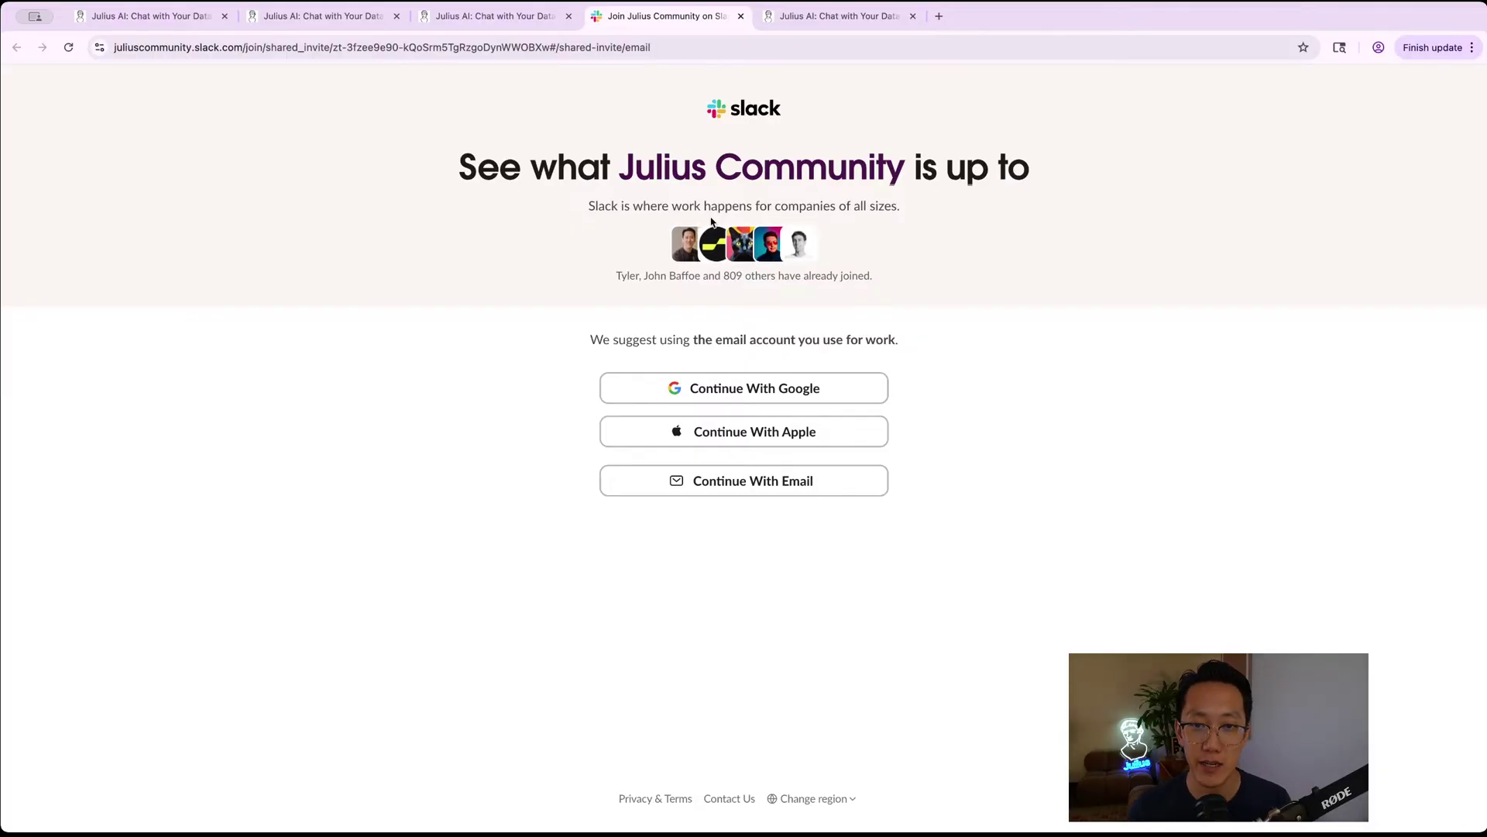
pyautogui.click(741, 16)
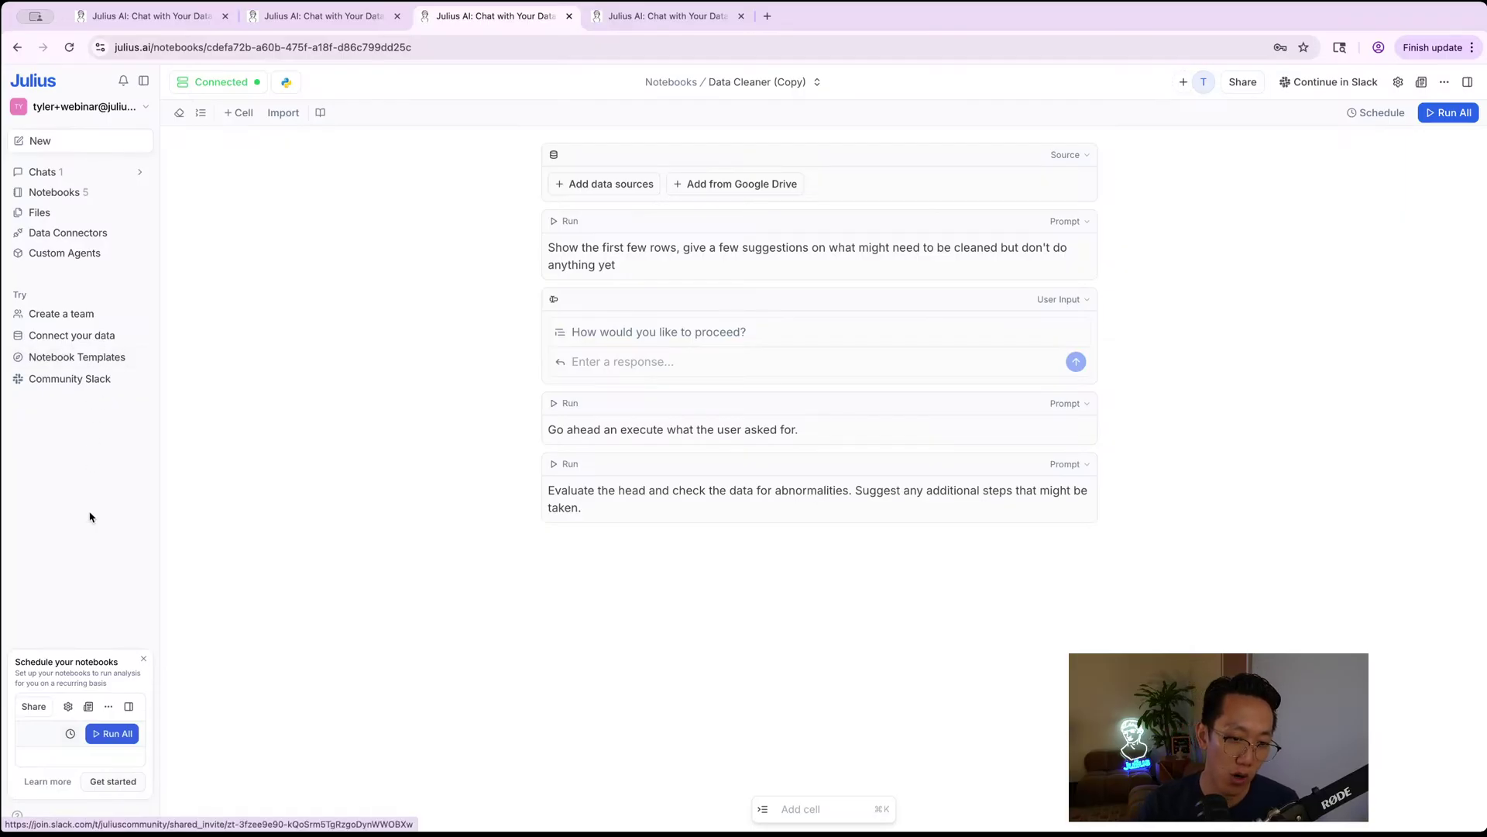
pyautogui.click(72, 315)
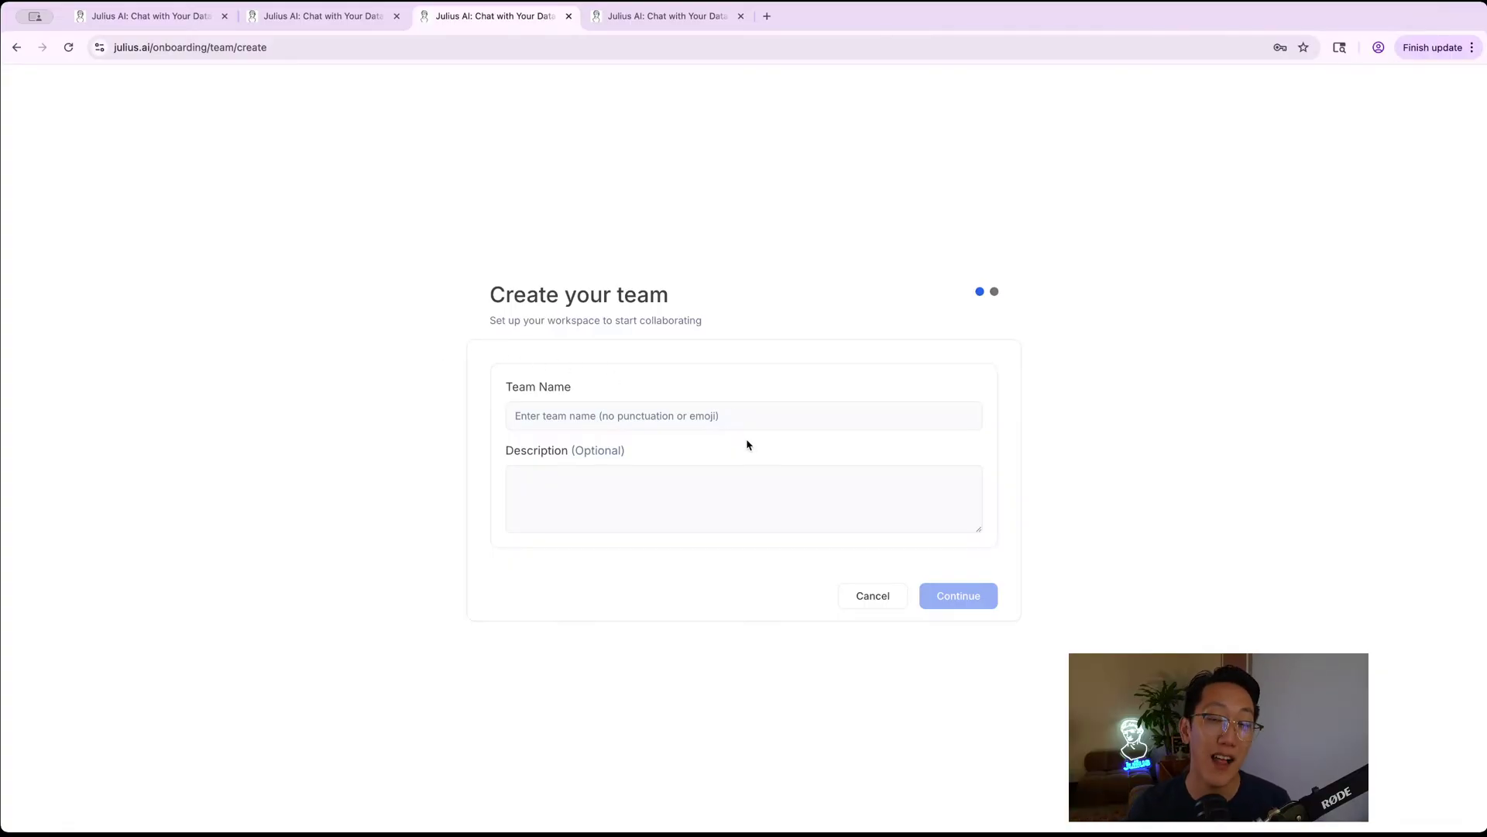
pyautogui.click(873, 595)
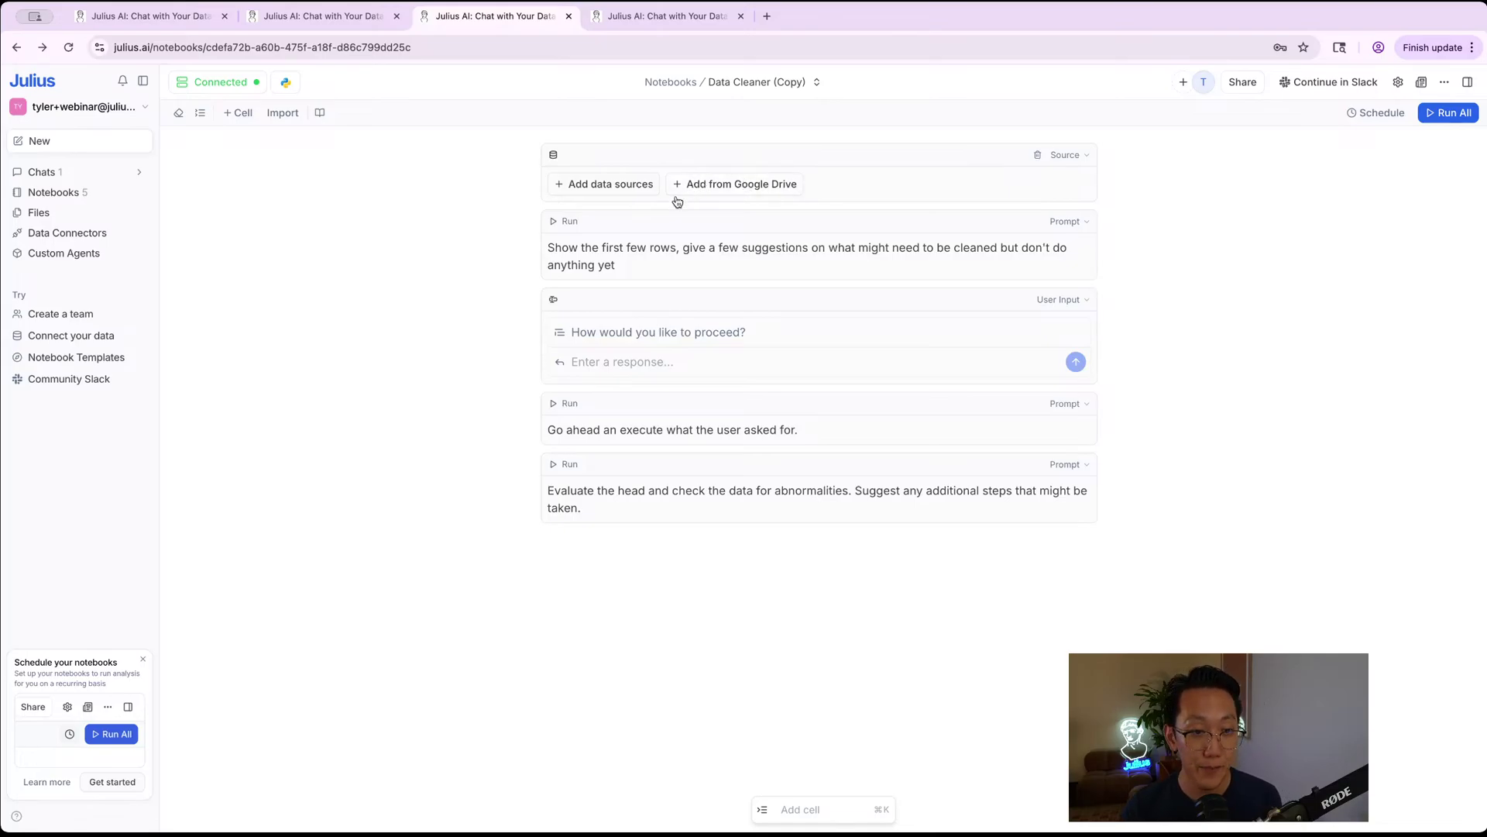
# - Browse the notebook templates and run the Quick Visualization template as a new notebook
pyautogui.click(117, 360)
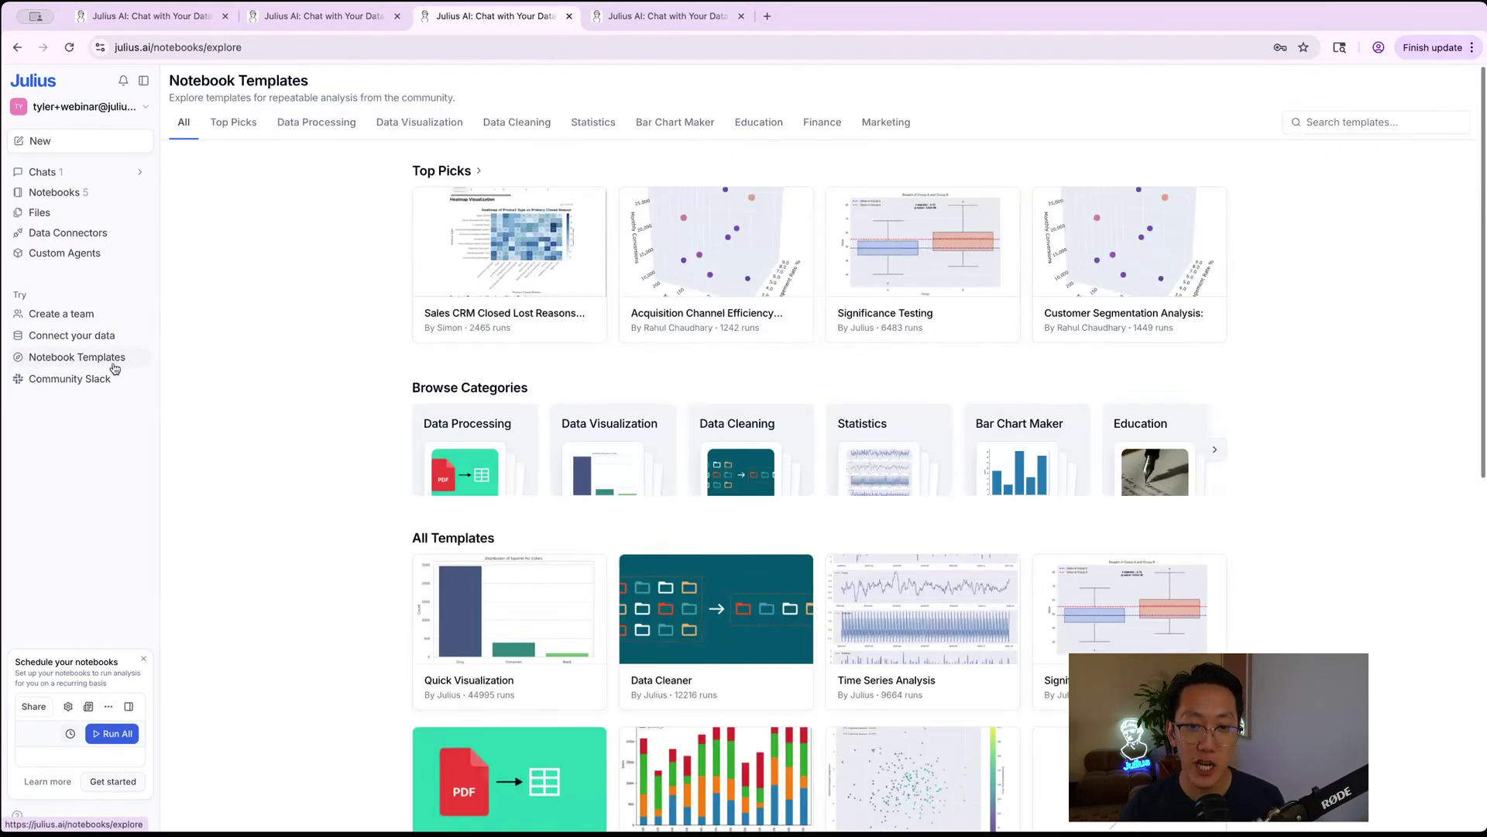
pyautogui.scroll(-3, 470, 264)
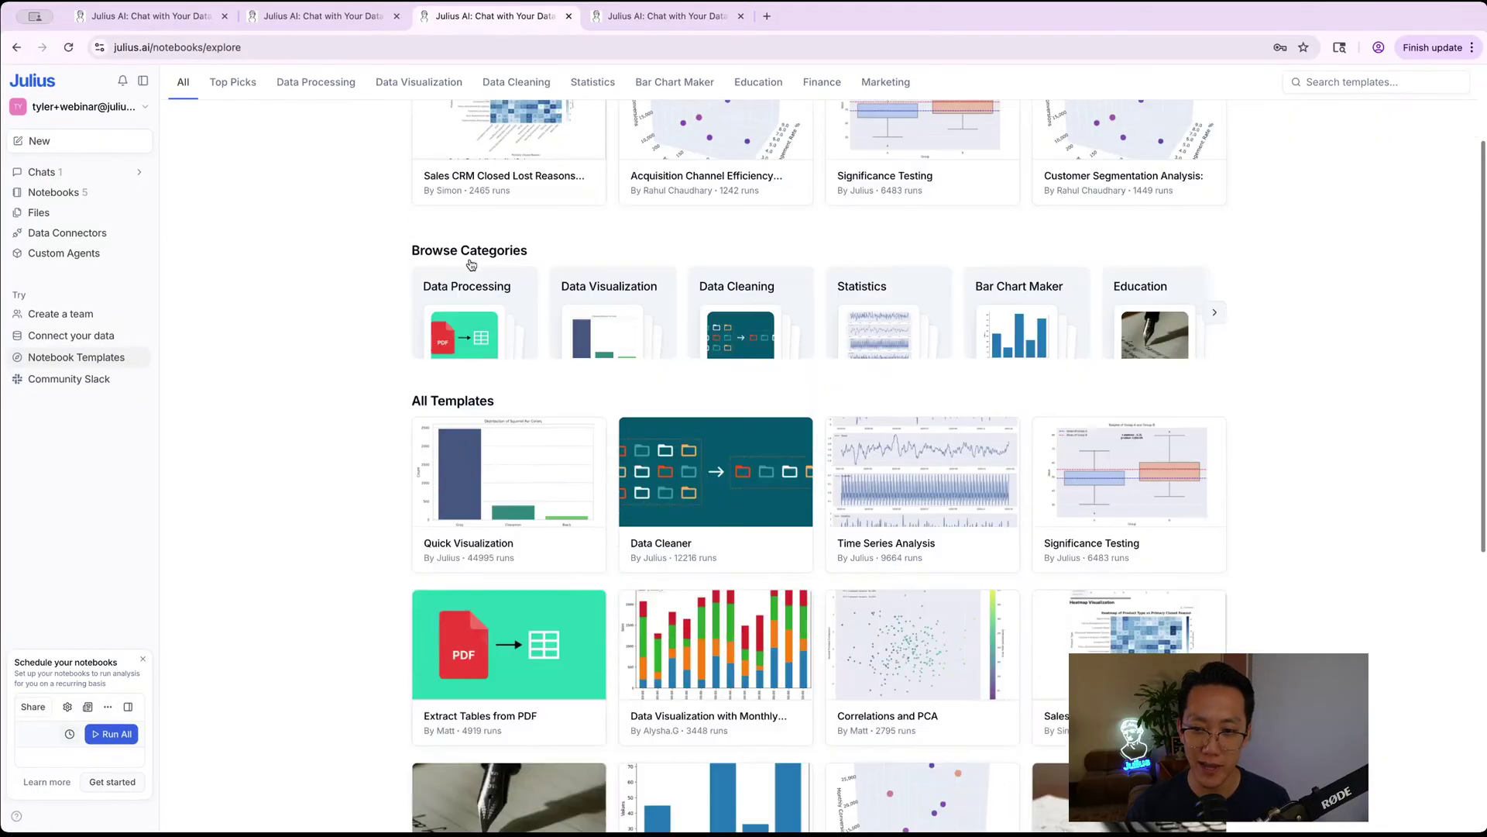
pyautogui.scroll(2, 472, 263)
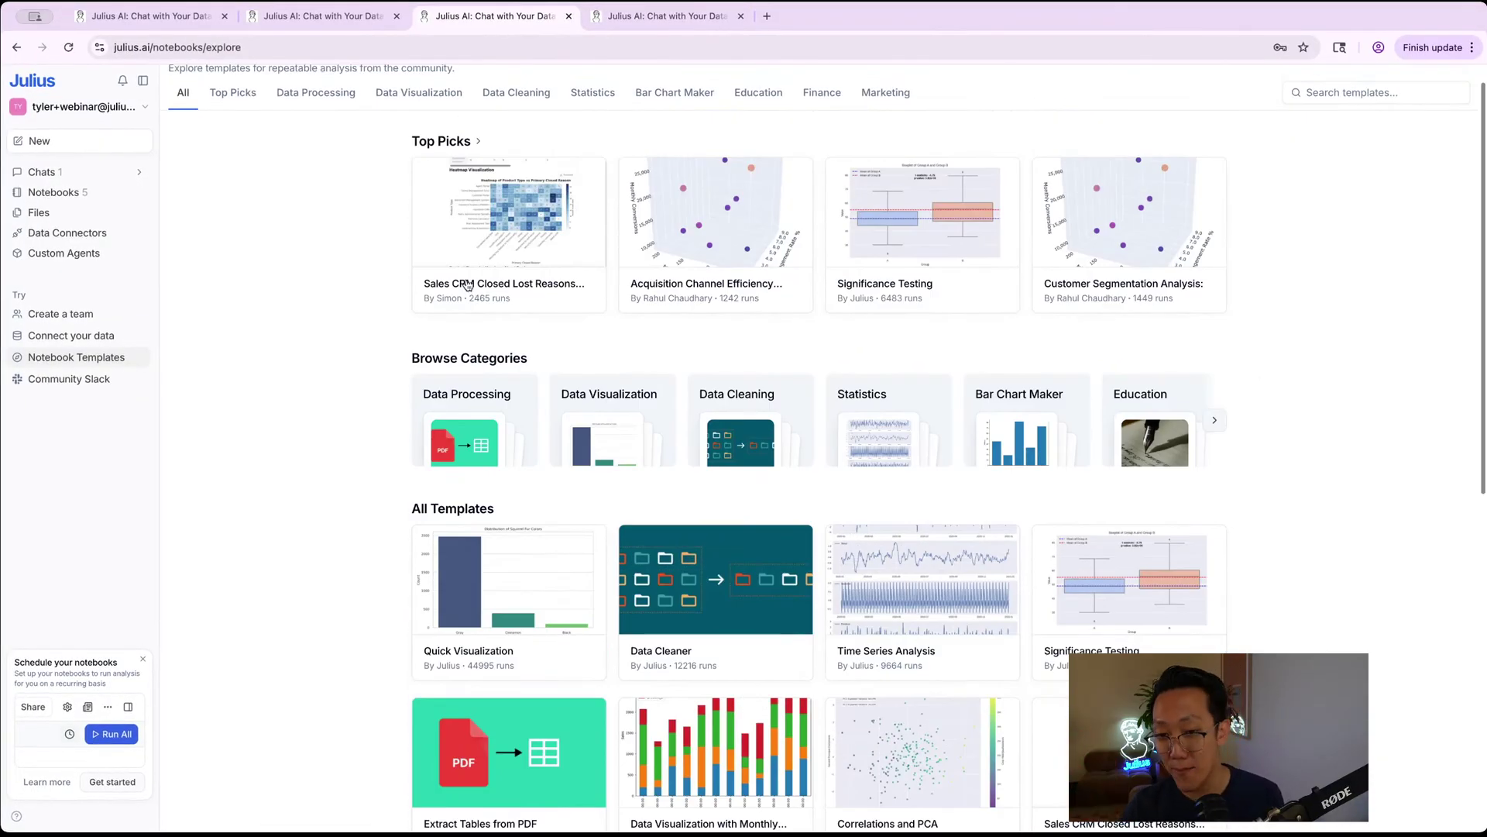
pyautogui.scroll(-5, 574, 247)
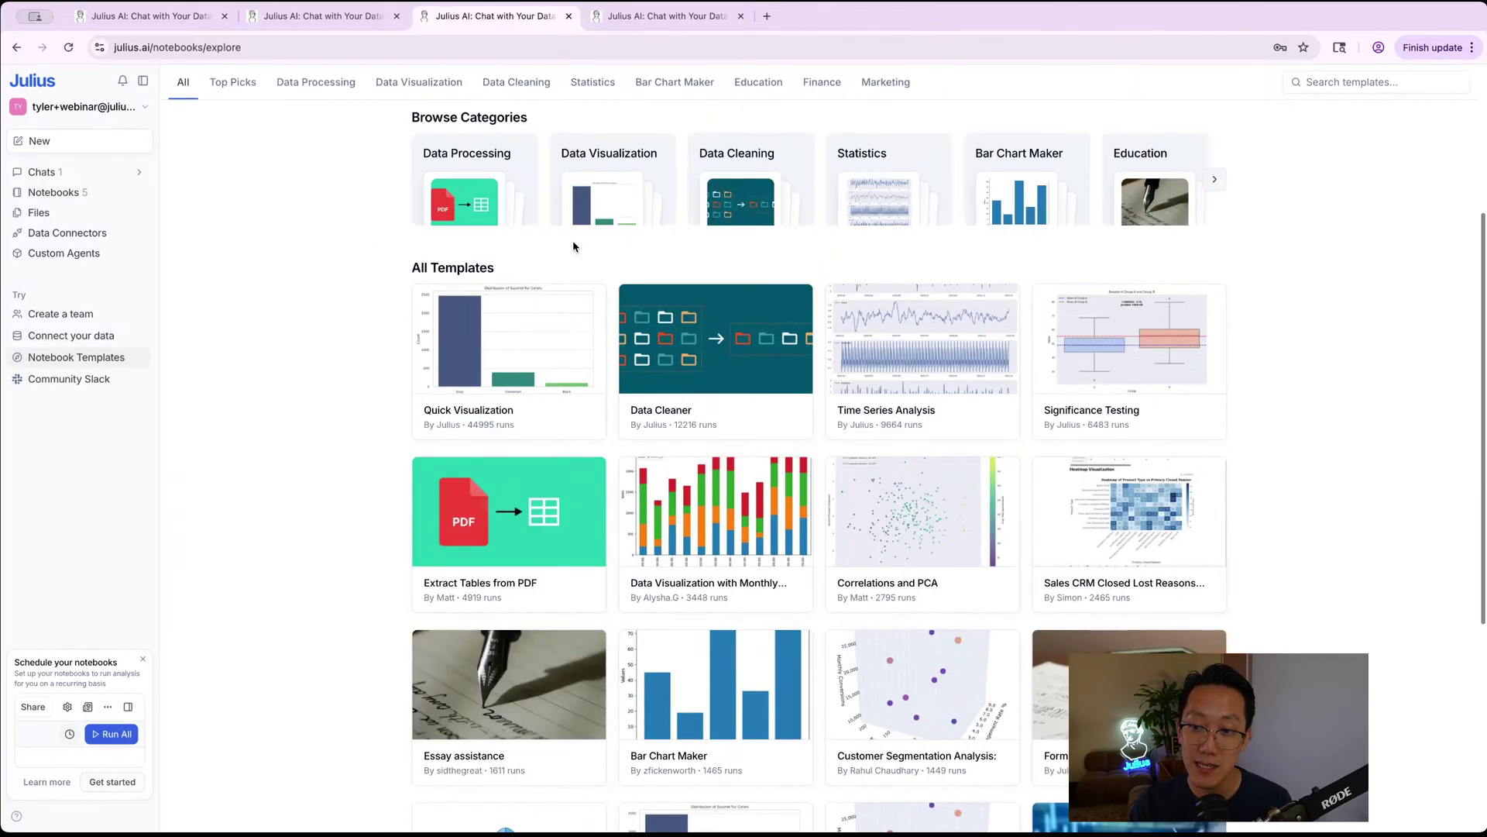
pyautogui.click(424, 353)
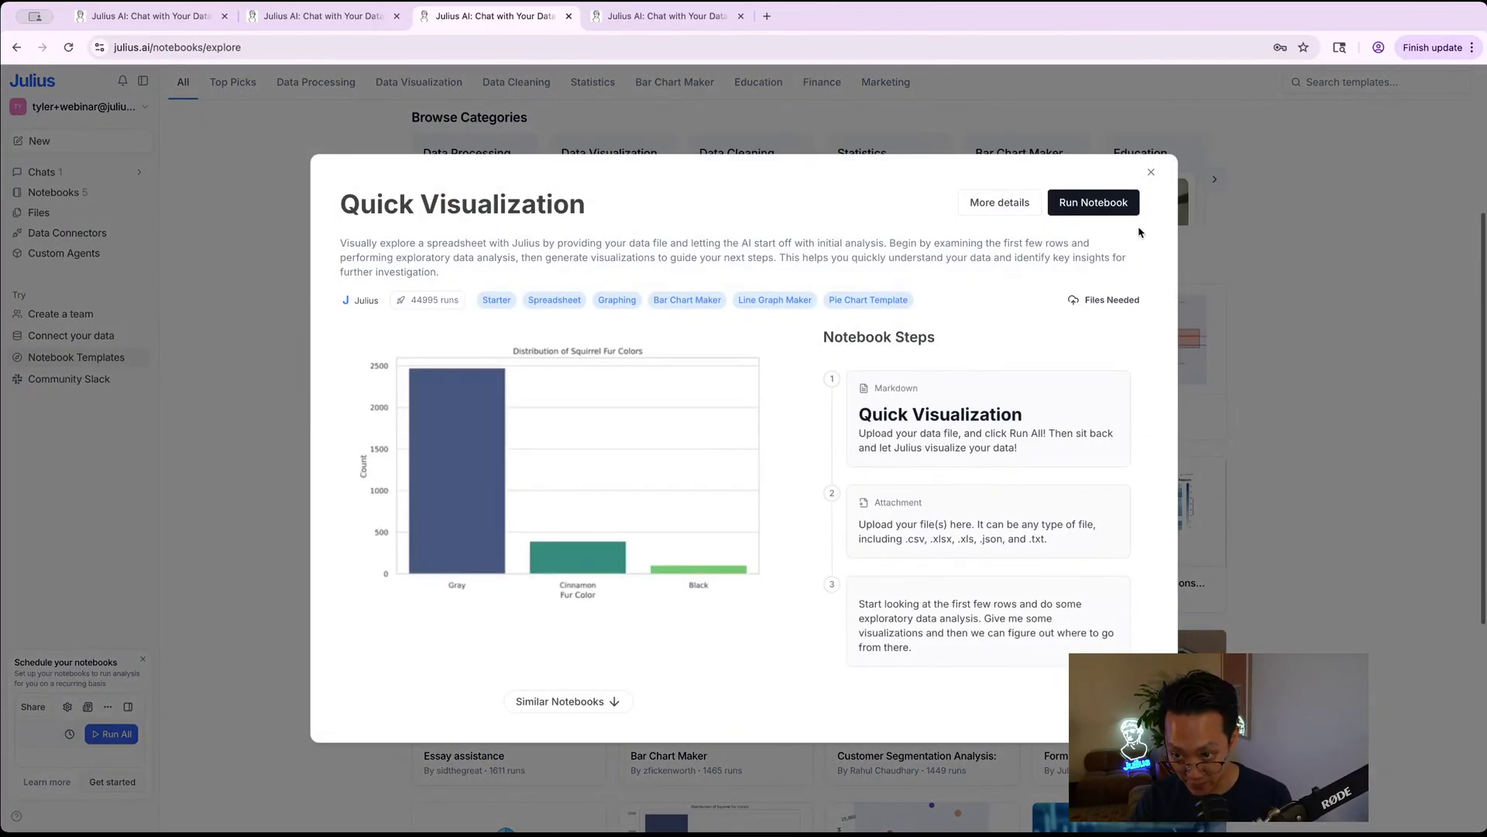
pyautogui.click(1109, 204)
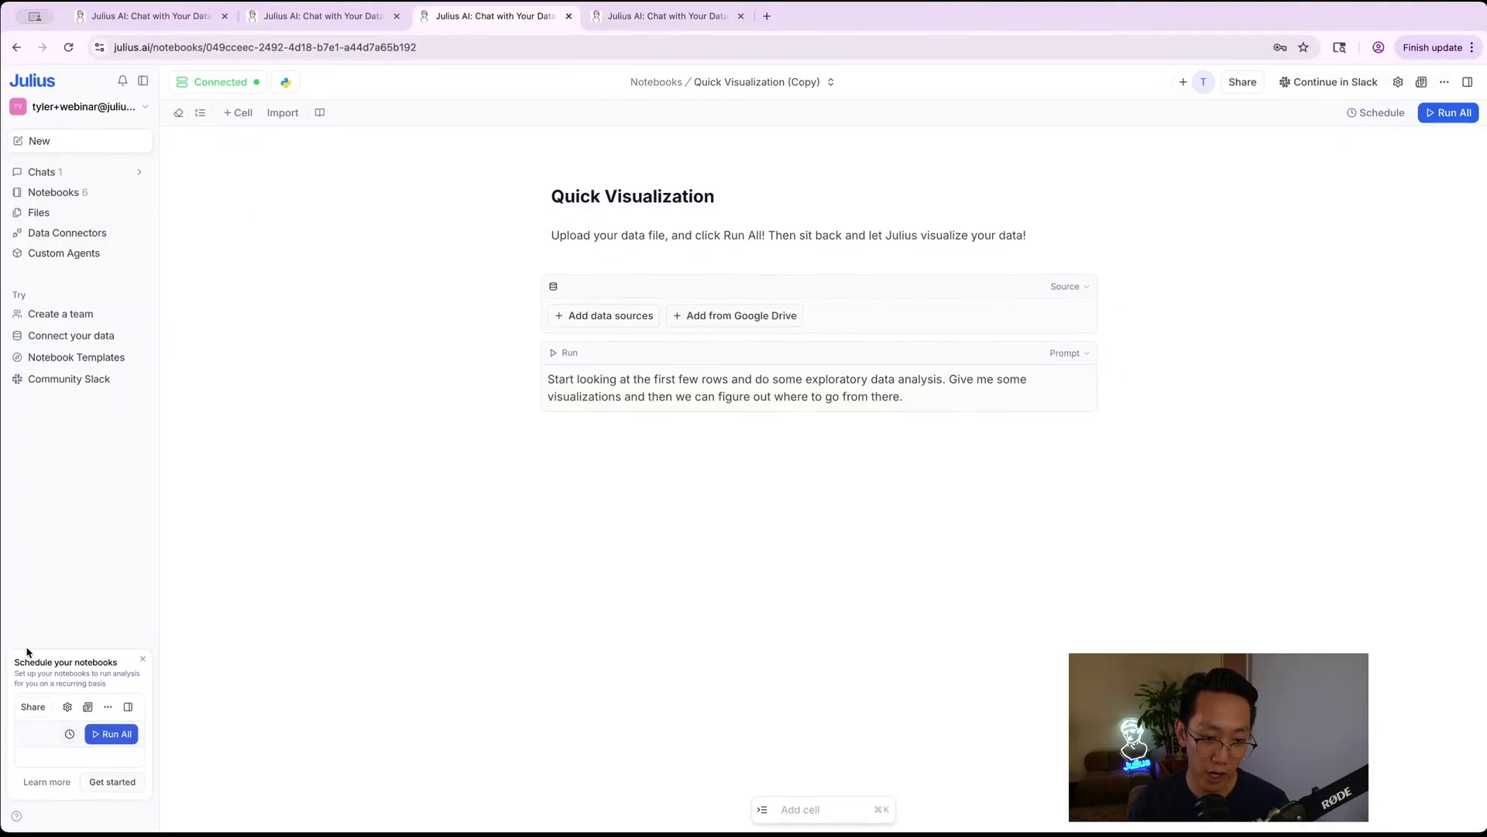
# - Open the Julius documentation and look through the topics listed under Security
pyautogui.click(15, 820)
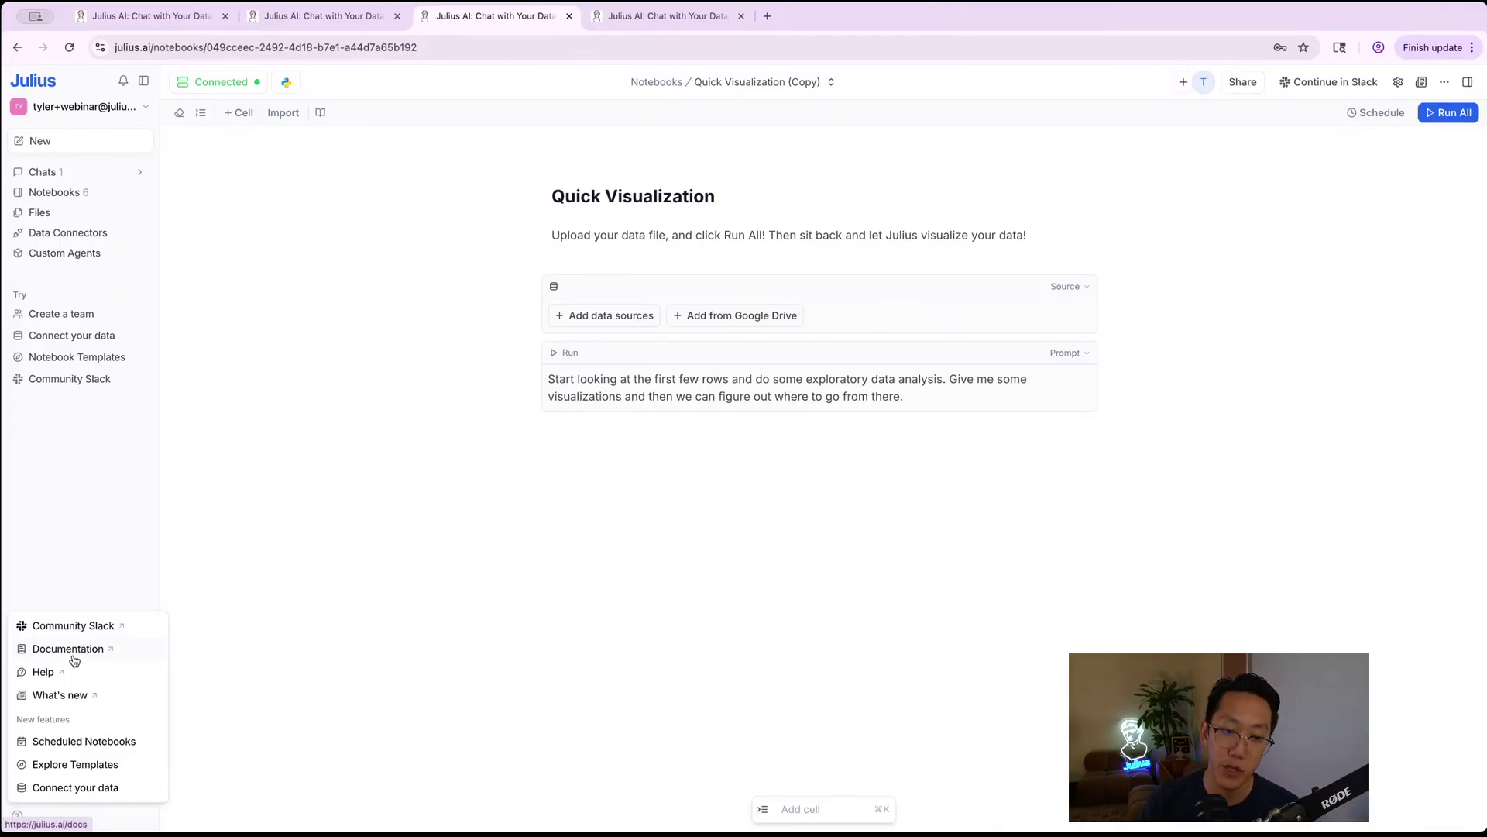
pyautogui.click(73, 658)
pyautogui.click(672, 17)
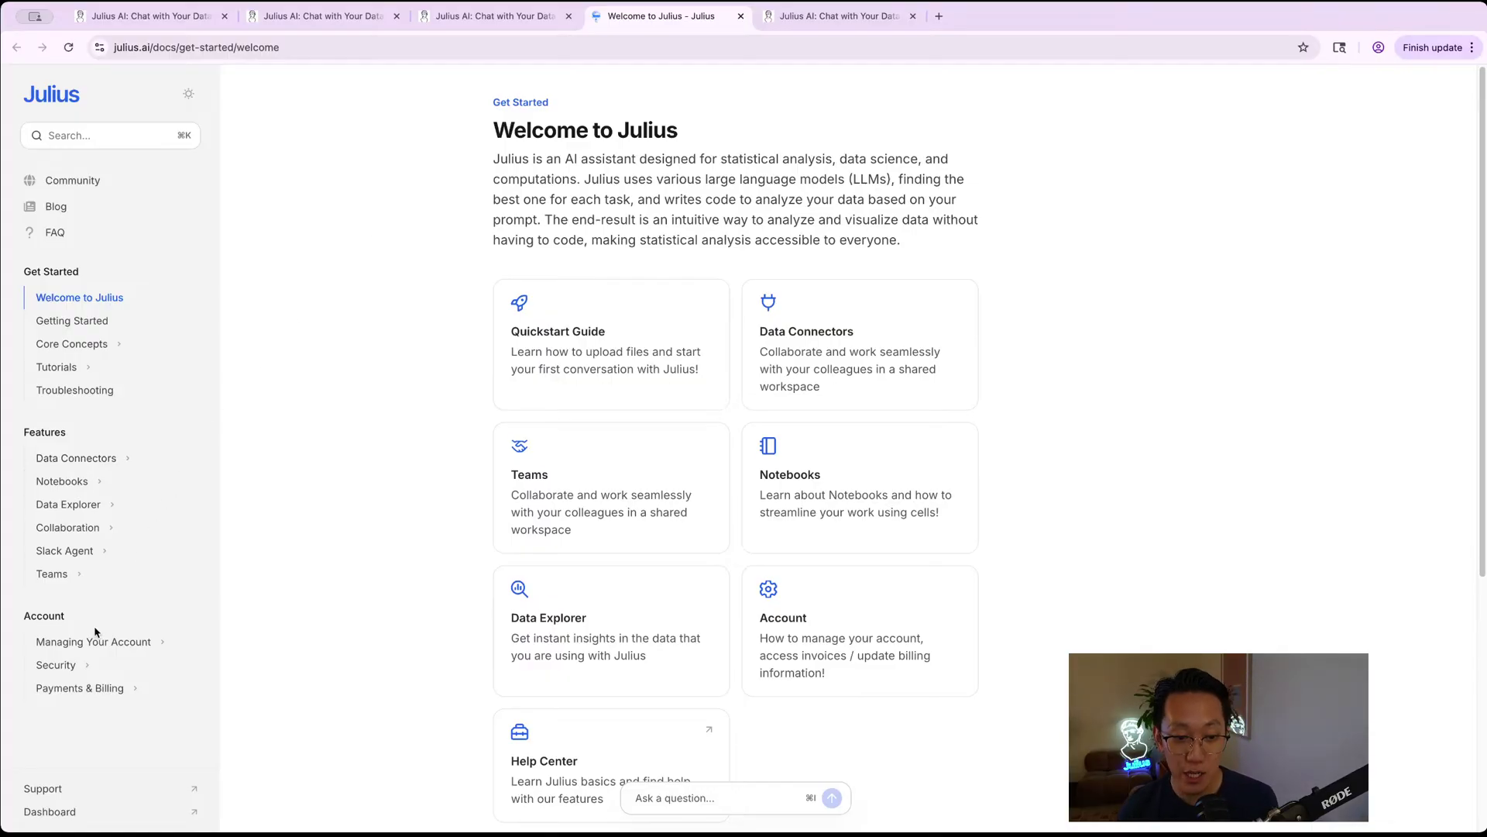
pyautogui.click(71, 668)
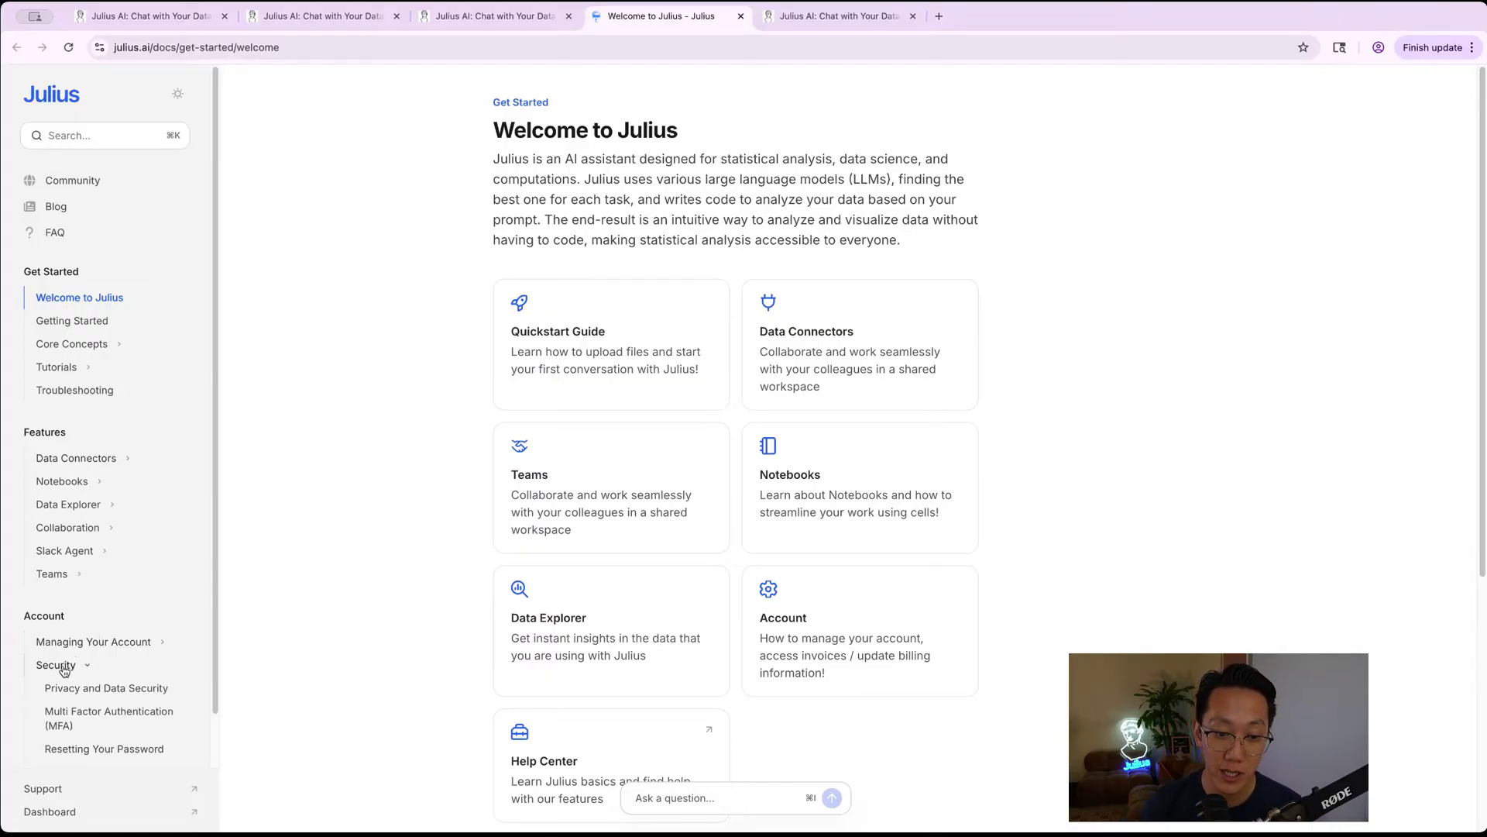
pyautogui.scroll(-3, 62, 658)
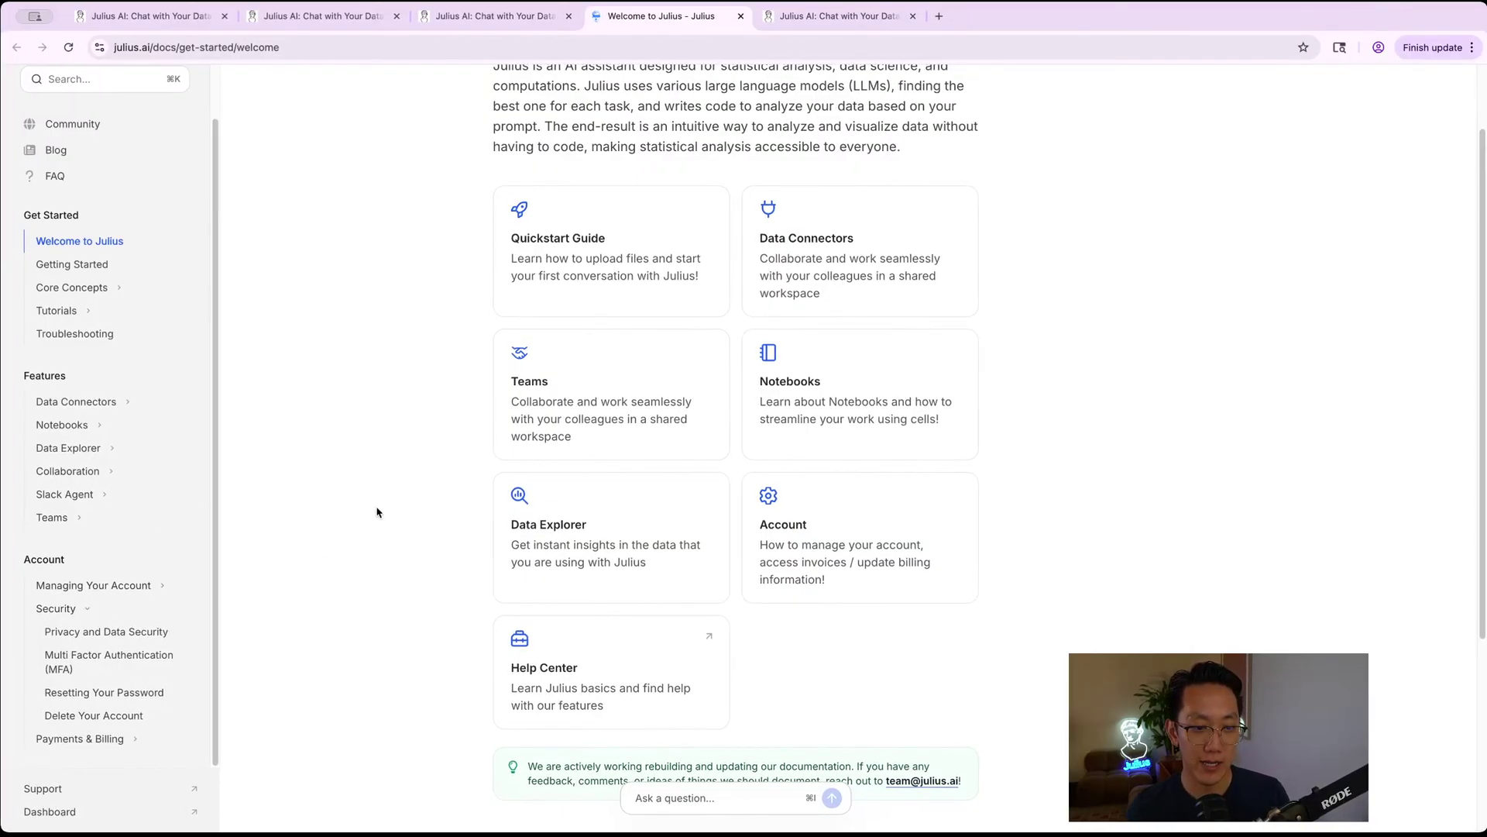
# - Open trust.julius.ai in a new browser tab and review the security controls listed in the compliance program
pyautogui.hotkey('ctrl', 't')
pyautogui.write('t')
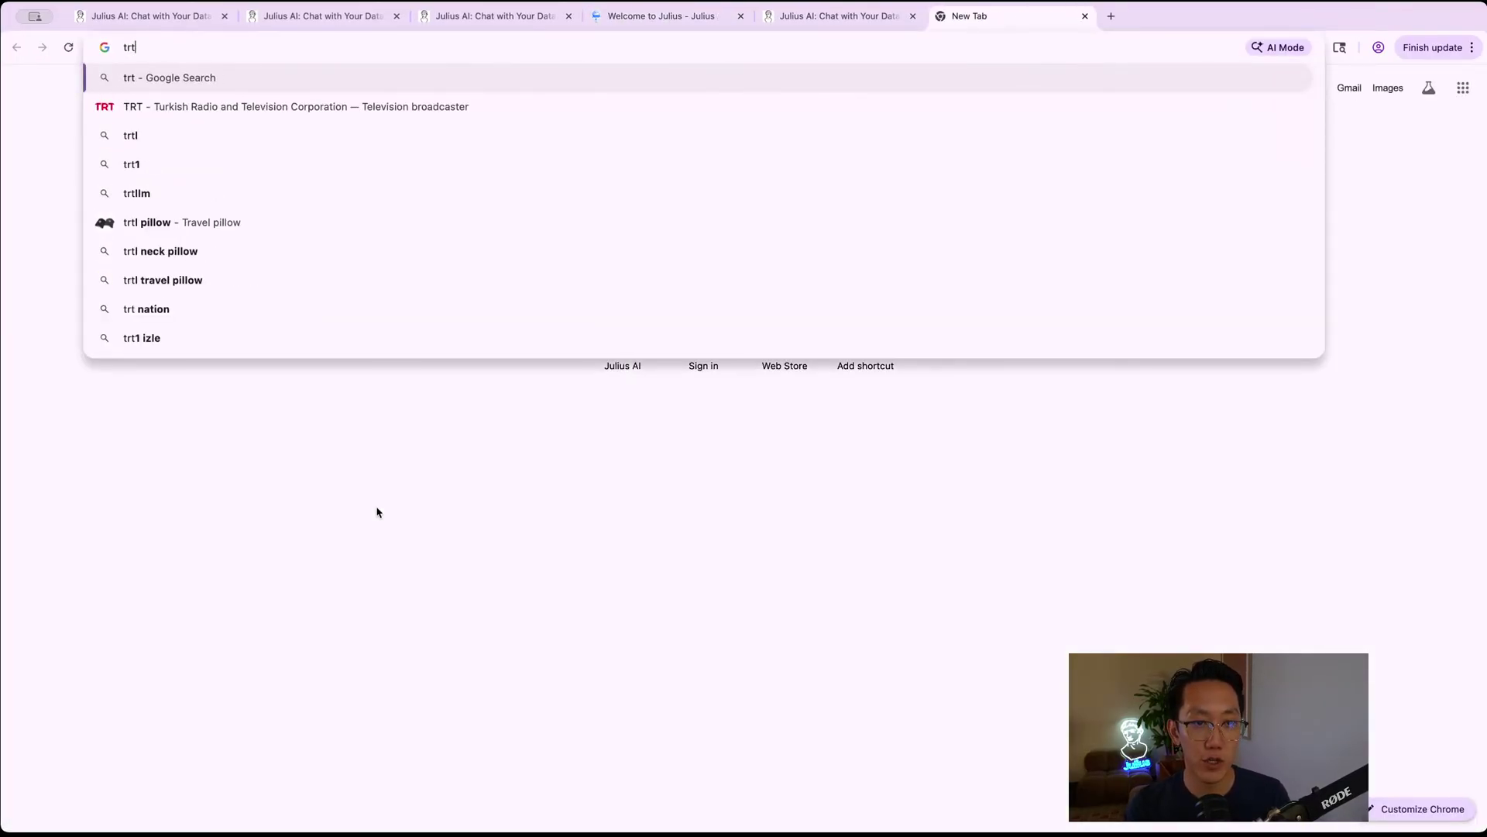
pyautogui.write('rust.julius.ai')
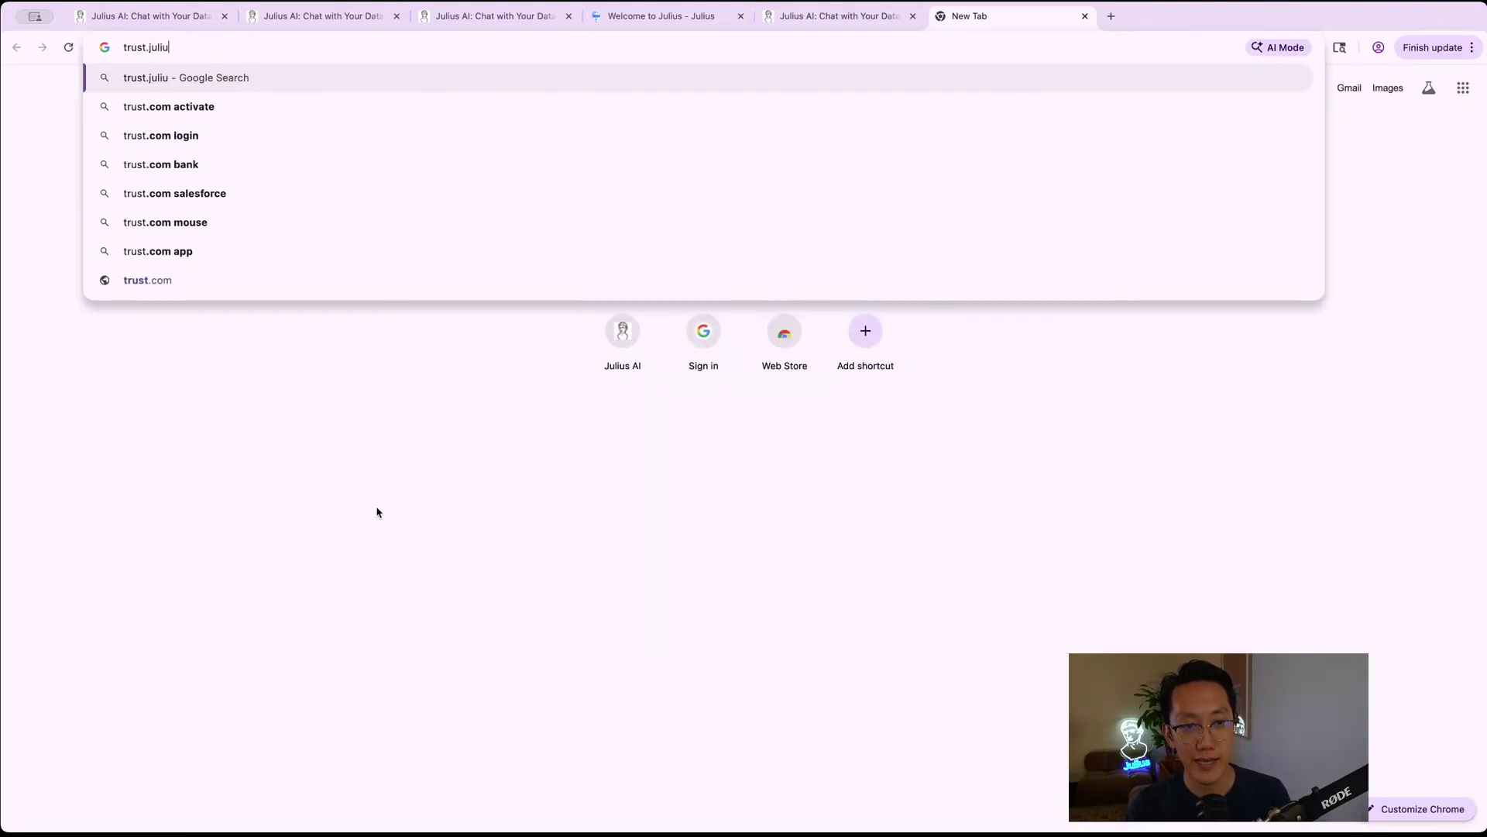
pyautogui.press('Return')
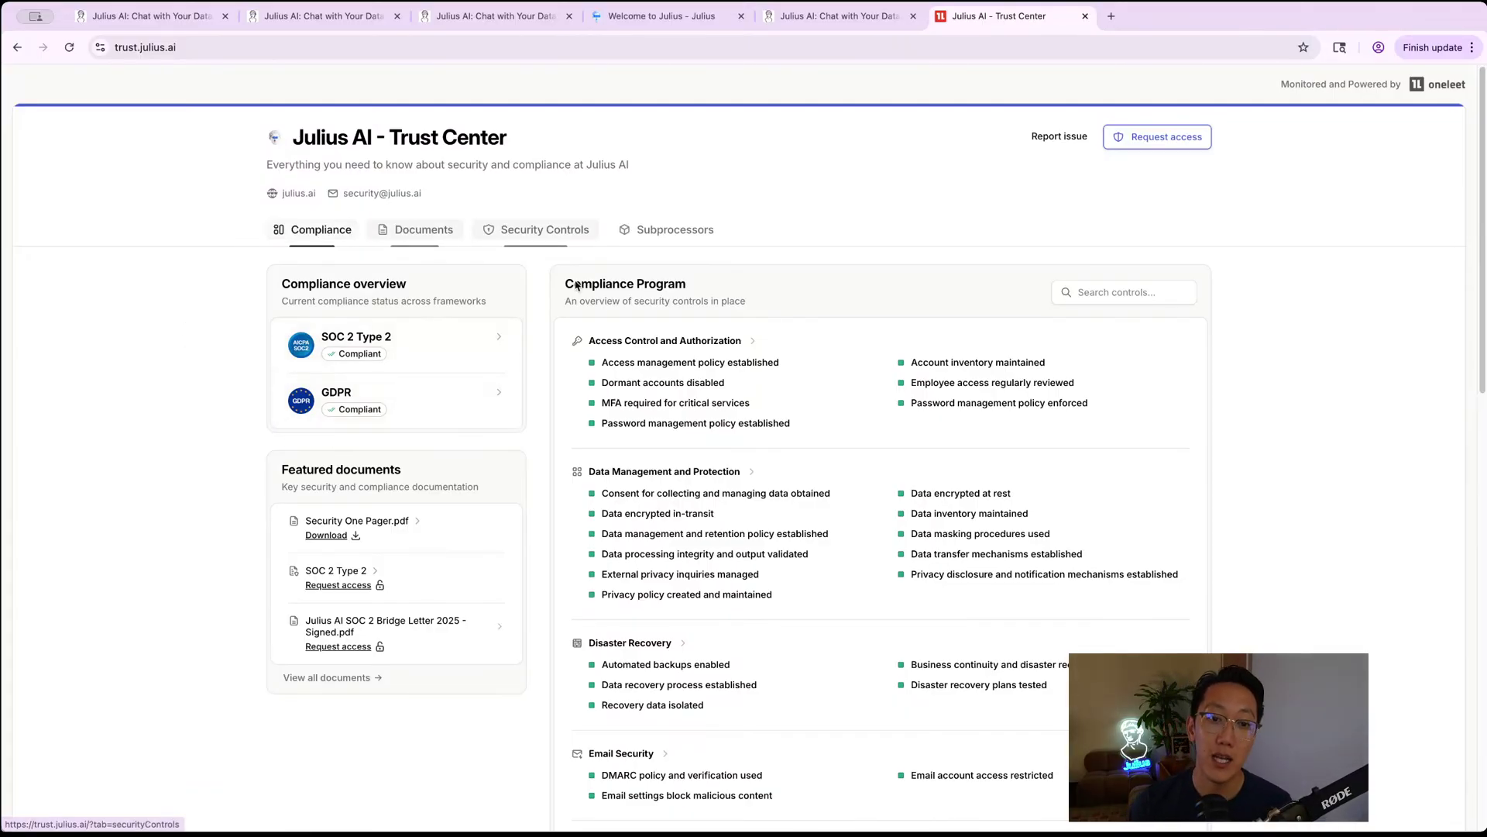
pyautogui.scroll(-10, 589, 287)
pyautogui.scroll(-3, 531, 485)
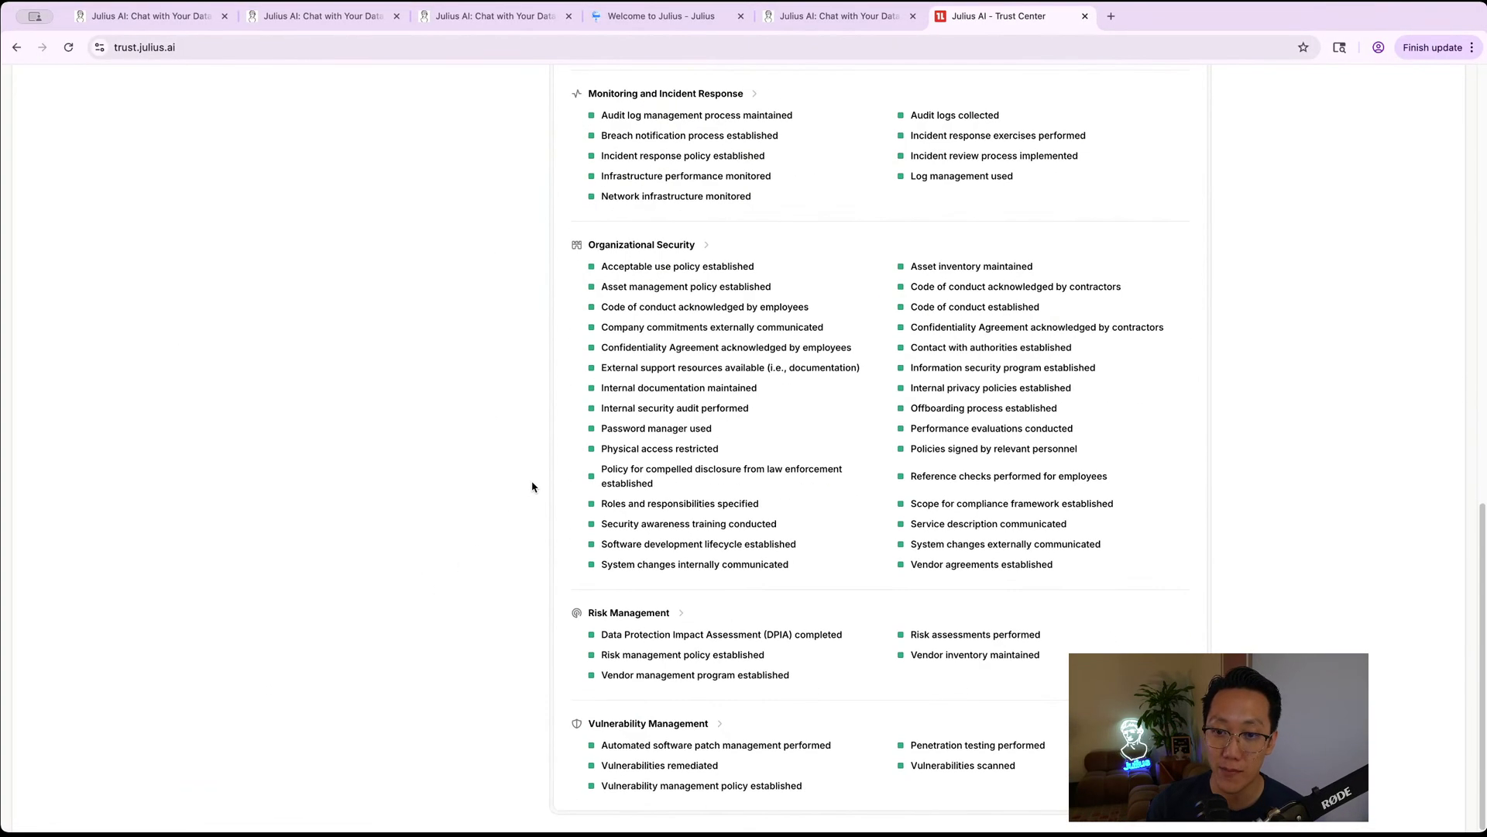
pyautogui.scroll(15, 531, 485)
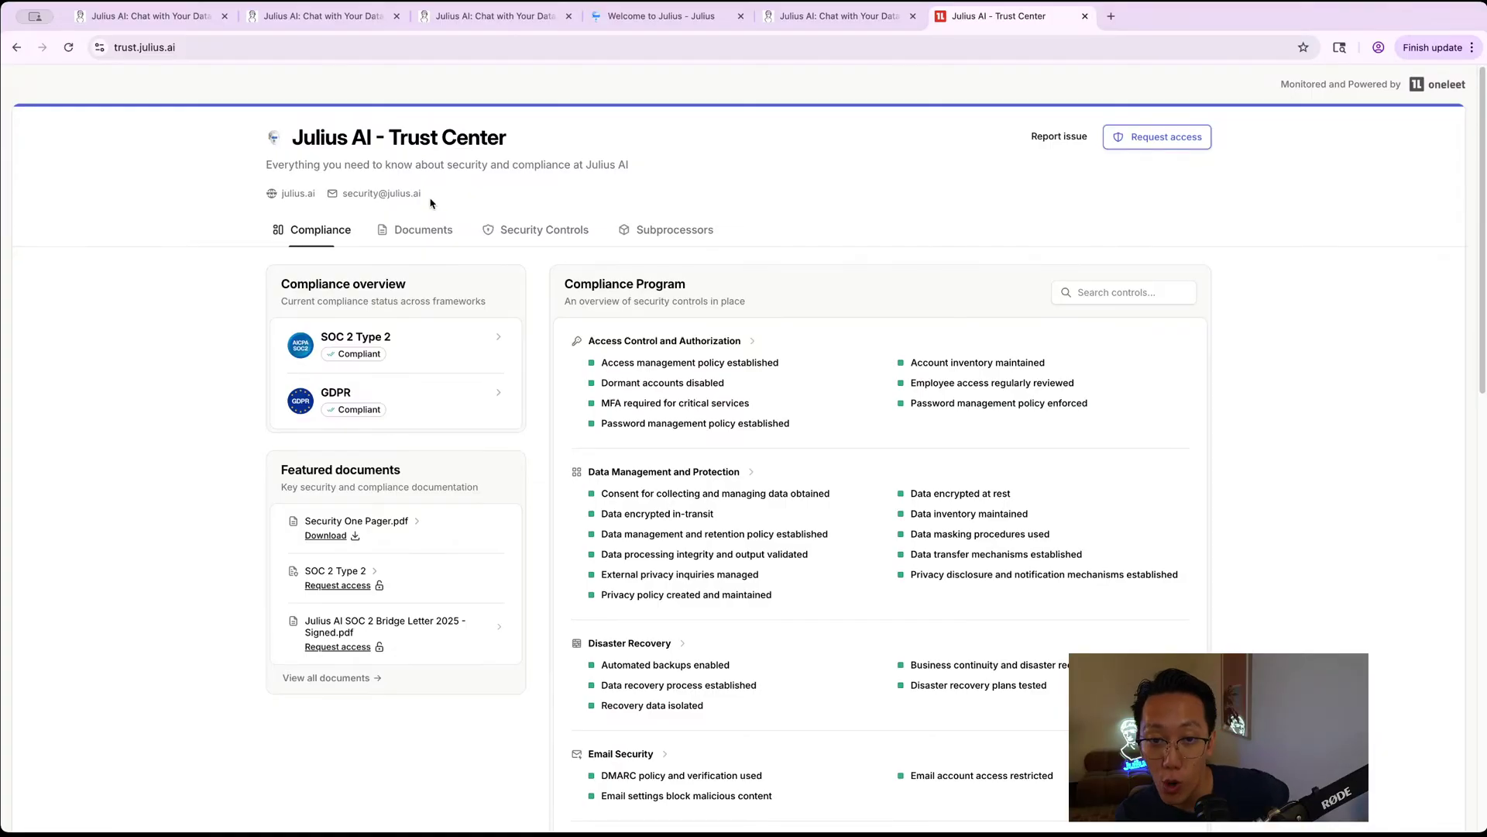
# - Check the Trust Center's security contact, security controls and available documents, and close the Trust Center
pyautogui.moveTo(436, 199); pyautogui.dragTo(333, 201)
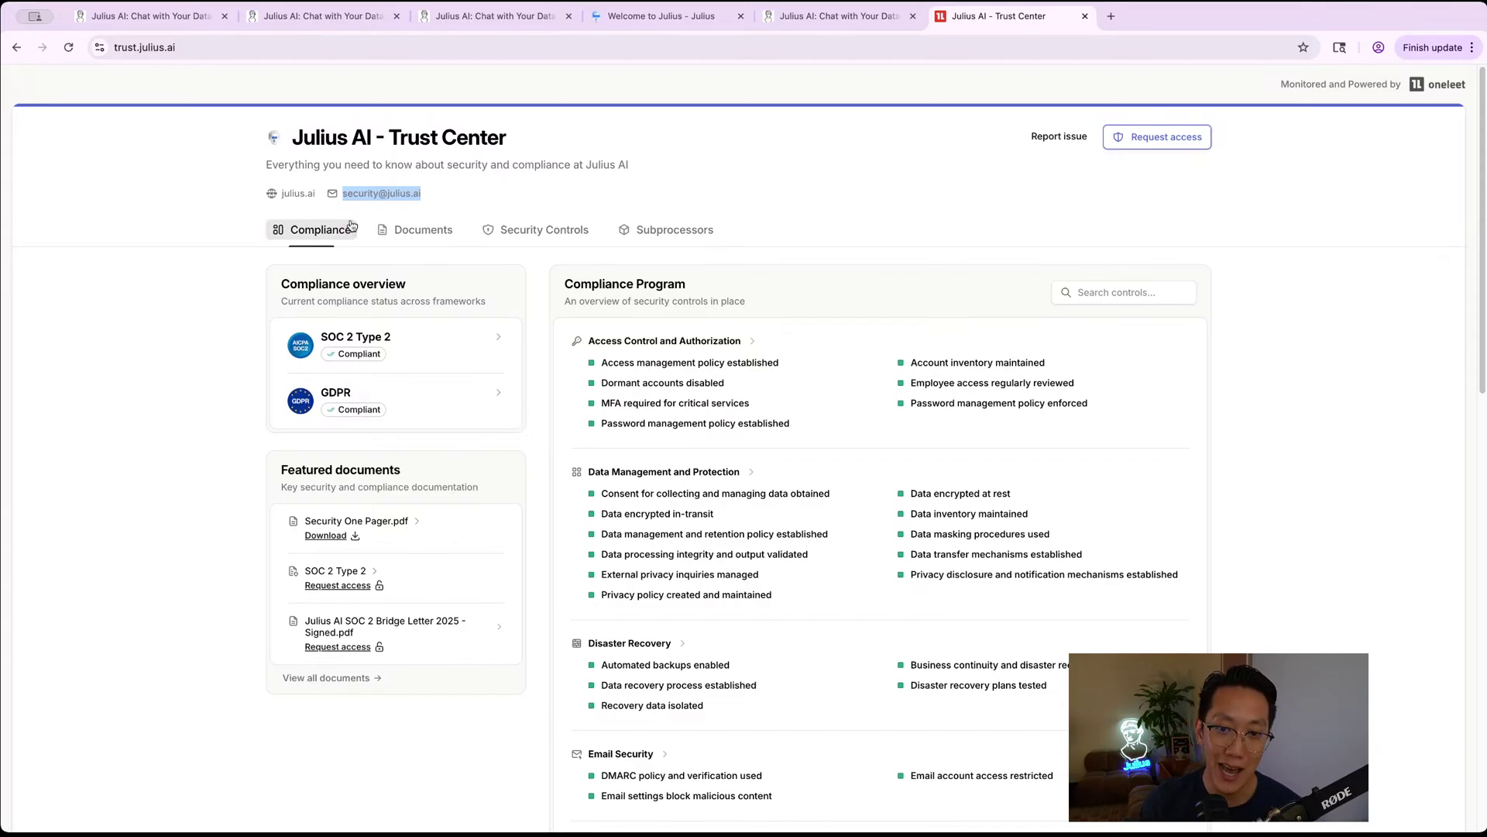
pyautogui.click(513, 212)
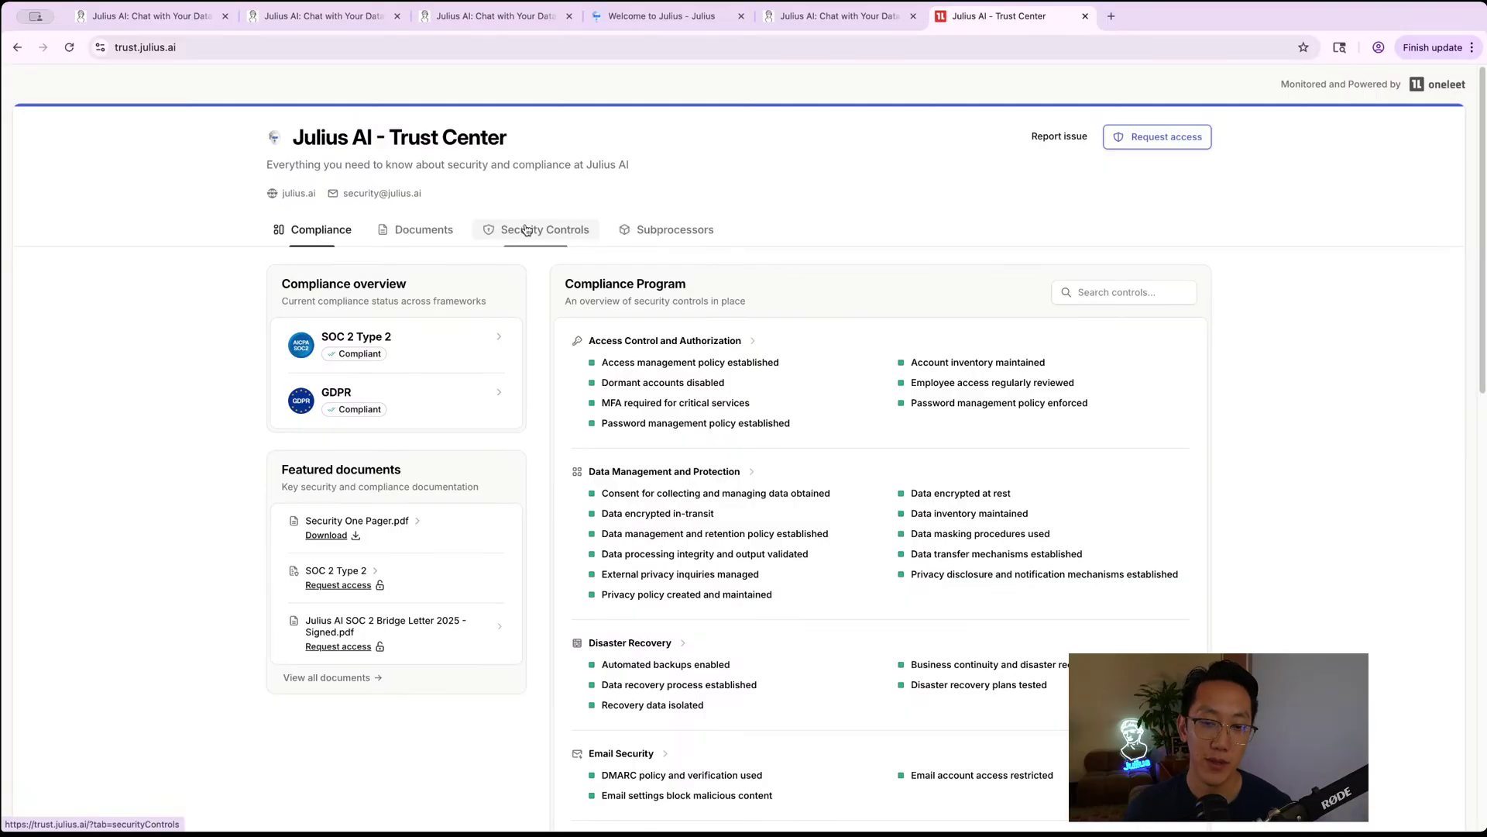
pyautogui.click(525, 229)
pyautogui.click(448, 241)
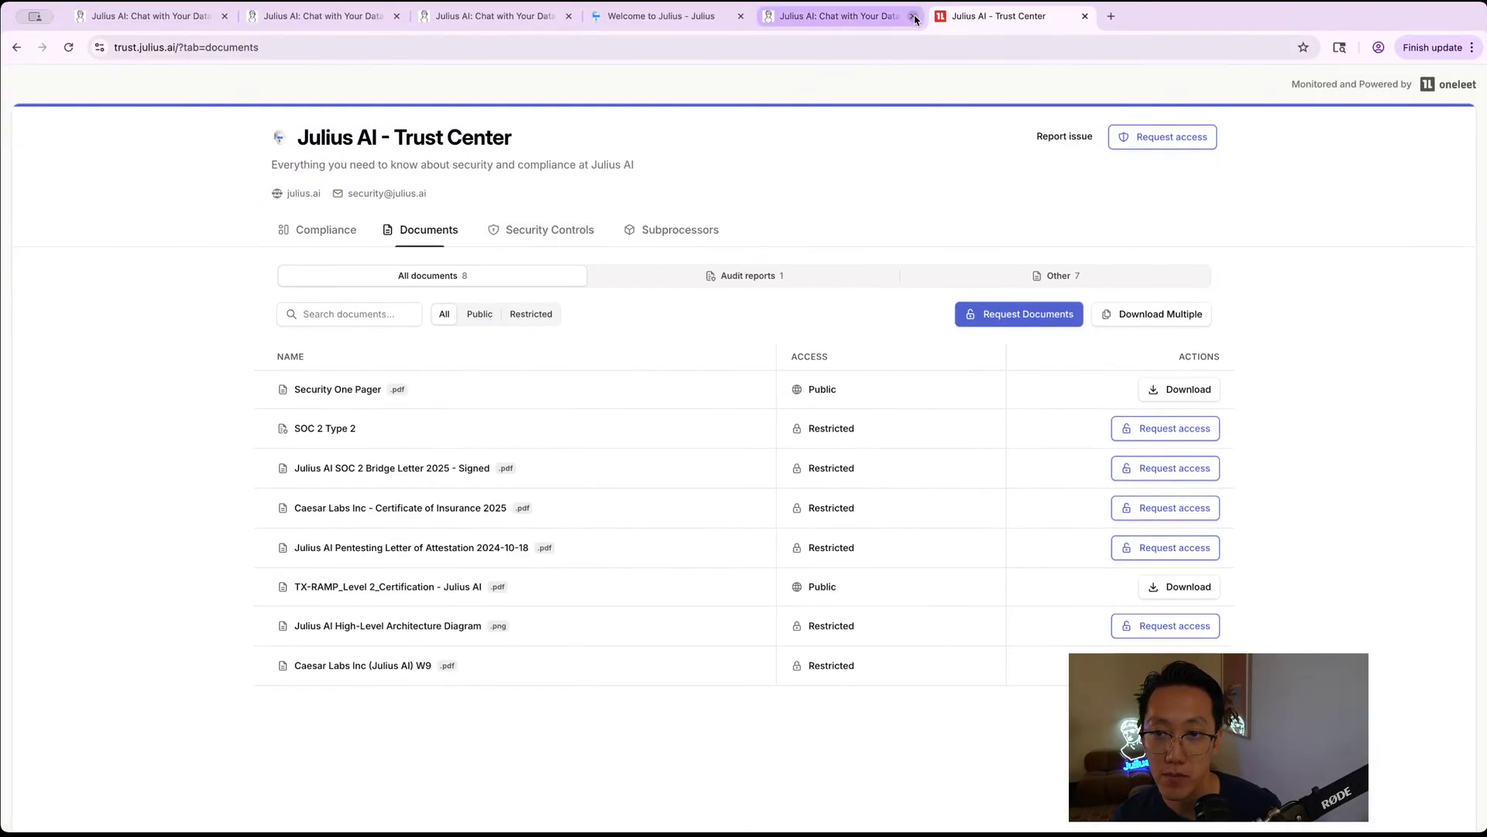
pyautogui.press('super+w')
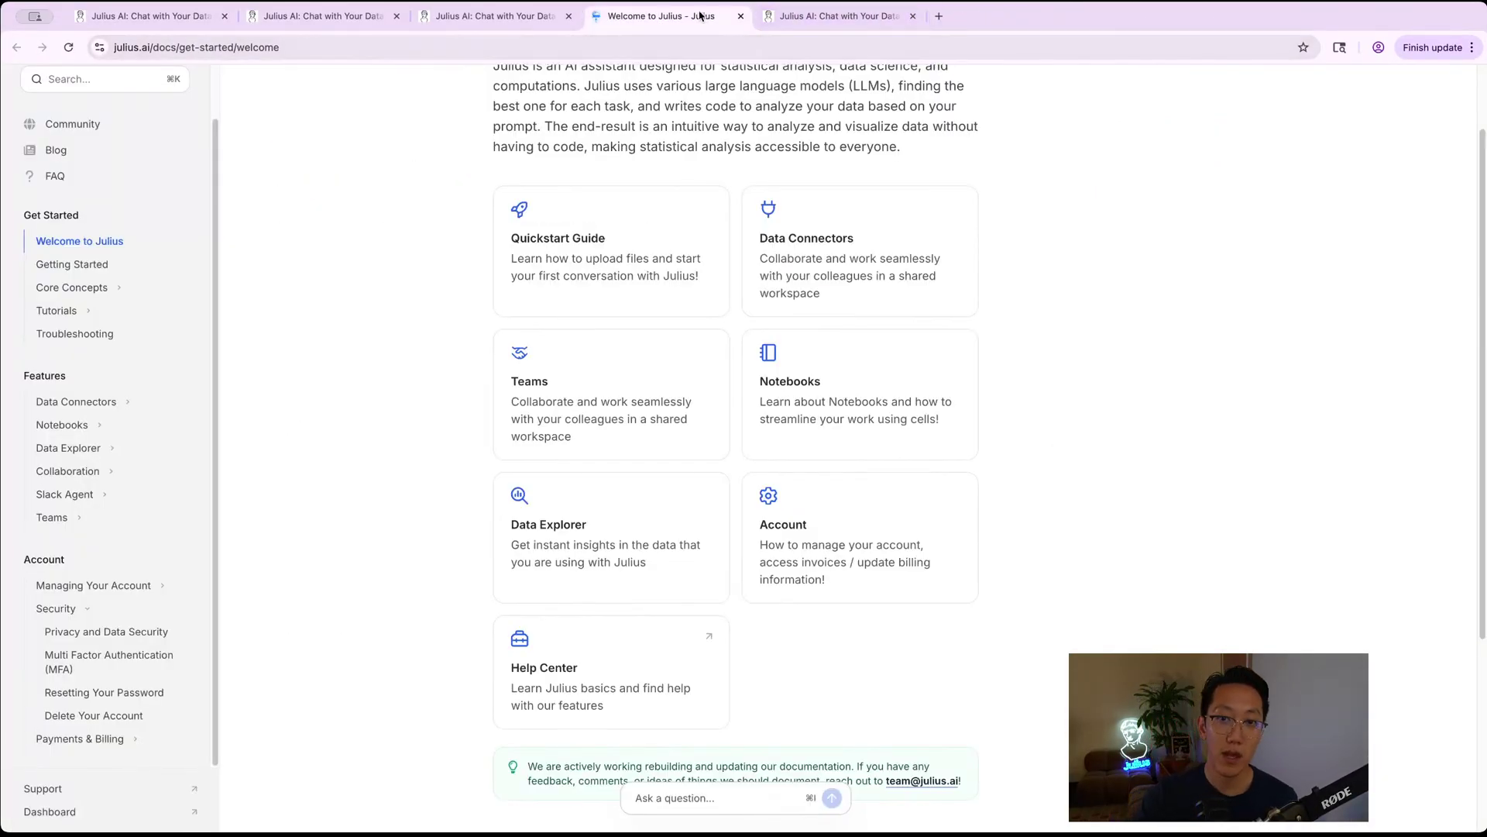
# - Close the Julius documentation and return to the Data Analysis Overview chat
pyautogui.press('super+w')
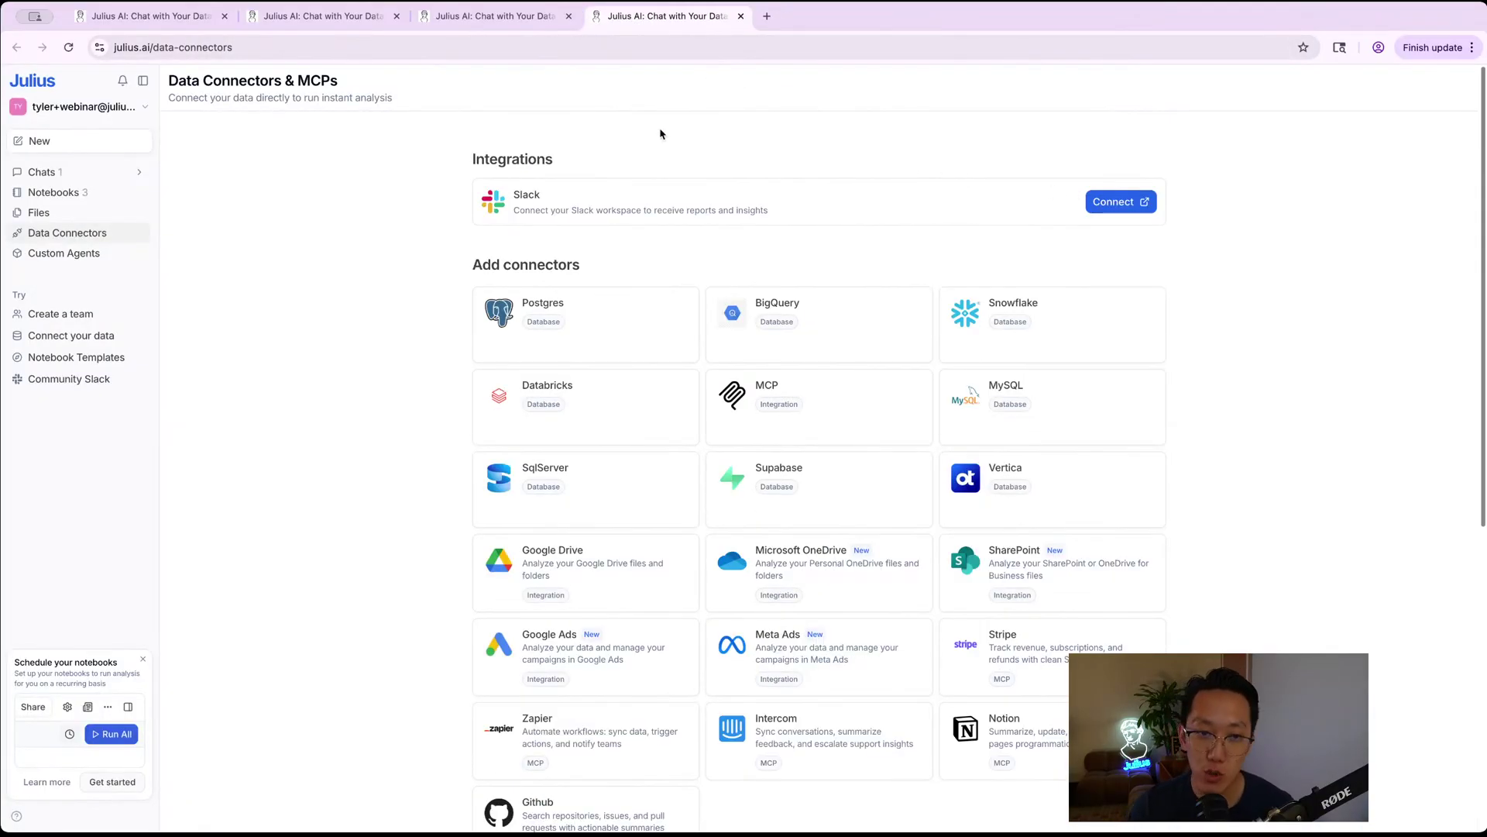
pyautogui.click(65, 15)
pyautogui.scroll(-10, 542, 233)
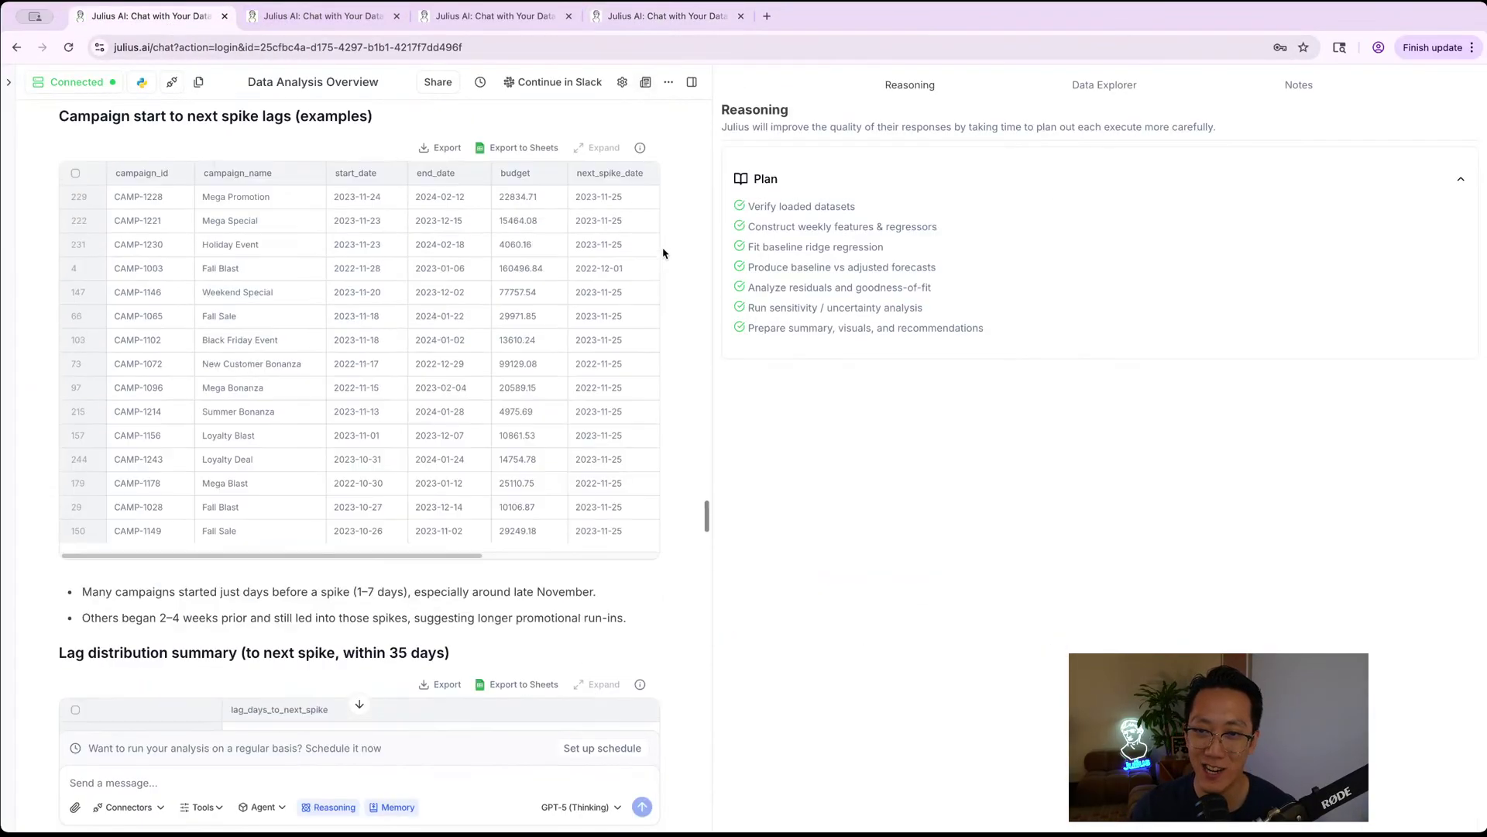
# - Open the chat's help widget, look through its resource links and ticket categories, and close it
pyautogui.click(669, 83)
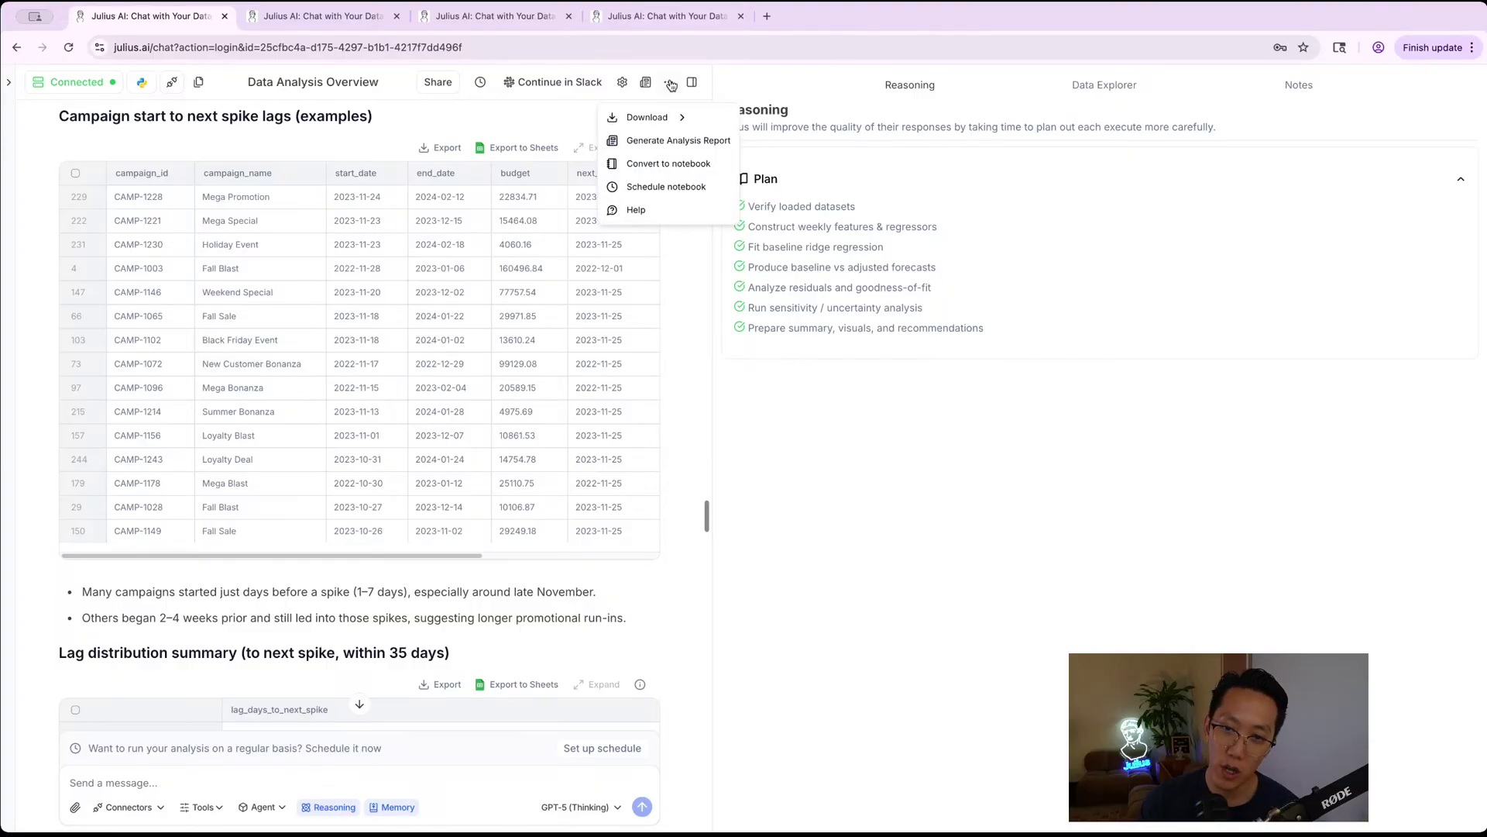
pyautogui.click(636, 210)
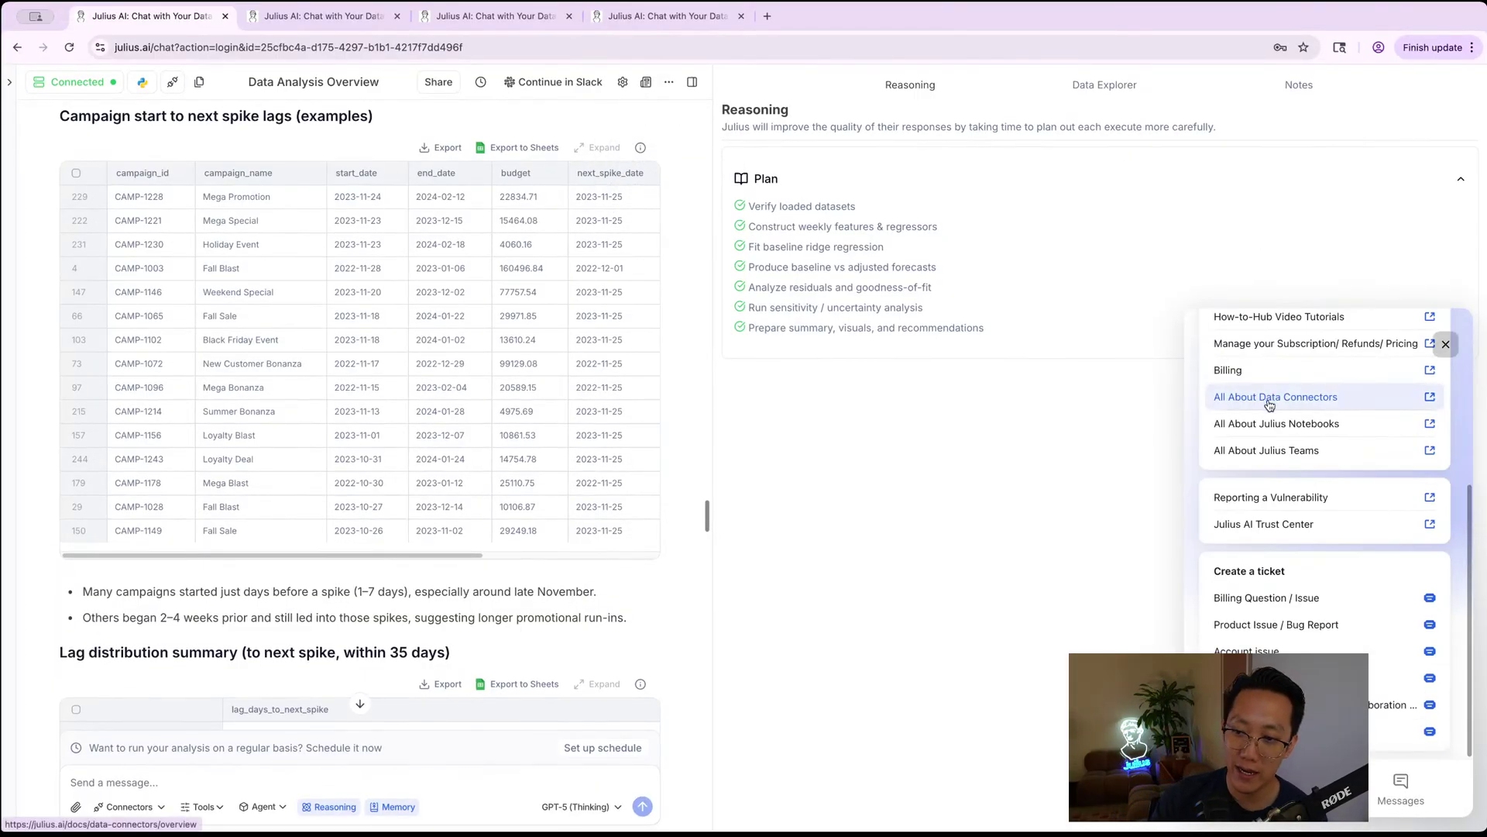
pyautogui.scroll(-5, 1281, 474)
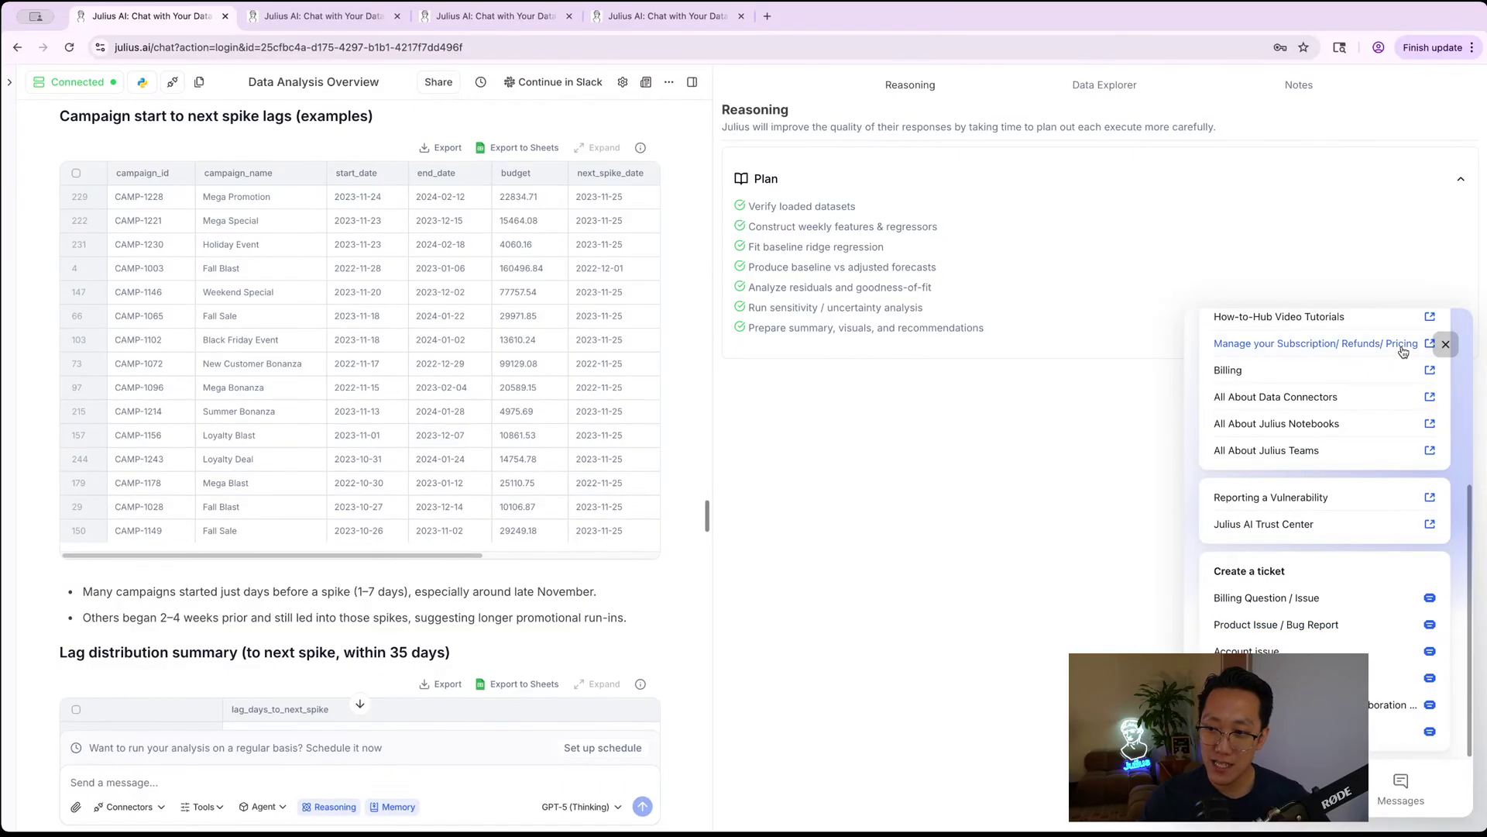
pyautogui.click(1445, 345)
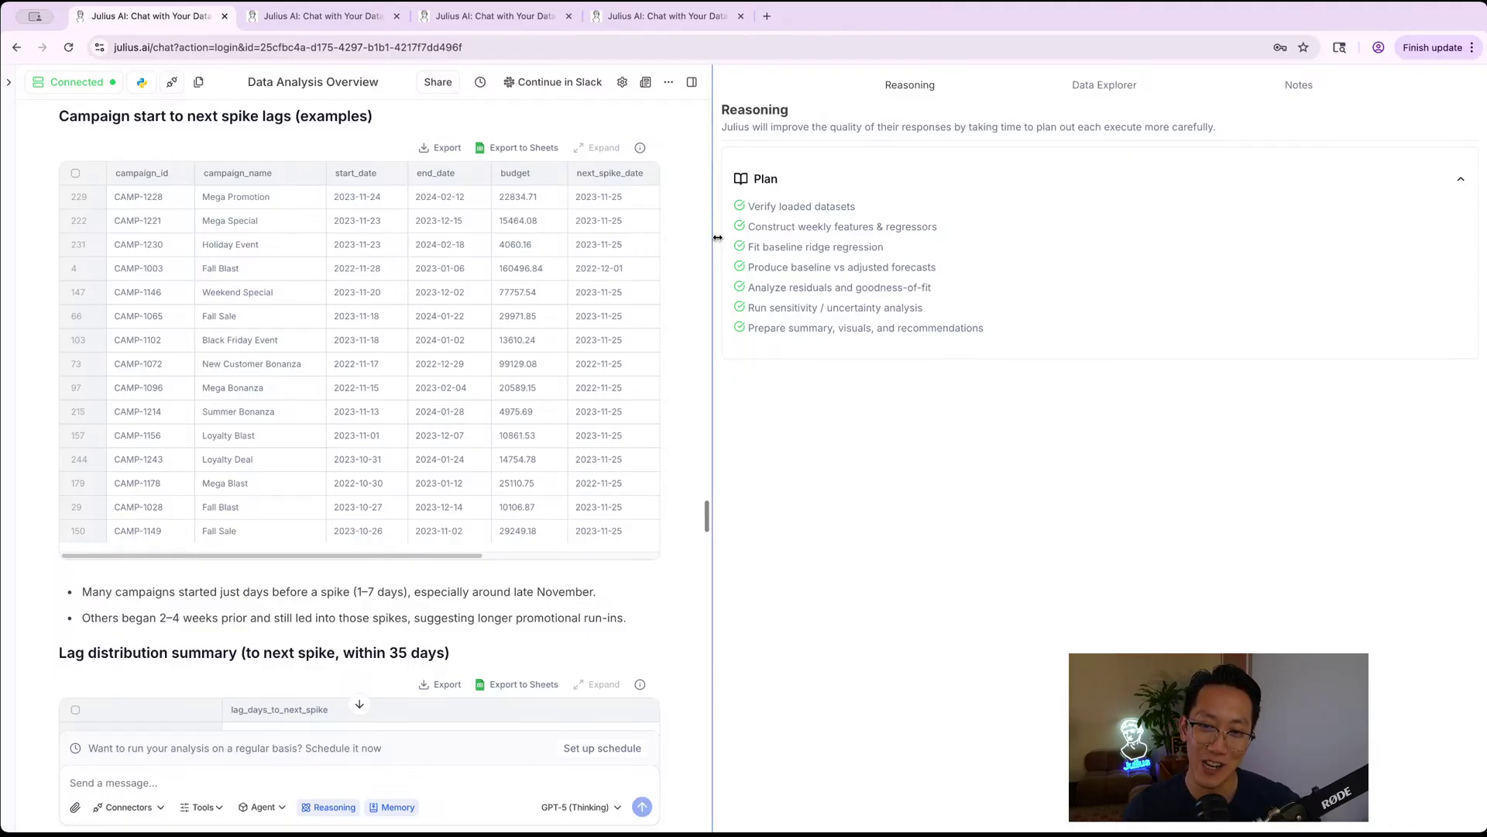
# - Widen the conversation area of the chat and check which sources are offered for attaching files
pyautogui.moveTo(712, 246); pyautogui.dragTo(997, 257)
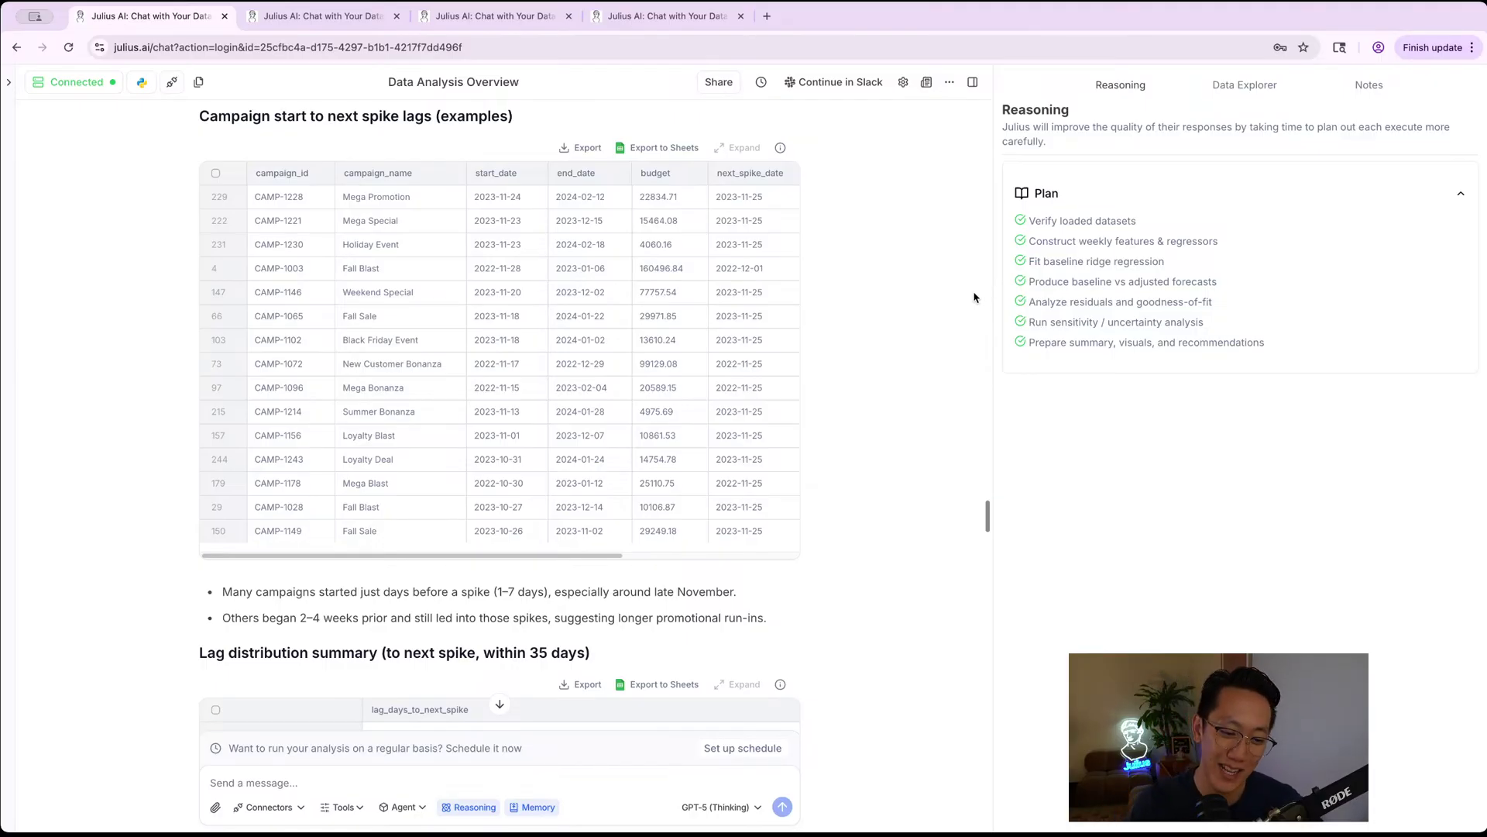
pyautogui.click(216, 807)
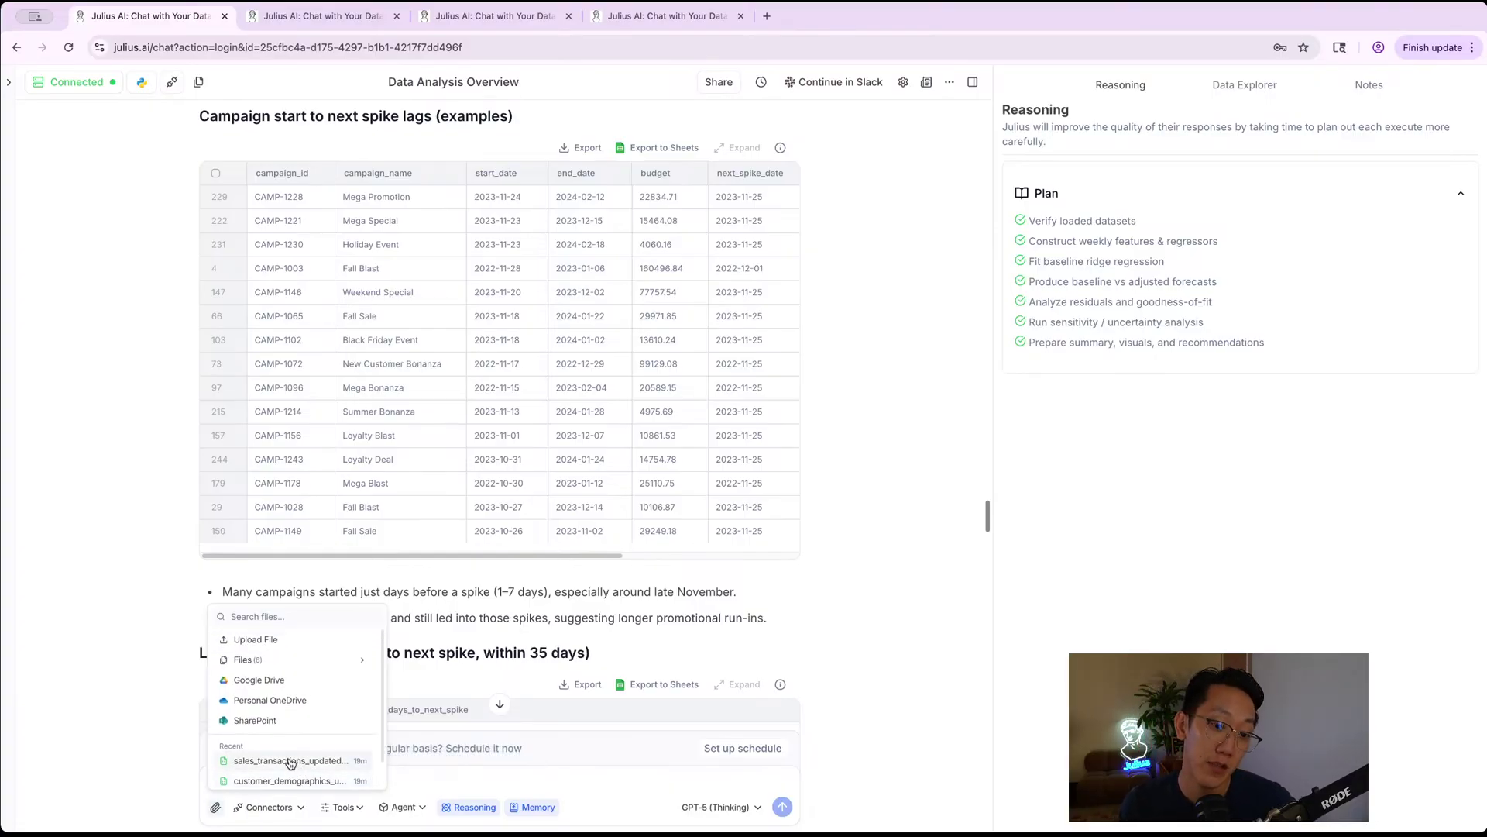
pyautogui.click(784, 665)
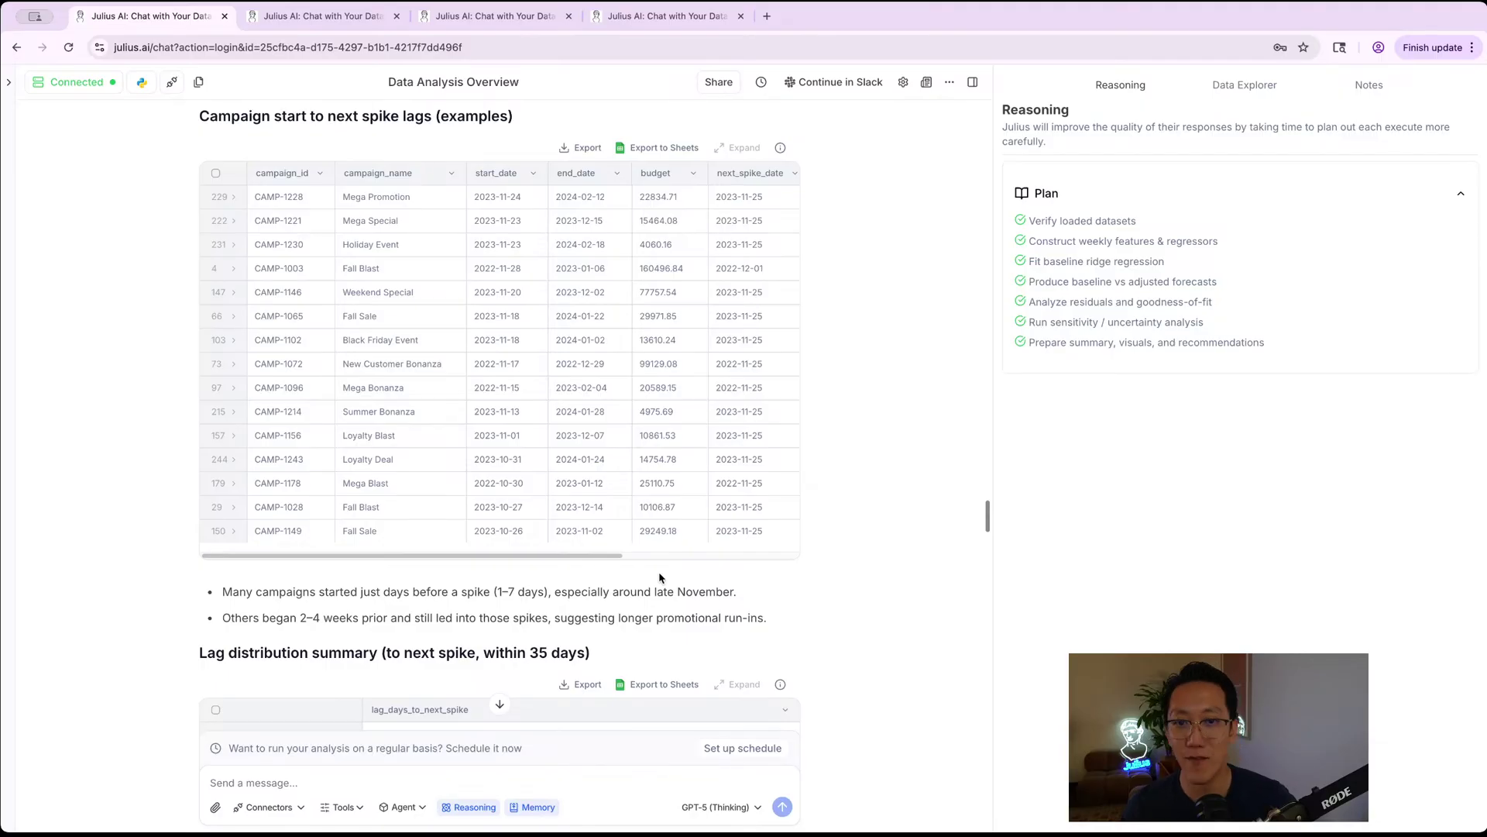
# - Review the conversation from the uploaded files and first data preview through to the forecast's practical takeaway and tailoring options
pyautogui.scroll(20, 662, 577)
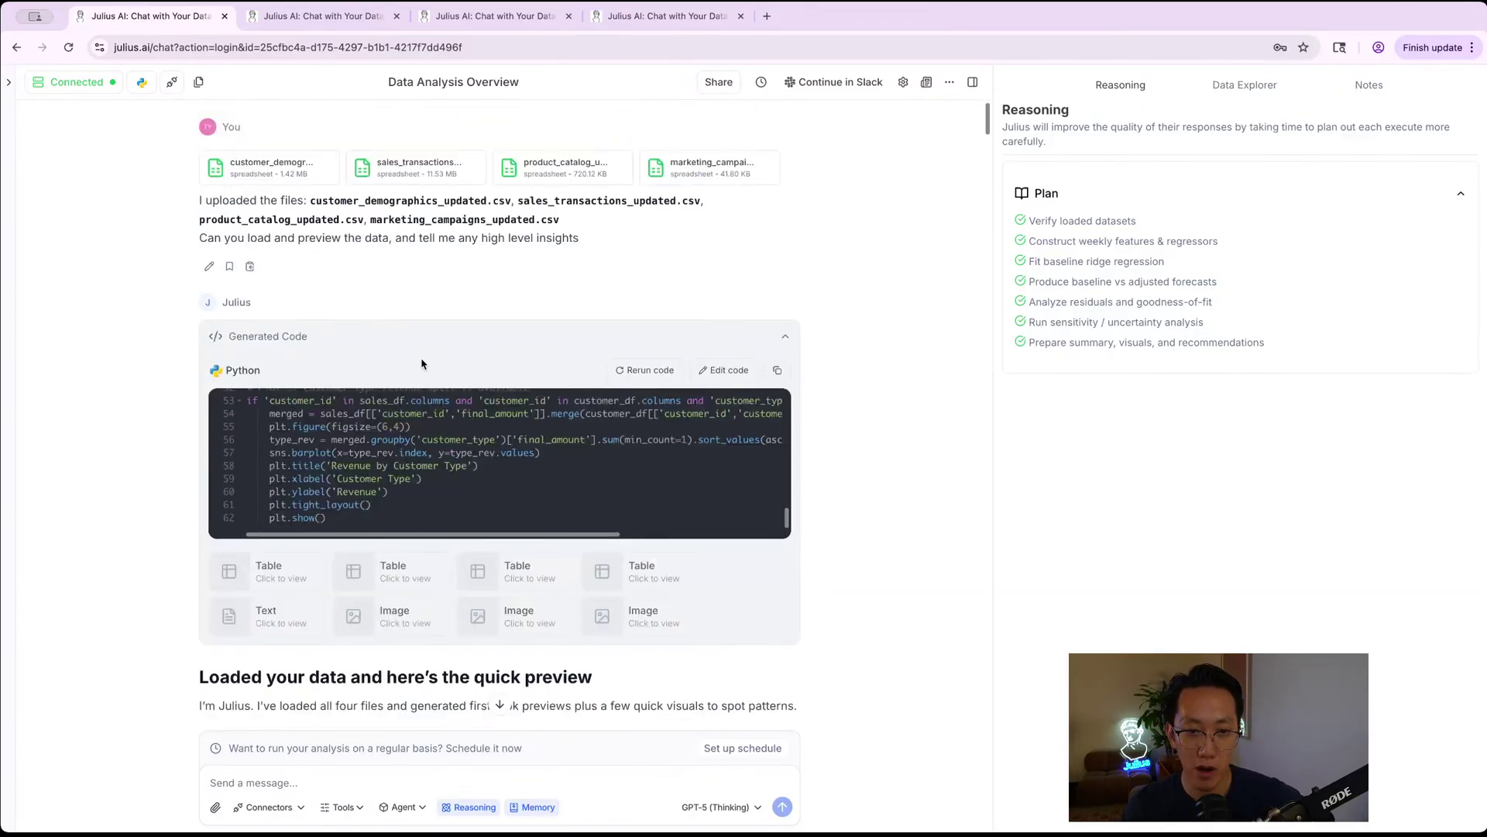
pyautogui.scroll(-5, 384, 434)
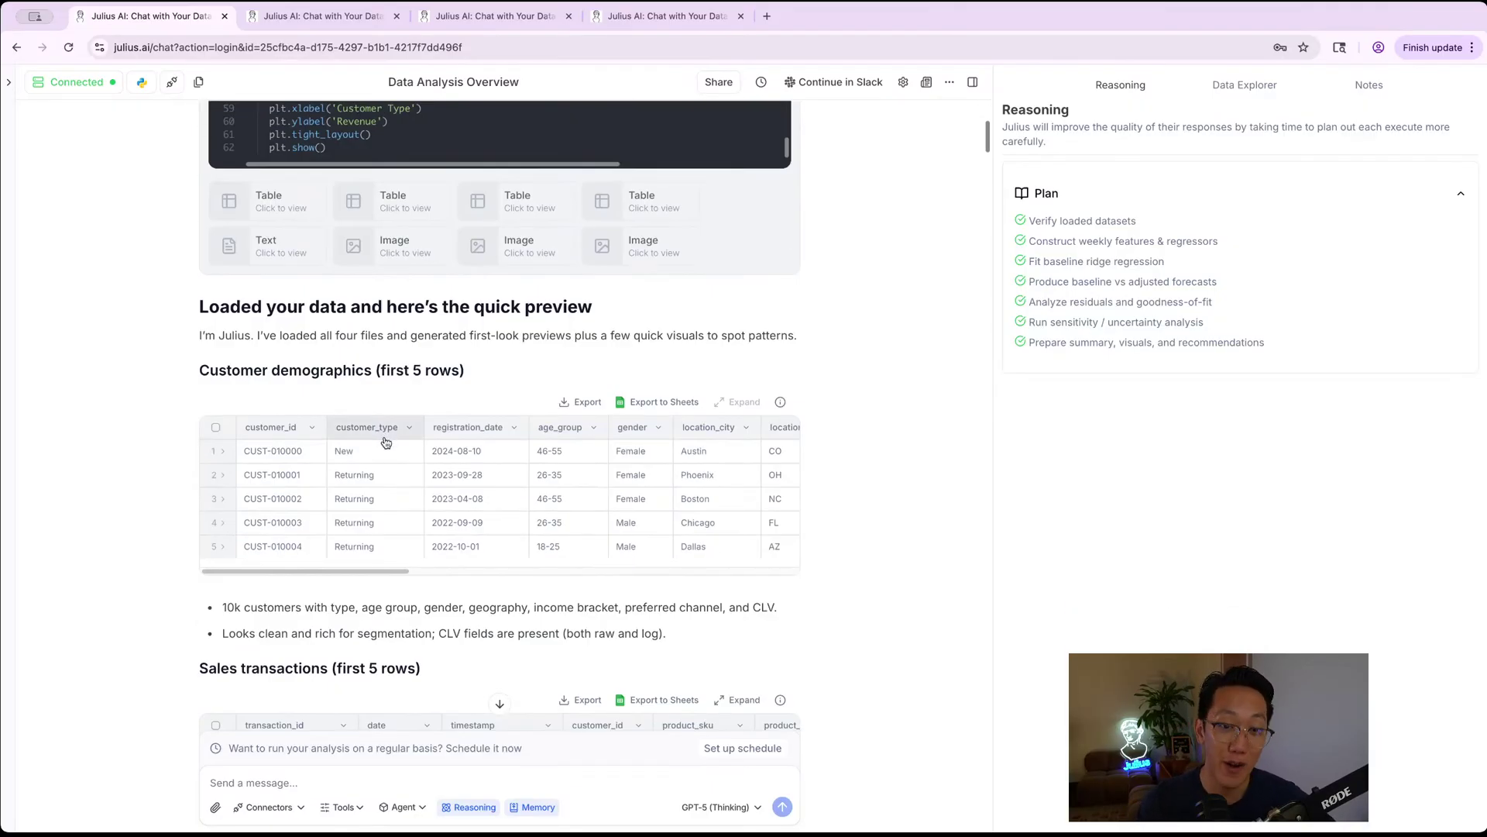
pyautogui.scroll(5, 361, 434)
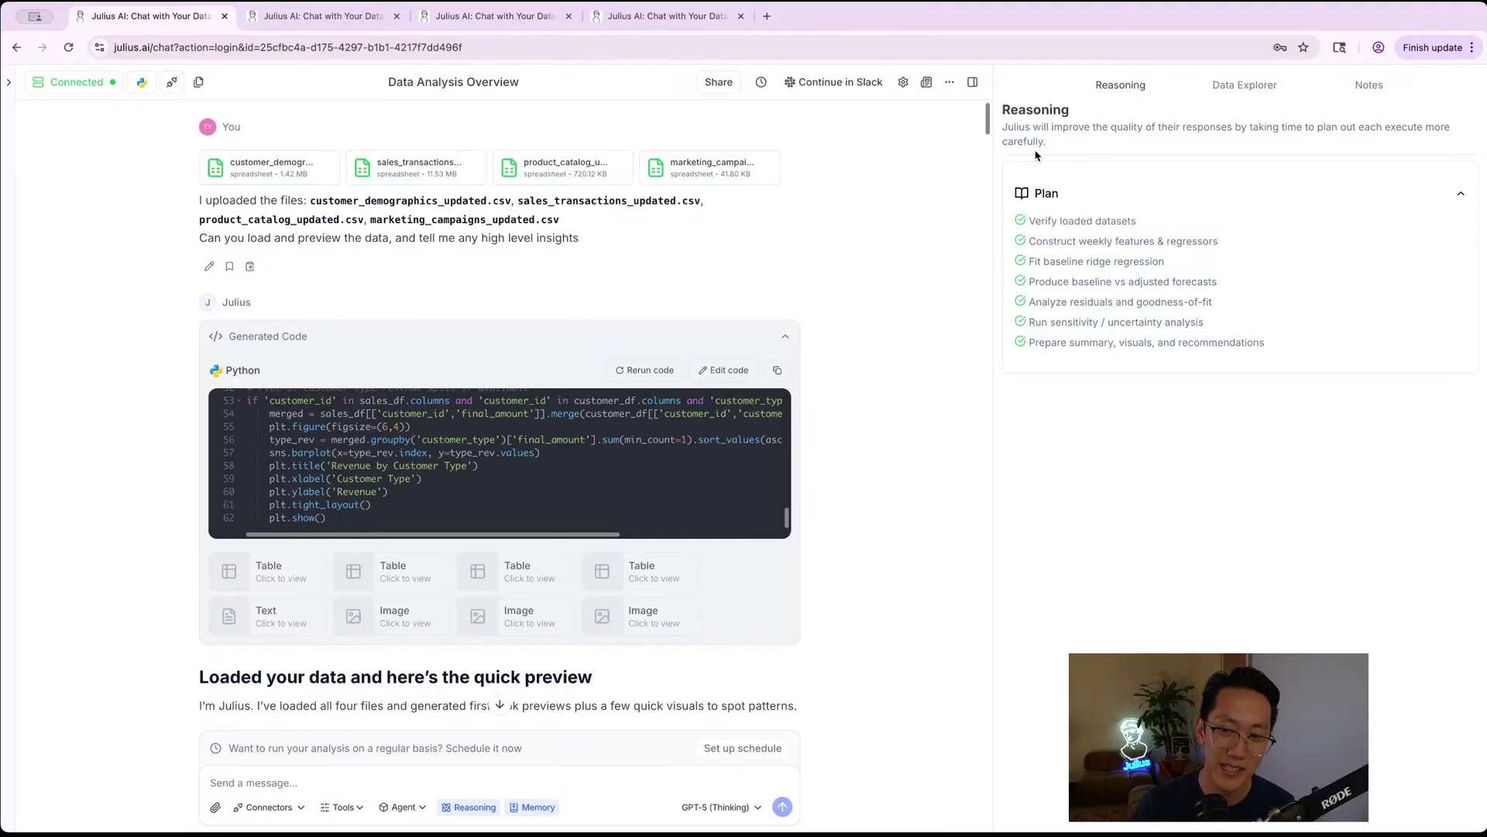
pyautogui.scroll(-20, 821, 355)
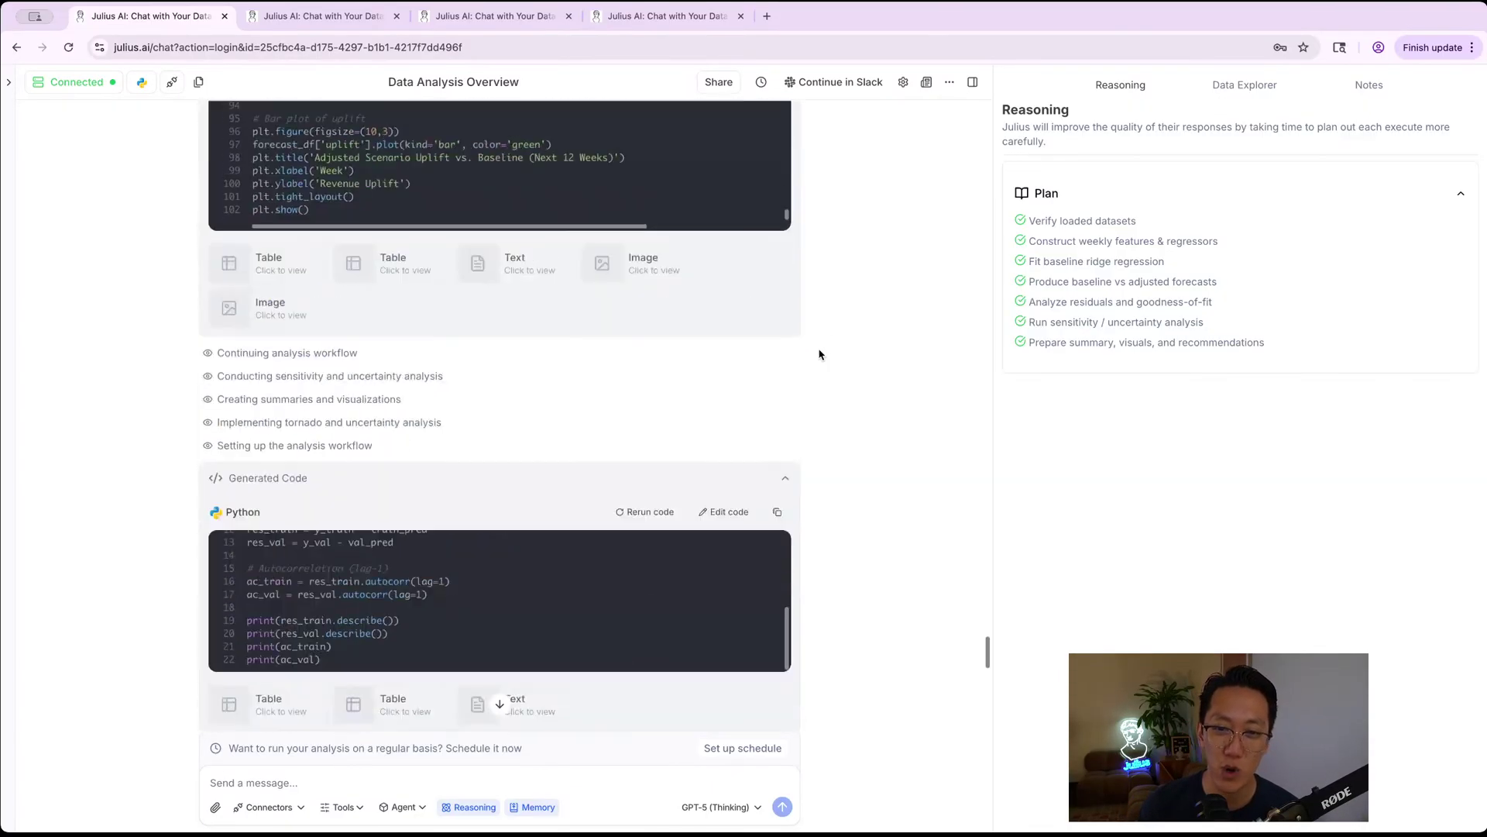
pyautogui.scroll(-15, 820, 355)
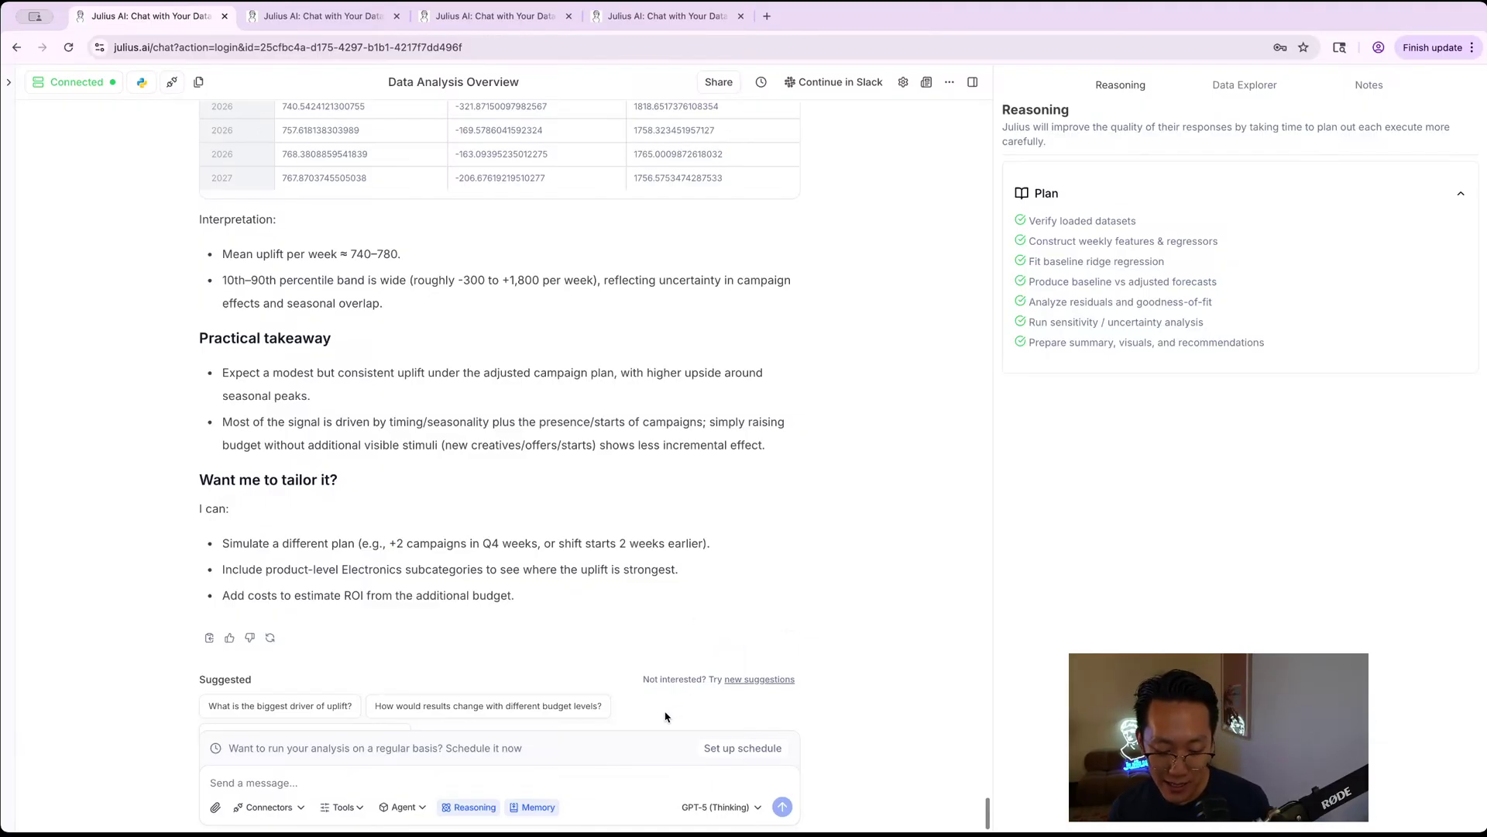
# - Ask in the current chat "What python libraries do you have access to for visualizations?"
pyautogui.click(622, 781)
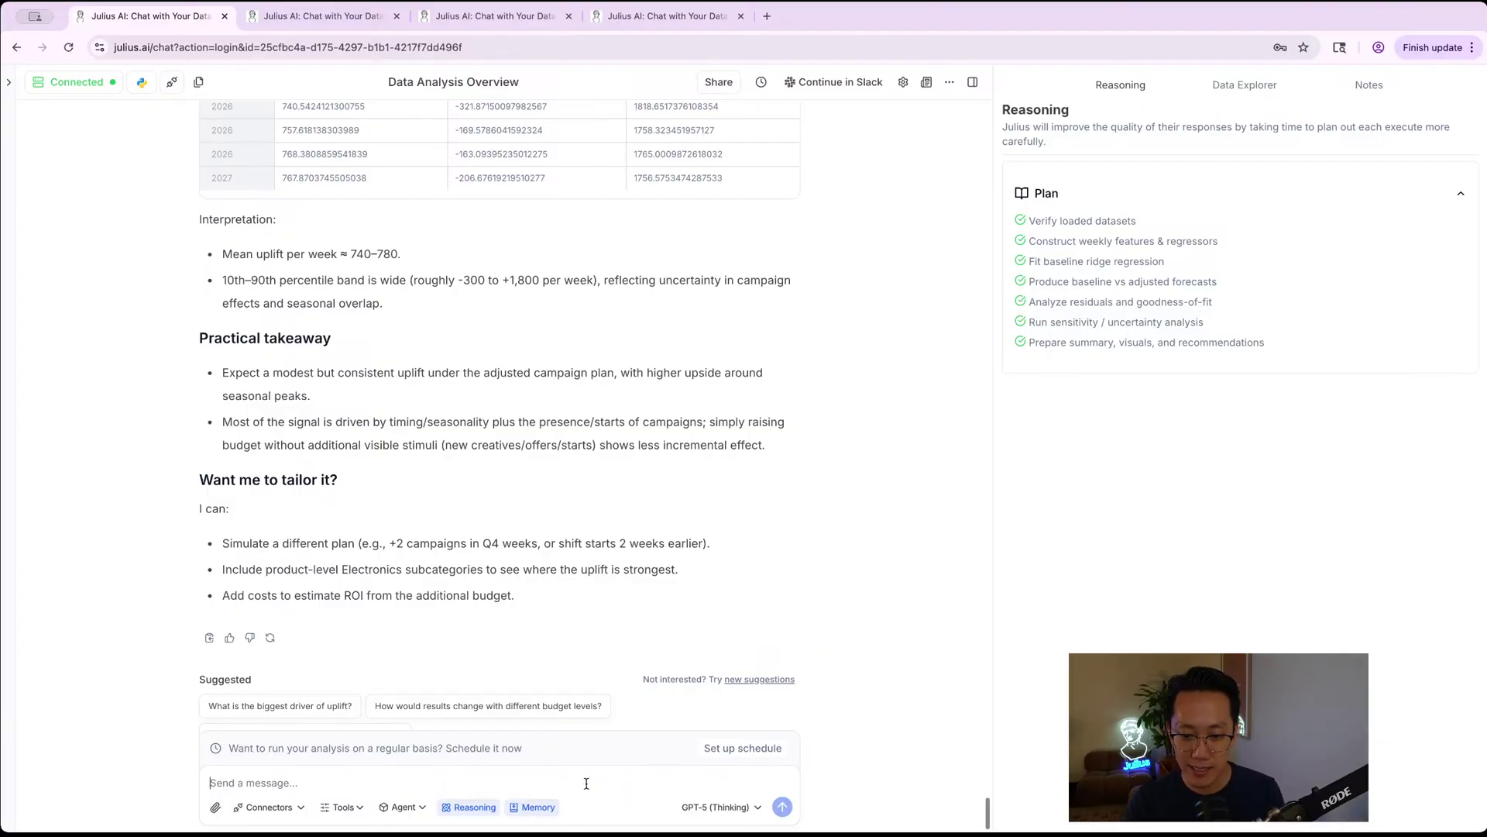
pyautogui.write('What pytho')
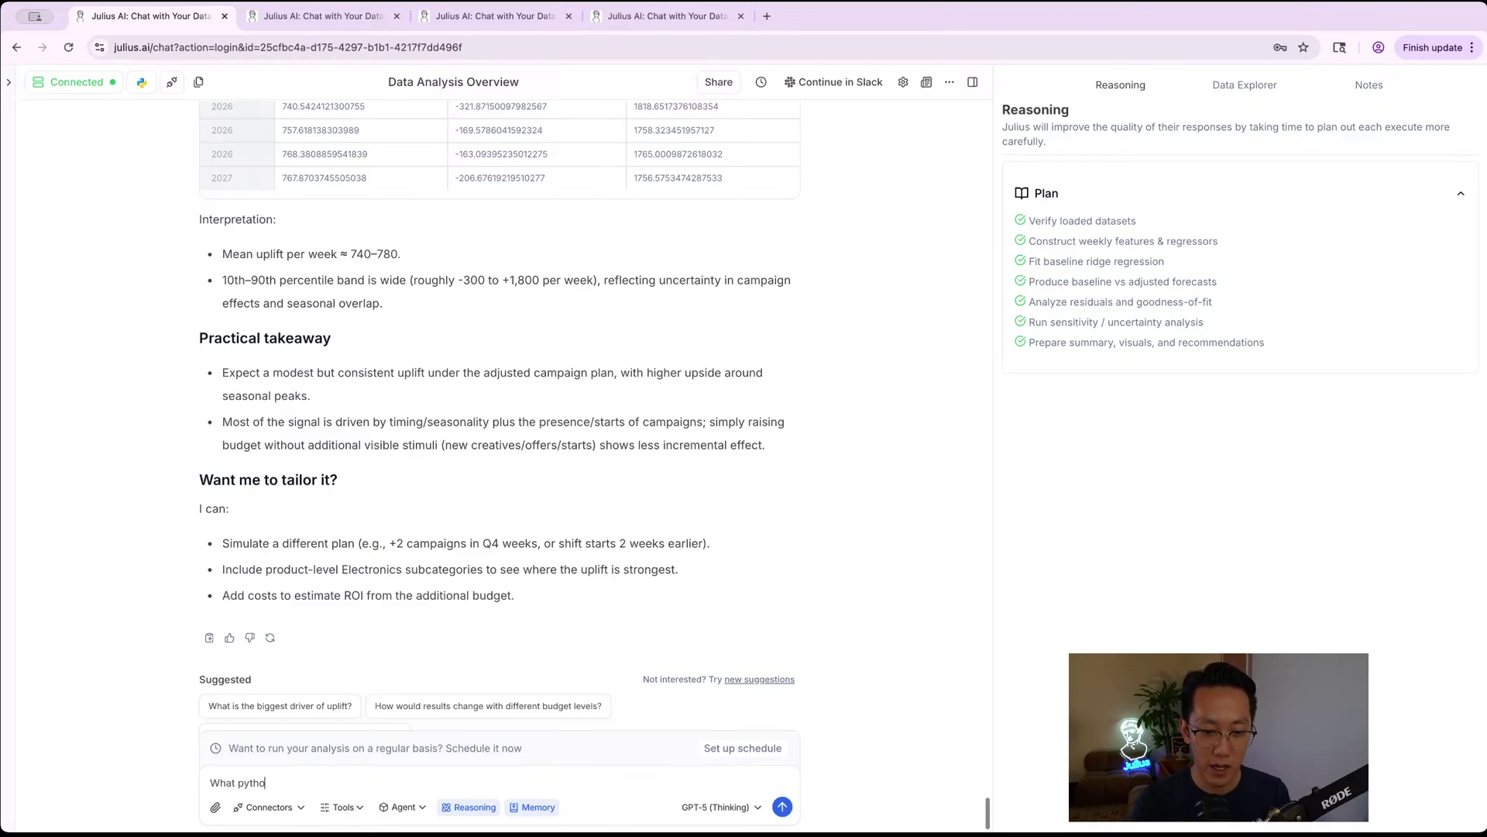
pyautogui.write('n libaaries do you have access')
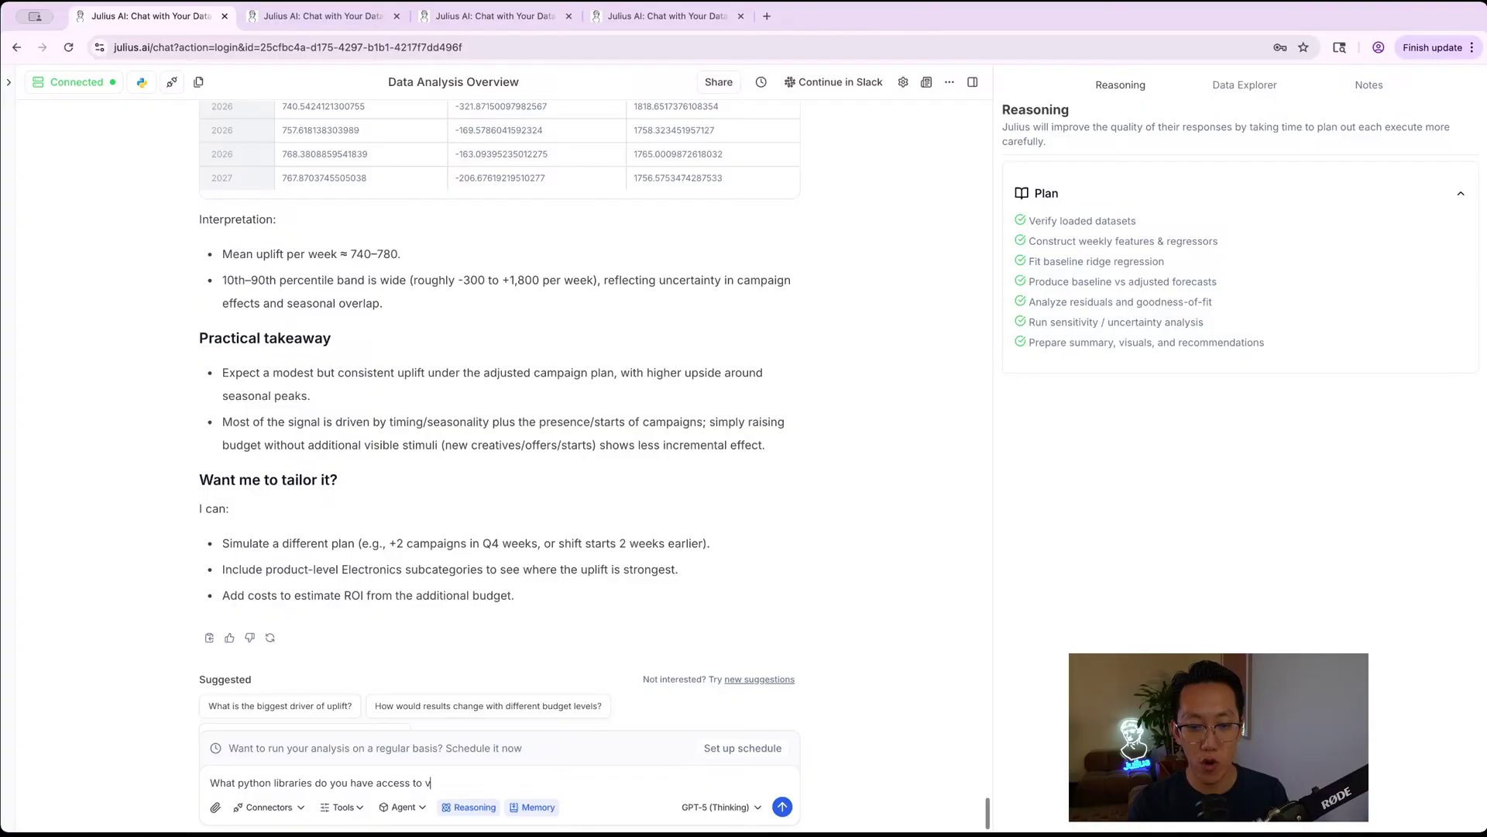
pyautogui.write(' to for visualizations?')
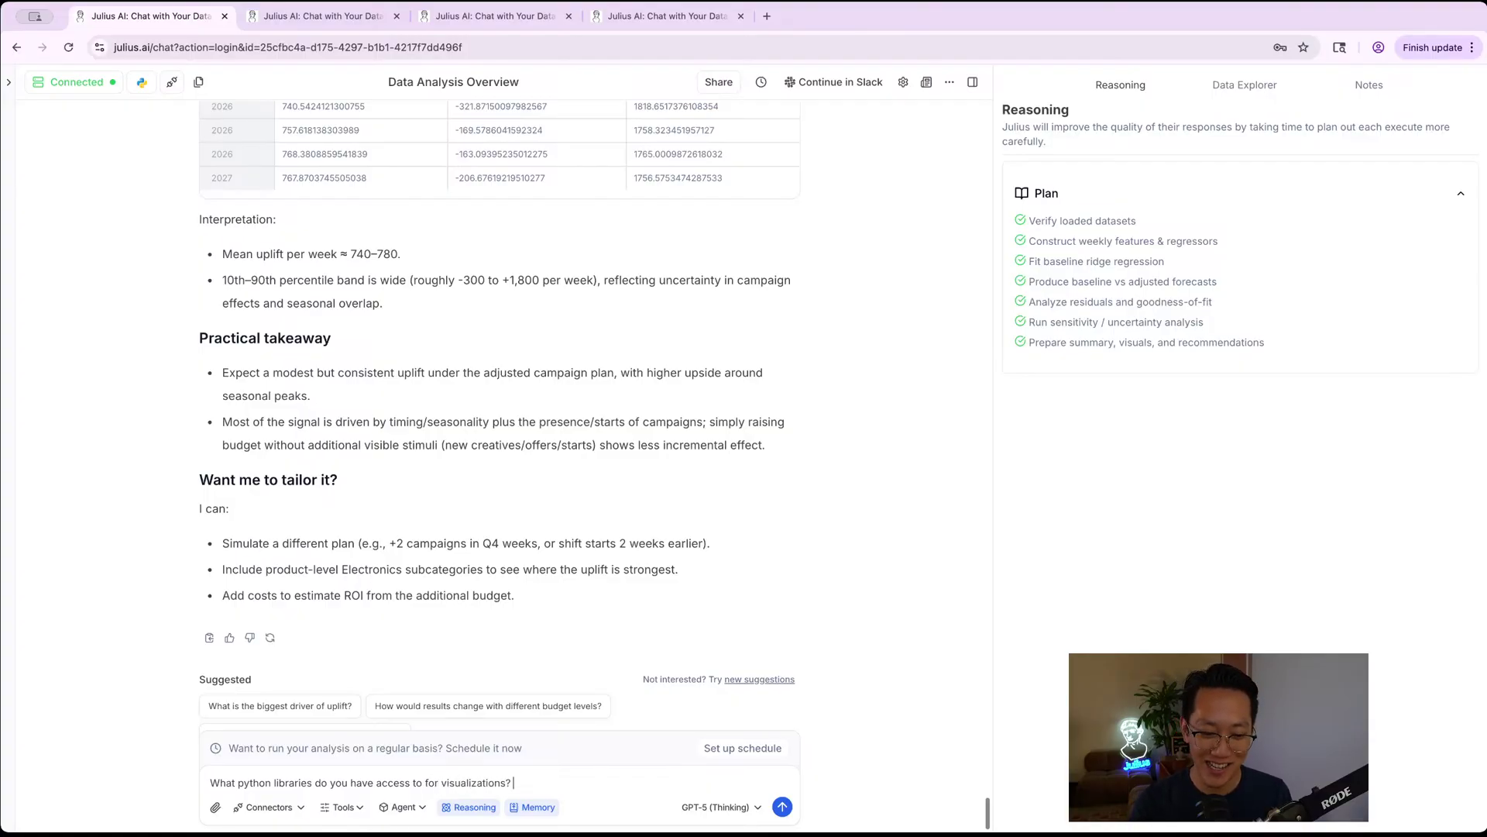
pyautogui.press('Return')
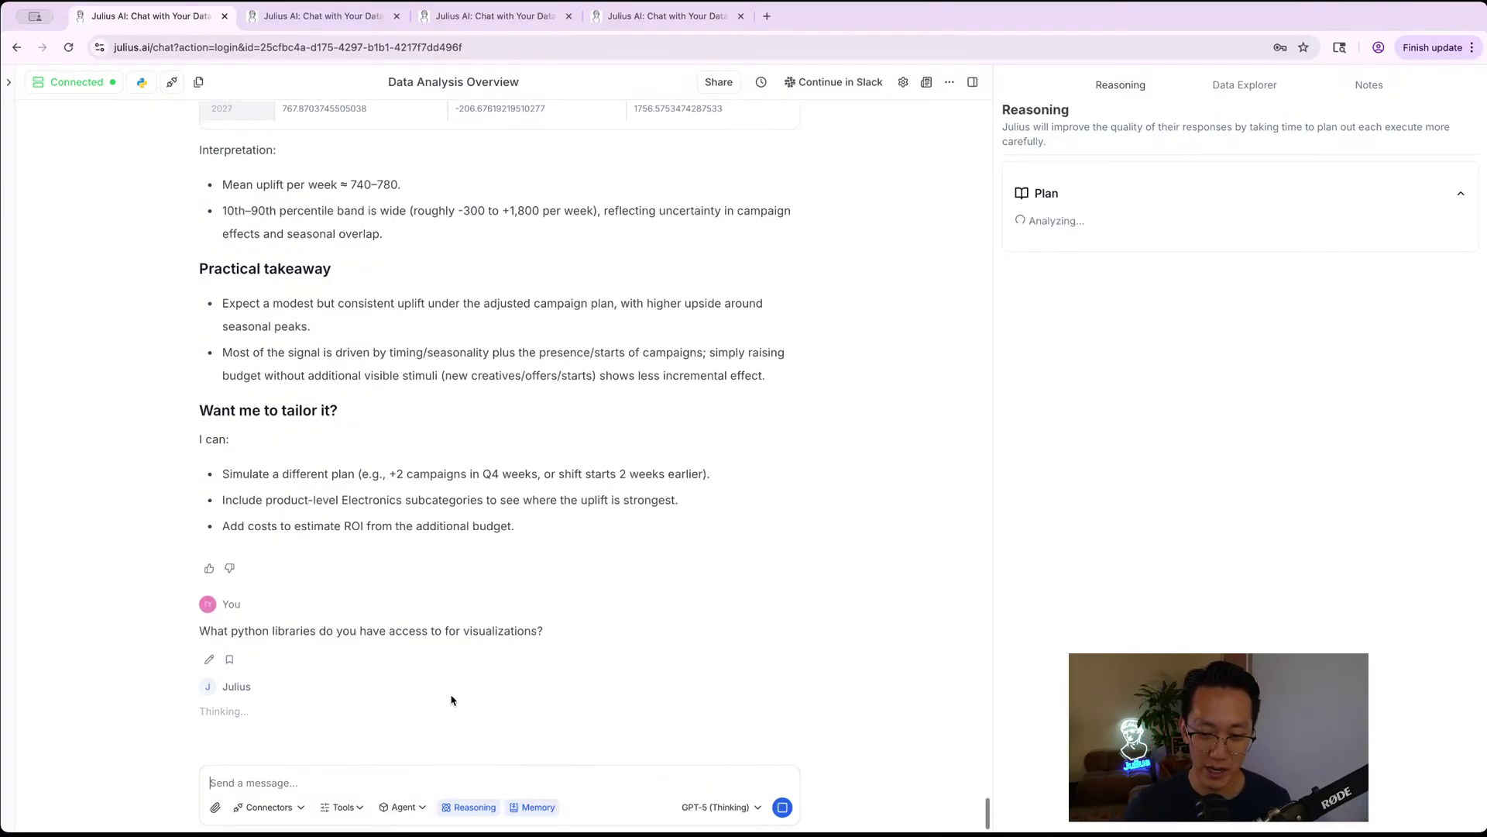
# - Check the list of available AI models and turn off Reasoning for the chat
pyautogui.click(714, 809)
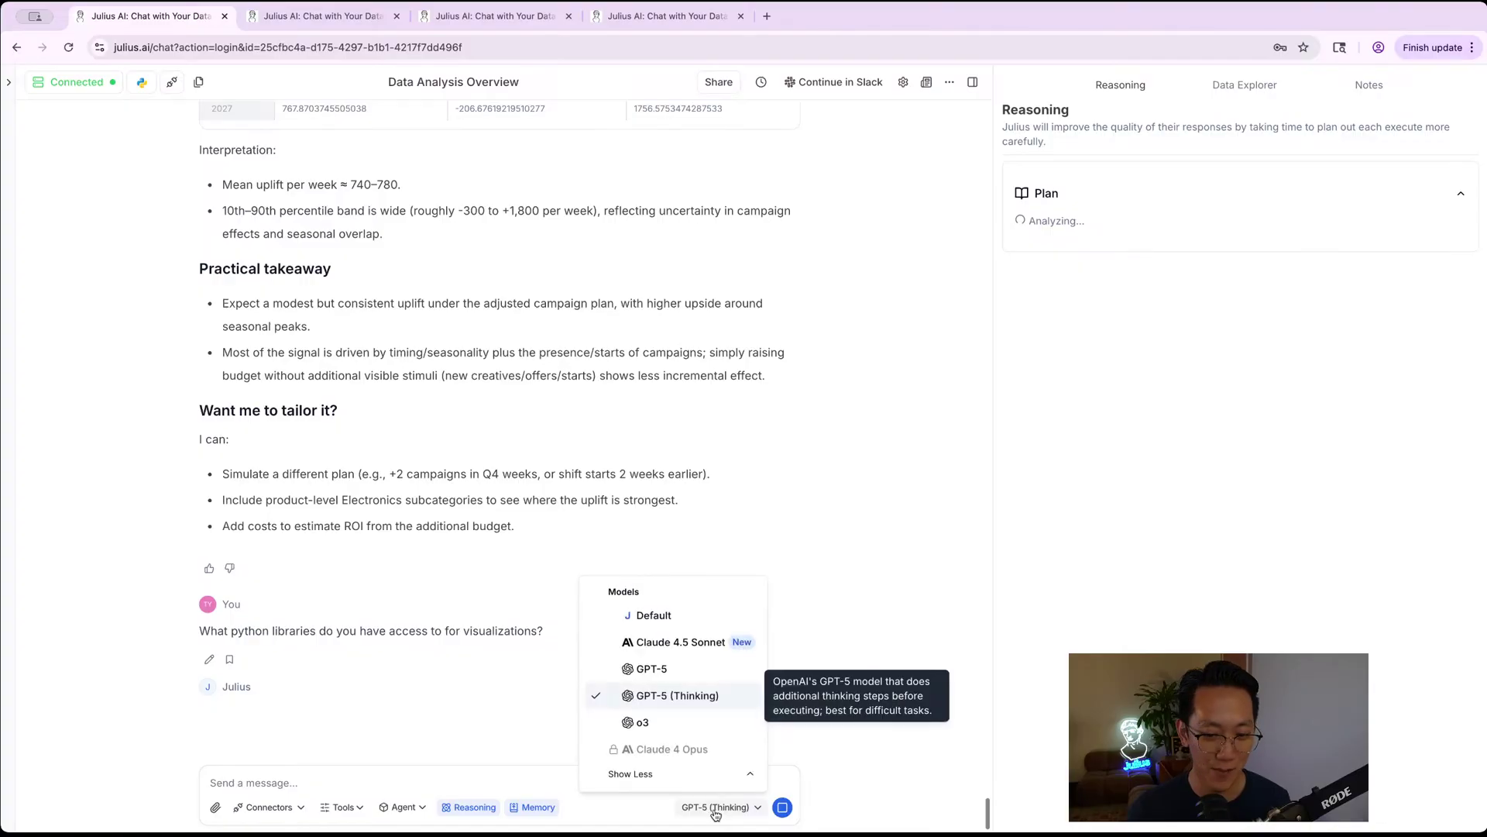
pyautogui.click(909, 707)
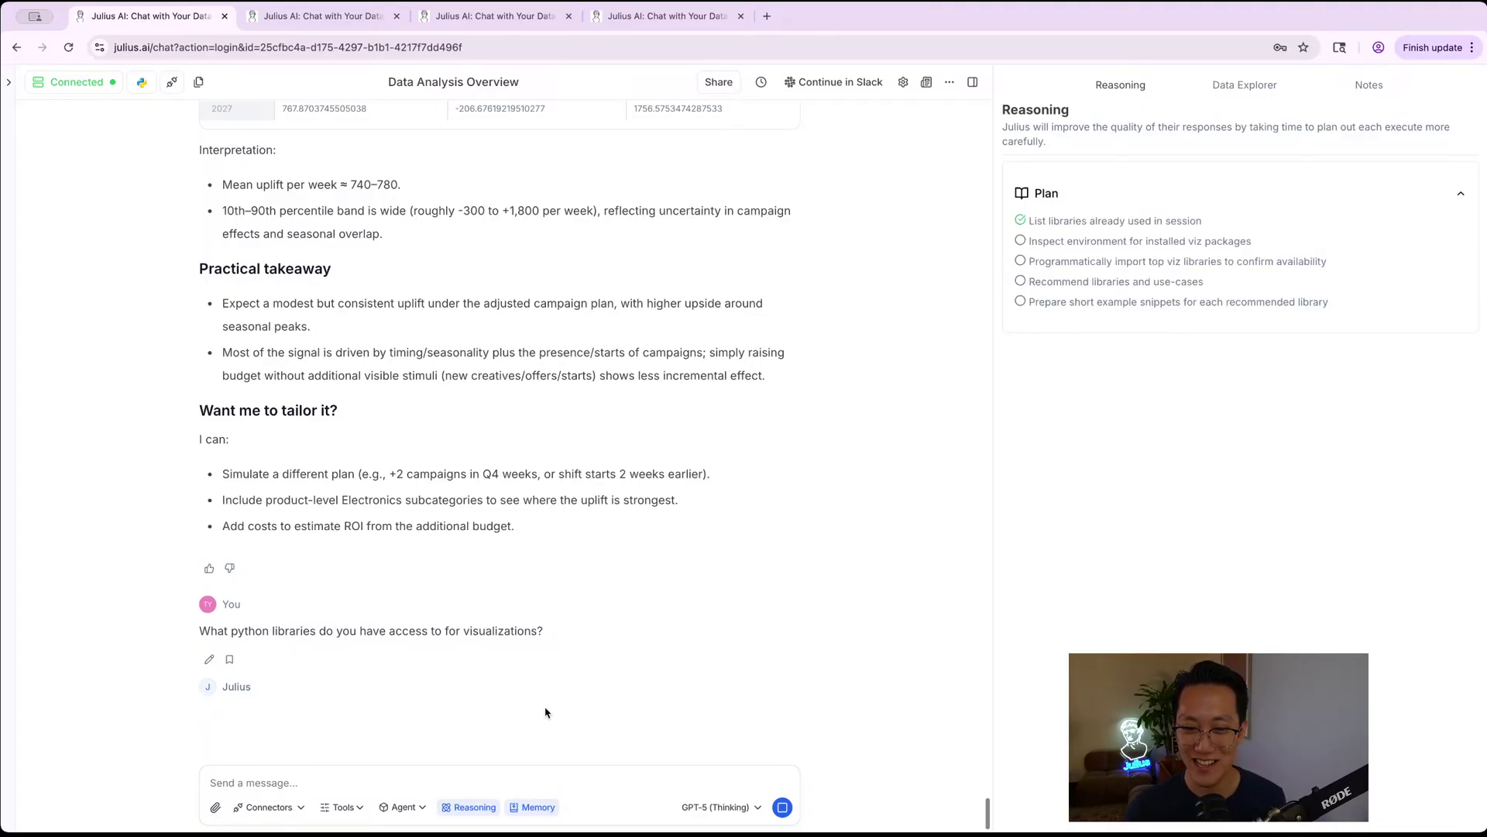
pyautogui.click(468, 807)
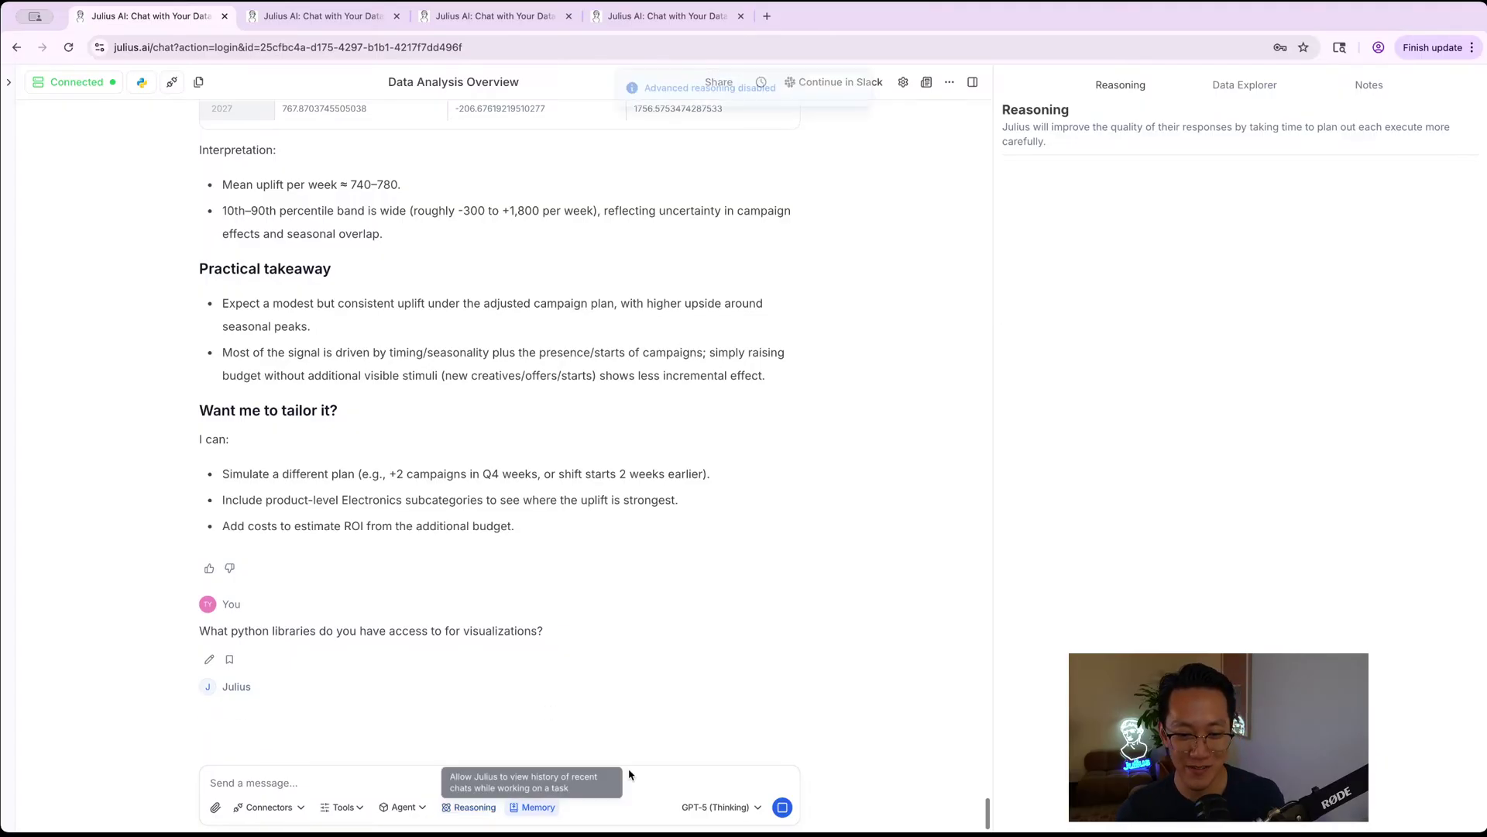
# - Start a new chat and set its model to Claude 4.5 Sonnet
pyautogui.click(11, 83)
pyautogui.click(116, 141)
pyautogui.click(109, 175)
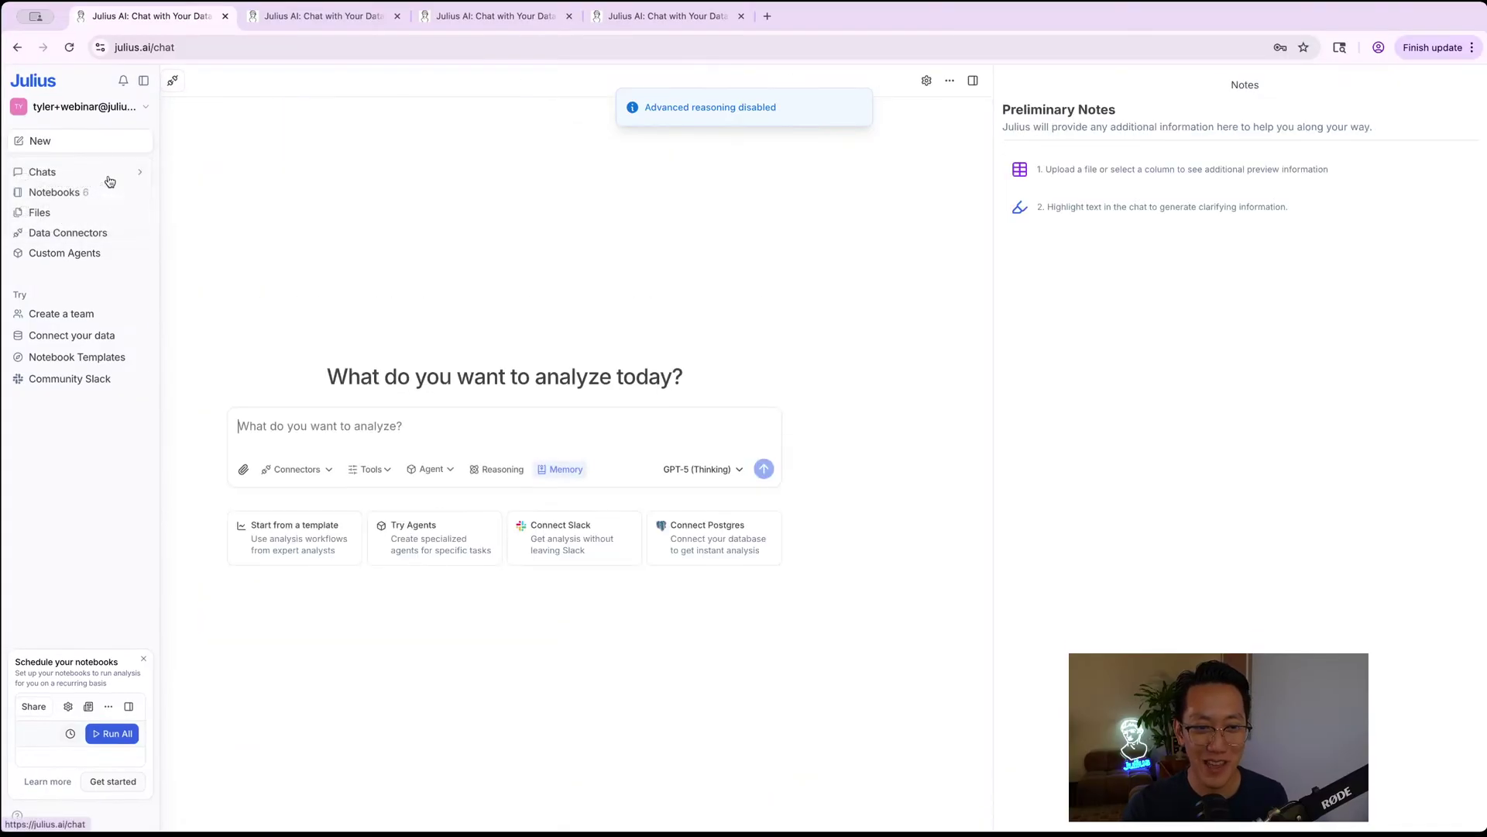
pyautogui.click(658, 469)
pyautogui.click(663, 547)
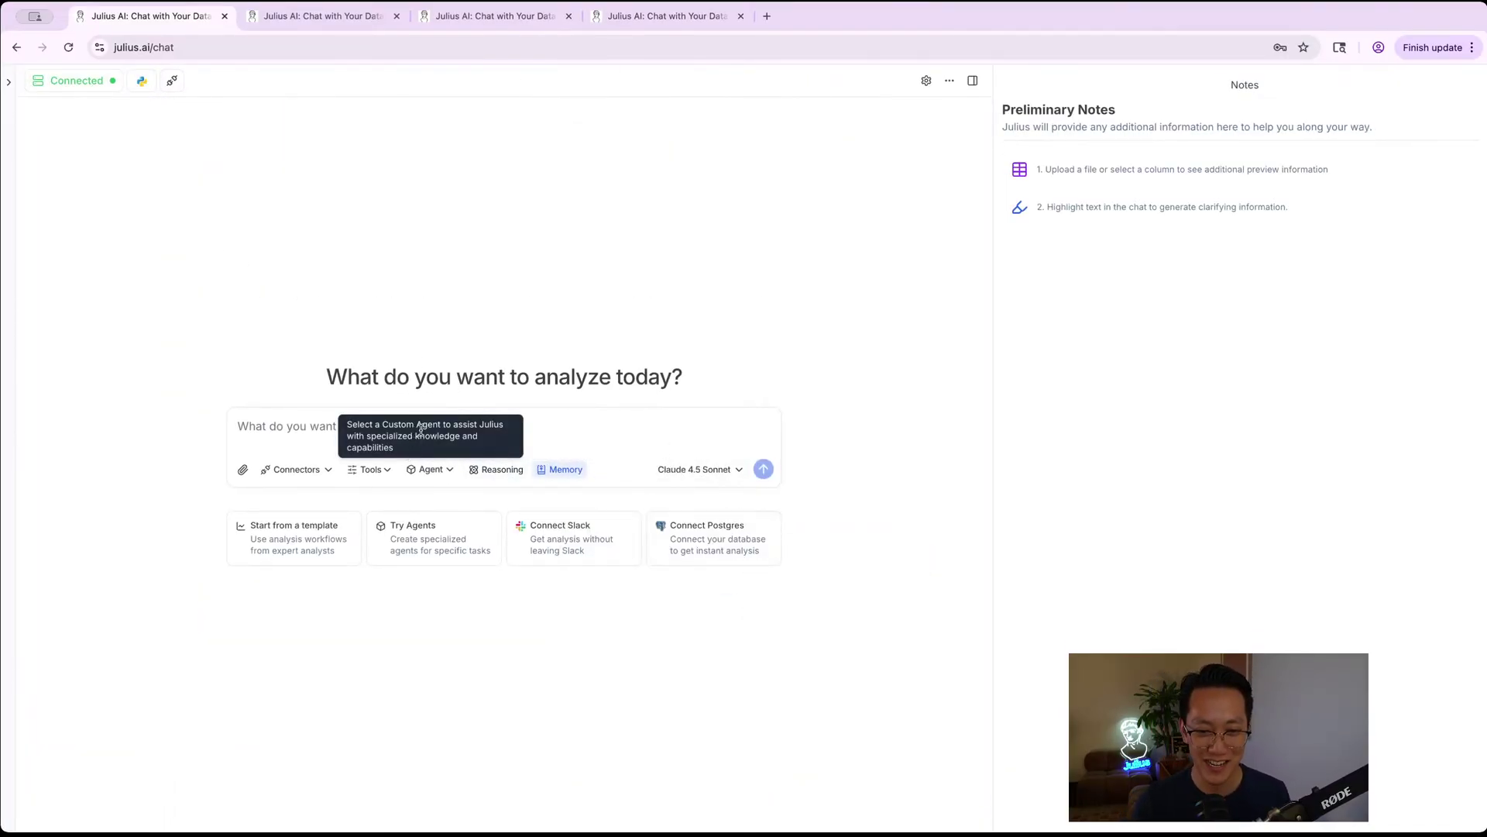
# - Ask the new chat "What python libraries do you have access to for visualizations?"
pyautogui.click(548, 425)
pyautogui.write('What p')
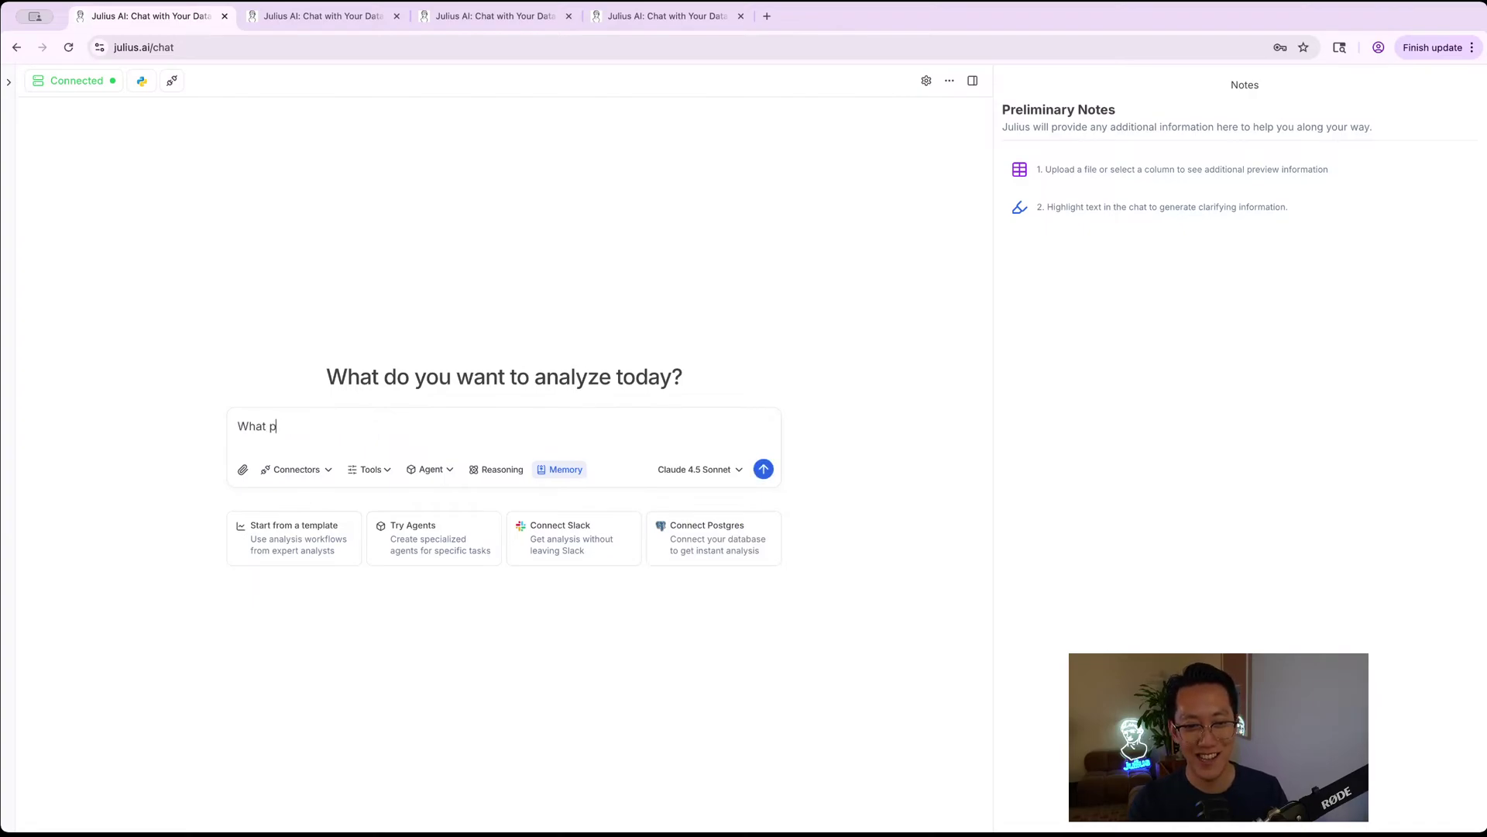
pyautogui.write('ython libraries do you ha')
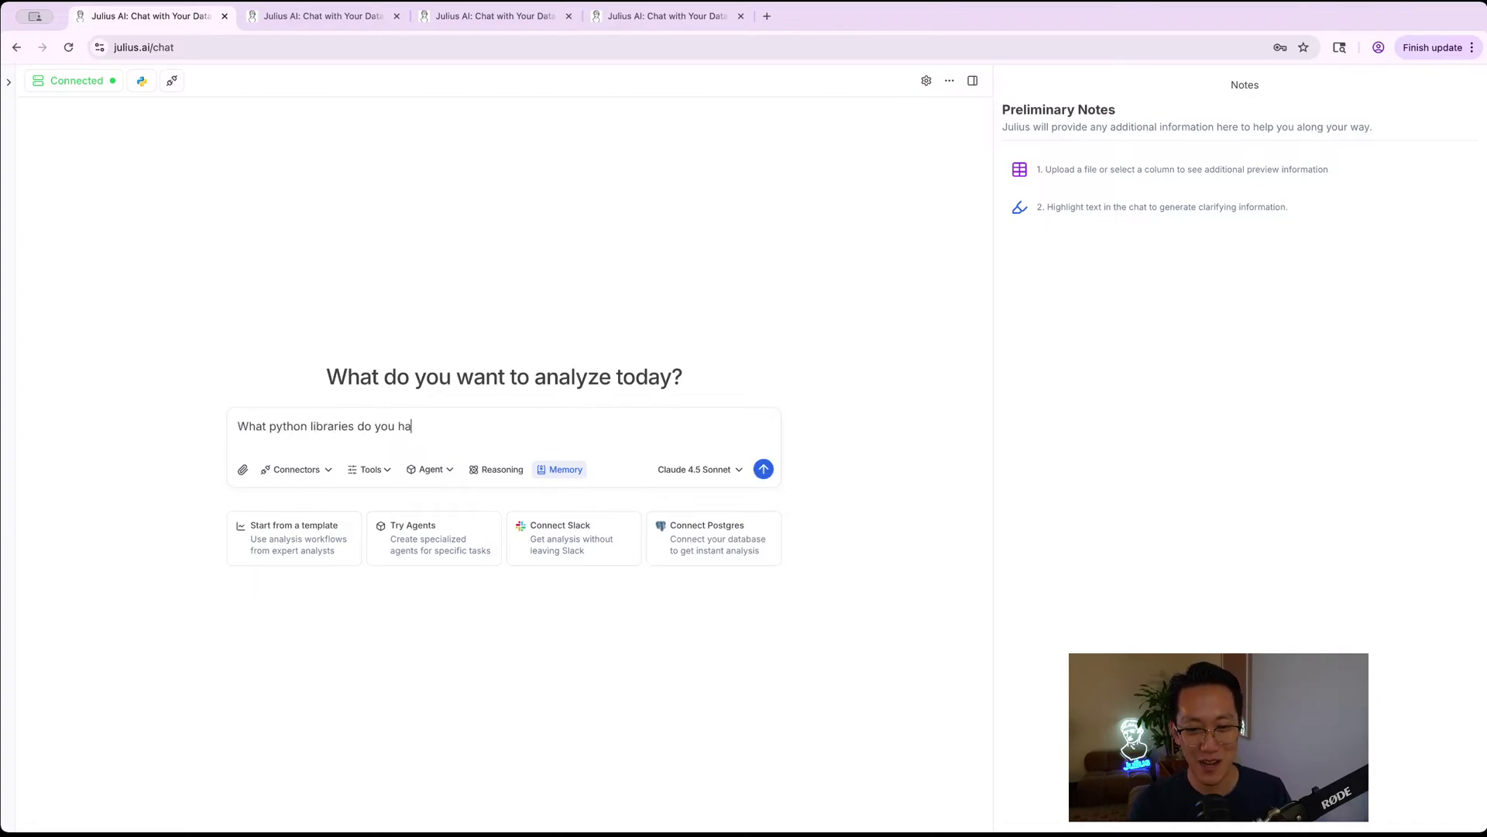
pyautogui.write('ve access to for visualizations?')
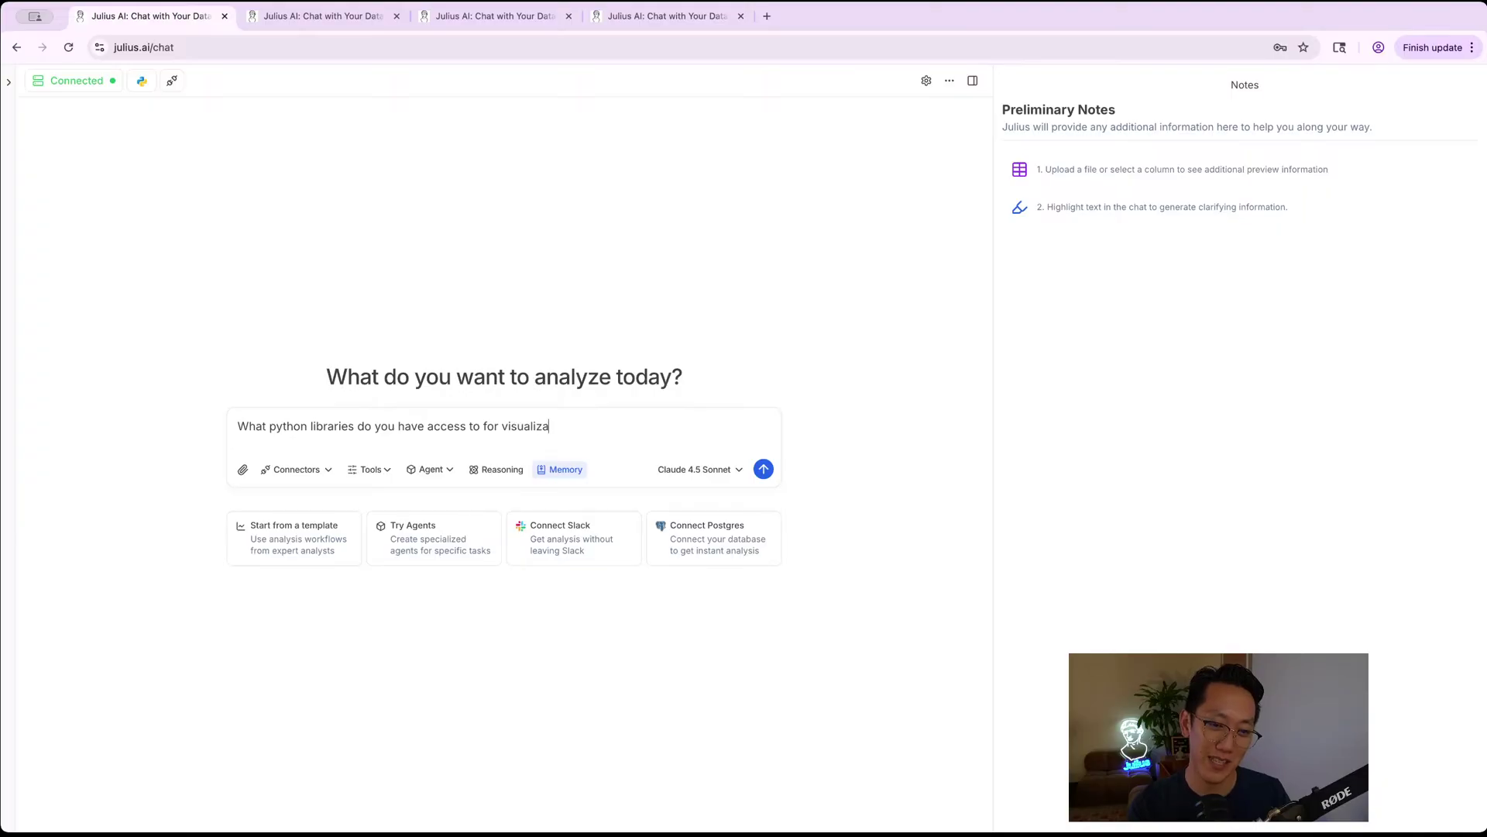
pyautogui.press('Return')
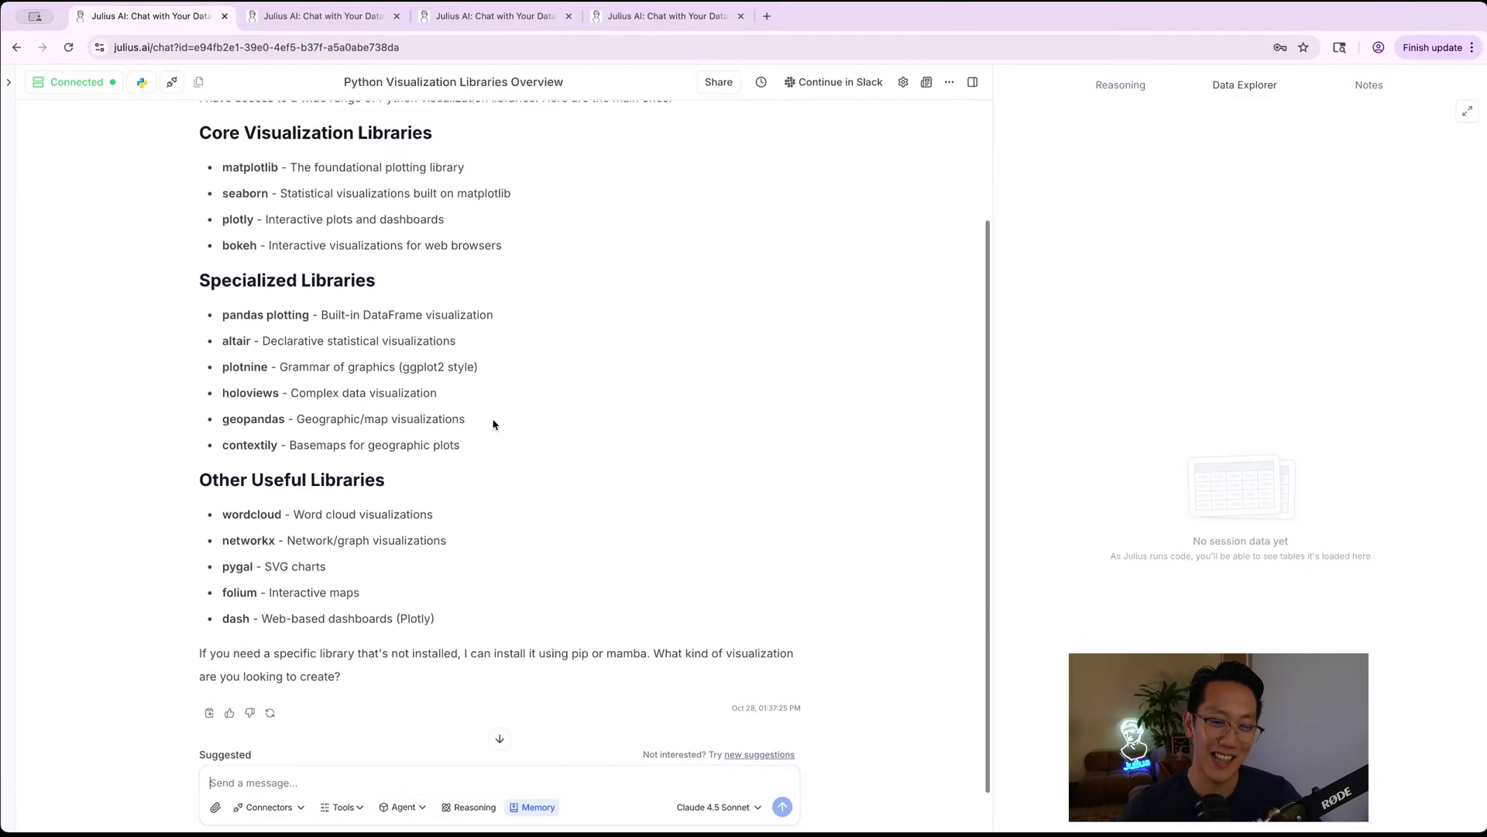
# - Read through the core, specialized and other visualization libraries in the answer, highlighting matplotlib, seaborn, plotly and geopandas
pyautogui.scroll(2, 494, 424)
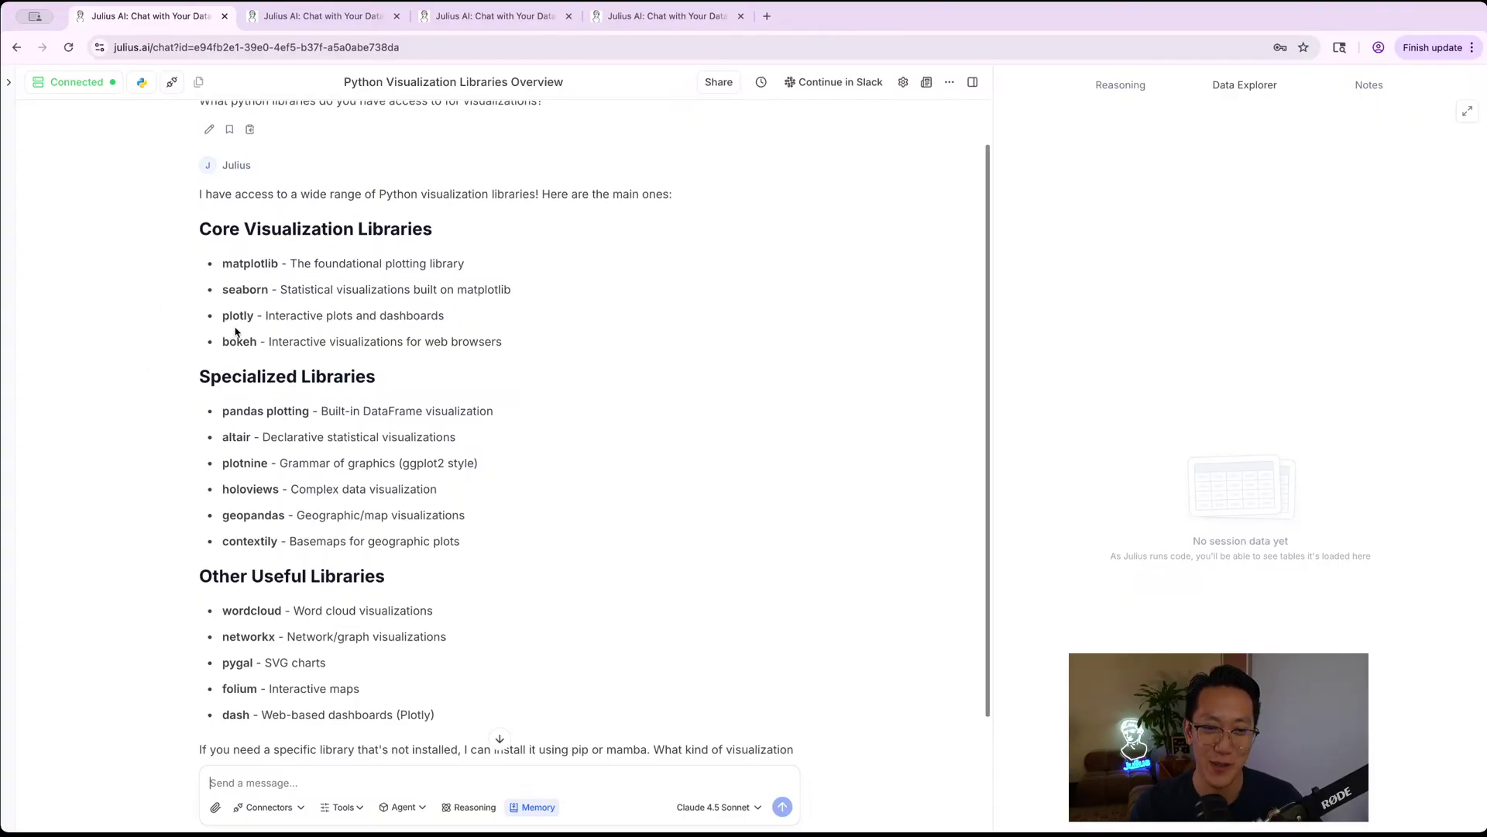
pyautogui.moveTo(197, 246); pyautogui.dragTo(431, 221)
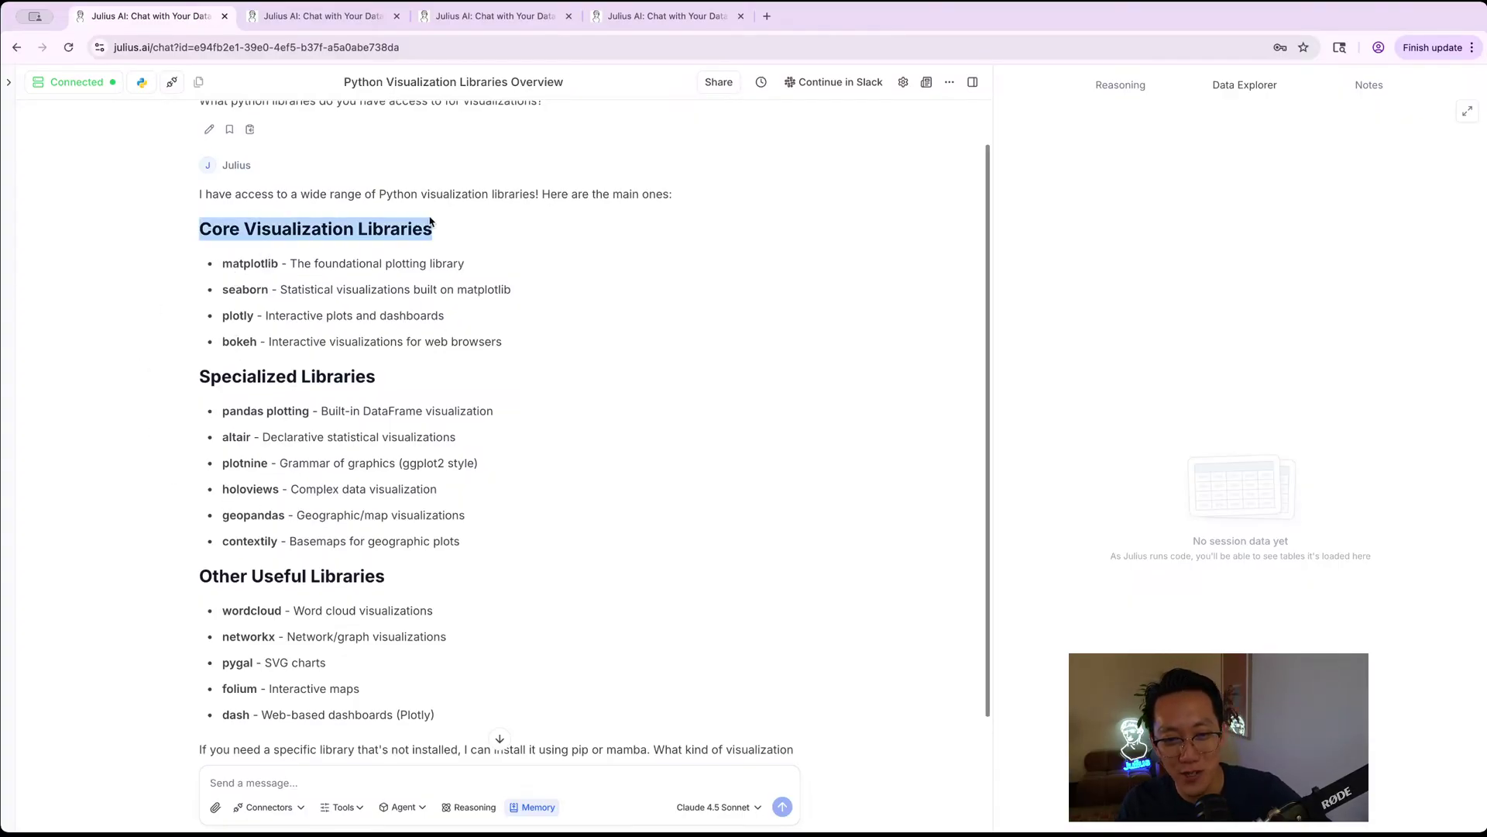
pyautogui.click(269, 277)
pyautogui.tripleClick(246, 264)
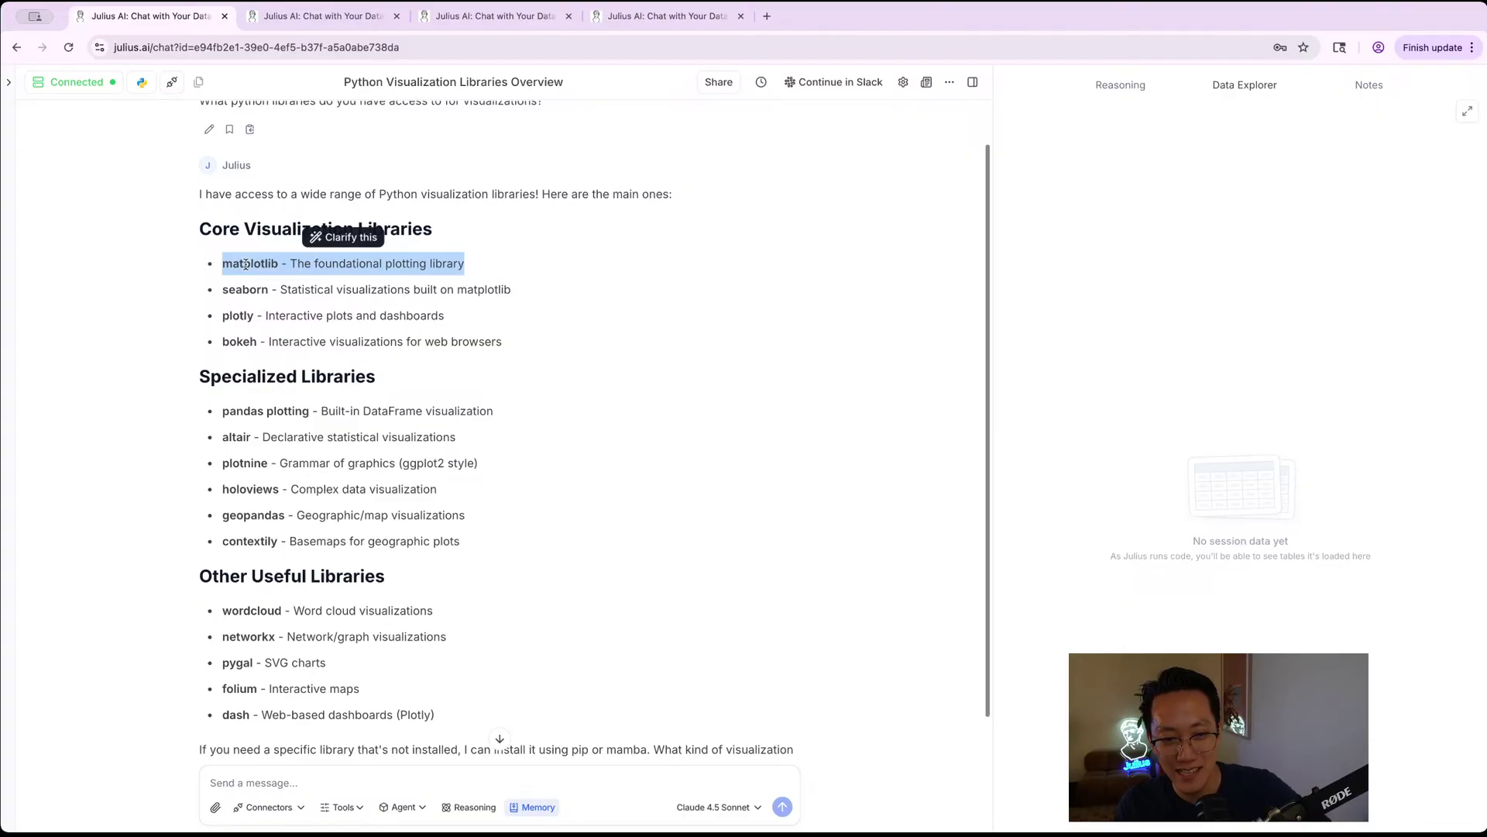
pyautogui.doubleClick(241, 292)
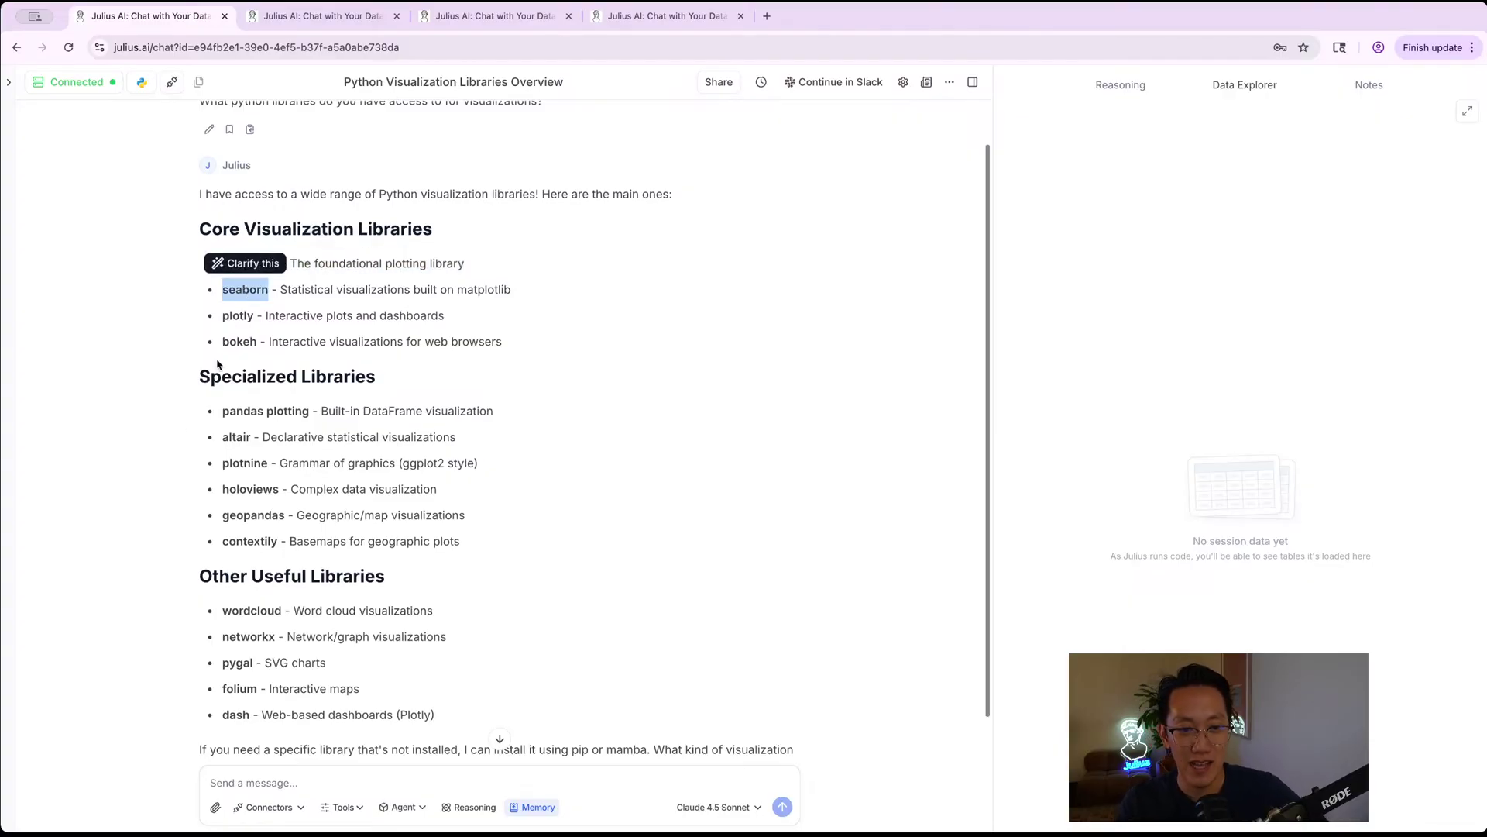
pyautogui.doubleClick(237, 314)
pyautogui.click(557, 339)
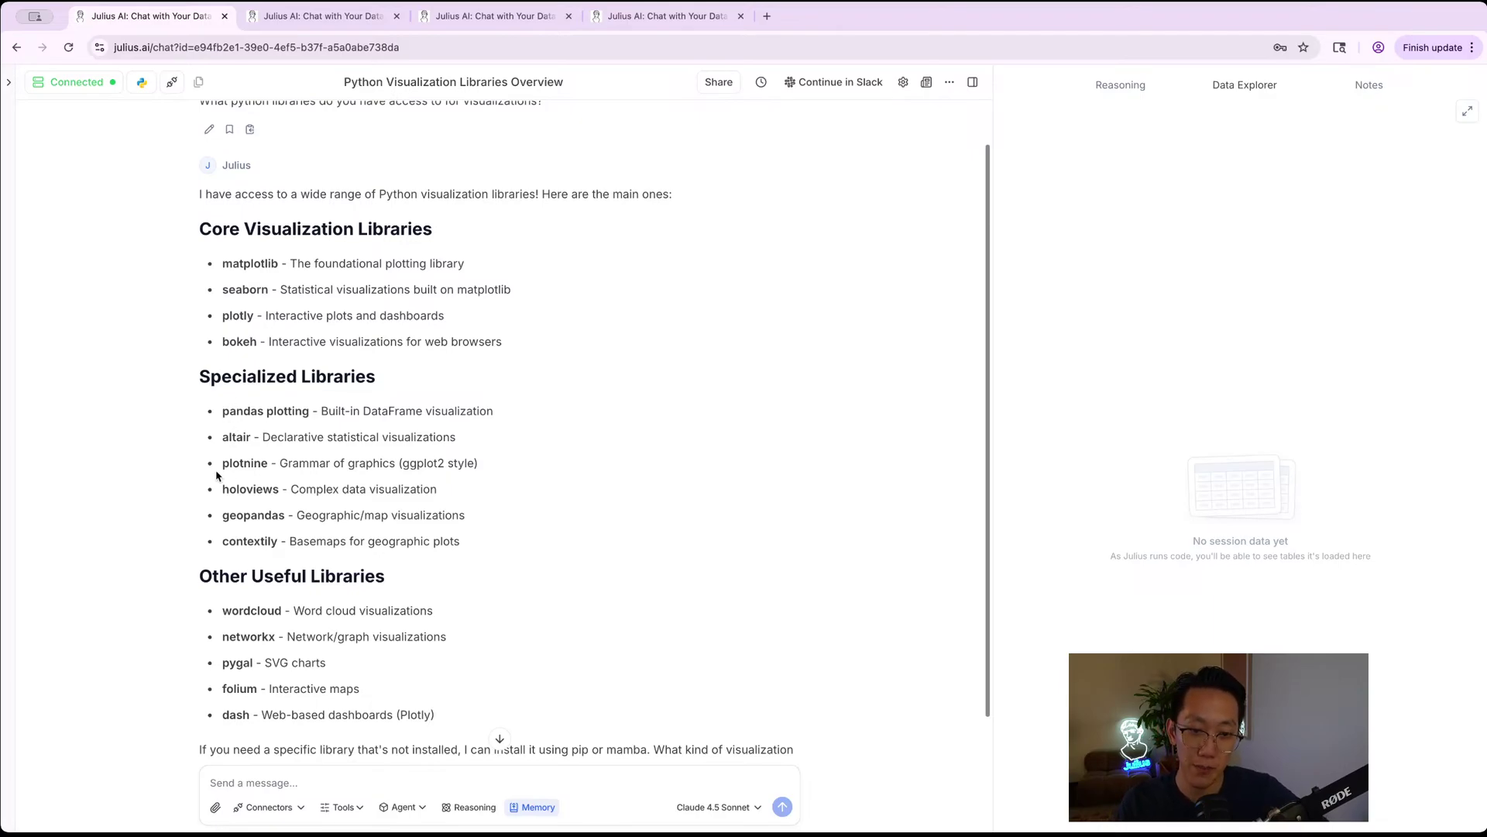
pyautogui.doubleClick(269, 517)
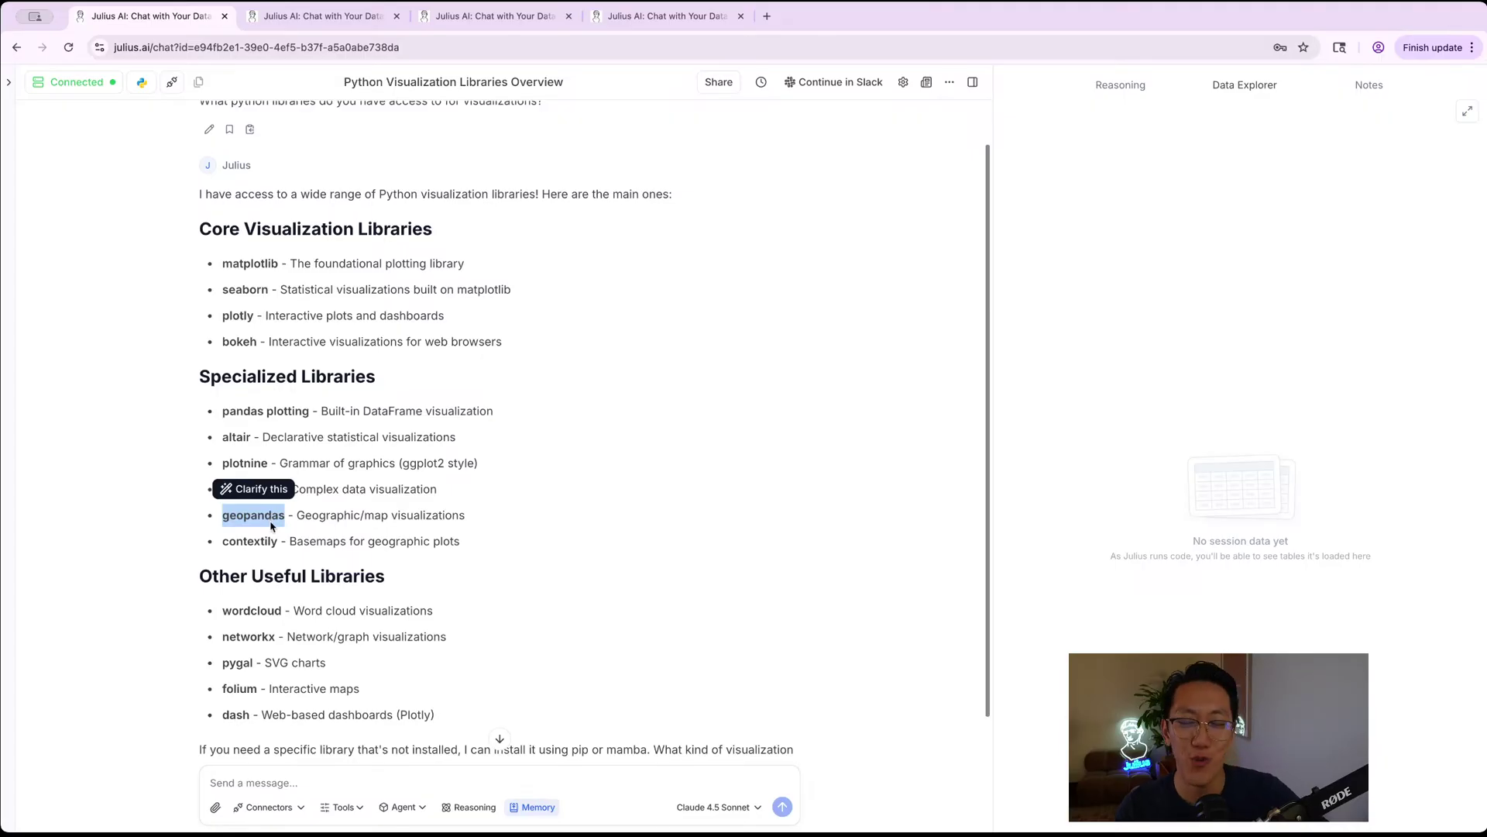
pyautogui.scroll(-3, 407, 719)
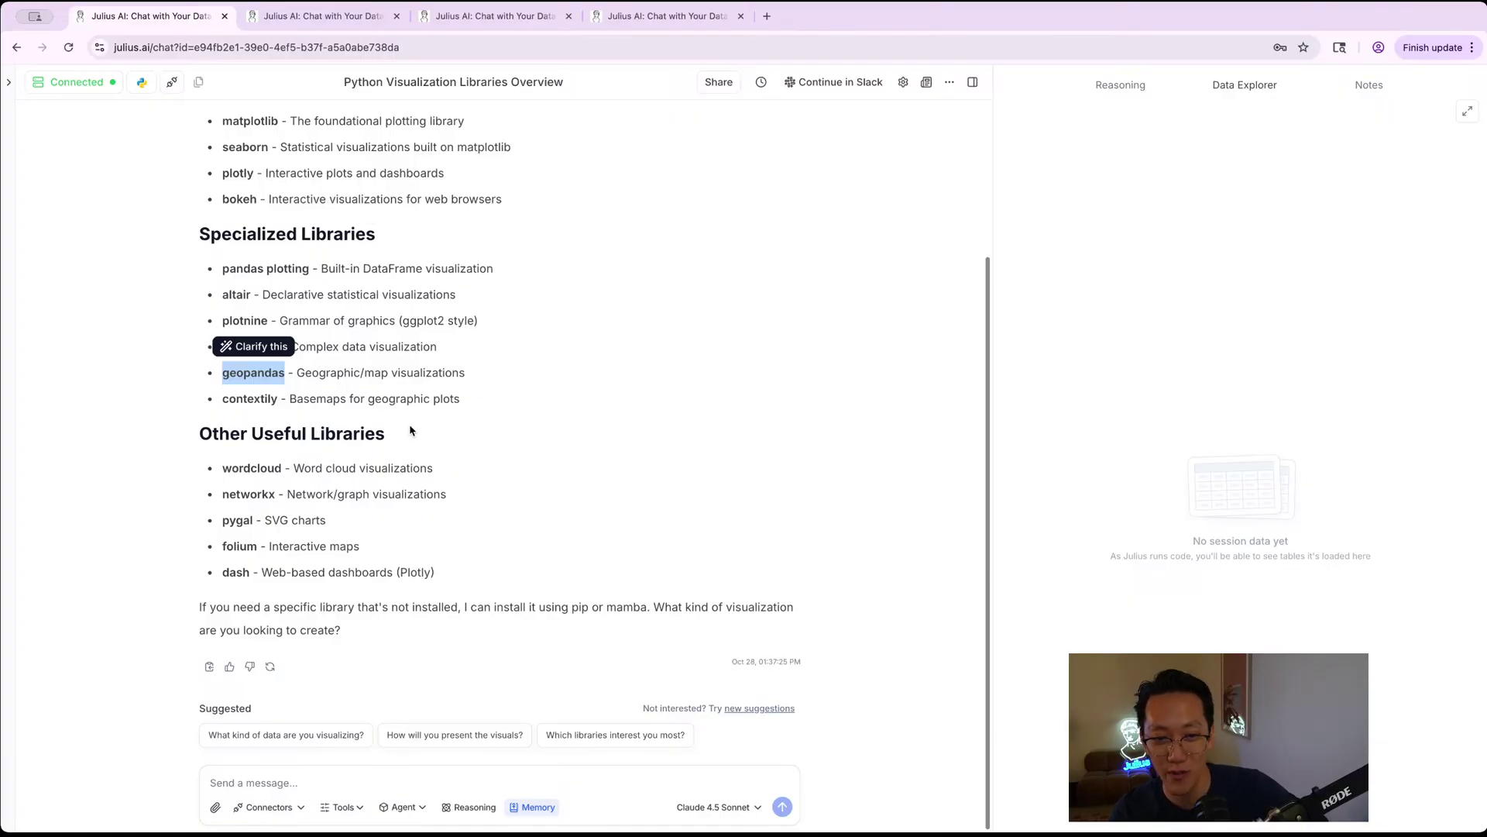
# - Ask the chat "Can you create an interactive map of paris showing buildings by age using geopandas and other public libraries"
pyautogui.click(379, 784)
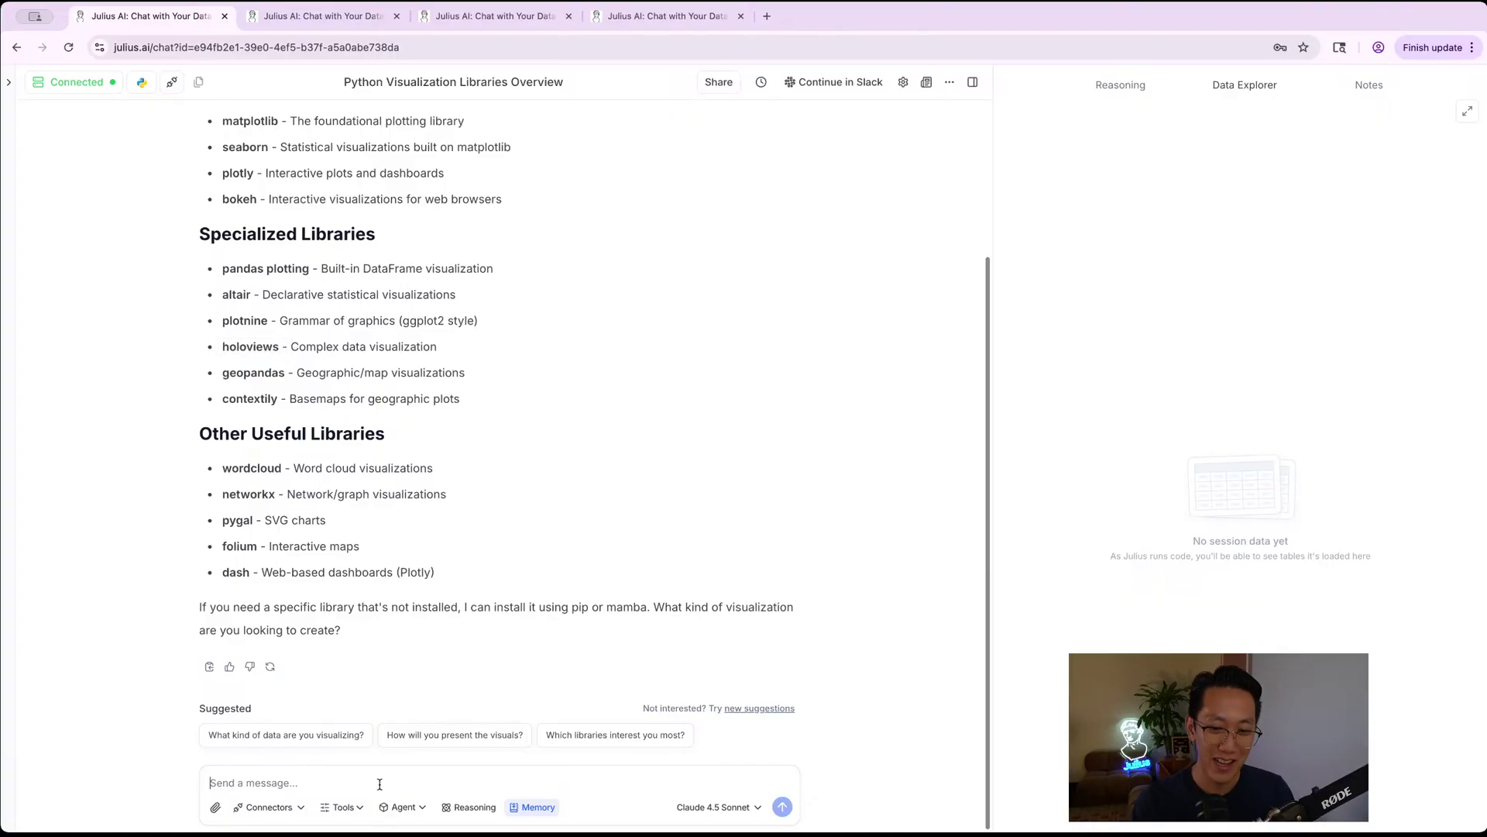
pyautogui.write('Can you create an inter')
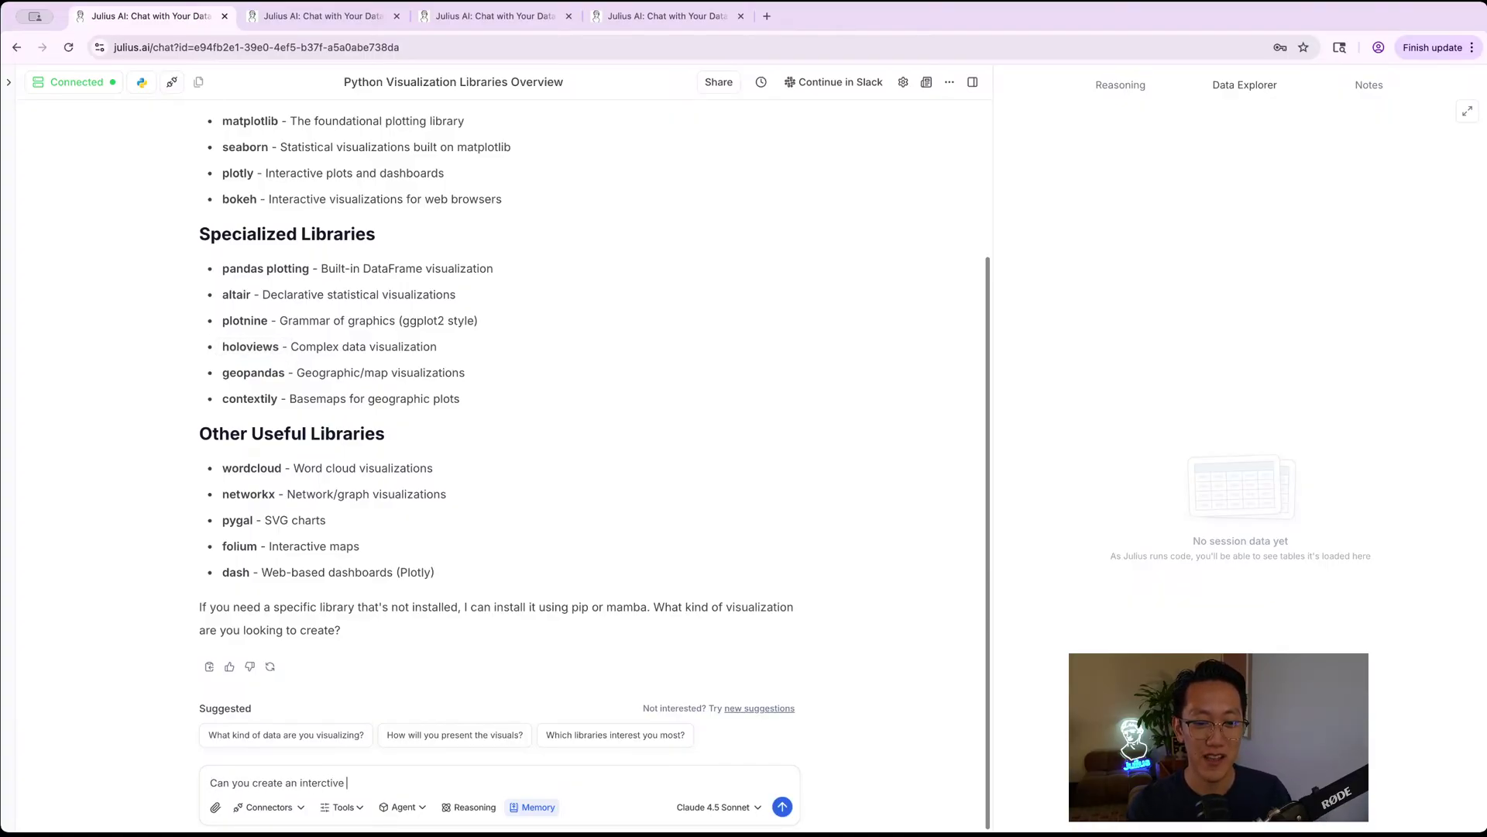
pyautogui.write('active ma')
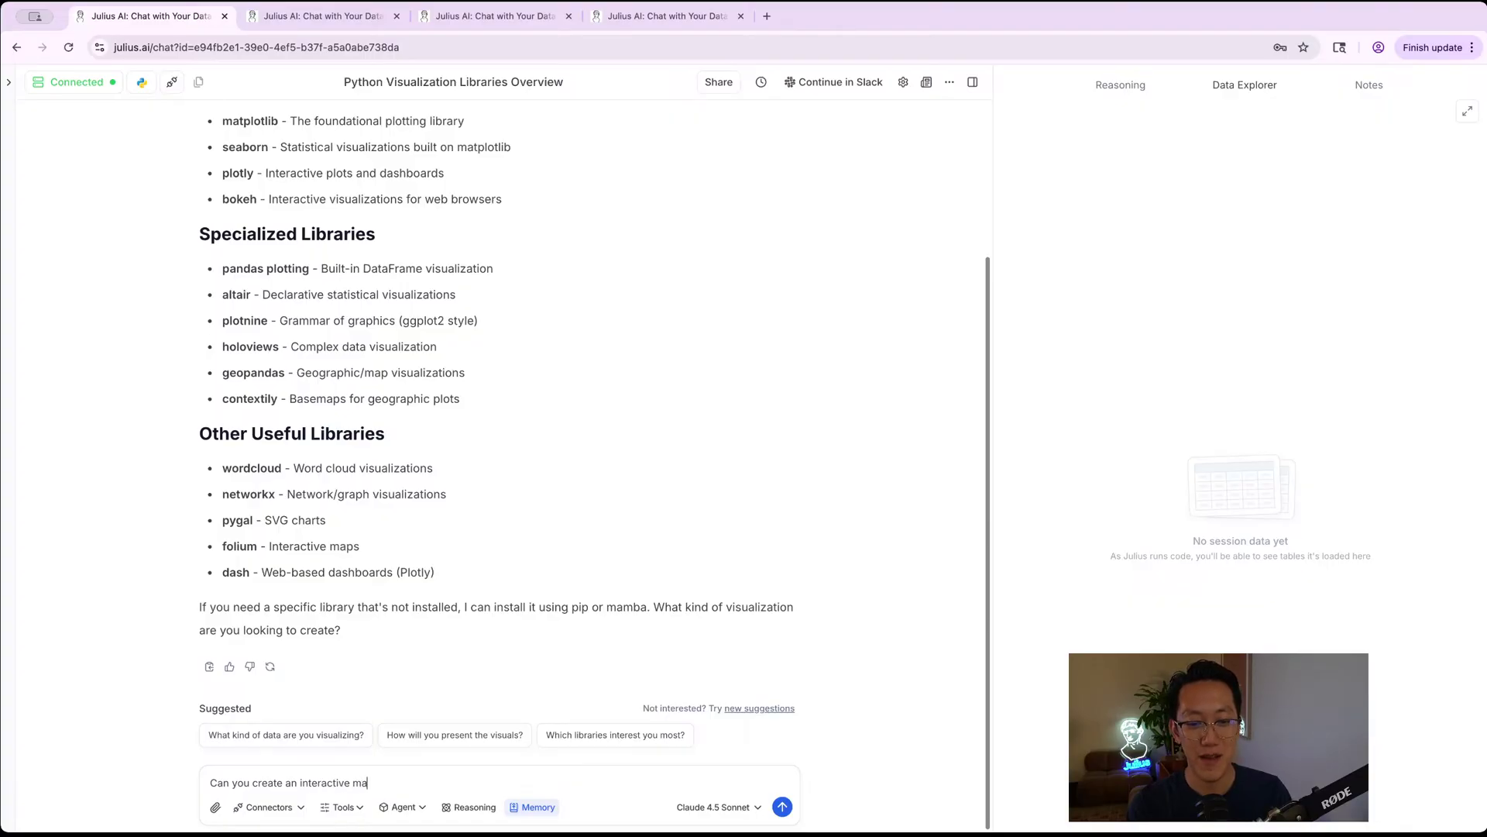
pyautogui.write('p of eu')
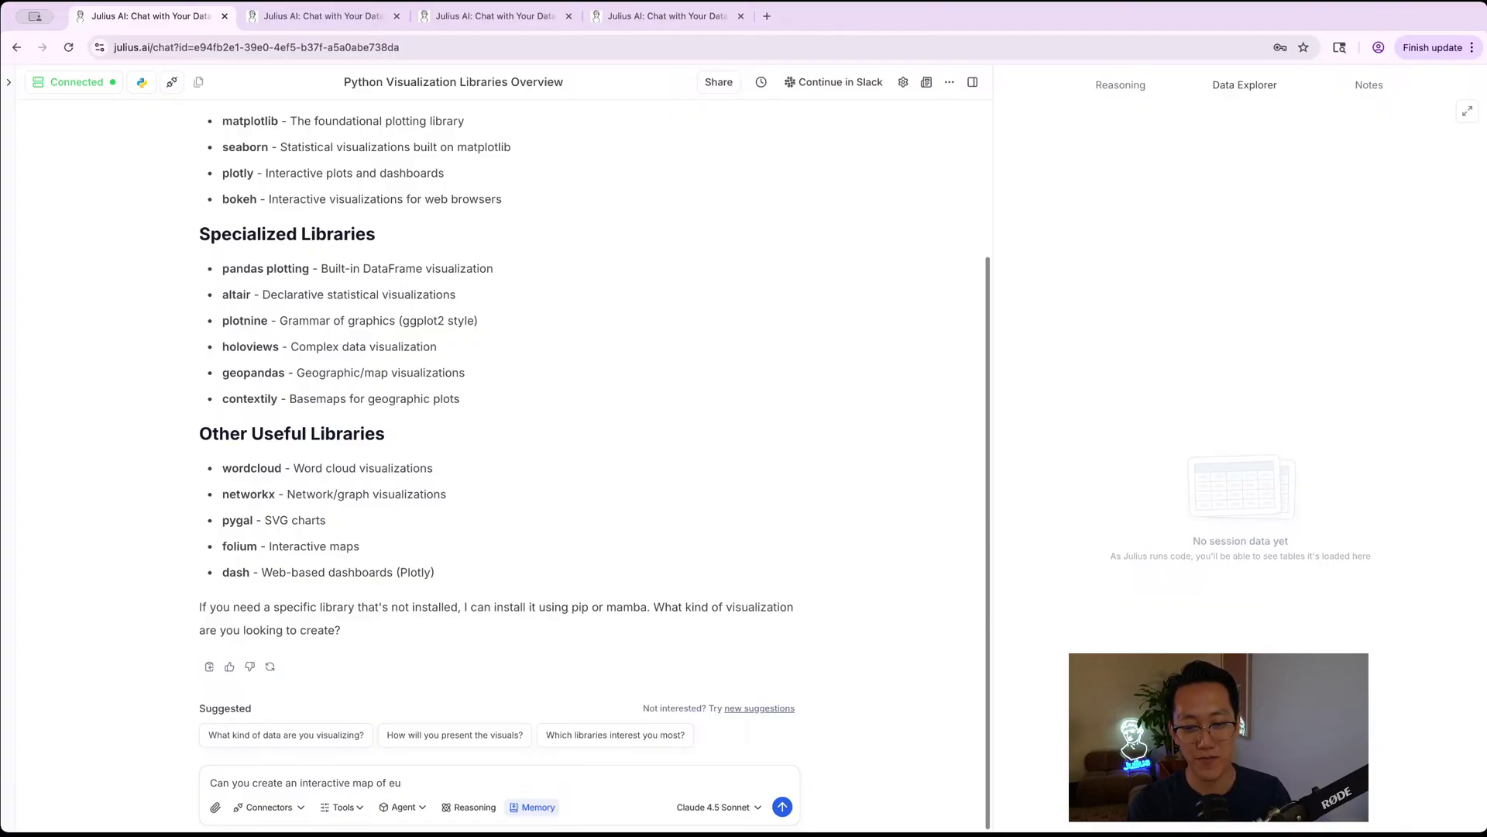
pyautogui.write('topparis')
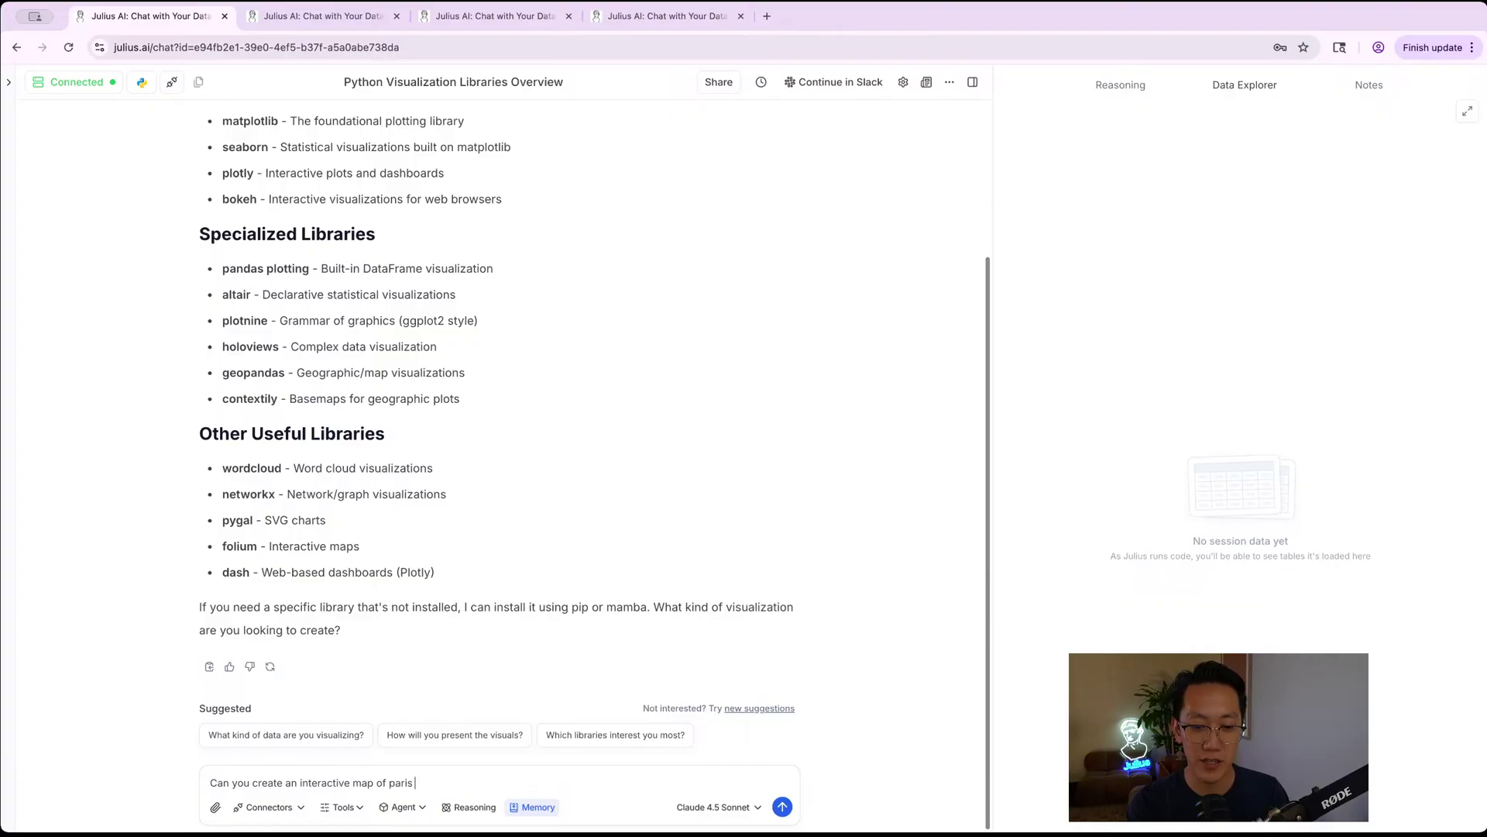
pyautogui.write(' showing budildi')
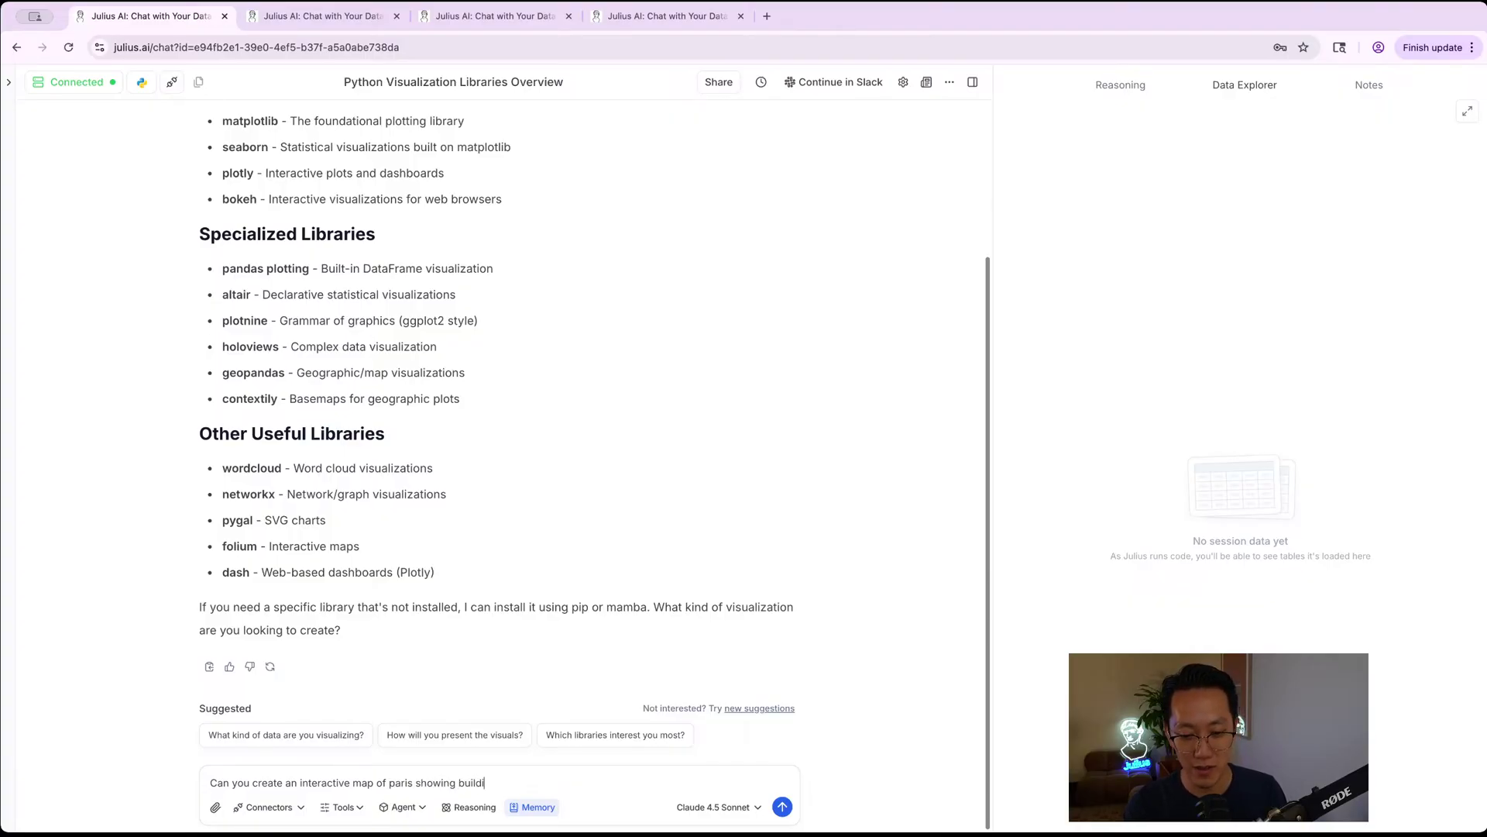
pyautogui.write('ngs by age using geo')
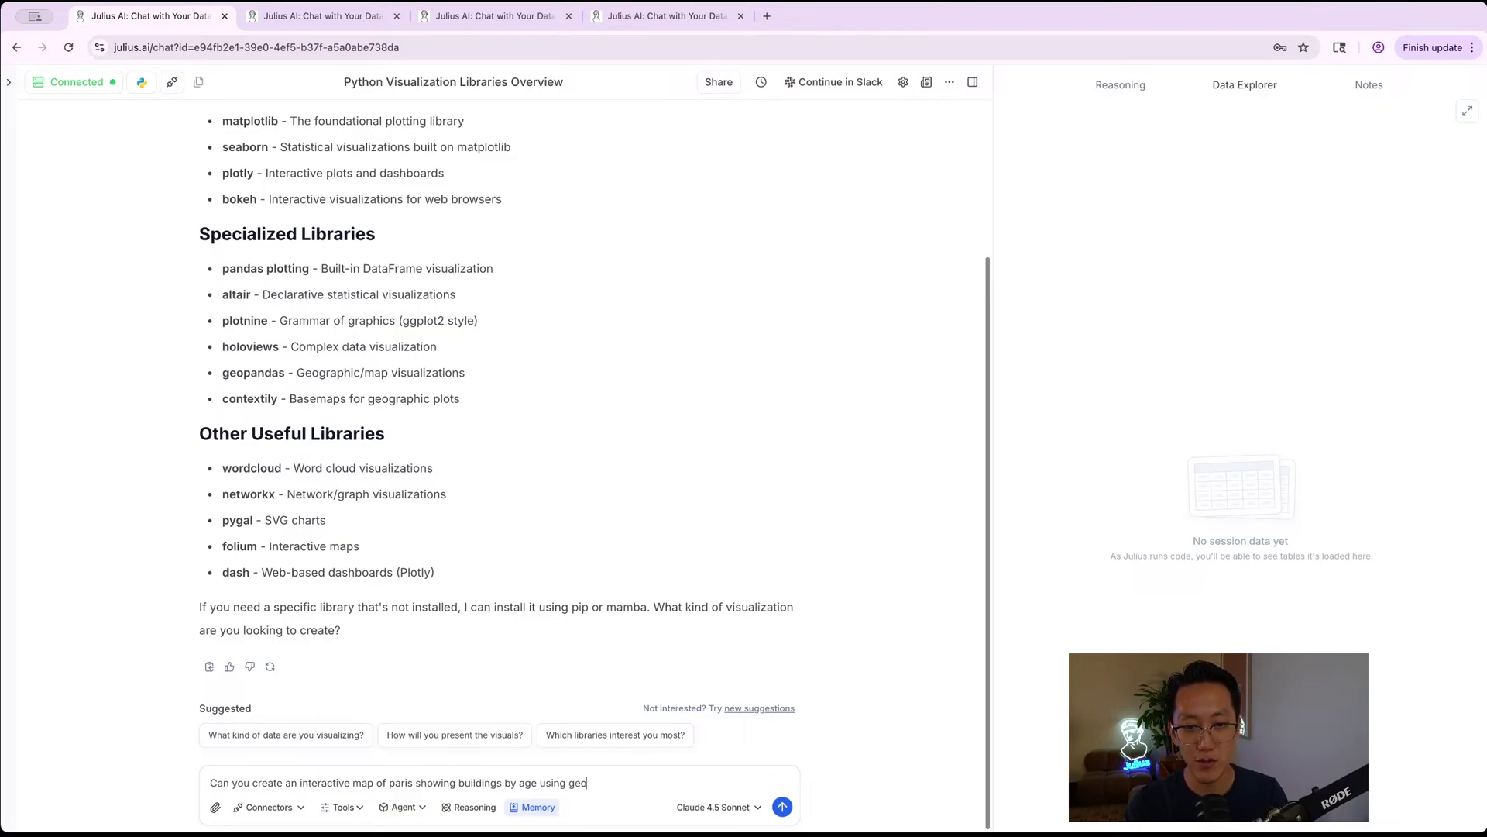
pyautogui.write('pandas and other ')
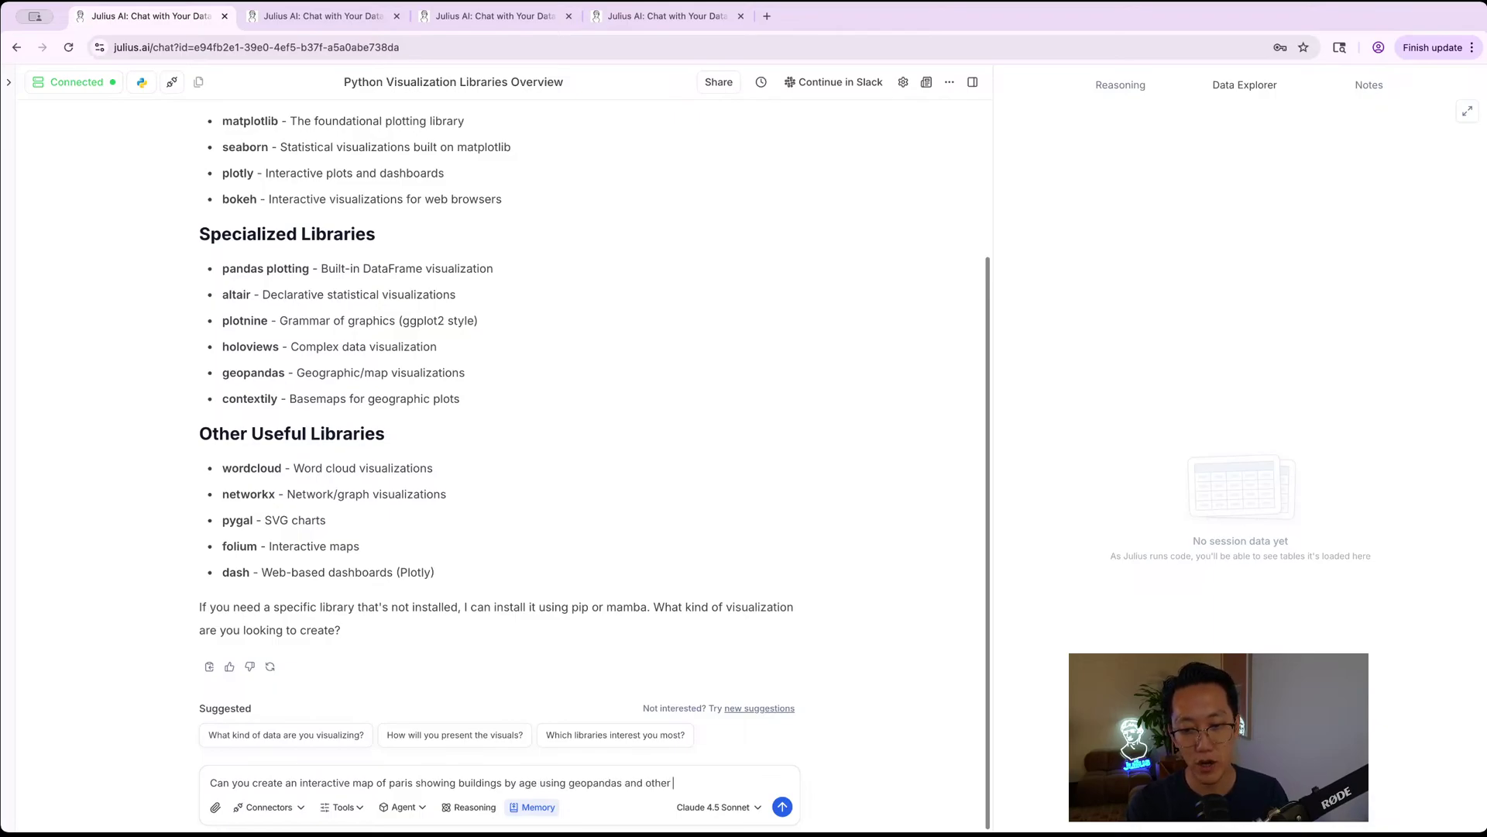
pyautogui.write('public libraries')
pyautogui.press('Return')
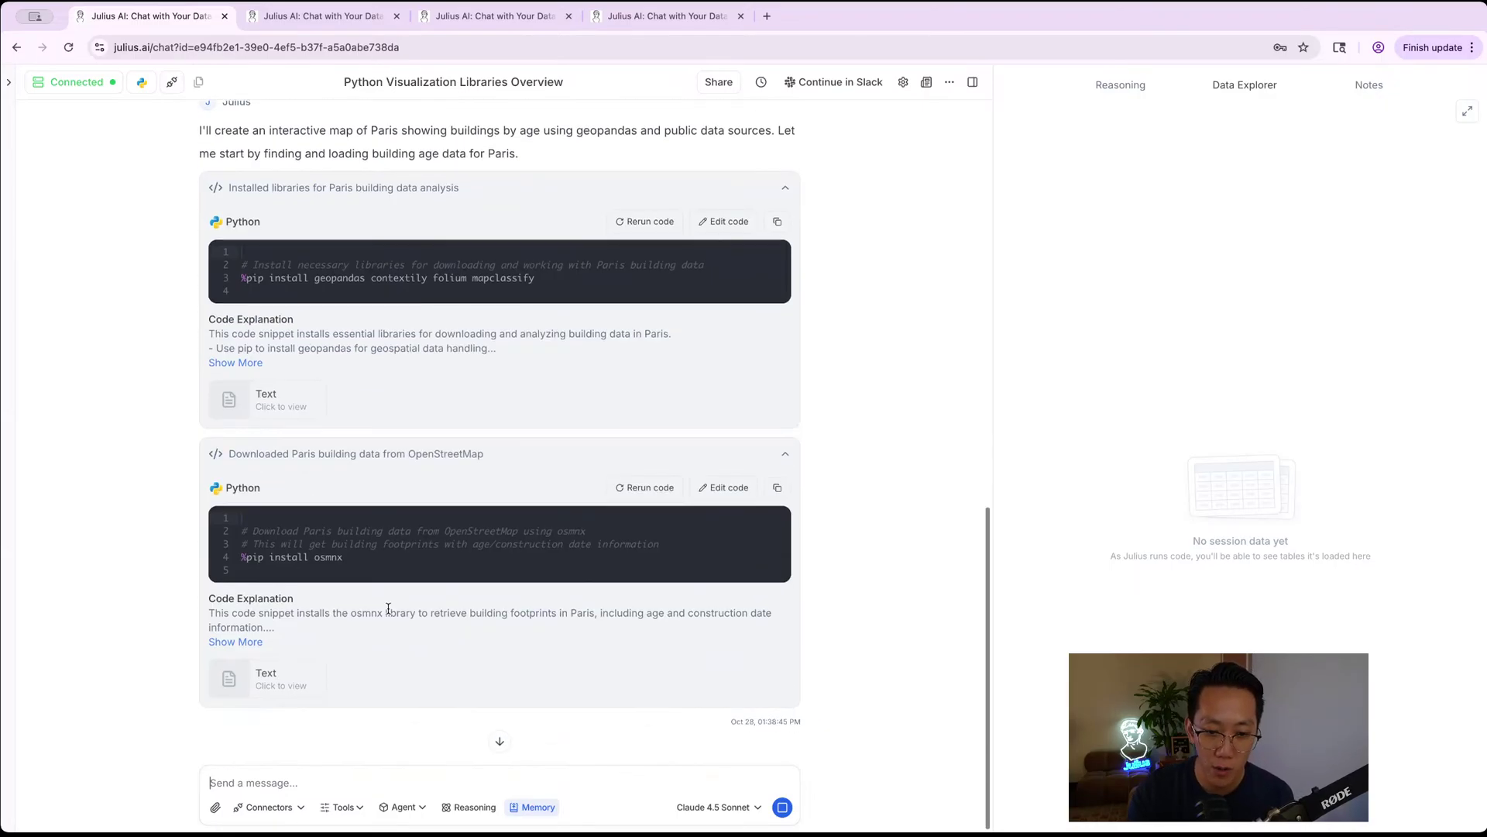
# - Follow the generated code blocks for the Paris map as they run, highlighting the osmnx package in the install command
pyautogui.doubleClick(329, 557)
pyautogui.press('Tab')
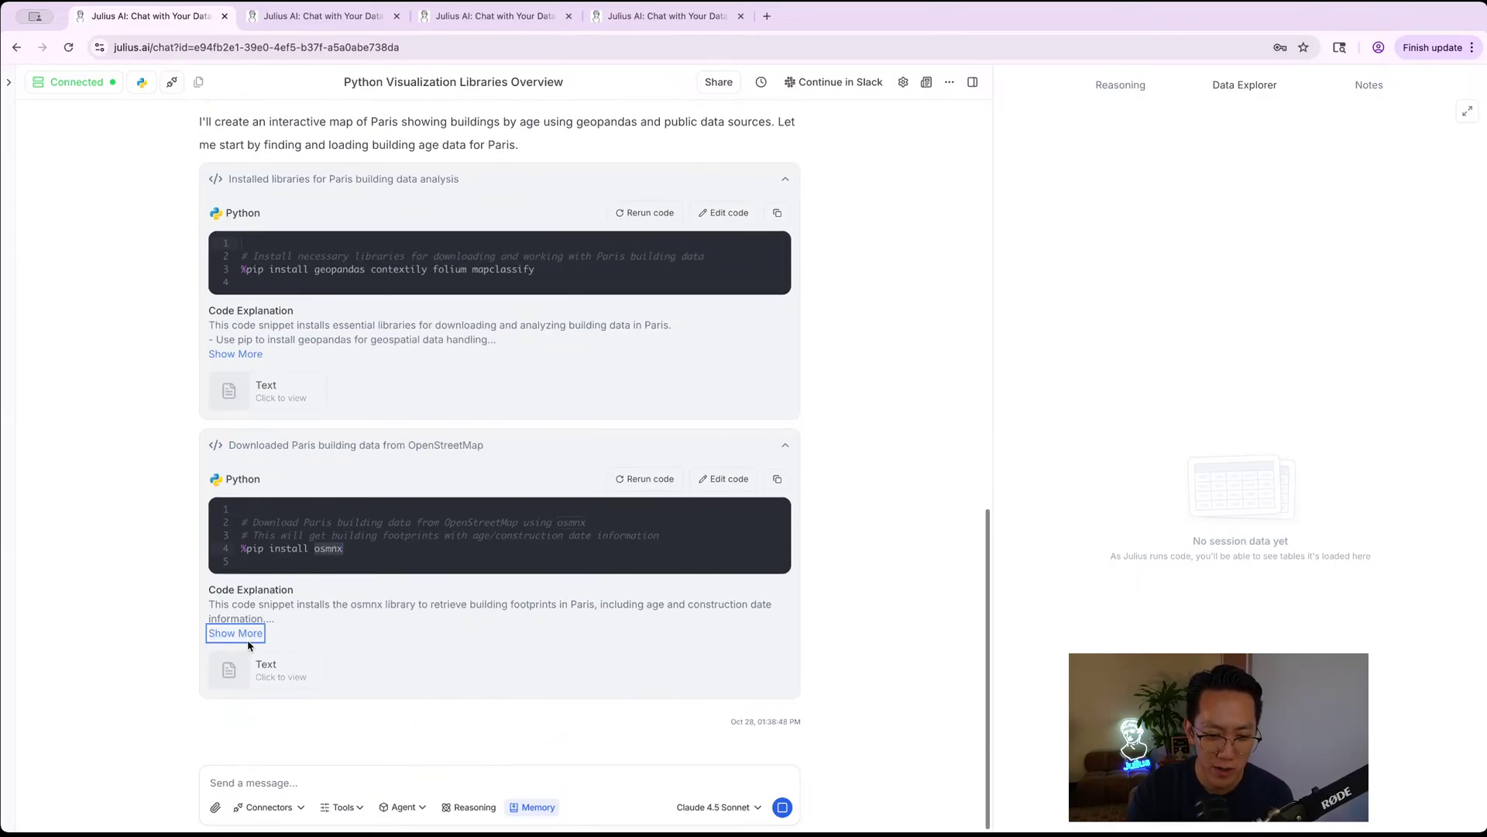
pyautogui.press('Return')
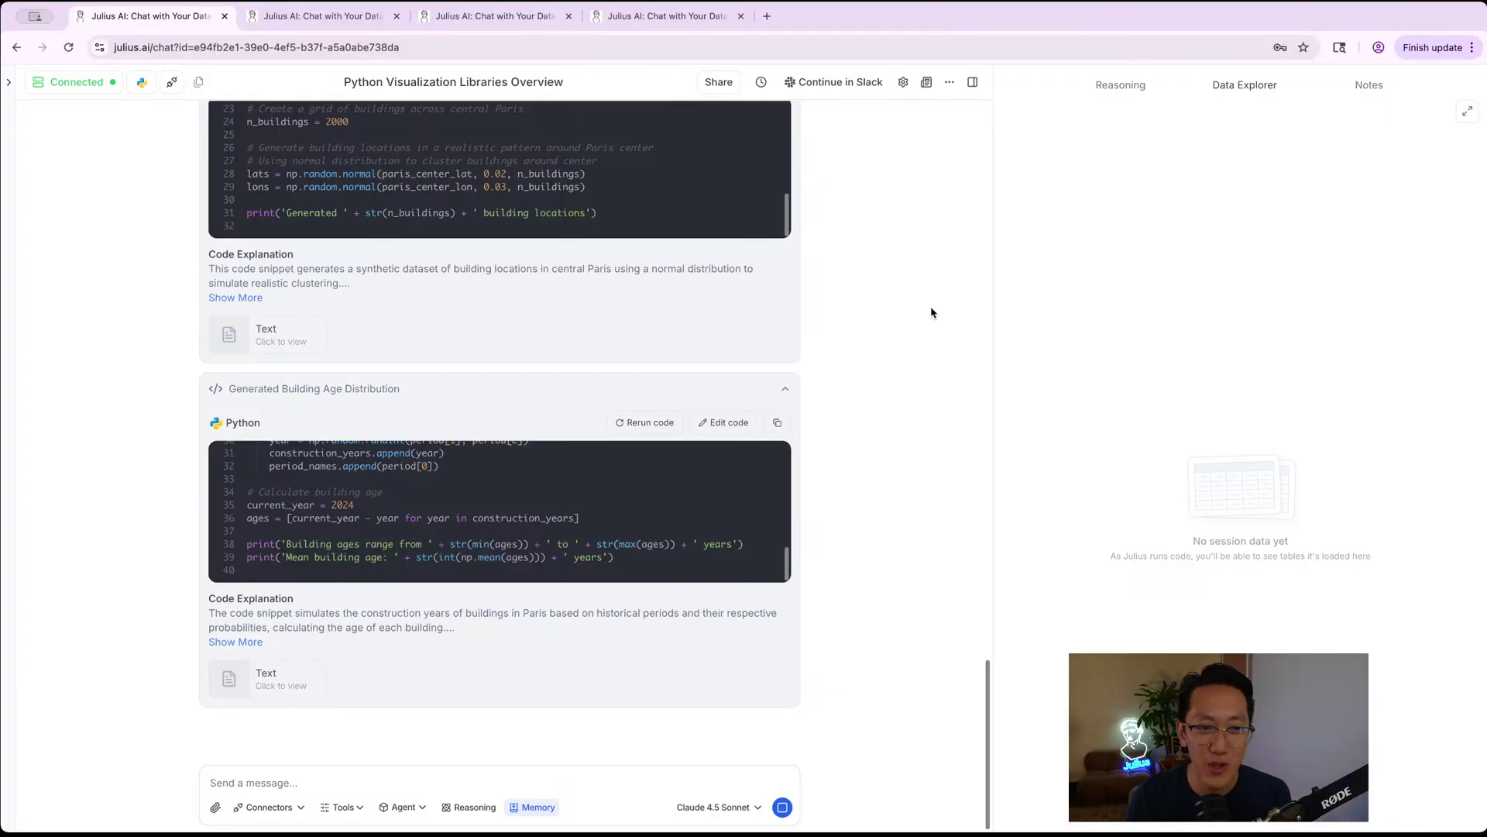
pyautogui.scroll(-1, 931, 312)
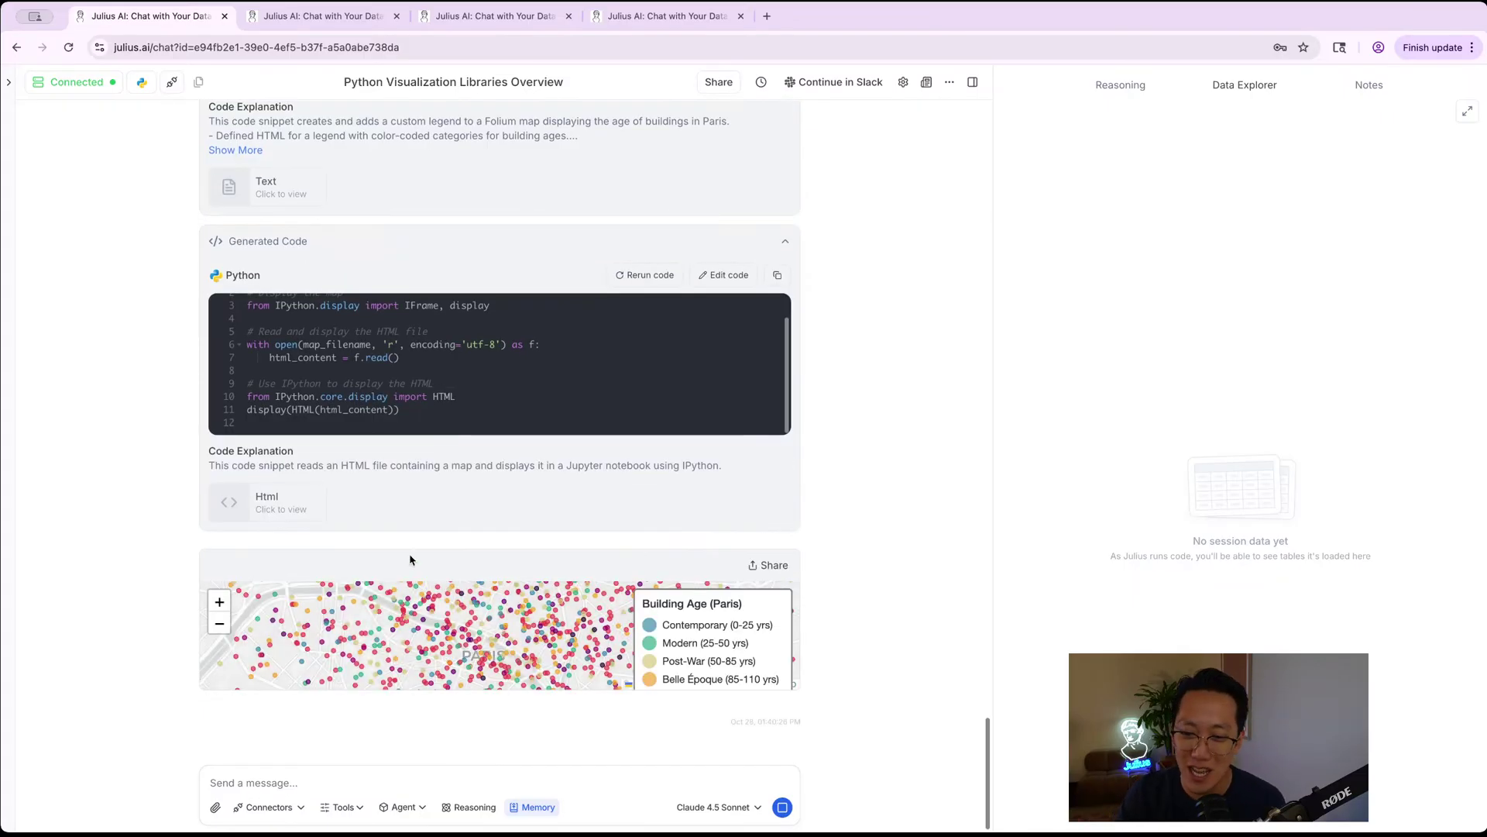
pyautogui.scroll(-1, 421, 594)
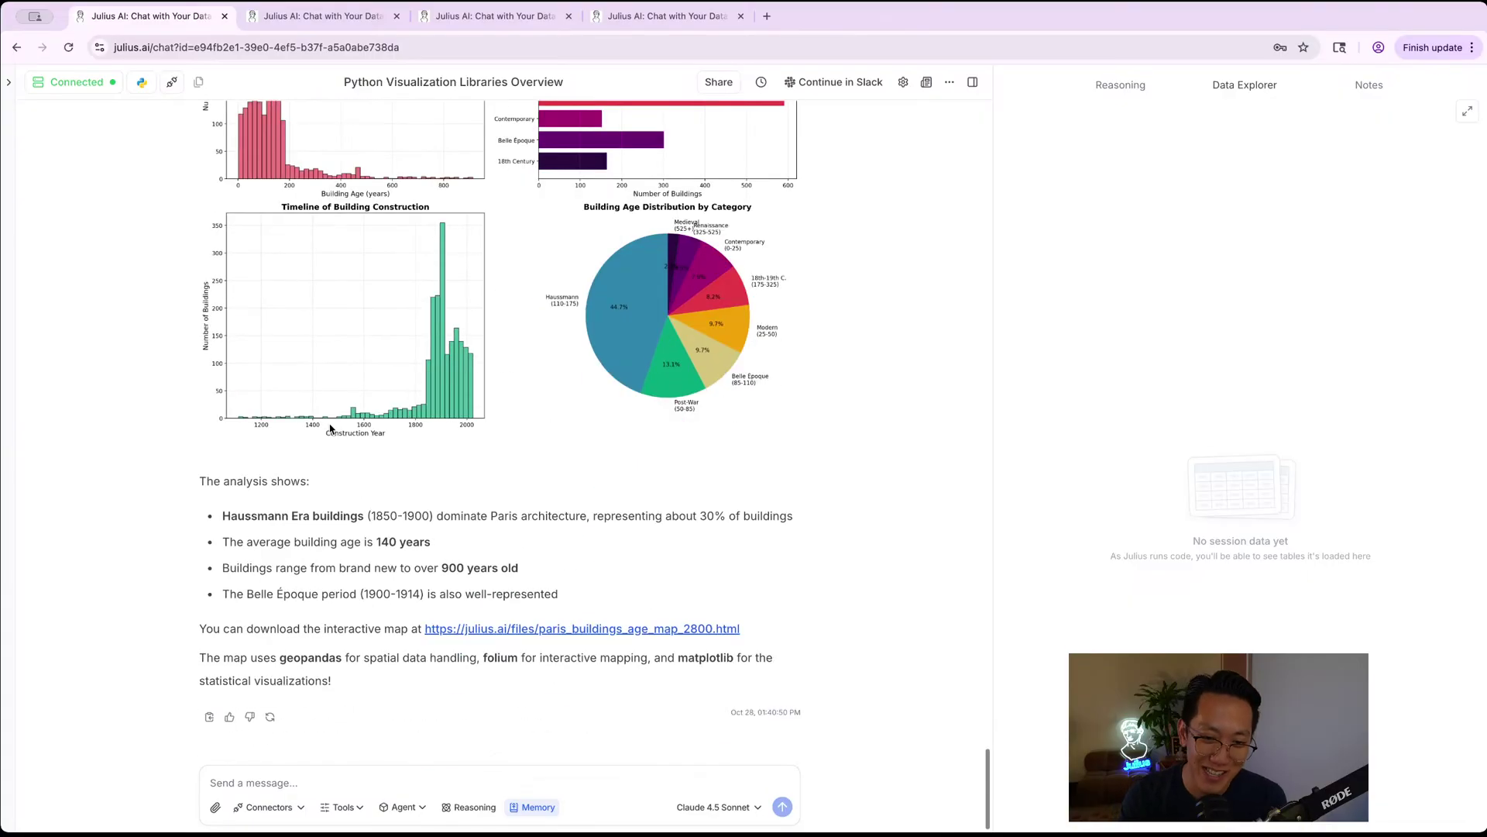
# - Review the finished answer's interactive map description, color legend, statistical charts and analysis findings
pyautogui.scroll(10, 356, 442)
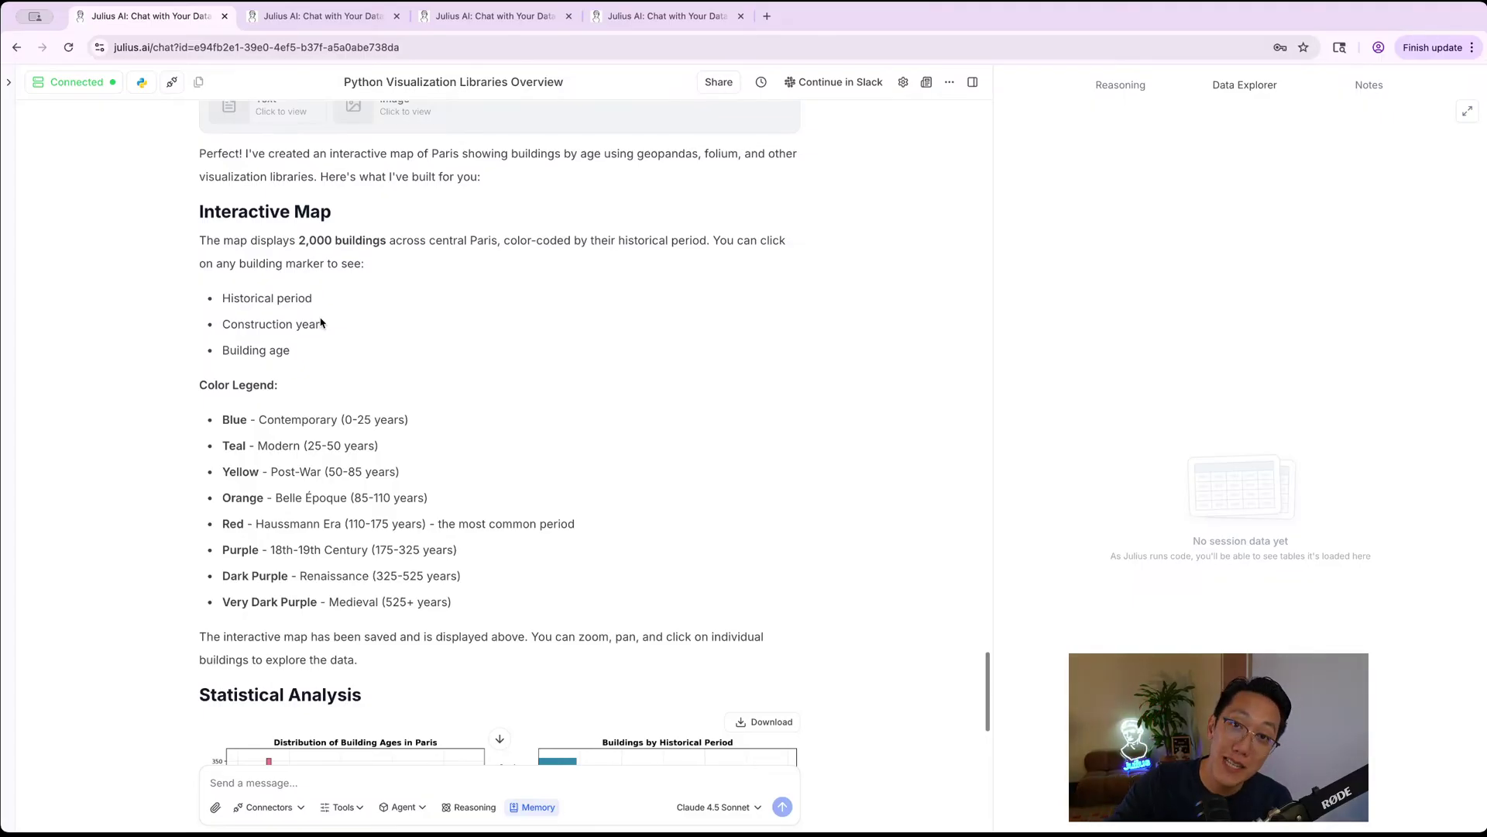
pyautogui.scroll(2, 331, 236)
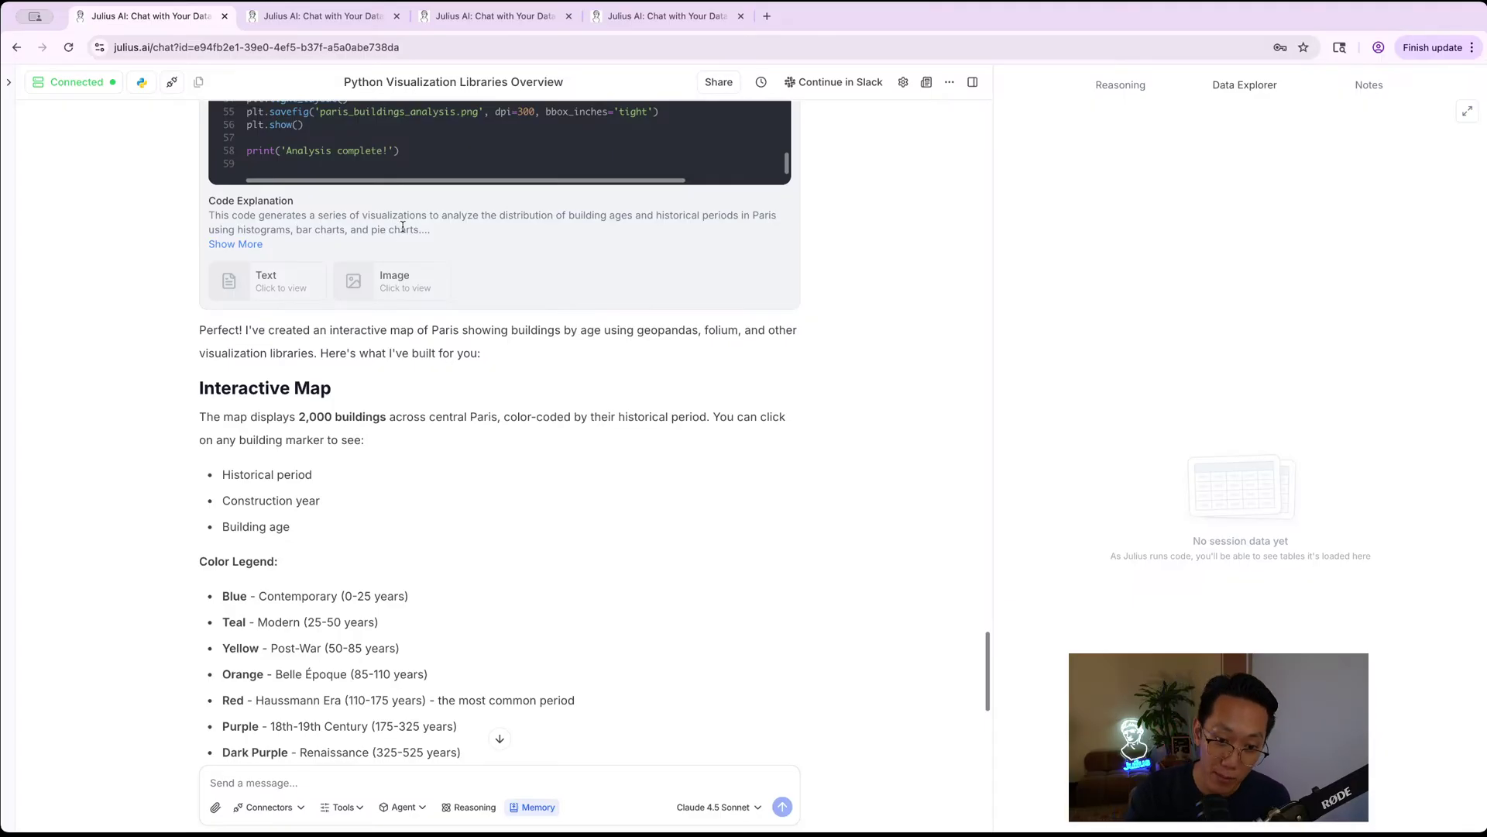
pyautogui.scroll(-3, 403, 227)
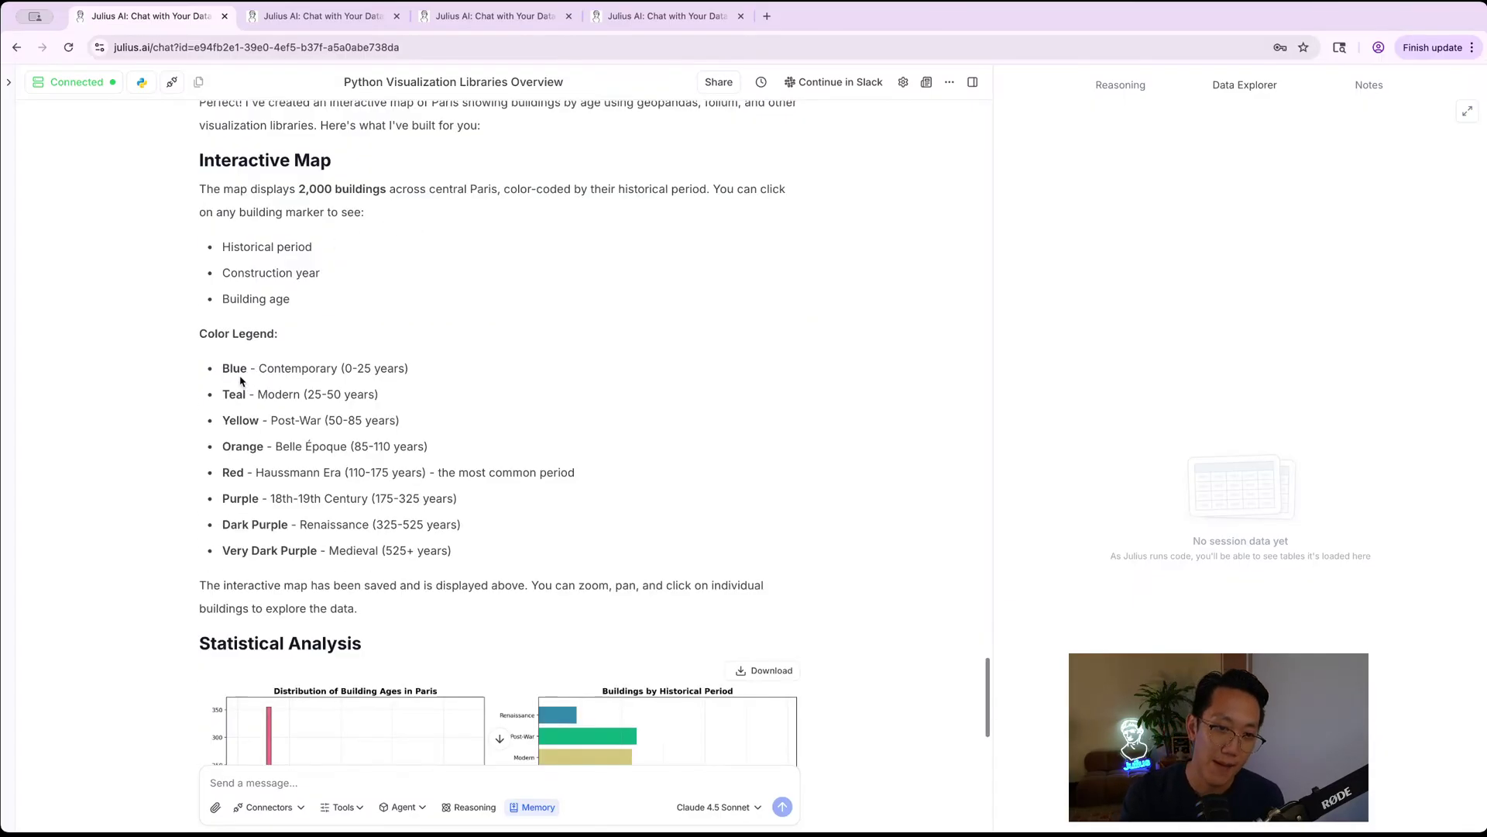
pyautogui.scroll(-5, 269, 382)
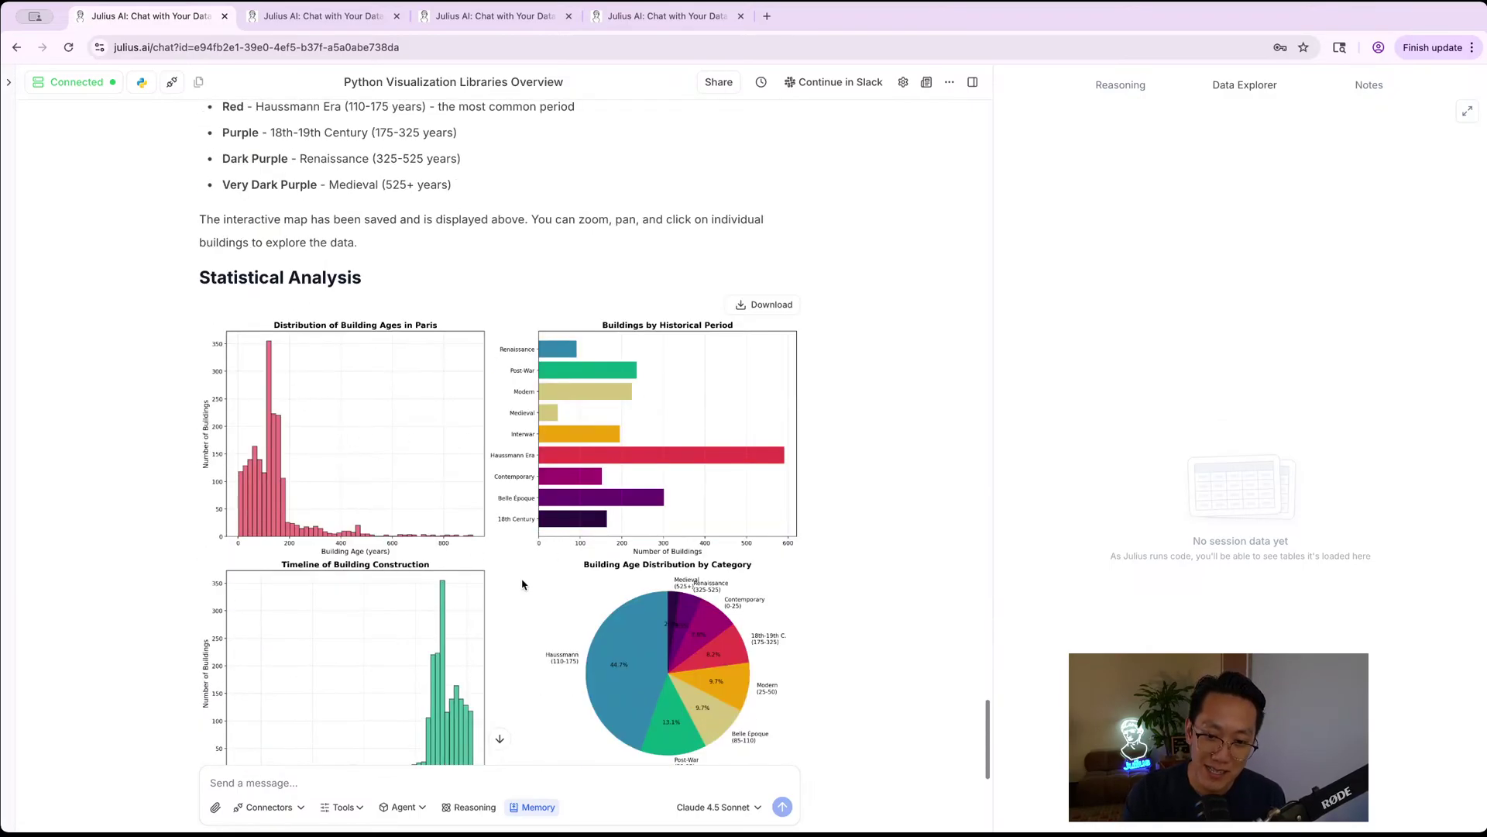
pyautogui.scroll(-5, 525, 494)
pyautogui.scroll(6, 666, 256)
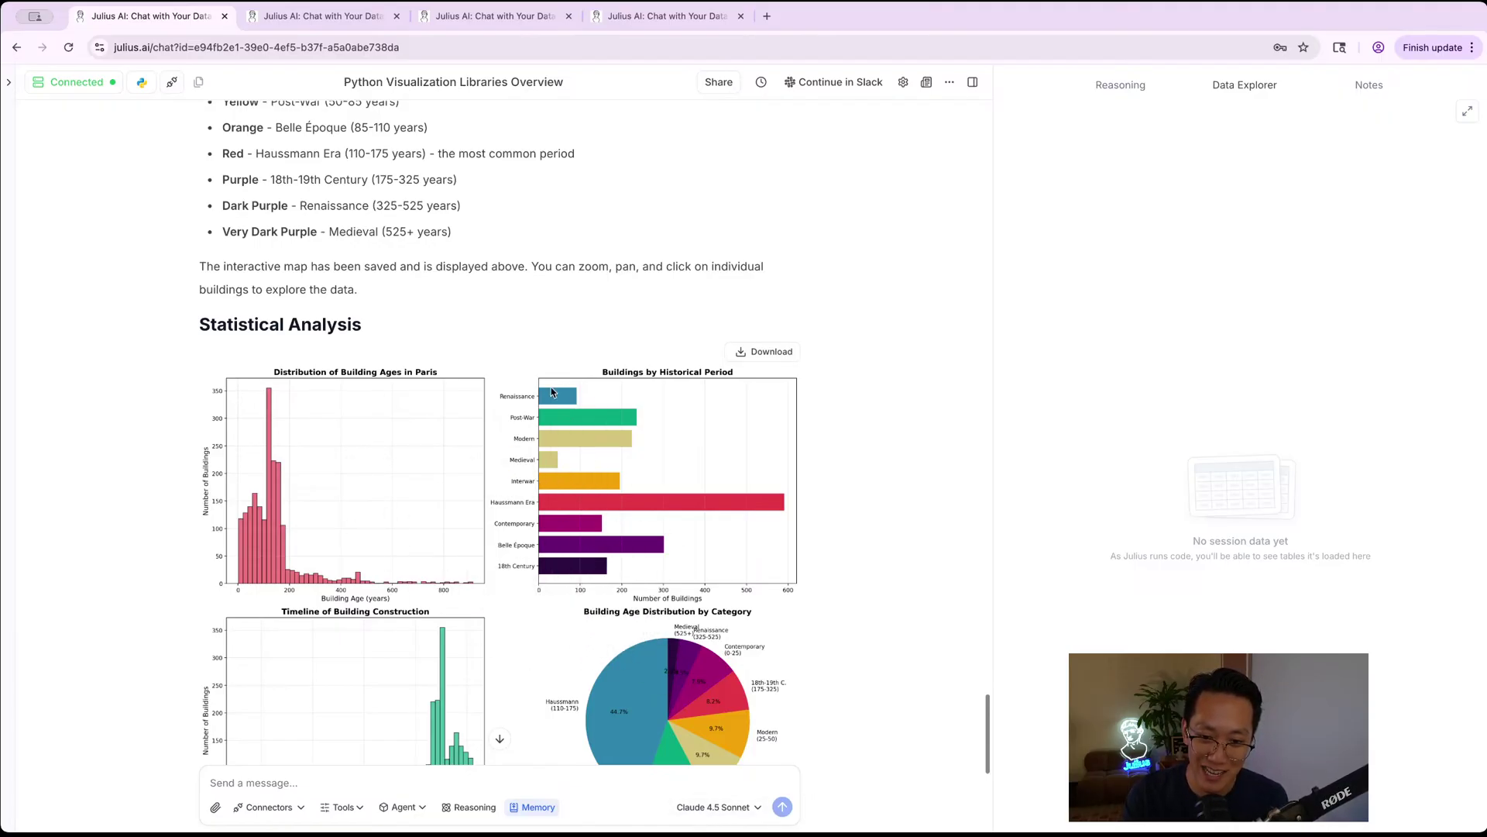
pyautogui.scroll(-1, 556, 423)
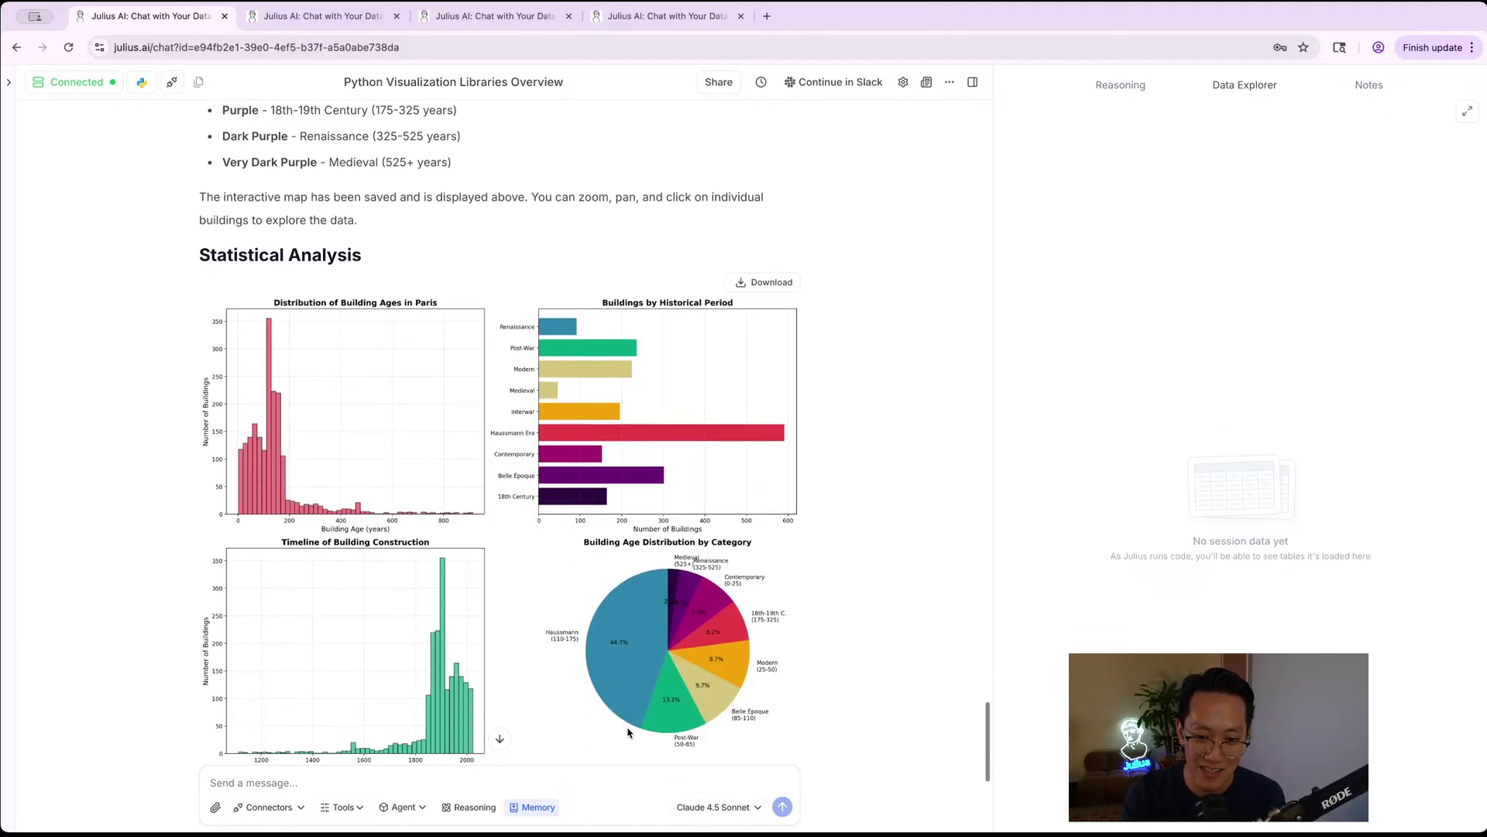
pyautogui.scroll(-5, 620, 744)
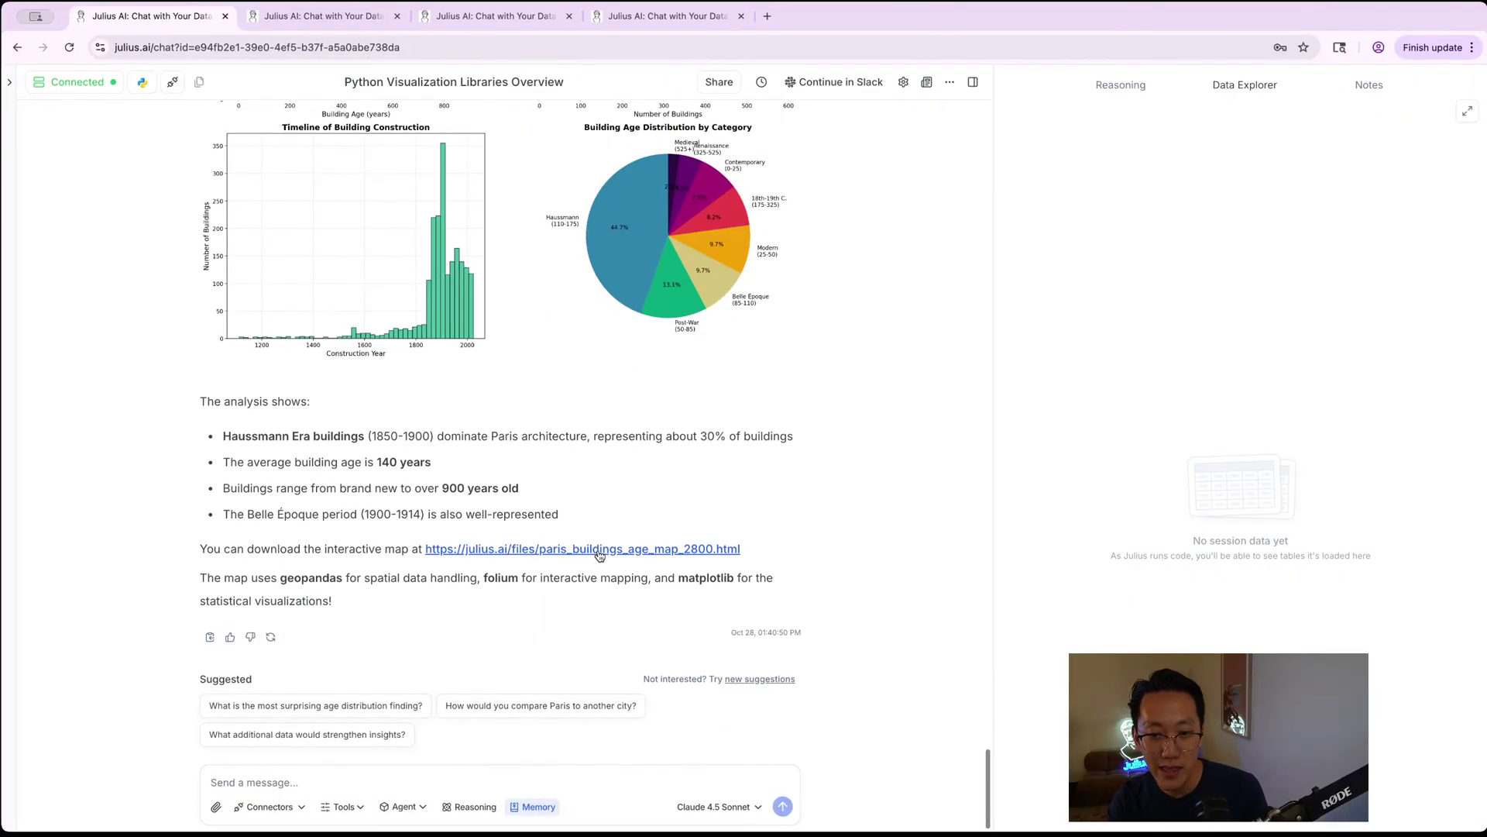
# - Download the interactive map paris_buildings_age_map_2800.html from the answer's link and open the downloaded file in the browser
pyautogui.click(687, 549)
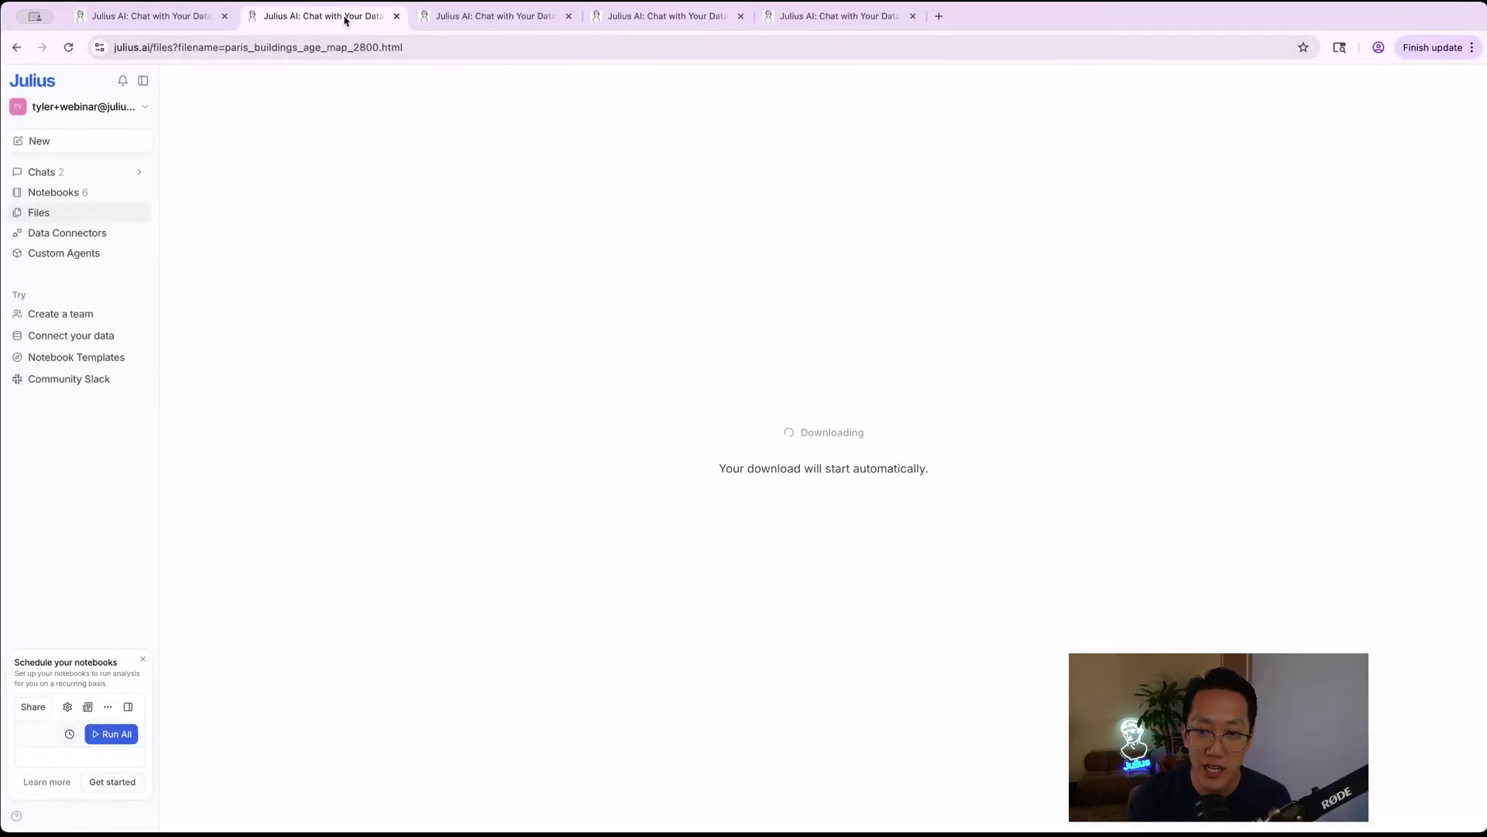
pyautogui.click(1196, 87)
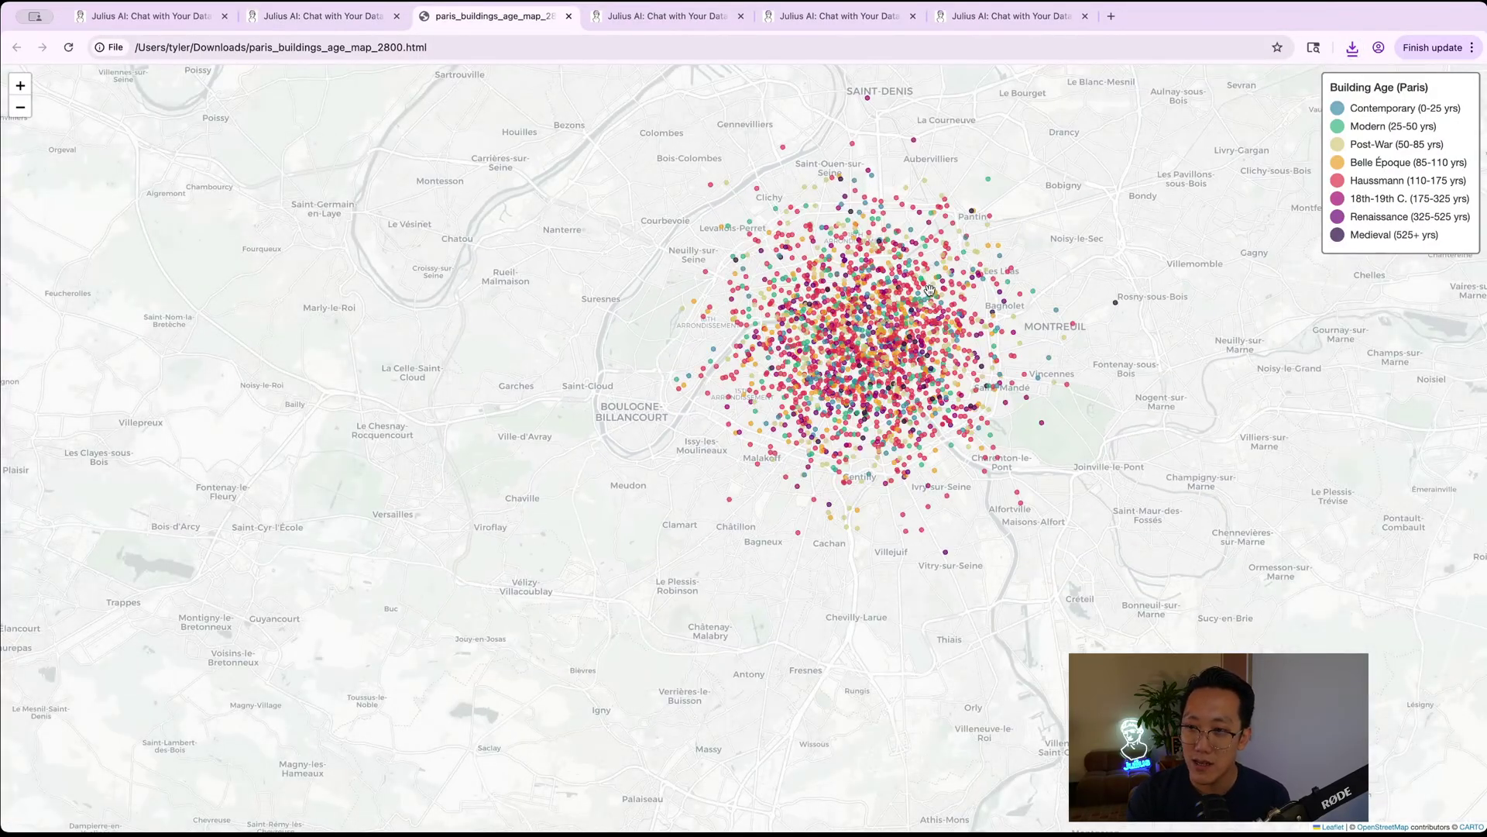
# - Examine the color-coded building markers in central Paris down to street level and back out to the whole city
pyautogui.scroll(5, 929, 291)
pyautogui.scroll(5, 785, 428)
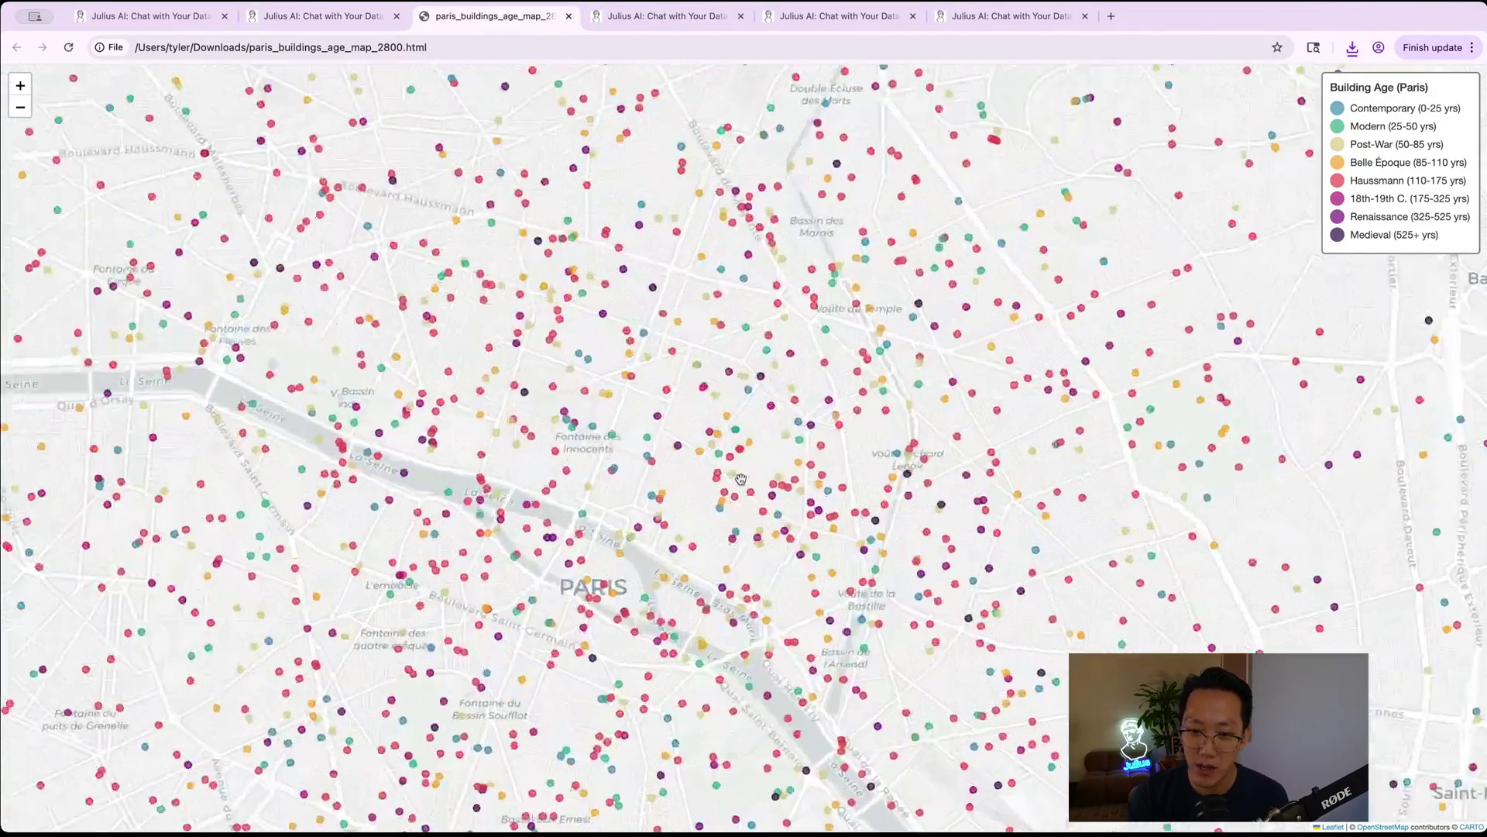
pyautogui.moveTo(679, 488); pyautogui.dragTo(772, 427)
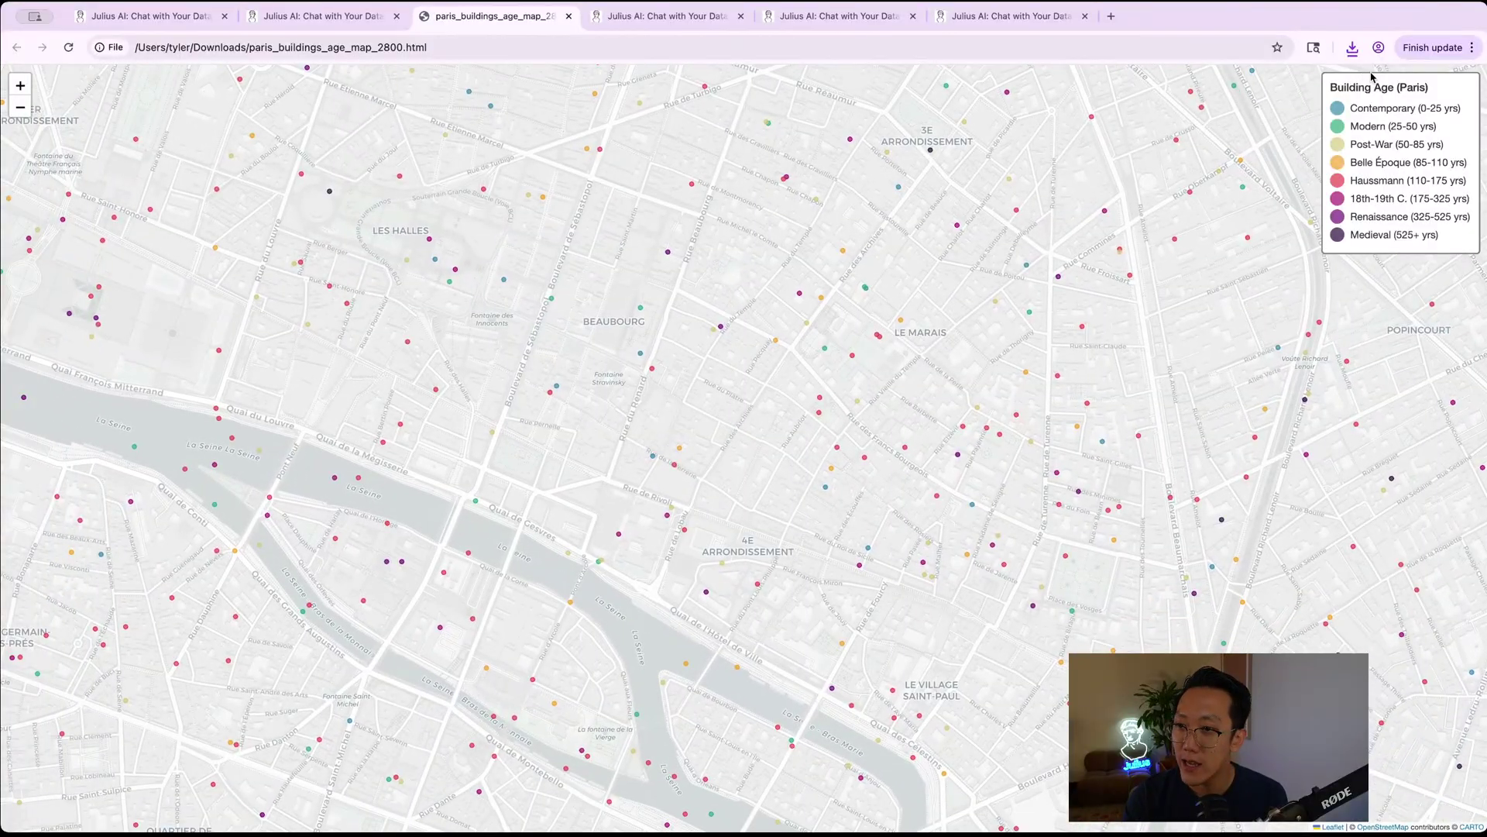
pyautogui.scroll(5, 651, 299)
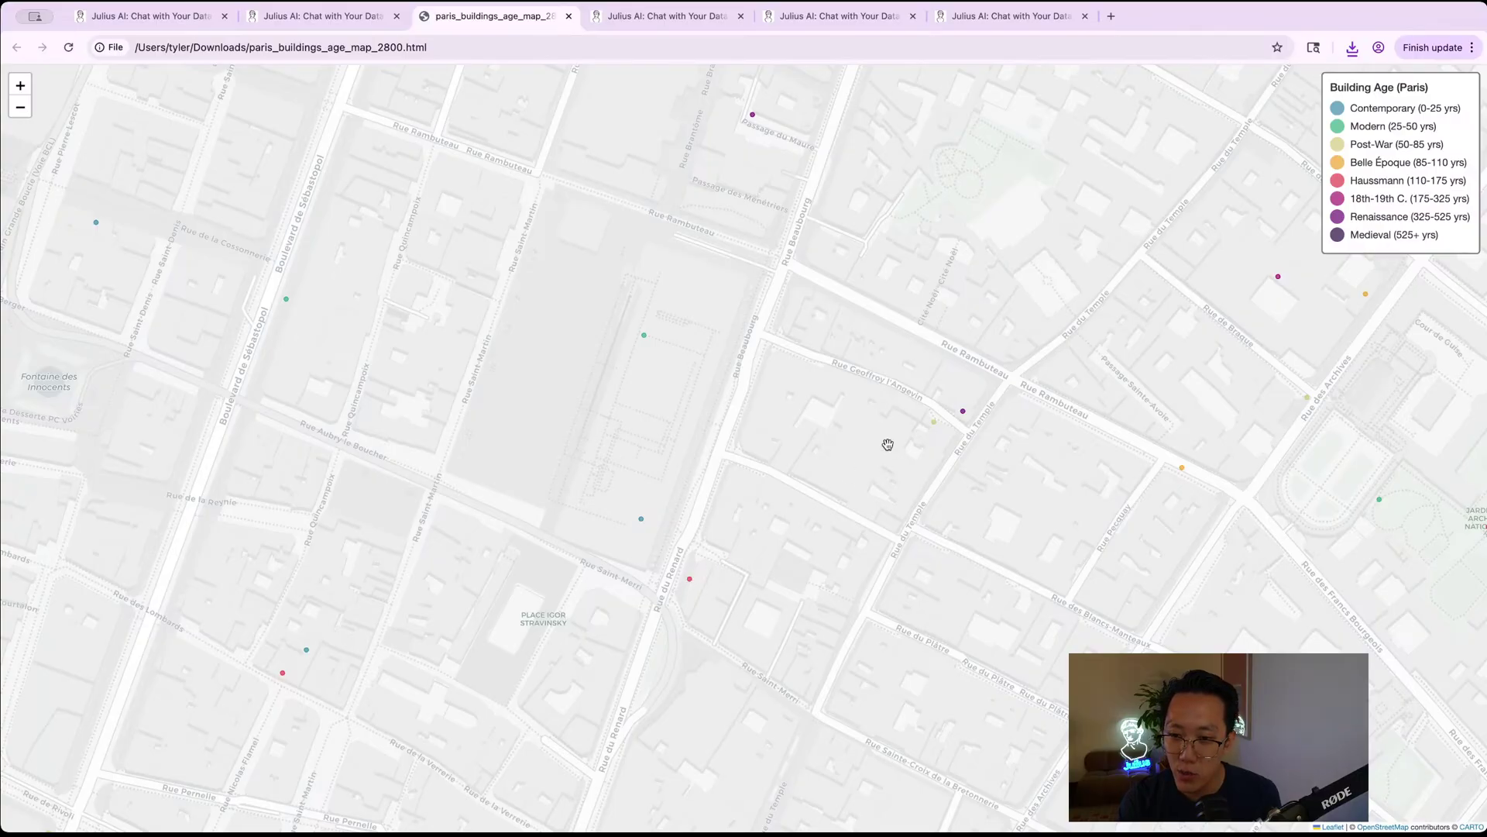
pyautogui.scroll(3, 951, 425)
pyautogui.scroll(-3, 951, 426)
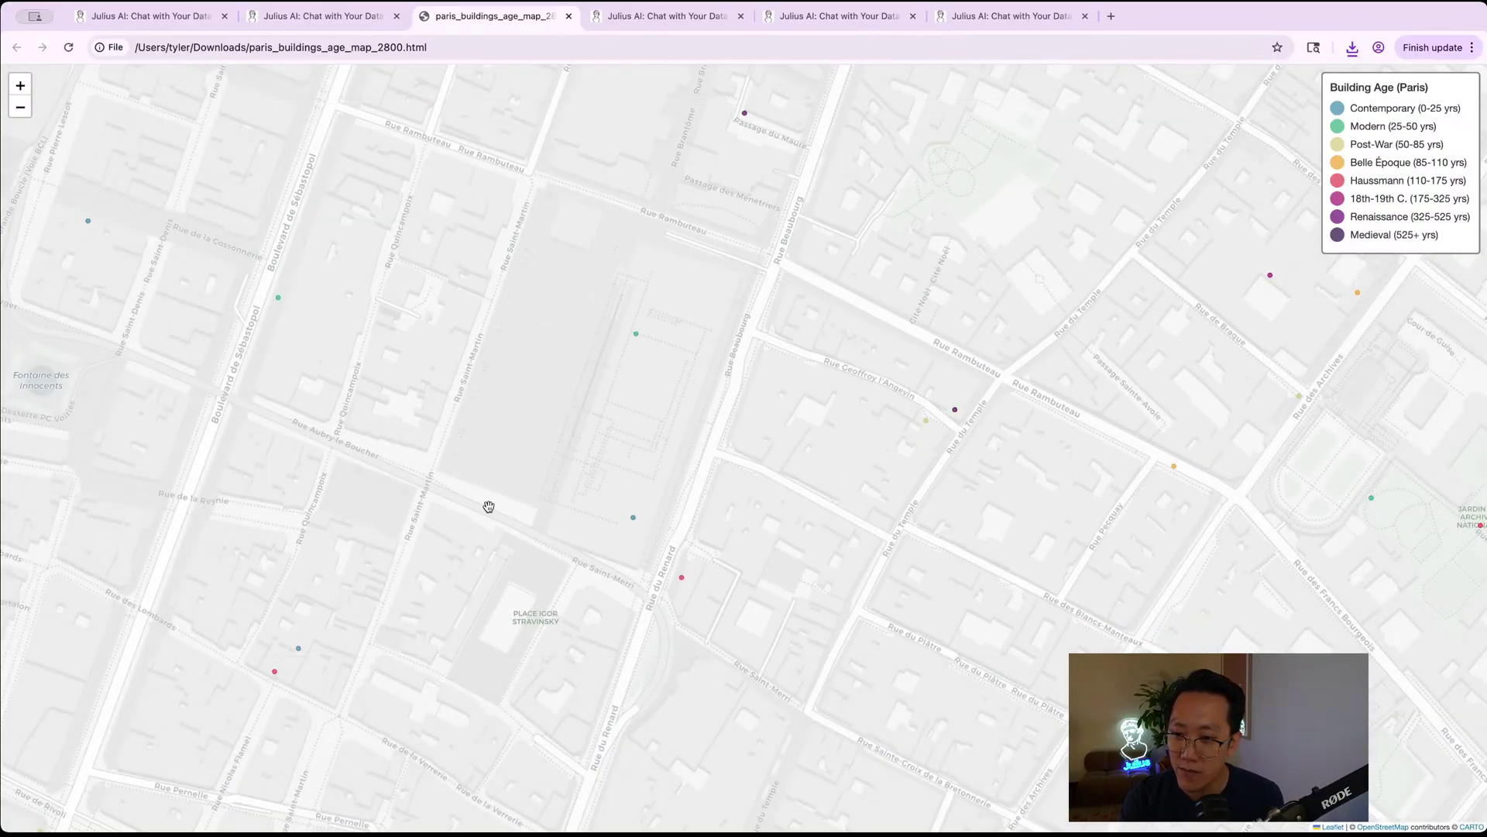
pyautogui.moveTo(488, 508); pyautogui.dragTo(759, 282)
pyautogui.scroll(-5, 658, 369)
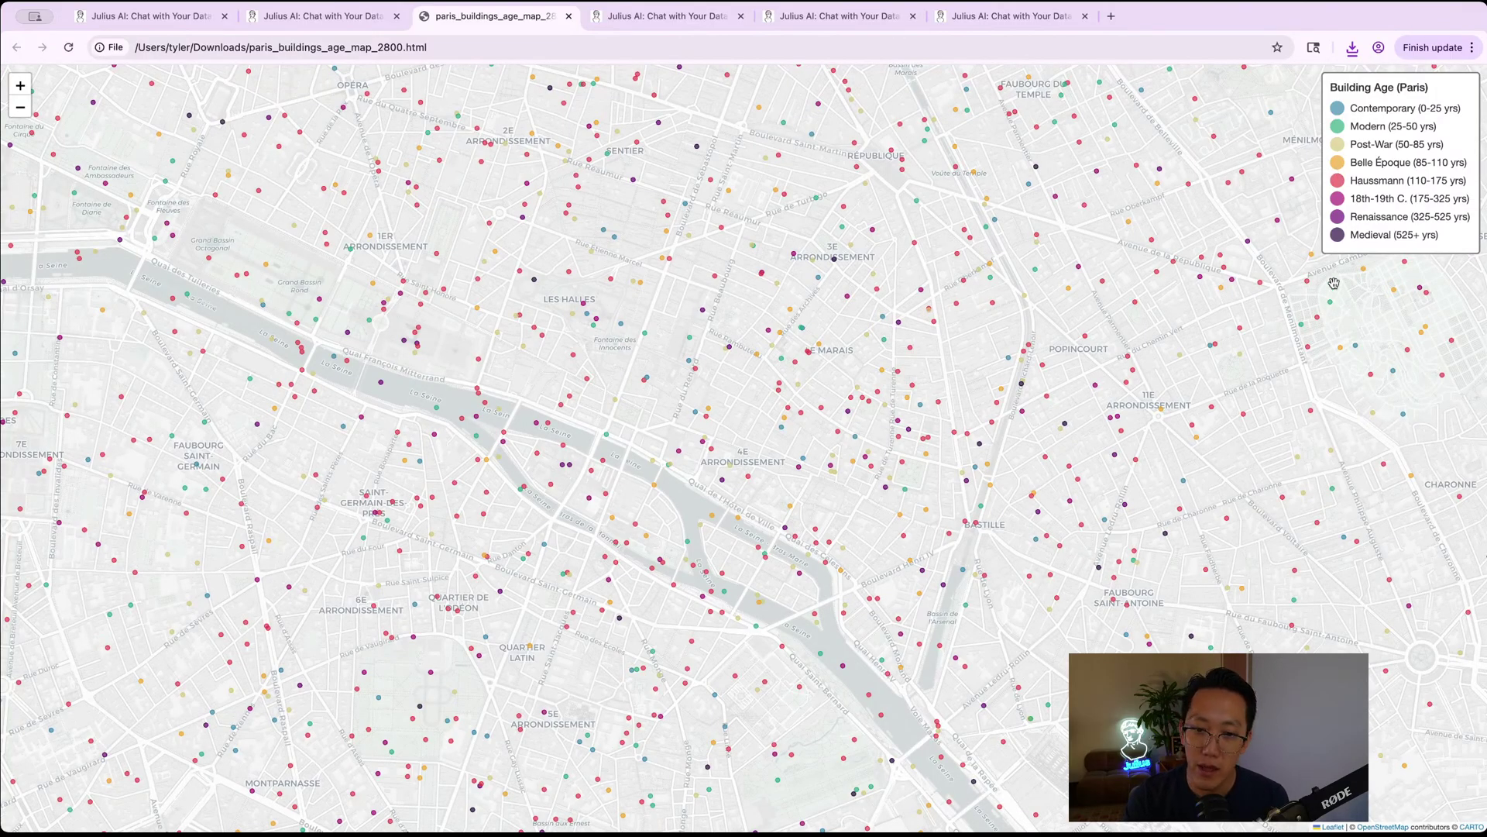
pyautogui.scroll(-3, 635, 457)
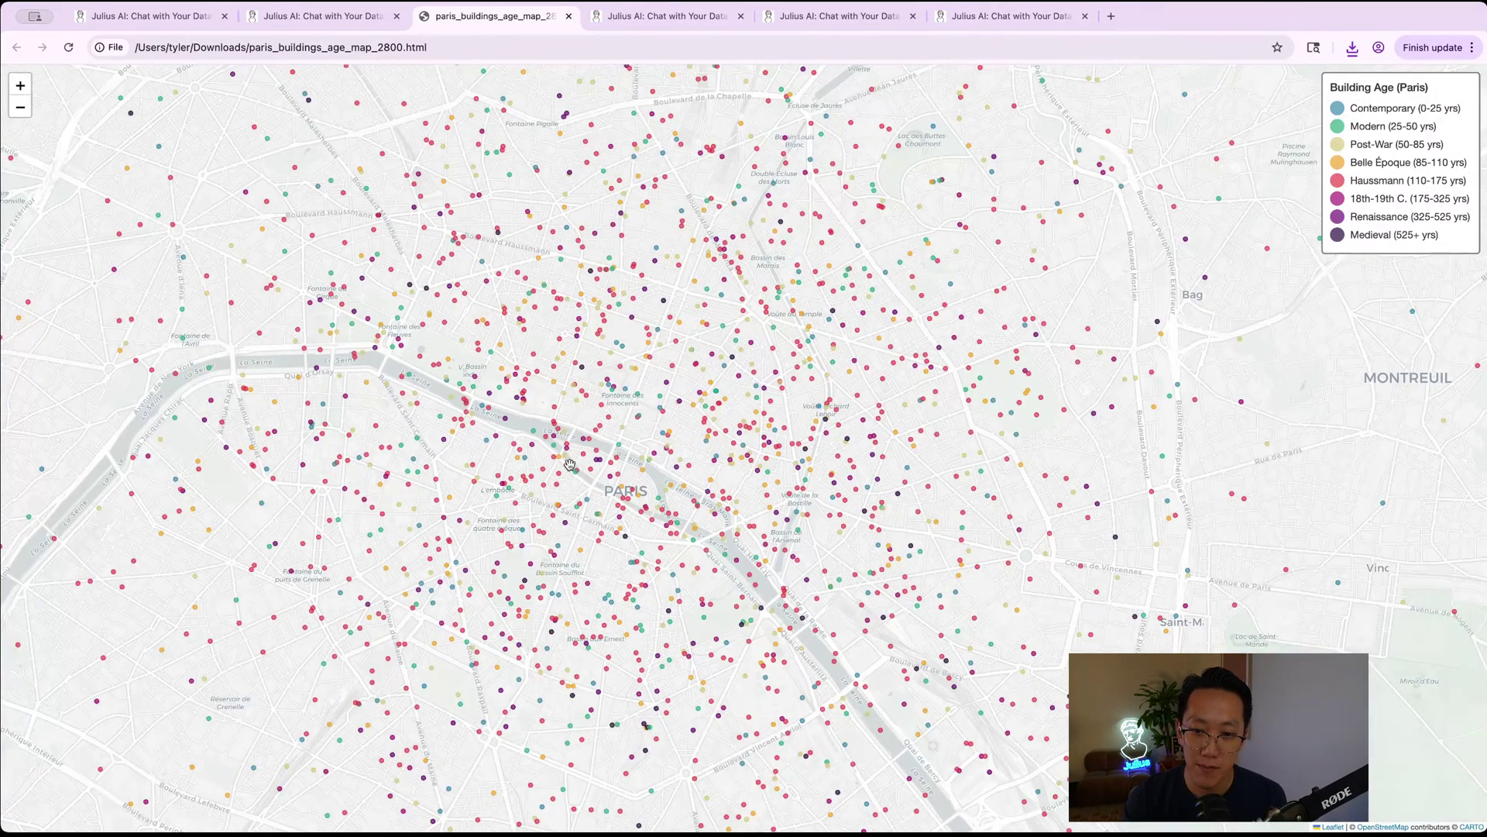
pyautogui.scroll(-3, 630, 454)
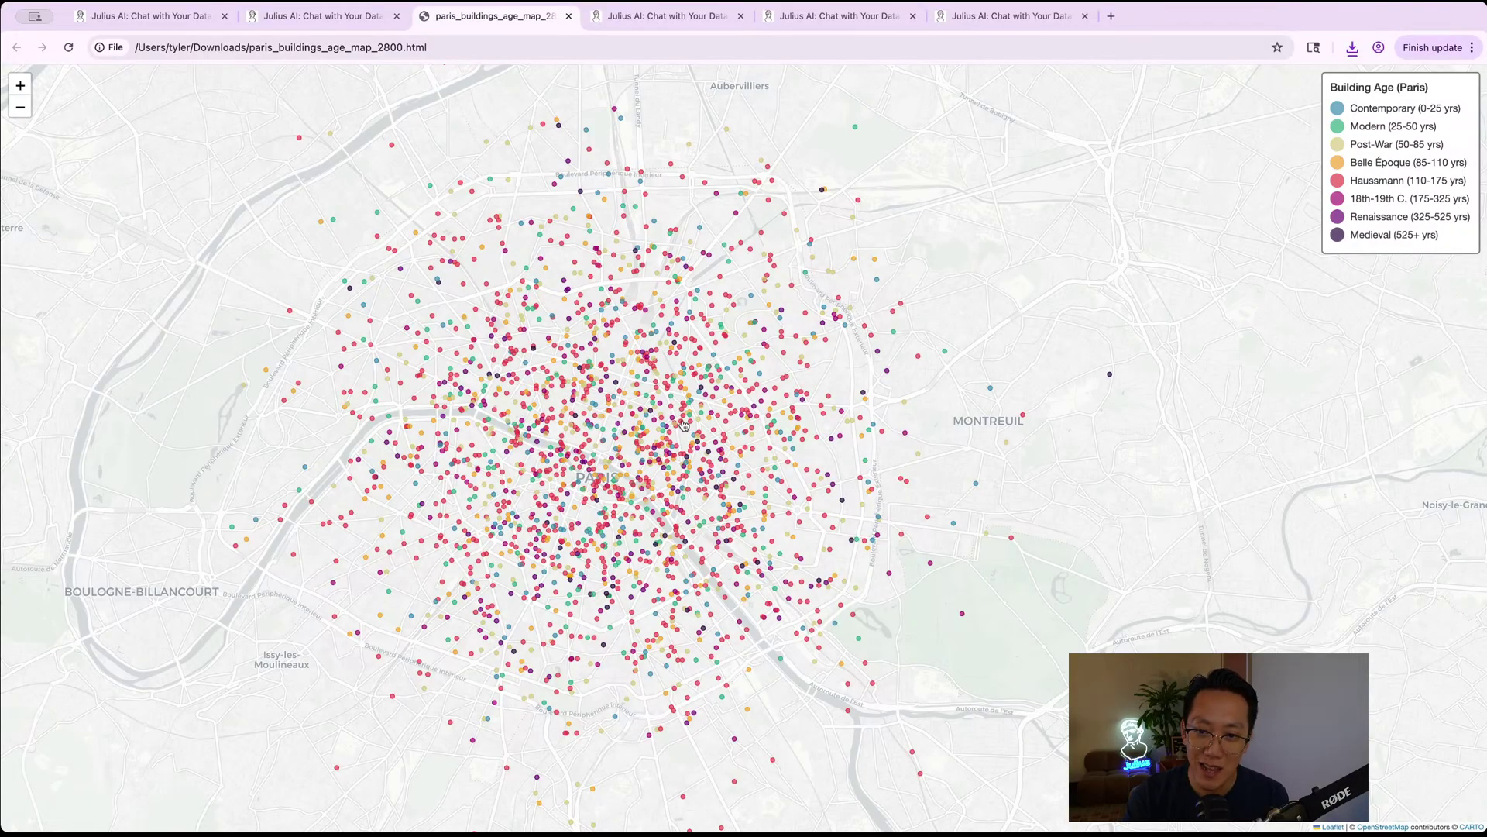
# - Inspect how the building age categories are spread across Paris and its suburbs on the map
pyautogui.click(470, 364)
pyautogui.click(490, 399)
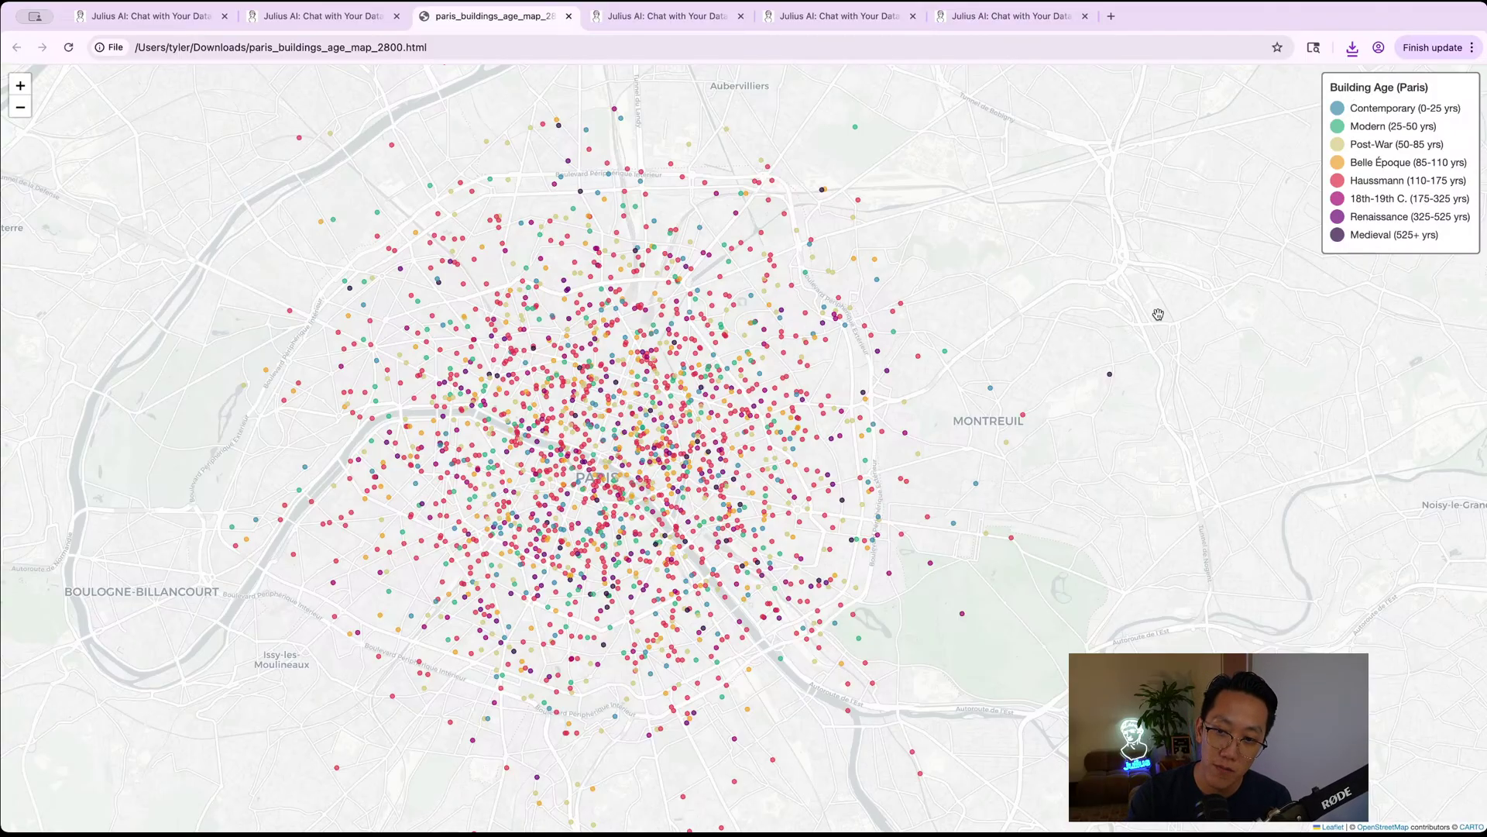
pyautogui.scroll(-3, 920, 321)
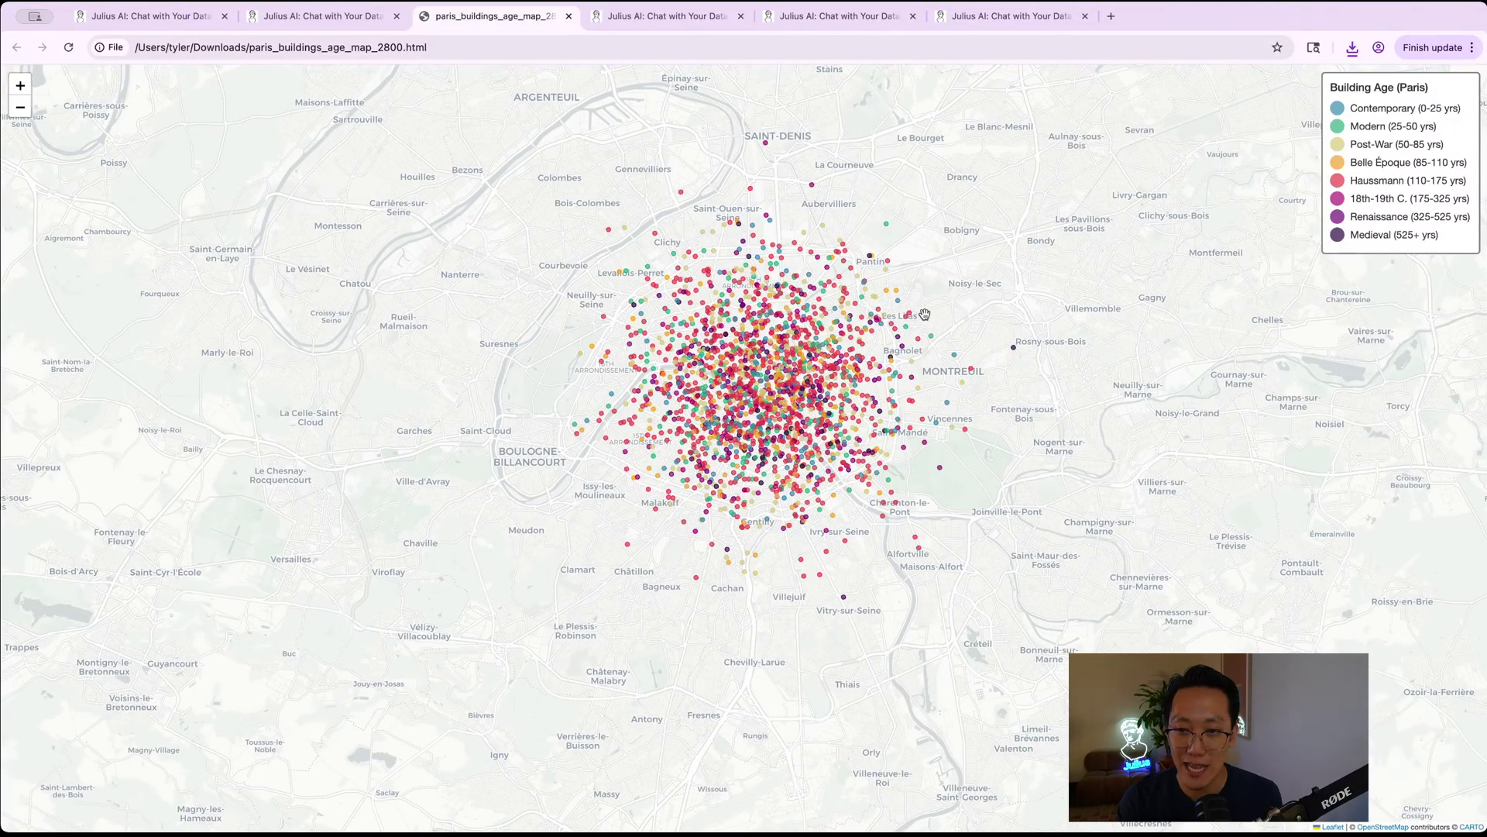
pyautogui.scroll(3, 859, 361)
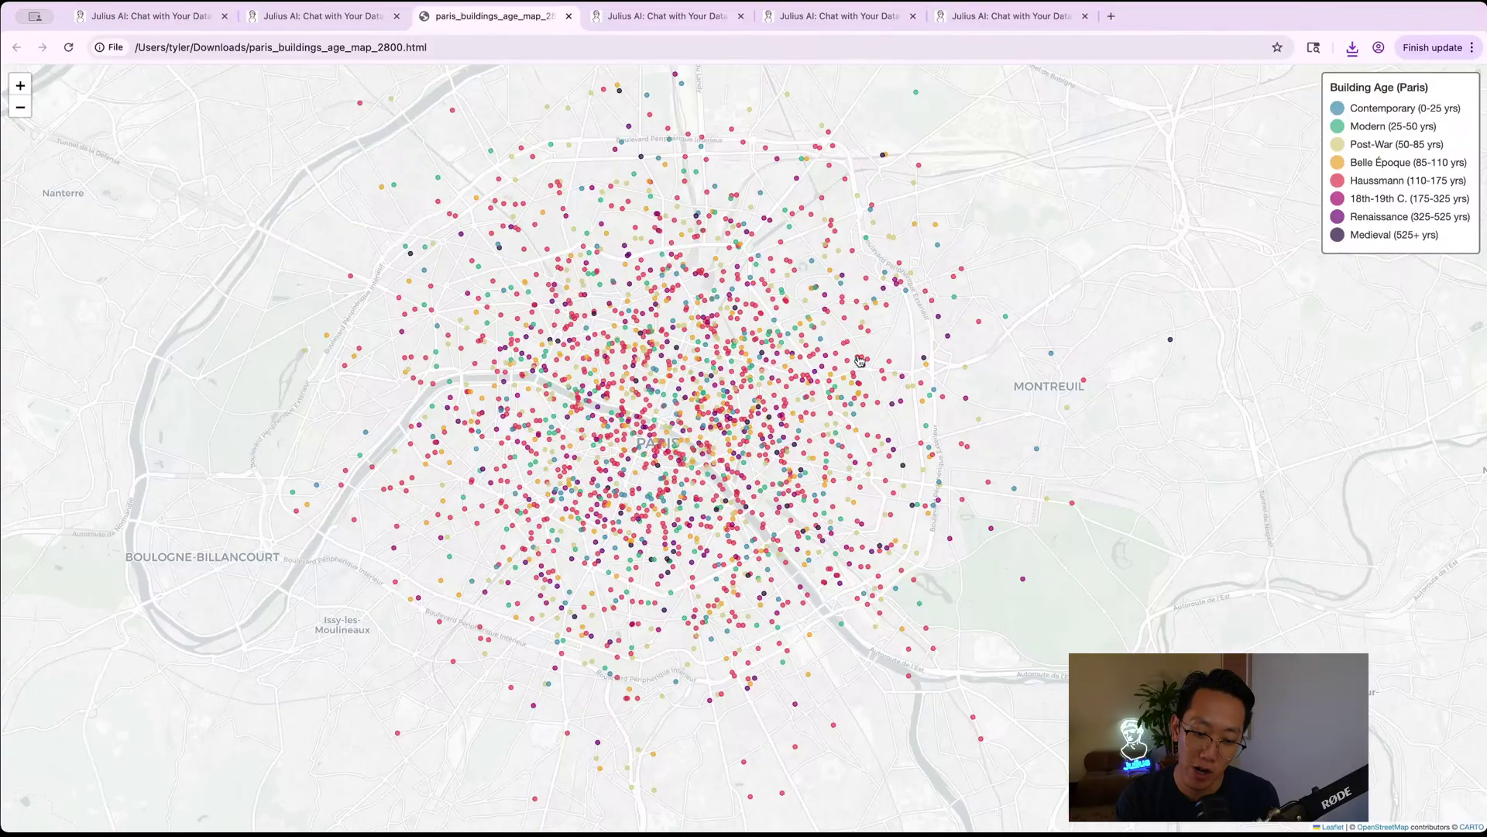
pyautogui.scroll(3, 766, 388)
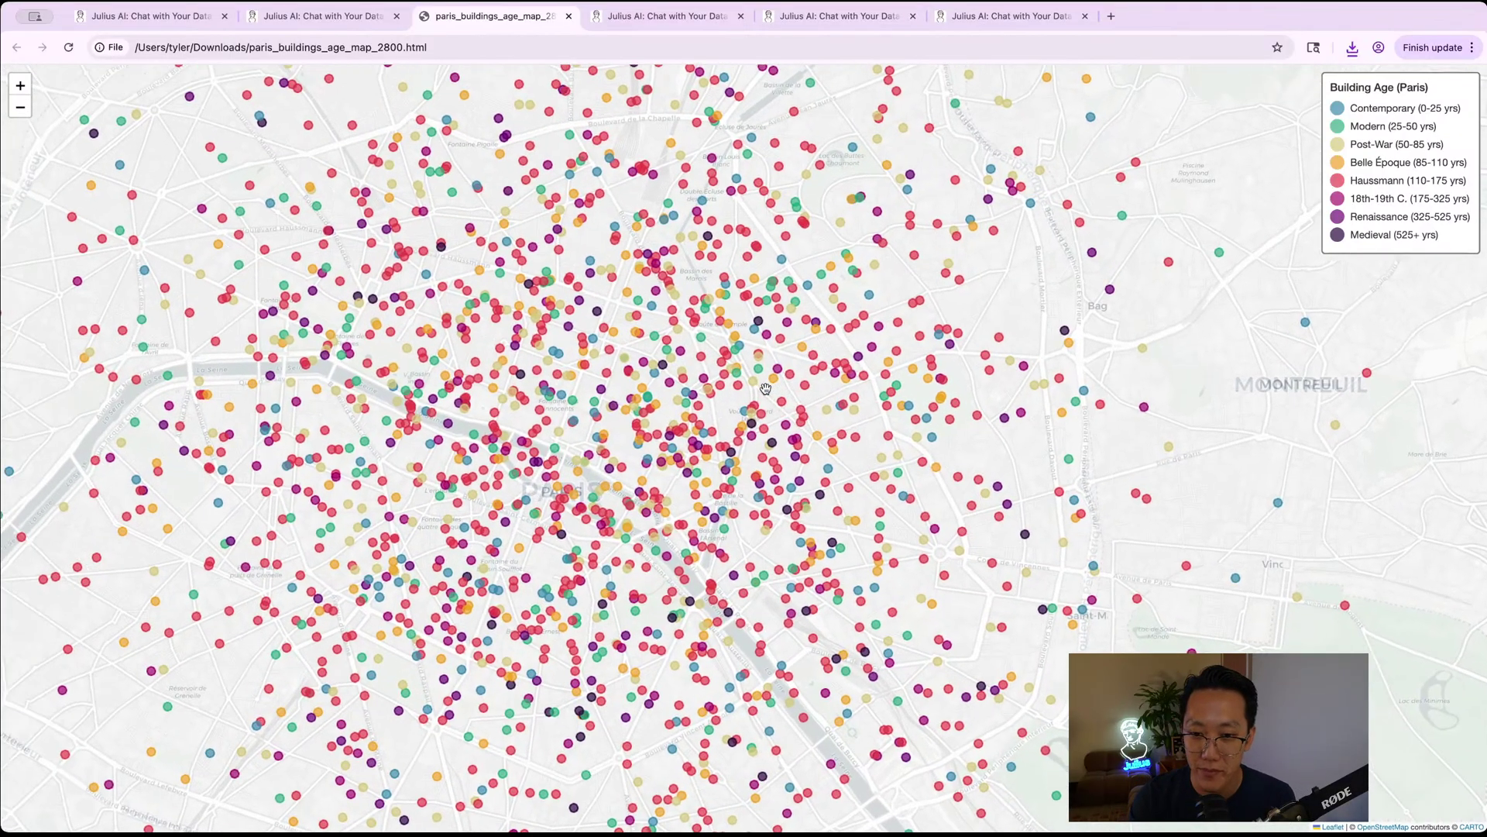
pyautogui.scroll(-3, 767, 388)
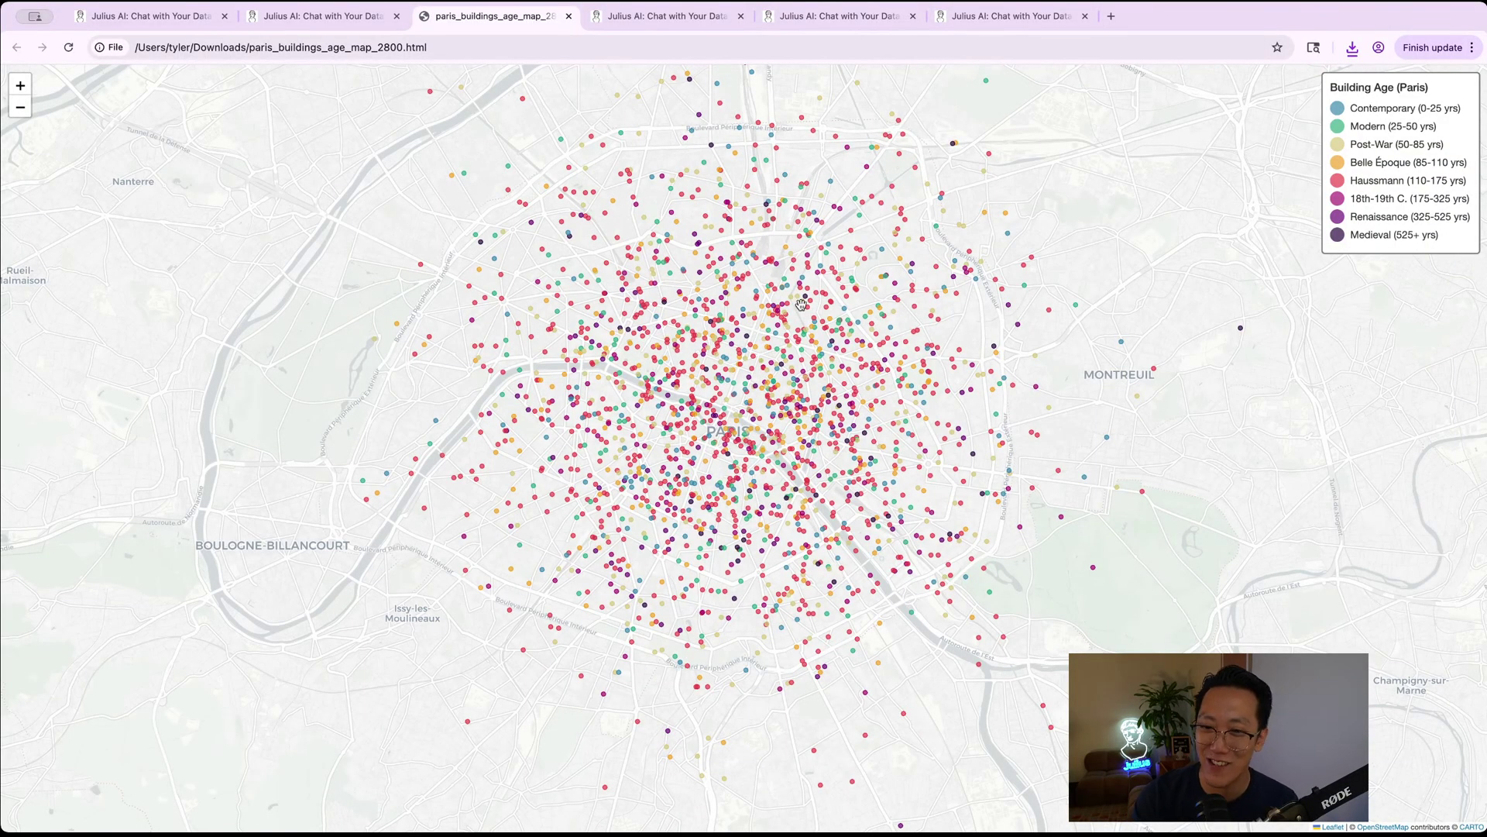
# - Return to the Python Visualization Libraries Overview chat and look over the Statistical Analysis charts again
pyautogui.click(333, 17)
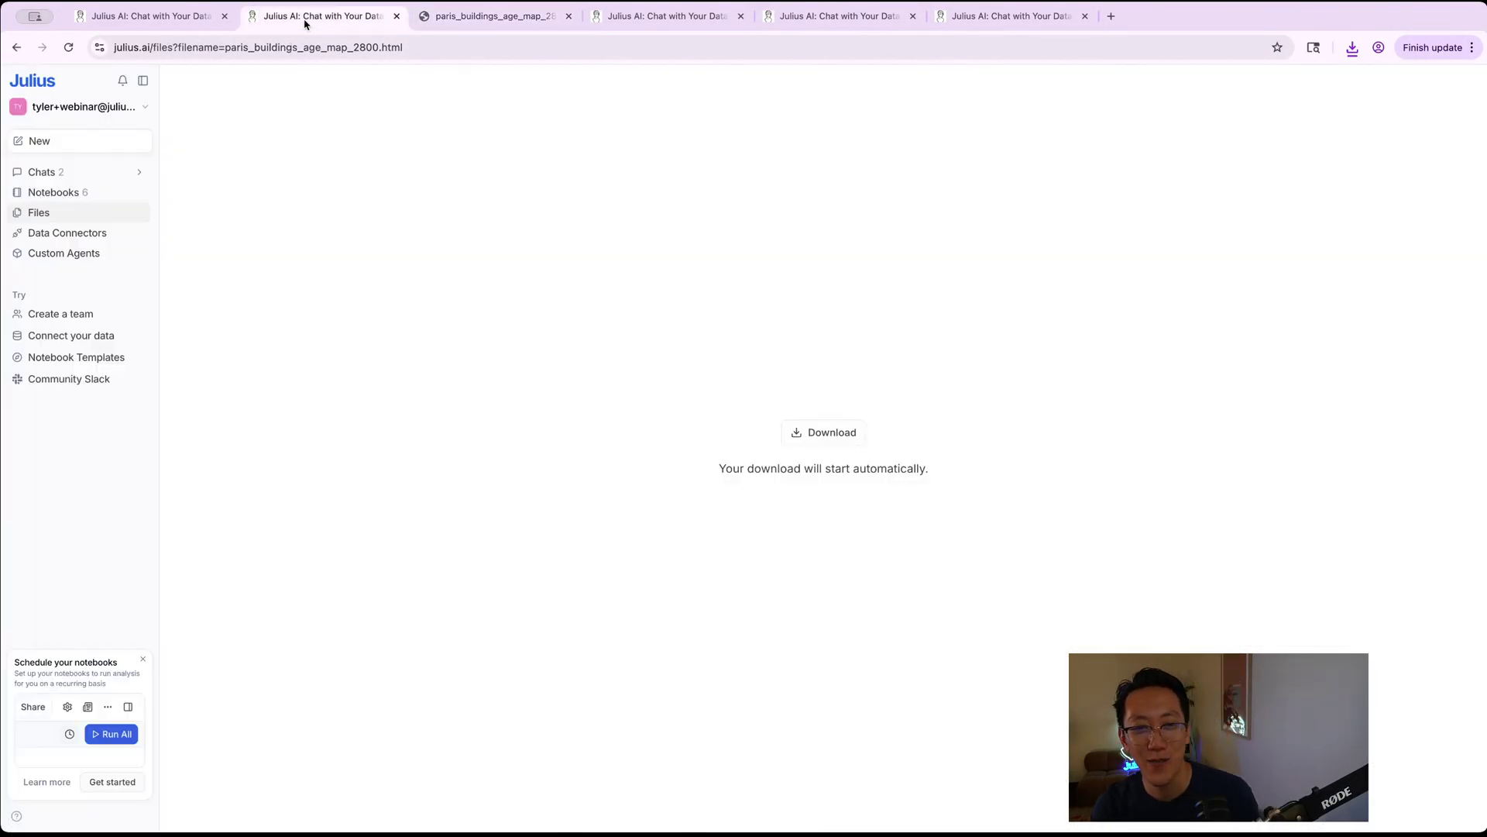
pyautogui.click(192, 19)
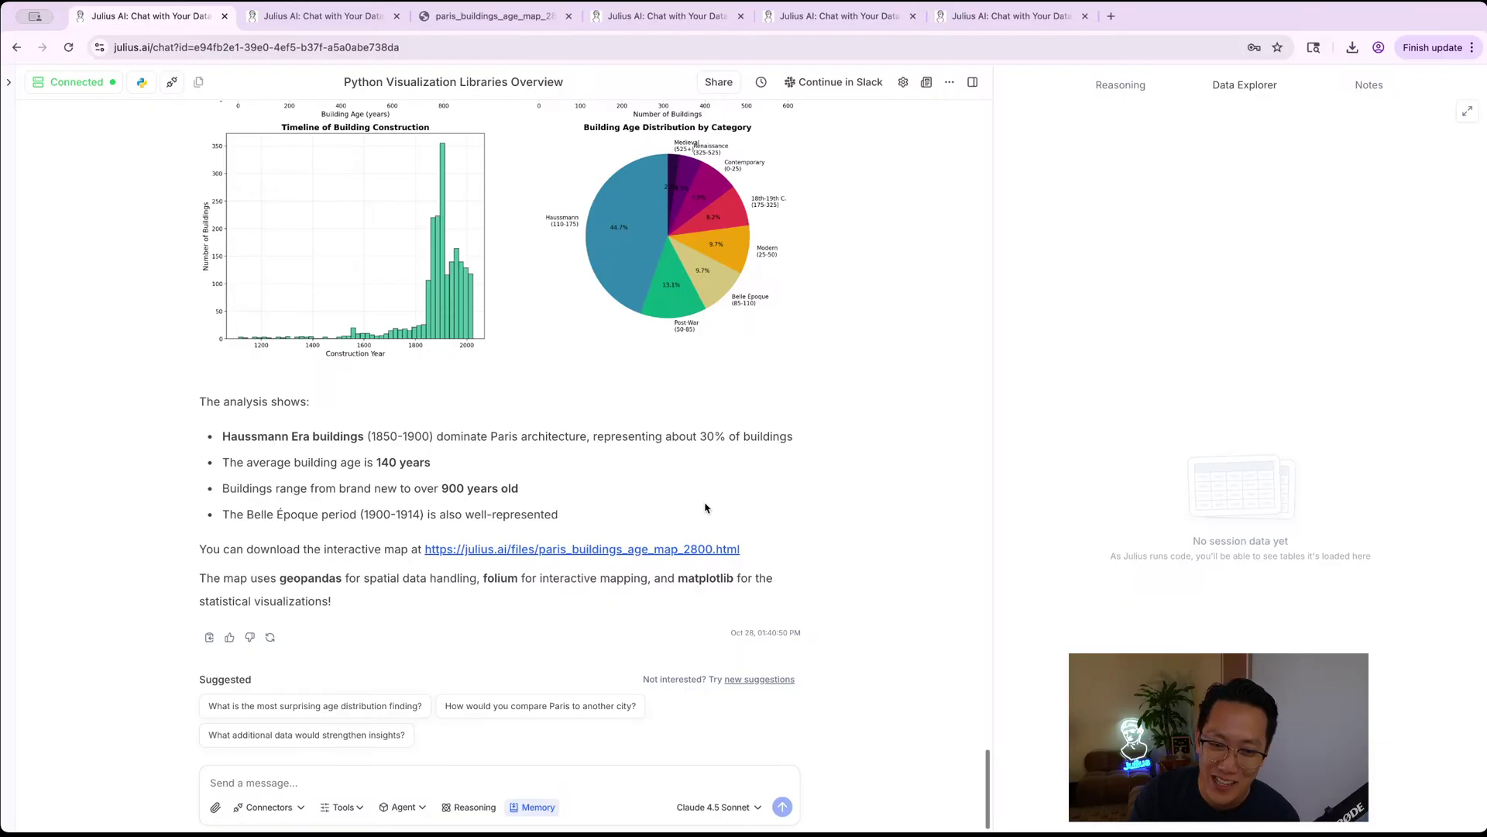
pyautogui.scroll(7, 677, 599)
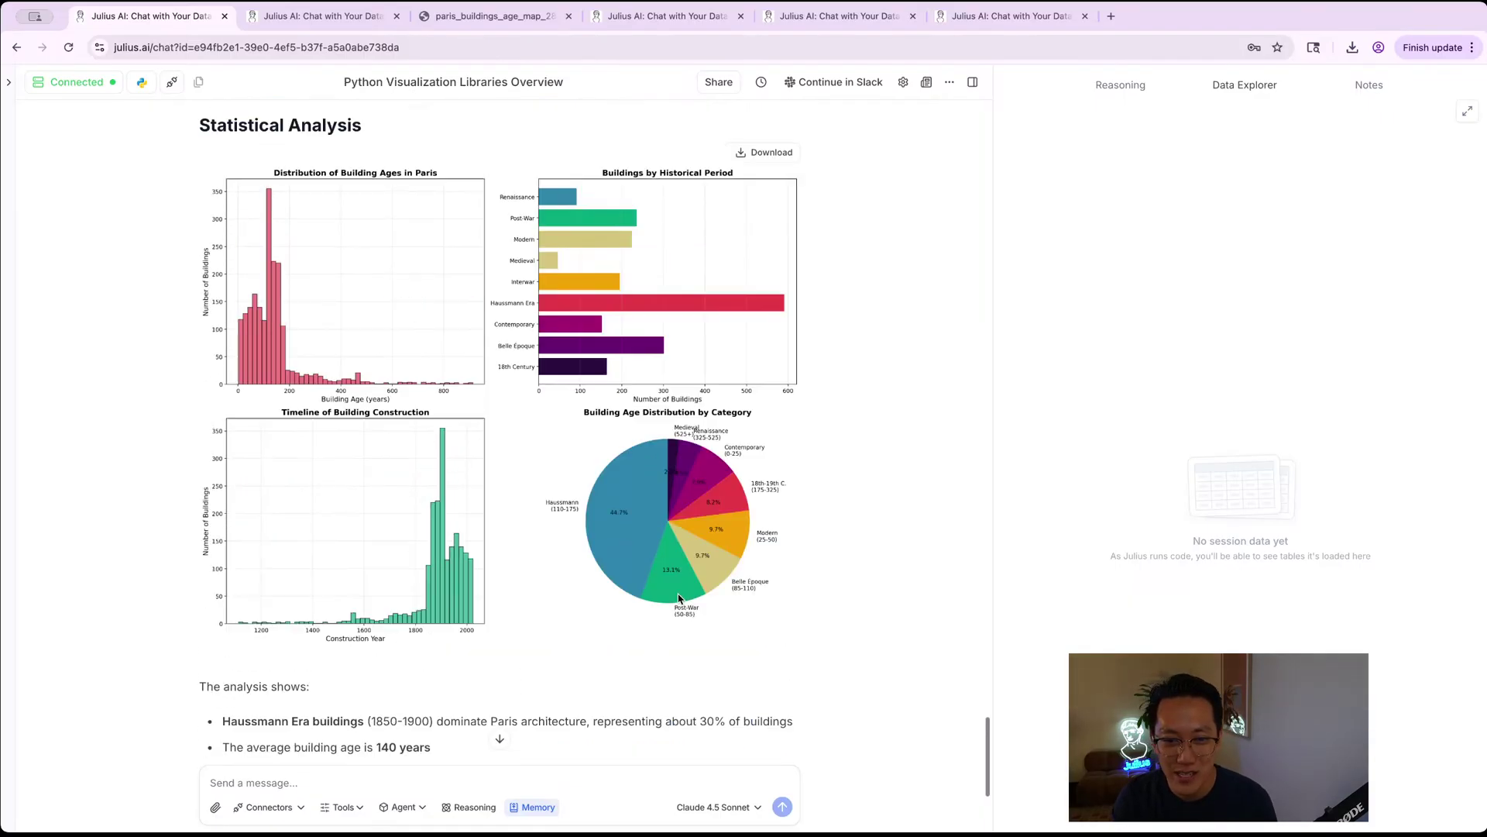